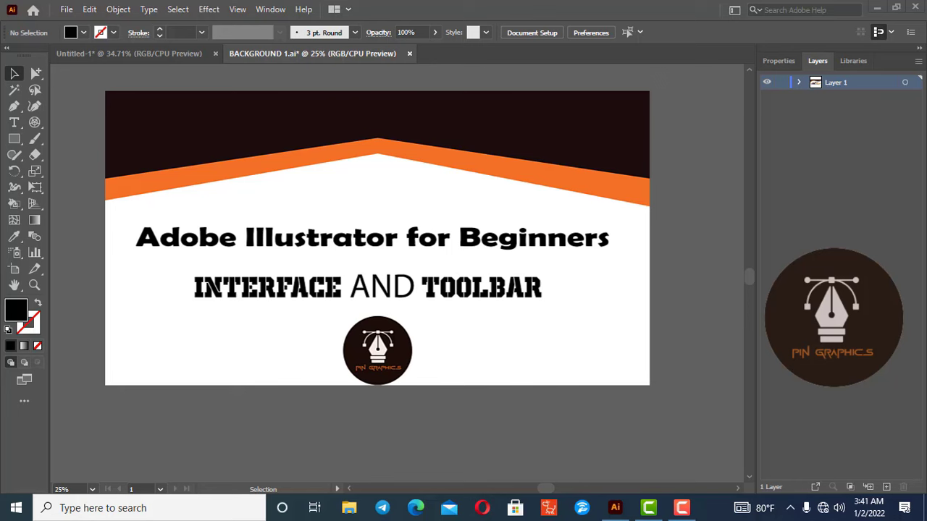
Switch to the blank Untitled-1 document and fit its entire artboard in the window.
{"action": "left_click", "coordinate": [153, 56]}
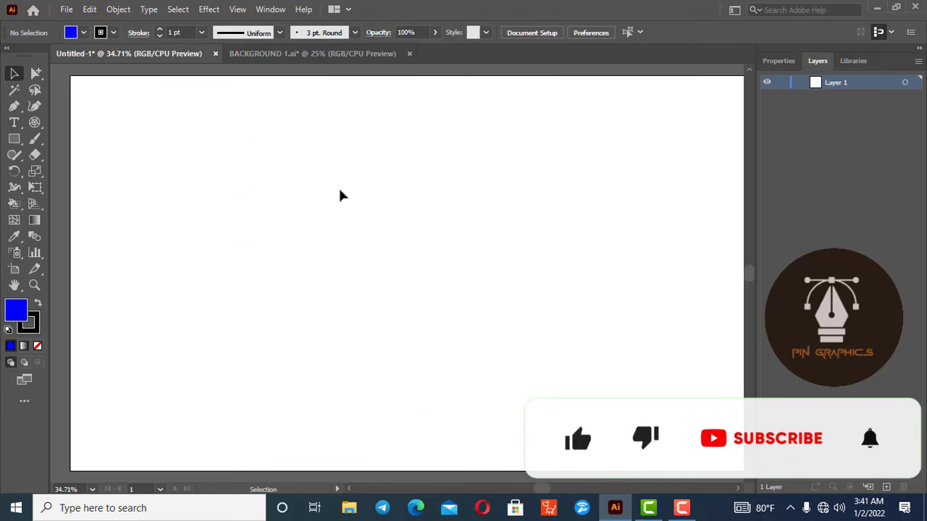
{"action": "key", "text": "ctrl+0"}
{"action": "scroll", "coordinate": [355, 207], "scroll_direction": "down", "scroll_amount": 1}
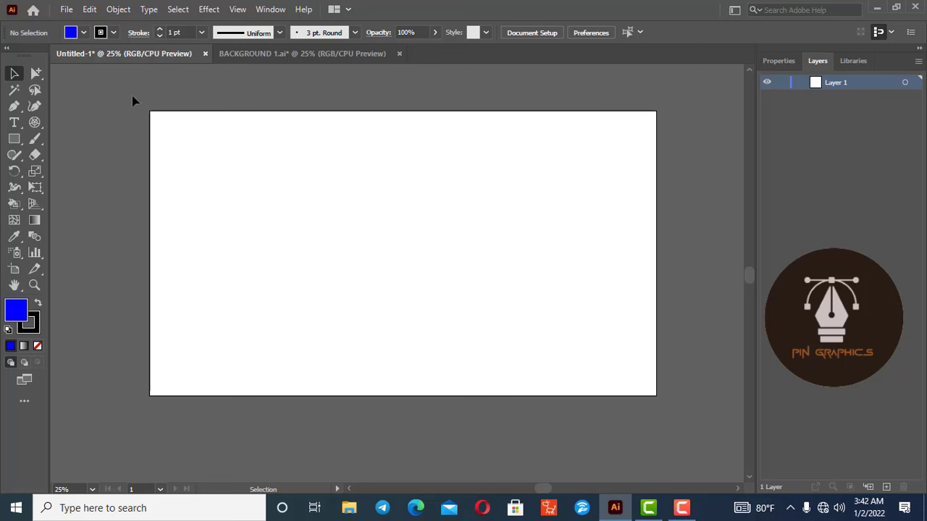
Open the Edit menu to reach the Preferences categories.
{"action": "left_click", "coordinate": [87, 10]}
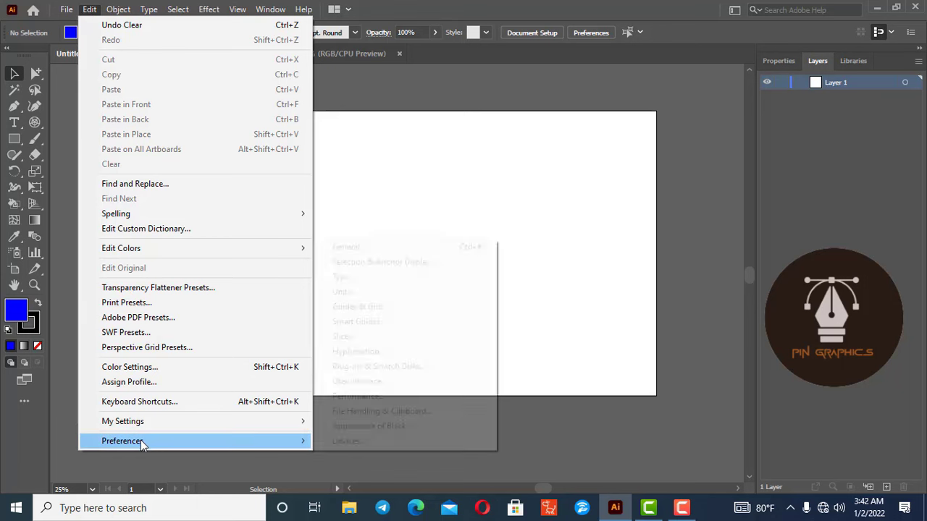
{"action": "mouse_move", "coordinate": [122, 441]}
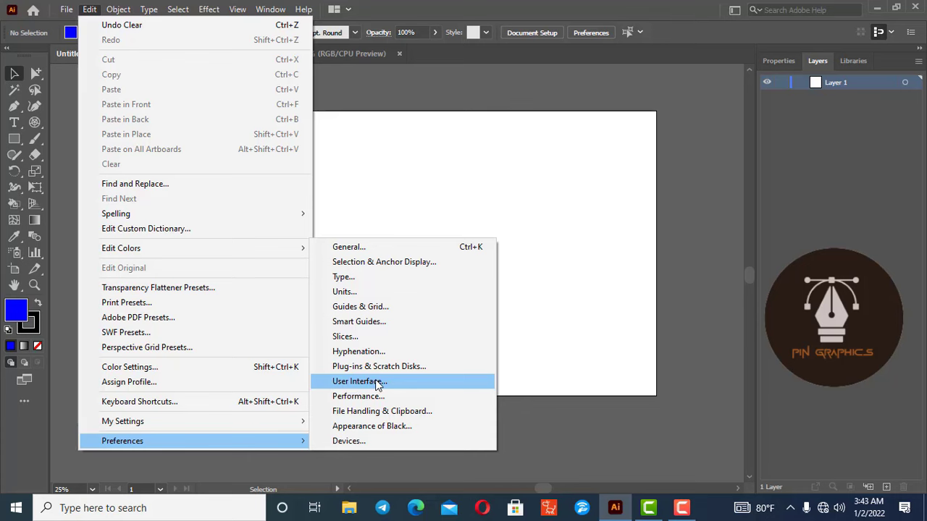
Open User Interface preferences and preview the Light and Medium Light brightness themes.
{"action": "left_click", "coordinate": [377, 382]}
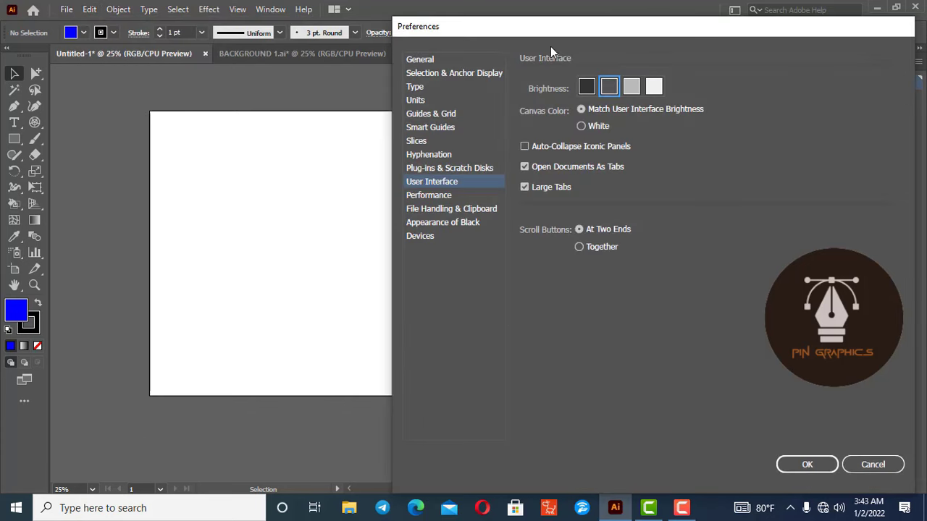
{"action": "mouse_move", "coordinate": [552, 34]}
{"action": "left_mouse_down"}
{"action": "mouse_move", "coordinate": [373, 12]}
{"action": "mouse_move", "coordinate": [363, 20]}
{"action": "left_mouse_up"}
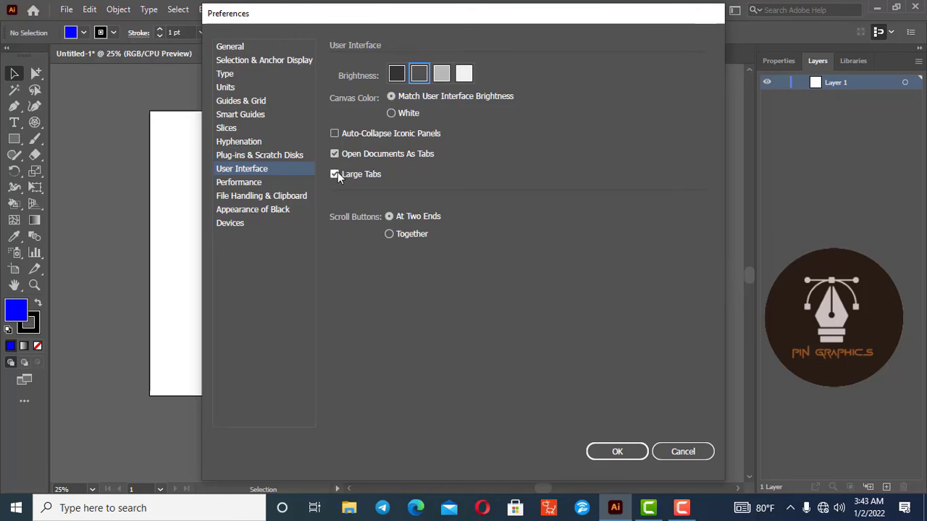
{"action": "left_click", "coordinate": [464, 75]}
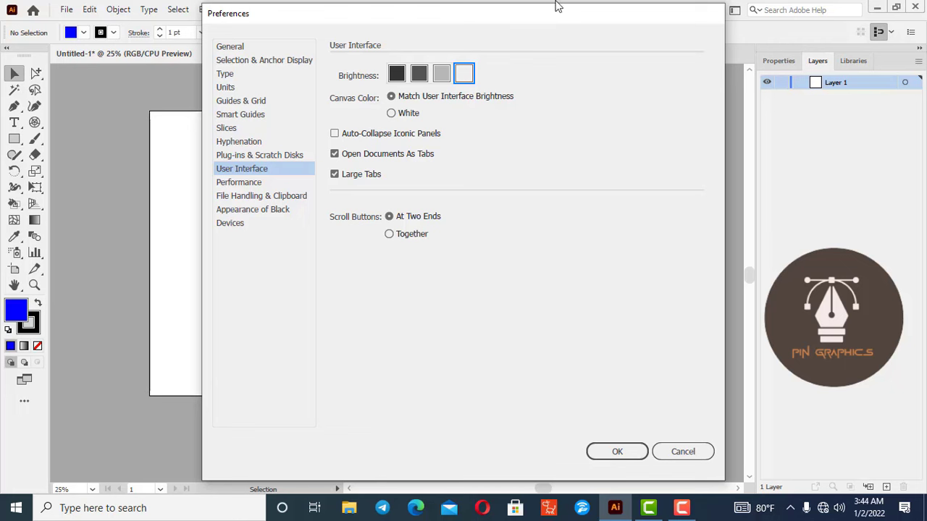
{"action": "left_click_drag", "start_coordinate": [488, 22], "coordinate": [560, 20]}
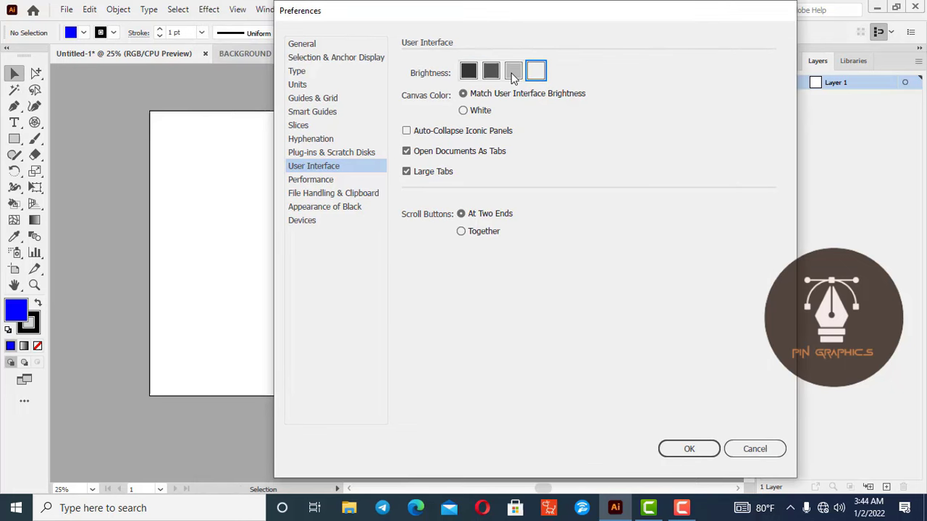
{"action": "left_click", "coordinate": [512, 73]}
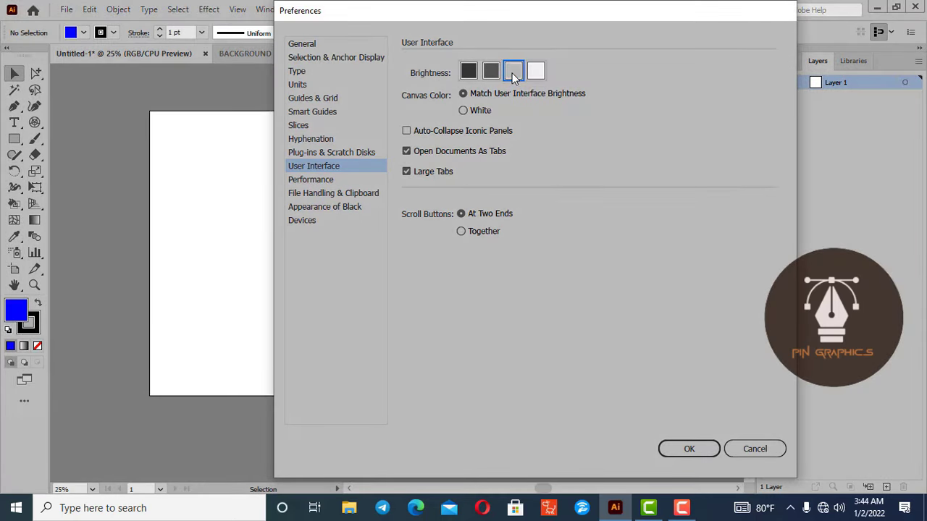
Compare the remaining brightness themes, then apply Medium Dark and close preferences.
{"action": "left_click", "coordinate": [492, 73]}
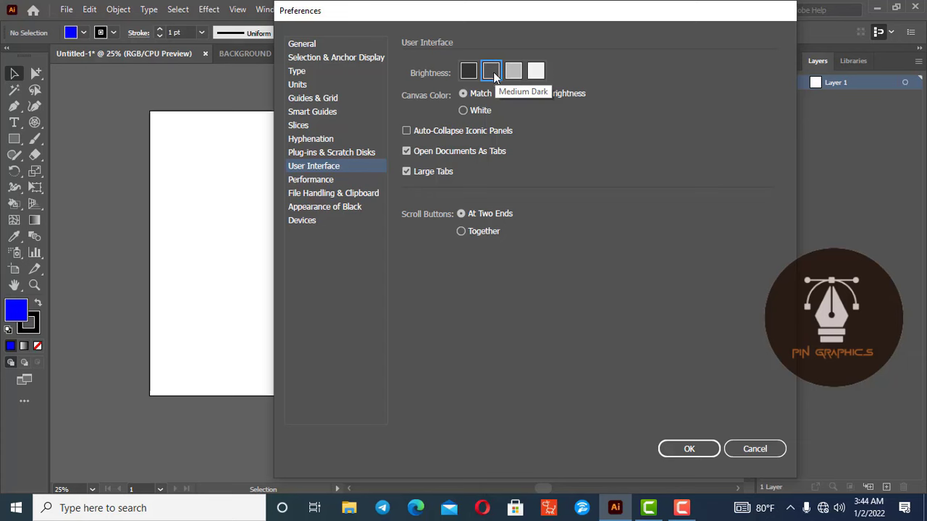
{"action": "left_click", "coordinate": [467, 71]}
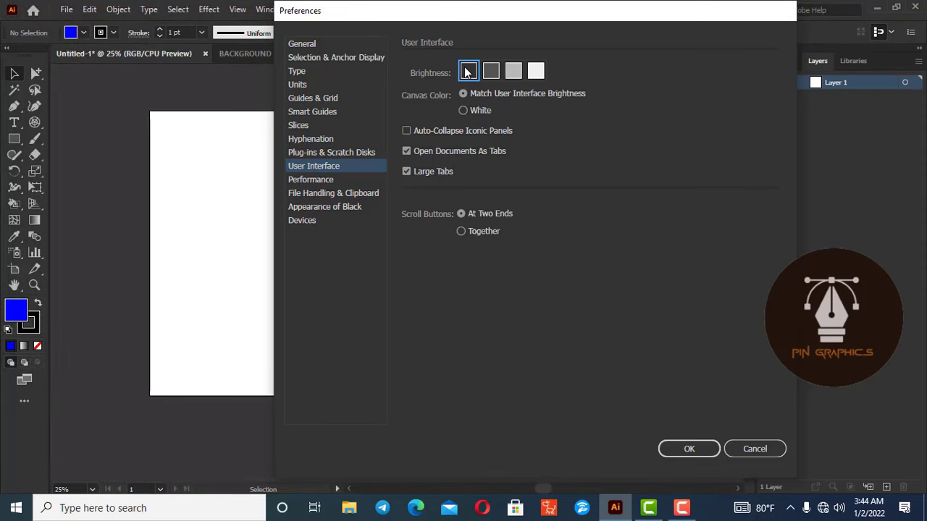
{"action": "left_click", "coordinate": [492, 72]}
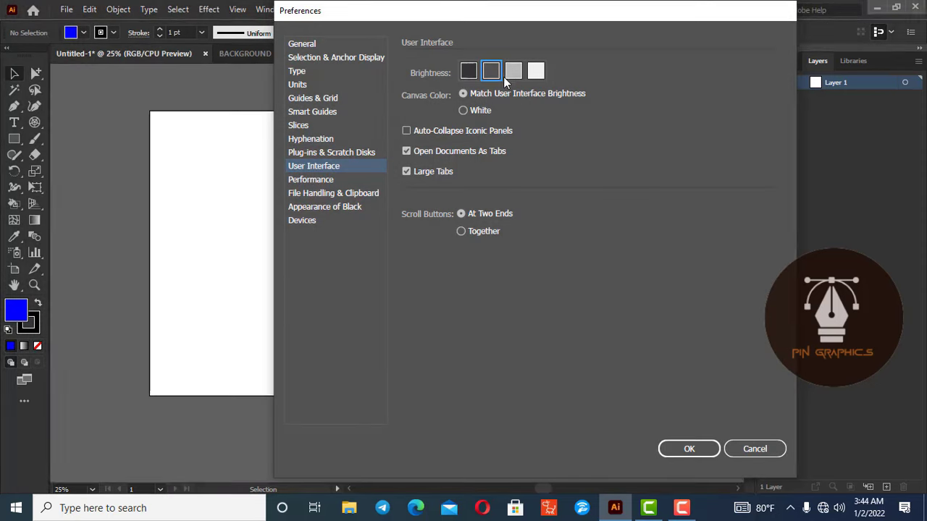
{"action": "left_click", "coordinate": [517, 76]}
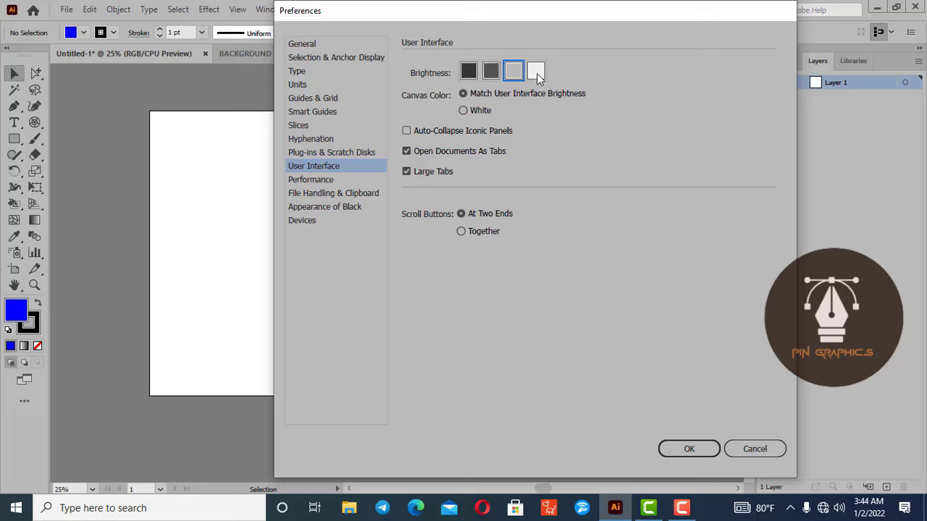
{"action": "left_click", "coordinate": [537, 74]}
{"action": "left_click", "coordinate": [512, 71]}
{"action": "left_click", "coordinate": [490, 70]}
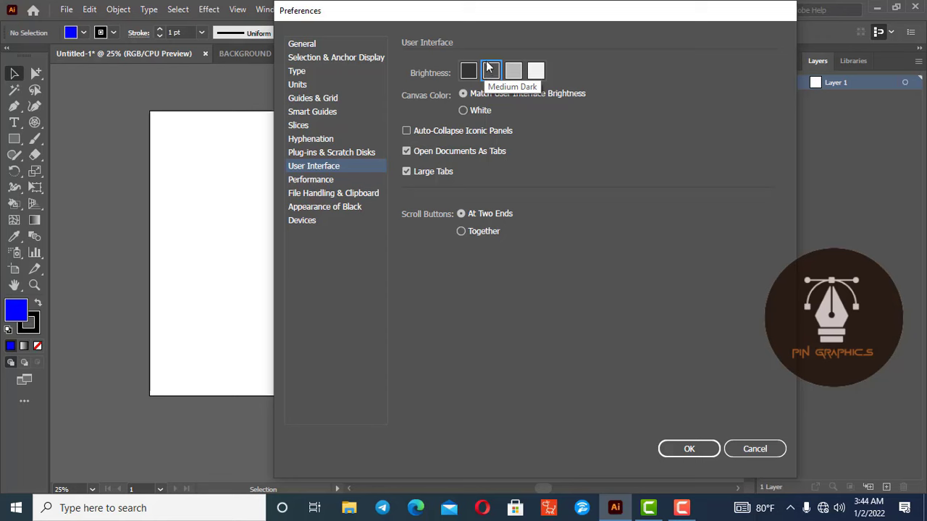
{"action": "left_click", "coordinate": [674, 445]}
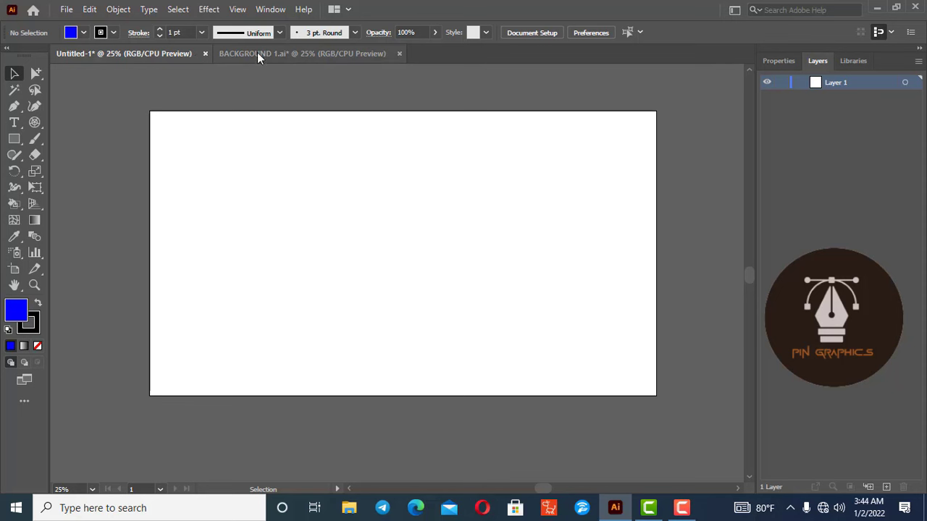
Switch to the BACKGROUND 1.ai document and bring up the New Document dialog.
{"action": "left_click", "coordinate": [353, 58]}
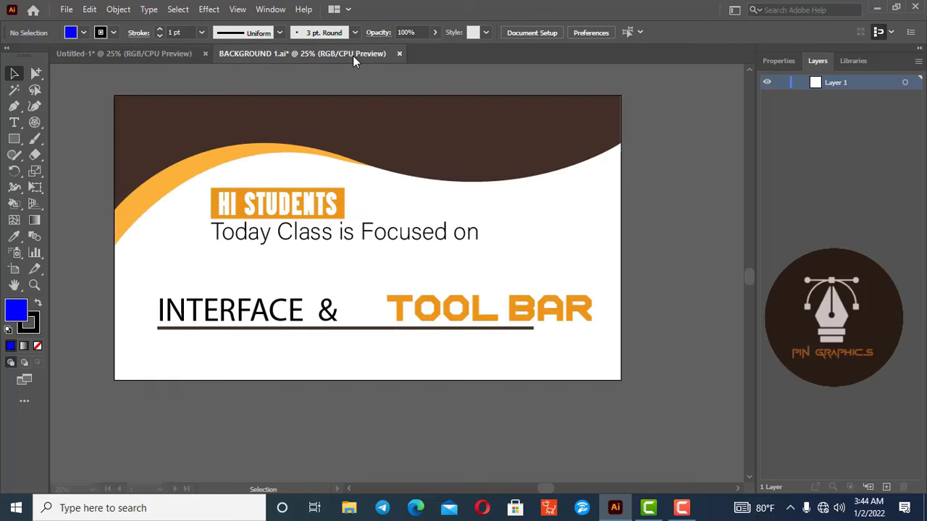
{"action": "left_click", "coordinate": [67, 9]}
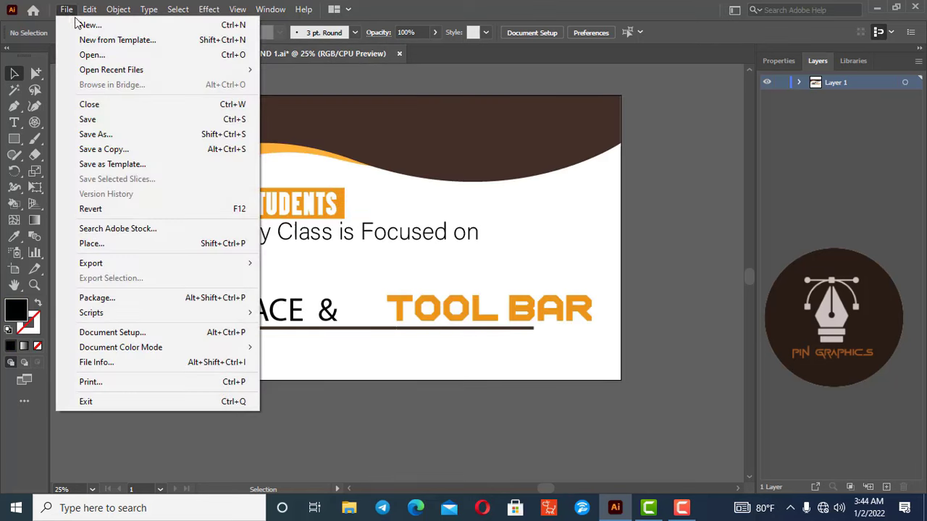
{"action": "left_click", "coordinate": [78, 25]}
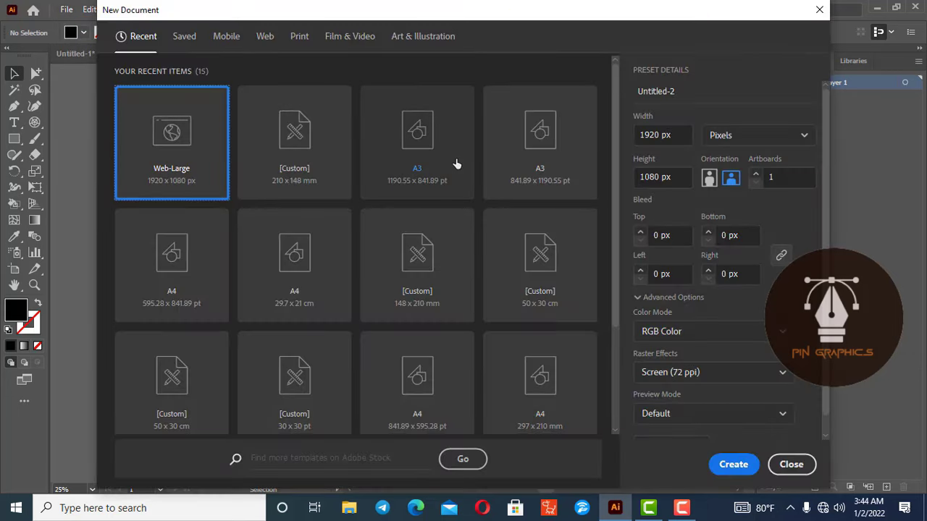
Choose the Print presets and name the new document 'flayer'.
{"action": "left_click", "coordinate": [301, 40]}
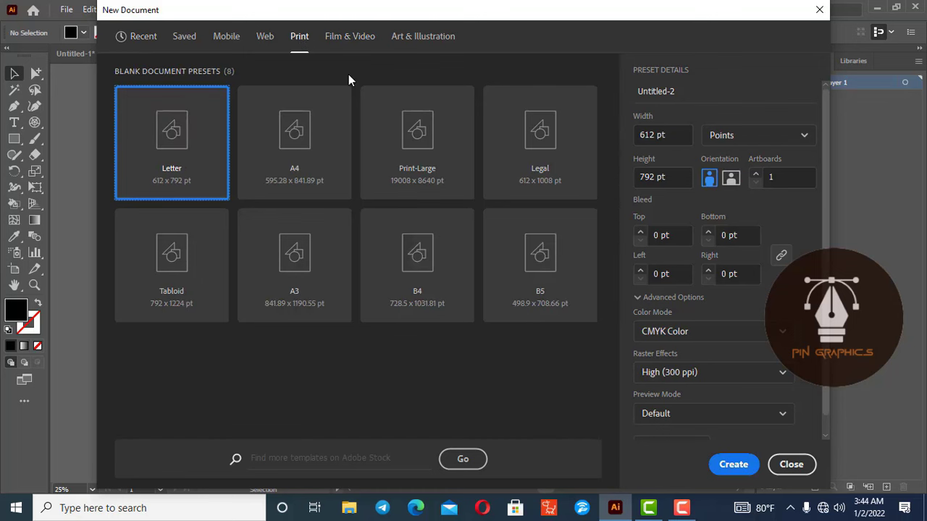
{"action": "left_click", "coordinate": [717, 133]}
{"action": "left_click", "coordinate": [699, 92]}
{"action": "left_click", "coordinate": [666, 90]}
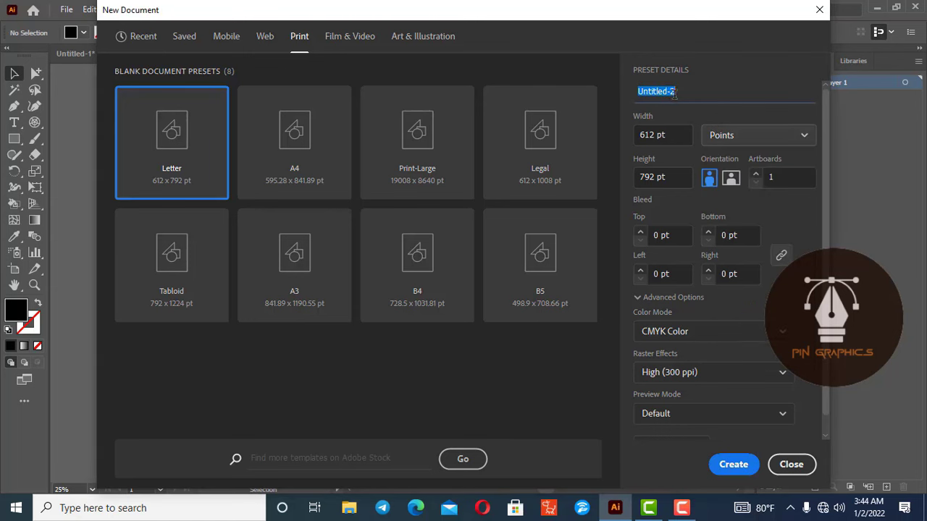
{"action": "type", "text": "fl"}
{"action": "type", "text": "ayer"}
Set units to Centimeters with width 20 and height 30.
{"action": "left_click", "coordinate": [763, 142]}
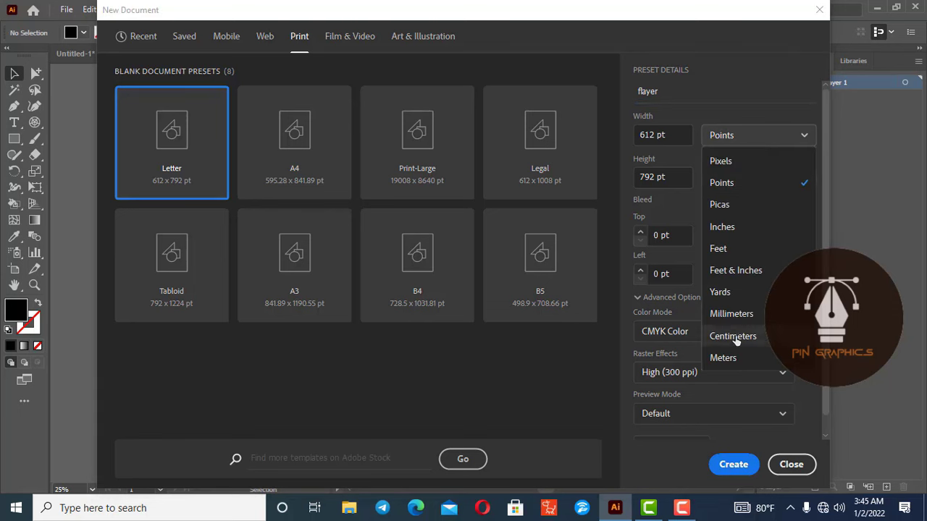
{"action": "left_click", "coordinate": [733, 336]}
{"action": "left_click", "coordinate": [661, 135]}
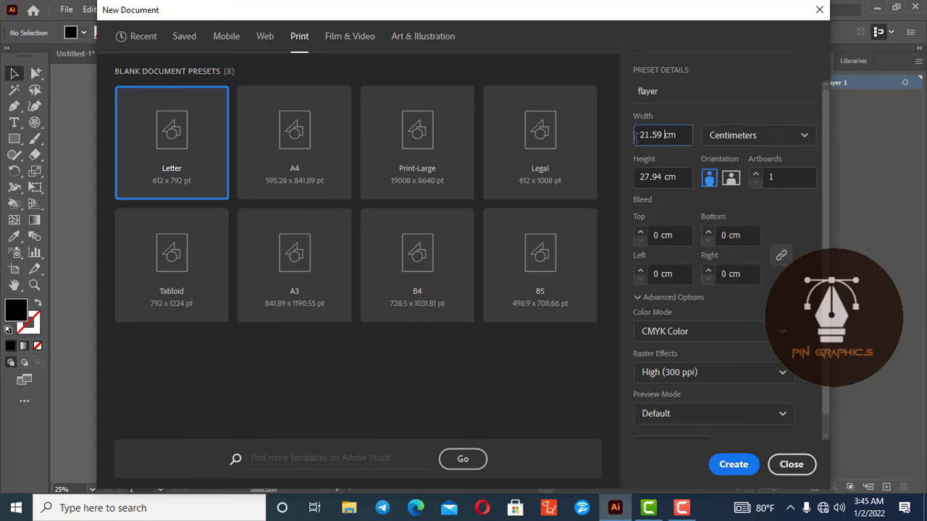
{"action": "double_click", "coordinate": [641, 135]}
{"action": "type", "text": "20"}
{"action": "left_click", "coordinate": [654, 177]}
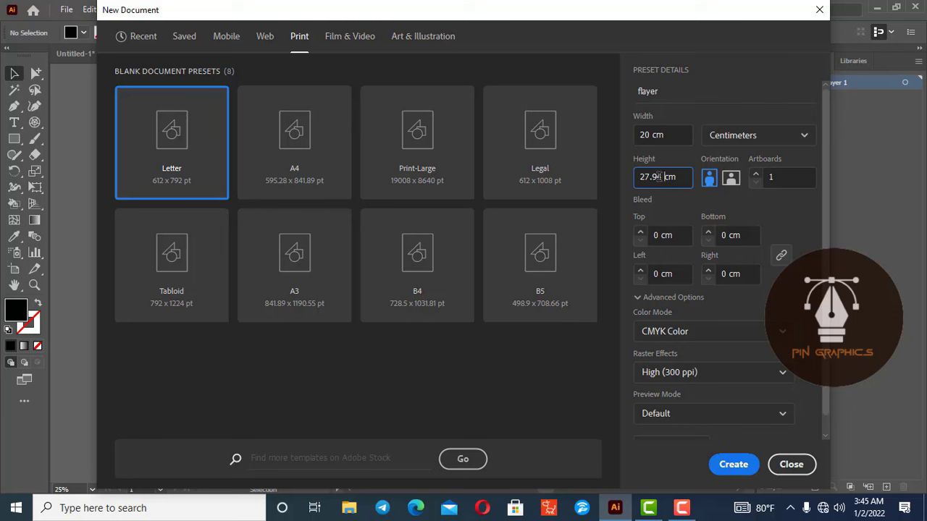
{"action": "double_click", "coordinate": [643, 177]}
{"action": "type", "text": "30"}
Make the page landscape and adjust the artboard count.
{"action": "left_click", "coordinate": [731, 179]}
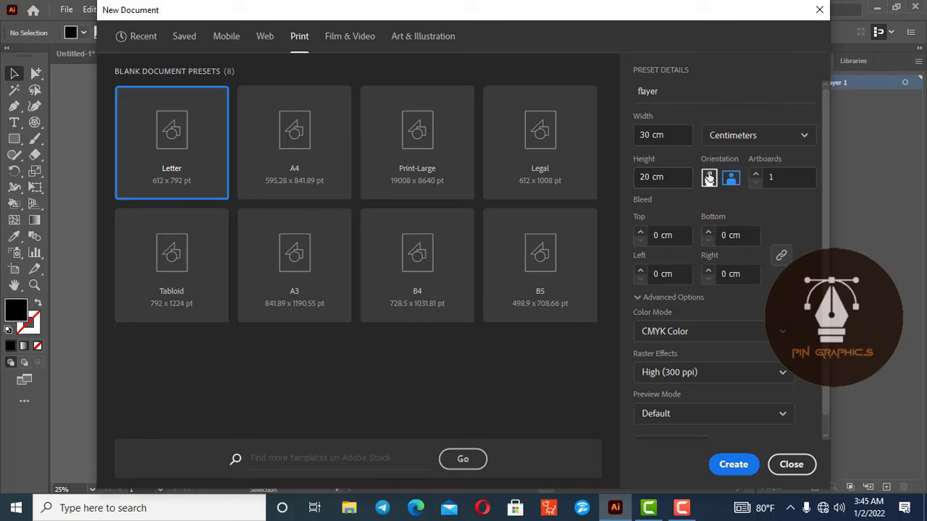
{"action": "left_click", "coordinate": [710, 178]}
{"action": "left_click", "coordinate": [731, 179]}
{"action": "left_click", "coordinate": [774, 180]}
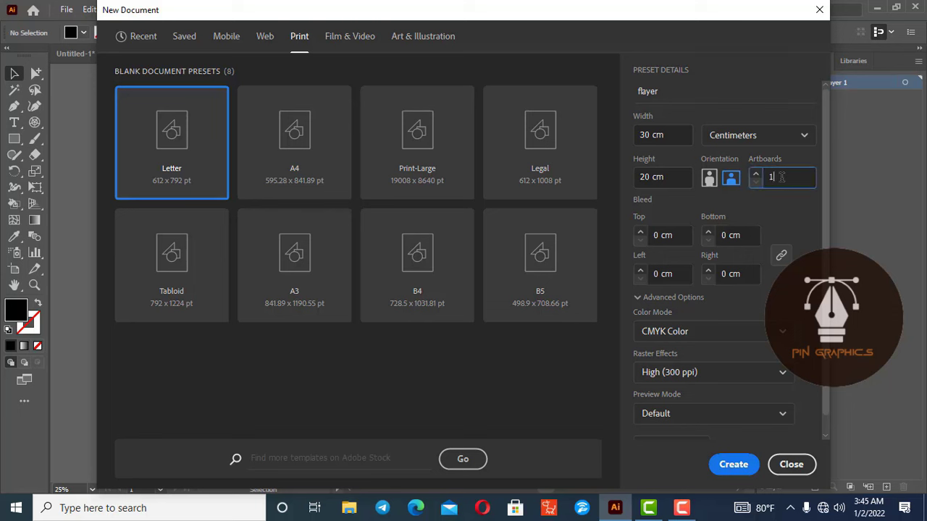
{"action": "double_click", "coordinate": [772, 178]}
{"action": "type", "text": "2"}
{"action": "left_click", "coordinate": [755, 174]}
{"action": "left_click", "coordinate": [755, 182]}
Expand the advanced options and keep the color mode at CMYK Color.
{"action": "left_click", "coordinate": [641, 297]}
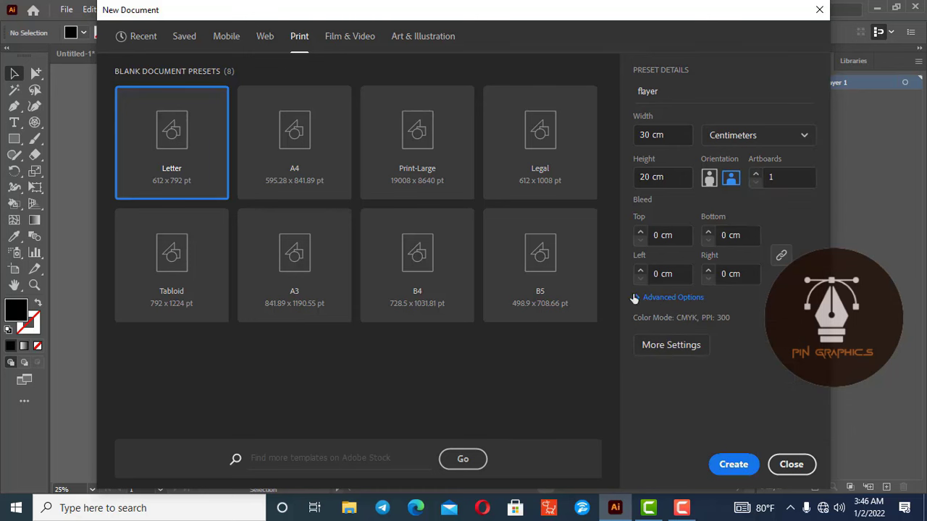
{"action": "left_click", "coordinate": [657, 296]}
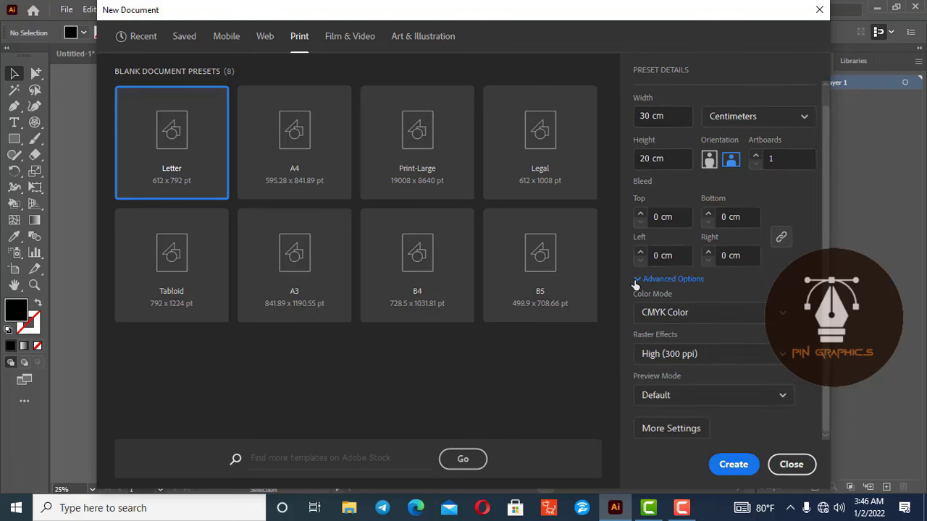
{"action": "left_click", "coordinate": [637, 279]}
{"action": "left_click", "coordinate": [638, 298]}
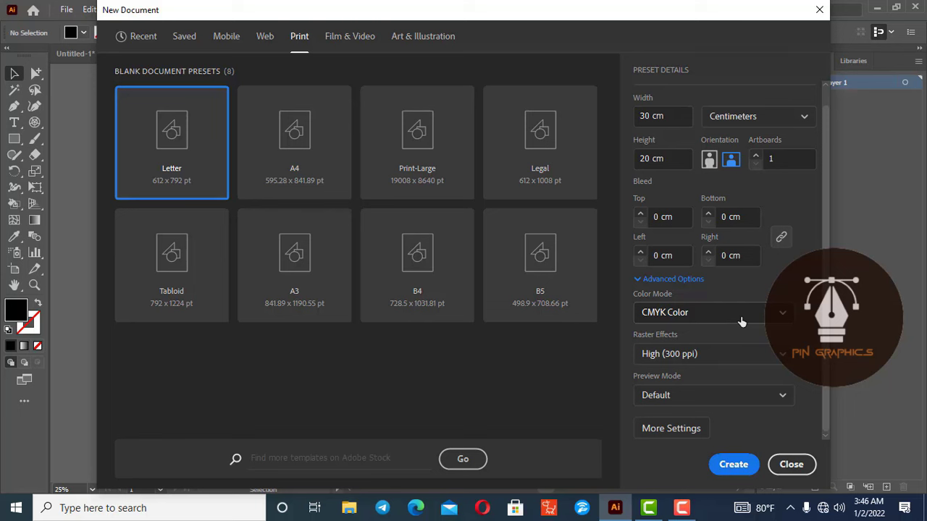
{"action": "left_click", "coordinate": [690, 315]}
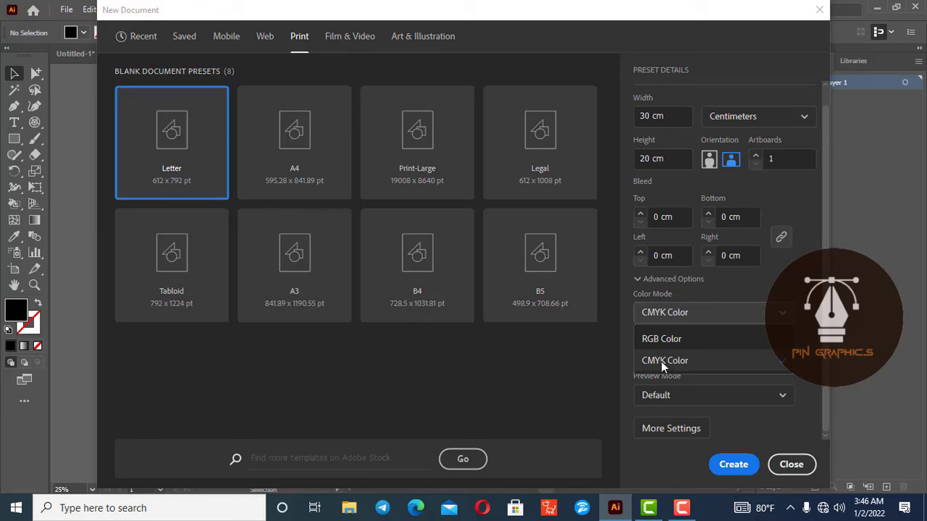
{"action": "left_click", "coordinate": [689, 362]}
Keep the raster effects resolution at High (300 ppi).
{"action": "left_click", "coordinate": [688, 356]}
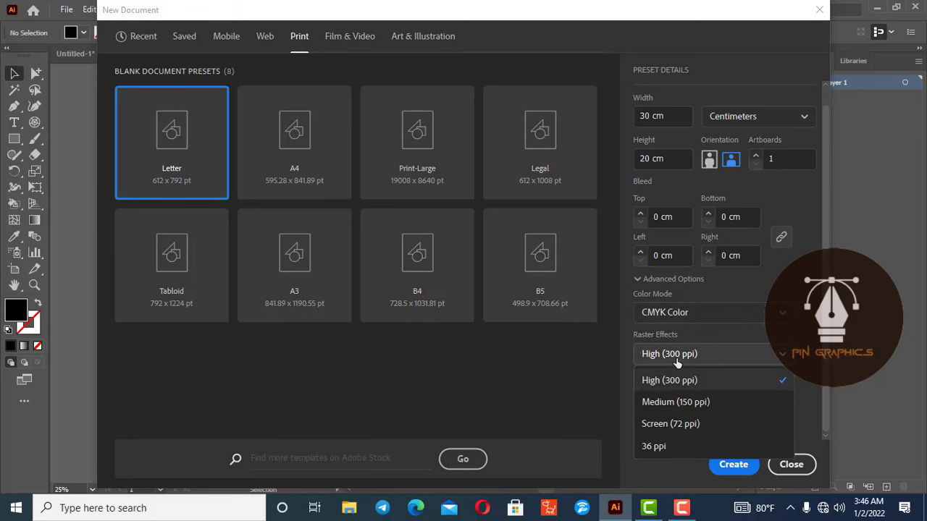
{"action": "left_click", "coordinate": [680, 325]}
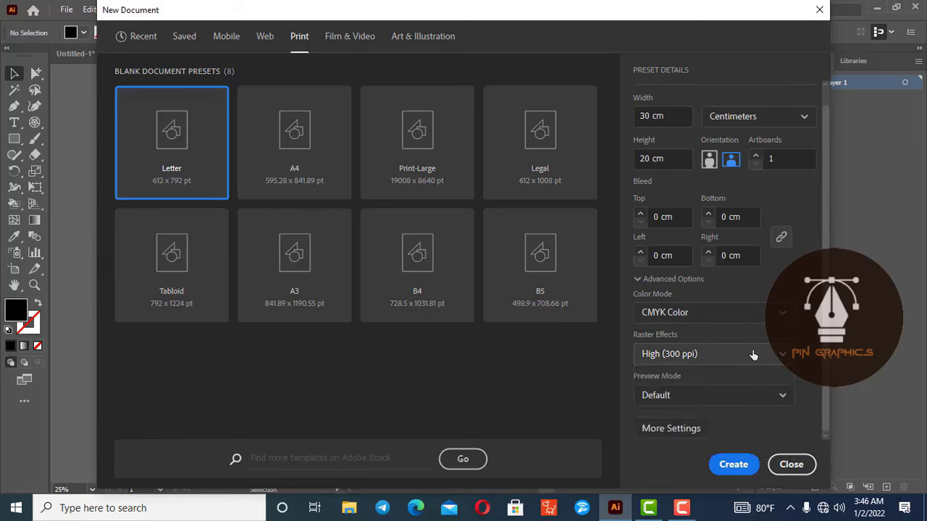
{"action": "left_click", "coordinate": [709, 358]}
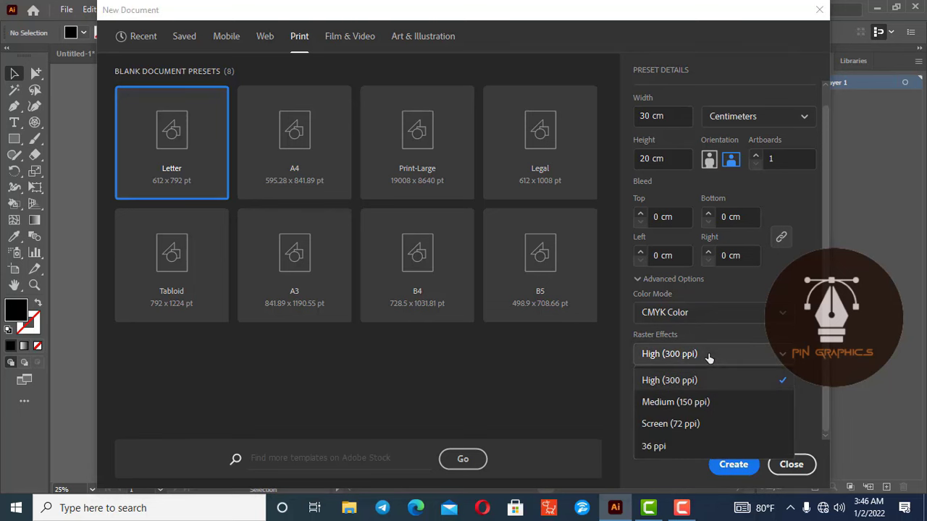
{"action": "left_click", "coordinate": [709, 358]}
{"action": "left_click", "coordinate": [685, 382]}
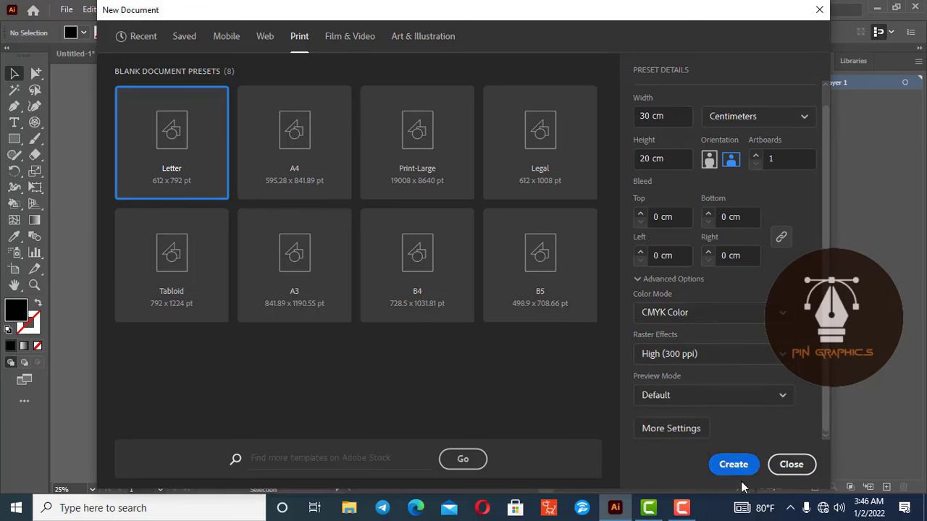
Confirm the 'flayer' name and create the document.
{"action": "scroll", "coordinate": [713, 181], "scroll_direction": "up", "scroll_amount": 1}
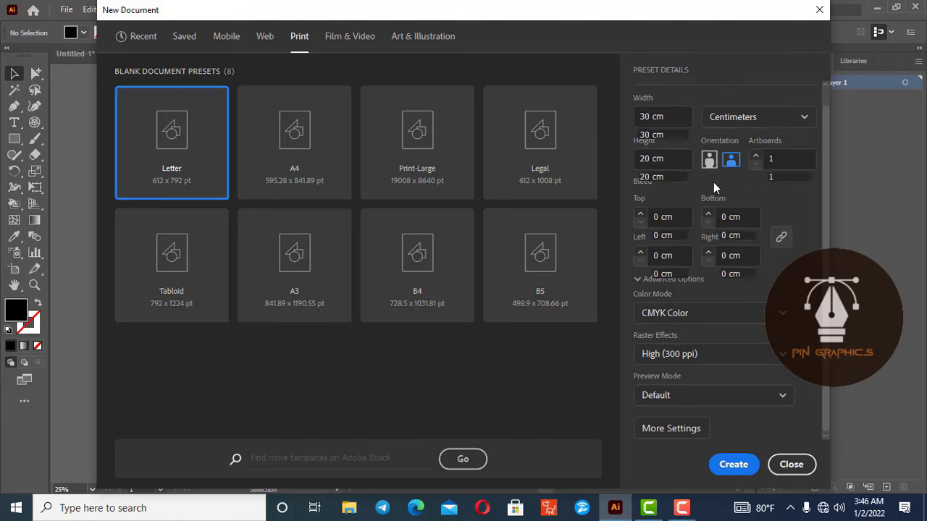
{"action": "left_click", "coordinate": [662, 91]}
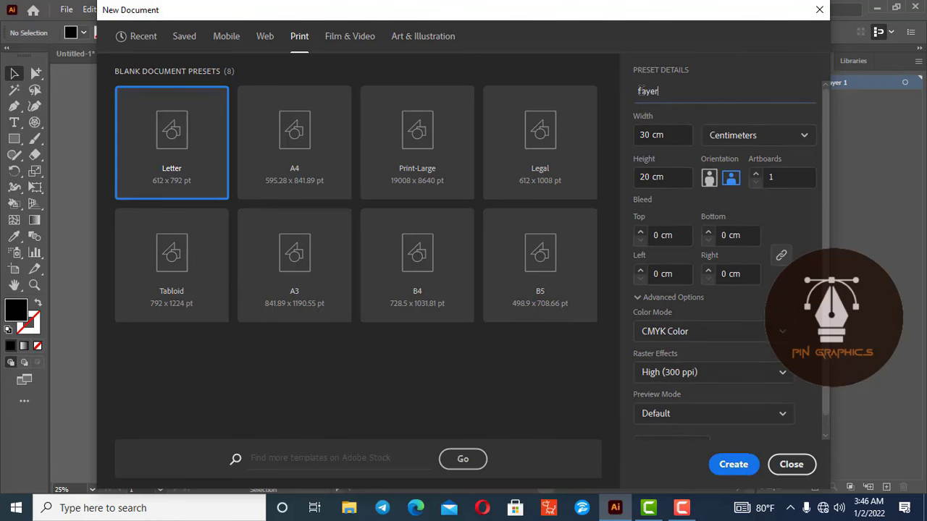
{"action": "left_click", "coordinate": [740, 469]}
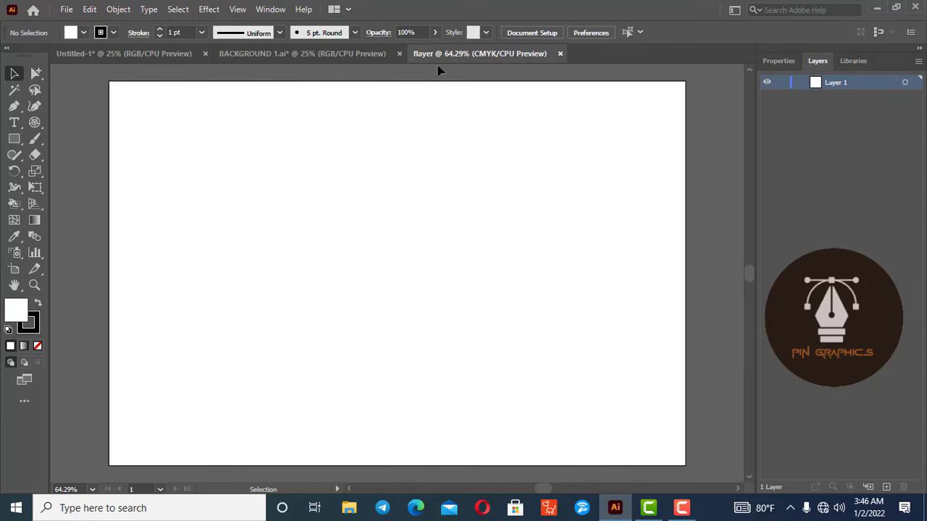
Close the flayer tab and make Untitled-1 the active document.
{"action": "left_click", "coordinate": [560, 54]}
{"action": "left_click", "coordinate": [182, 54]}
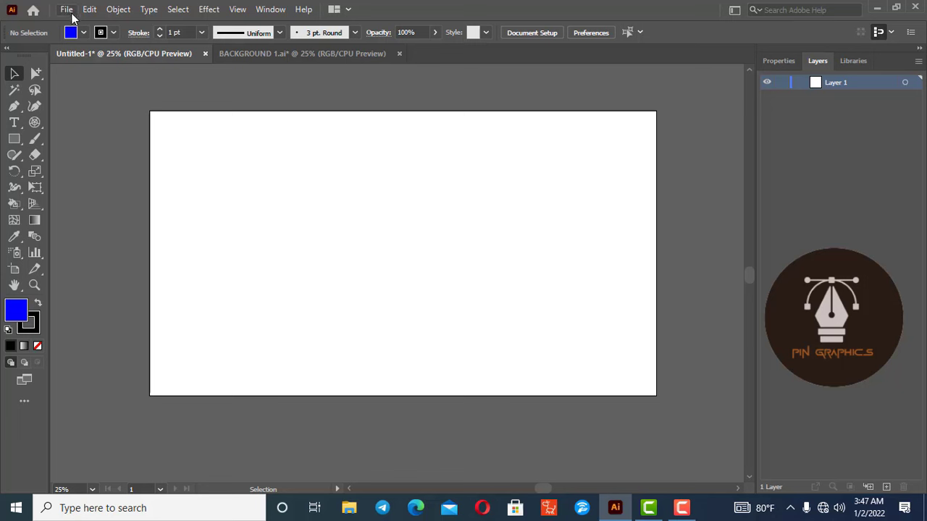
{"action": "left_click", "coordinate": [67, 10]}
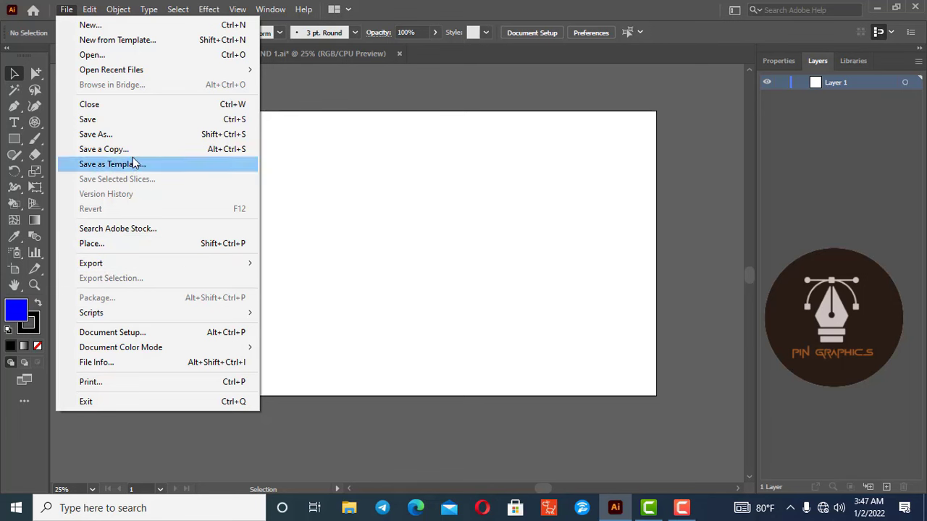
{"action": "left_click", "coordinate": [89, 9]}
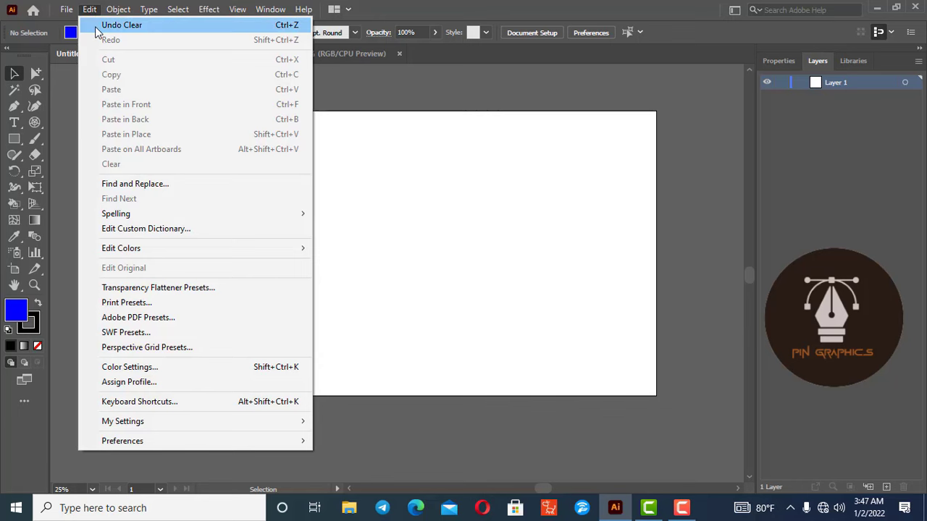
Browse the Object, Select and View menus, then open the Window menu.
{"action": "key", "text": "Escape"}
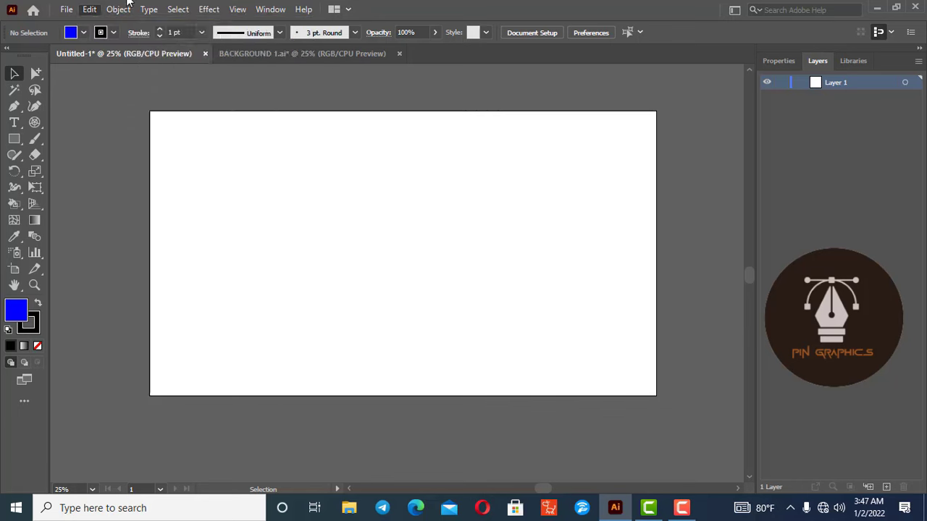
{"action": "left_click", "coordinate": [127, 3]}
{"action": "key", "text": "Escape"}
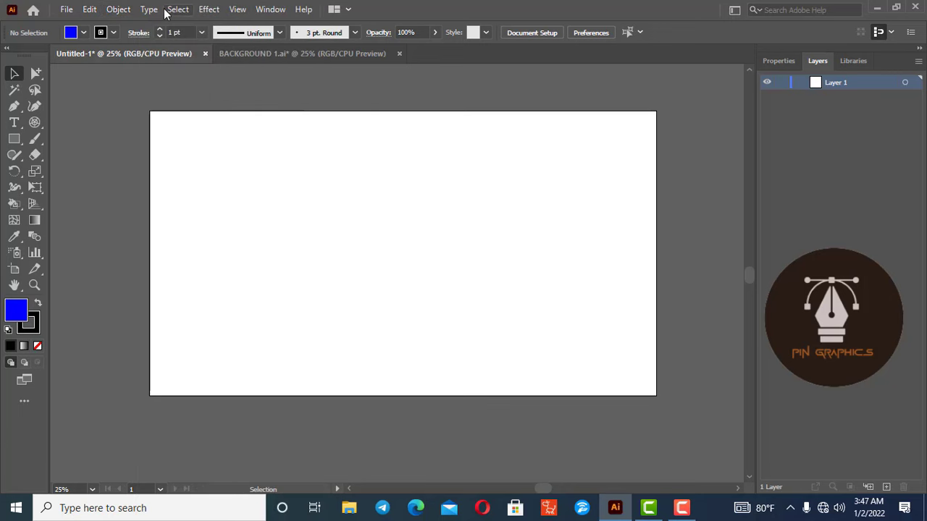
{"action": "left_click", "coordinate": [174, 9]}
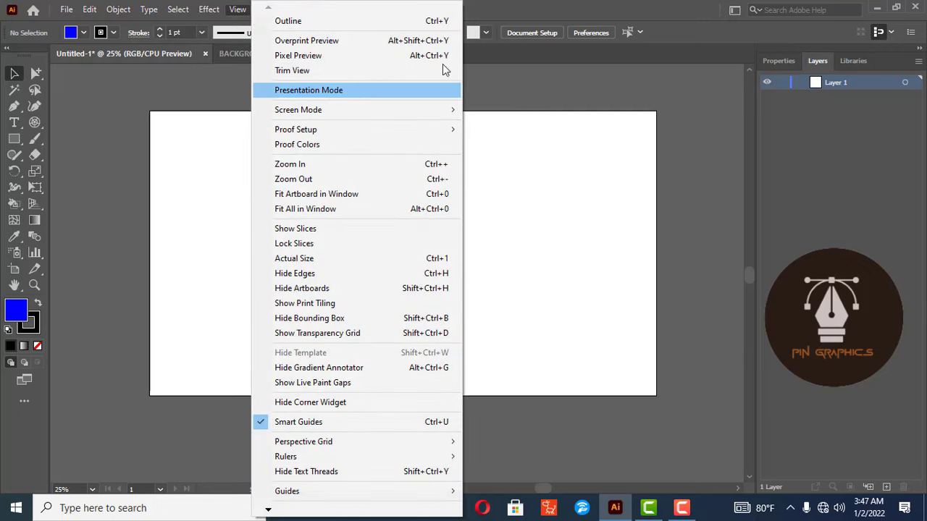
{"action": "left_click", "coordinate": [528, 6]}
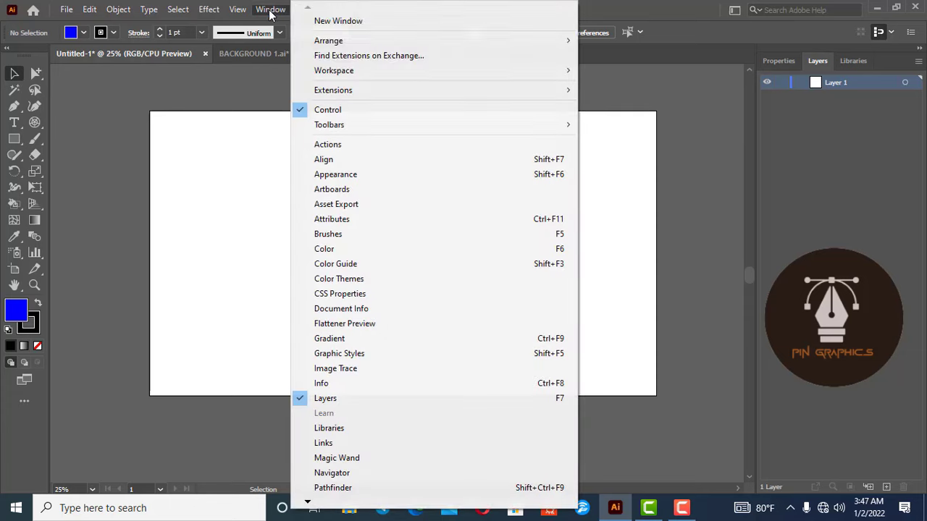
{"action": "left_click", "coordinate": [273, 11]}
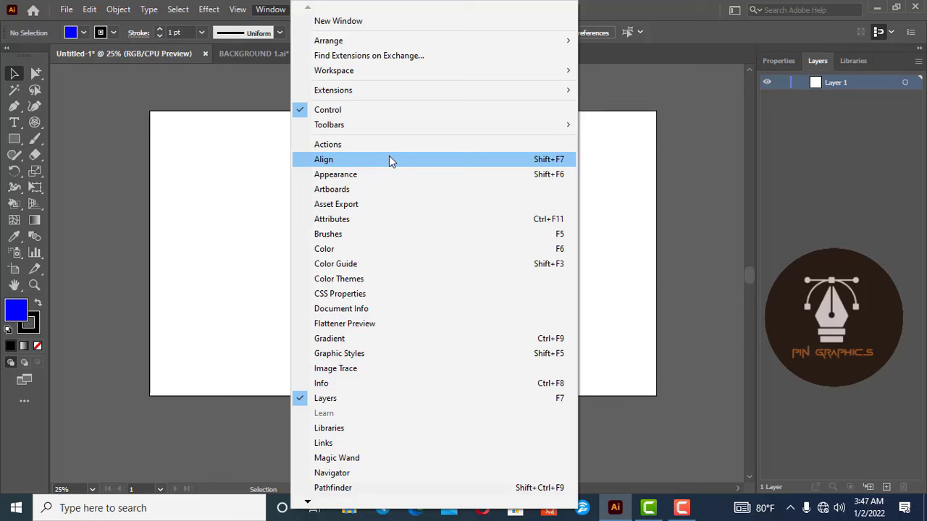
Toggle the Layers panel off and back on from the Window menu.
{"action": "left_click", "coordinate": [751, 51]}
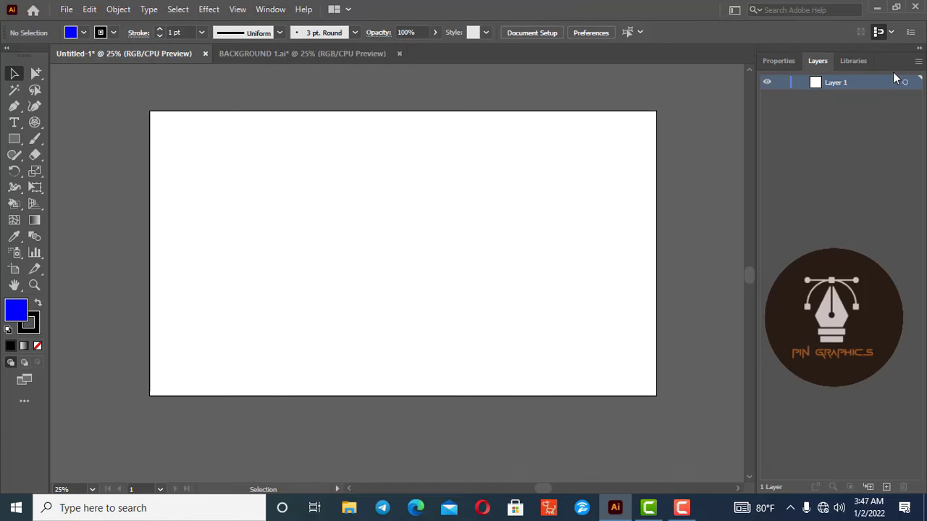
{"action": "left_click", "coordinate": [270, 10]}
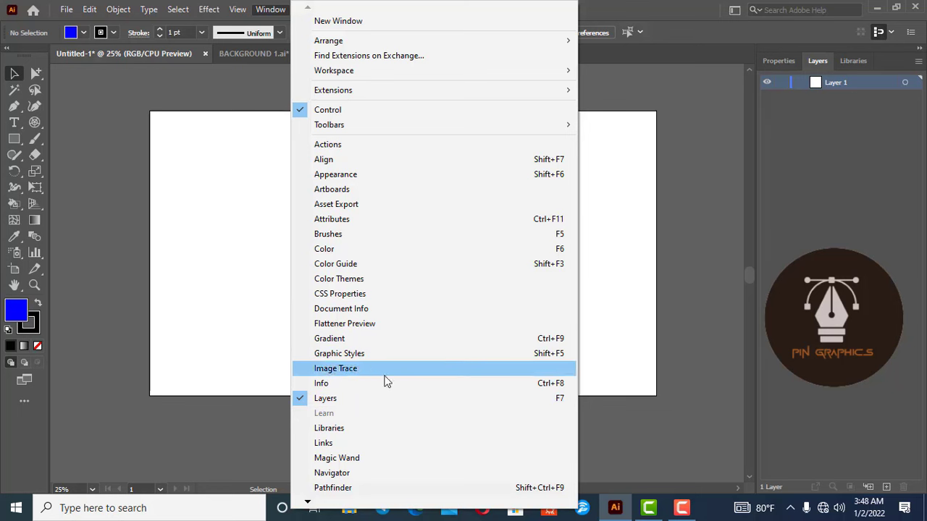
{"action": "left_click", "coordinate": [345, 400]}
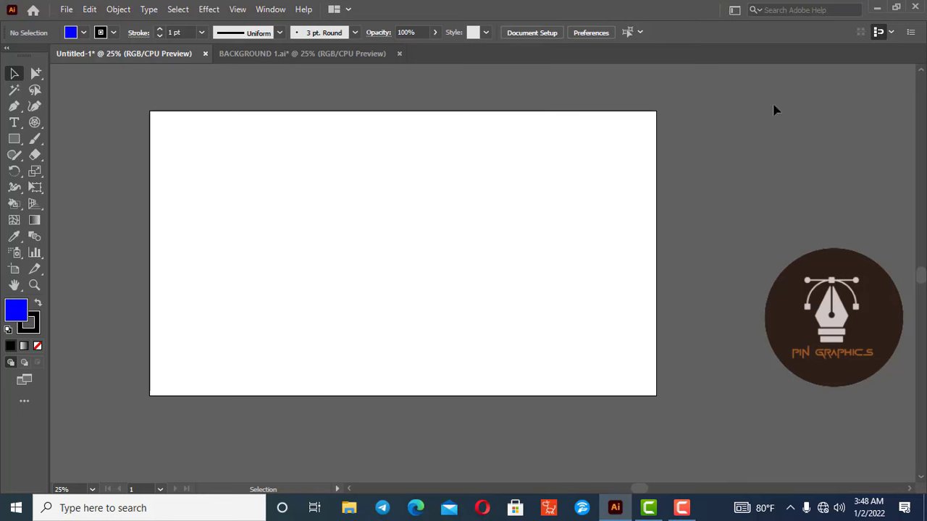
{"action": "left_click", "coordinate": [268, 10]}
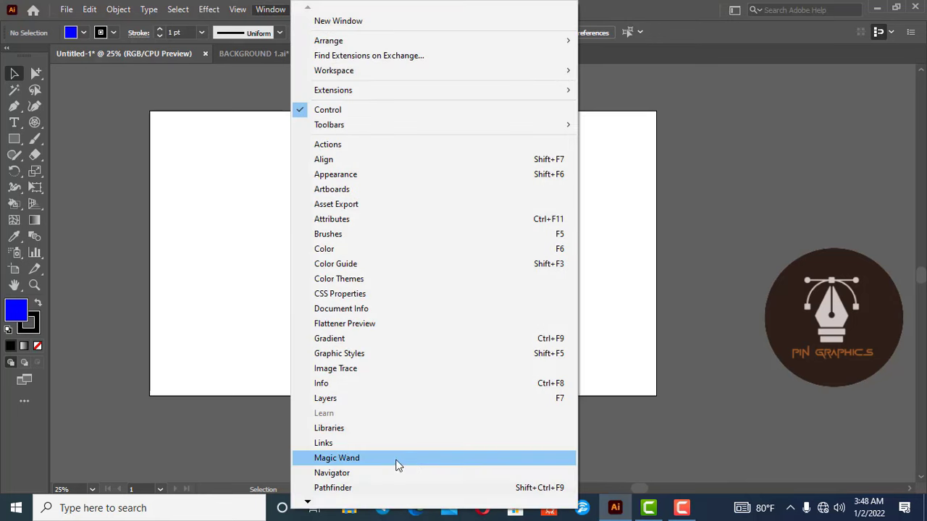
{"action": "left_click", "coordinate": [362, 399]}
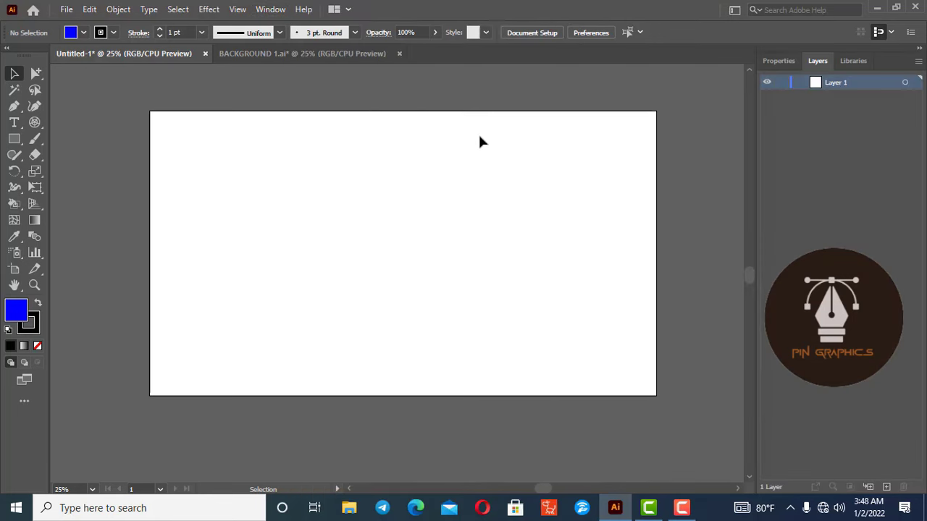
{"action": "left_click", "coordinate": [308, 12]}
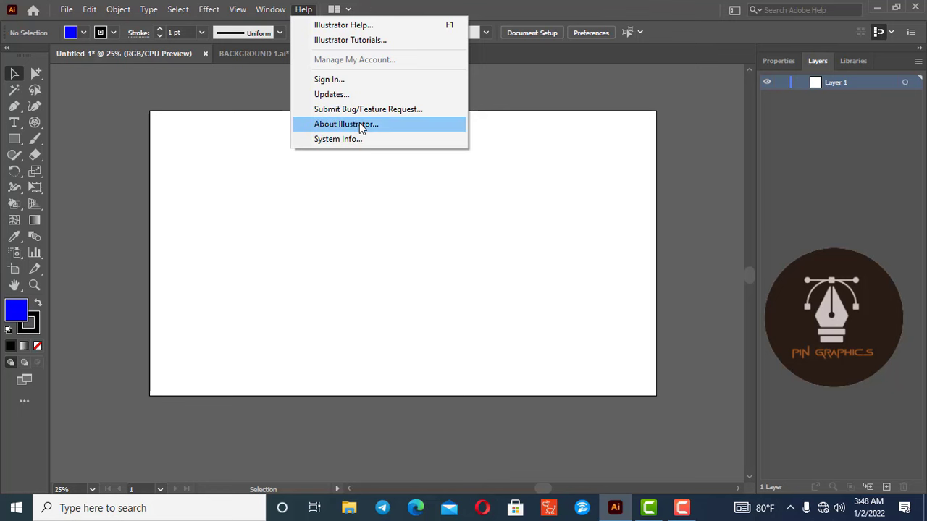
{"action": "left_click", "coordinate": [427, 5]}
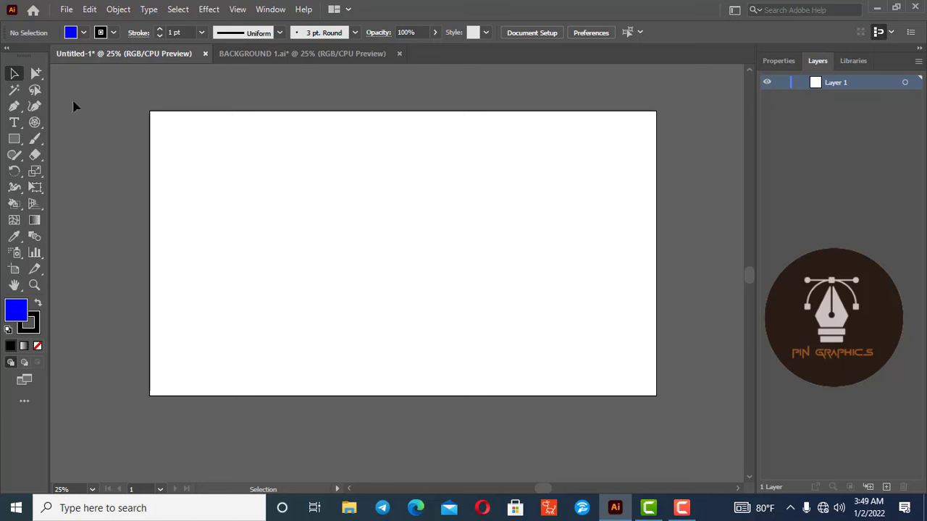
{"action": "left_click", "coordinate": [14, 109]}
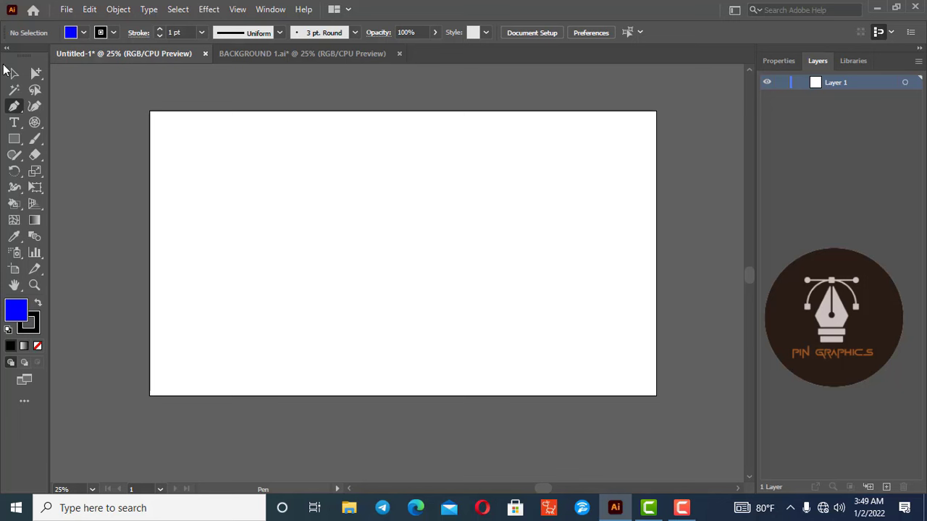
{"action": "left_click", "coordinate": [15, 74]}
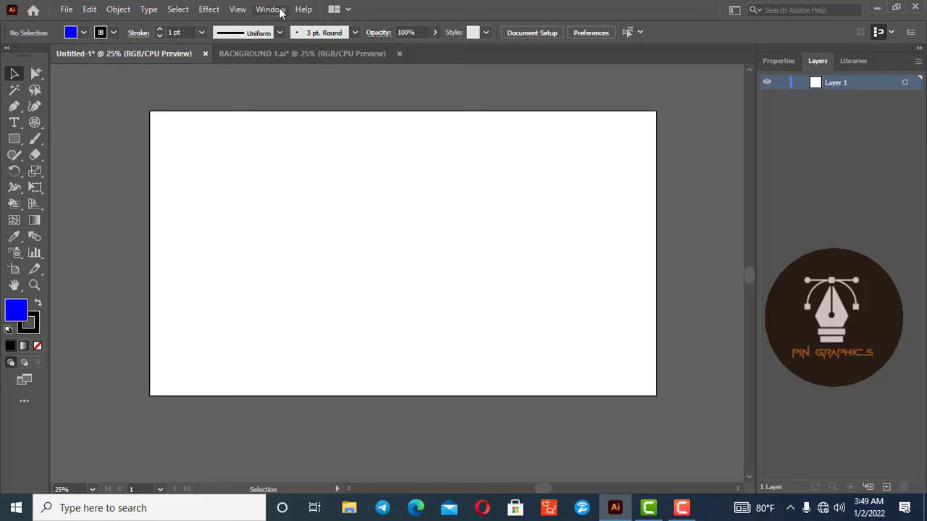
{"action": "left_click", "coordinate": [279, 11]}
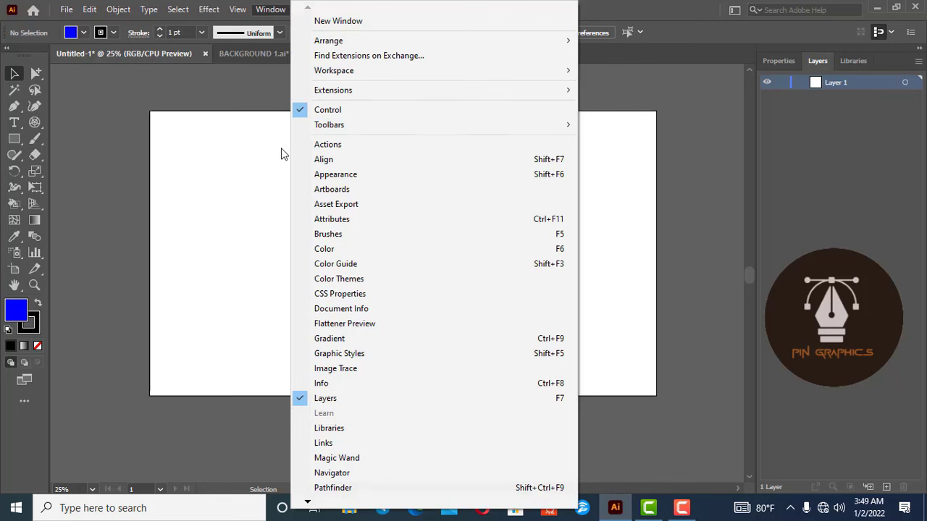
{"action": "mouse_move", "coordinate": [330, 124]}
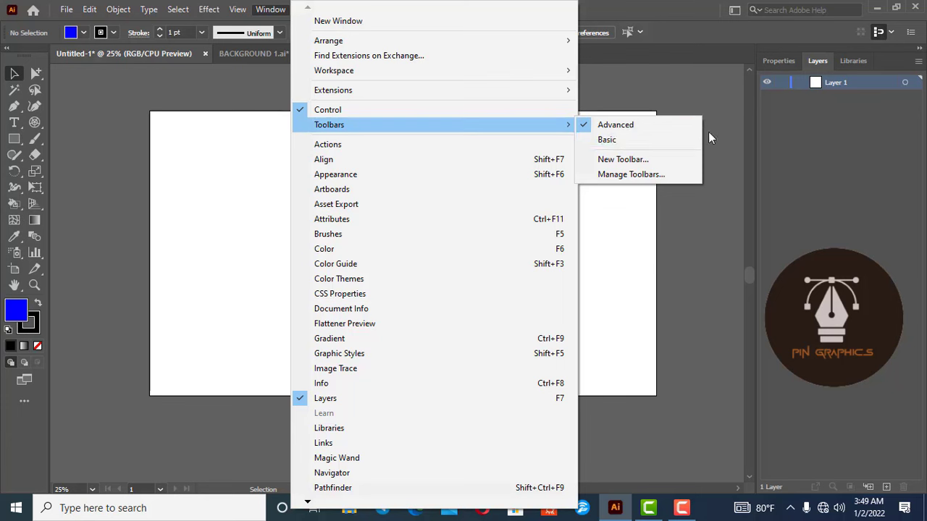
{"action": "left_click", "coordinate": [640, 138]}
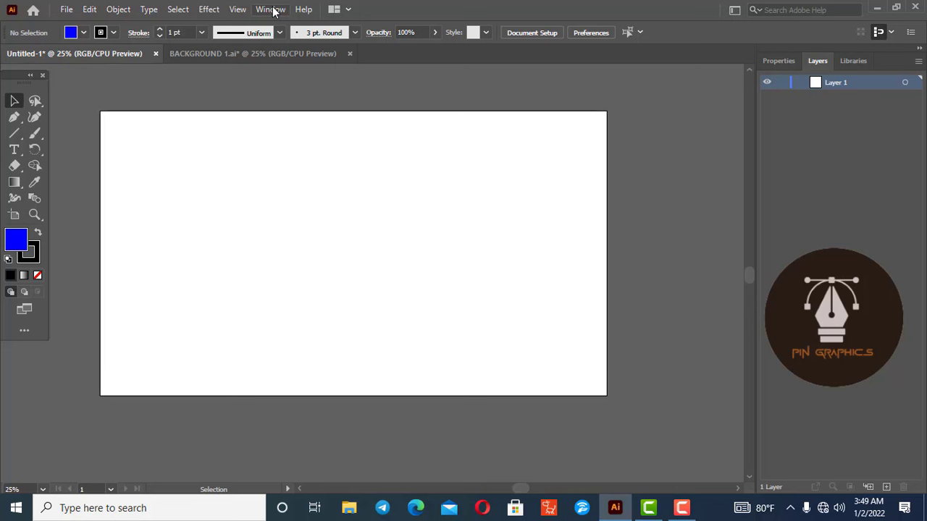
{"action": "left_click", "coordinate": [273, 10]}
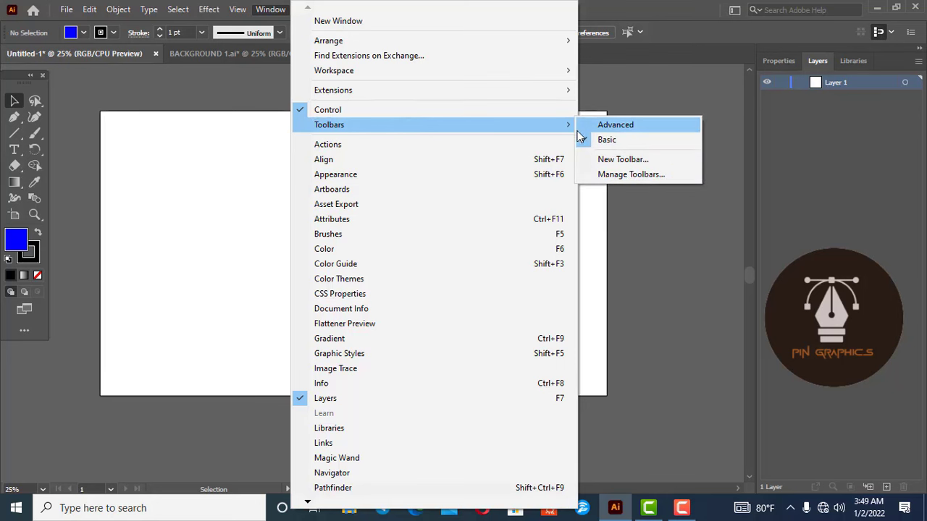
{"action": "left_click", "coordinate": [648, 124]}
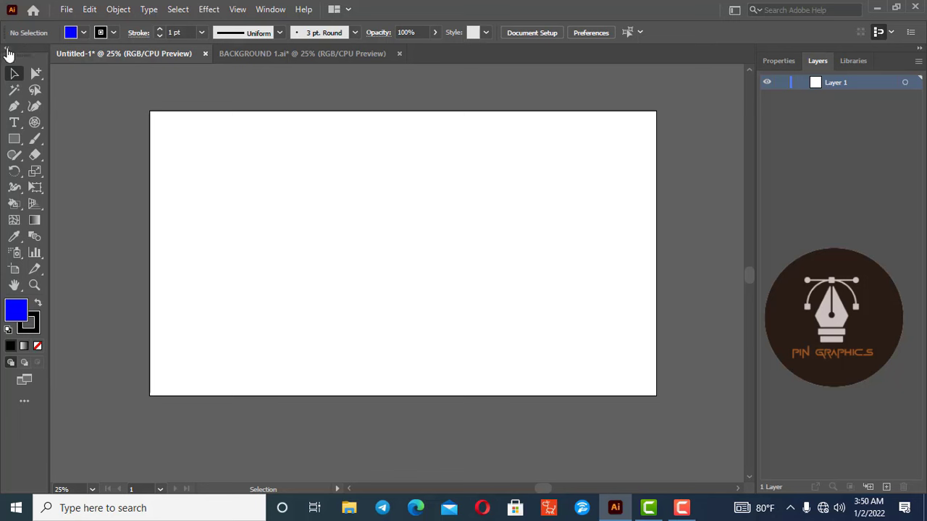
{"action": "left_click", "coordinate": [8, 52]}
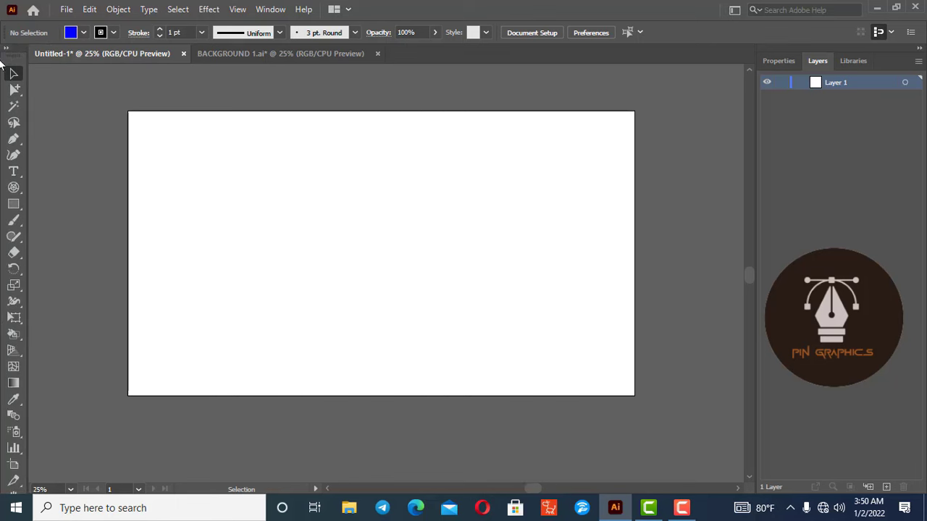
{"action": "left_click", "coordinate": [7, 51]}
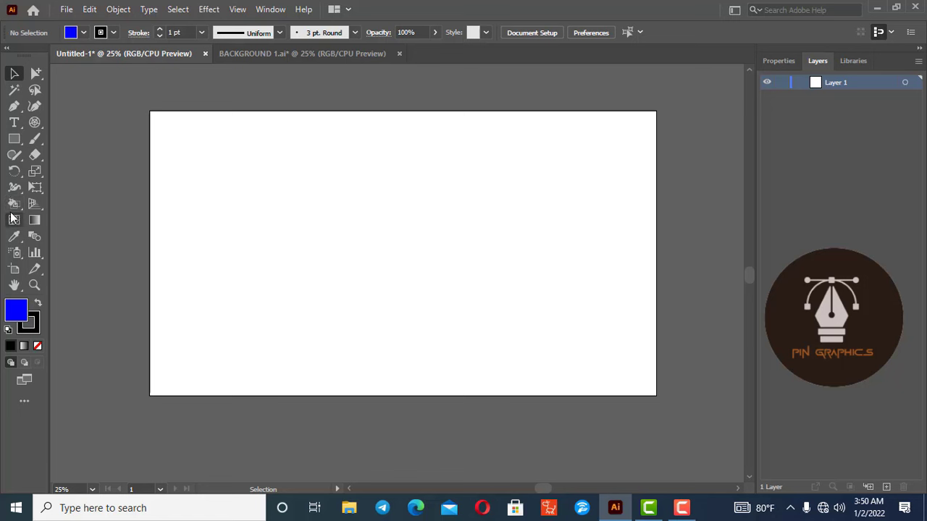
{"action": "left_click", "coordinate": [275, 13]}
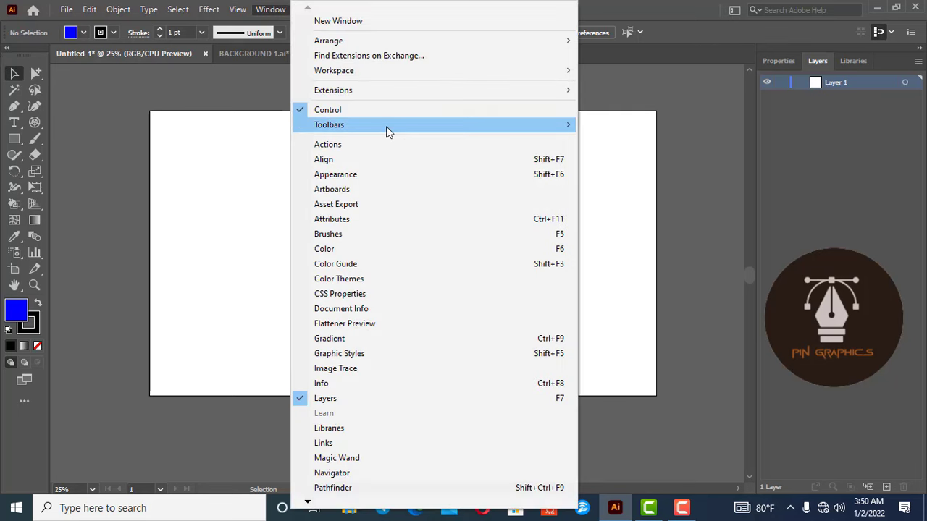
{"action": "mouse_move", "coordinate": [330, 125]}
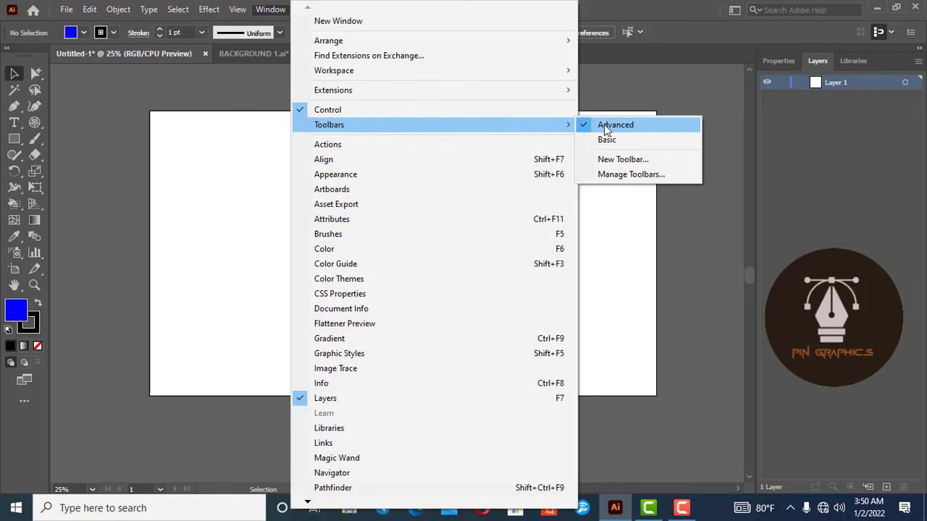
{"action": "left_click", "coordinate": [606, 127]}
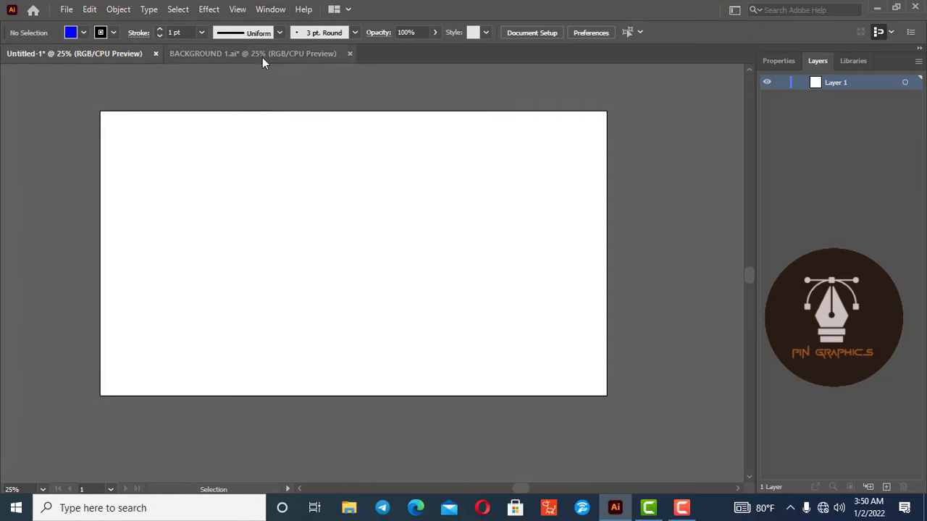
{"action": "left_click", "coordinate": [268, 10]}
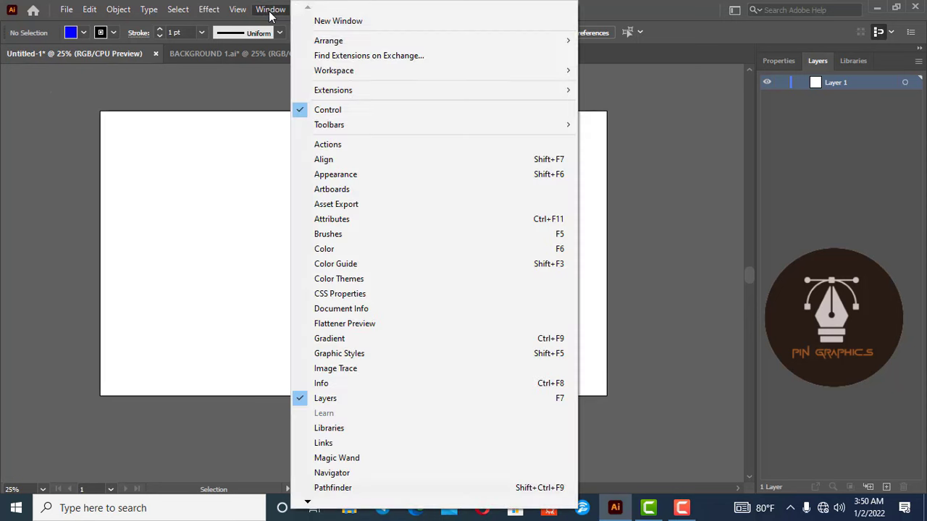
{"action": "mouse_move", "coordinate": [435, 124]}
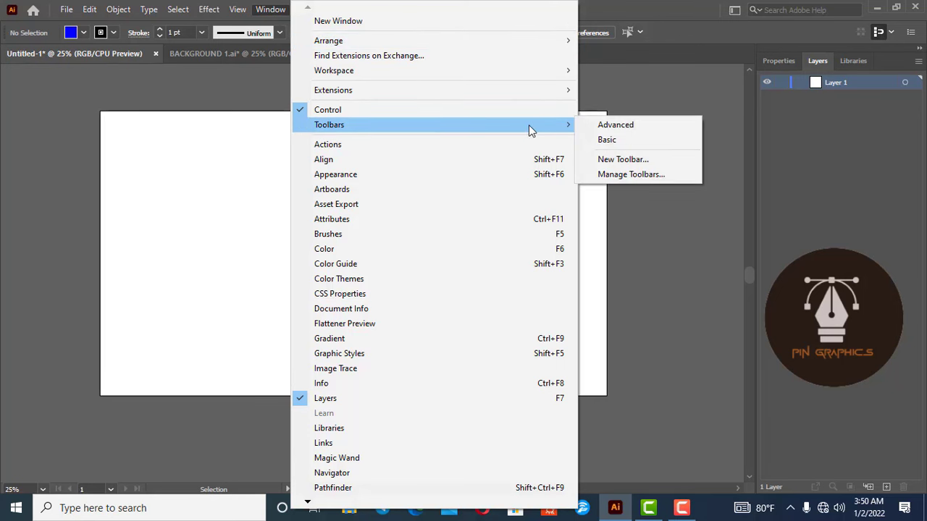
{"action": "left_click", "coordinate": [615, 125]}
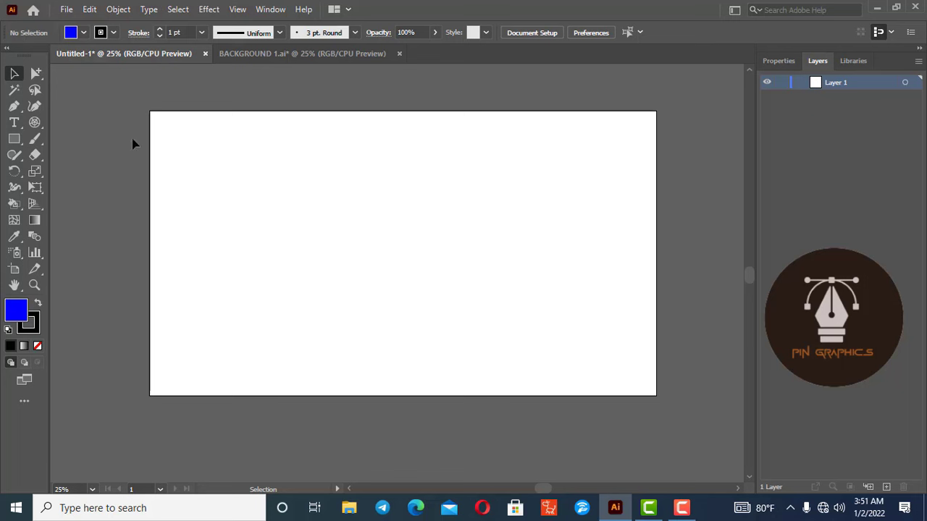
Toggle the Control bar off and on, then undock the toolbox as a floating panel.
{"action": "left_click", "coordinate": [271, 9]}
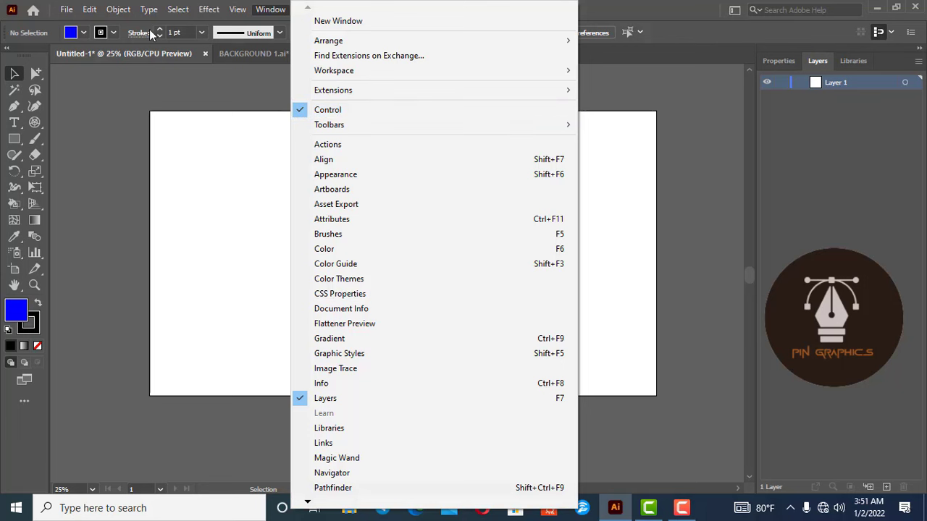
{"action": "left_click", "coordinate": [328, 110]}
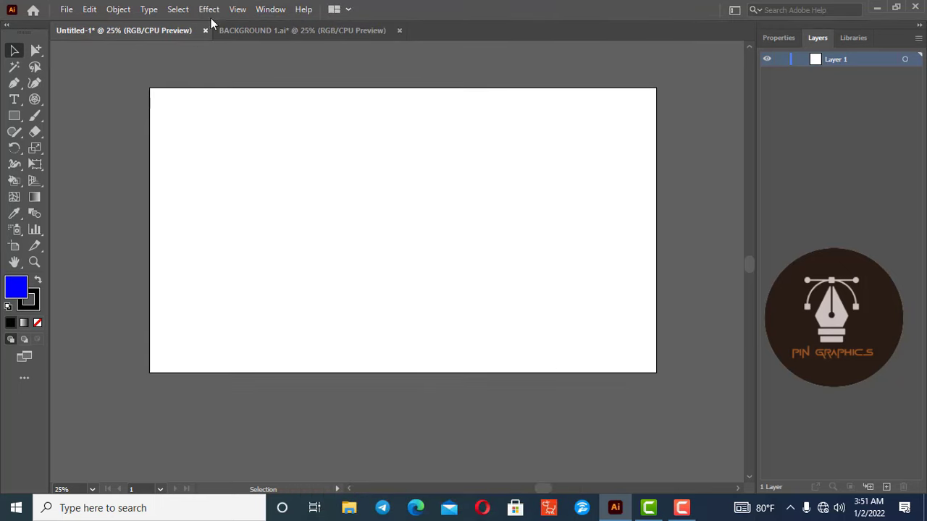
{"action": "left_click", "coordinate": [274, 9]}
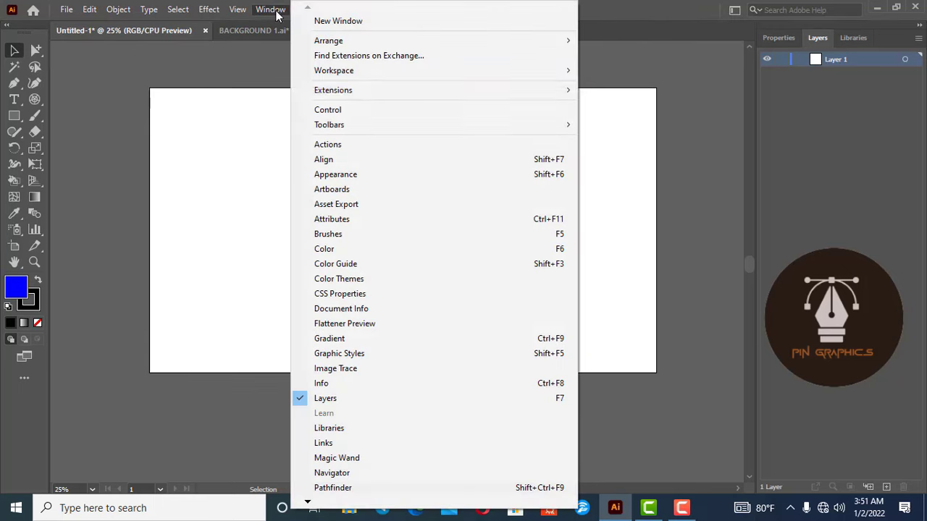
{"action": "left_click", "coordinate": [328, 110]}
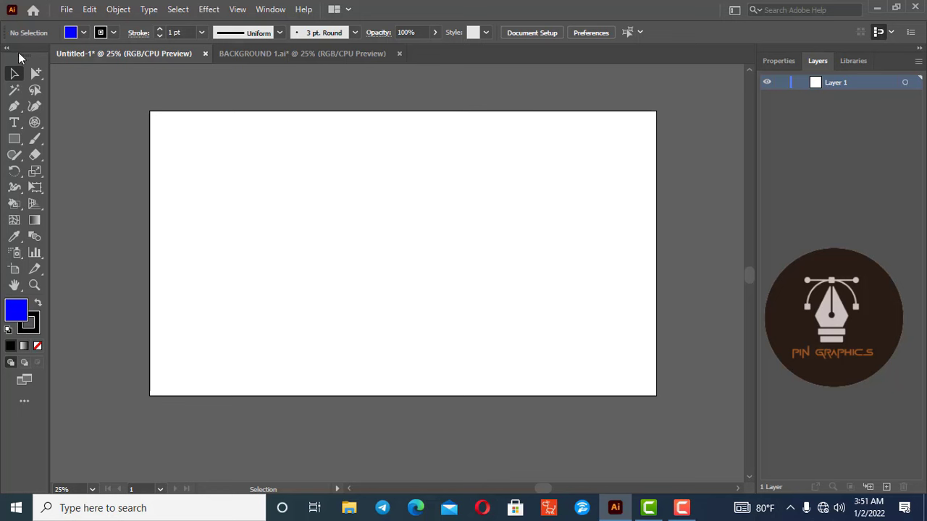
{"action": "left_click_drag", "start_coordinate": [22, 52], "coordinate": [22, 58]}
{"action": "left_click_drag", "start_coordinate": [17, 55], "coordinate": [13, 48]}
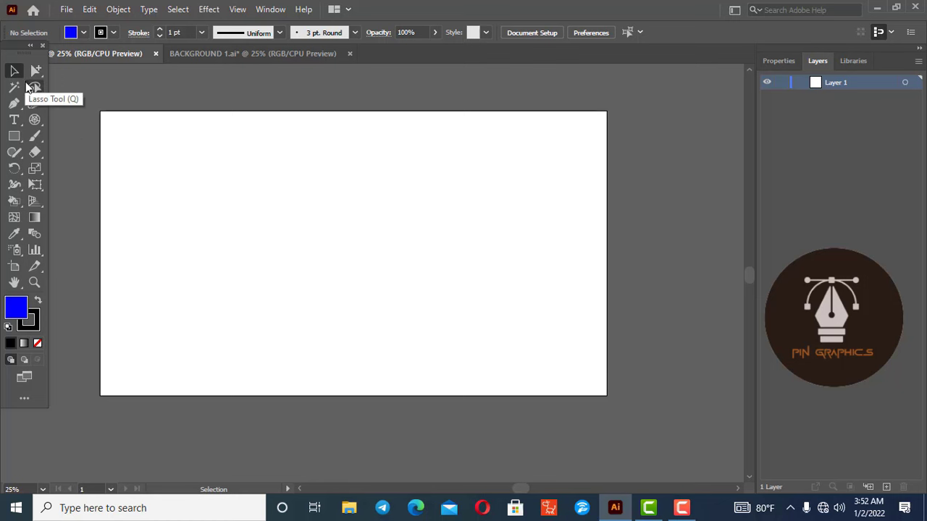
Tear off the Rectangle tool's shape flyout into a floating panel near the artboard's top-left.
{"action": "left_click", "coordinate": [14, 141]}
{"action": "left_click", "coordinate": [14, 140]}
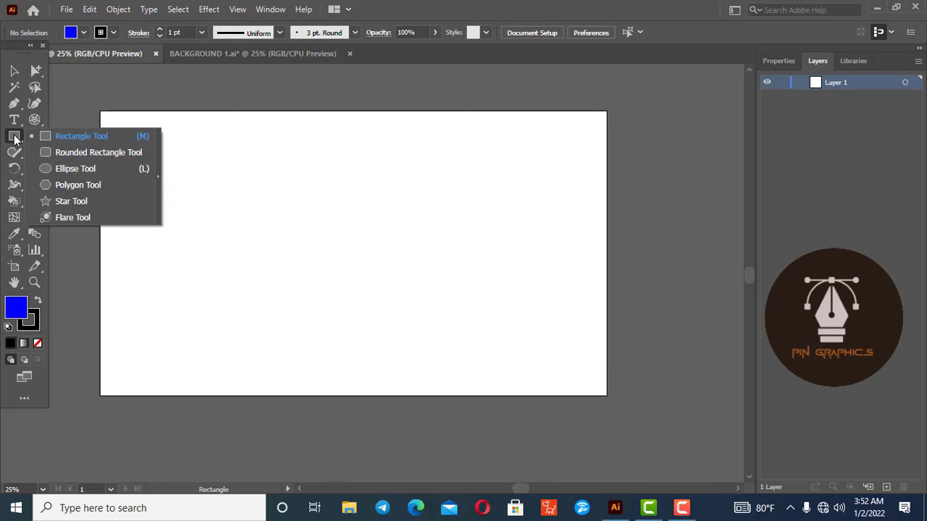
{"action": "left_click", "coordinate": [64, 138]}
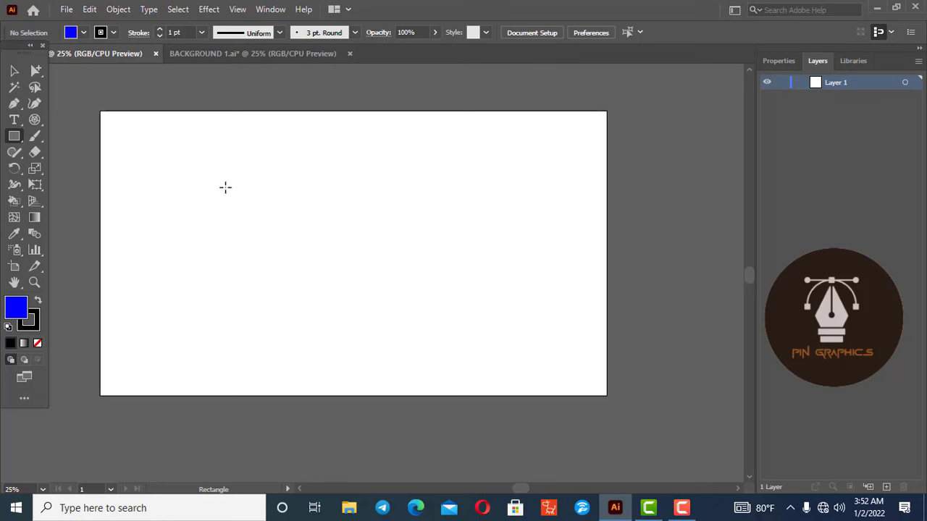
{"action": "left_click", "coordinate": [13, 136]}
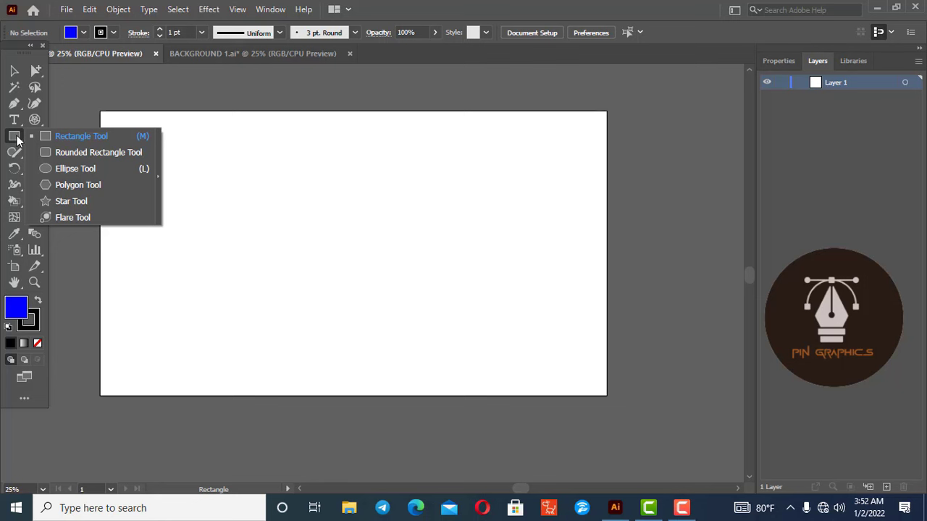
{"action": "left_click", "coordinate": [17, 140]}
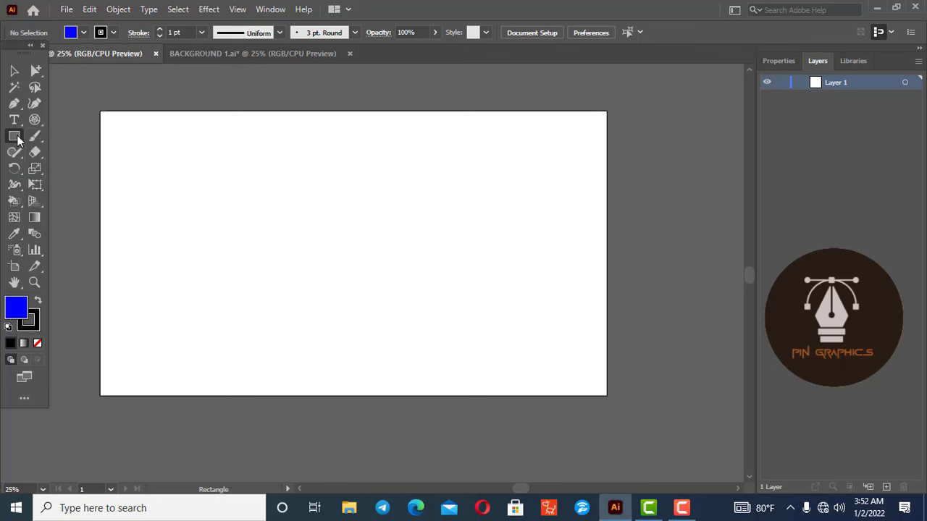
{"action": "left_click", "coordinate": [17, 139]}
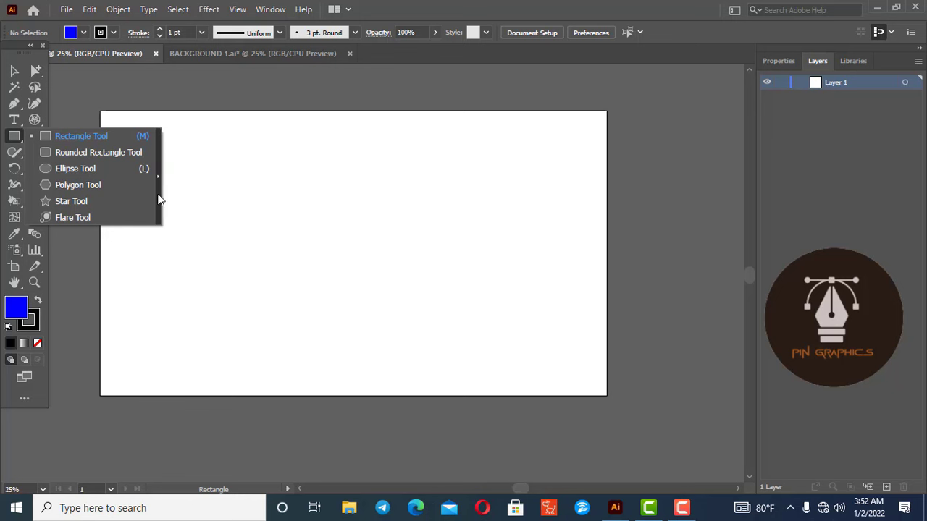
{"action": "left_click", "coordinate": [159, 168]}
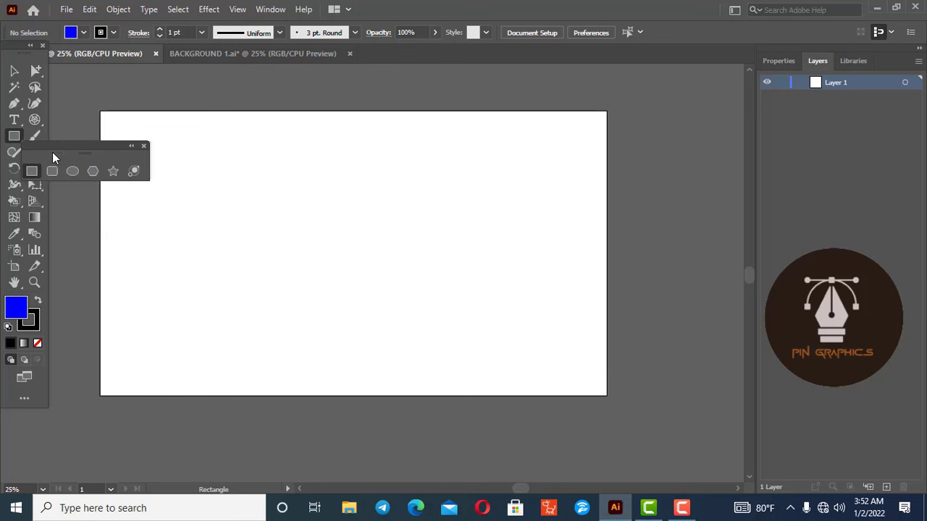
{"action": "left_click_drag", "start_coordinate": [54, 154], "coordinate": [102, 84]}
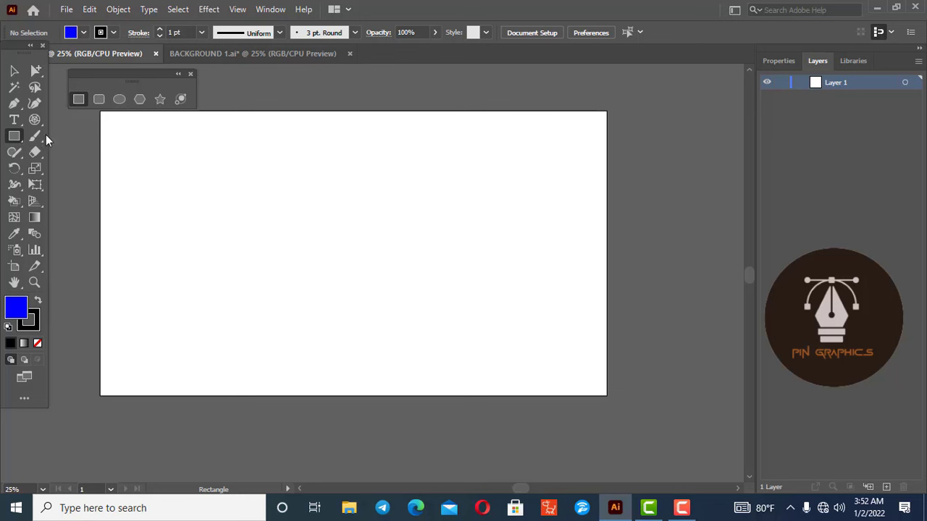
{"action": "mouse_move", "coordinate": [128, 76]}
{"action": "left_mouse_down"}
{"action": "mouse_move", "coordinate": [117, 95]}
{"action": "mouse_move", "coordinate": [563, 96]}
{"action": "mouse_move", "coordinate": [113, 78]}
{"action": "left_mouse_up"}
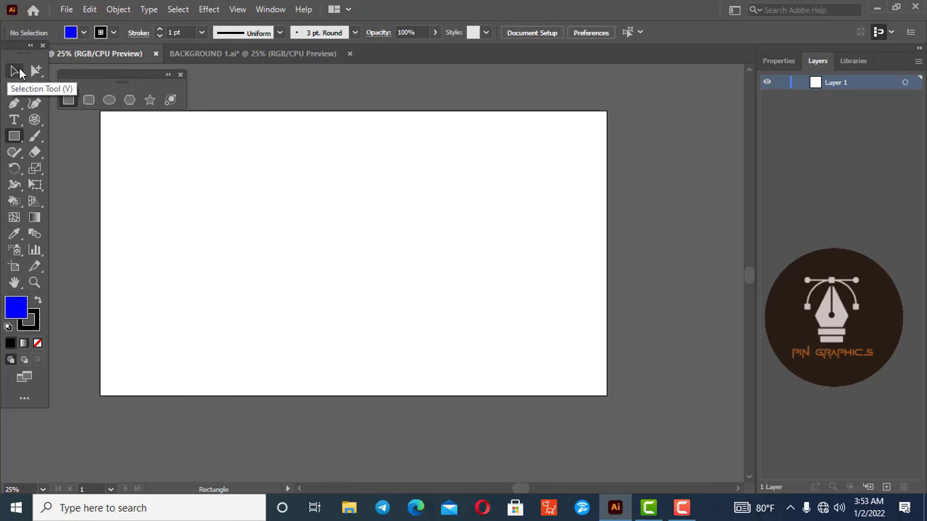
Draw a large blue rectangle across the artboard centre with the Rectangle tool.
{"action": "left_click", "coordinate": [13, 71]}
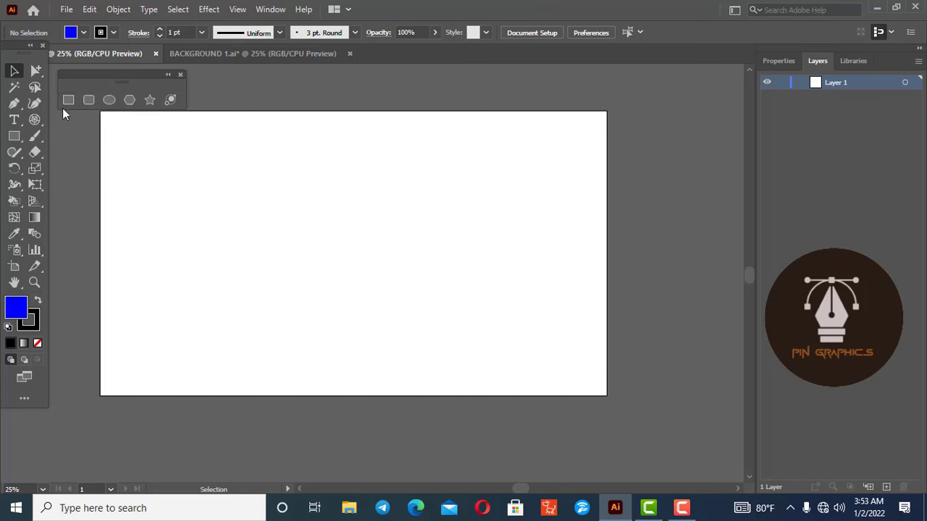
{"action": "left_click", "coordinate": [68, 99]}
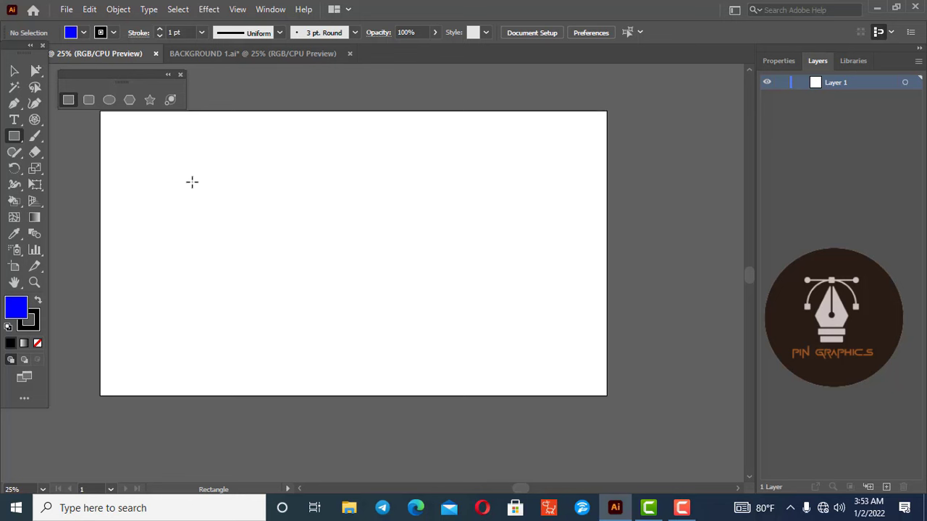
{"action": "mouse_move", "coordinate": [192, 182]}
{"action": "left_mouse_down"}
{"action": "mouse_move", "coordinate": [298, 287]}
{"action": "mouse_move", "coordinate": [548, 358]}
{"action": "mouse_move", "coordinate": [354, 374]}
{"action": "mouse_move", "coordinate": [326, 200]}
{"action": "mouse_move", "coordinate": [513, 306]}
{"action": "mouse_move", "coordinate": [497, 356]}
{"action": "mouse_move", "coordinate": [522, 354]}
{"action": "mouse_move", "coordinate": [557, 284]}
{"action": "mouse_move", "coordinate": [306, 360]}
{"action": "mouse_move", "coordinate": [445, 348]}
{"action": "mouse_move", "coordinate": [536, 222]}
{"action": "mouse_move", "coordinate": [556, 337]}
{"action": "left_mouse_up"}
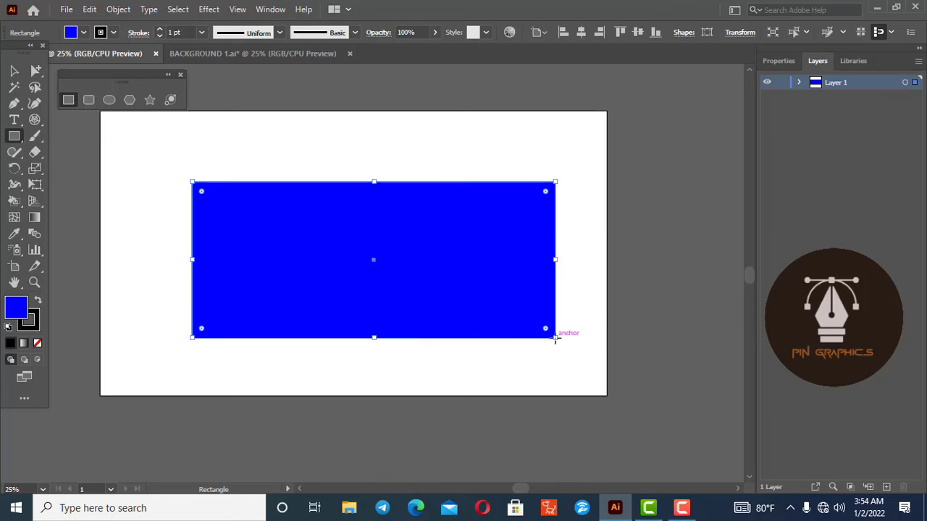
Undo the large rectangle, then draw a tall left rectangle, a wide top one and a square below.
{"action": "key", "text": "ctrl+z"}
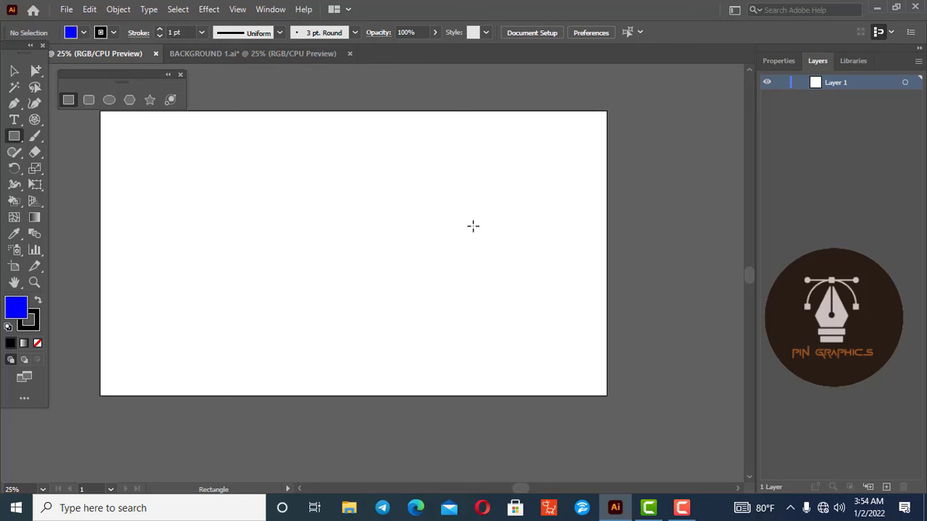
{"action": "mouse_move", "coordinate": [227, 160]}
{"action": "left_mouse_down"}
{"action": "mouse_move", "coordinate": [354, 234]}
{"action": "mouse_move", "coordinate": [536, 221]}
{"action": "left_mouse_up"}
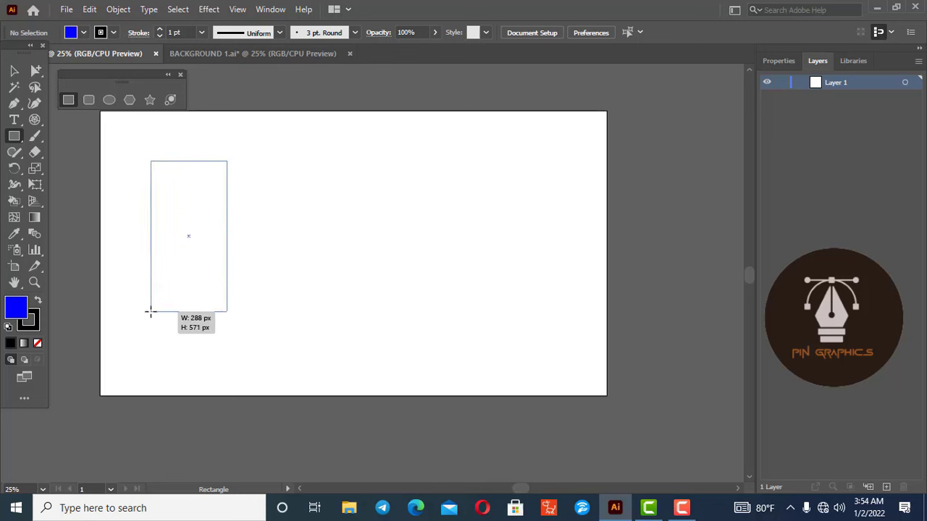
{"action": "left_click_drag", "start_coordinate": [537, 222], "coordinate": [152, 356]}
{"action": "left_click_drag", "start_coordinate": [275, 161], "coordinate": [564, 231]}
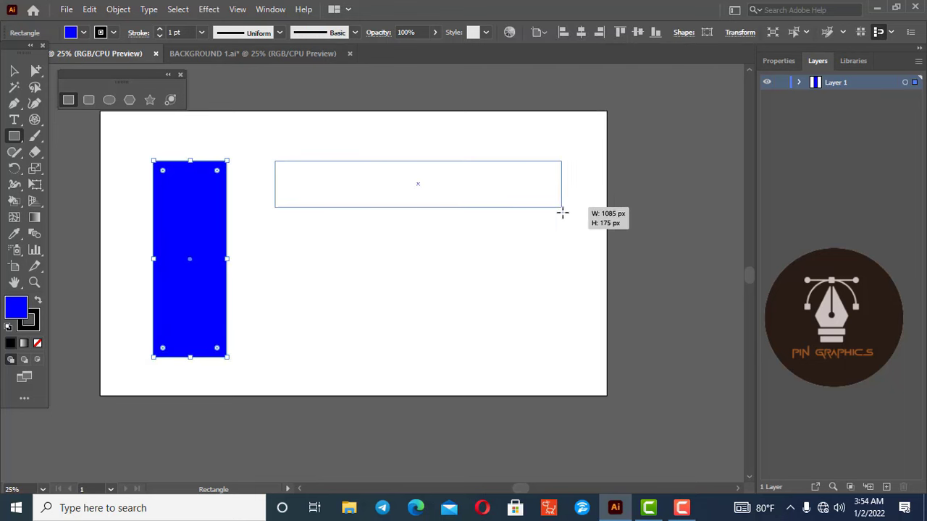
{"action": "left_click_drag", "start_coordinate": [333, 260], "coordinate": [454, 370]}
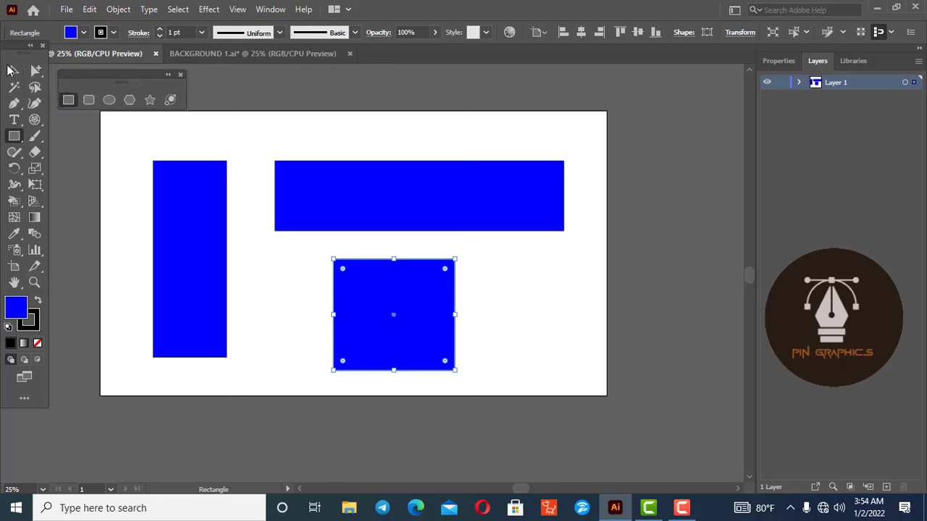
Select each rectangle in turn, then drag the wide top rectangle up and slightly left.
{"action": "left_click", "coordinate": [10, 74]}
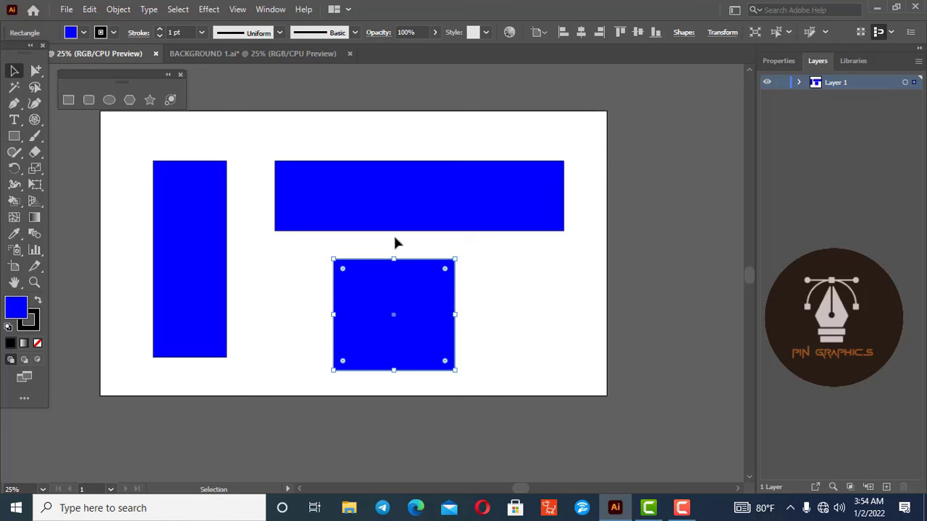
{"action": "left_click", "coordinate": [303, 189]}
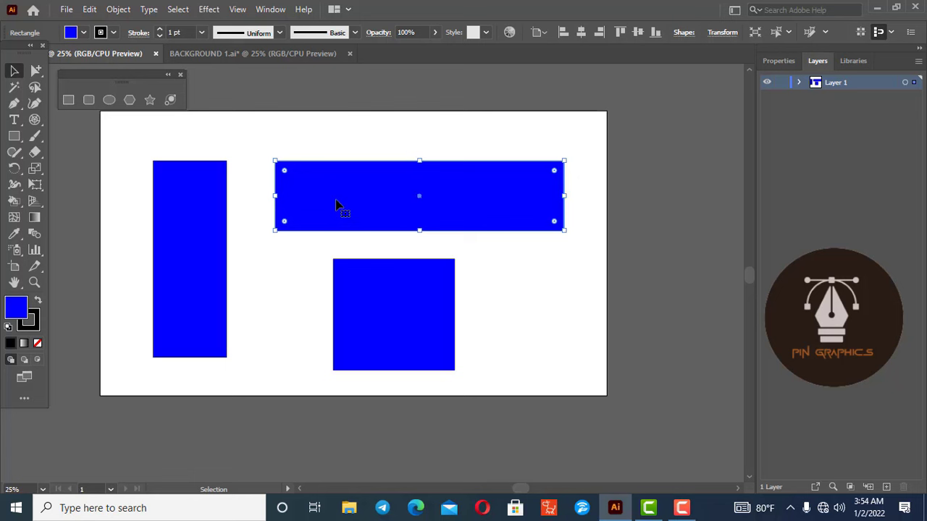
{"action": "left_click", "coordinate": [194, 217]}
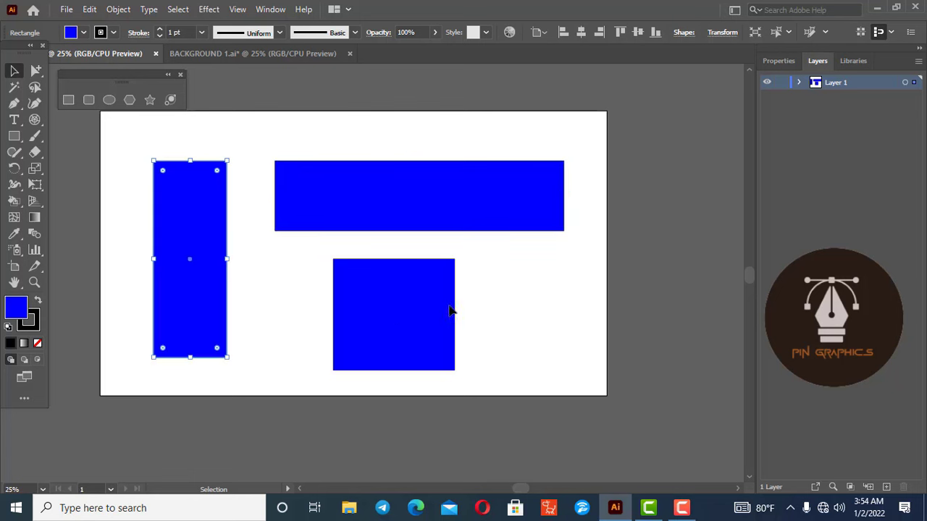
{"action": "left_click", "coordinate": [385, 326]}
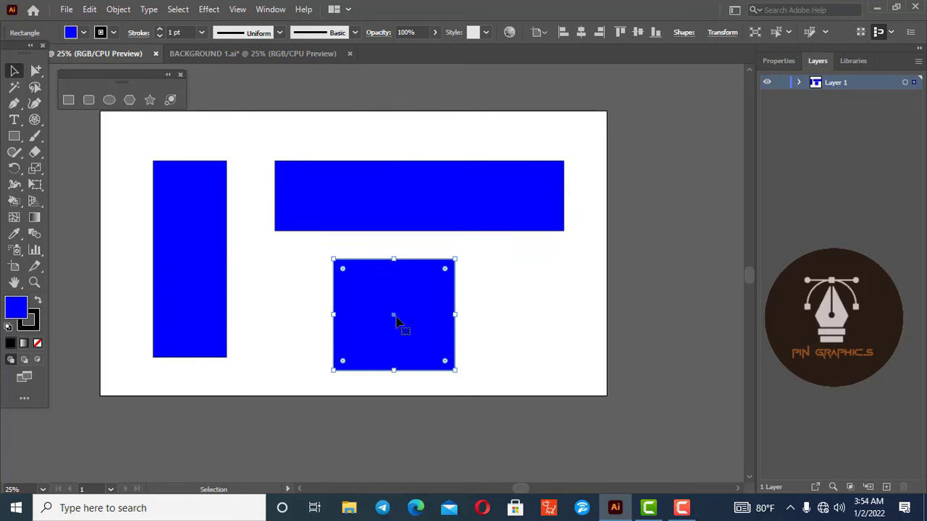
{"action": "left_click", "coordinate": [358, 196]}
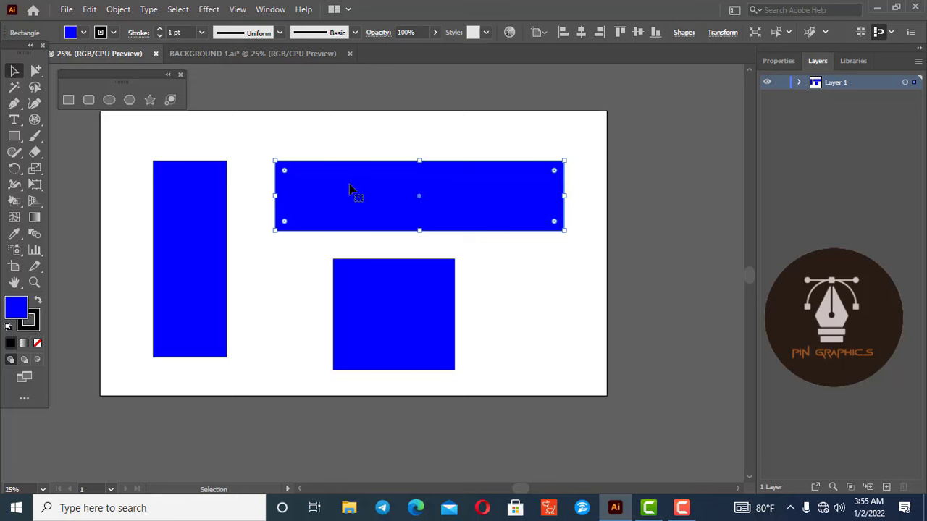
{"action": "mouse_move", "coordinate": [350, 190]}
{"action": "left_mouse_down"}
{"action": "mouse_move", "coordinate": [372, 173]}
{"action": "mouse_move", "coordinate": [325, 184]}
{"action": "mouse_move", "coordinate": [524, 124]}
{"action": "mouse_move", "coordinate": [376, 97]}
{"action": "mouse_move", "coordinate": [439, 188]}
{"action": "mouse_move", "coordinate": [584, 132]}
{"action": "mouse_move", "coordinate": [391, 335]}
{"action": "mouse_move", "coordinate": [465, 303]}
{"action": "mouse_move", "coordinate": [468, 311]}
{"action": "mouse_move", "coordinate": [339, 297]}
{"action": "mouse_move", "coordinate": [378, 307]}
{"action": "mouse_move", "coordinate": [377, 297]}
{"action": "left_mouse_up"}
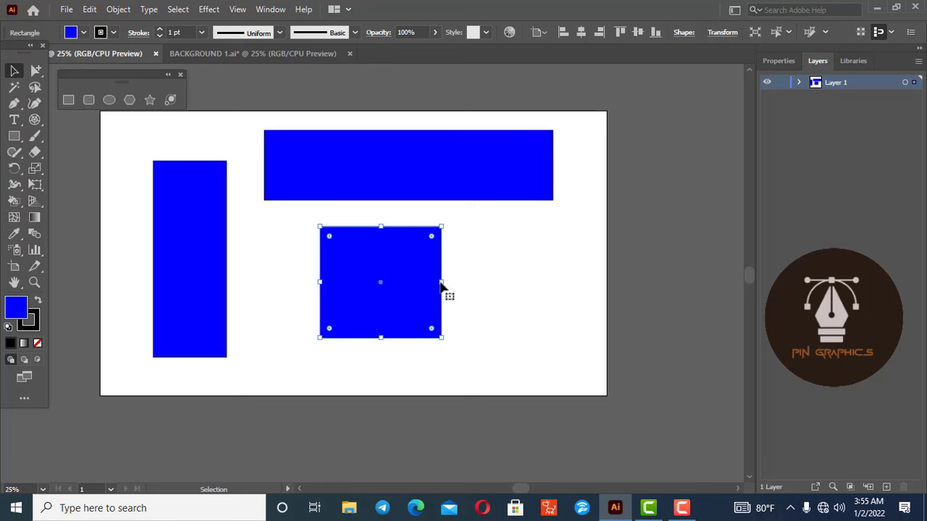
Drag the lower square's bounding-box handles to enlarge it into a bigger rectangle below the top bar.
{"action": "left_click_drag", "start_coordinate": [441, 283], "coordinate": [553, 282]}
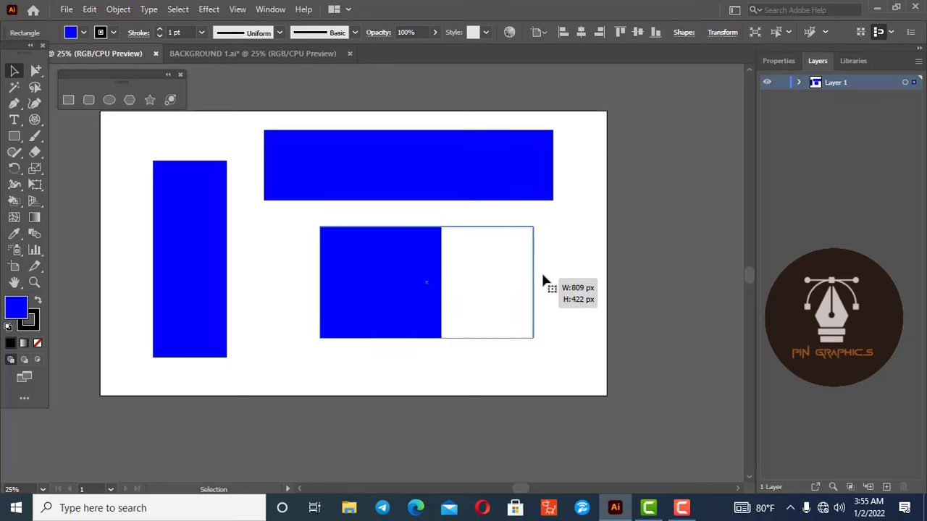
{"action": "mouse_move", "coordinate": [436, 338]}
{"action": "left_mouse_down"}
{"action": "mouse_move", "coordinate": [348, 273]}
{"action": "mouse_move", "coordinate": [409, 275]}
{"action": "mouse_move", "coordinate": [394, 279]}
{"action": "mouse_move", "coordinate": [304, 371]}
{"action": "left_mouse_up"}
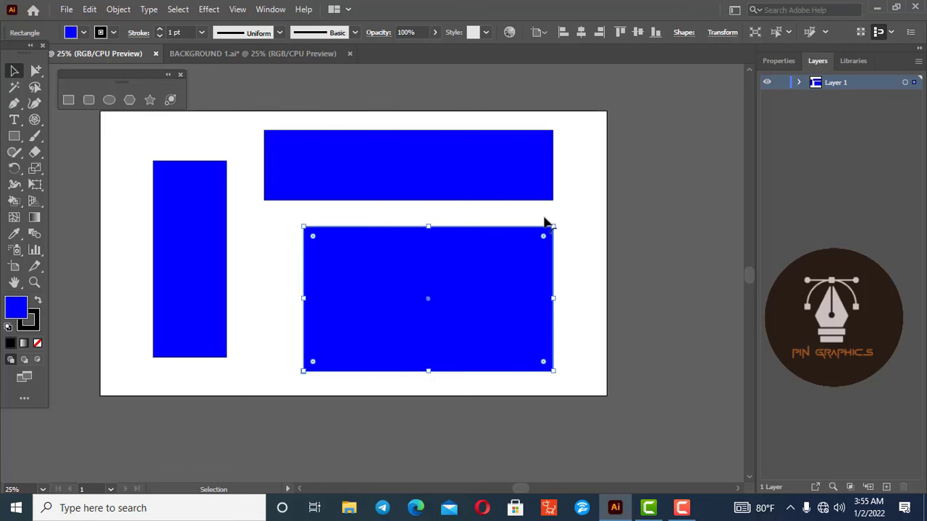
{"action": "left_click_drag", "start_coordinate": [553, 227], "coordinate": [435, 275]}
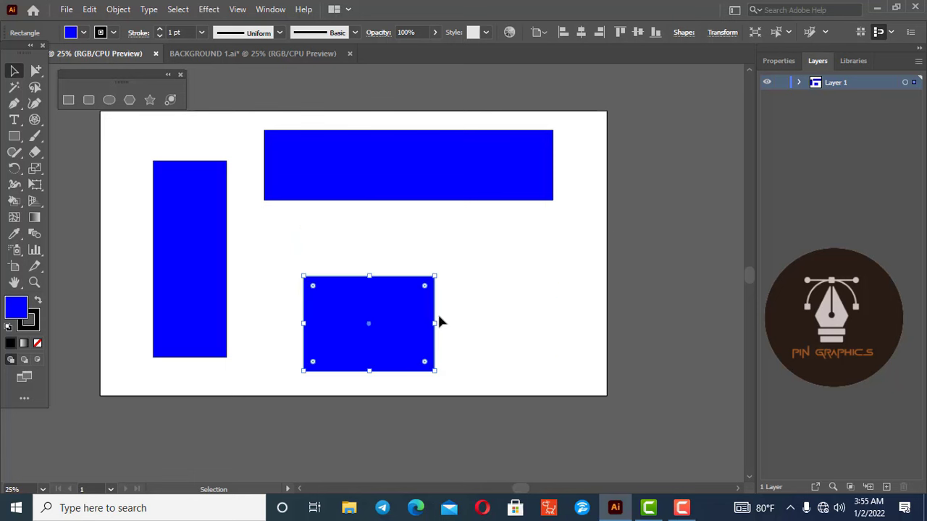
{"action": "left_click_drag", "start_coordinate": [434, 324], "coordinate": [510, 324]}
{"action": "left_click_drag", "start_coordinate": [406, 276], "coordinate": [406, 229]}
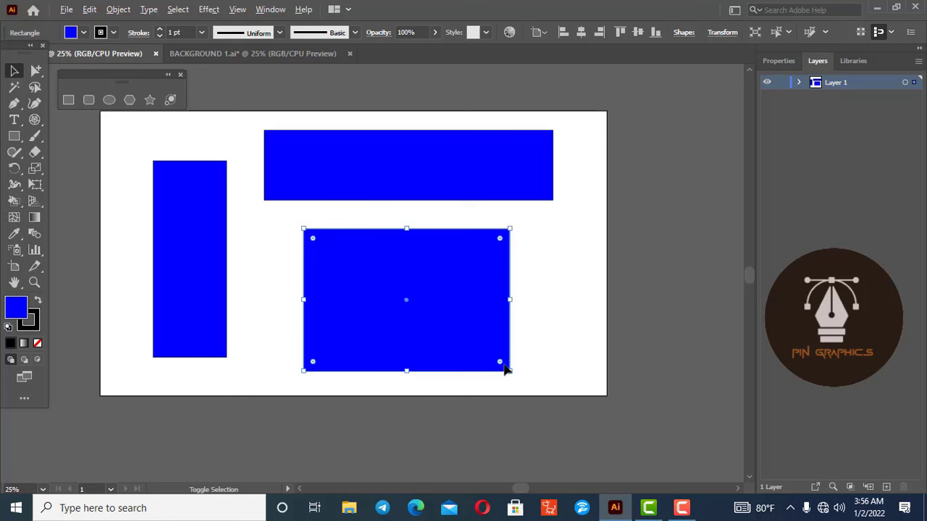
{"action": "mouse_move", "coordinate": [512, 372]}
{"action": "left_mouse_down"}
{"action": "mouse_move", "coordinate": [586, 423]}
{"action": "mouse_move", "coordinate": [469, 363]}
{"action": "mouse_move", "coordinate": [534, 389]}
{"action": "mouse_move", "coordinate": [490, 379]}
{"action": "mouse_move", "coordinate": [550, 410]}
{"action": "mouse_move", "coordinate": [519, 384]}
{"action": "left_mouse_up"}
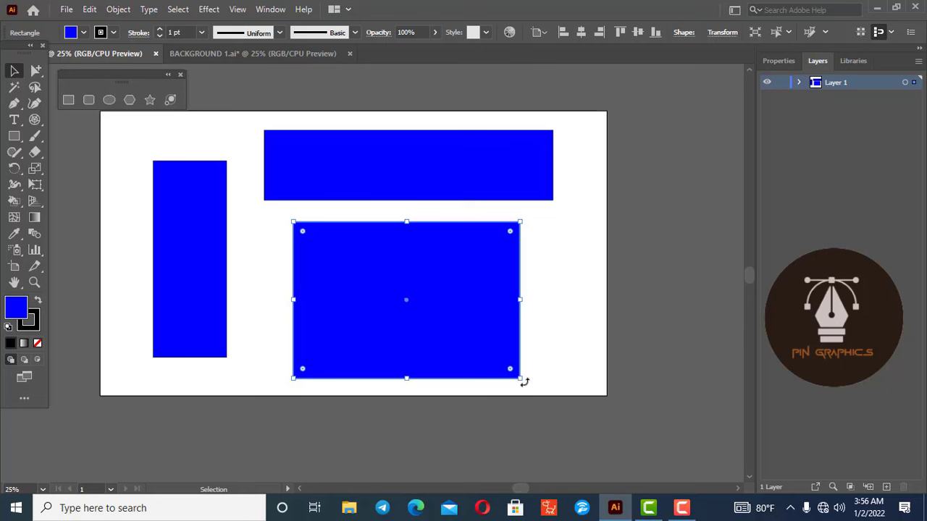
Rotate the lower rectangle about 22° counter-clockwise by its corner handle.
{"action": "mouse_move", "coordinate": [524, 382]}
{"action": "left_mouse_down"}
{"action": "mouse_move", "coordinate": [582, 330]}
{"action": "mouse_move", "coordinate": [474, 328]}
{"action": "mouse_move", "coordinate": [474, 346]}
{"action": "left_mouse_up"}
{"action": "left_click_drag", "start_coordinate": [524, 381], "coordinate": [532, 331]}
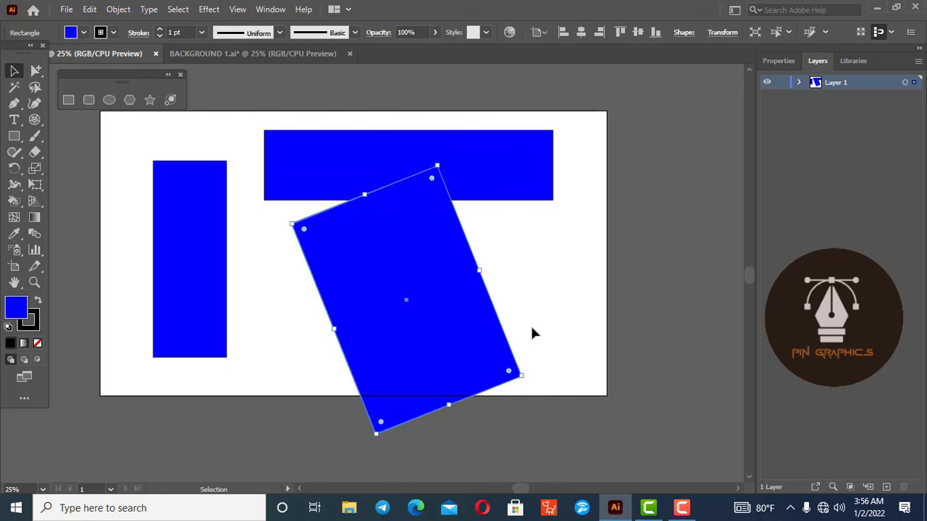
{"action": "left_click", "coordinate": [549, 317]}
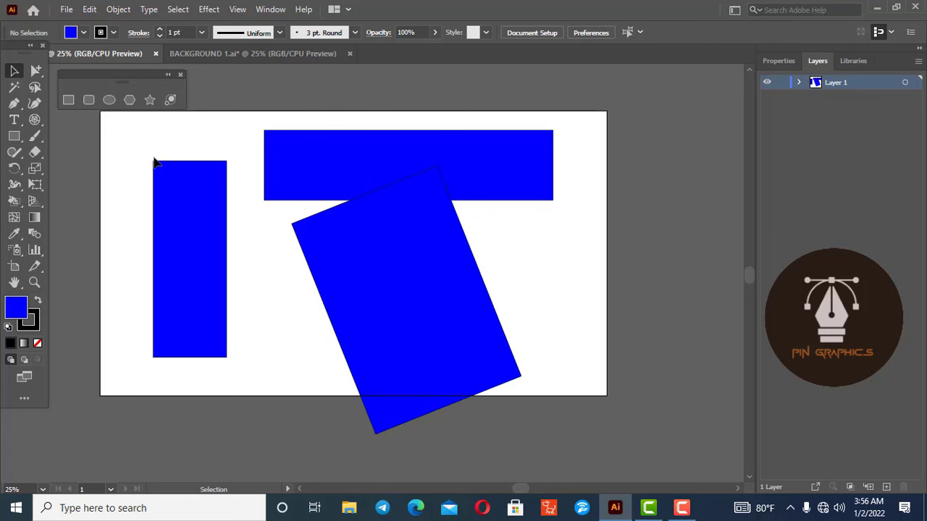
Delete the tilted rectangle, then marquee-select and delete the other two rectangles.
{"action": "left_click", "coordinate": [419, 292]}
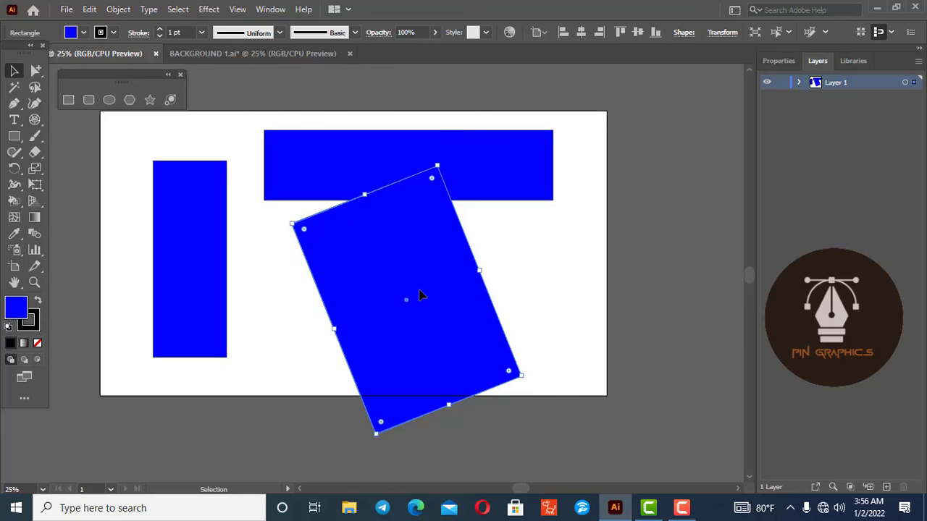
{"action": "key", "text": "Delete"}
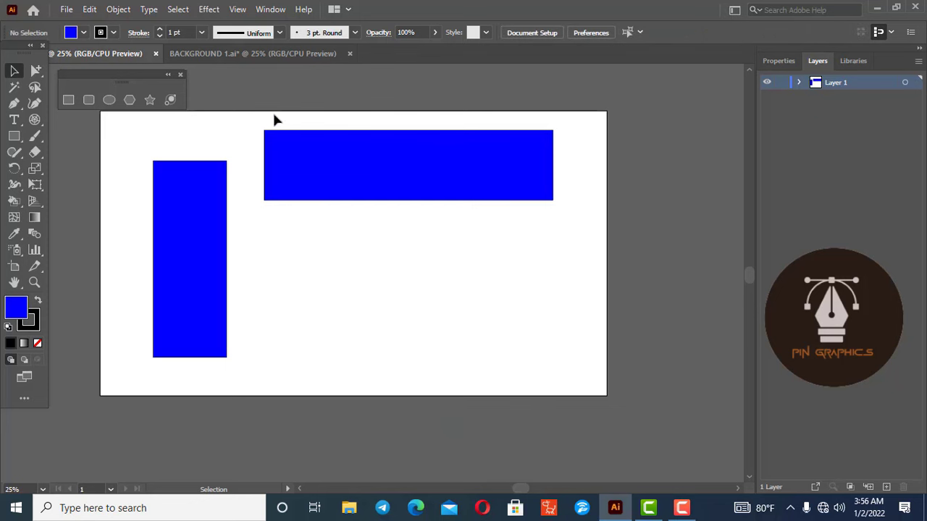
{"action": "left_click_drag", "start_coordinate": [115, 128], "coordinate": [592, 386]}
{"action": "key", "text": "Delete"}
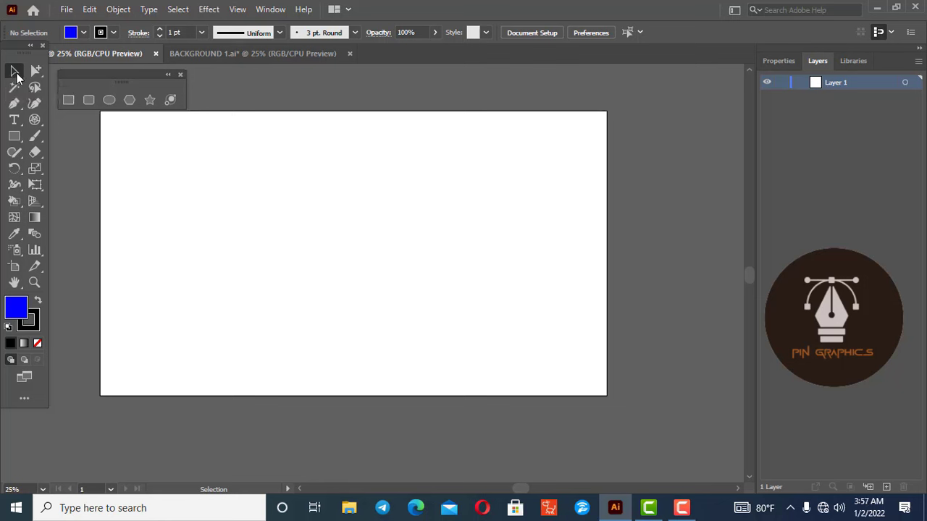
{"action": "left_click", "coordinate": [69, 102]}
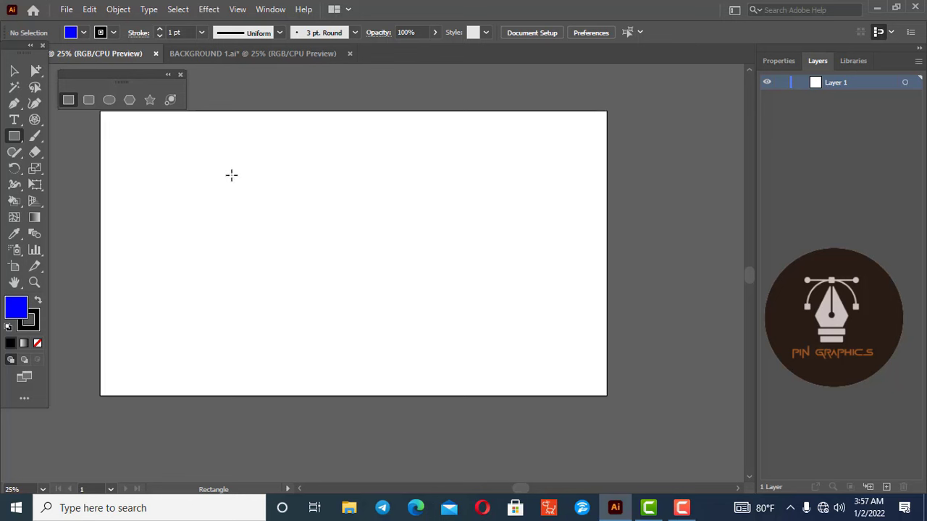
{"action": "left_click_drag", "start_coordinate": [231, 174], "coordinate": [366, 319]}
{"action": "mouse_move", "coordinate": [436, 170]}
{"action": "left_mouse_down"}
{"action": "mouse_move", "coordinate": [470, 335]}
{"action": "mouse_move", "coordinate": [508, 337]}
{"action": "left_mouse_up"}
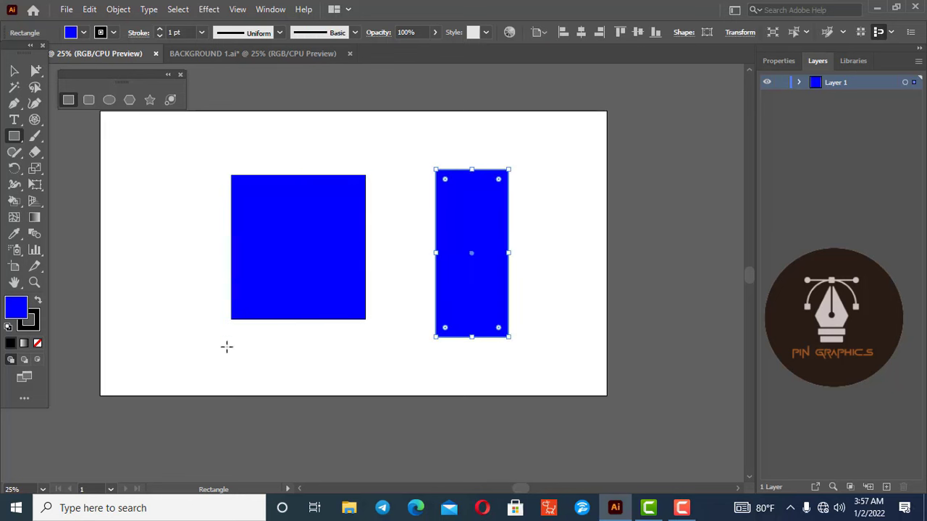
{"action": "left_click_drag", "start_coordinate": [154, 349], "coordinate": [333, 383]}
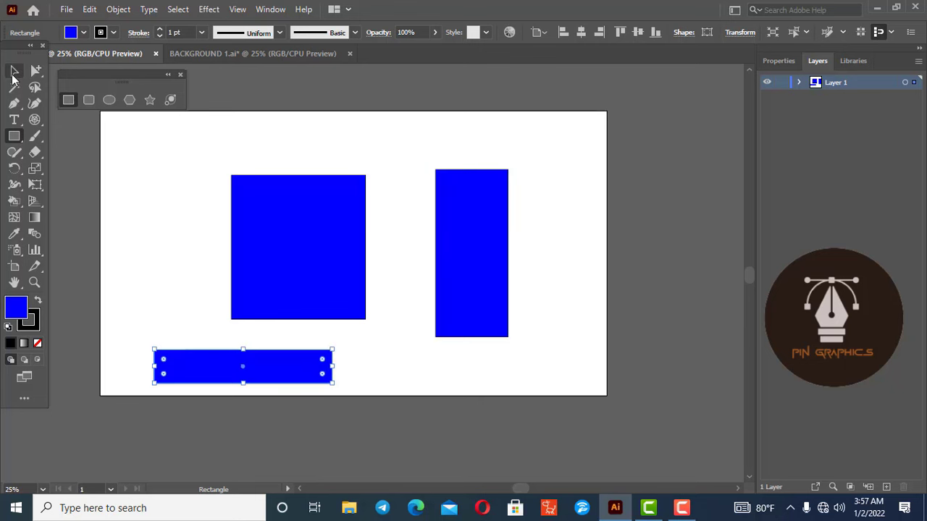
{"action": "left_click", "coordinate": [14, 70]}
{"action": "left_click_drag", "start_coordinate": [155, 144], "coordinate": [607, 398]}
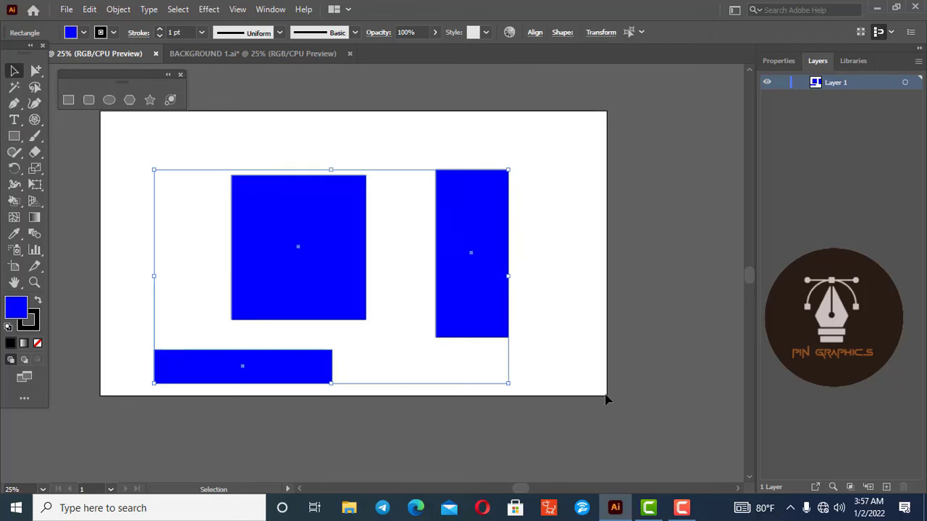
{"action": "key", "text": "Delete"}
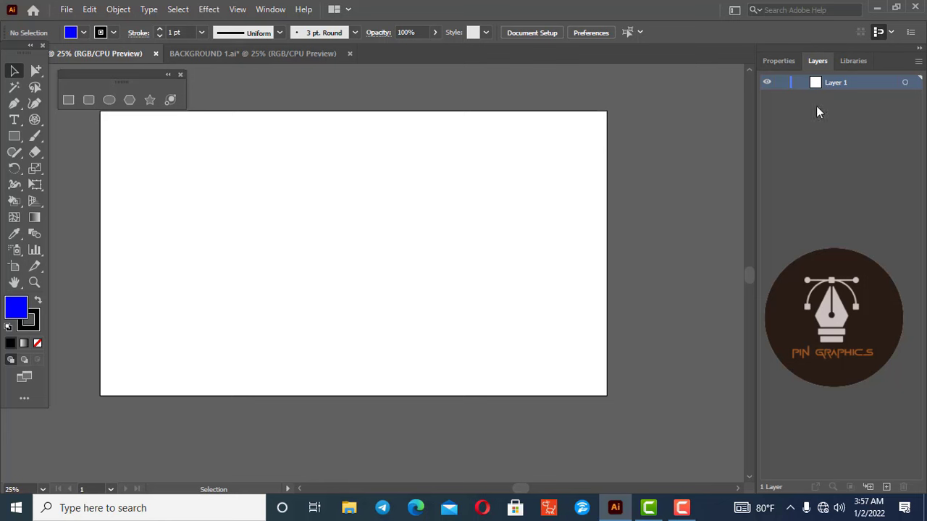
{"action": "left_click", "coordinate": [70, 99]}
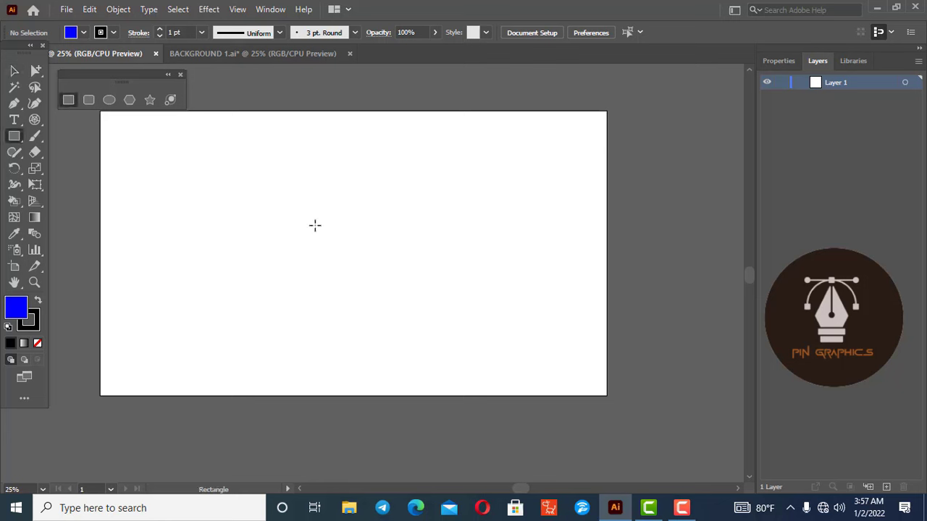
{"action": "mouse_move", "coordinate": [254, 164]}
{"action": "left_mouse_down"}
{"action": "mouse_move", "coordinate": [450, 337]}
{"action": "mouse_move", "coordinate": [389, 273]}
{"action": "mouse_move", "coordinate": [437, 326]}
{"action": "mouse_move", "coordinate": [377, 254]}
{"action": "mouse_move", "coordinate": [435, 321]}
{"action": "mouse_move", "coordinate": [391, 263]}
{"action": "mouse_move", "coordinate": [505, 350]}
{"action": "mouse_move", "coordinate": [378, 271]}
{"action": "mouse_move", "coordinate": [471, 323]}
{"action": "mouse_move", "coordinate": [389, 273]}
{"action": "mouse_move", "coordinate": [403, 307]}
{"action": "mouse_move", "coordinate": [316, 234]}
{"action": "mouse_move", "coordinate": [432, 305]}
{"action": "mouse_move", "coordinate": [341, 265]}
{"action": "mouse_move", "coordinate": [434, 335]}
{"action": "mouse_move", "coordinate": [385, 279]}
{"action": "mouse_move", "coordinate": [552, 304]}
{"action": "mouse_move", "coordinate": [380, 340]}
{"action": "left_mouse_up"}
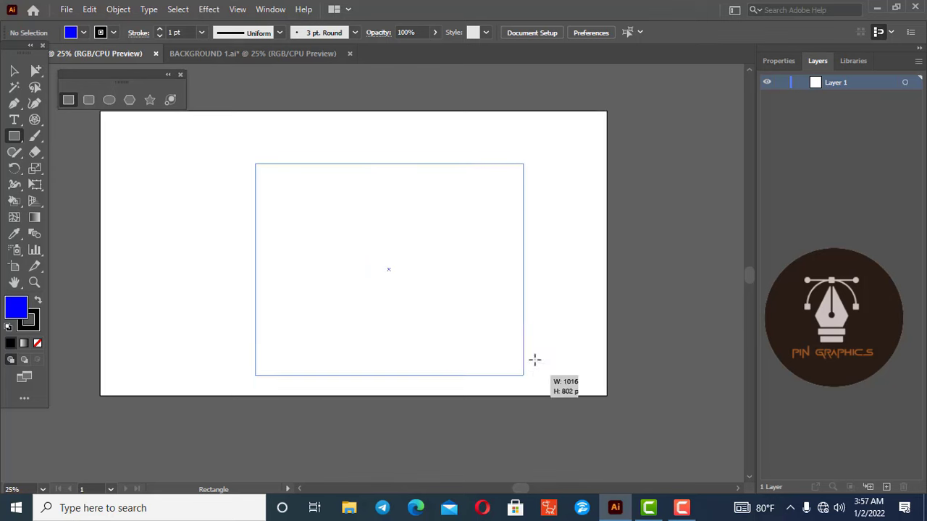
{"action": "mouse_move", "coordinate": [360, 370]}
{"action": "left_mouse_down"}
{"action": "mouse_move", "coordinate": [586, 366]}
{"action": "mouse_move", "coordinate": [502, 285]}
{"action": "mouse_move", "coordinate": [492, 294]}
{"action": "mouse_move", "coordinate": [385, 229]}
{"action": "mouse_move", "coordinate": [509, 359]}
{"action": "mouse_move", "coordinate": [346, 239]}
{"action": "mouse_move", "coordinate": [474, 337]}
{"action": "mouse_move", "coordinate": [355, 240]}
{"action": "mouse_move", "coordinate": [439, 315]}
{"action": "left_mouse_up"}
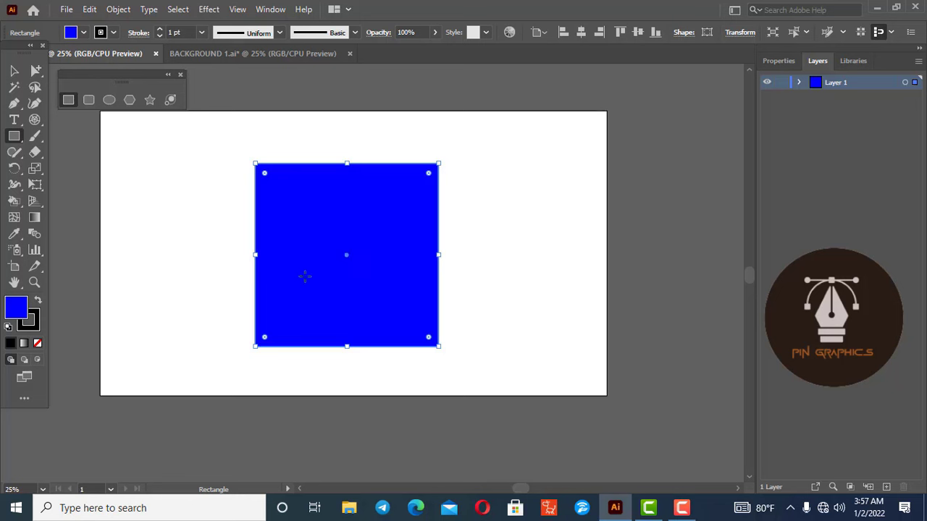
{"action": "key", "text": "v"}
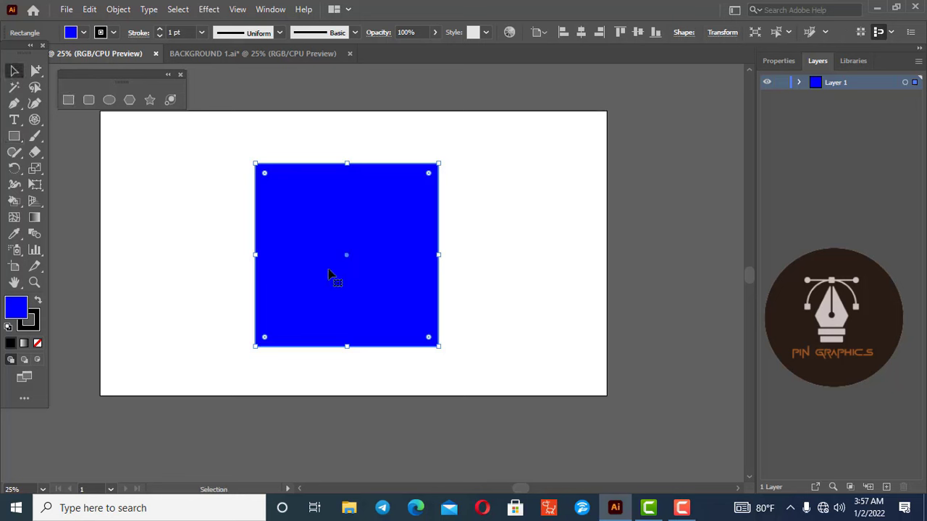
{"action": "key", "text": "Delete"}
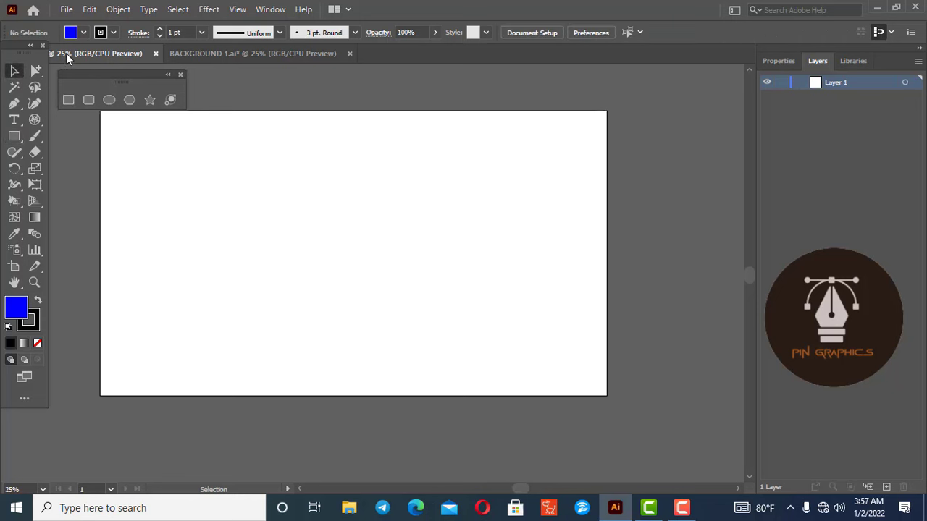
{"action": "left_click", "coordinate": [68, 99]}
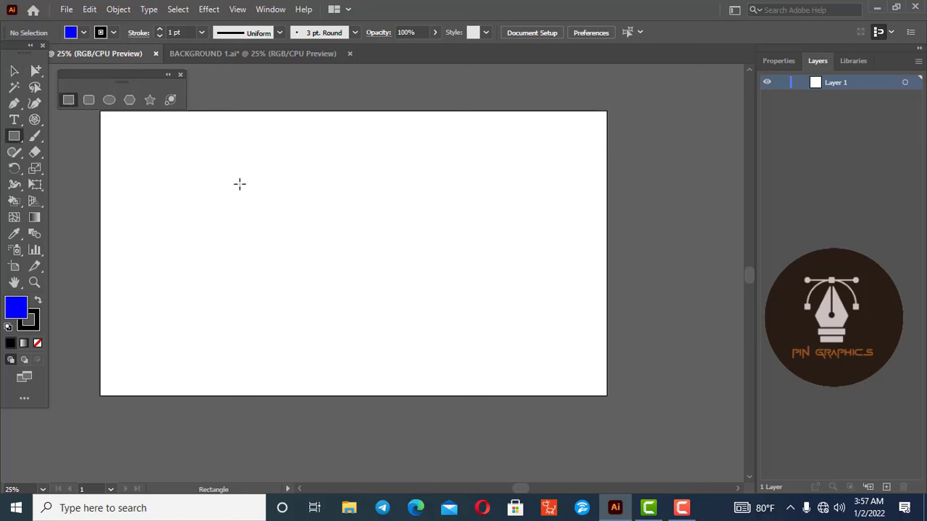
Create a 700 x 700 px square by entering exact width and height in the Rectangle dialog.
{"action": "left_click", "coordinate": [321, 210]}
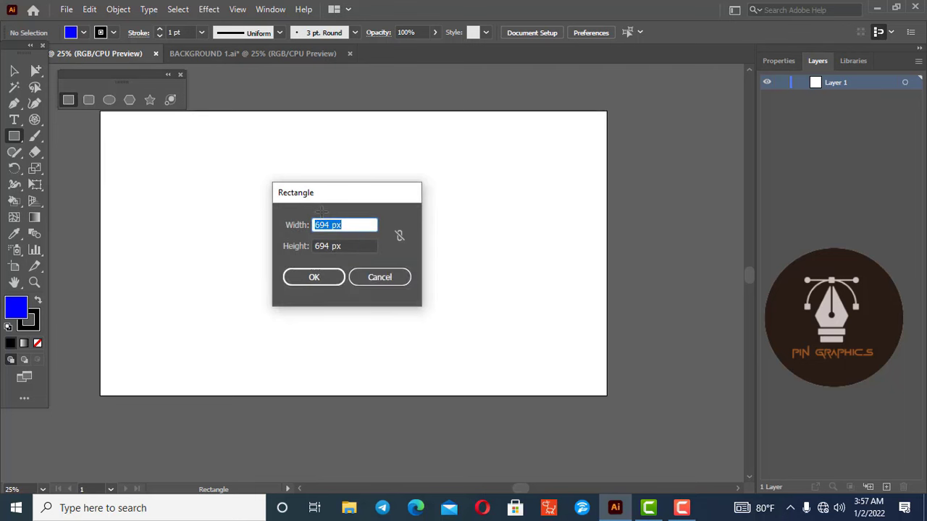
{"action": "left_click", "coordinate": [375, 274]}
{"action": "left_click", "coordinate": [340, 222]}
{"action": "left_click_drag", "start_coordinate": [331, 225], "coordinate": [288, 224]}
{"action": "type", "text": "700"}
{"action": "double_click", "coordinate": [329, 246]}
{"action": "type", "text": "700"}
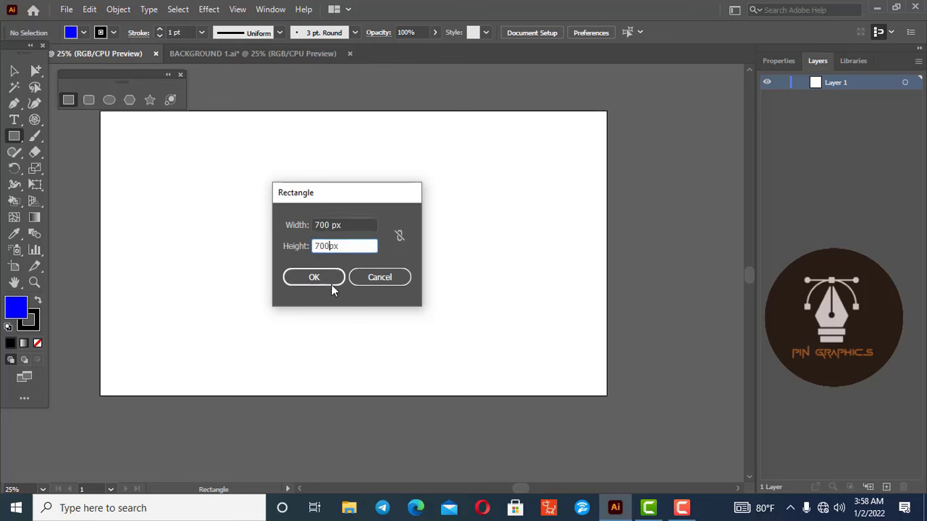
{"action": "left_click", "coordinate": [330, 282]}
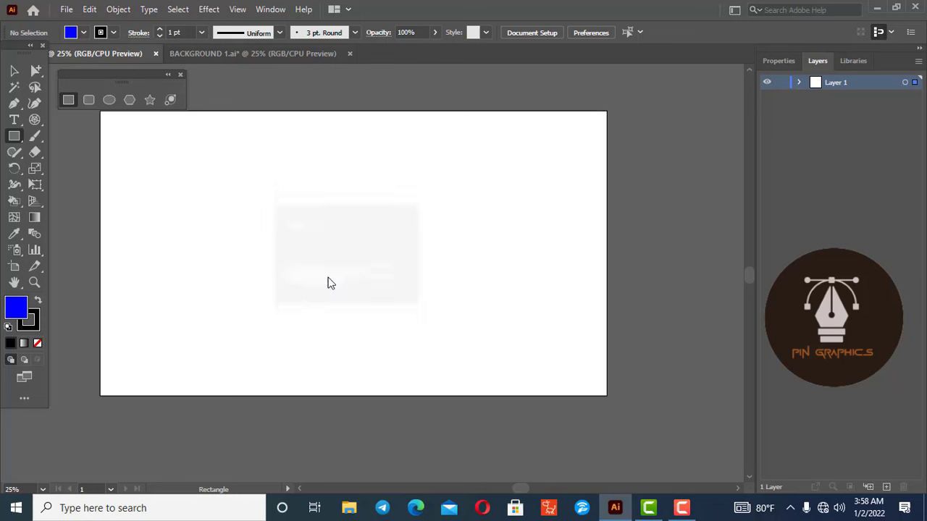
Move the square up toward the artboard centre, then delete it.
{"action": "left_click", "coordinate": [14, 70]}
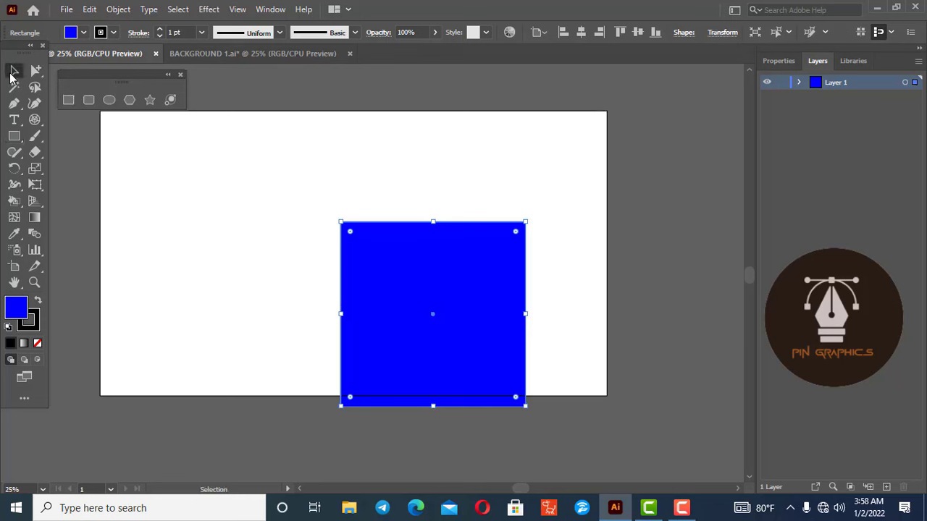
{"action": "mouse_move", "coordinate": [432, 314]}
{"action": "left_mouse_down"}
{"action": "mouse_move", "coordinate": [319, 186]}
{"action": "mouse_move", "coordinate": [375, 281]}
{"action": "left_mouse_up"}
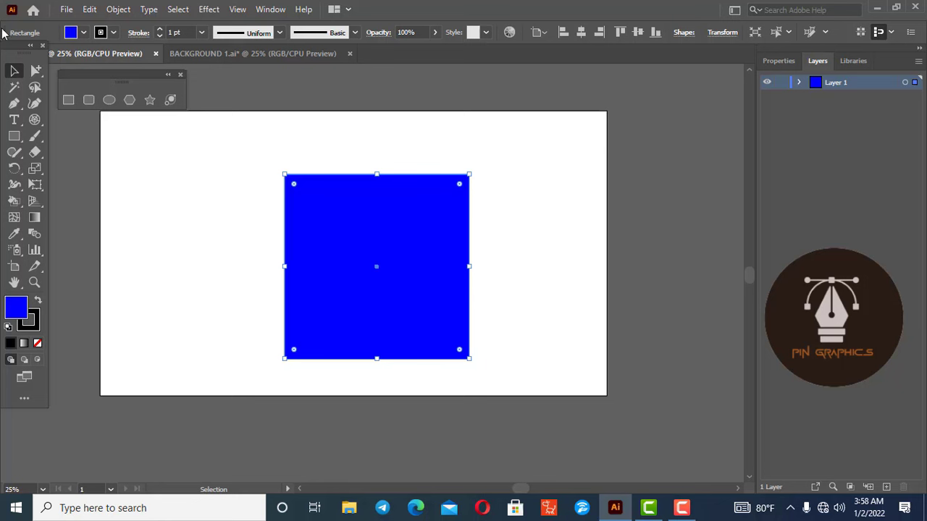
{"action": "left_click", "coordinate": [13, 72]}
{"action": "key", "text": "Delete"}
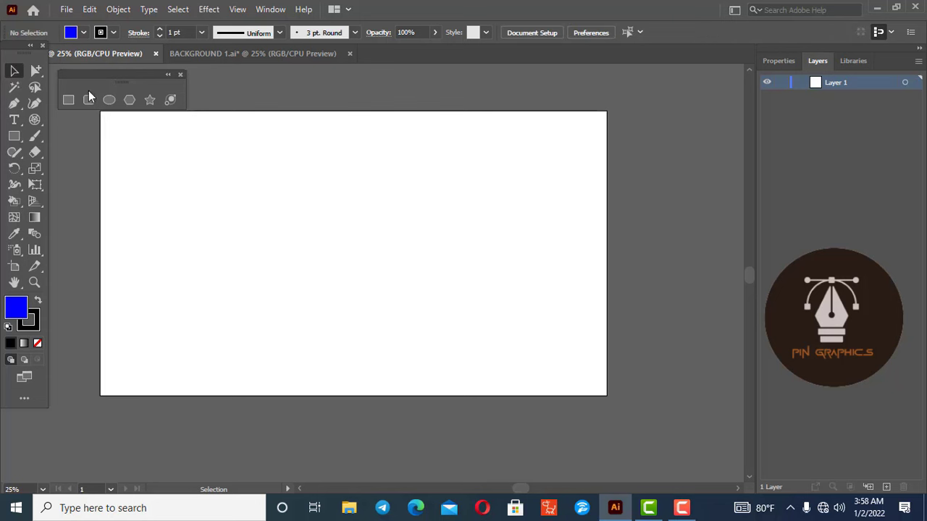
Draw a blue rounded rectangle across the artboard centre and deselect it.
{"action": "left_click", "coordinate": [88, 101]}
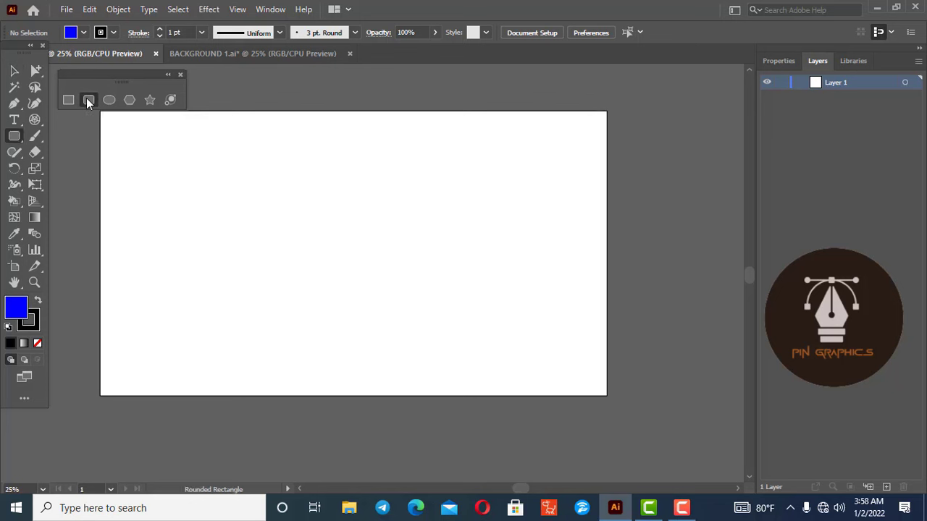
{"action": "left_click_drag", "start_coordinate": [265, 158], "coordinate": [451, 319]}
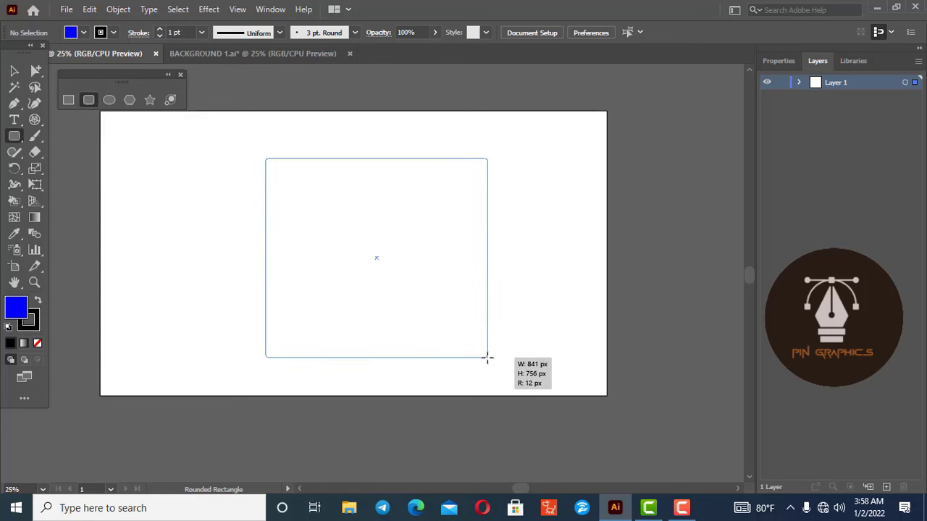
{"action": "left_click_drag", "start_coordinate": [451, 319], "coordinate": [488, 356]}
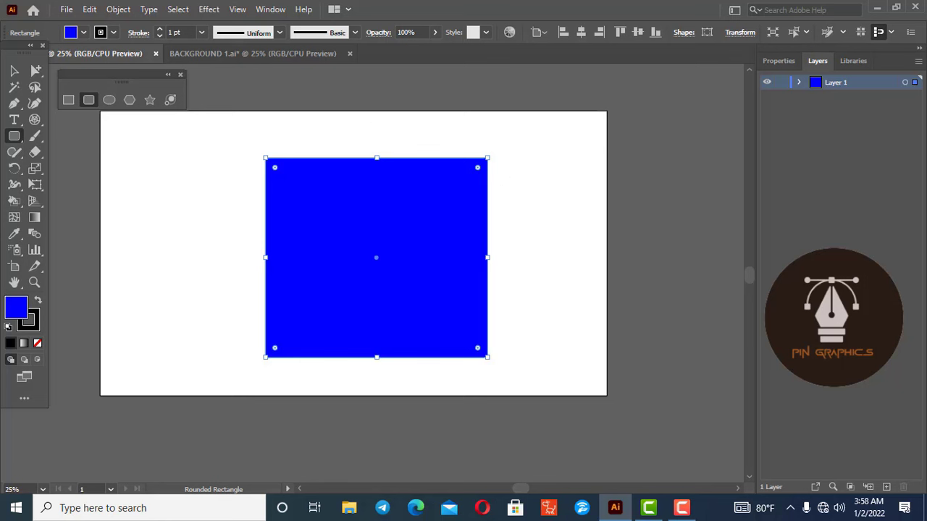
{"action": "left_click", "coordinate": [14, 70]}
{"action": "left_click", "coordinate": [148, 203]}
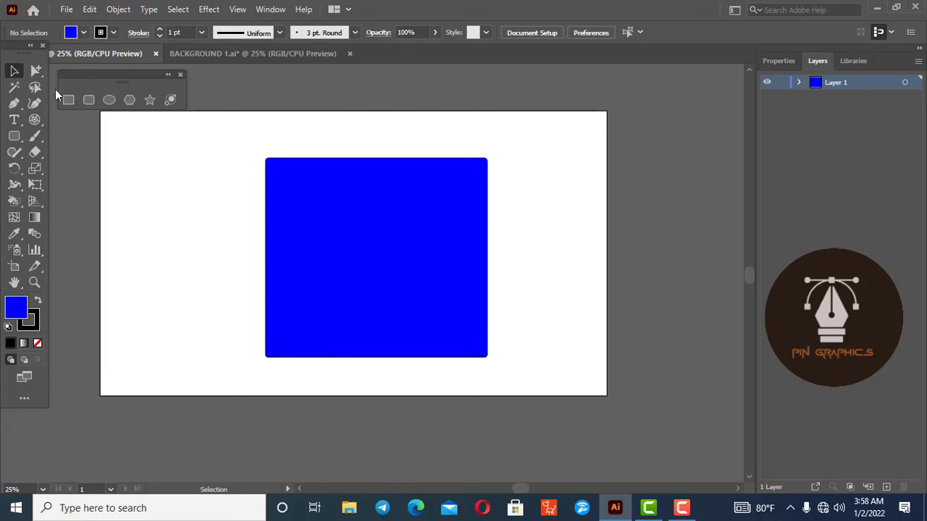
Select the large blue rectangle and delete it.
{"action": "scroll", "coordinate": [482, 142], "scroll_direction": "up", "scroll_amount": 1}
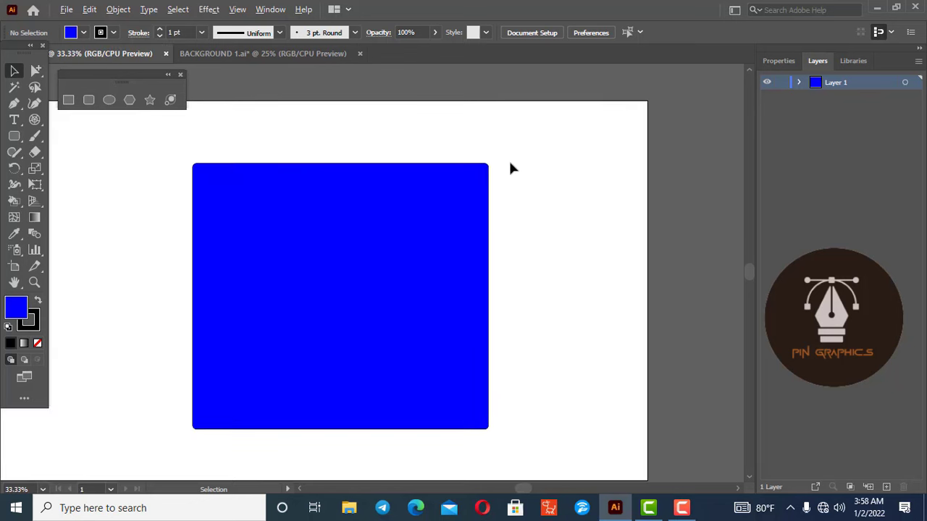
{"action": "scroll", "coordinate": [506, 161], "scroll_direction": "up", "scroll_amount": 1}
{"action": "scroll", "coordinate": [478, 181], "scroll_direction": "down", "scroll_amount": 2}
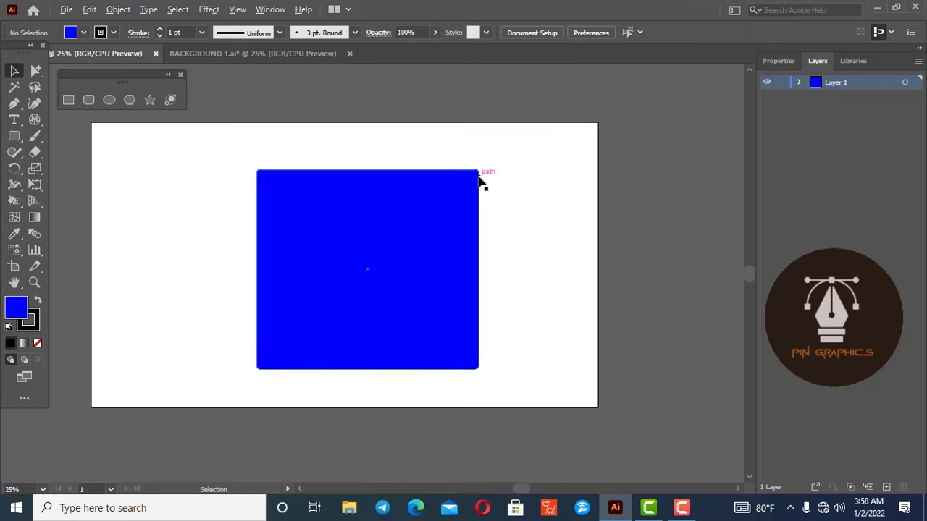
{"action": "scroll", "coordinate": [498, 248], "scroll_direction": "up", "scroll_amount": 1}
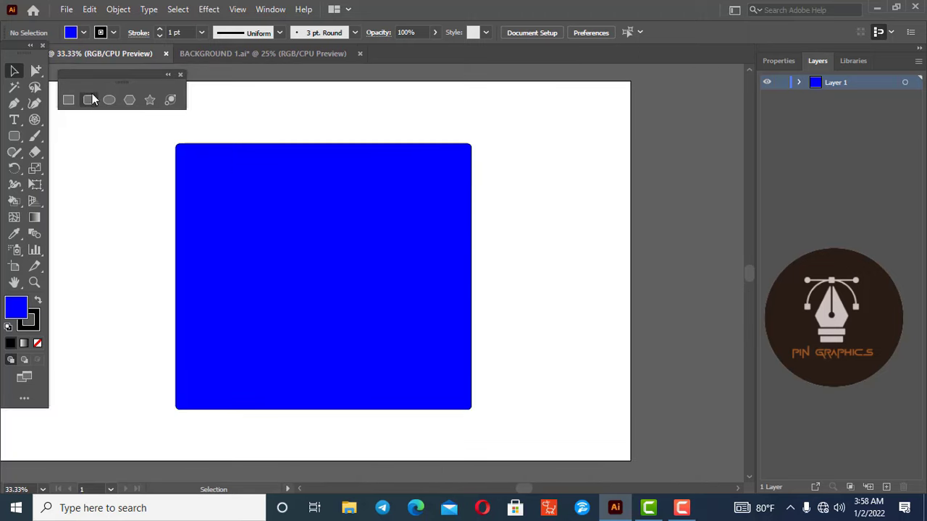
{"action": "left_click", "coordinate": [339, 266]}
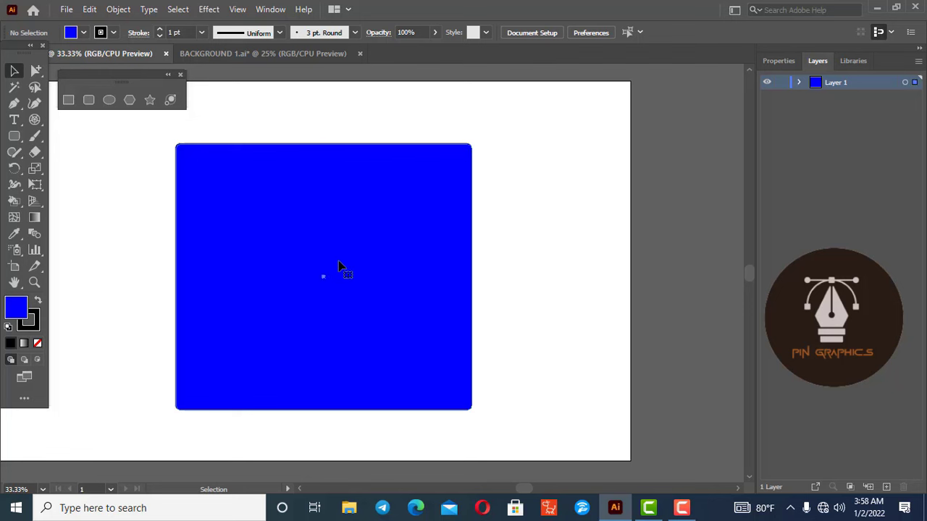
{"action": "key", "text": "Delete"}
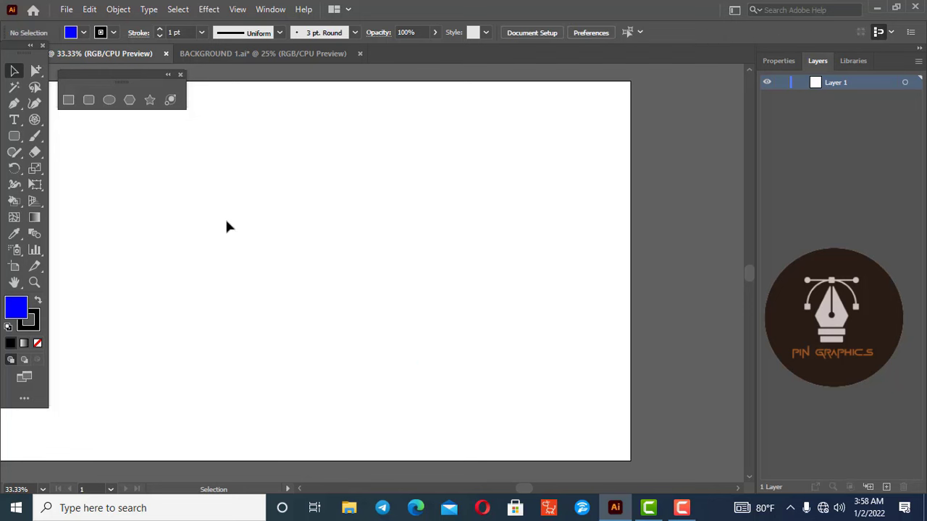
Draw four rounded rectangles: a square upper left, a tall middle one, one right, one lower left.
{"action": "left_click", "coordinate": [88, 99]}
{"action": "left_click_drag", "start_coordinate": [147, 163], "coordinate": [251, 259]}
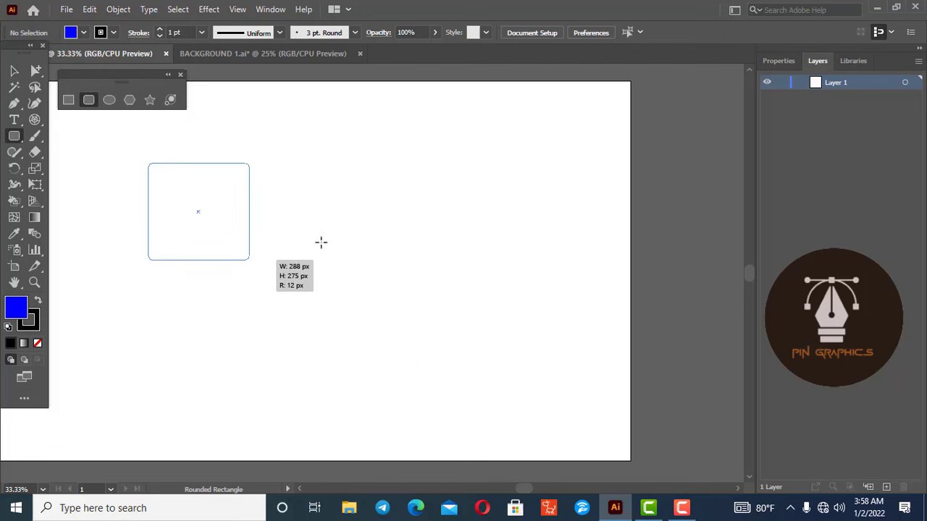
{"action": "left_click_drag", "start_coordinate": [344, 148], "coordinate": [426, 347]}
{"action": "left_click_drag", "start_coordinate": [480, 229], "coordinate": [579, 315]}
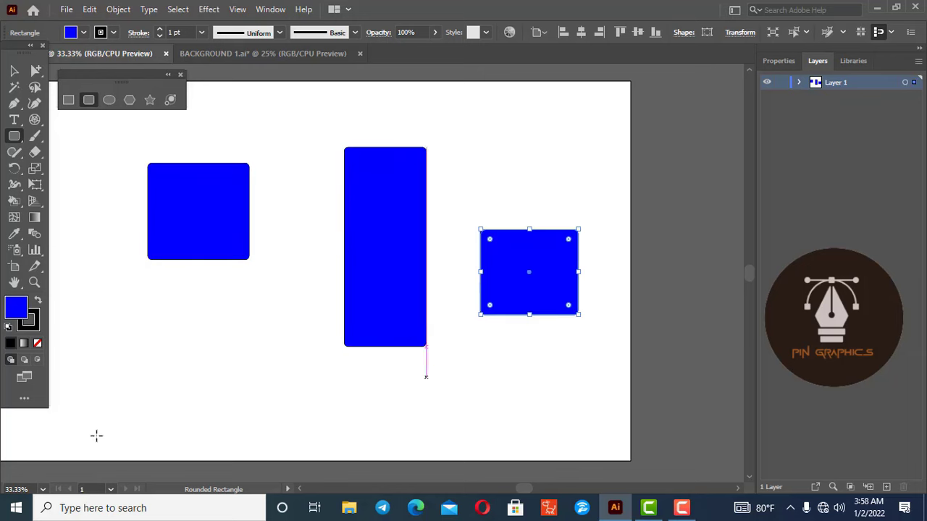
{"action": "scroll", "coordinate": [124, 377], "scroll_direction": "down", "scroll_amount": 1}
{"action": "mouse_move", "coordinate": [110, 276]}
{"action": "left_mouse_down"}
{"action": "mouse_move", "coordinate": [183, 330]}
{"action": "mouse_move", "coordinate": [236, 350]}
{"action": "left_mouse_up"}
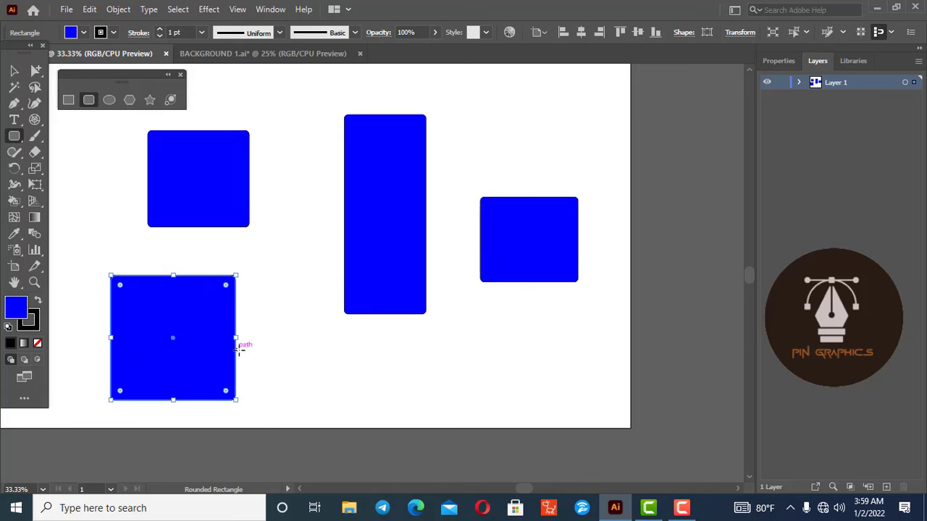
Clear the selection and bring up the Rounded Rectangle size dialog for a fifth shape.
{"action": "left_click", "coordinate": [14, 71]}
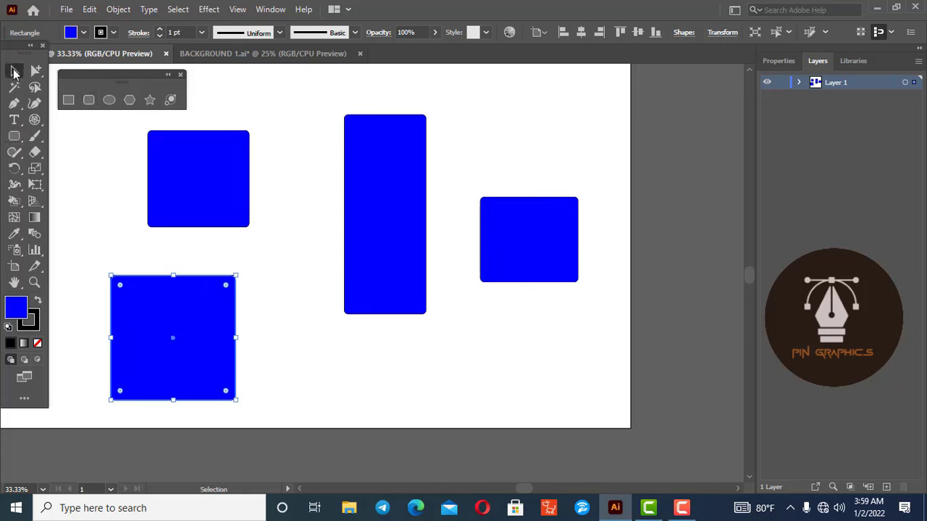
{"action": "left_click", "coordinate": [269, 327]}
{"action": "left_click", "coordinate": [88, 100]}
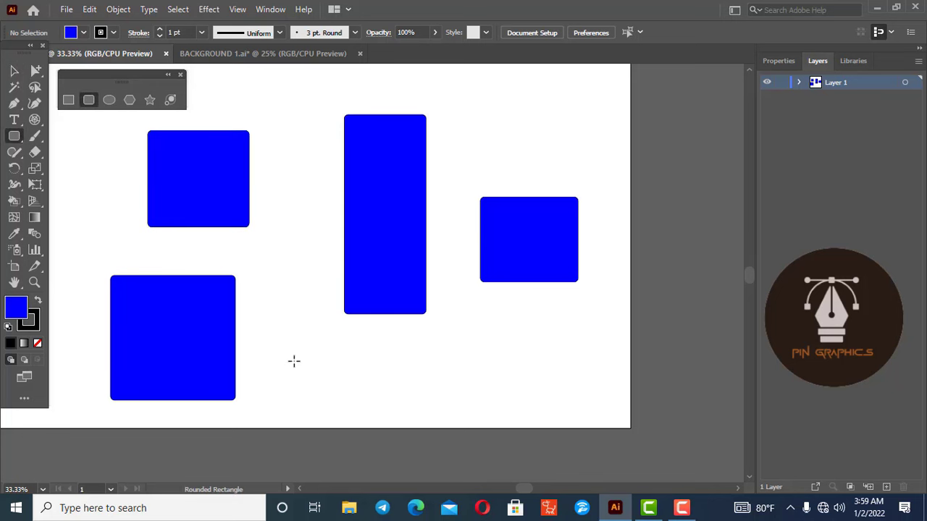
{"action": "left_click", "coordinate": [295, 368]}
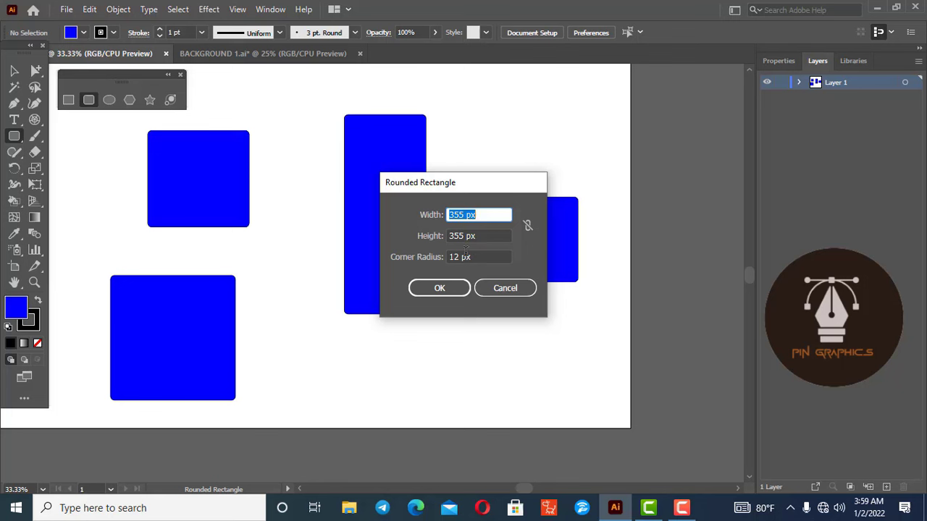
Create the 355 px rounded square with a 12 px corner radius and move it up and left.
{"action": "left_click_drag", "start_coordinate": [459, 256], "coordinate": [447, 257]}
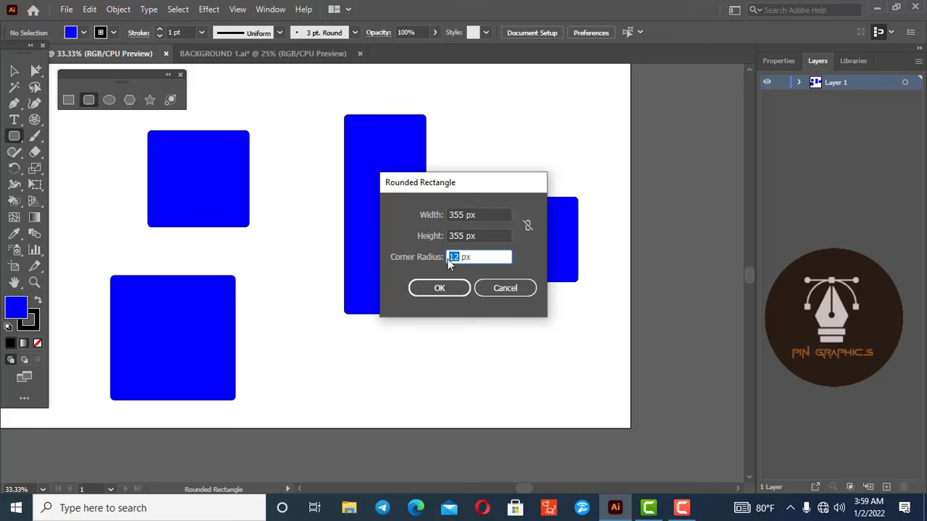
{"action": "type", "text": "2"}
{"action": "left_click", "coordinate": [449, 288]}
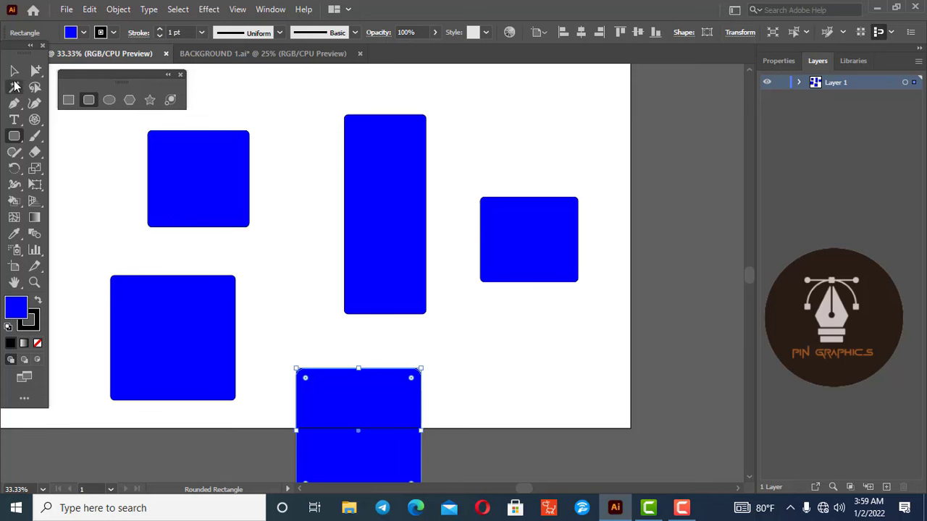
{"action": "left_click", "coordinate": [14, 71]}
{"action": "left_click", "coordinate": [466, 414]}
{"action": "left_click_drag", "start_coordinate": [345, 438], "coordinate": [313, 379]}
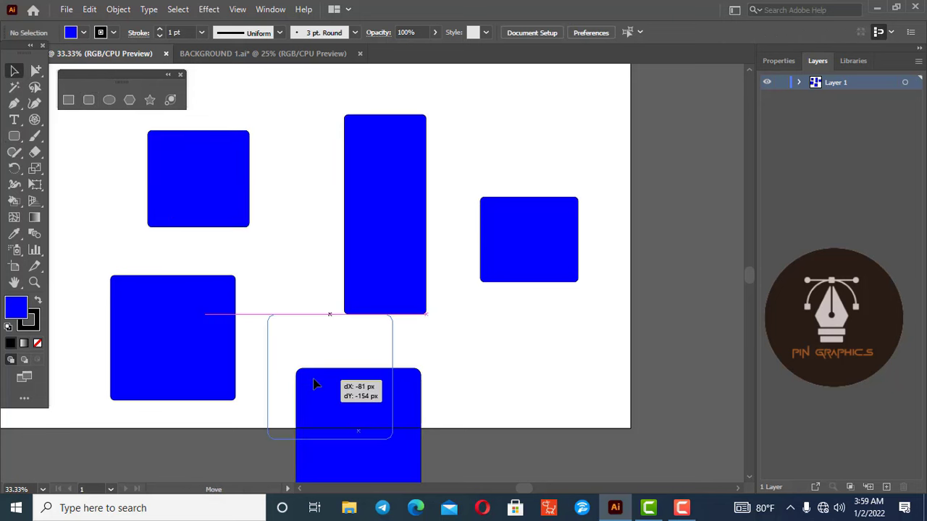
{"action": "left_click", "coordinate": [252, 325]}
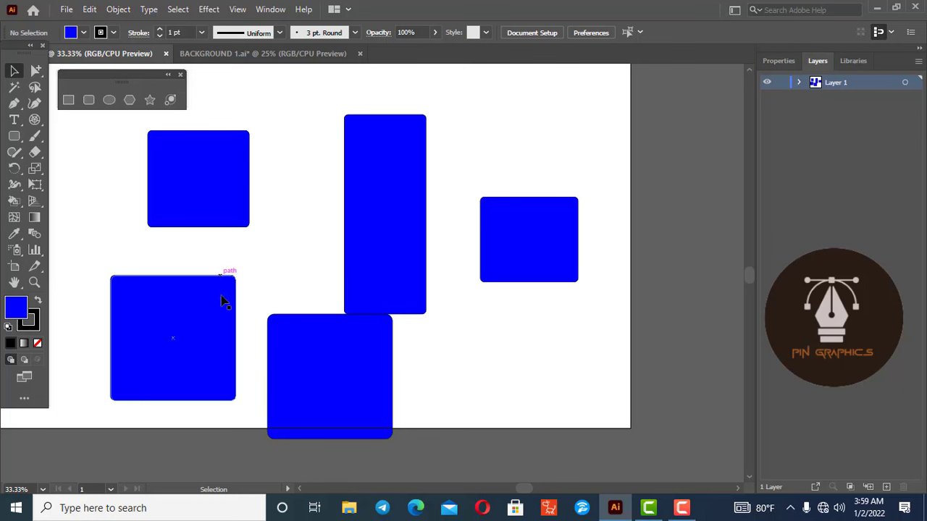
{"action": "left_click_drag", "start_coordinate": [362, 409], "coordinate": [483, 379]}
{"action": "left_click", "coordinate": [483, 379]}
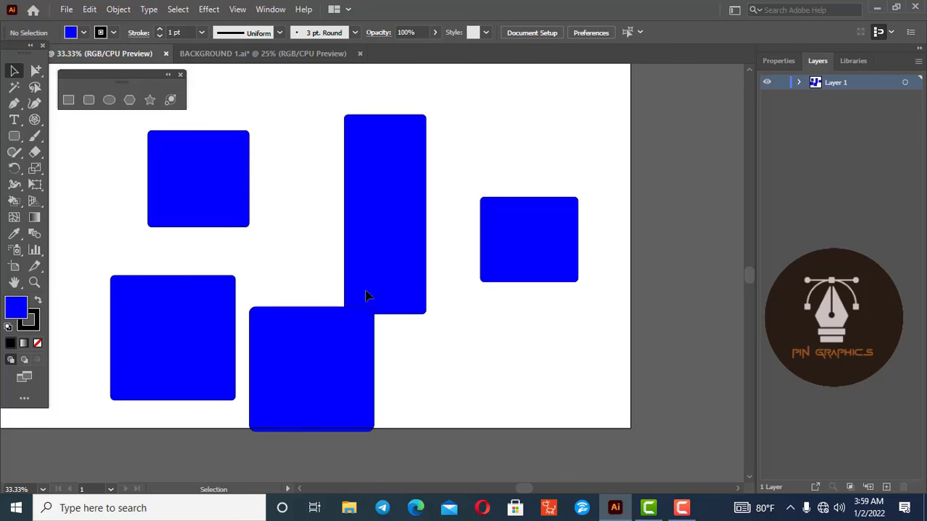
Marquee-select all five rounded rectangles and delete them.
{"action": "mouse_move", "coordinate": [116, 131]}
{"action": "left_mouse_down"}
{"action": "mouse_move", "coordinate": [558, 439]}
{"action": "mouse_move", "coordinate": [566, 395]}
{"action": "left_mouse_up"}
{"action": "left_click", "coordinate": [621, 172]}
{"action": "left_click_drag", "start_coordinate": [621, 119], "coordinate": [122, 413]}
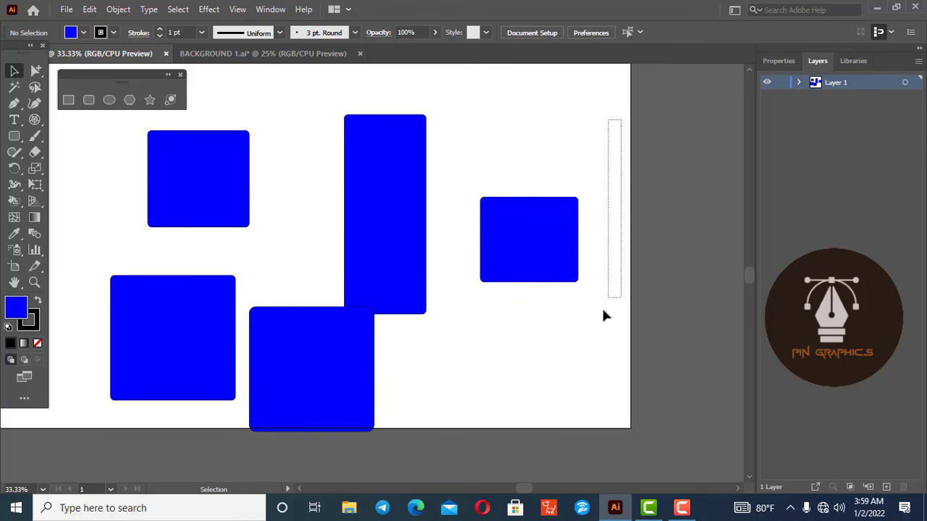
{"action": "key", "text": "Delete"}
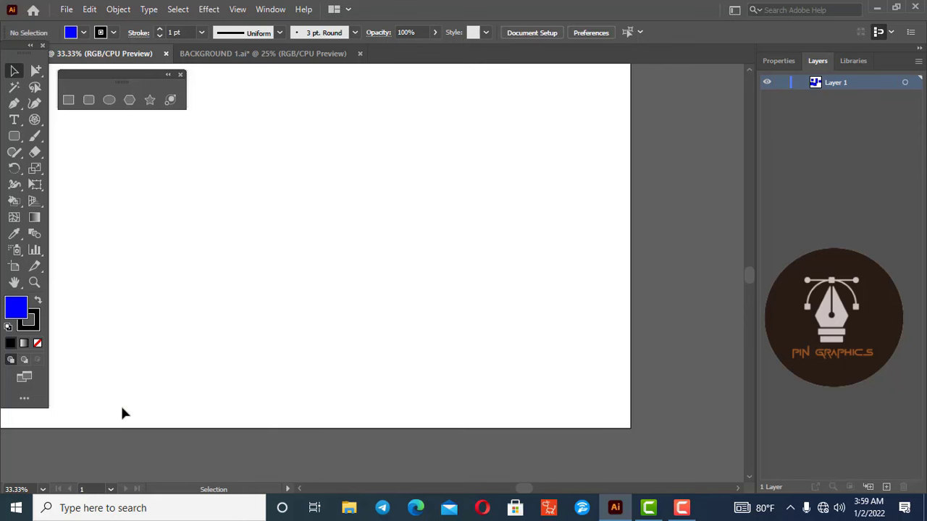
{"action": "left_click", "coordinate": [110, 102]}
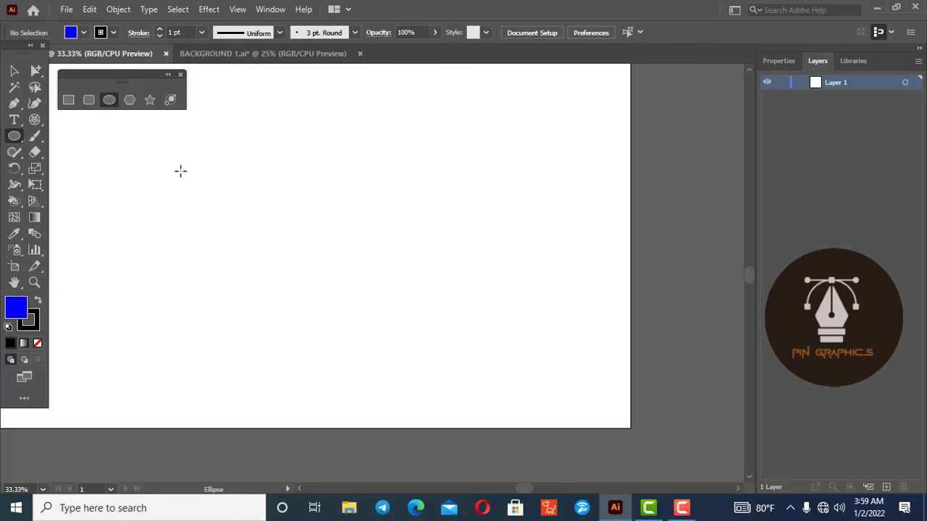
{"action": "left_click_drag", "start_coordinate": [171, 152], "coordinate": [287, 308]}
{"action": "left_click_drag", "start_coordinate": [358, 174], "coordinate": [571, 241]}
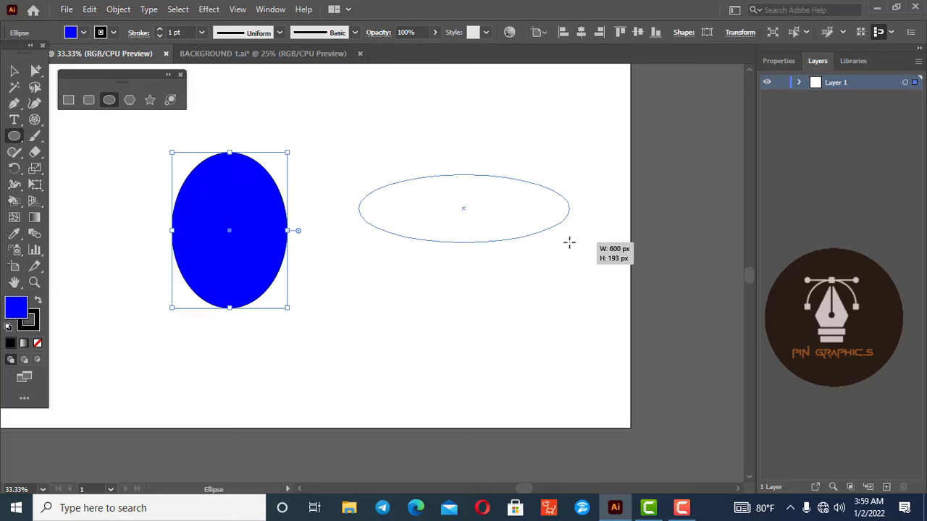
{"action": "mouse_move", "coordinate": [299, 280]}
{"action": "left_mouse_down"}
{"action": "mouse_move", "coordinate": [469, 394]}
{"action": "mouse_move", "coordinate": [468, 425]}
{"action": "mouse_move", "coordinate": [442, 420]}
{"action": "left_mouse_up"}
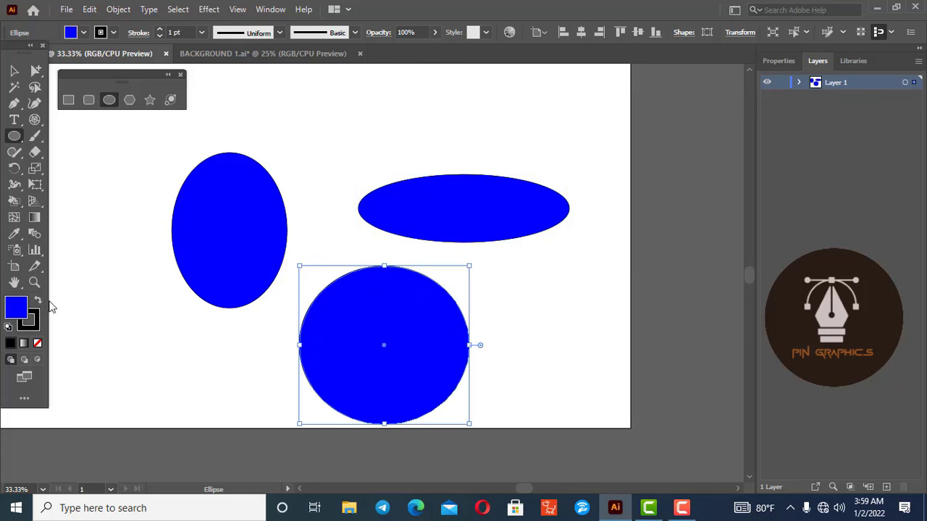
{"action": "left_click_drag", "start_coordinate": [124, 345], "coordinate": [260, 398]}
{"action": "left_click_drag", "start_coordinate": [78, 149], "coordinate": [145, 301]}
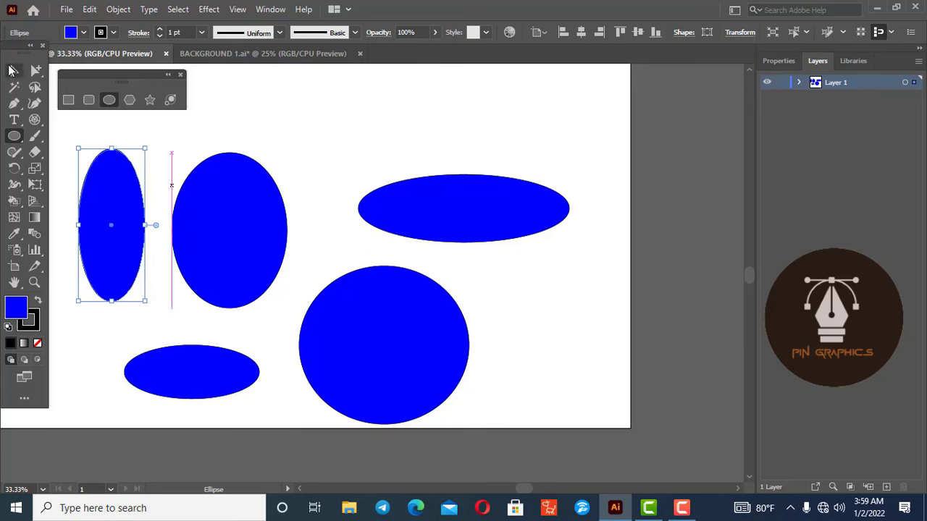
{"action": "left_click", "coordinate": [13, 69]}
{"action": "left_click_drag", "start_coordinate": [636, 152], "coordinate": [110, 417]}
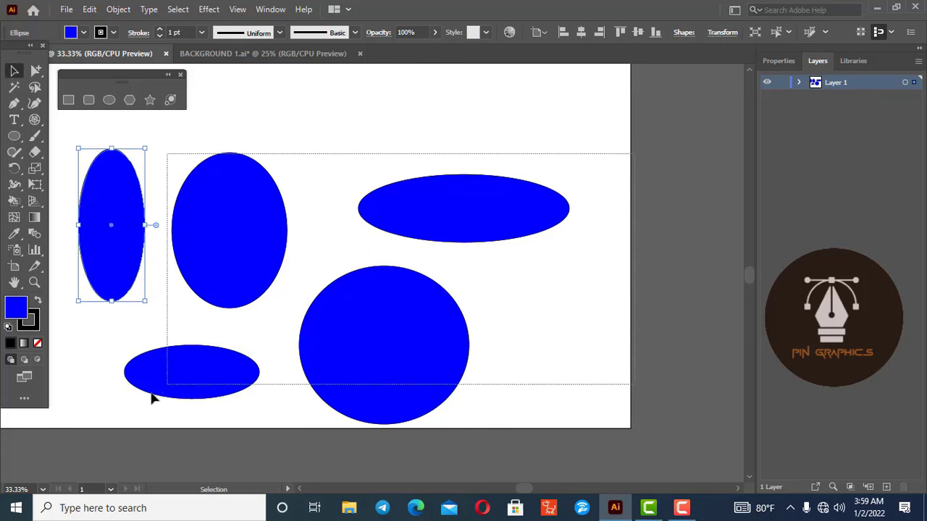
{"action": "key", "text": "Delete"}
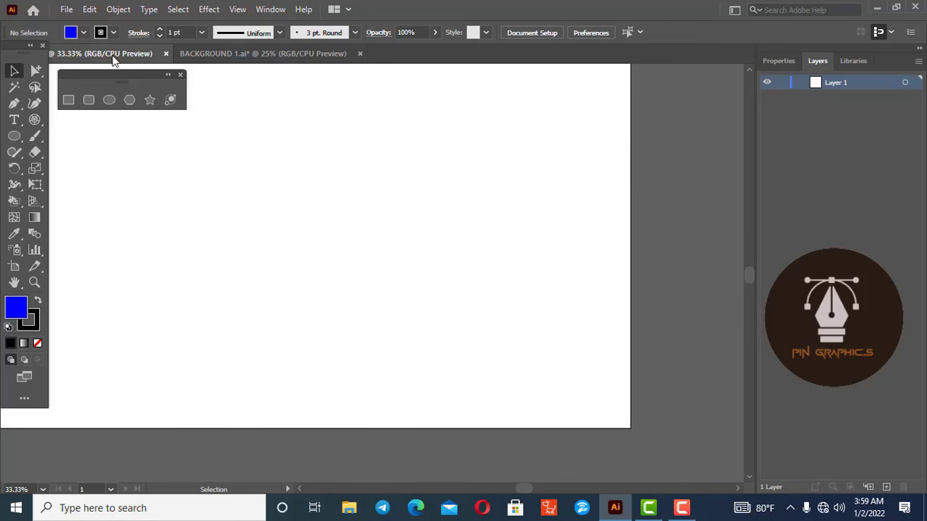
{"action": "left_click", "coordinate": [109, 100]}
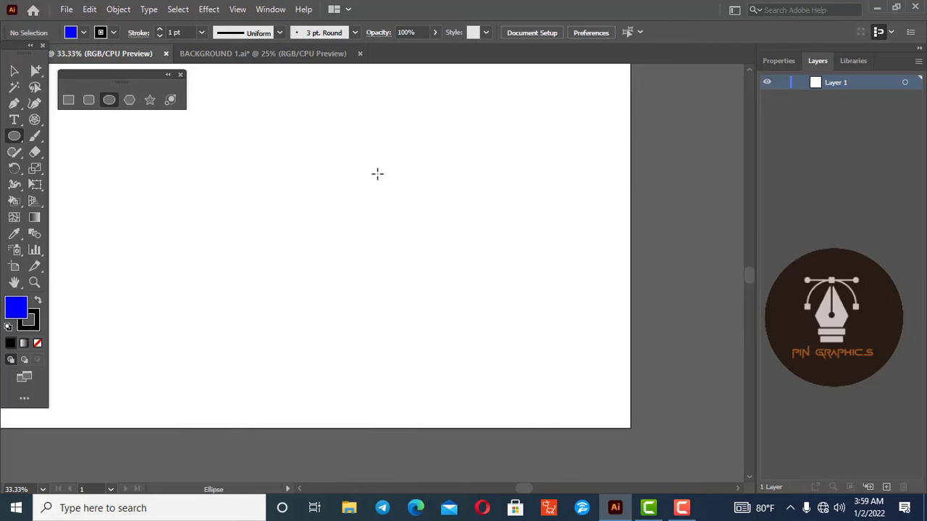
{"action": "left_click_drag", "start_coordinate": [262, 143], "coordinate": [346, 228]}
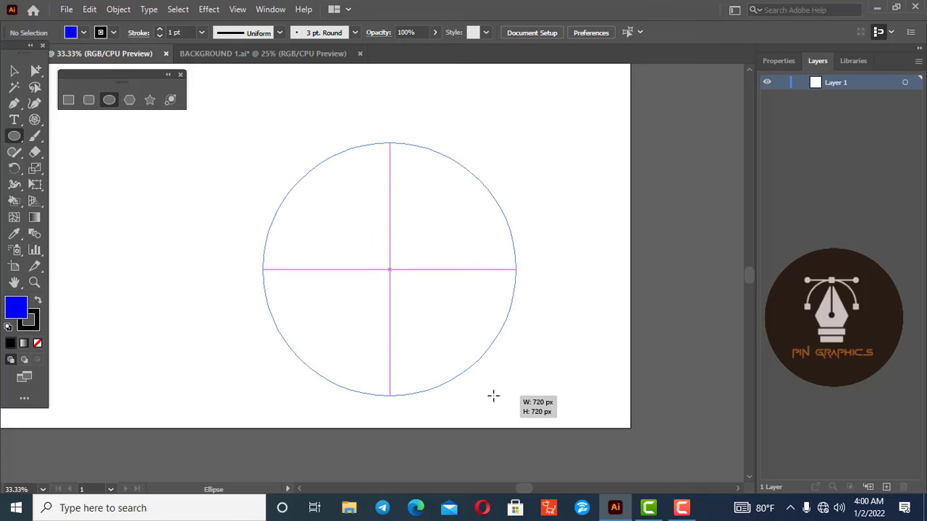
{"action": "left_click_drag", "start_coordinate": [346, 228], "coordinate": [485, 389]}
{"action": "mouse_move", "coordinate": [79, 177]}
{"action": "left_mouse_down"}
{"action": "mouse_move", "coordinate": [168, 297]}
{"action": "mouse_move", "coordinate": [192, 356]}
{"action": "mouse_move", "coordinate": [205, 227]}
{"action": "mouse_move", "coordinate": [184, 356]}
{"action": "mouse_move", "coordinate": [199, 365]}
{"action": "mouse_move", "coordinate": [114, 261]}
{"action": "mouse_move", "coordinate": [126, 265]}
{"action": "mouse_move", "coordinate": [121, 239]}
{"action": "mouse_move", "coordinate": [161, 315]}
{"action": "mouse_move", "coordinate": [143, 317]}
{"action": "mouse_move", "coordinate": [143, 300]}
{"action": "mouse_move", "coordinate": [213, 244]}
{"action": "mouse_move", "coordinate": [221, 311]}
{"action": "left_mouse_up"}
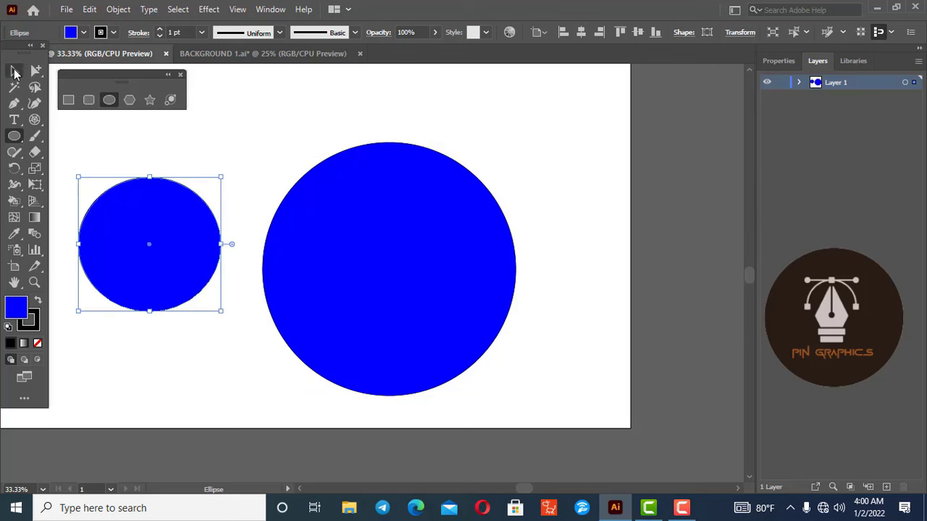
{"action": "left_click", "coordinate": [14, 72]}
{"action": "mouse_move", "coordinate": [558, 141]}
{"action": "left_mouse_down"}
{"action": "mouse_move", "coordinate": [546, 250]}
{"action": "mouse_move", "coordinate": [127, 341]}
{"action": "left_mouse_up"}
{"action": "key", "text": "Delete"}
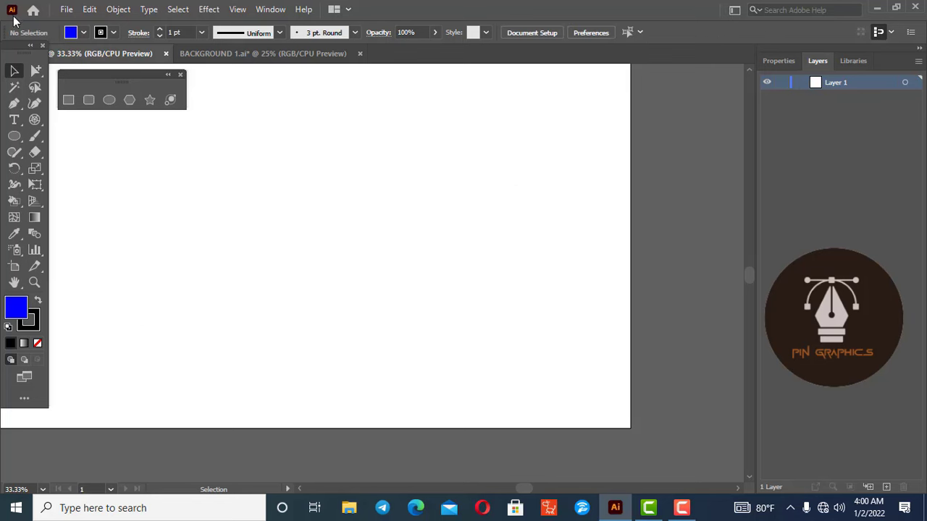
Create a 500 x 500 px circle by entering exact width and height in the Ellipse dialog.
{"action": "left_click", "coordinate": [107, 99]}
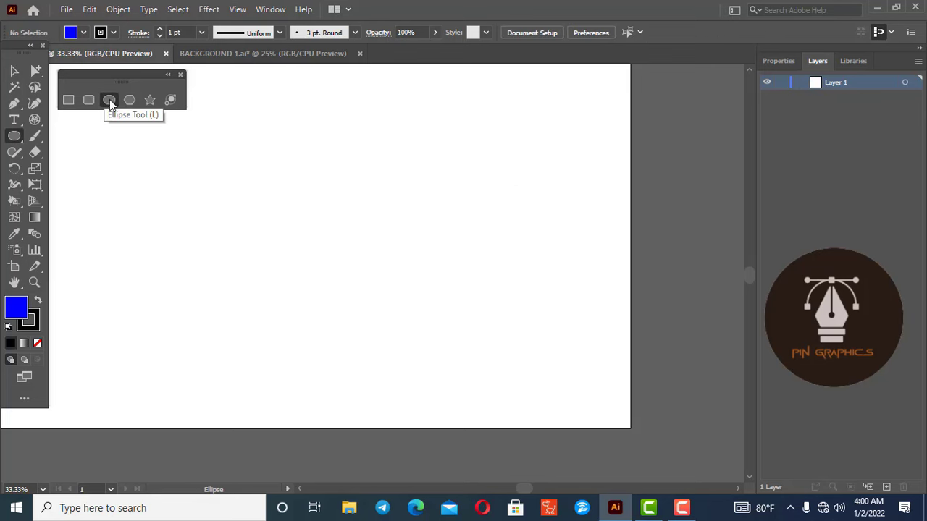
{"action": "left_click", "coordinate": [342, 215]}
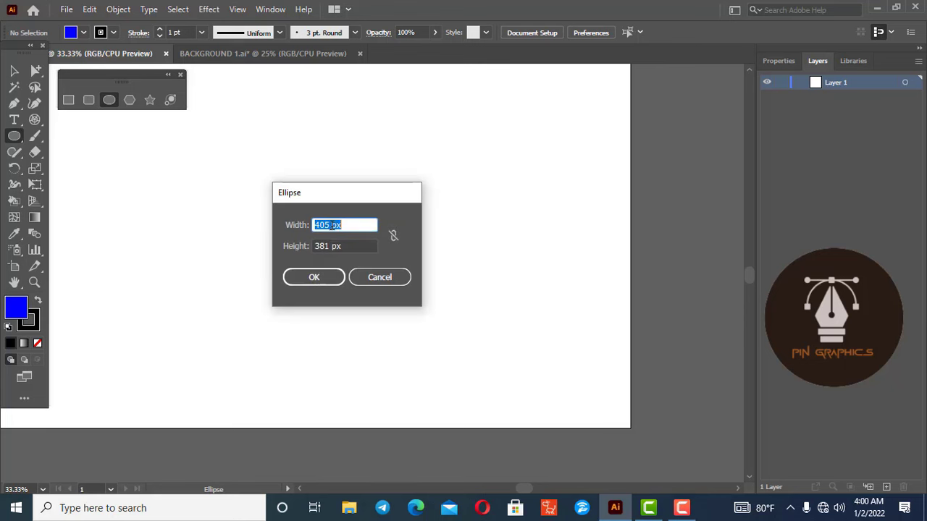
{"action": "left_click", "coordinate": [331, 225]}
{"action": "double_click", "coordinate": [330, 226]}
{"action": "type", "text": "500"}
{"action": "double_click", "coordinate": [323, 247]}
{"action": "type", "text": "5"}
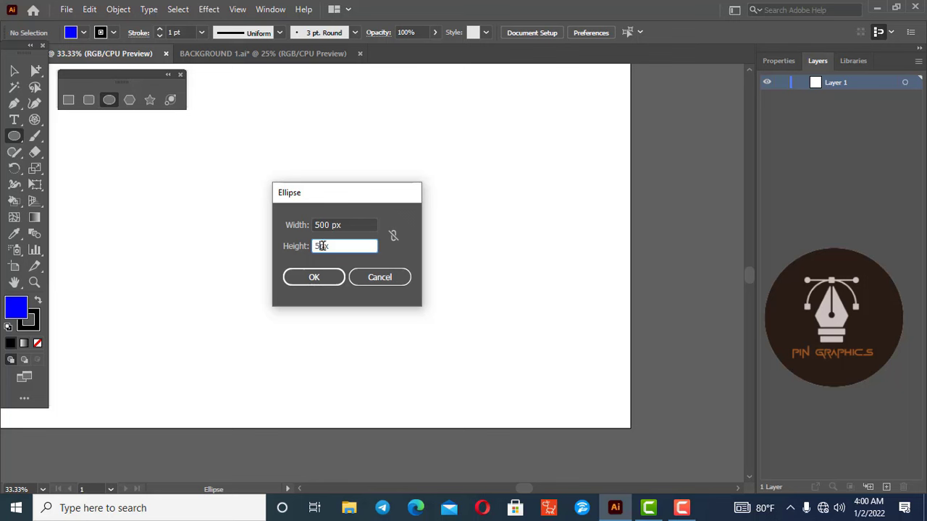
{"action": "left_click", "coordinate": [324, 278]}
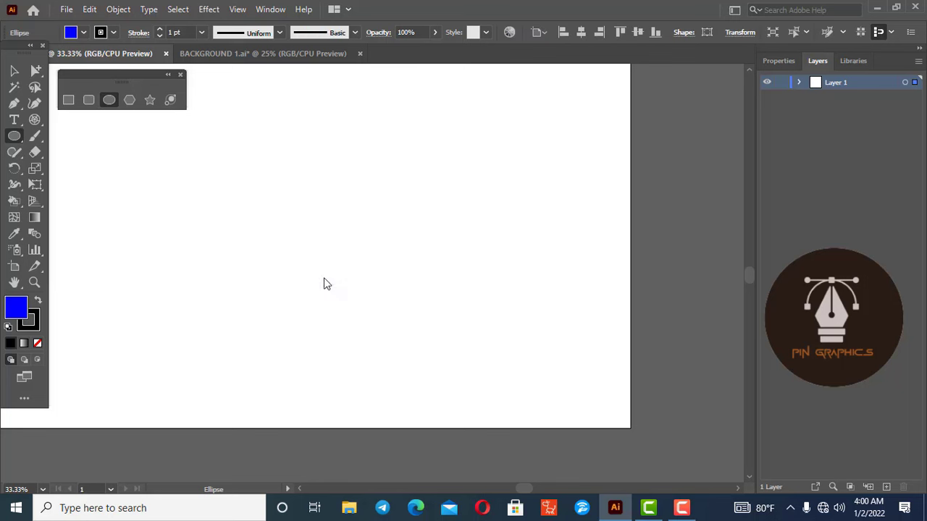
Move the circle up and left, then delete it.
{"action": "left_click", "coordinate": [13, 72]}
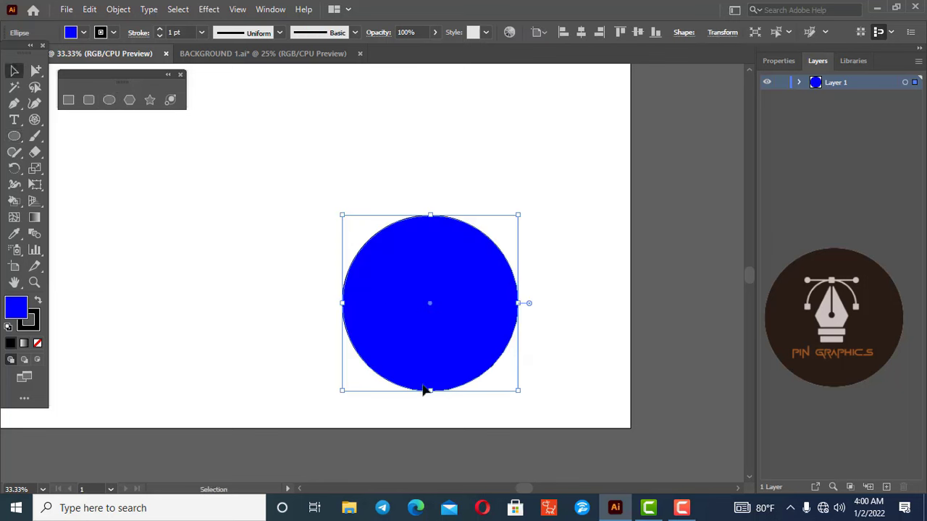
{"action": "left_click_drag", "start_coordinate": [425, 389], "coordinate": [294, 301]}
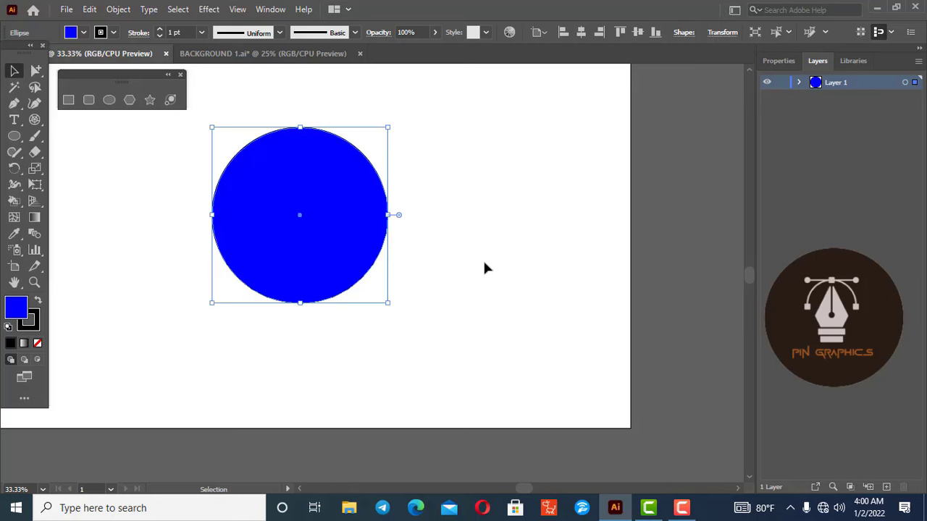
{"action": "key", "text": "Delete"}
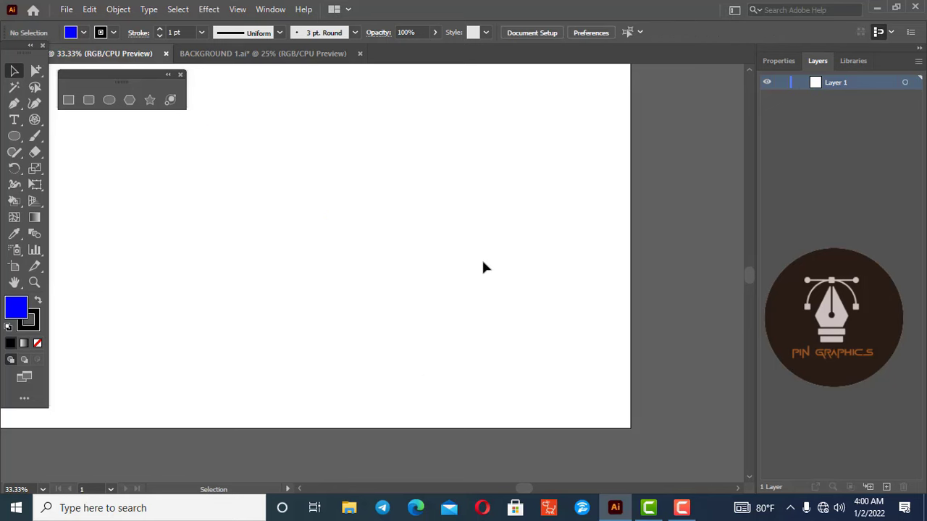
{"action": "left_click", "coordinate": [129, 100]}
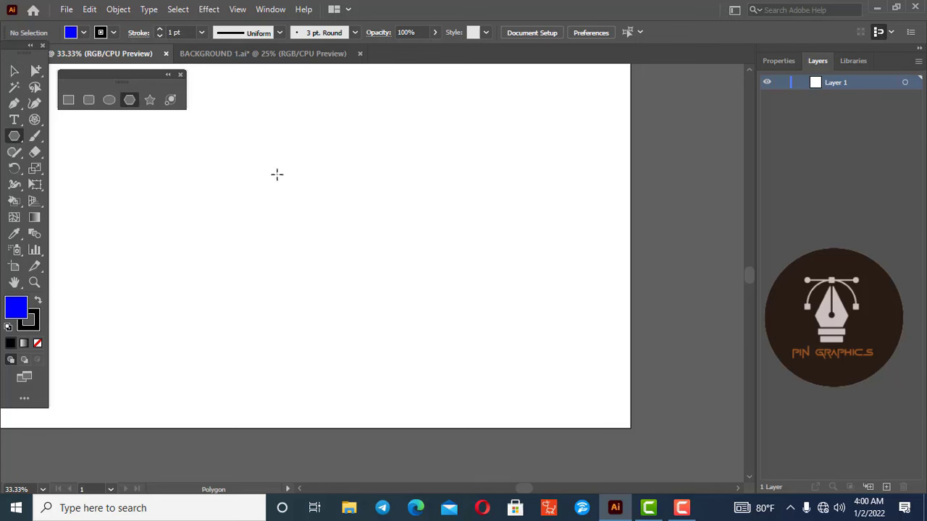
Draw a large blue hexagon with the Polygon tool and move it down and left.
{"action": "mouse_move", "coordinate": [277, 173]}
{"action": "left_mouse_down"}
{"action": "mouse_move", "coordinate": [272, 147]}
{"action": "mouse_move", "coordinate": [320, 228]}
{"action": "mouse_move", "coordinate": [309, 236]}
{"action": "mouse_move", "coordinate": [324, 287]}
{"action": "mouse_move", "coordinate": [335, 231]}
{"action": "mouse_move", "coordinate": [326, 203]}
{"action": "mouse_move", "coordinate": [333, 253]}
{"action": "mouse_move", "coordinate": [312, 196]}
{"action": "mouse_move", "coordinate": [318, 256]}
{"action": "mouse_move", "coordinate": [325, 277]}
{"action": "mouse_move", "coordinate": [316, 244]}
{"action": "mouse_move", "coordinate": [338, 283]}
{"action": "mouse_move", "coordinate": [327, 244]}
{"action": "mouse_move", "coordinate": [348, 314]}
{"action": "left_mouse_up"}
{"action": "mouse_move", "coordinate": [332, 246]}
{"action": "left_mouse_down"}
{"action": "mouse_move", "coordinate": [355, 294]}
{"action": "mouse_move", "coordinate": [346, 234]}
{"action": "mouse_move", "coordinate": [345, 314]}
{"action": "mouse_move", "coordinate": [362, 240]}
{"action": "mouse_move", "coordinate": [371, 297]}
{"action": "mouse_move", "coordinate": [366, 222]}
{"action": "mouse_move", "coordinate": [377, 267]}
{"action": "mouse_move", "coordinate": [353, 129]}
{"action": "left_mouse_up"}
{"action": "key", "text": "v"}
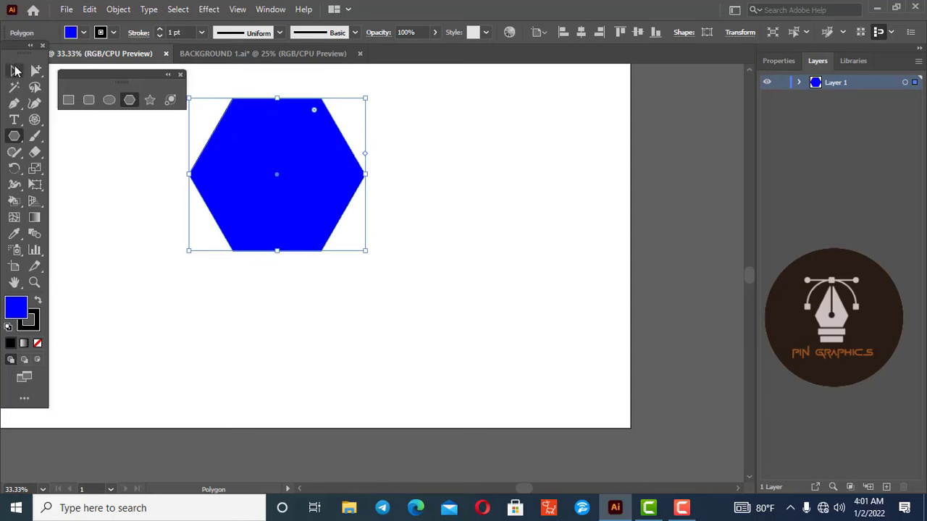
{"action": "left_click_drag", "start_coordinate": [350, 194], "coordinate": [326, 247]}
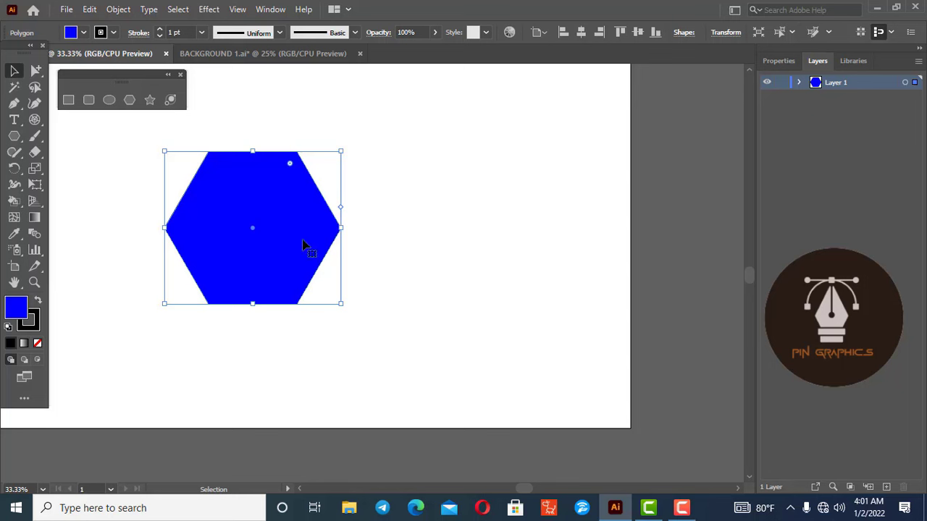
Create a triangle and a ten-sided polygon beside the hexagon with the Polygon dialog.
{"action": "left_click", "coordinate": [128, 101]}
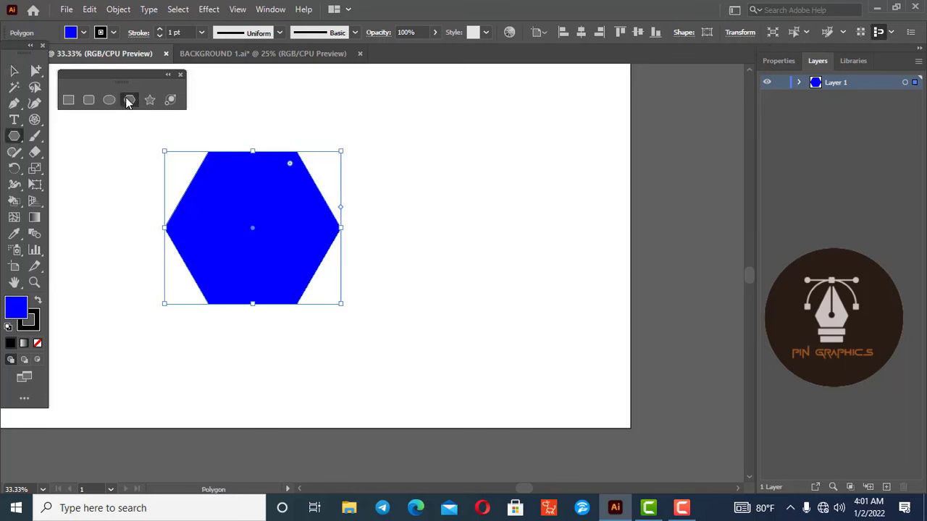
{"action": "left_click", "coordinate": [435, 203]}
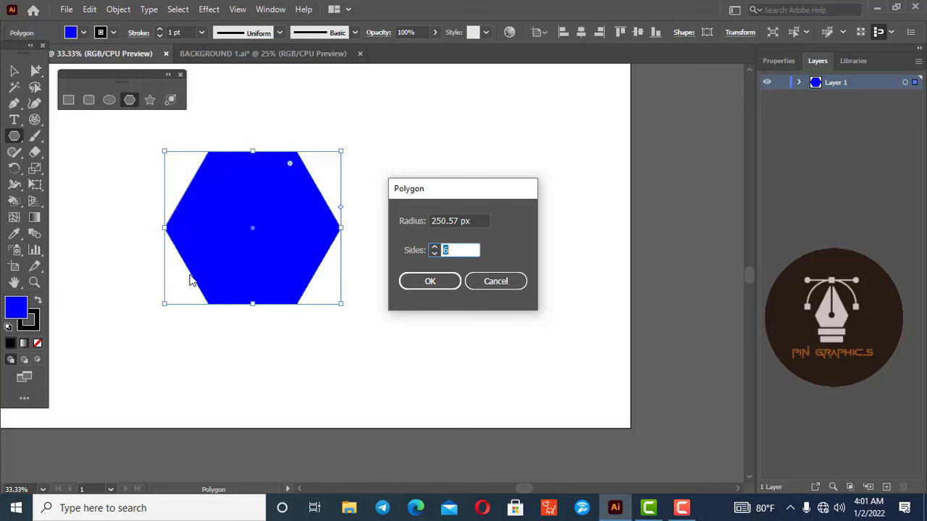
{"action": "type", "text": "3"}
{"action": "left_click", "coordinate": [436, 285]}
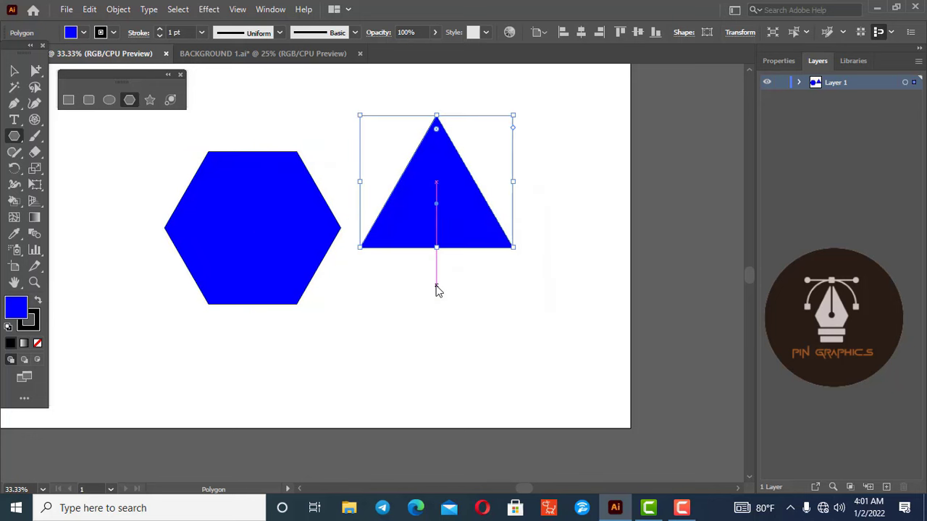
{"action": "left_click", "coordinate": [416, 310]}
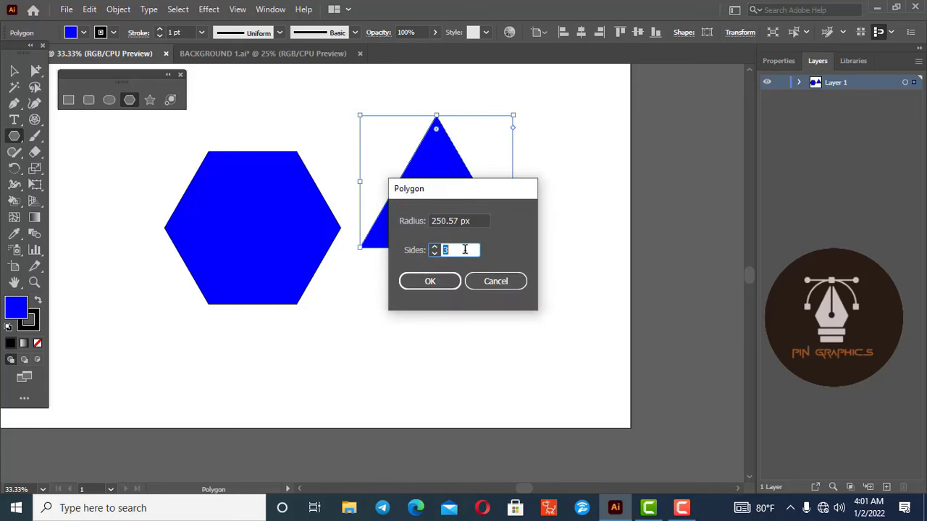
{"action": "left_click", "coordinate": [426, 288]}
Move the ten-sided polygon under the others, then select and delete all three polygons.
{"action": "key", "text": "v"}
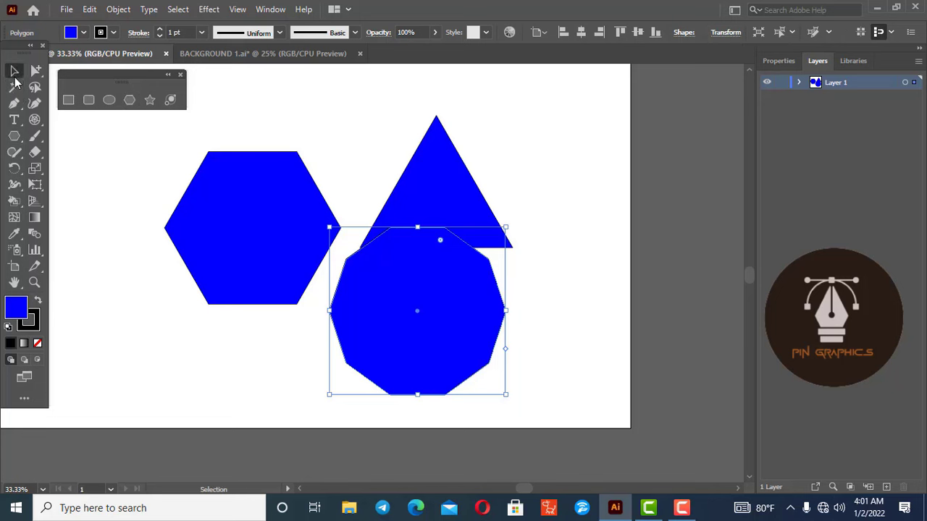
{"action": "mouse_move", "coordinate": [447, 346]}
{"action": "left_mouse_down"}
{"action": "mouse_move", "coordinate": [383, 378]}
{"action": "mouse_move", "coordinate": [404, 378]}
{"action": "left_mouse_up"}
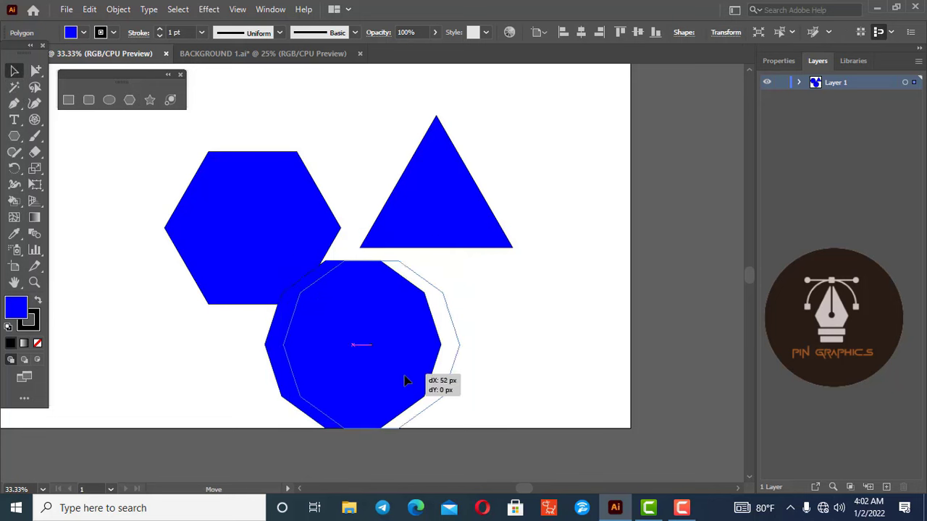
{"action": "left_click", "coordinate": [577, 327]}
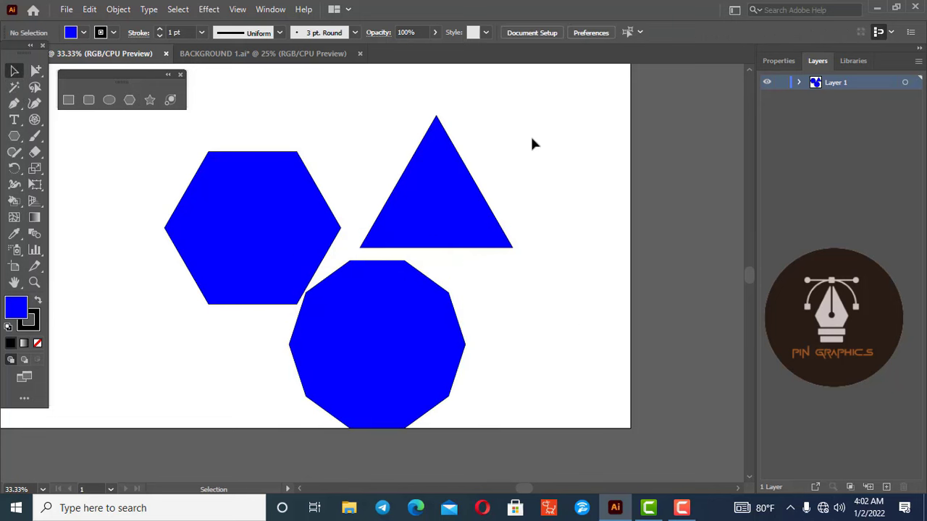
{"action": "left_click_drag", "start_coordinate": [531, 137], "coordinate": [176, 387]}
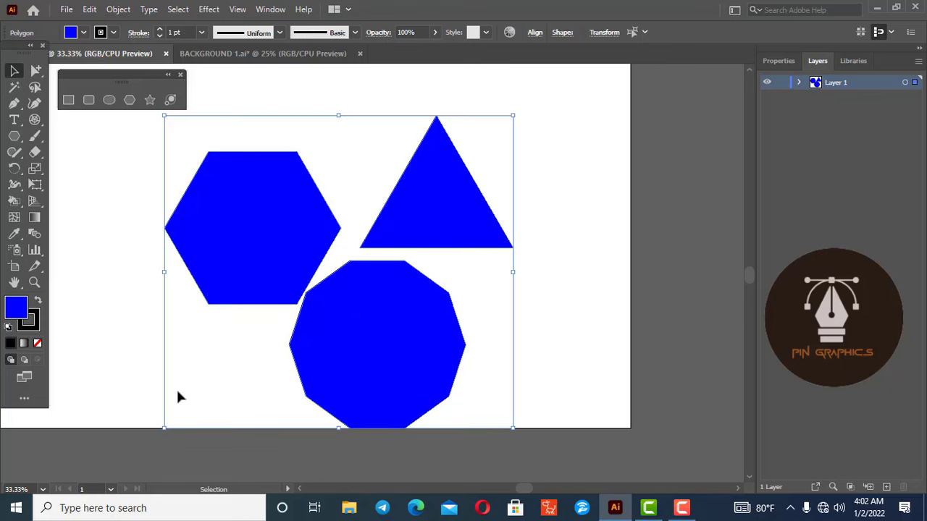
{"action": "key", "text": "Delete"}
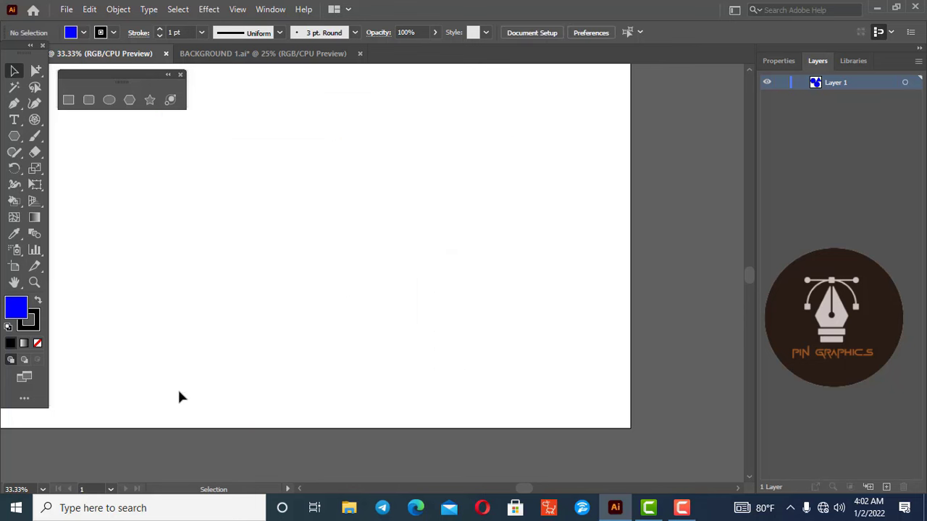
Draw a five-point star, then six- and ten-point stars via the Star dialog.
{"action": "left_click", "coordinate": [151, 98]}
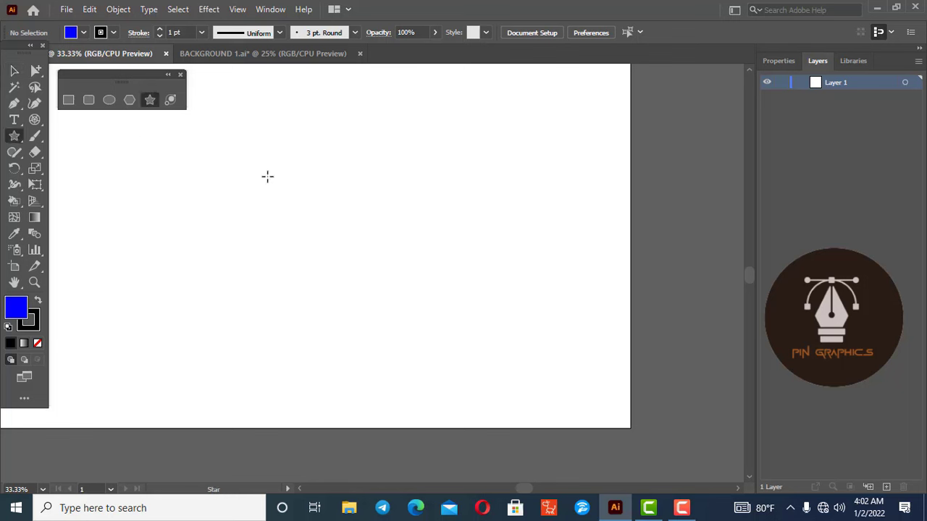
{"action": "mouse_move", "coordinate": [267, 176]}
{"action": "left_mouse_down"}
{"action": "mouse_move", "coordinate": [301, 165]}
{"action": "mouse_move", "coordinate": [287, 194]}
{"action": "mouse_move", "coordinate": [292, 226]}
{"action": "mouse_move", "coordinate": [337, 308]}
{"action": "mouse_move", "coordinate": [292, 213]}
{"action": "mouse_move", "coordinate": [329, 336]}
{"action": "mouse_move", "coordinate": [291, 196]}
{"action": "mouse_move", "coordinate": [286, 202]}
{"action": "left_mouse_up"}
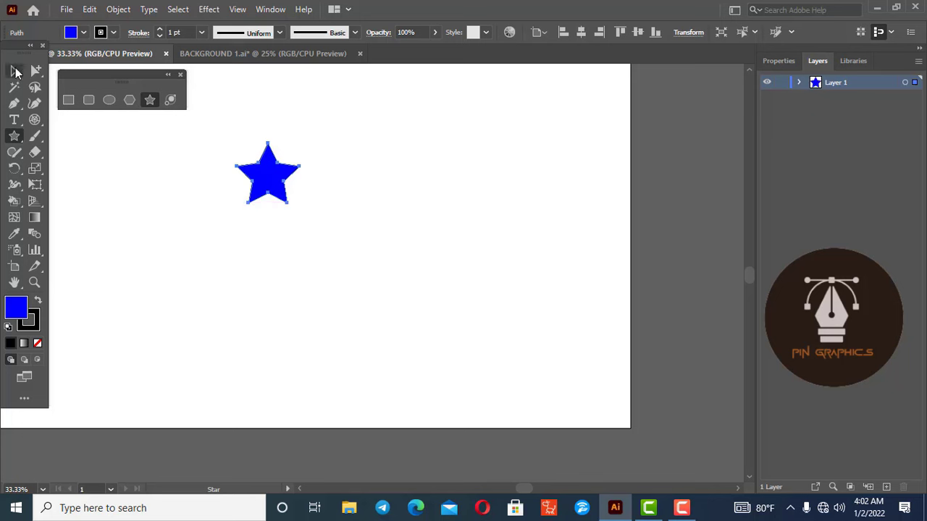
{"action": "left_click", "coordinate": [150, 99]}
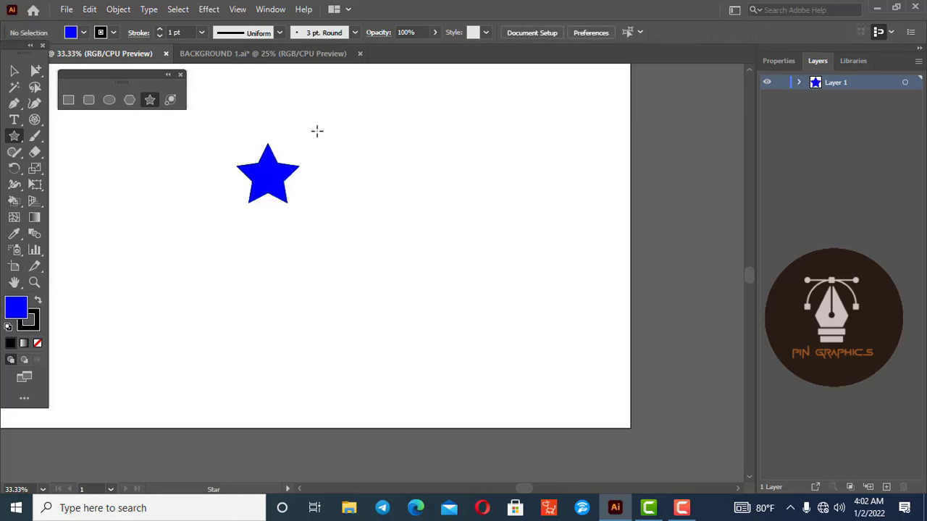
{"action": "left_click", "coordinate": [420, 169]}
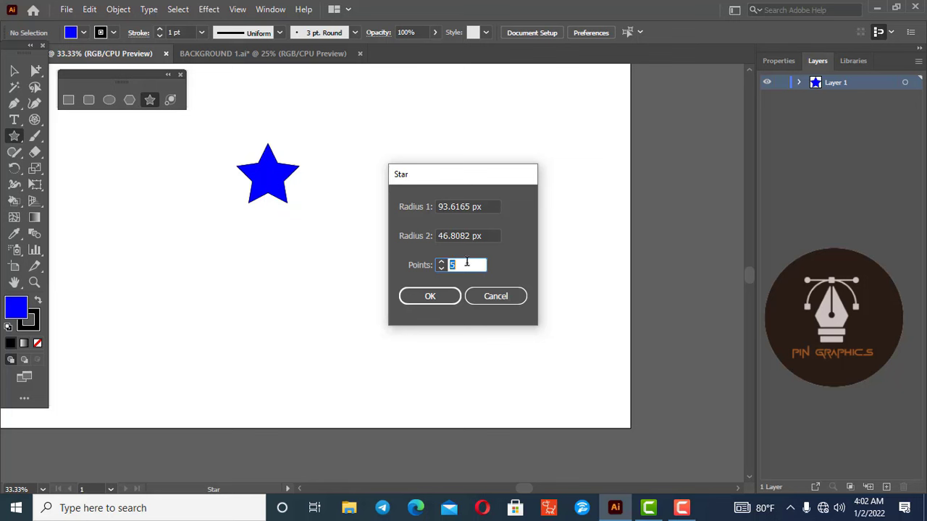
{"action": "left_click", "coordinate": [430, 296]}
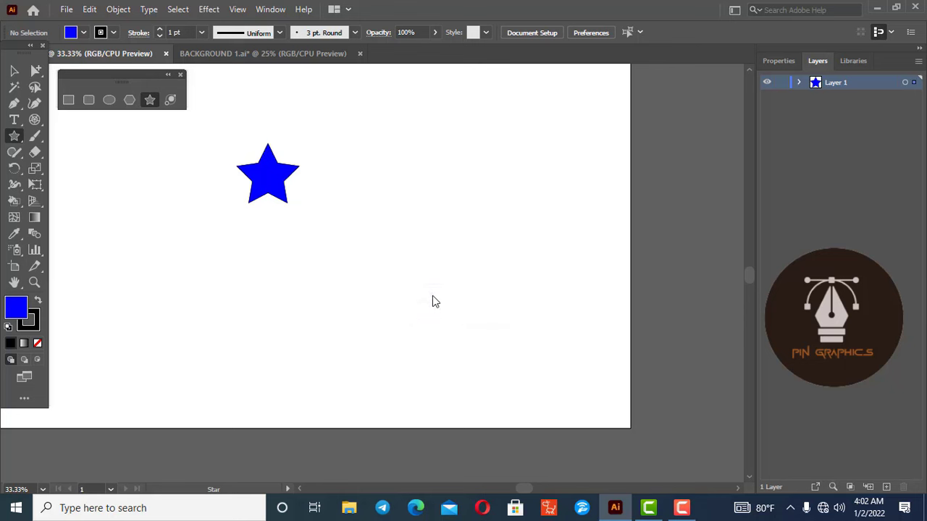
{"action": "left_click", "coordinate": [357, 264]}
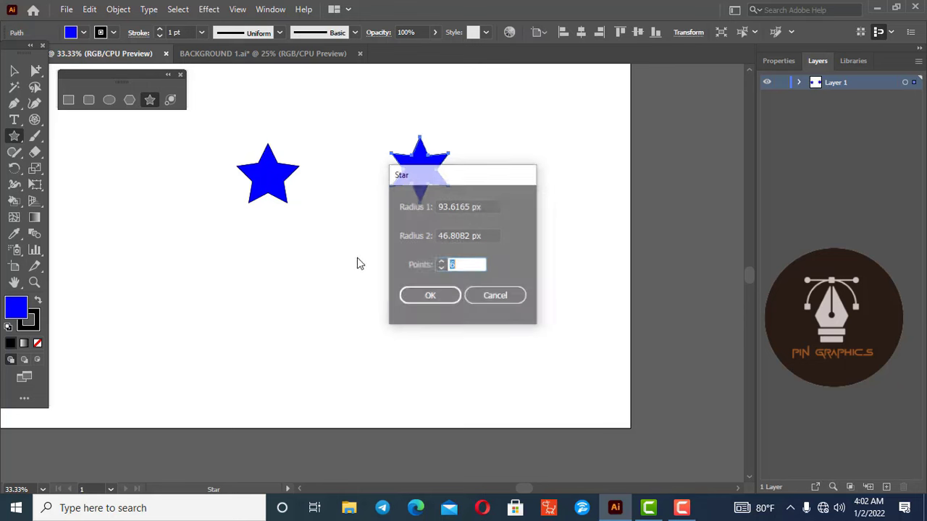
{"action": "type", "text": "0"}
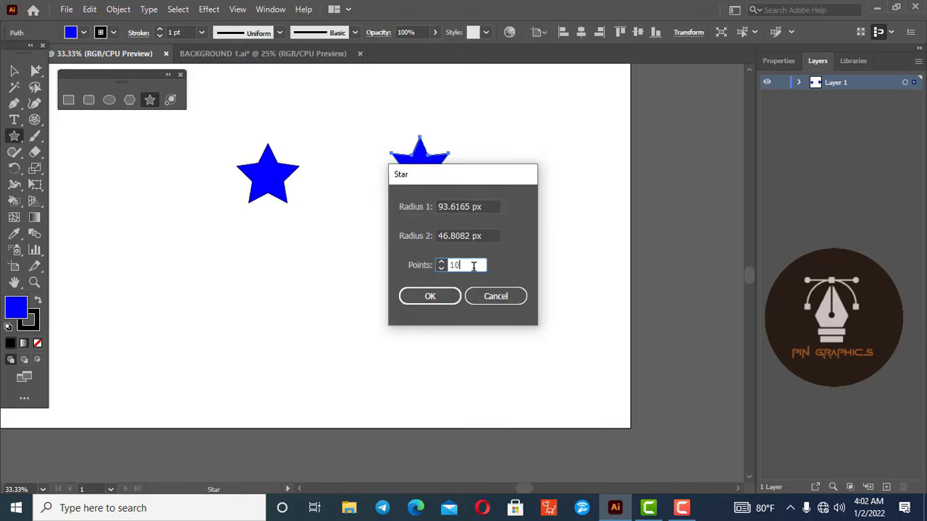
{"action": "left_click", "coordinate": [432, 297]}
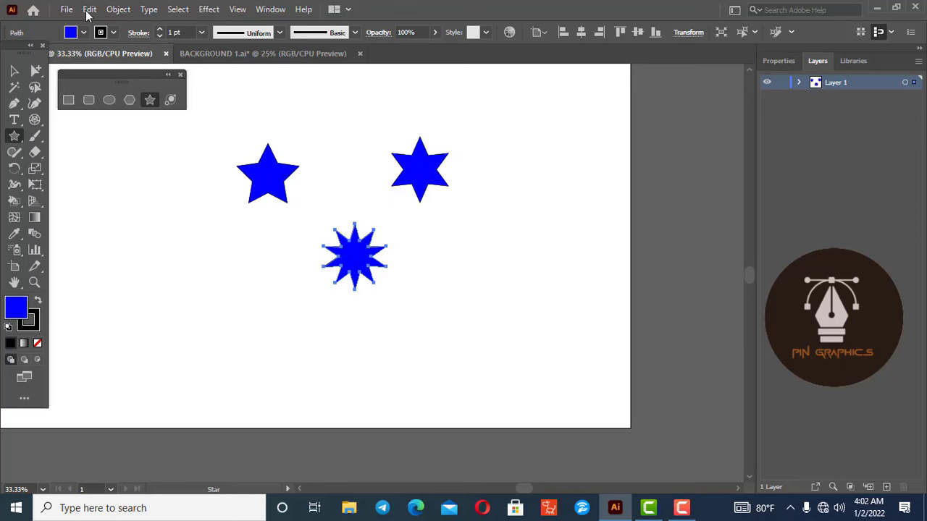
Move the ten-point star up about 53 px, then select and delete all three stars.
{"action": "left_click", "coordinate": [14, 70]}
{"action": "left_click", "coordinate": [285, 316]}
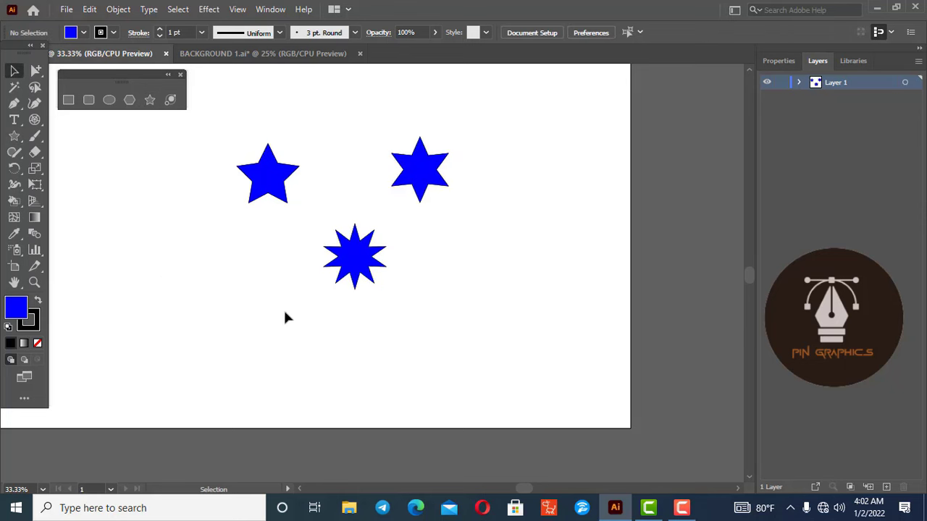
{"action": "left_click_drag", "start_coordinate": [355, 257], "coordinate": [355, 219]}
{"action": "left_click", "coordinate": [473, 305]}
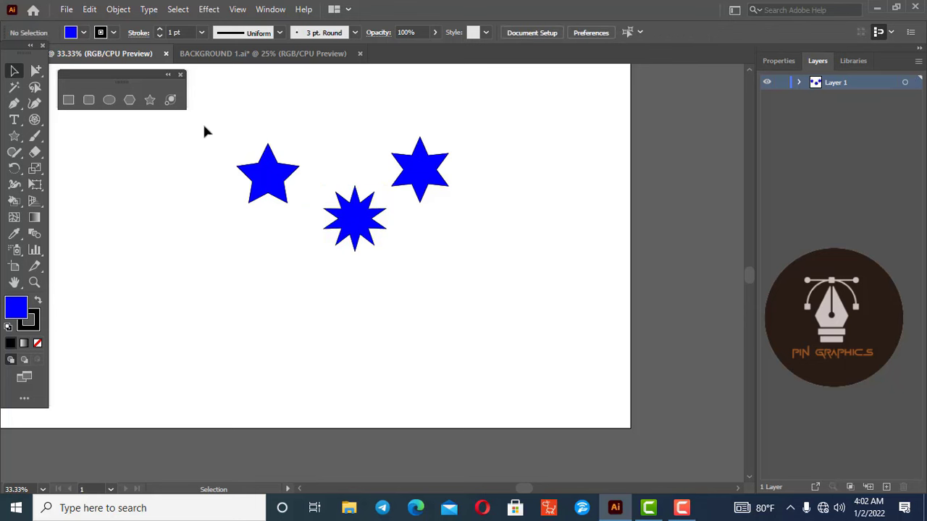
{"action": "left_click_drag", "start_coordinate": [226, 107], "coordinate": [503, 299]}
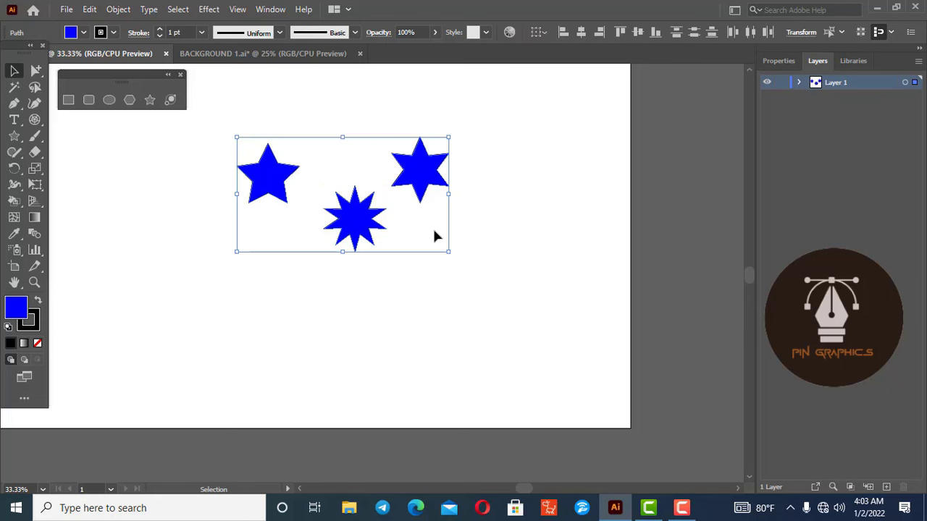
{"action": "key", "text": "Delete"}
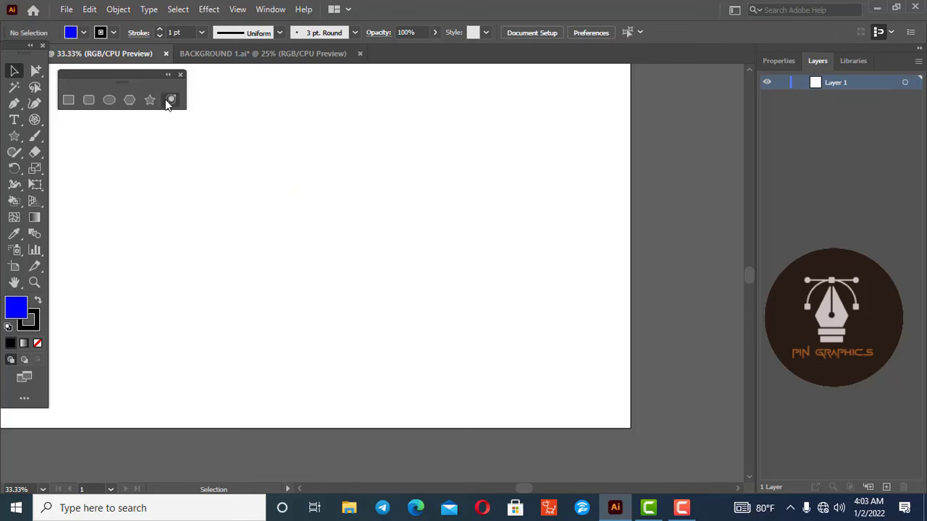
{"action": "left_click", "coordinate": [170, 99]}
{"action": "left_click_drag", "start_coordinate": [240, 167], "coordinate": [300, 222]}
{"action": "scroll", "coordinate": [300, 222], "scroll_direction": "down", "scroll_amount": 2}
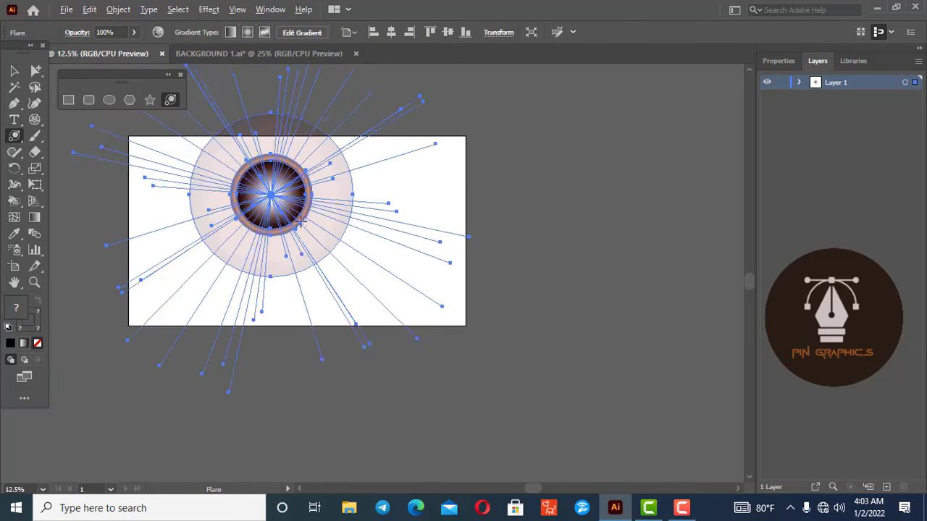
{"action": "scroll", "coordinate": [300, 222], "scroll_direction": "down", "scroll_amount": 2}
{"action": "left_click", "coordinate": [14, 70]}
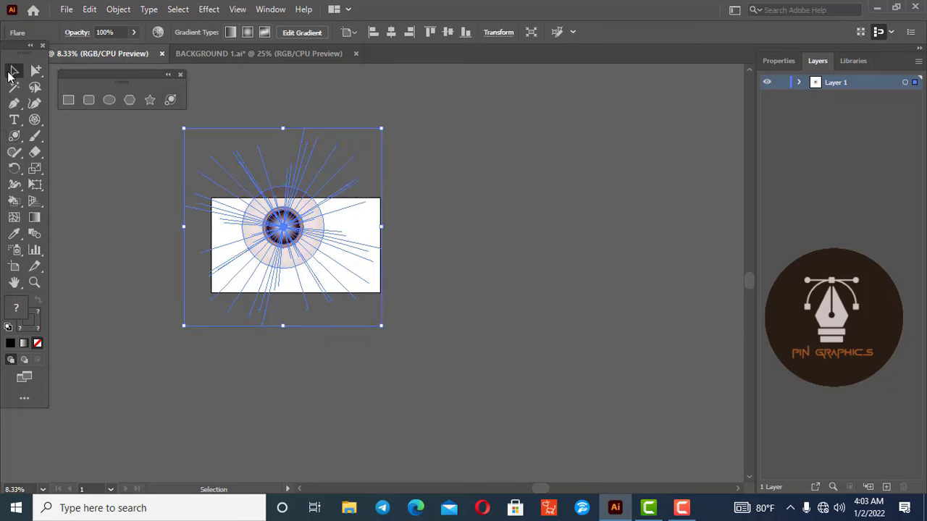
{"action": "key", "text": "Delete"}
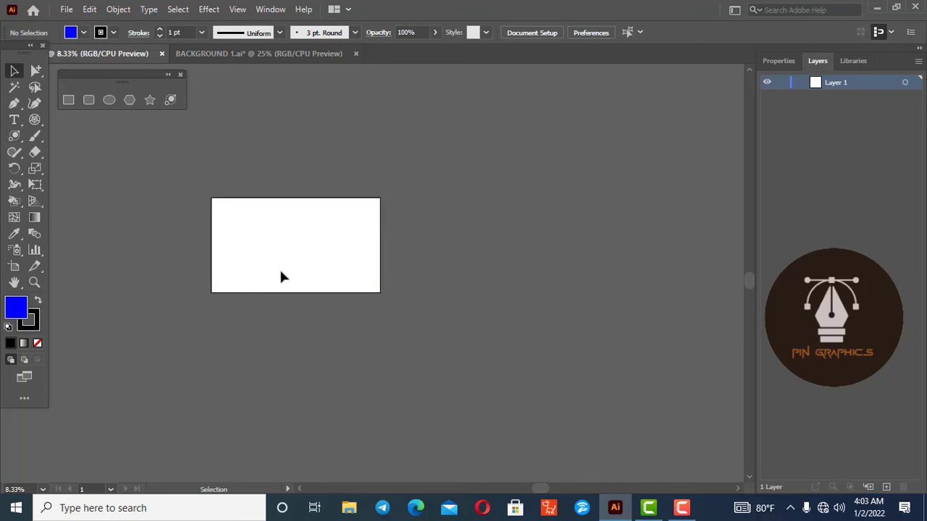
{"action": "scroll", "coordinate": [279, 261], "scroll_direction": "up", "scroll_amount": 2}
{"action": "scroll", "coordinate": [166, 159], "scroll_direction": "up", "scroll_amount": 1}
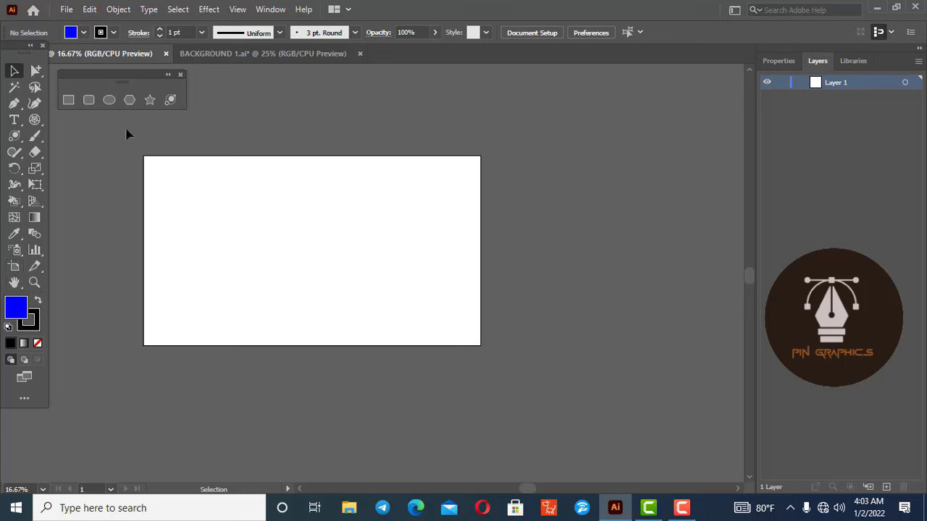
Change the magnification from the zoom list to 1200%, 800%, 50%, then 4.17%.
{"action": "left_click", "coordinate": [180, 75]}
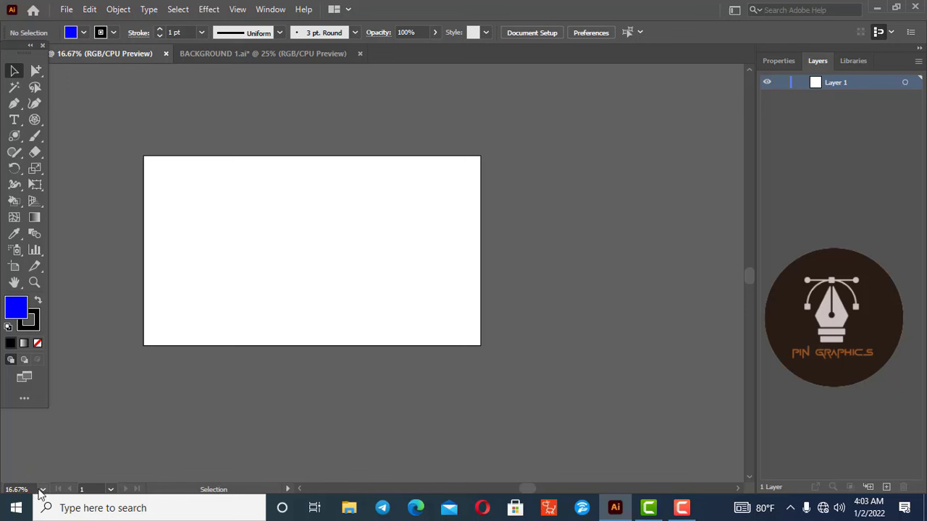
{"action": "left_click", "coordinate": [44, 490]}
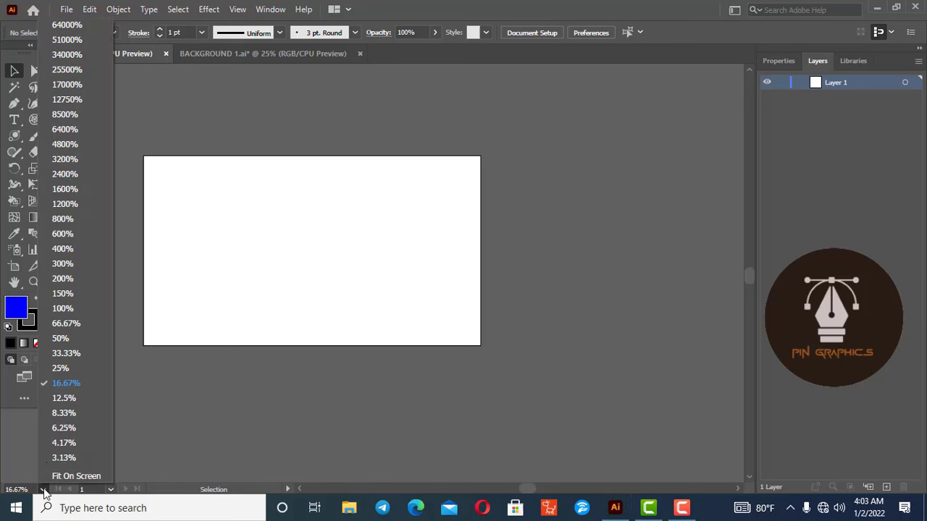
{"action": "left_click", "coordinate": [65, 204]}
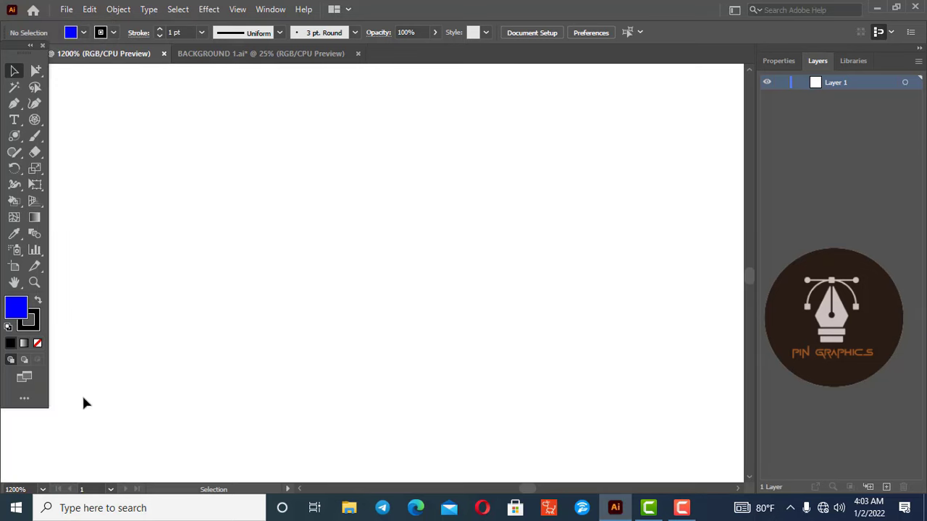
{"action": "left_click", "coordinate": [43, 489]}
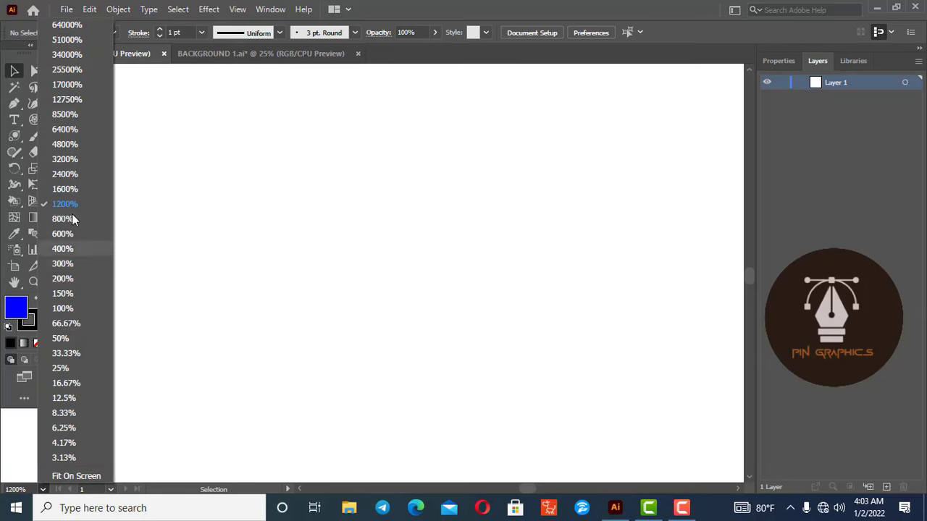
{"action": "left_click", "coordinate": [72, 214]}
{"action": "left_click", "coordinate": [43, 489]}
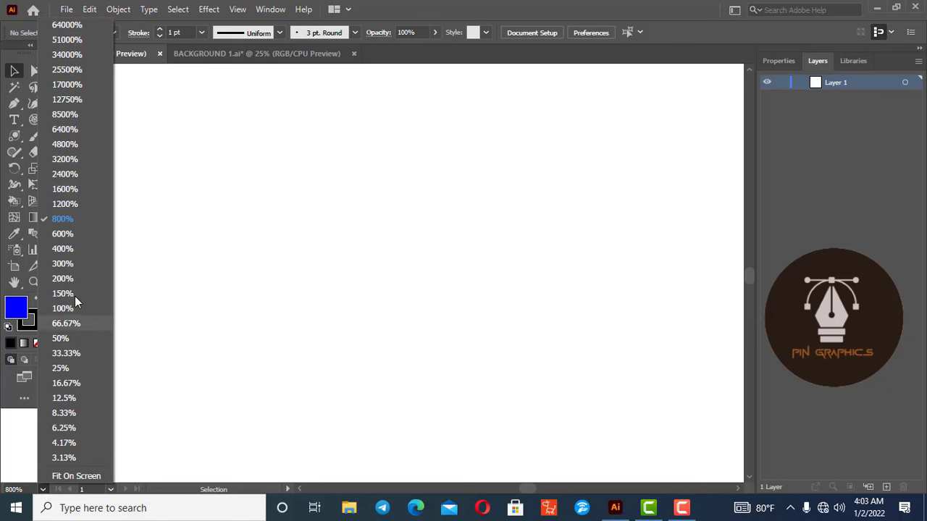
{"action": "left_click", "coordinate": [72, 339]}
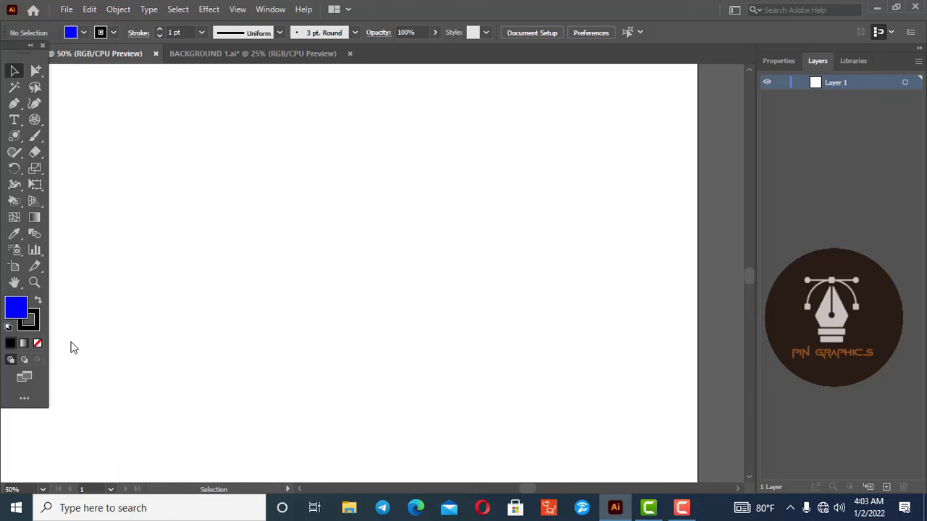
{"action": "left_click", "coordinate": [43, 489]}
{"action": "left_click", "coordinate": [56, 443]}
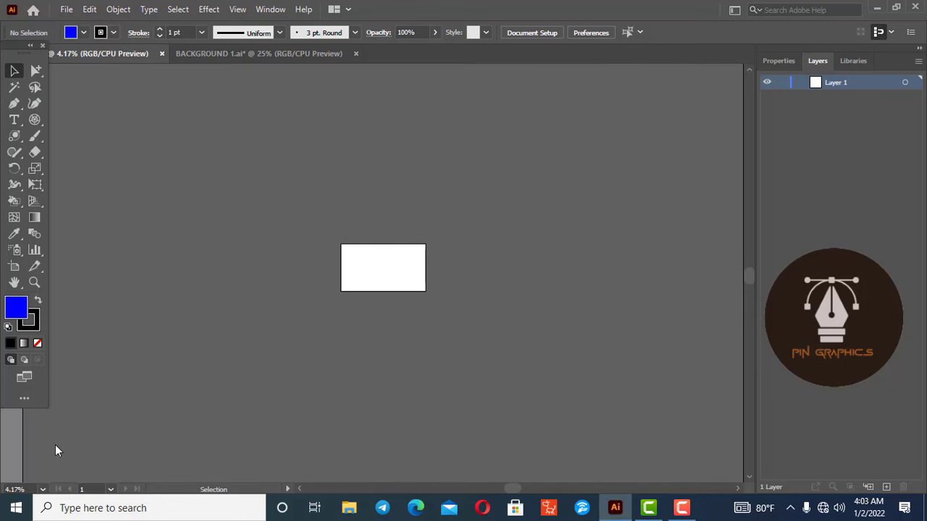
Zoom to 16.67%, then fit the whole artboard to the window.
{"action": "left_click", "coordinate": [43, 489]}
{"action": "left_click", "coordinate": [62, 383]}
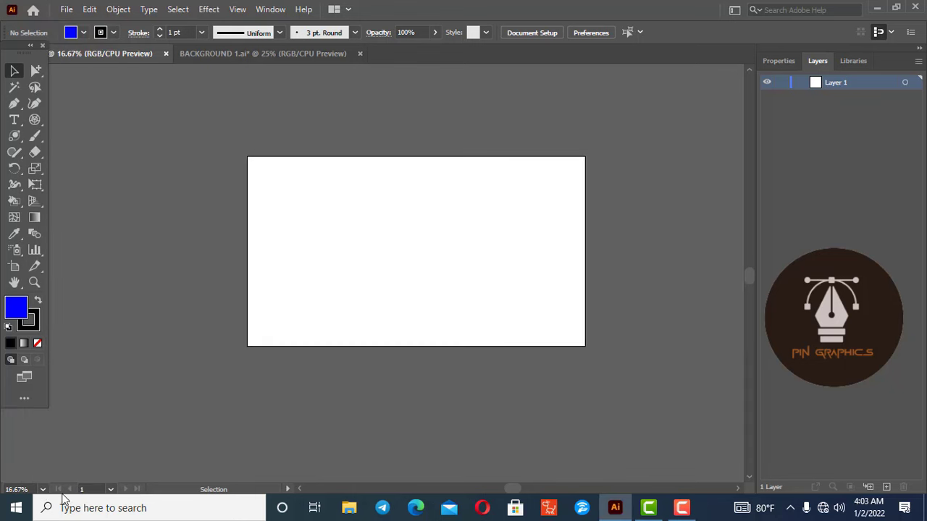
{"action": "left_click", "coordinate": [43, 490]}
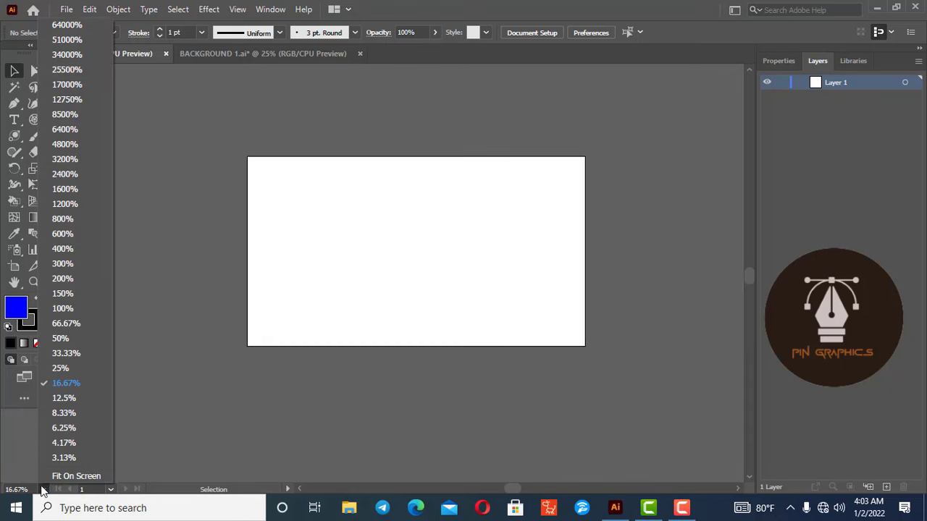
{"action": "left_click", "coordinate": [92, 477]}
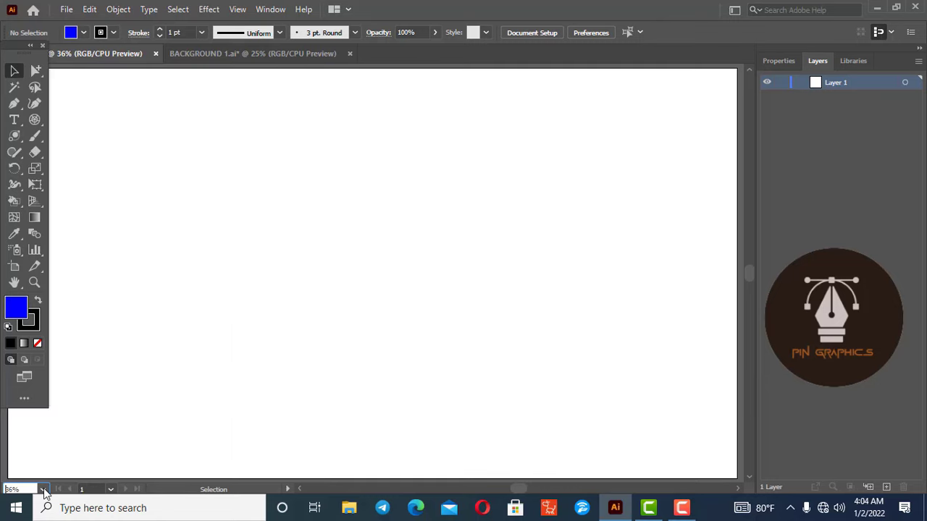
{"action": "left_click", "coordinate": [43, 490]}
{"action": "left_click", "coordinate": [75, 475]}
{"action": "left_click", "coordinate": [43, 490]}
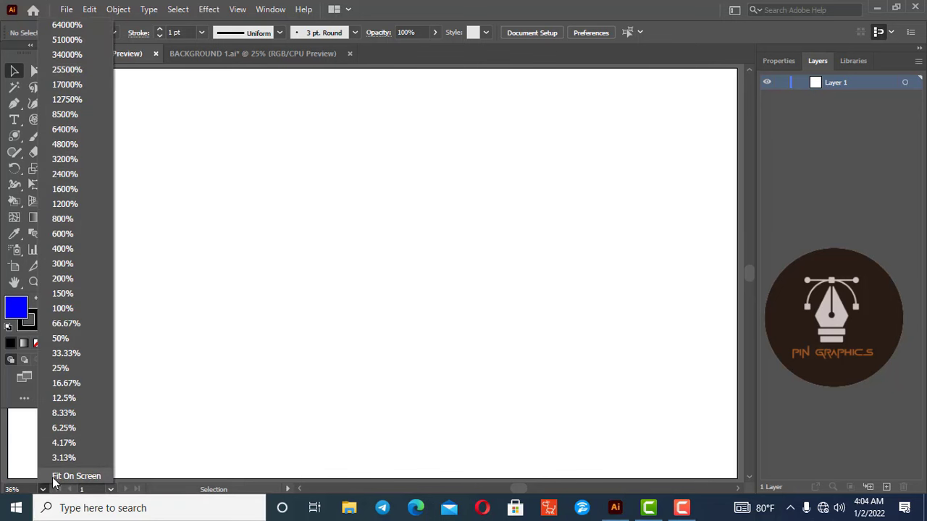
{"action": "left_click", "coordinate": [53, 478]}
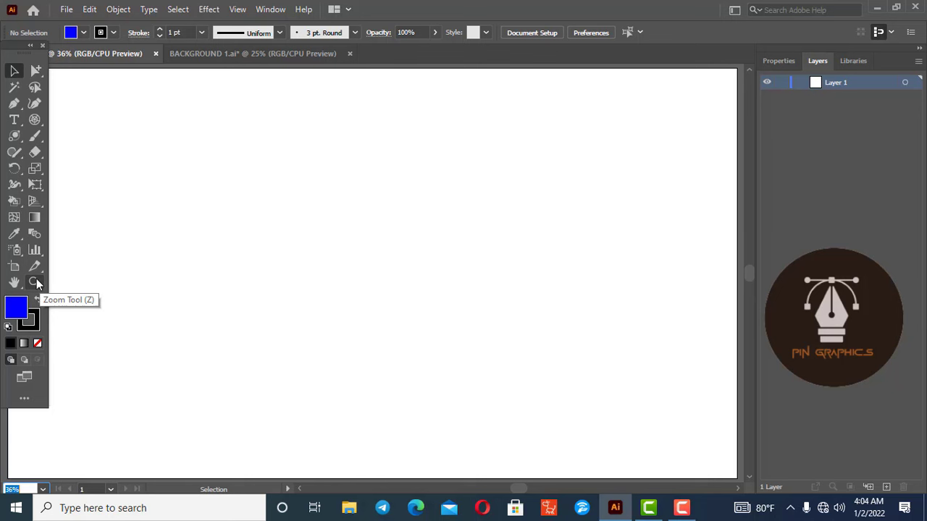
Zoom in on the artboard with Zoom-tool marquees, then zoom back out to 16.67%.
{"action": "left_click", "coordinate": [36, 280]}
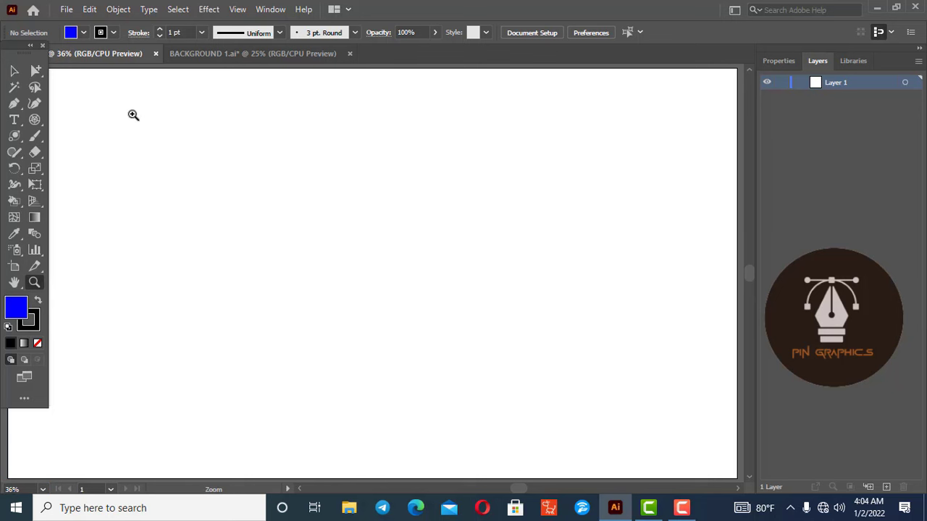
{"action": "left_click_drag", "start_coordinate": [132, 114], "coordinate": [530, 366]}
{"action": "left_click", "coordinate": [578, 417]}
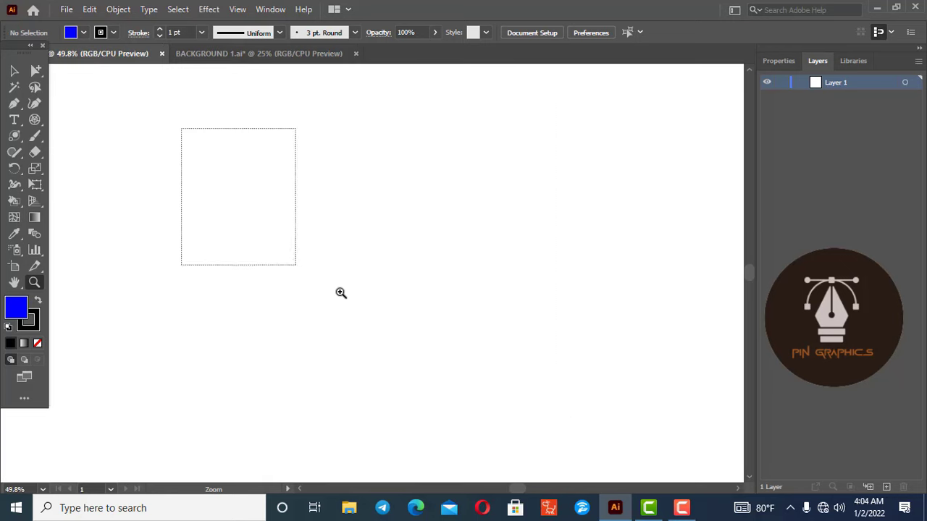
{"action": "left_click_drag", "start_coordinate": [181, 129], "coordinate": [492, 383]}
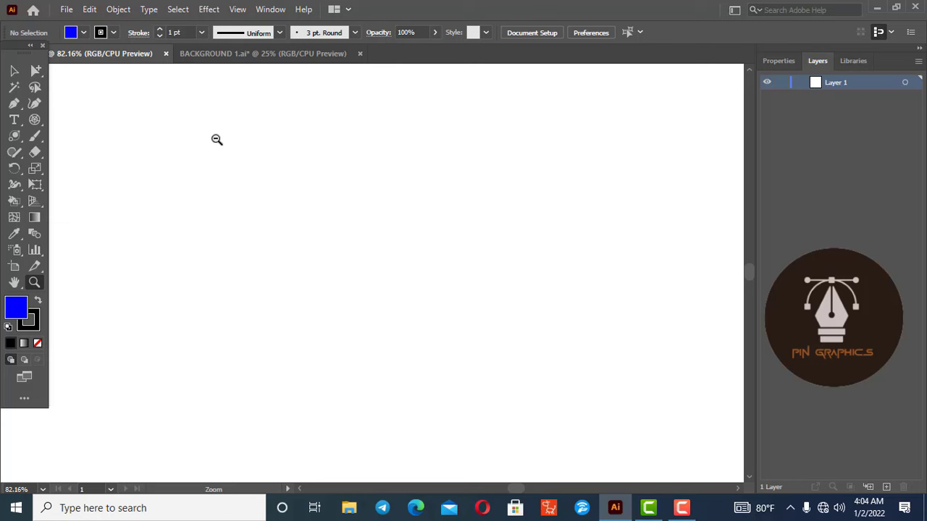
{"action": "left_click_drag", "start_coordinate": [210, 130], "coordinate": [499, 374]}
{"action": "left_click_drag", "start_coordinate": [197, 119], "coordinate": [543, 391]}
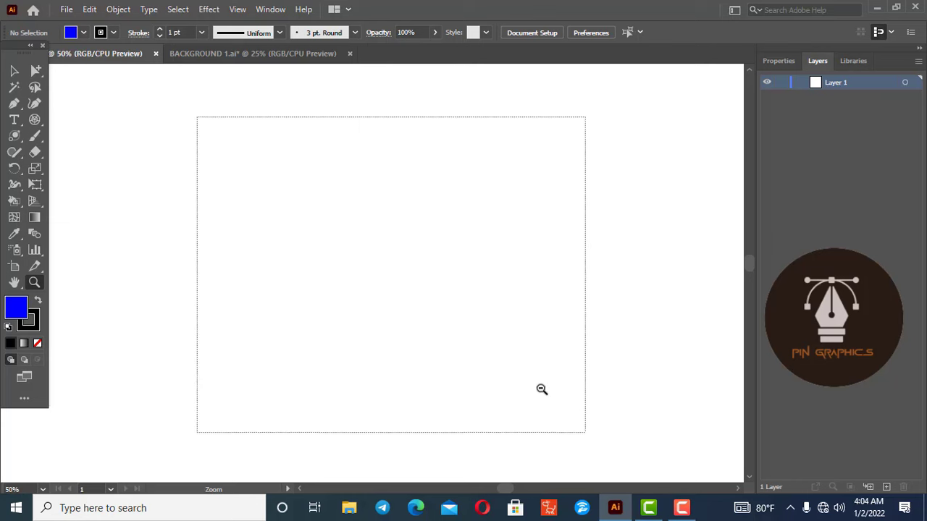
{"action": "left_click_drag", "start_coordinate": [352, 301], "coordinate": [520, 433]}
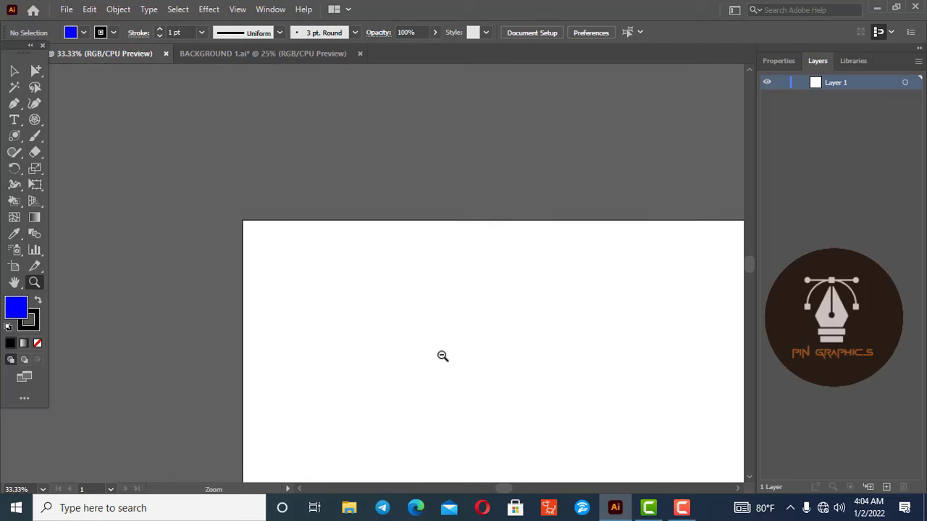
{"action": "left_click_drag", "start_coordinate": [399, 311], "coordinate": [598, 439]}
{"action": "left_click_drag", "start_coordinate": [405, 273], "coordinate": [629, 423]}
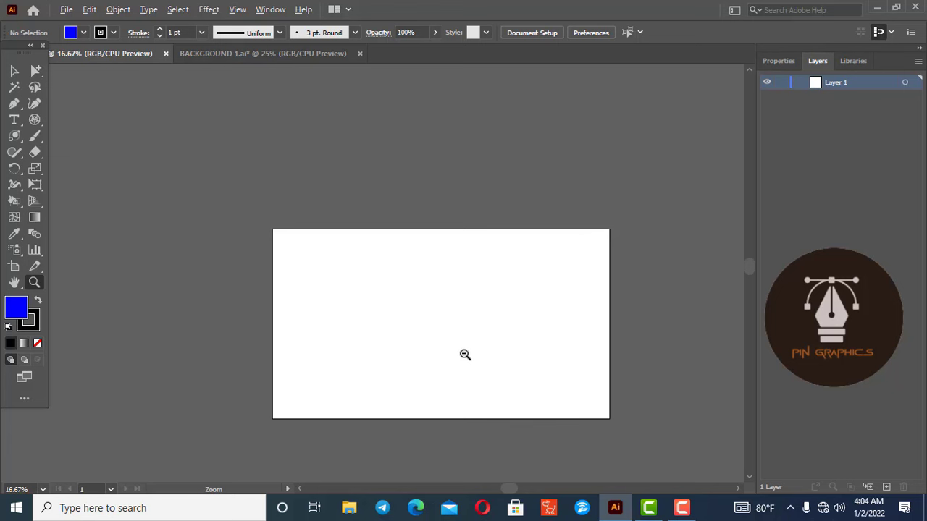
Zoom out and back in until the artboard shows at 25%, then return to Selection.
{"action": "left_click", "coordinate": [460, 345], "text": "alt"}
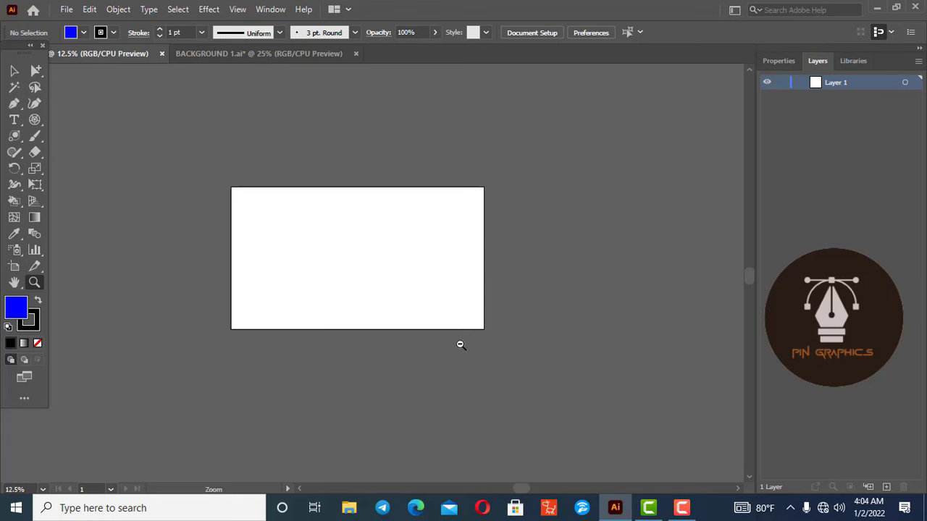
{"action": "left_click", "coordinate": [306, 248], "text": "alt"}
{"action": "left_click", "coordinate": [424, 279], "text": "alt"}
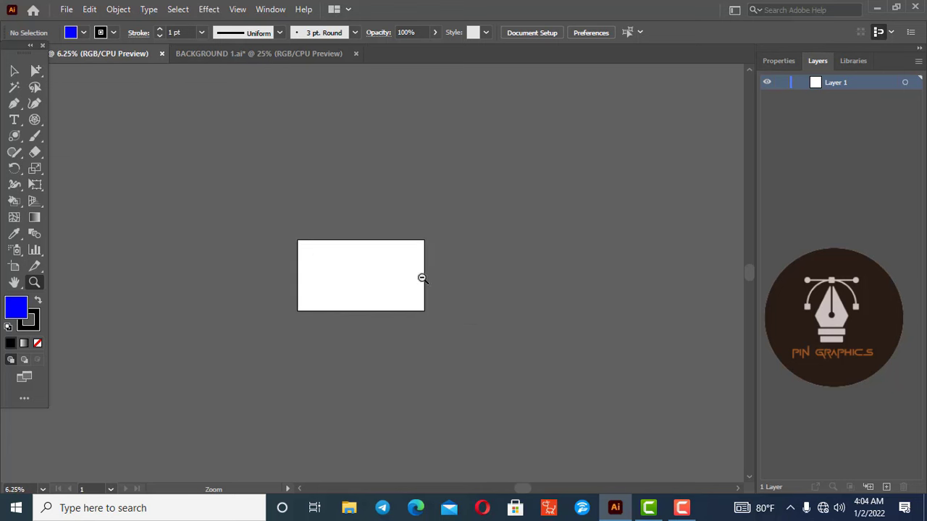
{"action": "left_click", "coordinate": [360, 269]}
{"action": "left_click", "coordinate": [374, 280]}
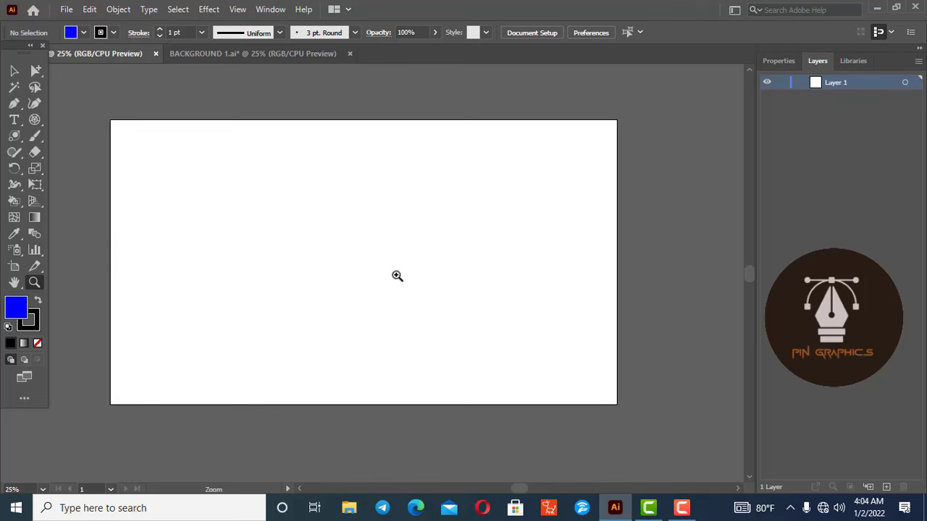
{"action": "left_click", "coordinate": [14, 72]}
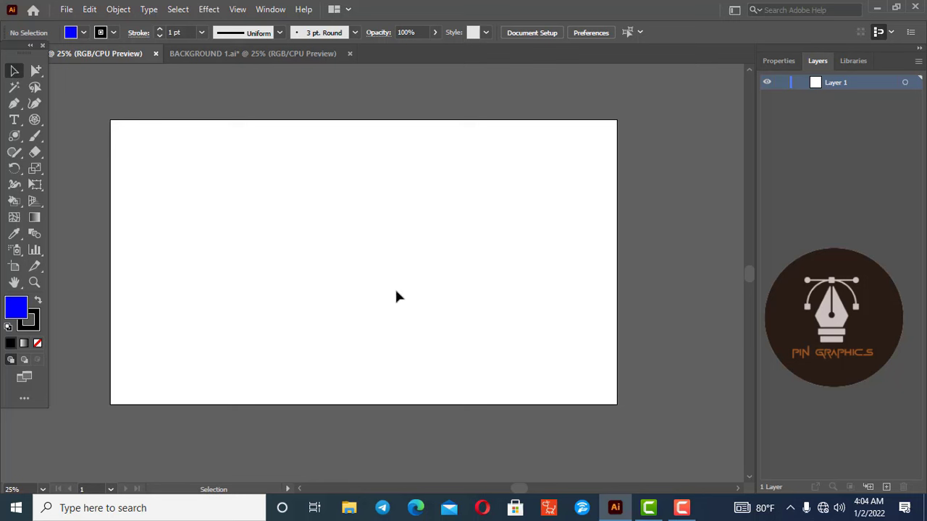
{"action": "scroll", "coordinate": [303, 250], "scroll_direction": "down", "scroll_amount": 4}
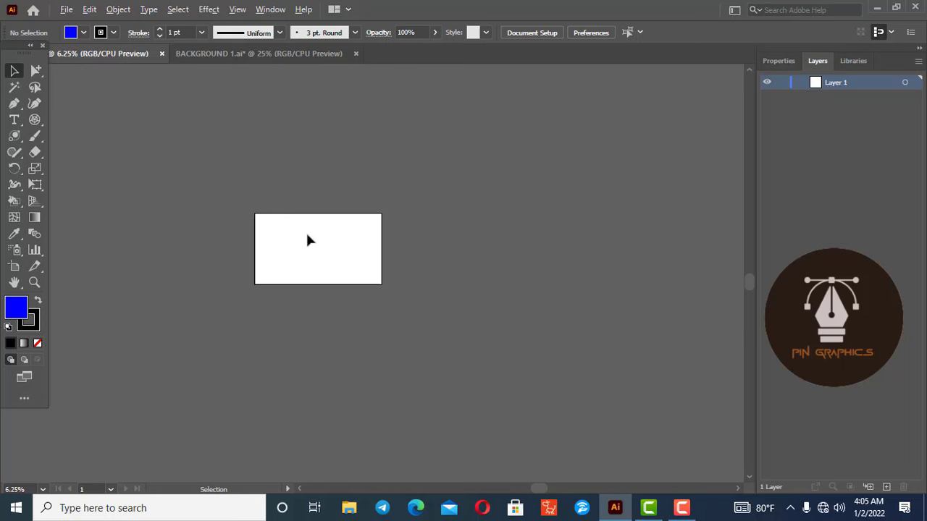
{"action": "scroll", "coordinate": [307, 236], "scroll_direction": "up", "scroll_amount": 1}
{"action": "scroll", "coordinate": [307, 236], "scroll_direction": "up", "scroll_amount": 1}
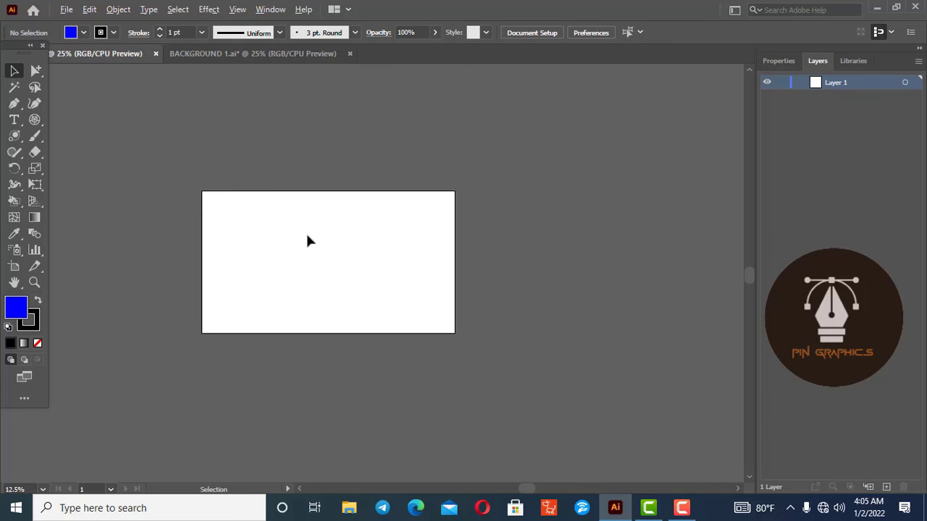
{"action": "scroll", "coordinate": [307, 236], "scroll_direction": "up", "scroll_amount": 3}
{"action": "scroll", "coordinate": [307, 236], "scroll_direction": "down", "scroll_amount": 2}
{"action": "scroll", "coordinate": [307, 239], "scroll_direction": "down", "scroll_amount": 2}
{"action": "scroll", "coordinate": [307, 239], "scroll_direction": "down", "scroll_amount": 2}
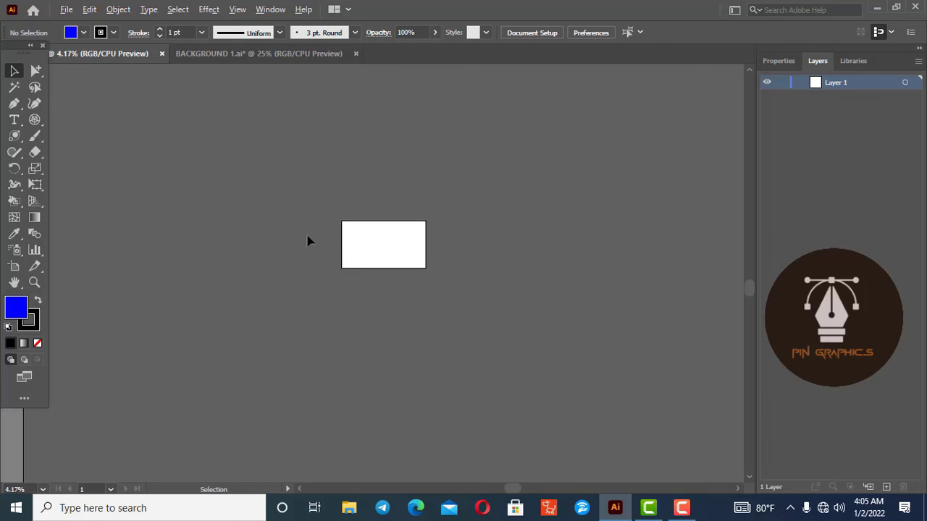
{"action": "scroll", "coordinate": [319, 241], "scroll_direction": "down", "scroll_amount": 1}
{"action": "scroll", "coordinate": [380, 242], "scroll_direction": "up", "scroll_amount": 1}
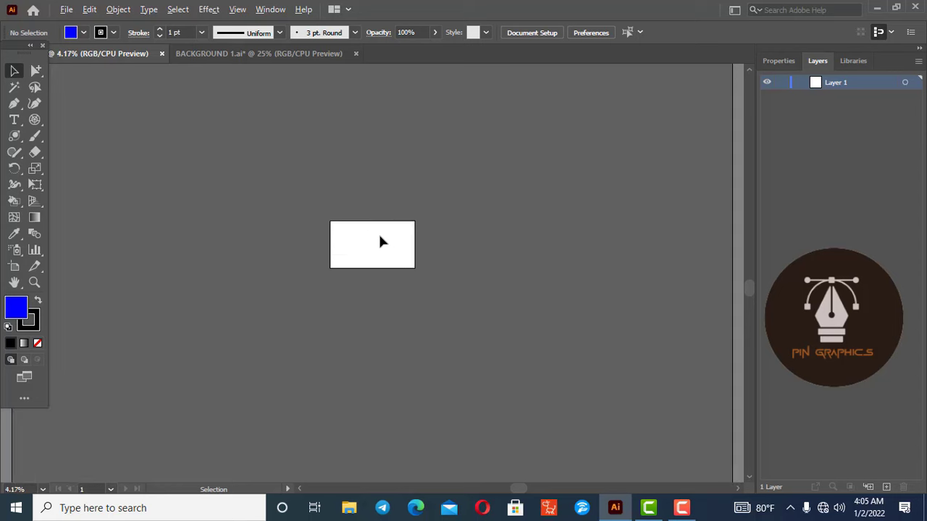
{"action": "scroll", "coordinate": [381, 239], "scroll_direction": "up", "scroll_amount": 1}
{"action": "scroll", "coordinate": [389, 240], "scroll_direction": "up", "scroll_amount": 1}
{"action": "scroll", "coordinate": [374, 247], "scroll_direction": "up", "scroll_amount": 2}
{"action": "scroll", "coordinate": [324, 255], "scroll_direction": "up", "scroll_amount": 1}
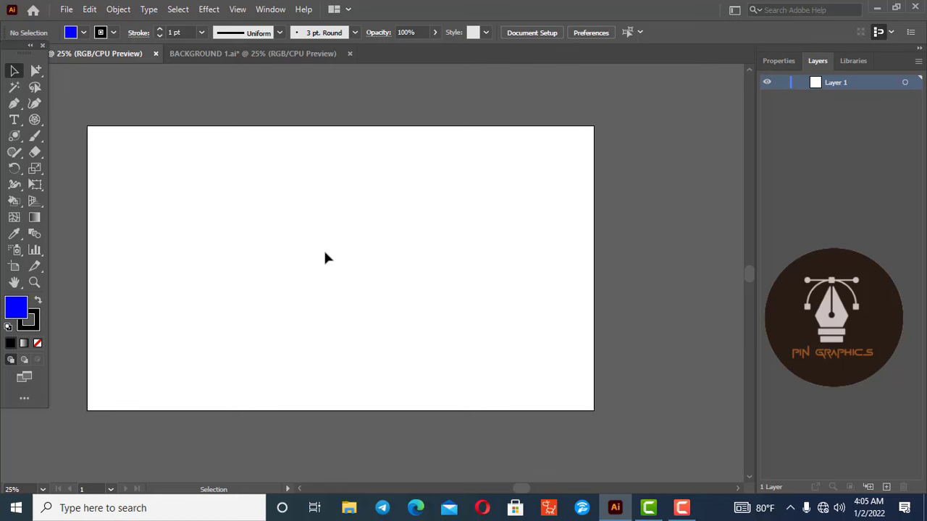
Tear off the Direct and Group Selection tools into a floating panel and move it right.
{"action": "left_click", "coordinate": [36, 70]}
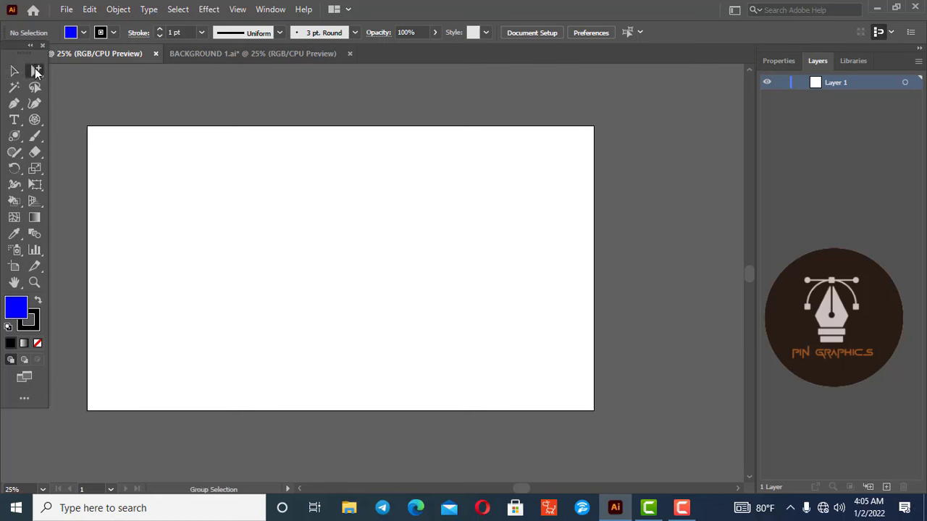
{"action": "right_click", "coordinate": [36, 71]}
{"action": "left_click", "coordinate": [95, 70]}
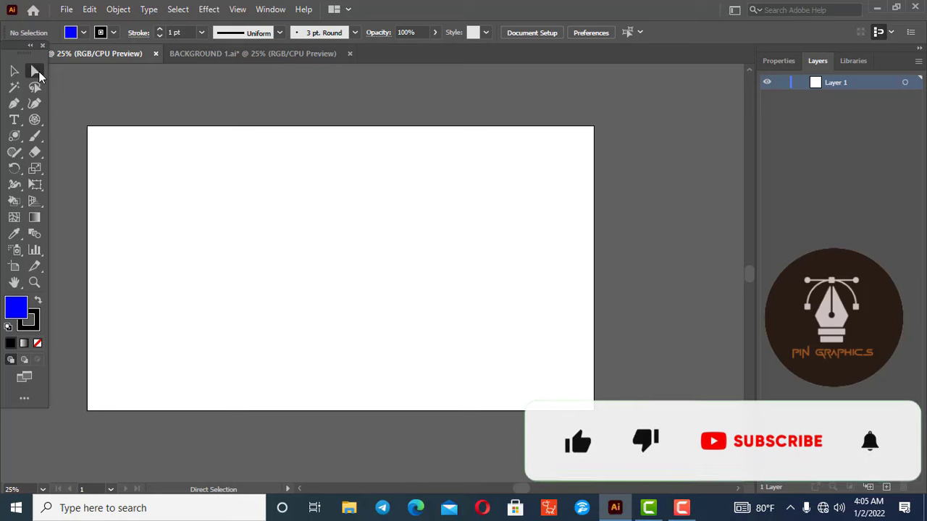
{"action": "right_click", "coordinate": [39, 73]}
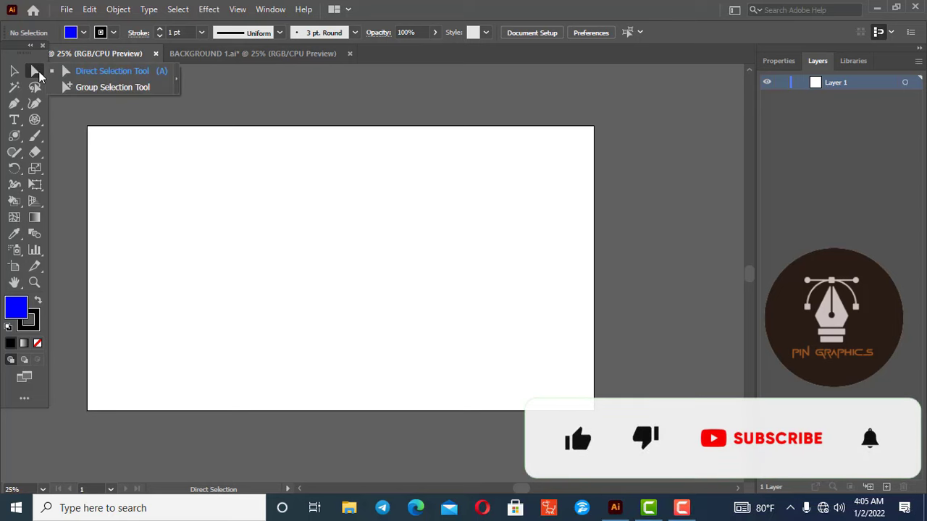
{"action": "left_click", "coordinate": [176, 80]}
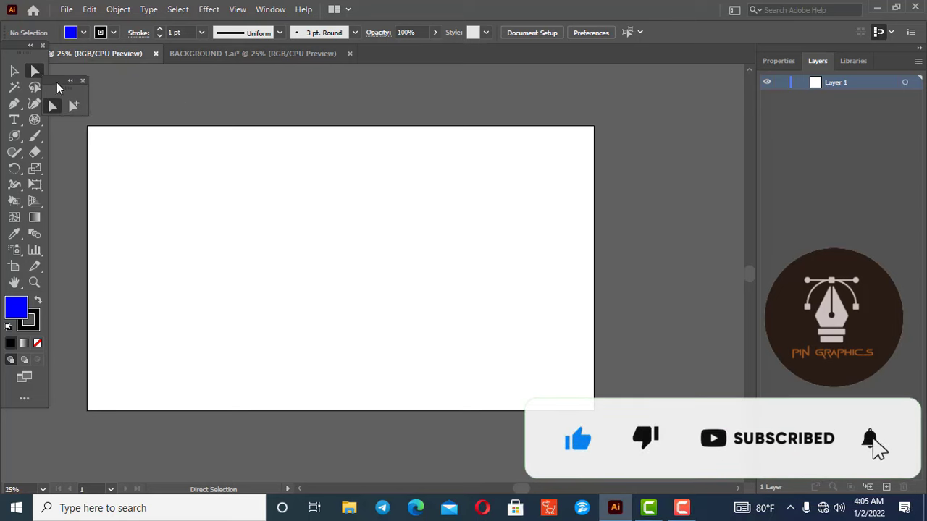
{"action": "left_click_drag", "start_coordinate": [57, 81], "coordinate": [90, 77]}
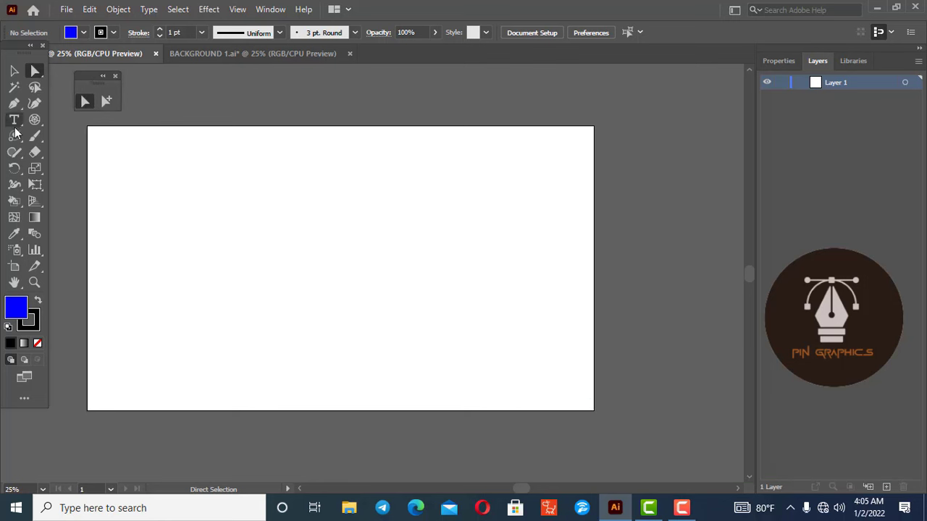
{"action": "left_click", "coordinate": [21, 137]}
Draw a blue rectangle on the left of the artboard and switch to Direct Selection.
{"action": "left_click", "coordinate": [63, 140]}
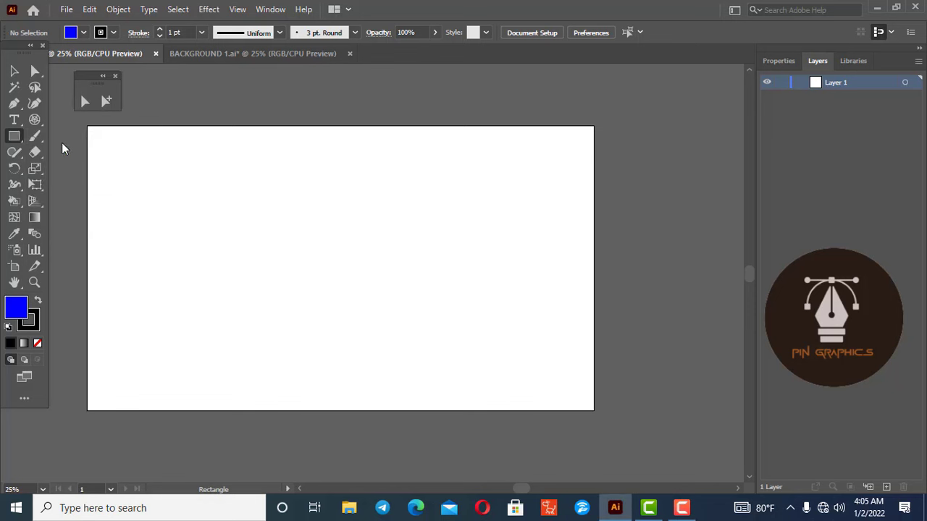
{"action": "left_click_drag", "start_coordinate": [7, 139], "coordinate": [64, 143]}
{"action": "left_click_drag", "start_coordinate": [230, 177], "coordinate": [454, 319]}
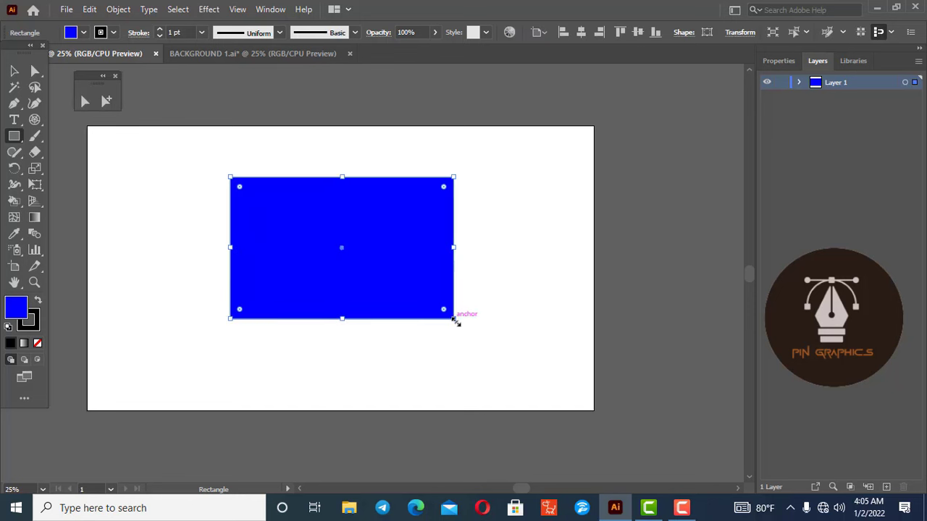
{"action": "left_click", "coordinate": [85, 102]}
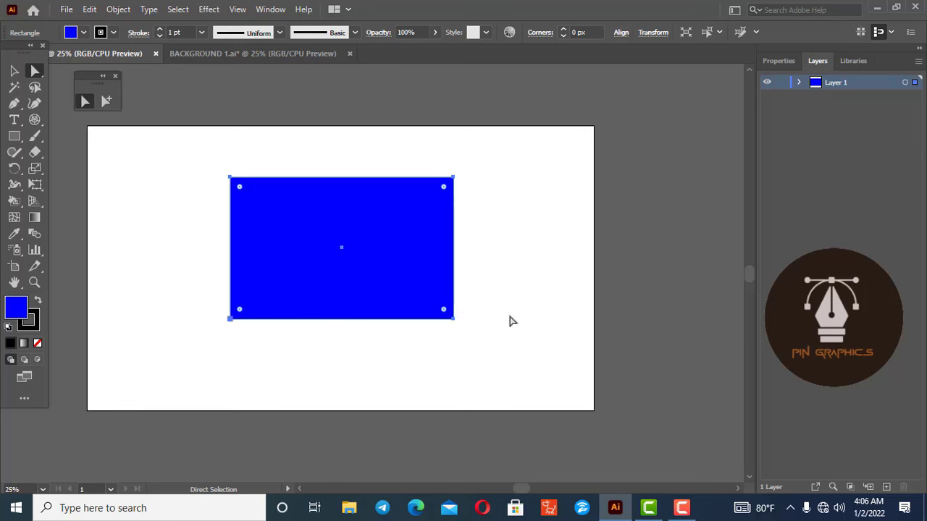
{"action": "left_click", "coordinate": [453, 178]}
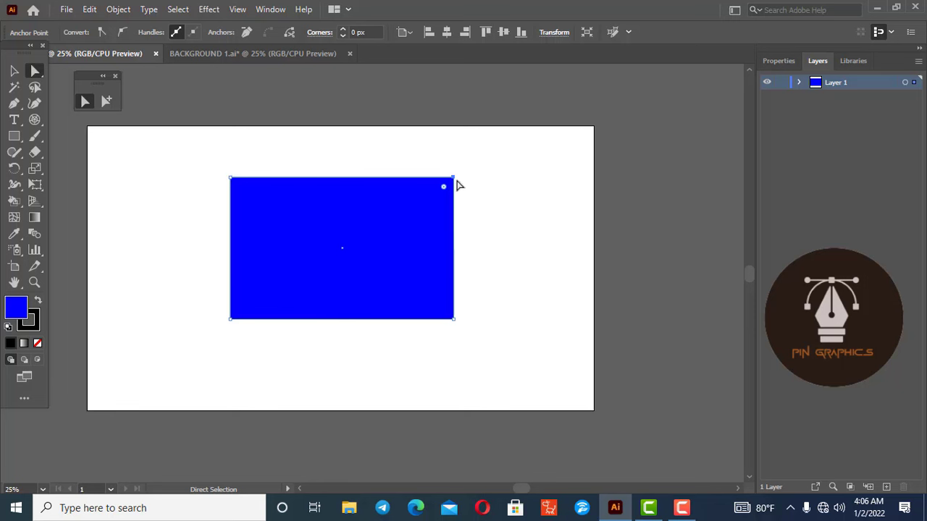
{"action": "mouse_move", "coordinate": [454, 178]}
{"action": "left_mouse_down"}
{"action": "mouse_move", "coordinate": [310, 239]}
{"action": "mouse_move", "coordinate": [424, 176]}
{"action": "mouse_move", "coordinate": [512, 227]}
{"action": "left_mouse_up"}
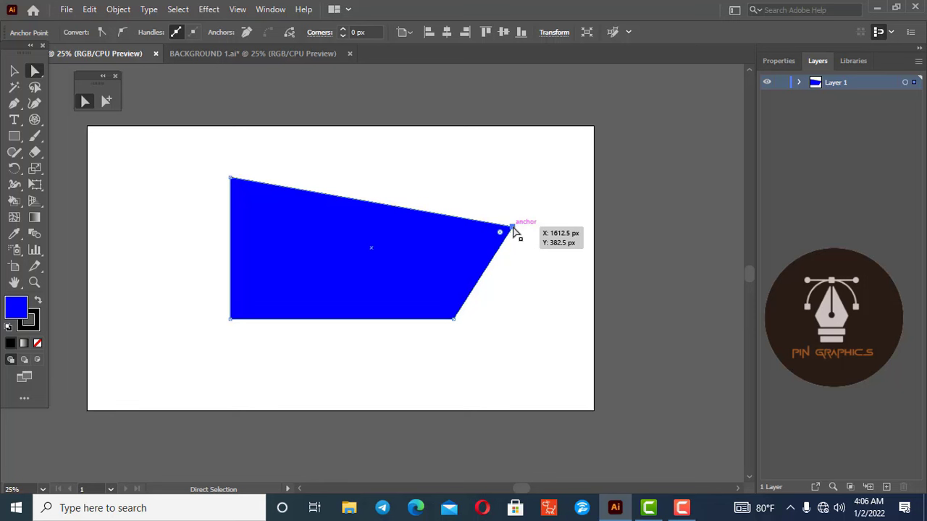
{"action": "left_click_drag", "start_coordinate": [512, 227], "coordinate": [510, 227]}
{"action": "key", "text": "ctrl"}
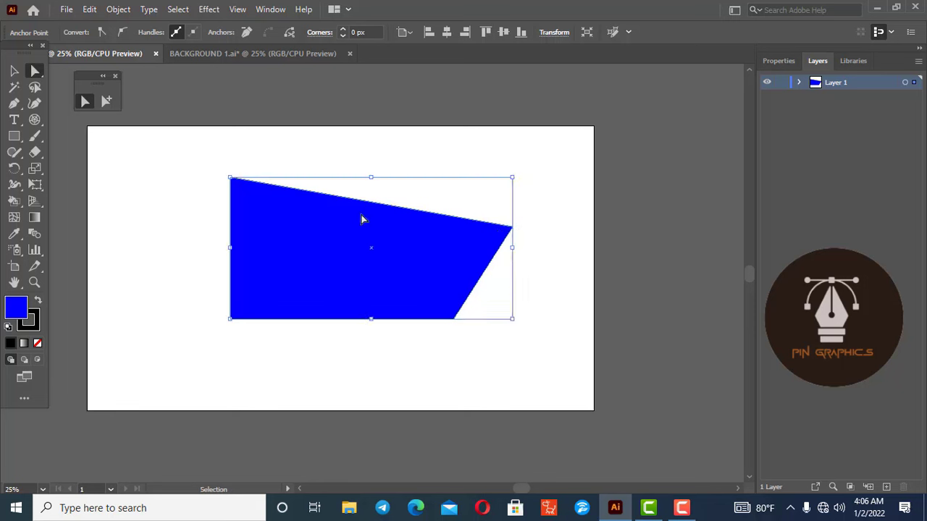
{"action": "key", "text": "ctrl+z"}
{"action": "key", "text": "ctrl+z"}
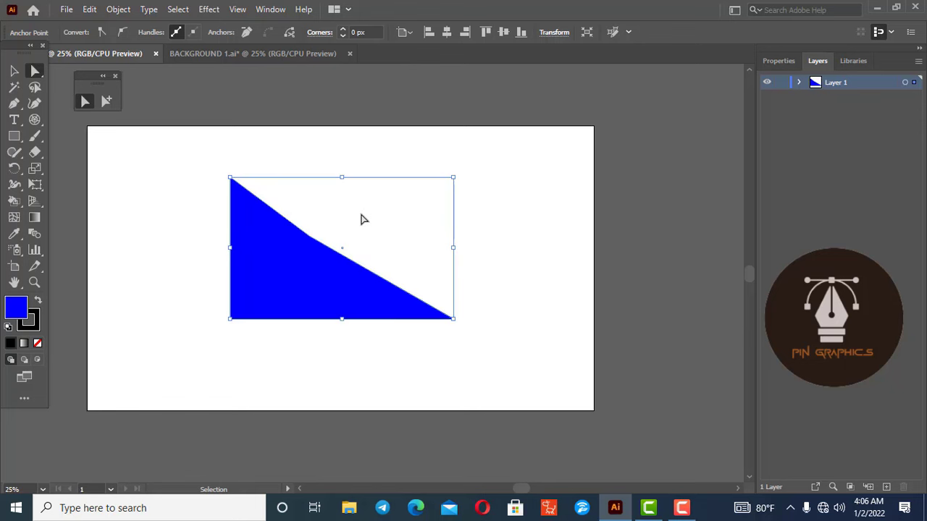
{"action": "key", "text": "ctrl+z"}
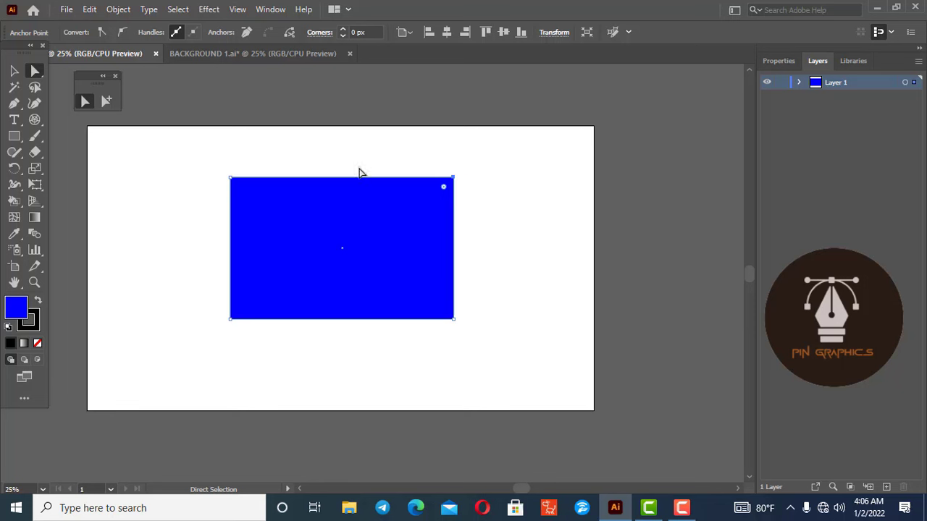
{"action": "left_click_drag", "start_coordinate": [215, 147], "coordinate": [498, 213]}
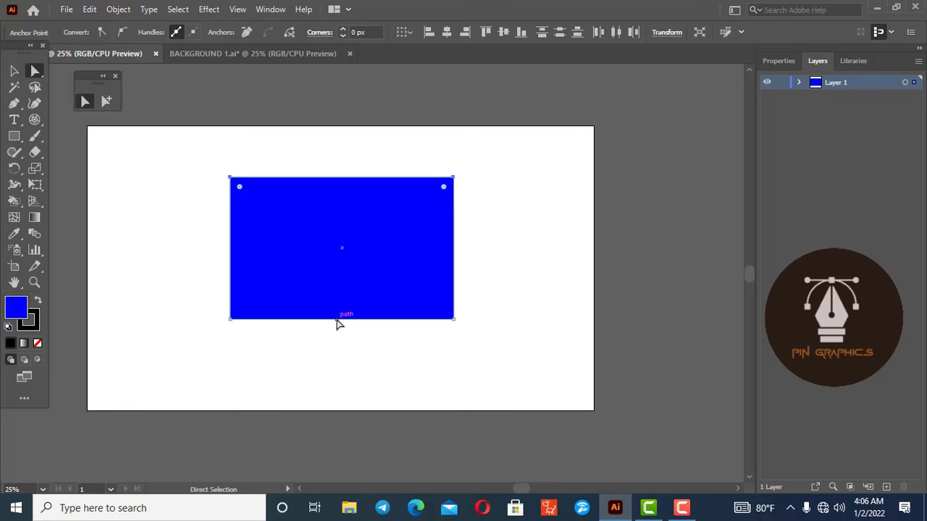
{"action": "left_click", "coordinate": [231, 178]}
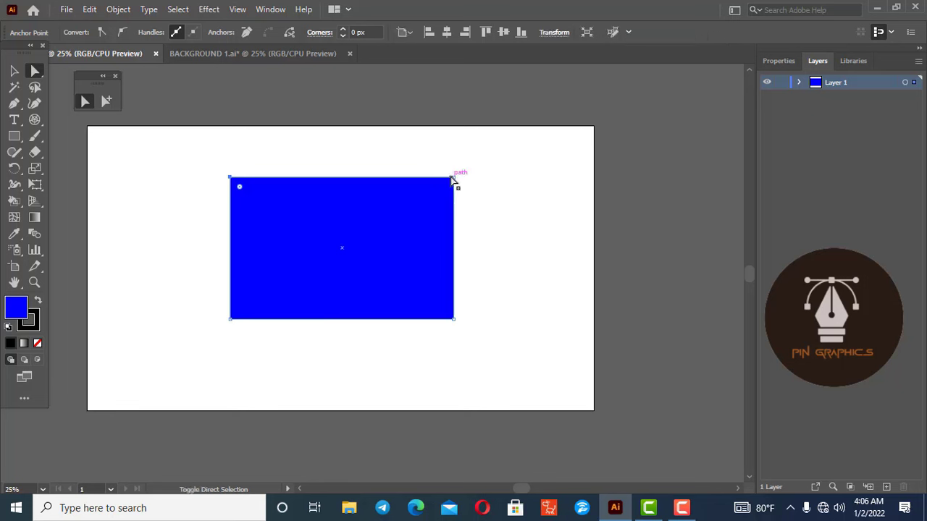
{"action": "left_click", "coordinate": [454, 178], "text": "shift"}
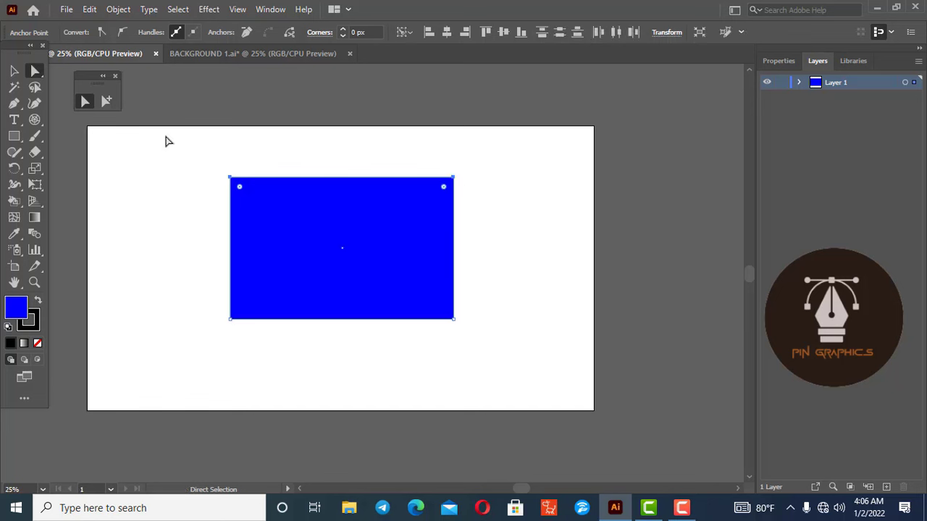
{"action": "left_click_drag", "start_coordinate": [203, 151], "coordinate": [499, 201]}
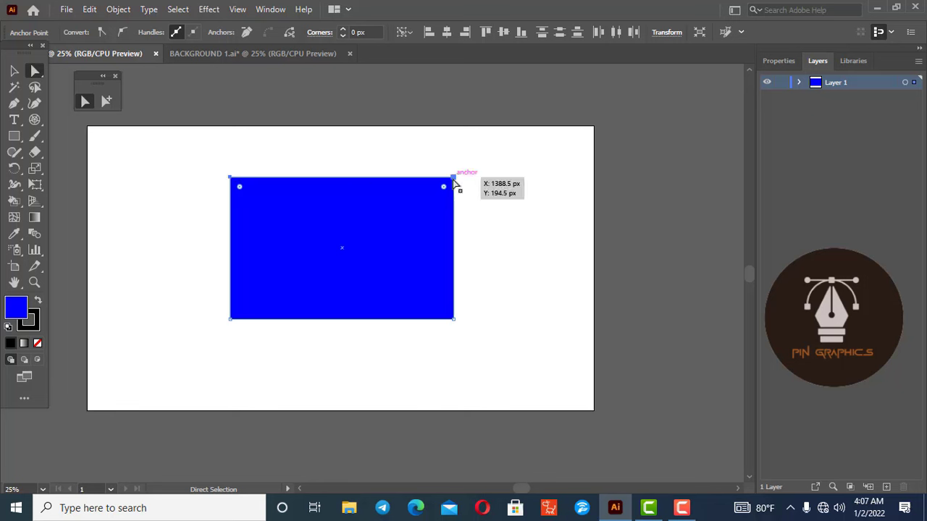
{"action": "mouse_move", "coordinate": [453, 178]}
{"action": "left_mouse_down"}
{"action": "mouse_move", "coordinate": [288, 271]}
{"action": "mouse_move", "coordinate": [410, 176]}
{"action": "mouse_move", "coordinate": [568, 269]}
{"action": "mouse_move", "coordinate": [465, 420]}
{"action": "mouse_move", "coordinate": [312, 317]}
{"action": "mouse_move", "coordinate": [307, 215]}
{"action": "mouse_move", "coordinate": [308, 234]}
{"action": "mouse_move", "coordinate": [323, 240]}
{"action": "mouse_move", "coordinate": [331, 214]}
{"action": "mouse_move", "coordinate": [441, 204]}
{"action": "mouse_move", "coordinate": [523, 165]}
{"action": "left_mouse_up"}
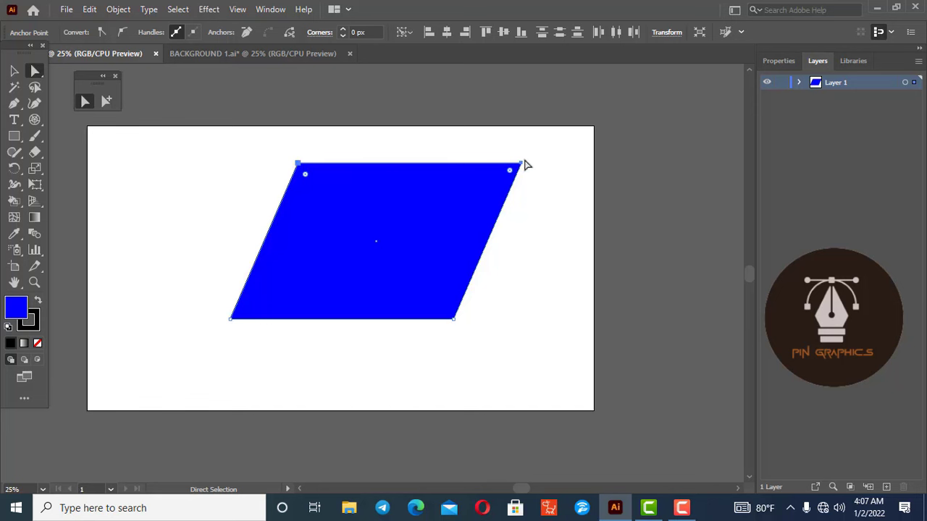
{"action": "key", "text": "ctrl+z"}
{"action": "key", "text": "ctrl+z"}
{"action": "key", "text": "ctrl+z"}
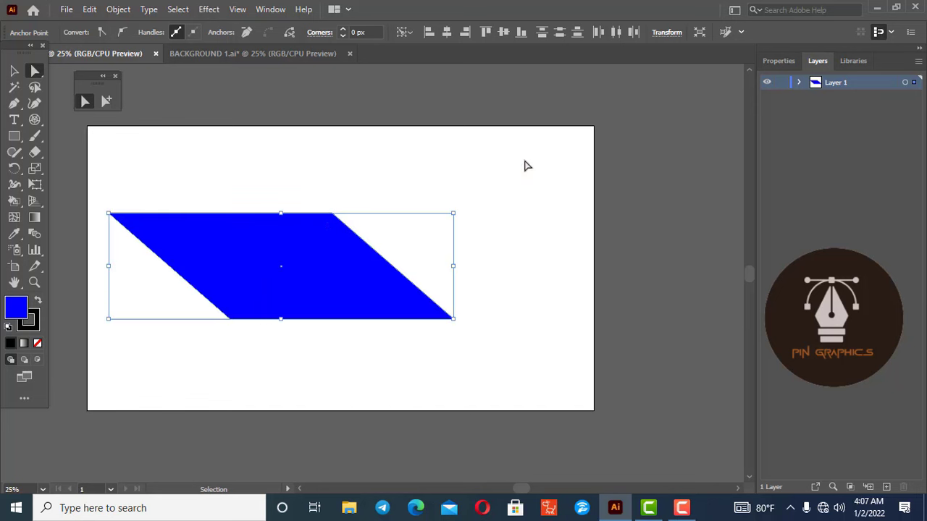
{"action": "key", "text": "ctrl+z"}
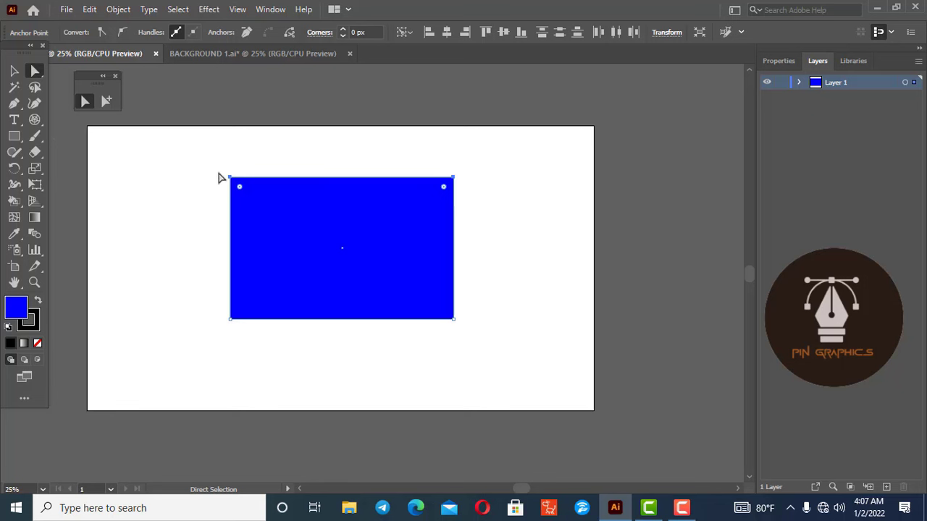
Select the blue rectangle with Group Selection and nudge it slightly left.
{"action": "left_click", "coordinate": [108, 100]}
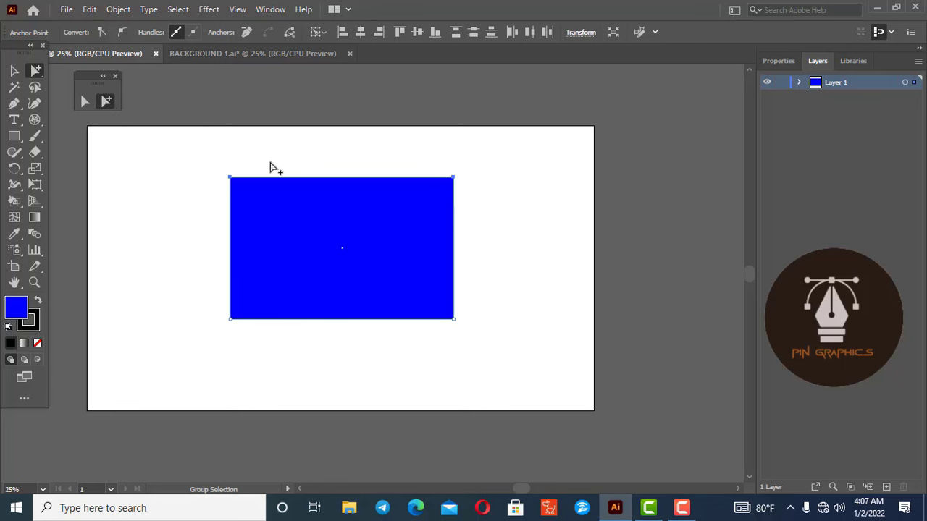
{"action": "left_click", "coordinate": [454, 320]}
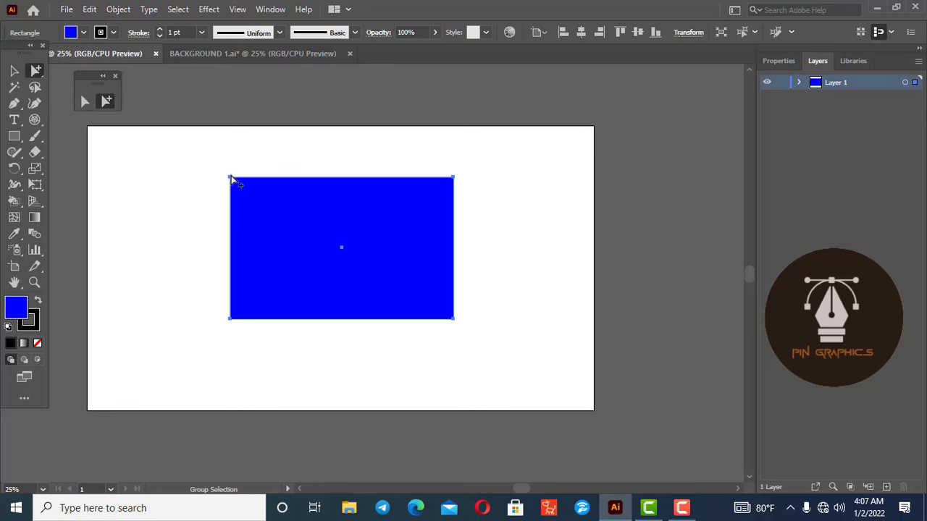
{"action": "left_click", "coordinate": [196, 207]}
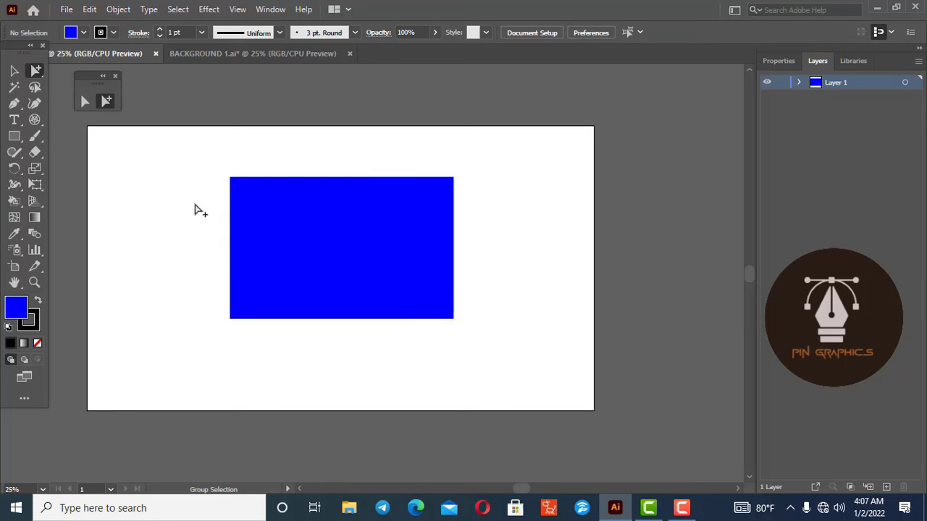
{"action": "left_click", "coordinate": [230, 181]}
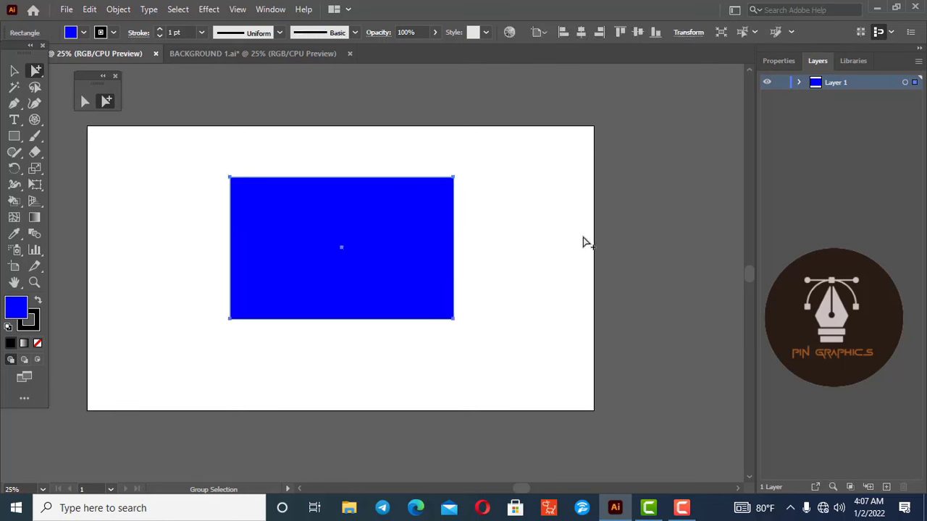
{"action": "mouse_move", "coordinate": [354, 261]}
{"action": "left_mouse_down"}
{"action": "mouse_move", "coordinate": [366, 276]}
{"action": "mouse_move", "coordinate": [339, 267]}
{"action": "left_mouse_up"}
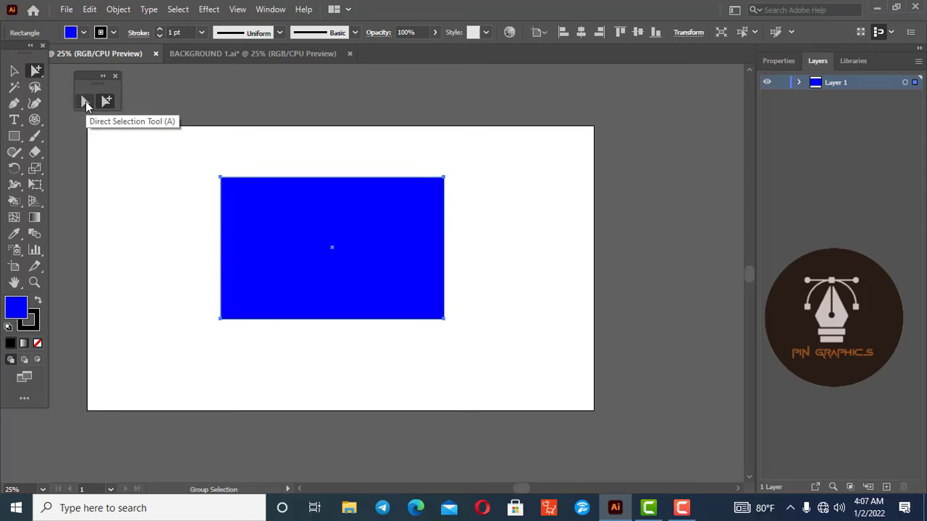
{"action": "left_click", "coordinate": [37, 87]}
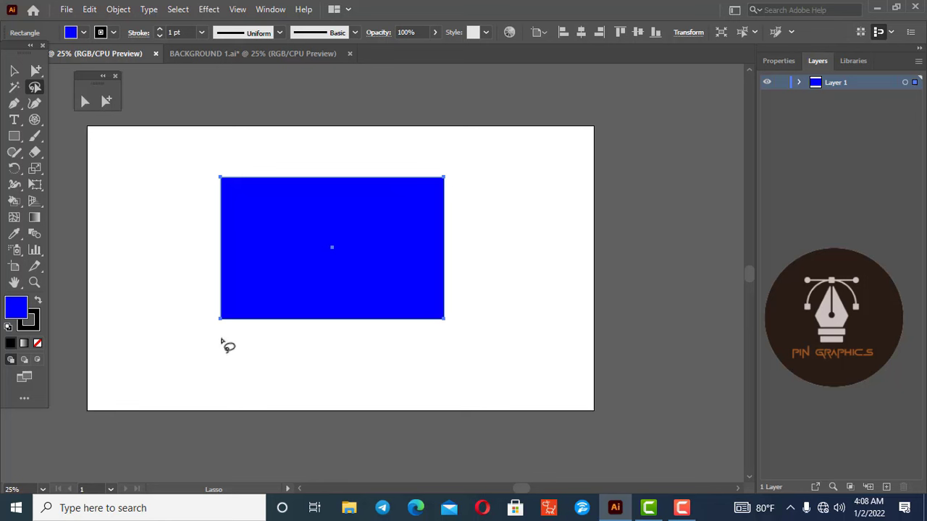
{"action": "mouse_move", "coordinate": [214, 337]}
{"action": "left_mouse_down"}
{"action": "mouse_move", "coordinate": [446, 232]}
{"action": "mouse_move", "coordinate": [482, 179]}
{"action": "mouse_move", "coordinate": [409, 172]}
{"action": "mouse_move", "coordinate": [290, 238]}
{"action": "mouse_move", "coordinate": [213, 294]}
{"action": "mouse_move", "coordinate": [217, 356]}
{"action": "mouse_move", "coordinate": [220, 334]}
{"action": "left_mouse_up"}
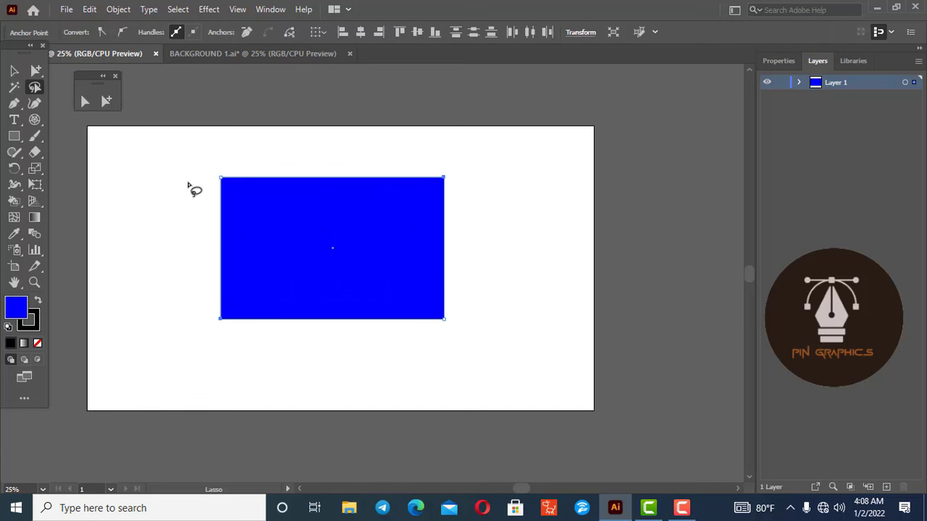
{"action": "mouse_move", "coordinate": [188, 183]}
{"action": "left_mouse_down"}
{"action": "mouse_move", "coordinate": [346, 292]}
{"action": "mouse_move", "coordinate": [471, 341]}
{"action": "mouse_move", "coordinate": [356, 221]}
{"action": "mouse_move", "coordinate": [249, 166]}
{"action": "mouse_move", "coordinate": [192, 199]}
{"action": "left_mouse_up"}
{"action": "mouse_move", "coordinate": [201, 338]}
{"action": "left_mouse_down"}
{"action": "mouse_move", "coordinate": [281, 221]}
{"action": "mouse_move", "coordinate": [430, 151]}
{"action": "mouse_move", "coordinate": [515, 263]}
{"action": "mouse_move", "coordinate": [414, 352]}
{"action": "mouse_move", "coordinate": [245, 351]}
{"action": "mouse_move", "coordinate": [198, 339]}
{"action": "left_mouse_up"}
Try rounding the top-right and bottom-right corners into large arcs, undoing each.
{"action": "left_click", "coordinate": [84, 100]}
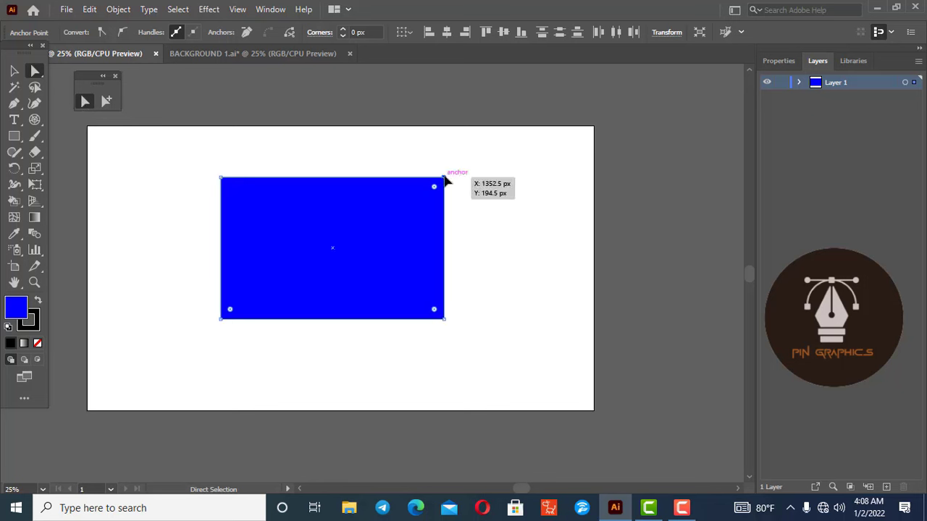
{"action": "left_click", "coordinate": [444, 177]}
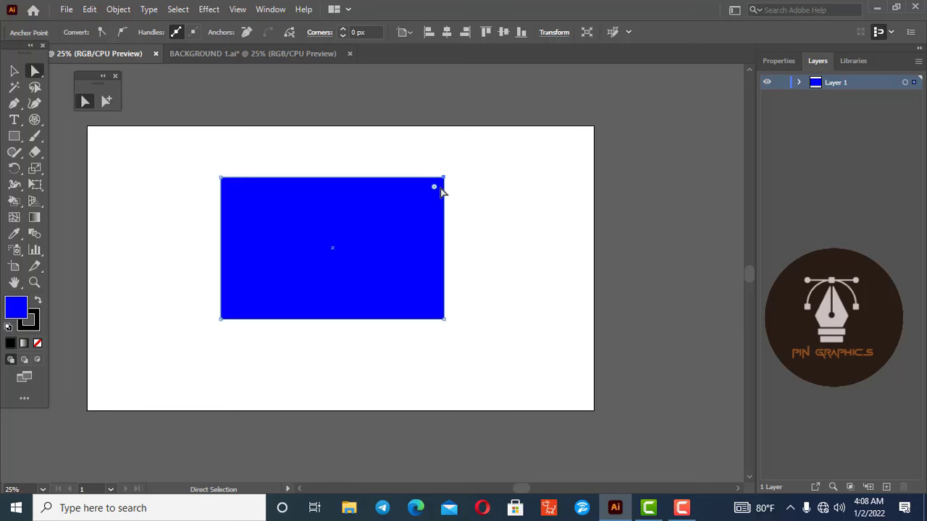
{"action": "left_click", "coordinate": [442, 179]}
{"action": "mouse_move", "coordinate": [433, 189]}
{"action": "left_mouse_down"}
{"action": "mouse_move", "coordinate": [243, 286]}
{"action": "mouse_move", "coordinate": [248, 278]}
{"action": "left_mouse_up"}
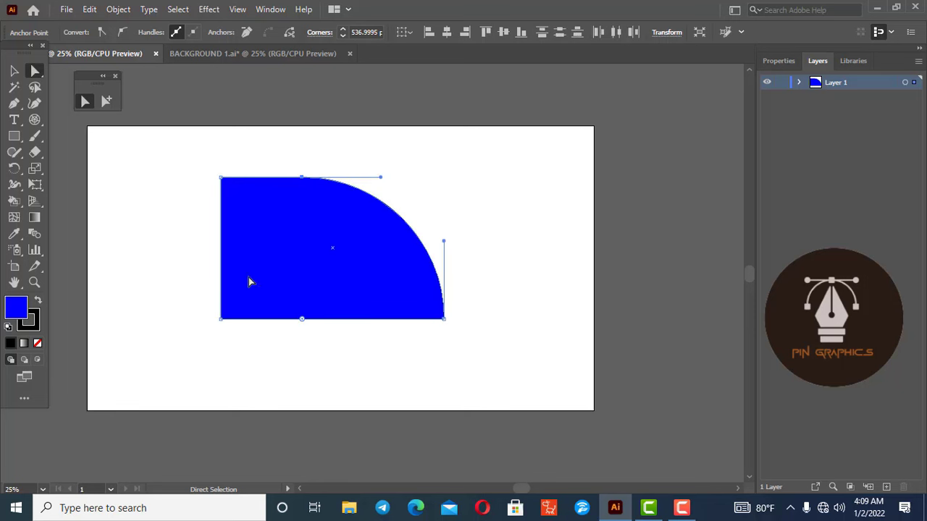
{"action": "key", "text": "ctrl+z"}
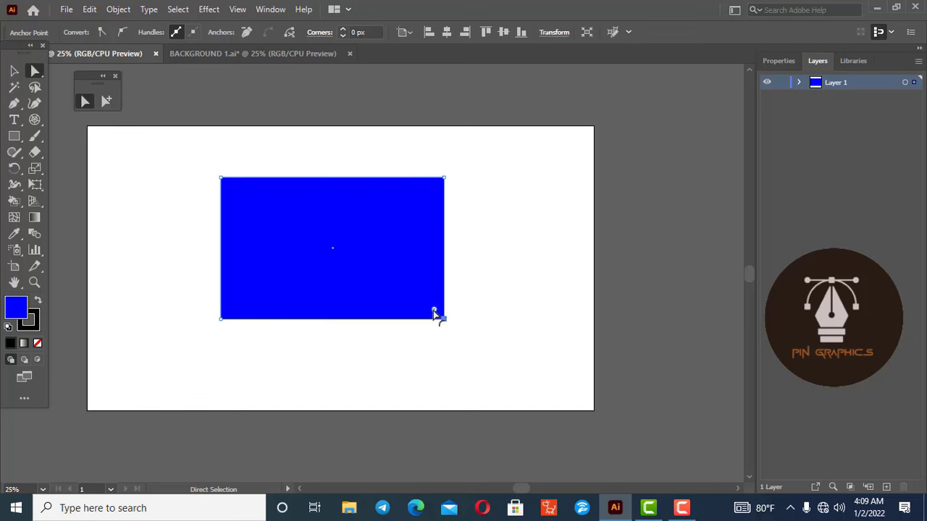
{"action": "left_click_drag", "start_coordinate": [434, 315], "coordinate": [323, 204]}
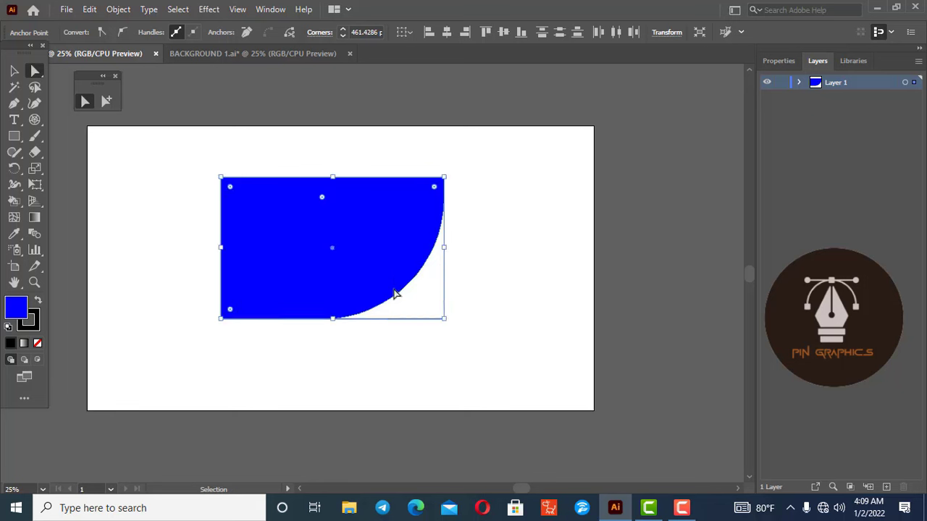
{"action": "key", "text": "ctrl+z"}
Round the rectangle's corners into a full pill shape, then delete it.
{"action": "mouse_move", "coordinate": [478, 164]}
{"action": "left_mouse_down"}
{"action": "mouse_move", "coordinate": [449, 352]}
{"action": "mouse_move", "coordinate": [381, 329]}
{"action": "mouse_move", "coordinate": [436, 192]}
{"action": "mouse_move", "coordinate": [233, 211]}
{"action": "left_mouse_up"}
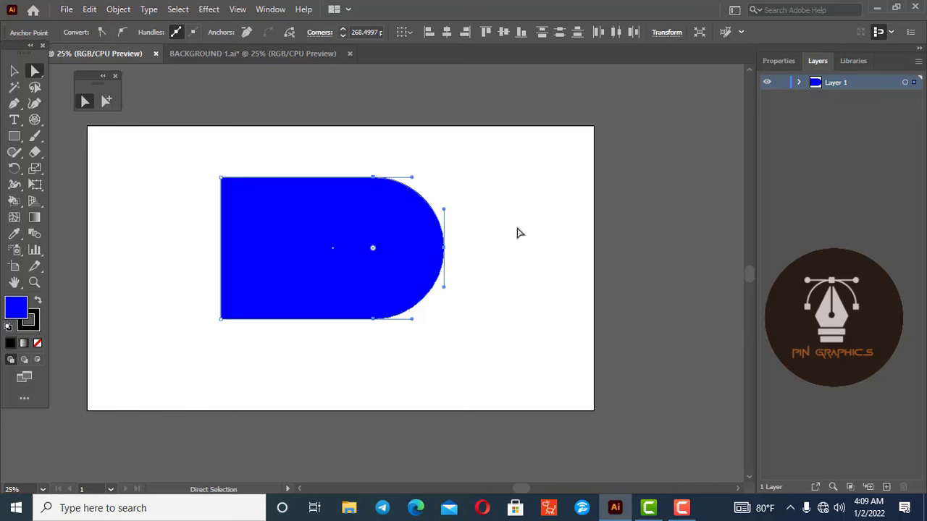
{"action": "left_click_drag", "start_coordinate": [191, 156], "coordinate": [299, 353]}
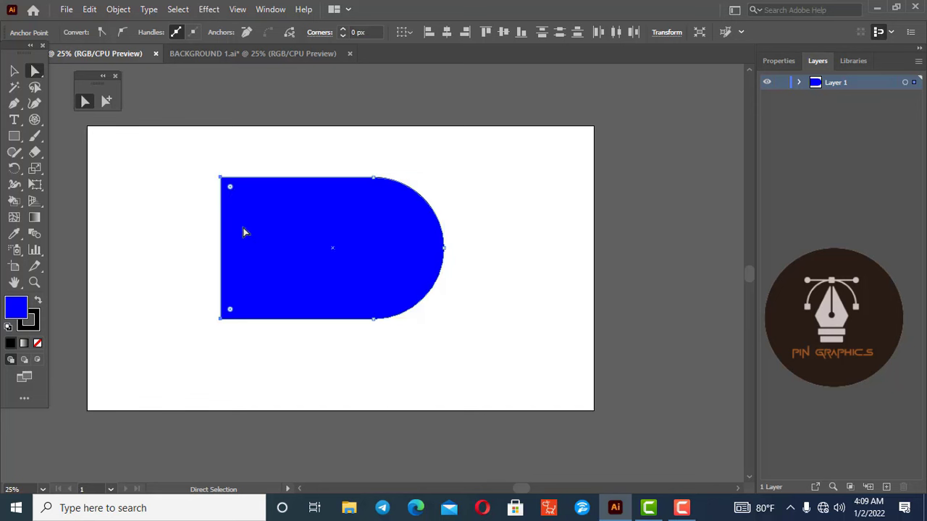
{"action": "mouse_move", "coordinate": [231, 190]}
{"action": "left_mouse_down"}
{"action": "mouse_move", "coordinate": [310, 215]}
{"action": "mouse_move", "coordinate": [445, 238]}
{"action": "left_mouse_up"}
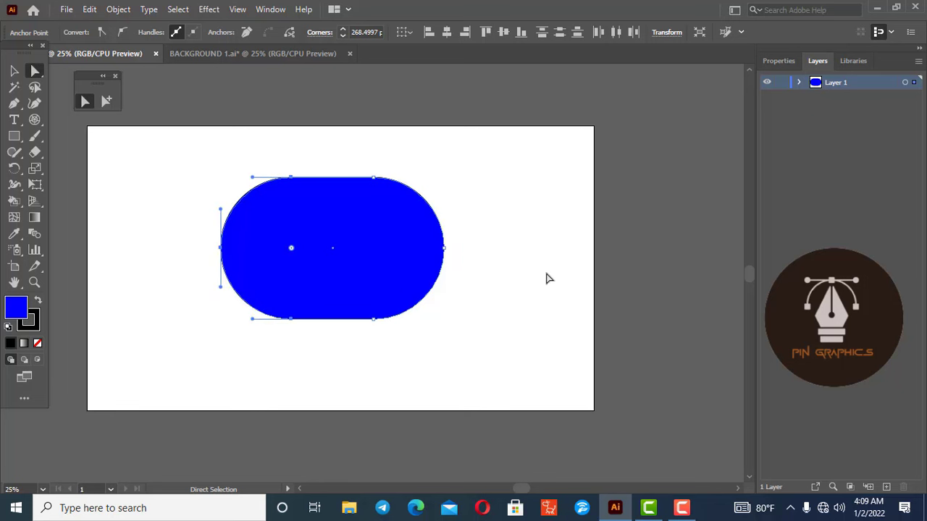
{"action": "left_click", "coordinate": [12, 72]}
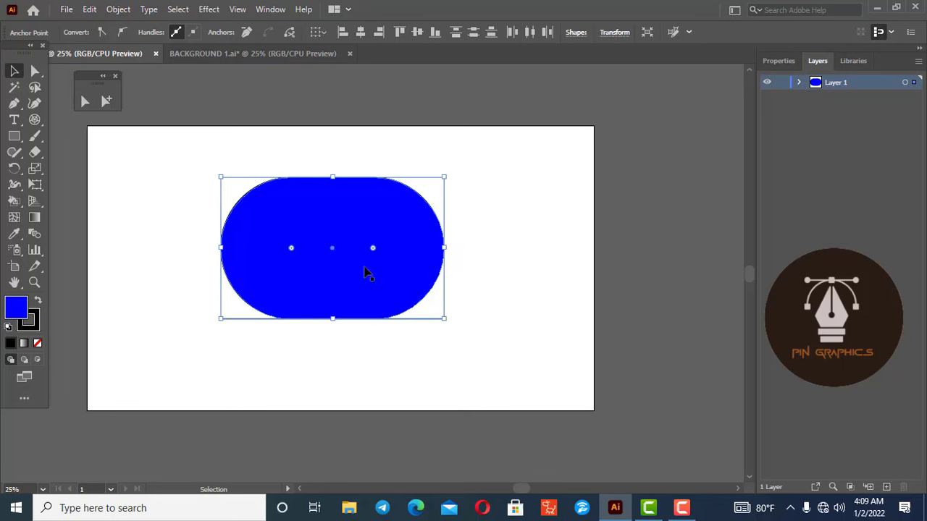
{"action": "key", "text": "Delete"}
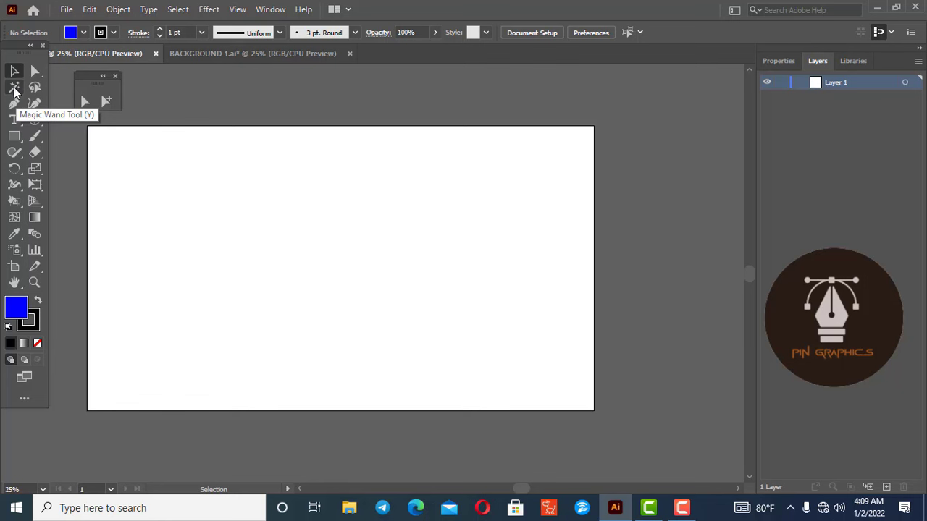
Draw six varied rectangles across the top of the artboard, plus one starting a second row.
{"action": "left_click", "coordinate": [15, 136]}
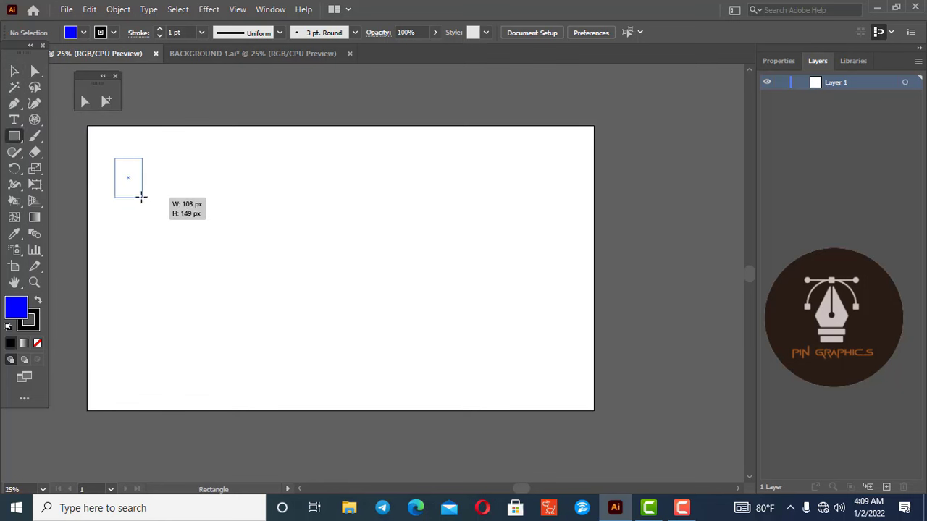
{"action": "left_click_drag", "start_coordinate": [114, 158], "coordinate": [158, 212]}
{"action": "left_click_drag", "start_coordinate": [187, 160], "coordinate": [242, 213]}
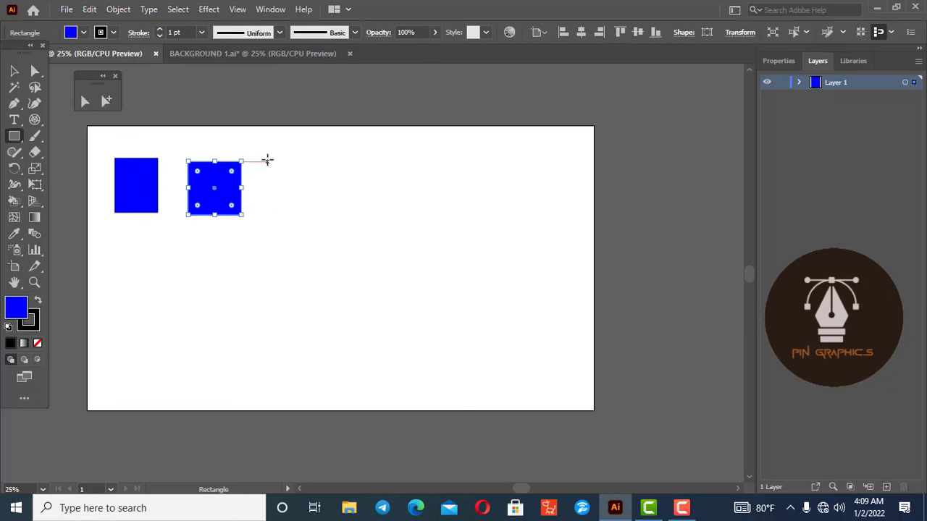
{"action": "left_click_drag", "start_coordinate": [267, 158], "coordinate": [320, 207]}
{"action": "left_click_drag", "start_coordinate": [356, 152], "coordinate": [394, 202]}
{"action": "left_click_drag", "start_coordinate": [426, 156], "coordinate": [465, 194]}
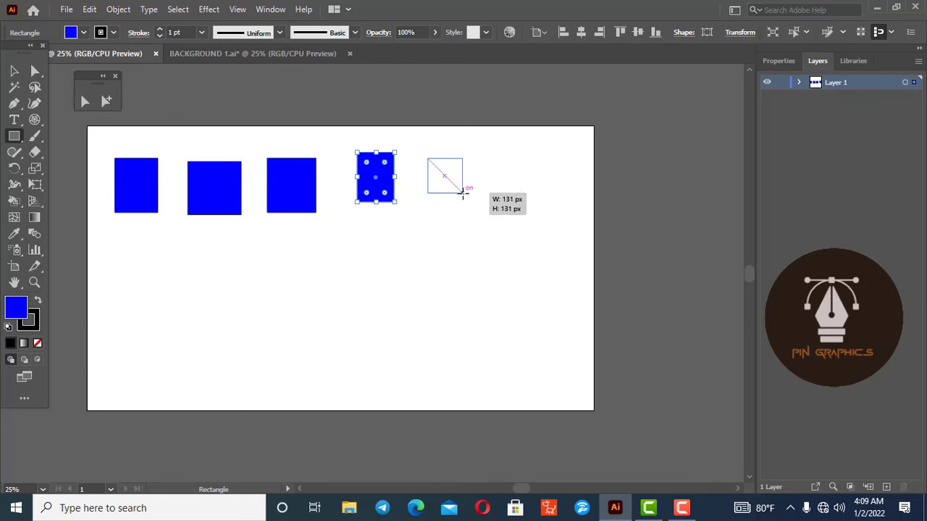
{"action": "left_click_drag", "start_coordinate": [521, 151], "coordinate": [552, 194]}
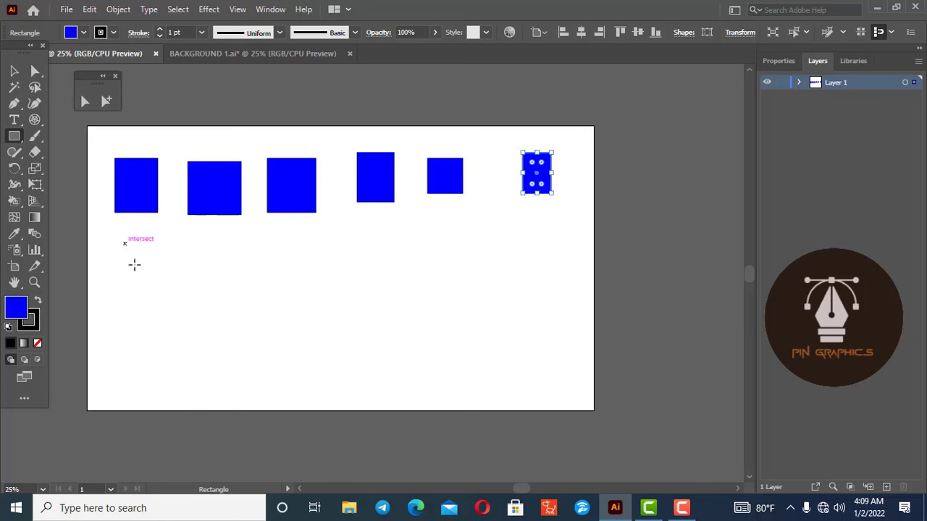
{"action": "left_click_drag", "start_coordinate": [125, 244], "coordinate": [174, 288]}
Draw a blue ellipse and a star in the second row, moving the star into place.
{"action": "left_click", "coordinate": [13, 136]}
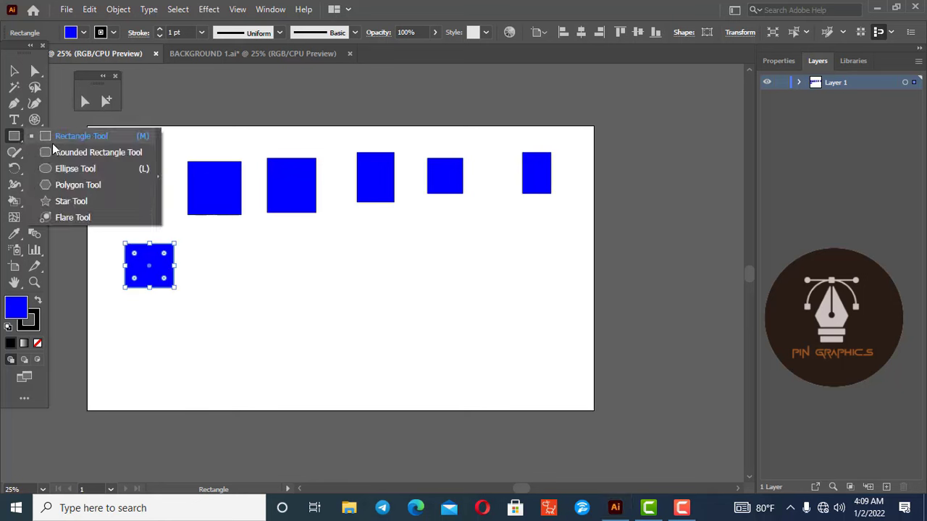
{"action": "left_click", "coordinate": [59, 167]}
{"action": "left_click_drag", "start_coordinate": [229, 251], "coordinate": [273, 297]}
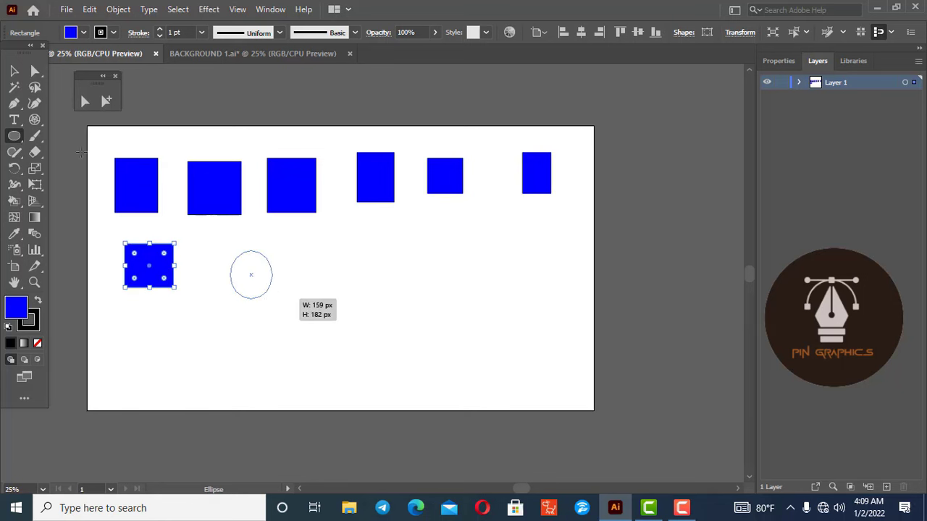
{"action": "left_click", "coordinate": [13, 136]}
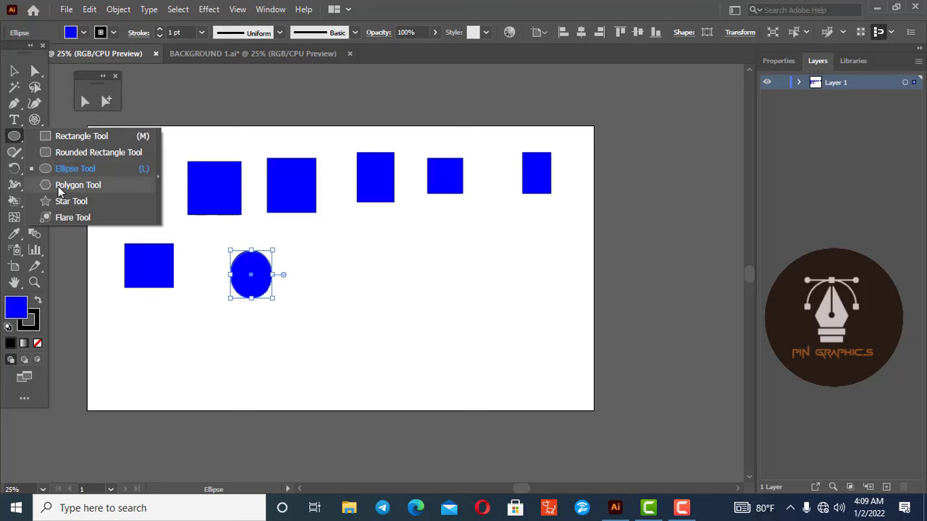
{"action": "left_click", "coordinate": [58, 197]}
{"action": "left_click_drag", "start_coordinate": [317, 240], "coordinate": [347, 276]}
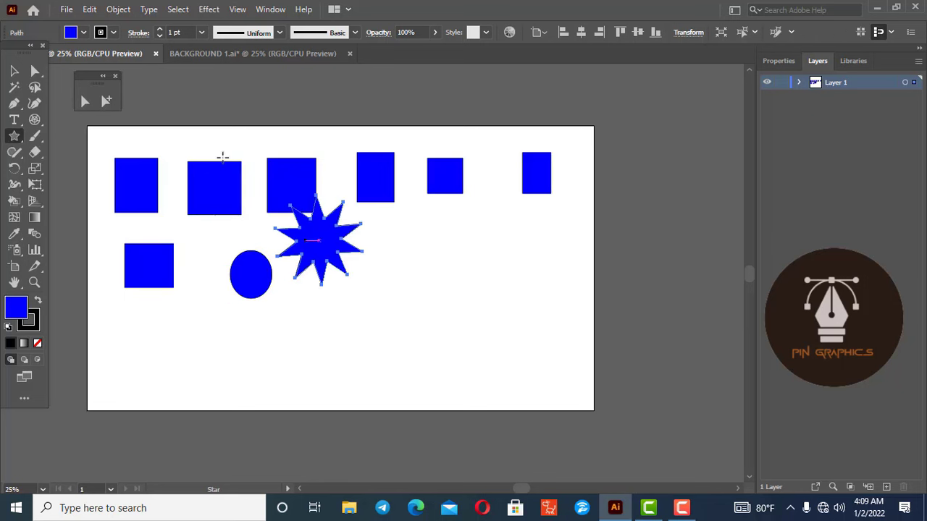
{"action": "left_click", "coordinate": [14, 70]}
{"action": "left_click_drag", "start_coordinate": [437, 282], "coordinate": [109, 180]}
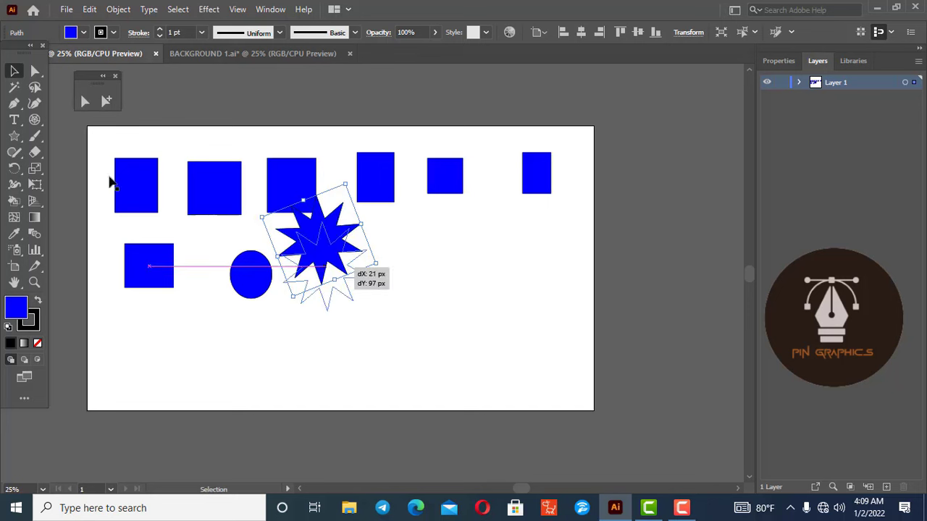
Add a polygon, a small square and a tall rectangle to finish the second row.
{"action": "left_click", "coordinate": [16, 139]}
{"action": "right_click", "coordinate": [18, 143]}
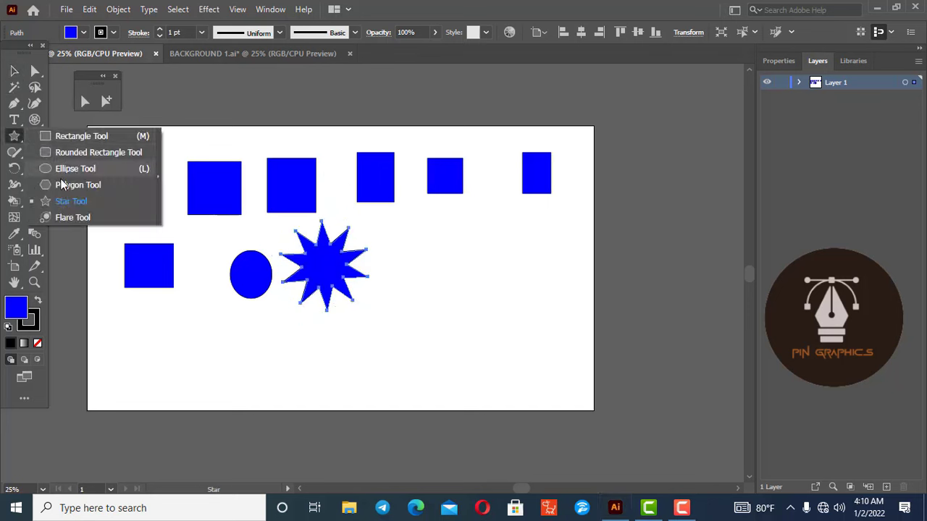
{"action": "left_click", "coordinate": [77, 184]}
{"action": "mouse_move", "coordinate": [414, 231]}
{"action": "left_mouse_down"}
{"action": "mouse_move", "coordinate": [432, 254]}
{"action": "mouse_move", "coordinate": [391, 207]}
{"action": "left_mouse_up"}
{"action": "key", "text": "v"}
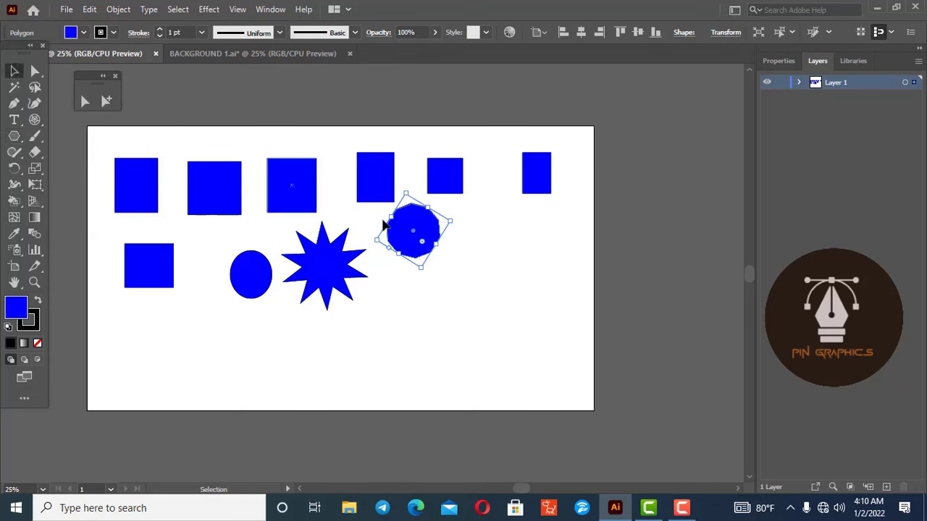
{"action": "left_click_drag", "start_coordinate": [409, 239], "coordinate": [413, 273]}
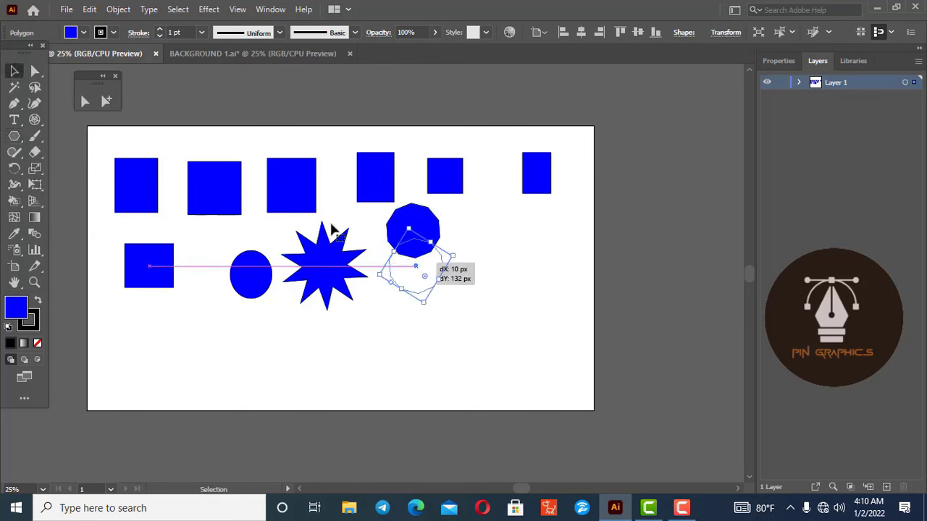
{"action": "left_click", "coordinate": [20, 142]}
{"action": "left_click", "coordinate": [72, 133]}
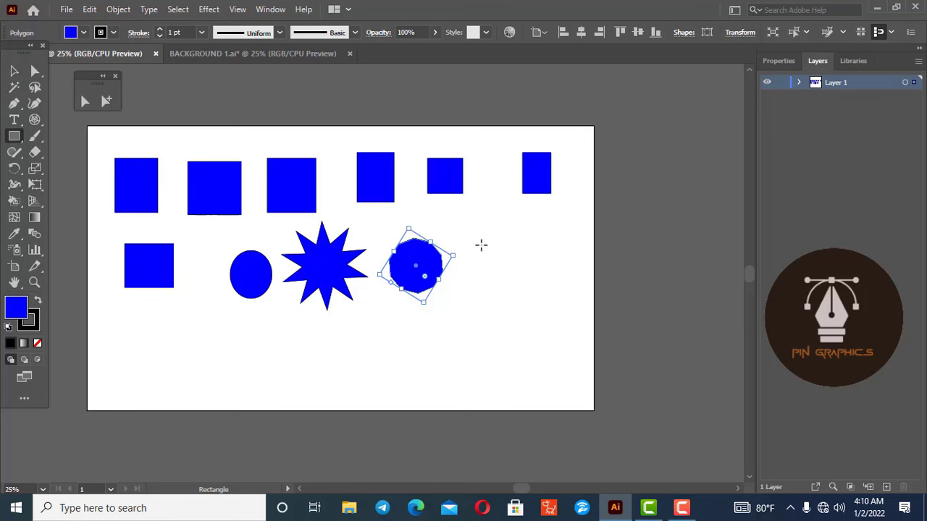
{"action": "mouse_move", "coordinate": [476, 237]}
{"action": "left_mouse_down"}
{"action": "mouse_move", "coordinate": [528, 258]}
{"action": "mouse_move", "coordinate": [507, 267]}
{"action": "left_mouse_up"}
{"action": "mouse_move", "coordinate": [529, 233]}
{"action": "left_mouse_down"}
{"action": "mouse_move", "coordinate": [543, 275]}
{"action": "mouse_move", "coordinate": [559, 279]}
{"action": "left_mouse_up"}
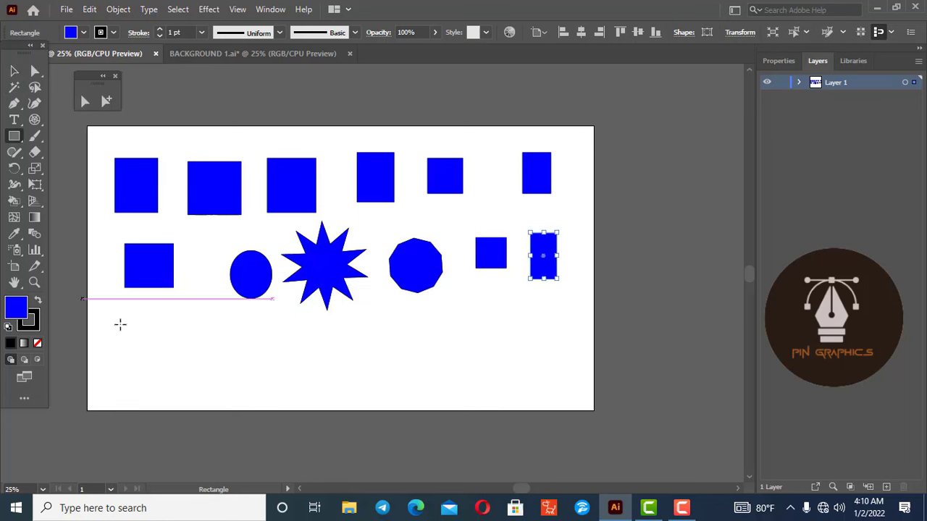
Draw a third row of rectangles across the artboard, then deselect all shapes.
{"action": "left_click_drag", "start_coordinate": [127, 311], "coordinate": [167, 355]}
{"action": "left_click_drag", "start_coordinate": [194, 321], "coordinate": [257, 365]}
{"action": "mouse_move", "coordinate": [282, 322]}
{"action": "left_mouse_down"}
{"action": "mouse_move", "coordinate": [319, 357]}
{"action": "mouse_move", "coordinate": [342, 359]}
{"action": "left_mouse_up"}
{"action": "left_click_drag", "start_coordinate": [385, 320], "coordinate": [455, 364]}
{"action": "left_click_drag", "start_coordinate": [473, 318], "coordinate": [531, 355]}
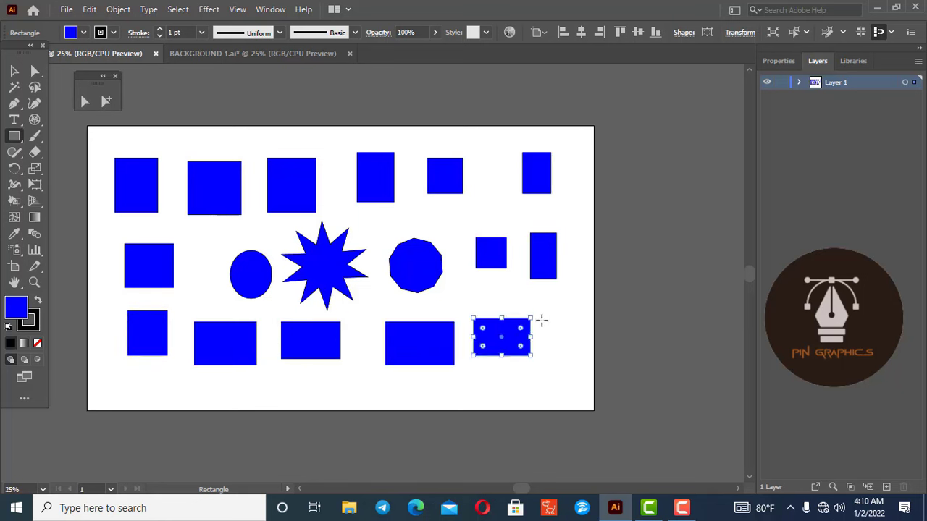
{"action": "left_click_drag", "start_coordinate": [547, 307], "coordinate": [594, 345]}
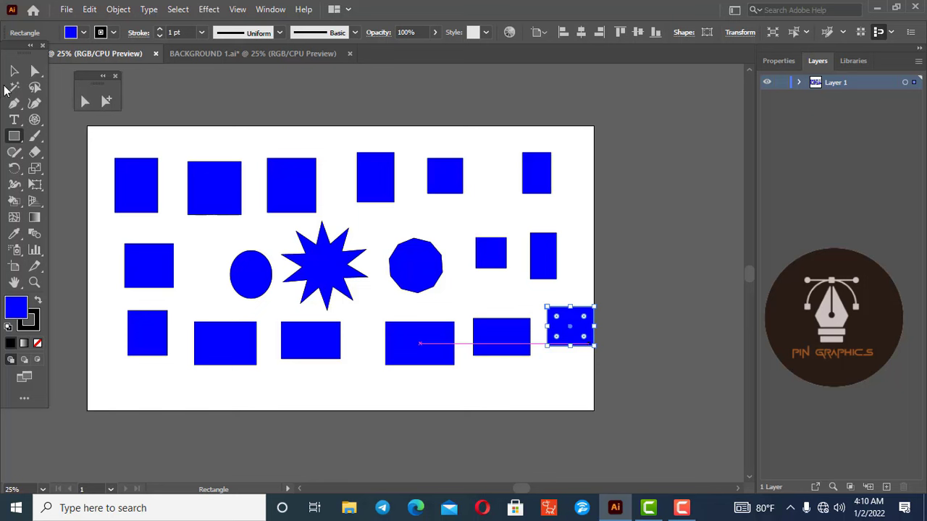
{"action": "left_click", "coordinate": [13, 71]}
{"action": "left_click", "coordinate": [374, 136]}
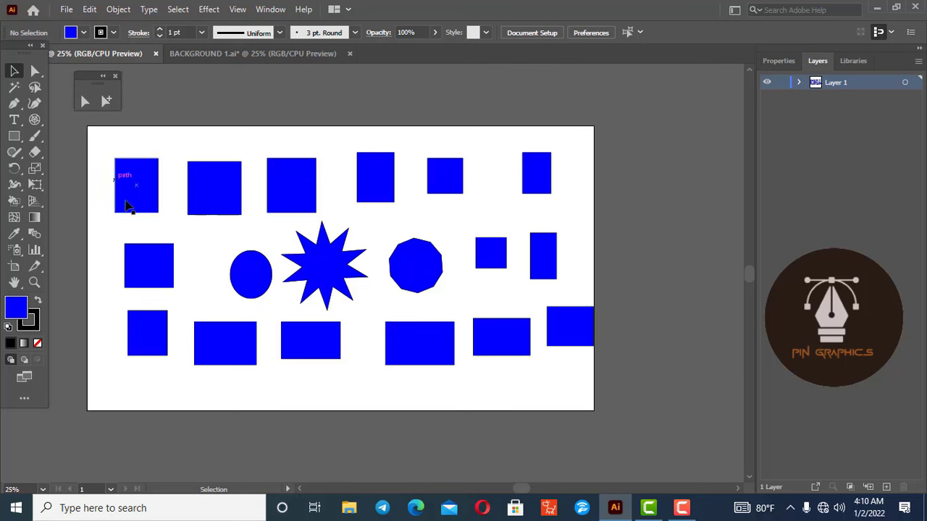
Select the top-left blue rectangle and close the floating tear-off tool panel.
{"action": "left_click", "coordinate": [128, 207]}
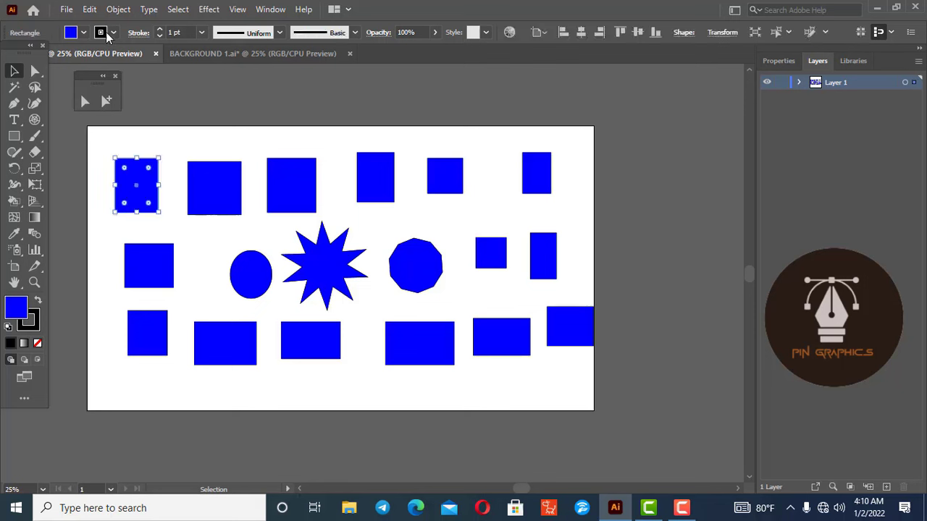
{"action": "left_click", "coordinate": [116, 76]}
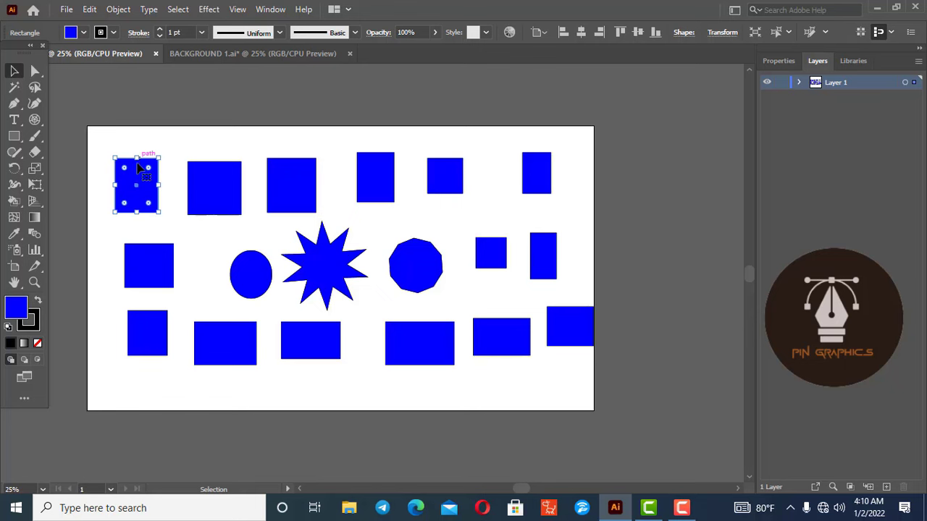
Zoom to 100% on the top-left blue rectangle and reselect it as a whole object.
{"action": "scroll", "coordinate": [125, 187], "scroll_direction": "up", "scroll_amount": 1}
{"action": "scroll", "coordinate": [125, 187], "scroll_direction": "up", "scroll_amount": 1}
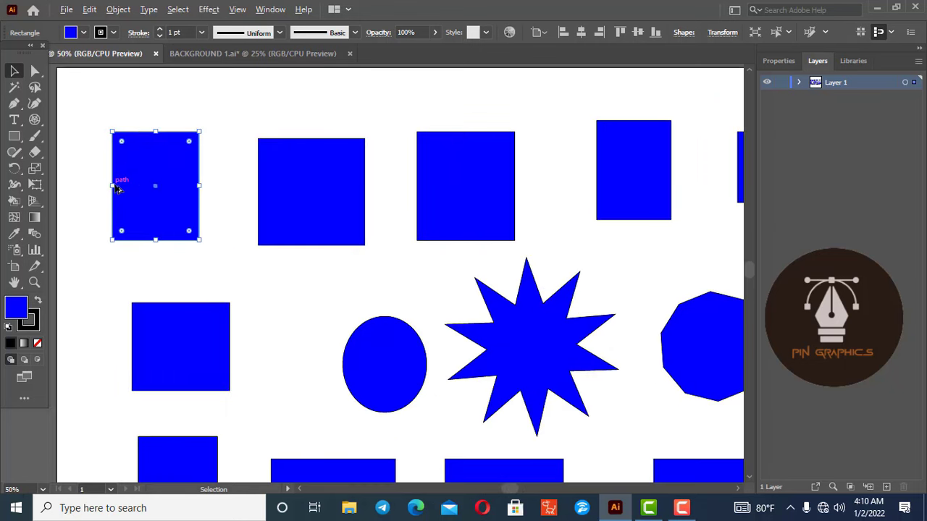
{"action": "scroll", "coordinate": [124, 187], "scroll_direction": "up", "scroll_amount": 1}
{"action": "scroll", "coordinate": [124, 187], "scroll_direction": "up", "scroll_amount": 1}
{"action": "scroll", "coordinate": [129, 191], "scroll_direction": "up", "scroll_amount": 1}
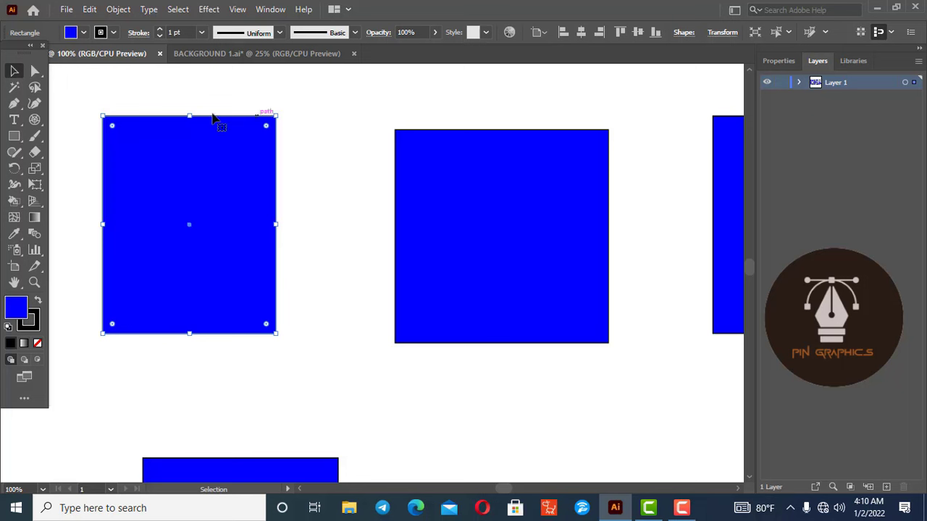
{"action": "left_click", "coordinate": [116, 368]}
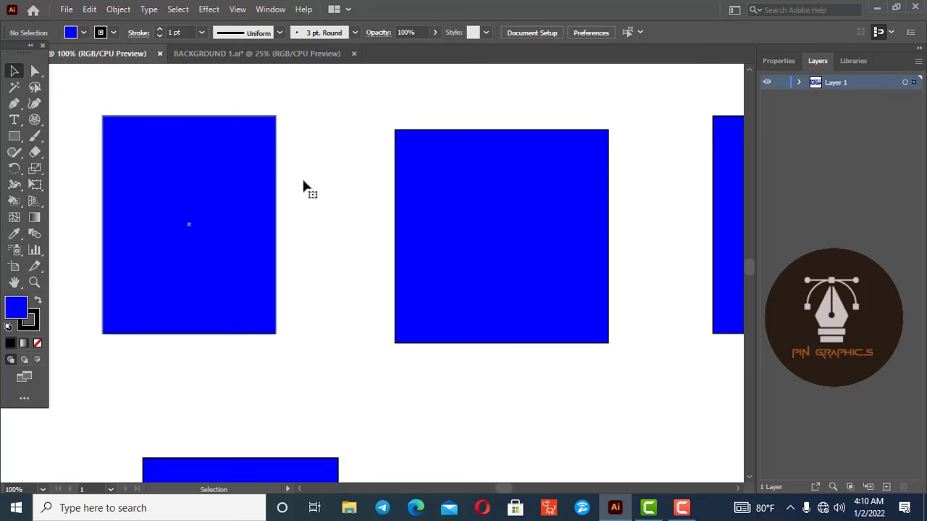
{"action": "left_click", "coordinate": [269, 165]}
{"action": "left_click", "coordinate": [280, 175]}
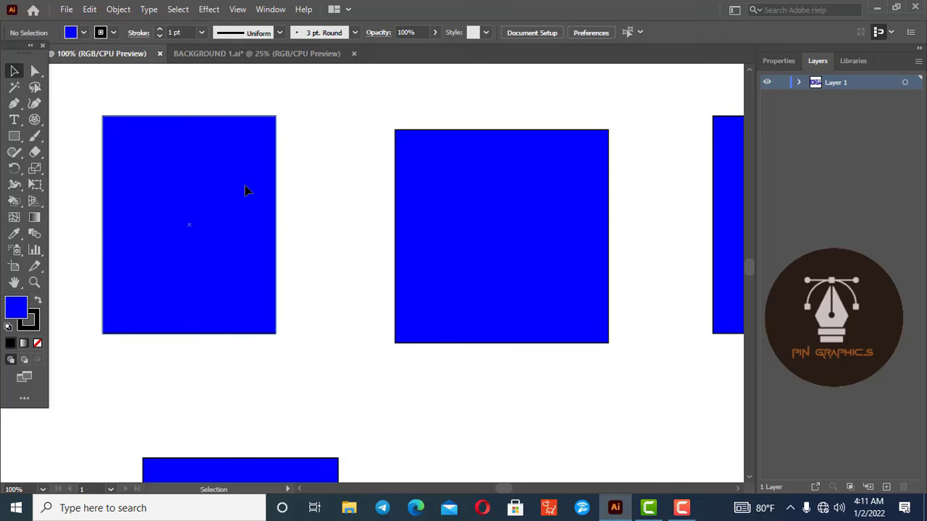
{"action": "left_click", "coordinate": [176, 205]}
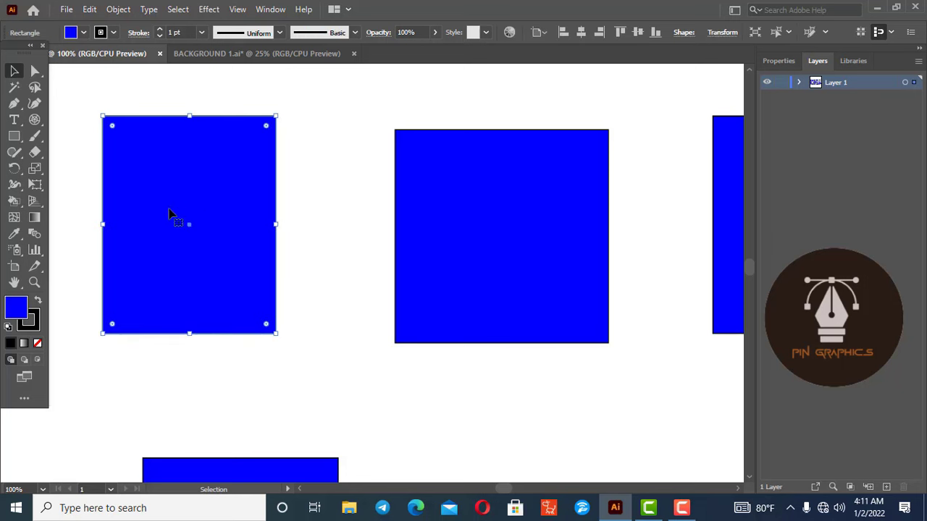
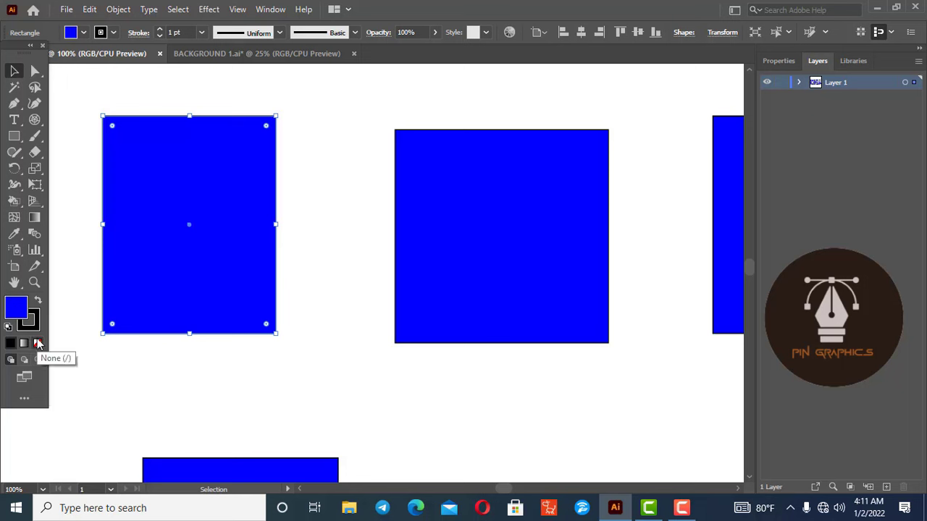
Remove the left rectangle's blue fill and give it a magenta fill in the Color Picker.
{"action": "left_click", "coordinate": [39, 344]}
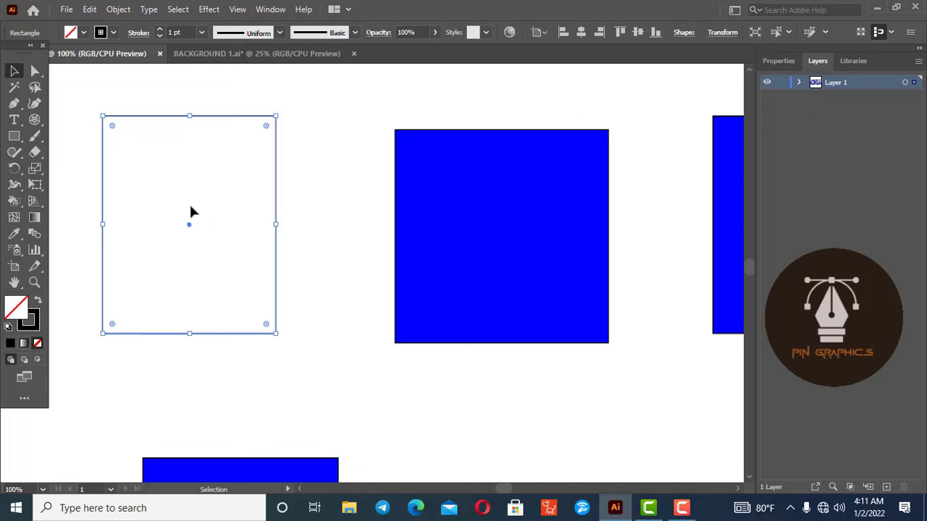
{"action": "double_click", "coordinate": [16, 310]}
{"action": "left_click", "coordinate": [732, 200]}
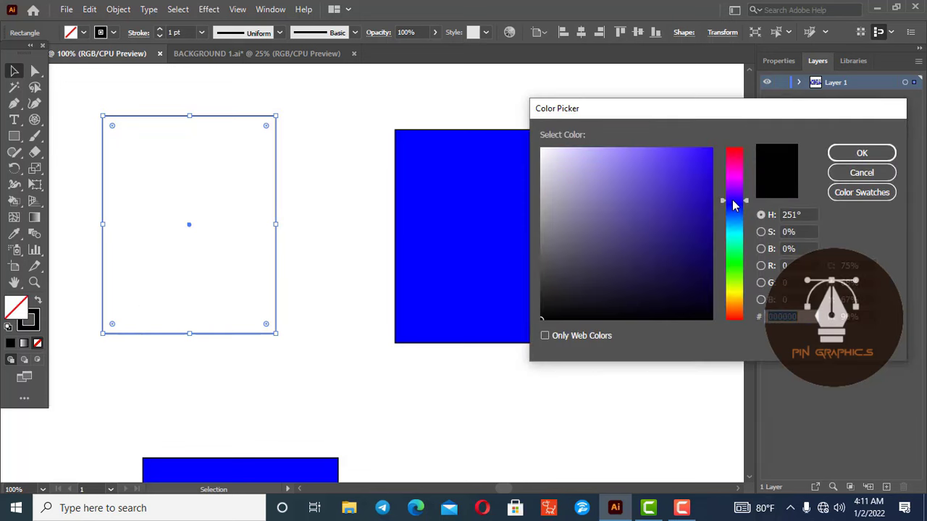
{"action": "left_click", "coordinate": [695, 161]}
{"action": "left_click", "coordinate": [734, 171]}
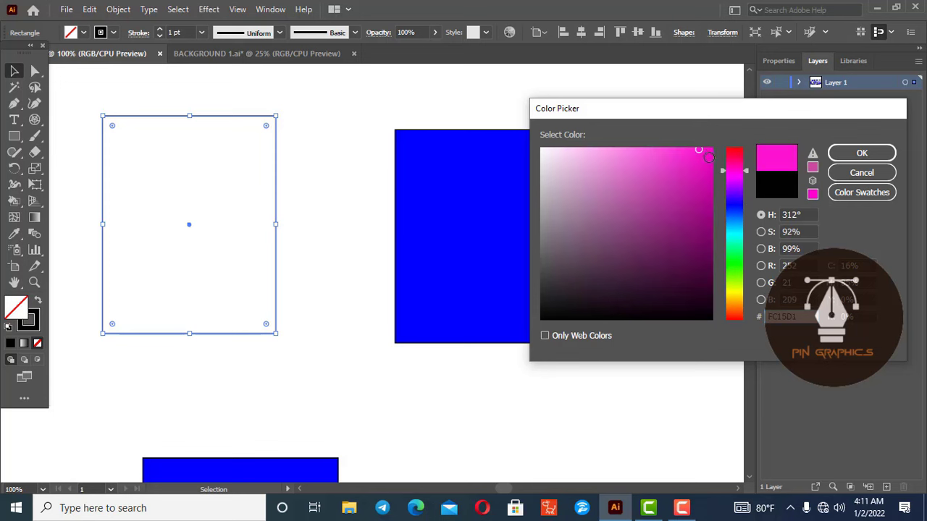
{"action": "left_click", "coordinate": [858, 153]}
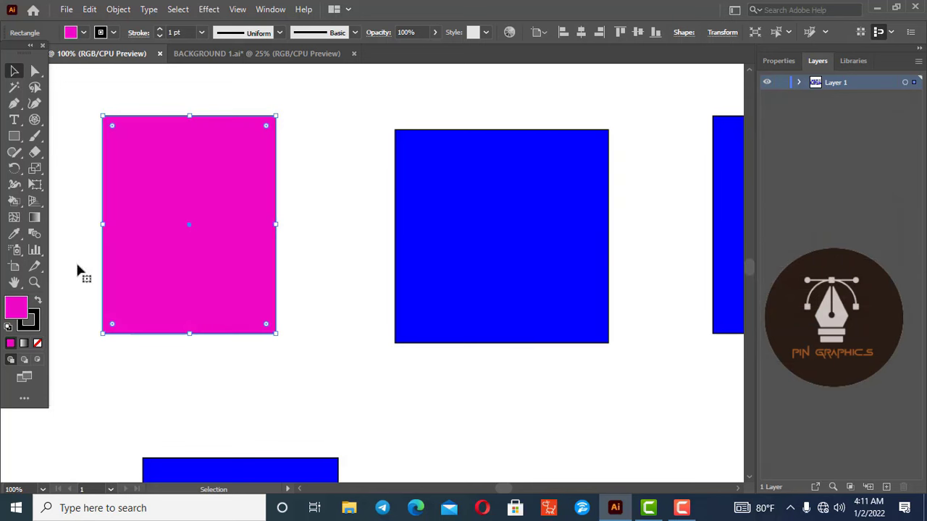
Change the rectangle's fill from magenta to a saturated bright yellow in the Color Picker.
{"action": "double_click", "coordinate": [16, 309]}
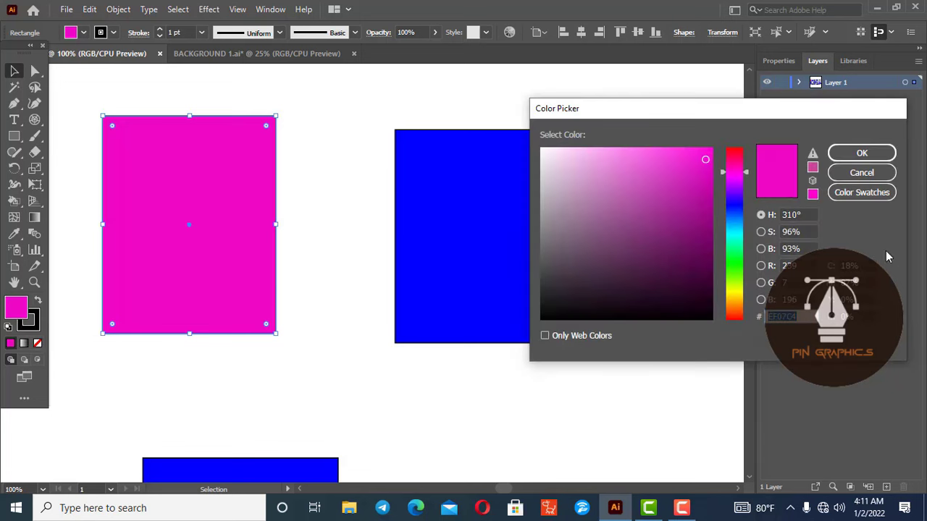
{"action": "left_click_drag", "start_coordinate": [736, 288], "coordinate": [736, 292]}
{"action": "left_click", "coordinate": [693, 157]}
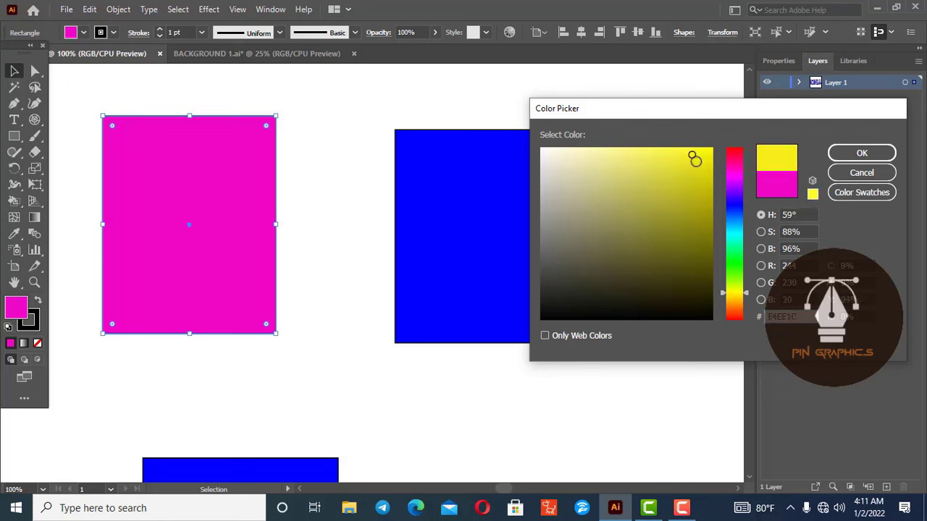
{"action": "mouse_move", "coordinate": [693, 157]}
{"action": "left_mouse_down"}
{"action": "mouse_move", "coordinate": [688, 220]}
{"action": "mouse_move", "coordinate": [692, 167]}
{"action": "left_mouse_up"}
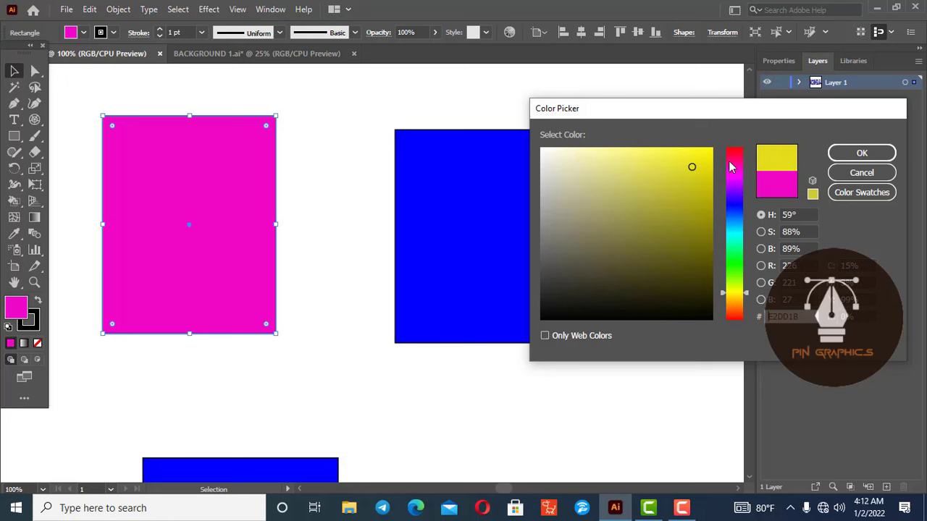
{"action": "left_click_drag", "start_coordinate": [697, 182], "coordinate": [704, 162]}
{"action": "left_click_drag", "start_coordinate": [707, 179], "coordinate": [705, 158]}
{"action": "left_click", "coordinate": [864, 151]}
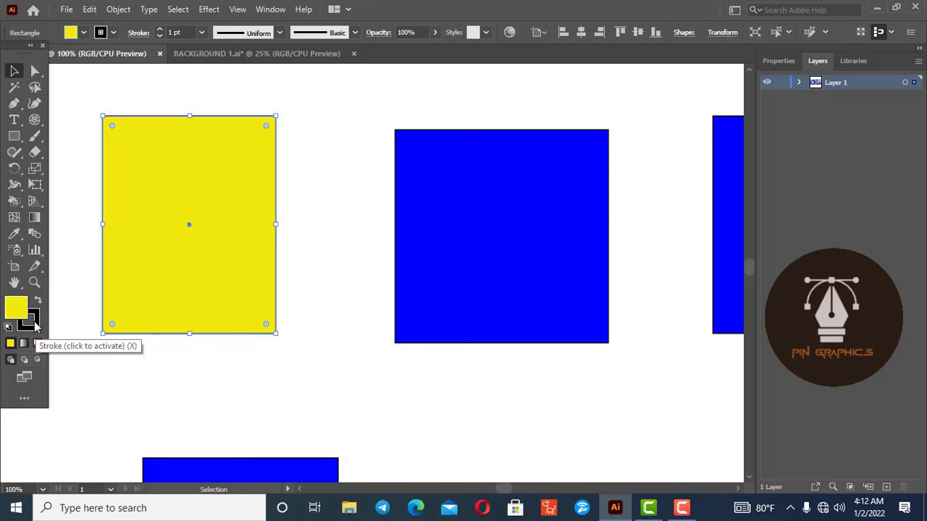
Make the stroke active and raise the black outline's weight to 10 pt.
{"action": "left_click", "coordinate": [33, 320]}
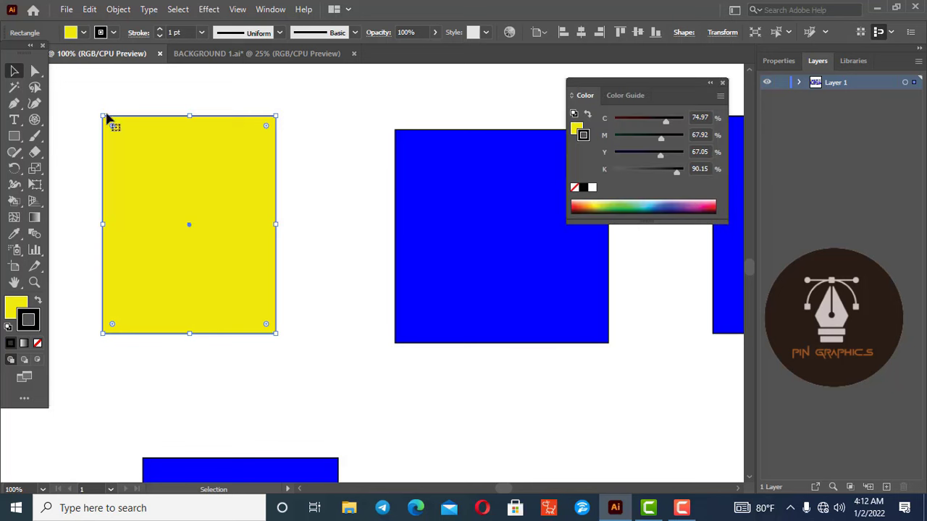
{"action": "left_click", "coordinate": [160, 29]}
{"action": "left_click", "coordinate": [160, 30]}
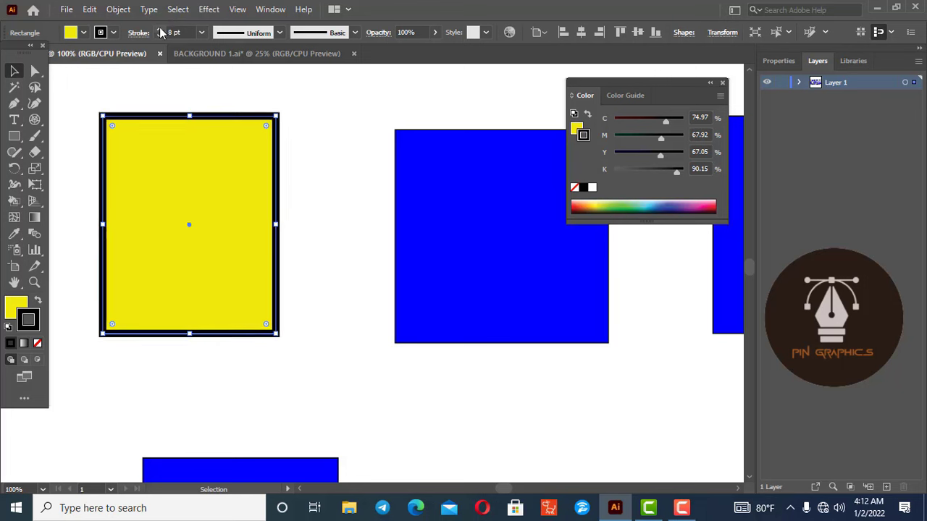
{"action": "left_click", "coordinate": [160, 30]}
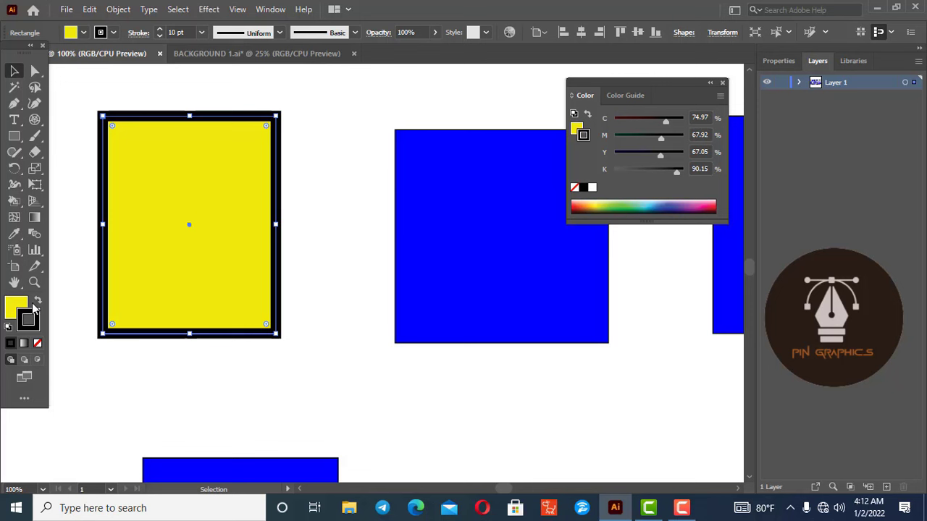
Replace the black outline with a magenta stroke and increase its weight to 11 pt.
{"action": "left_click", "coordinate": [38, 344]}
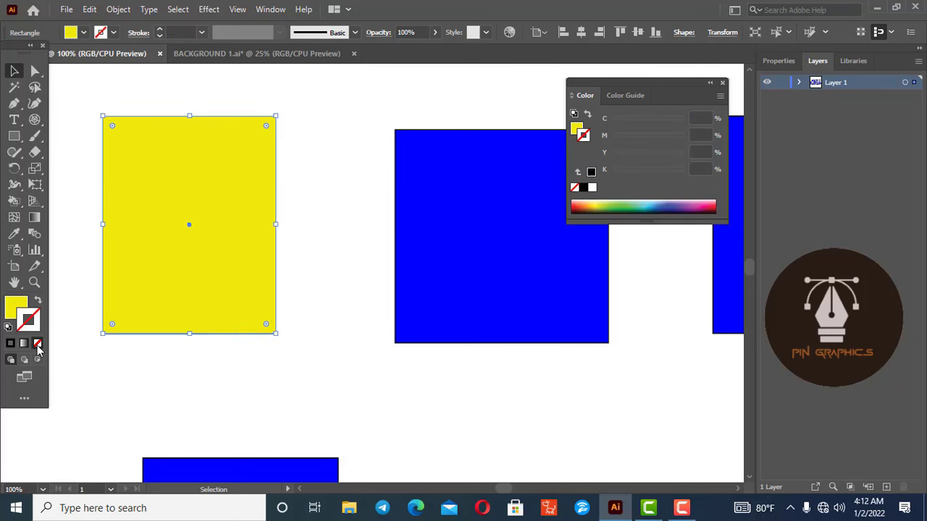
{"action": "double_click", "coordinate": [32, 323]}
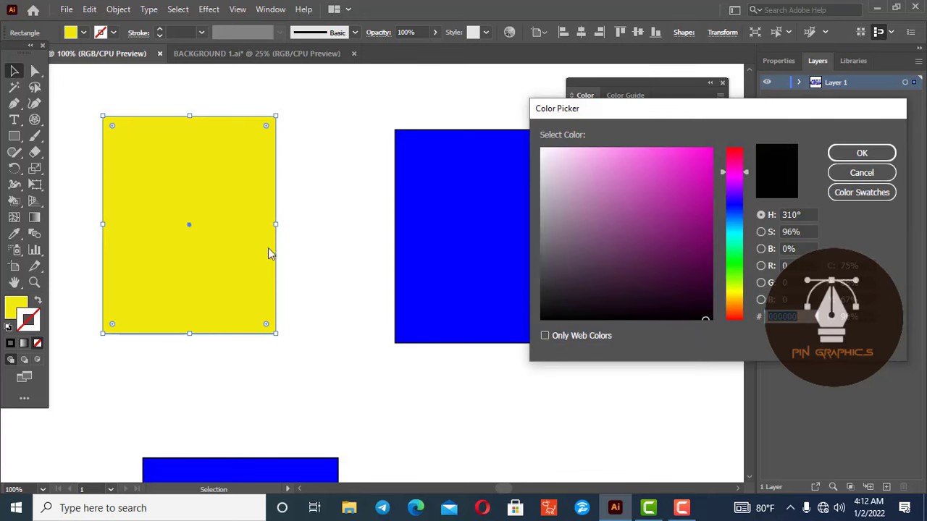
{"action": "left_click", "coordinate": [695, 160]}
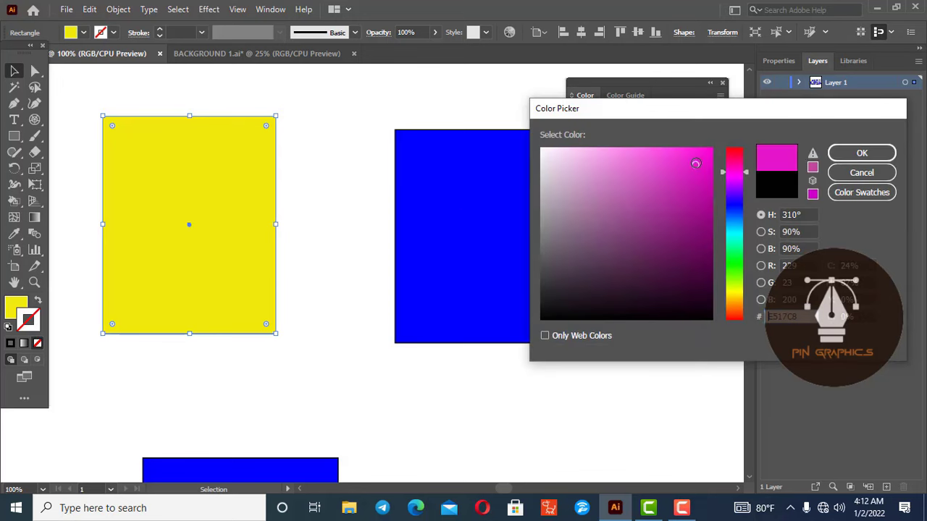
{"action": "left_click", "coordinate": [858, 152]}
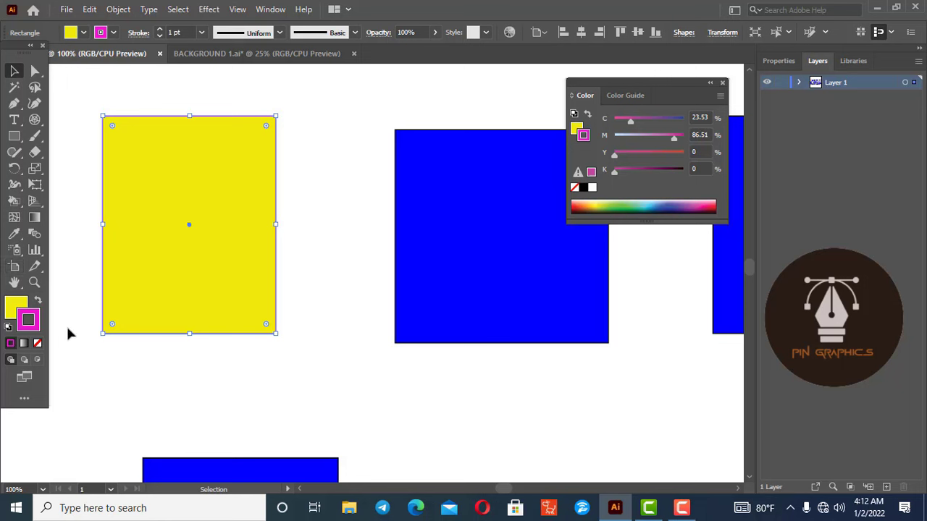
{"action": "left_click", "coordinate": [160, 29]}
{"action": "left_click", "coordinate": [159, 29]}
{"action": "left_click", "coordinate": [159, 29]}
{"action": "left_click", "coordinate": [159, 29]}
{"action": "left_click", "coordinate": [160, 29]}
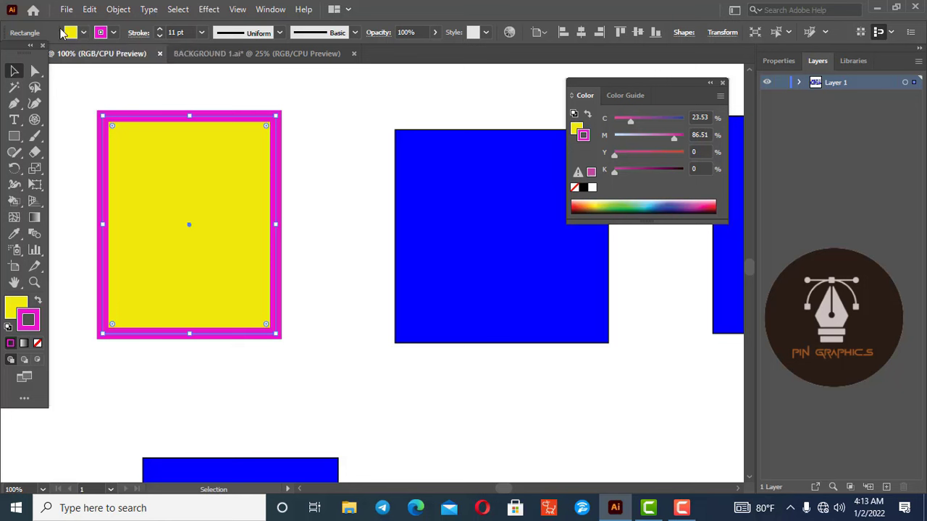
Try blue, dark navy and orange fills from the Control bar fill swatches.
{"action": "left_click", "coordinate": [83, 32]}
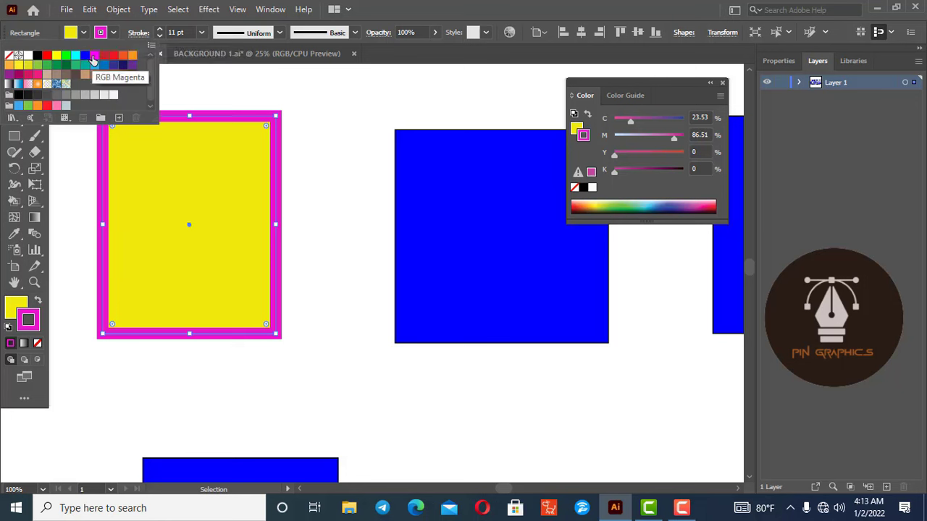
{"action": "left_click", "coordinate": [85, 55]}
{"action": "left_click", "coordinate": [84, 33]}
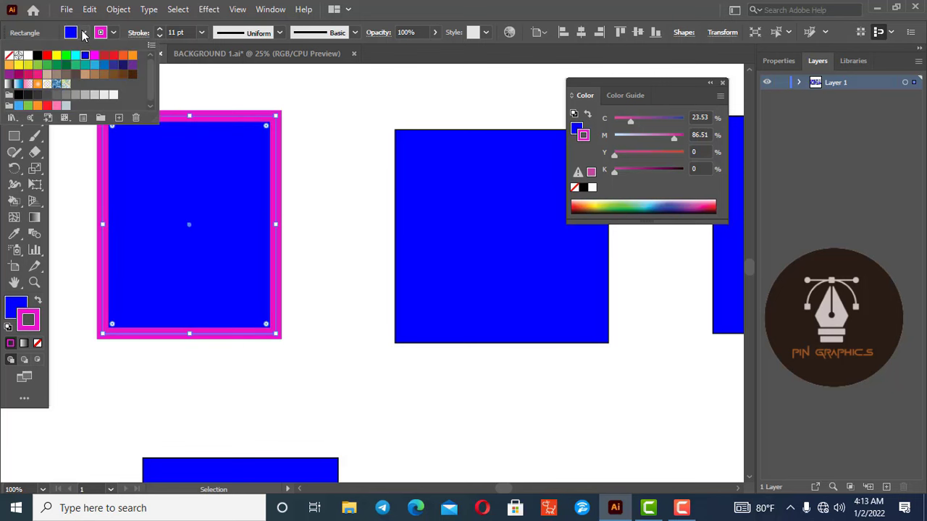
{"action": "left_click", "coordinate": [123, 64]}
{"action": "left_click", "coordinate": [85, 34]}
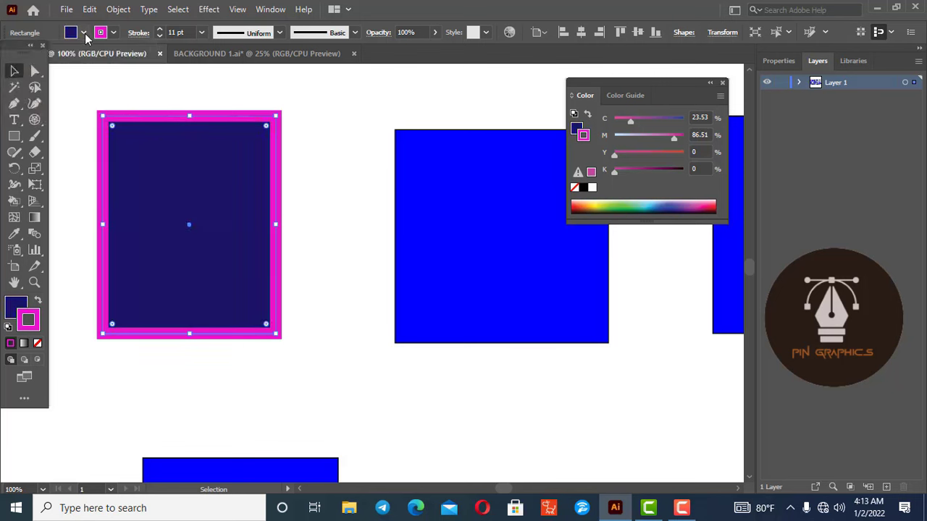
{"action": "left_click", "coordinate": [87, 33]}
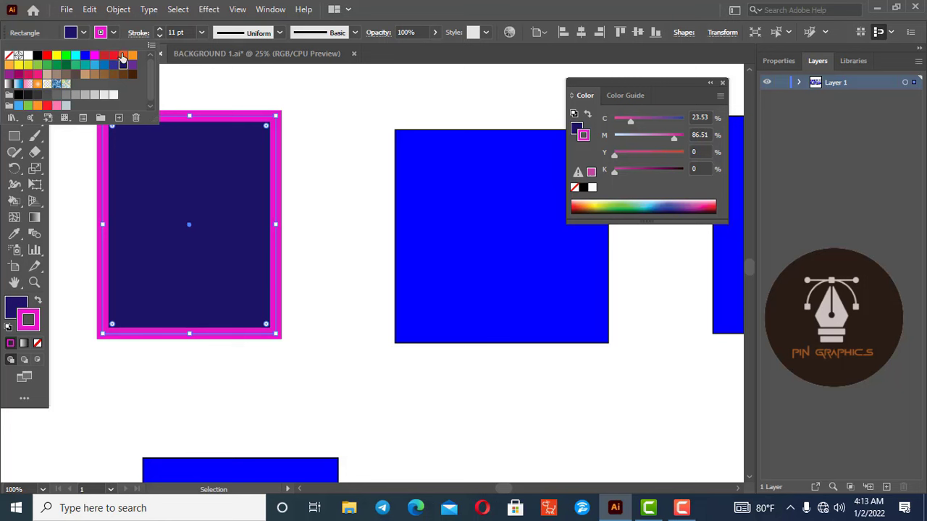
{"action": "left_click", "coordinate": [123, 57]}
{"action": "left_click", "coordinate": [83, 33]}
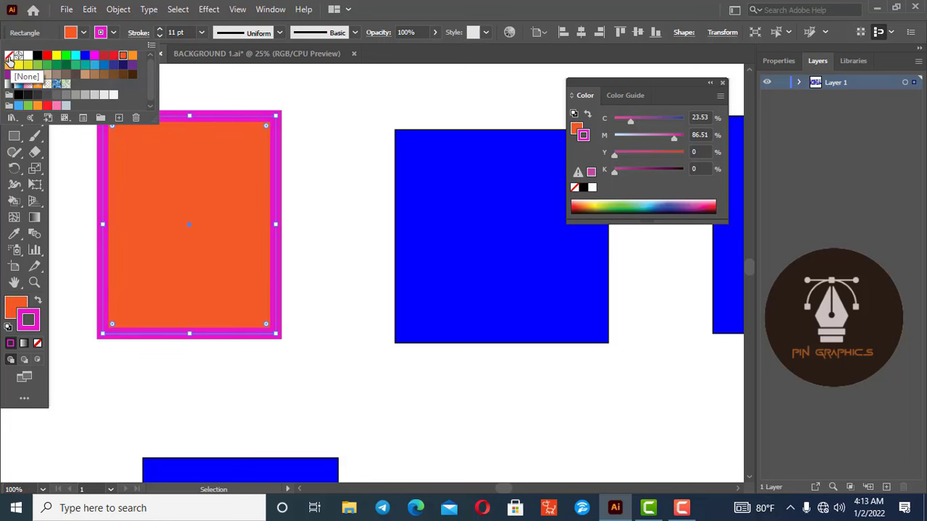
Set the rectangle's fill to red and set its magenta outline to None.
{"action": "left_click", "coordinate": [9, 57]}
{"action": "left_click", "coordinate": [86, 33]}
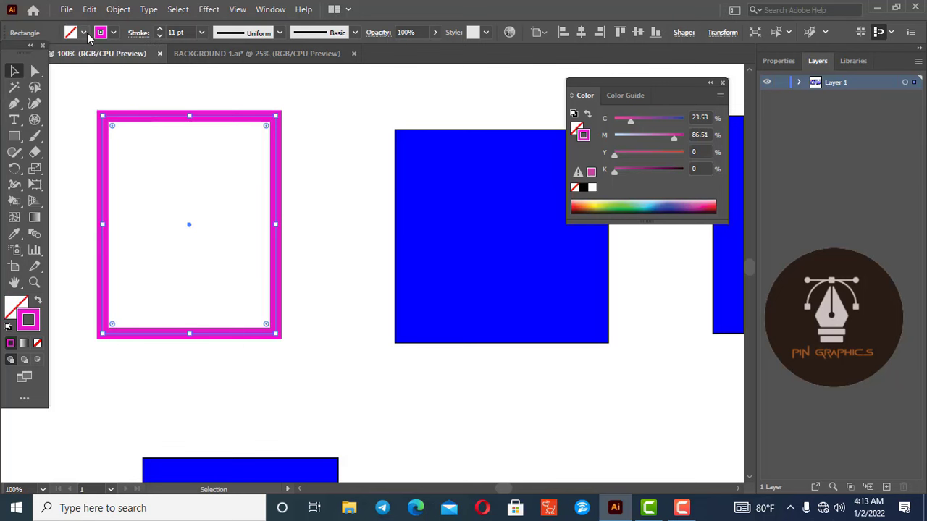
{"action": "left_click", "coordinate": [85, 55]}
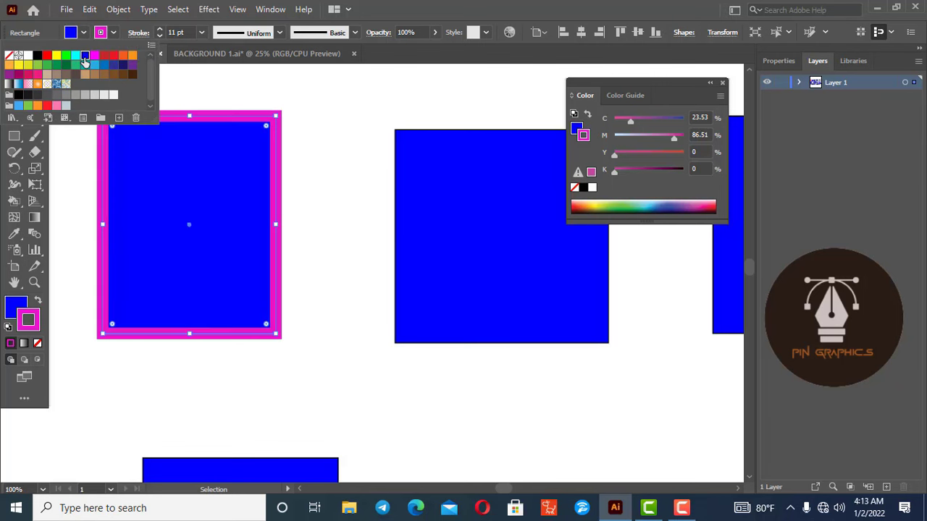
{"action": "left_click", "coordinate": [84, 33]}
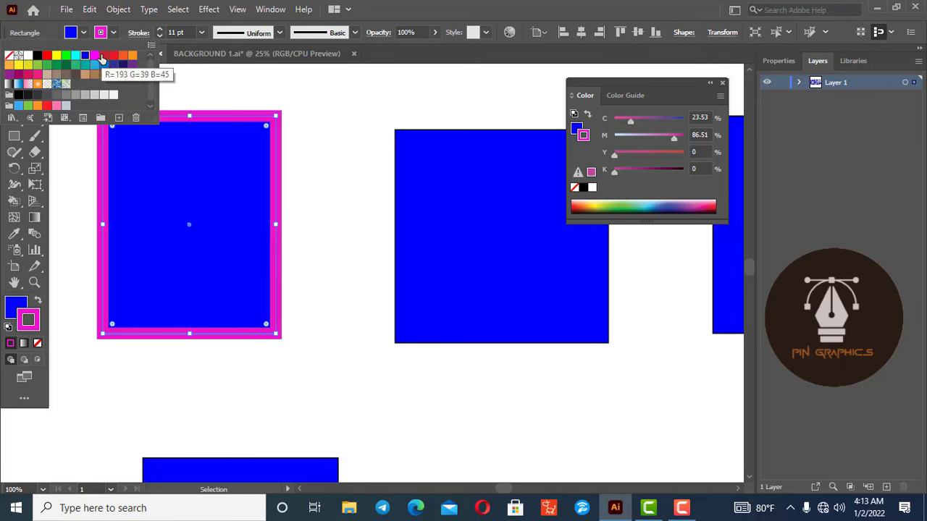
{"action": "left_click", "coordinate": [104, 55]}
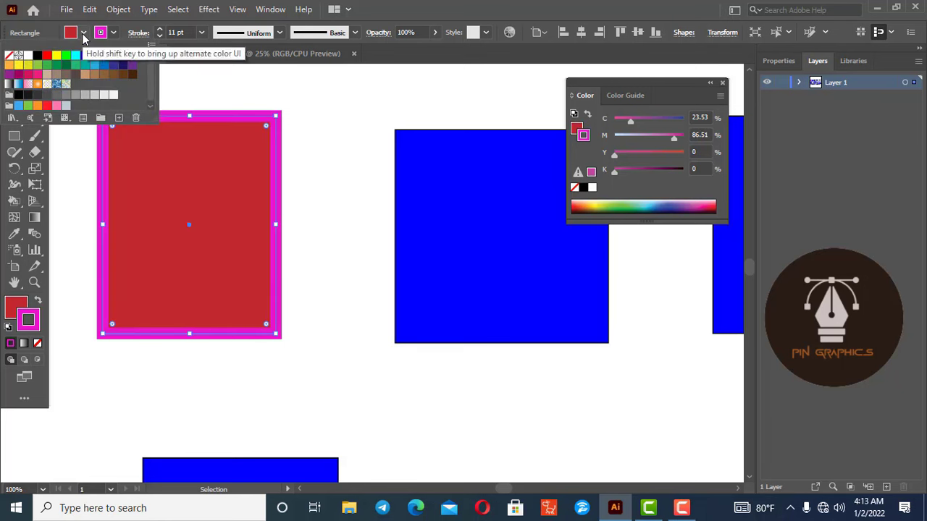
{"action": "left_click", "coordinate": [114, 33]}
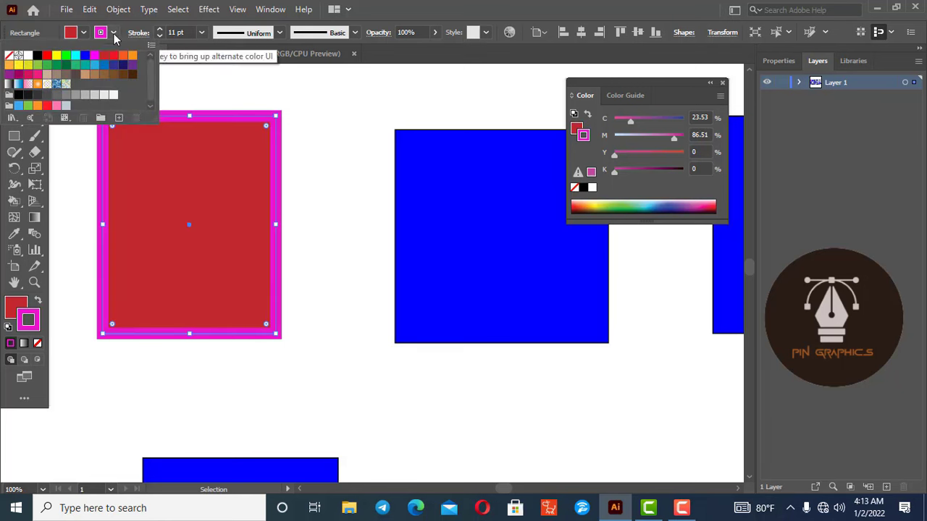
{"action": "left_click", "coordinate": [9, 55]}
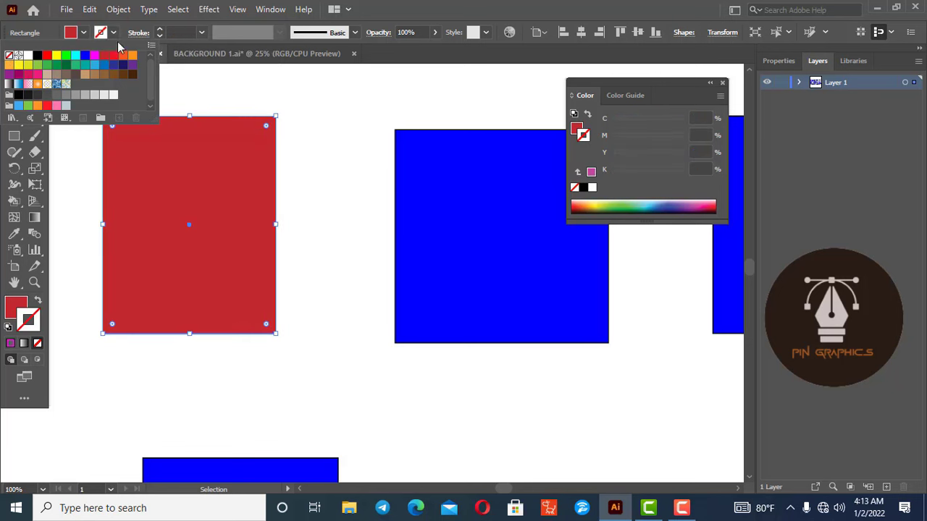
Give the red rectangle a green outline from the stroke swatches and thicken its stroke weight.
{"action": "left_click", "coordinate": [114, 33]}
{"action": "left_click", "coordinate": [114, 34]}
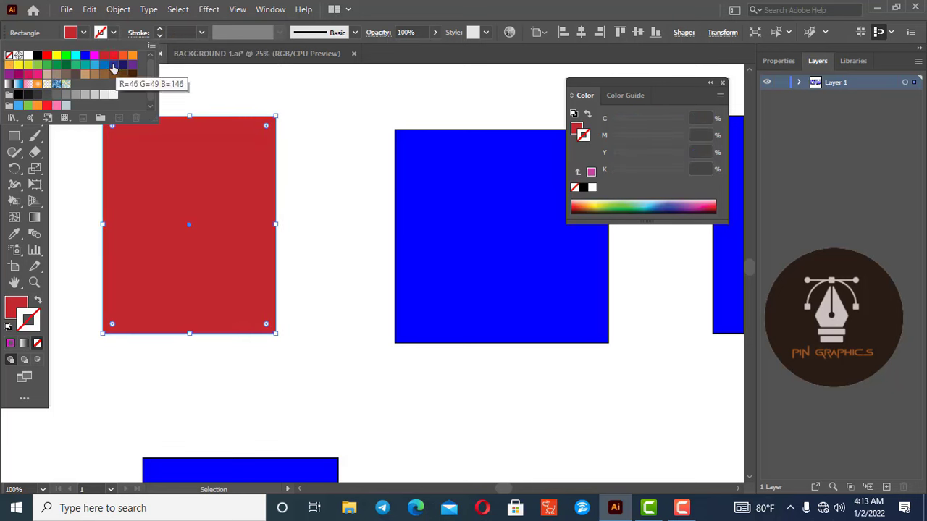
{"action": "left_click", "coordinate": [114, 65]}
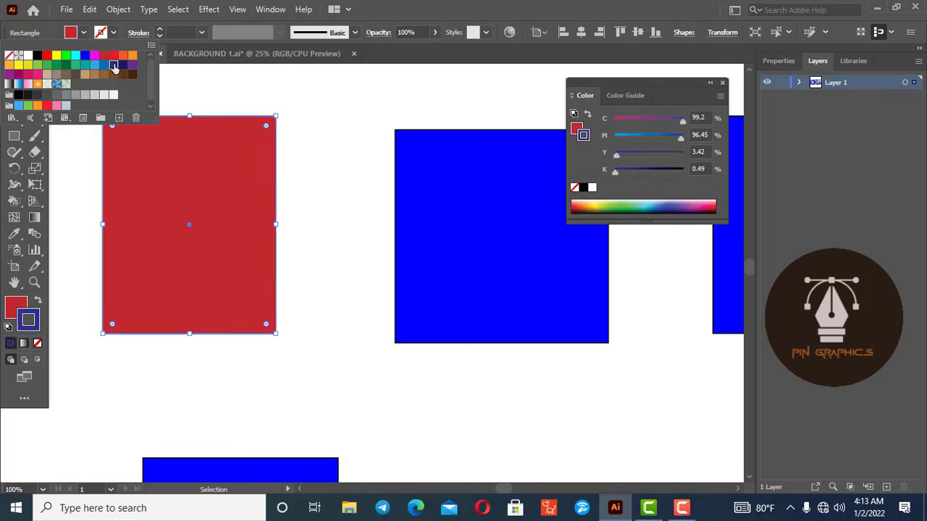
{"action": "left_click", "coordinate": [66, 65]}
{"action": "left_click", "coordinate": [66, 55]}
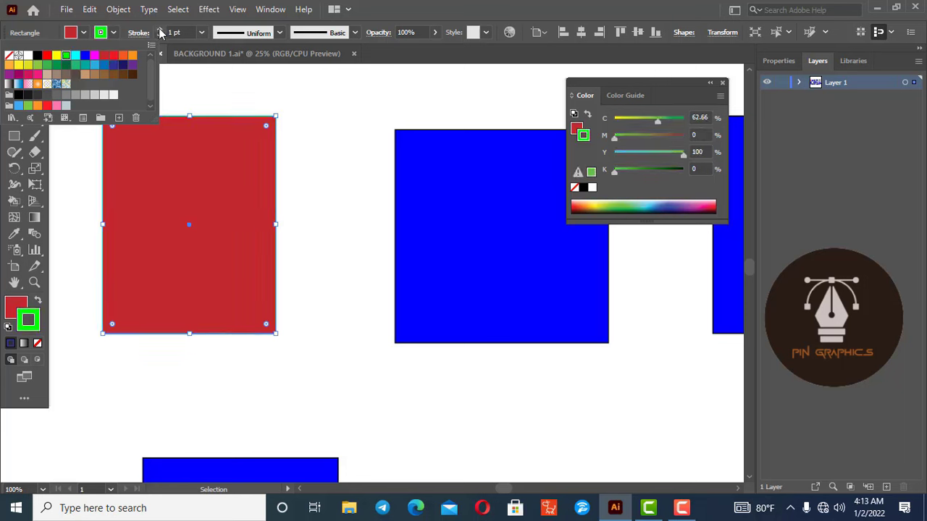
{"action": "left_click", "coordinate": [160, 29]}
{"action": "left_click", "coordinate": [160, 30]}
{"action": "left_click", "coordinate": [160, 29]}
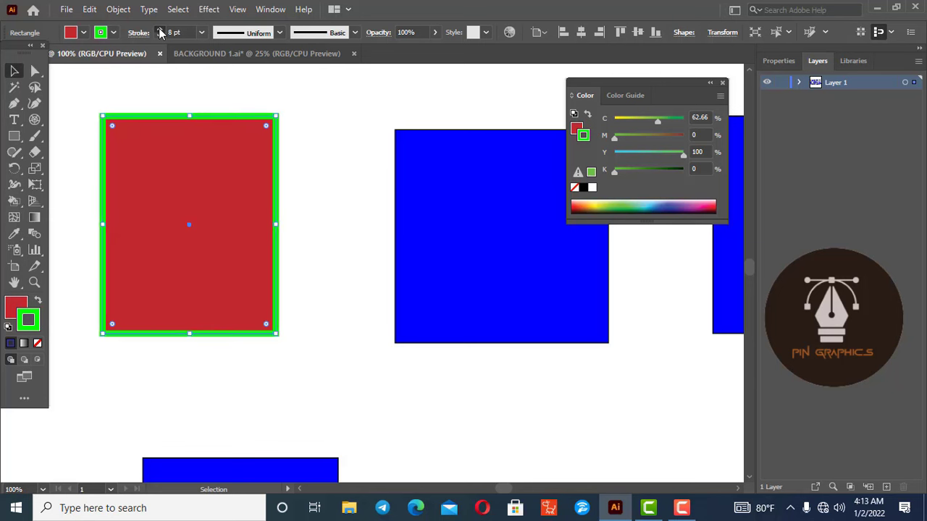
{"action": "left_click", "coordinate": [160, 29]}
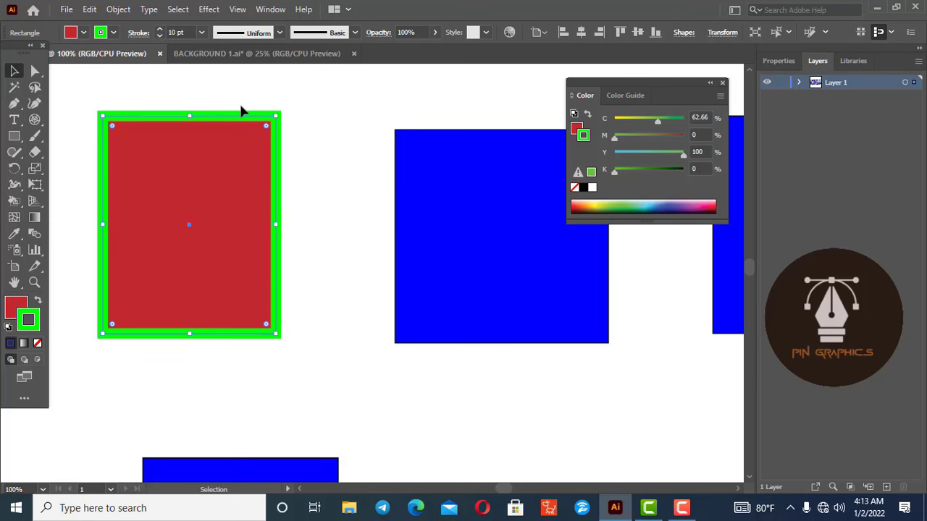
Set the rectangle's outline to yellow in the stroke Color Picker.
{"action": "double_click", "coordinate": [28, 320]}
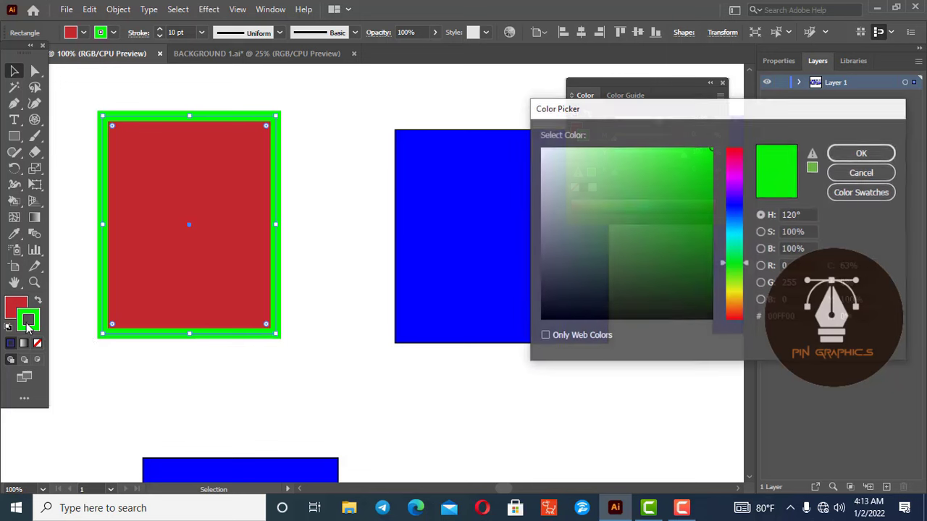
{"action": "left_click", "coordinate": [733, 179]}
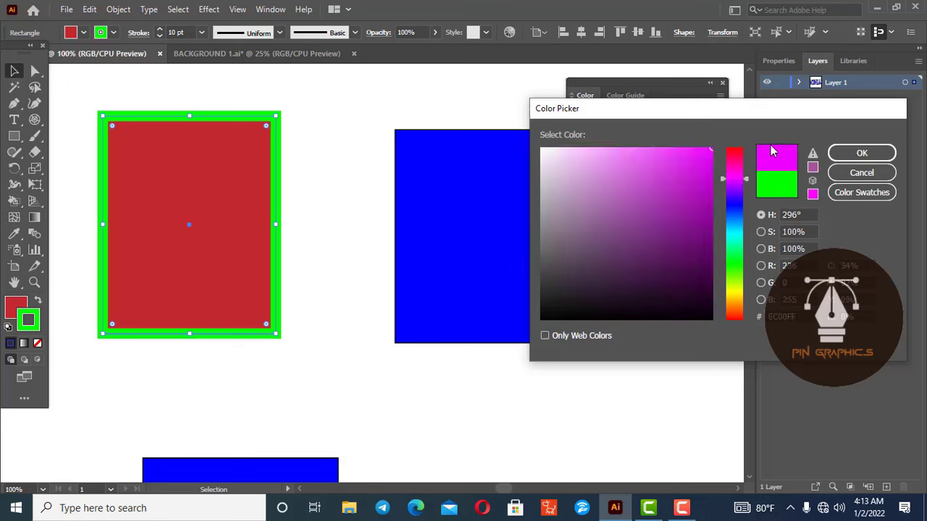
{"action": "left_click", "coordinate": [736, 150]}
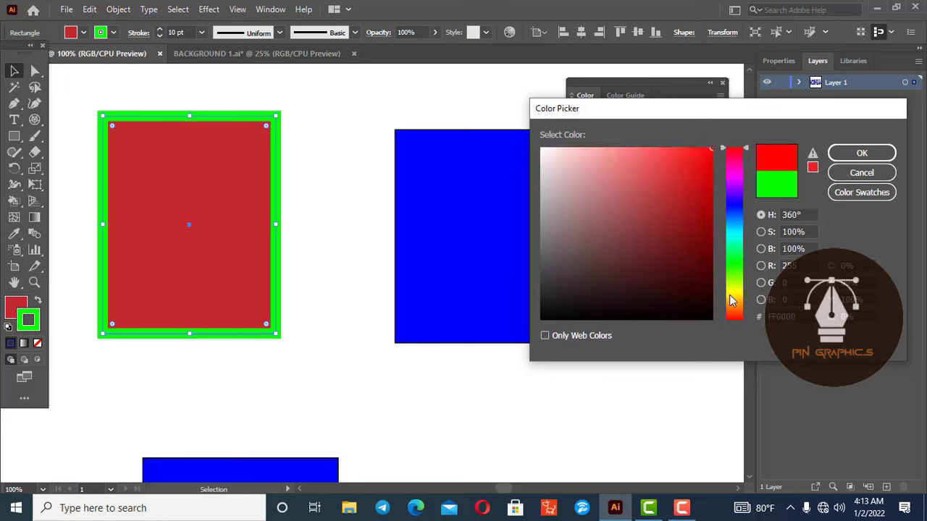
{"action": "left_click", "coordinate": [731, 292]}
{"action": "left_click", "coordinate": [693, 155]}
{"action": "left_click", "coordinate": [881, 158]}
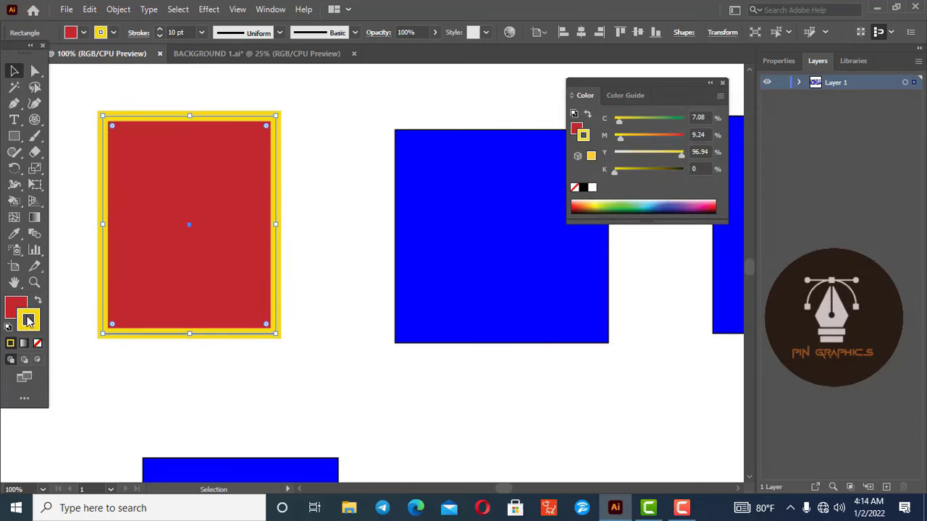
Make the fill active and set it to a bright, fully saturated cyan.
{"action": "left_click", "coordinate": [13, 308]}
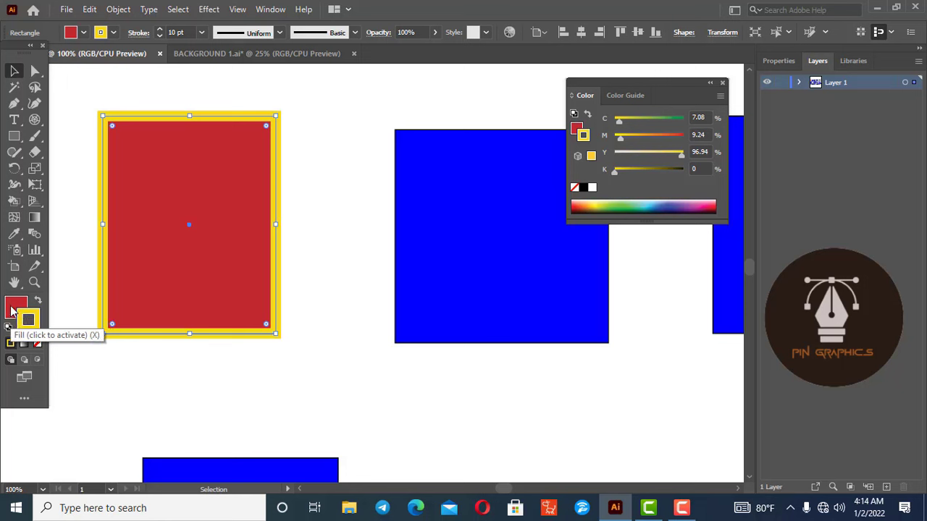
{"action": "left_click", "coordinate": [12, 310]}
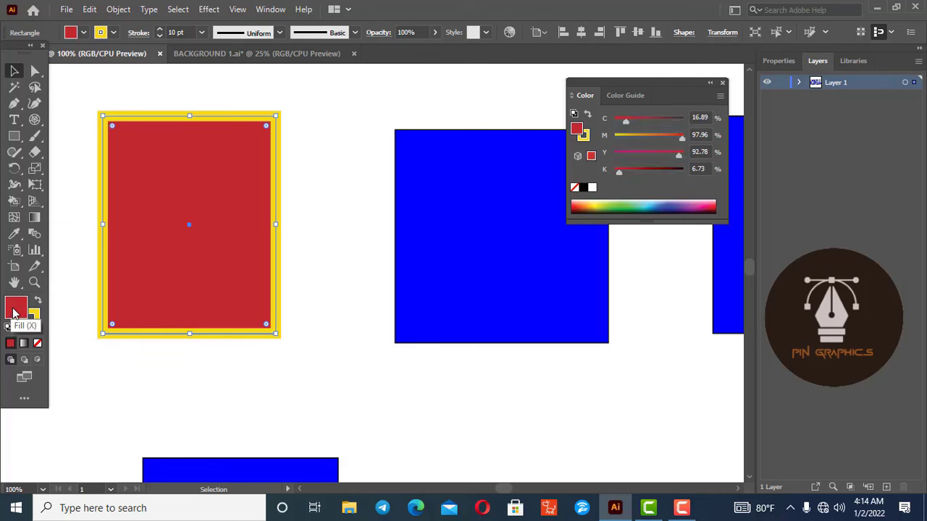
{"action": "double_click", "coordinate": [13, 313]}
{"action": "left_click", "coordinate": [725, 234]}
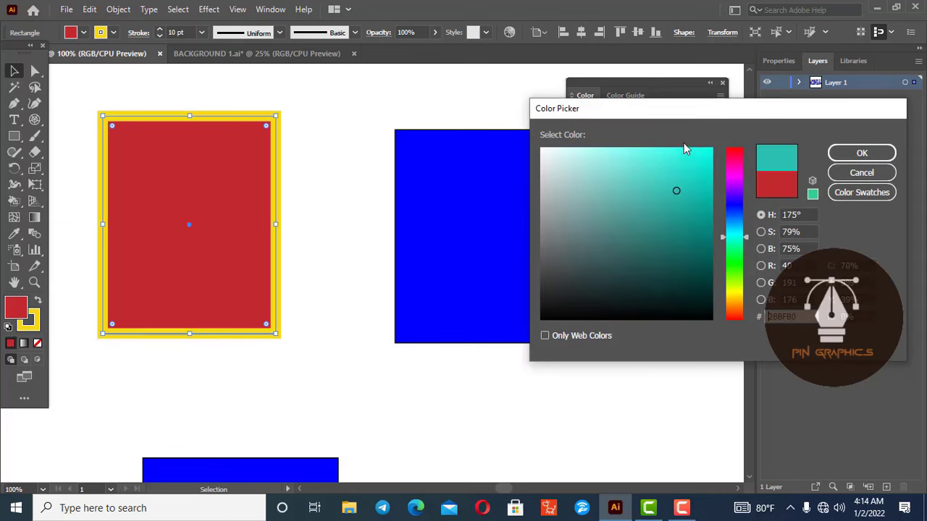
{"action": "left_click", "coordinate": [711, 162]}
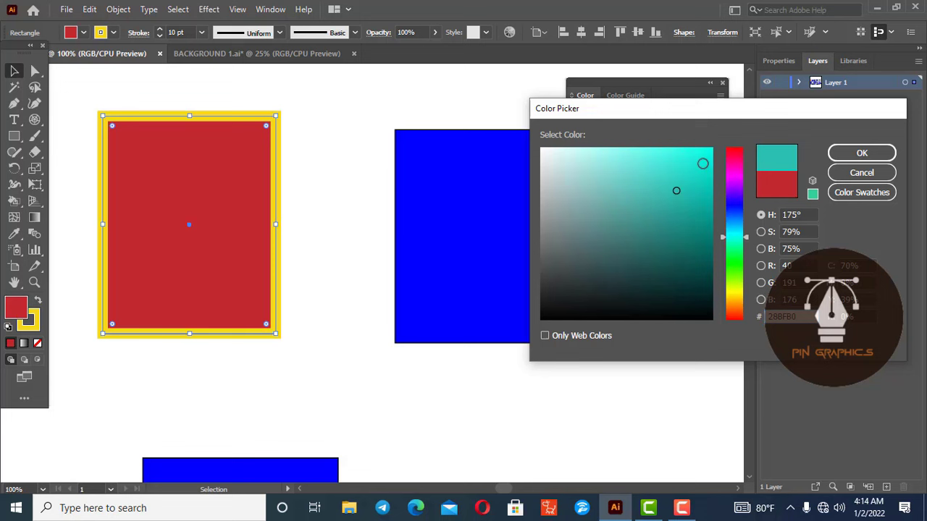
{"action": "left_click", "coordinate": [852, 152]}
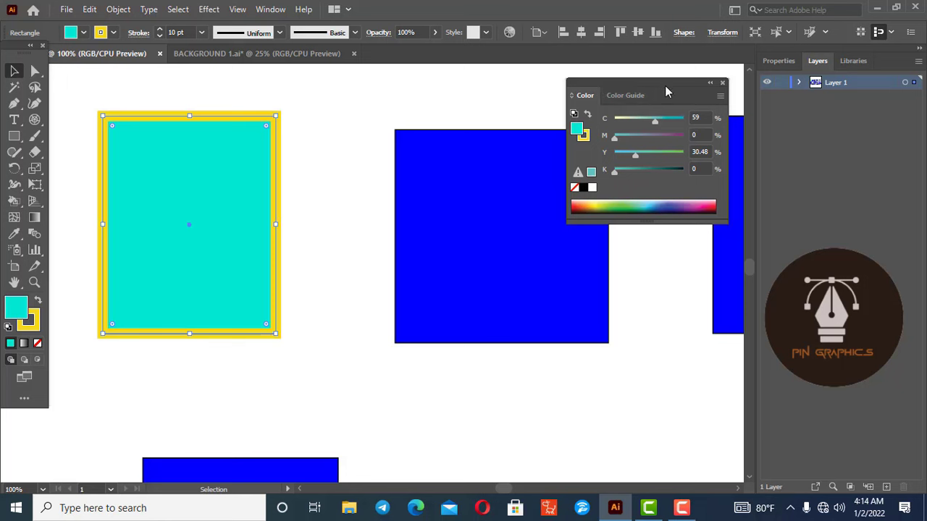
Reopen the Color panel from the Window menu and reposition it.
{"action": "left_click", "coordinate": [721, 84]}
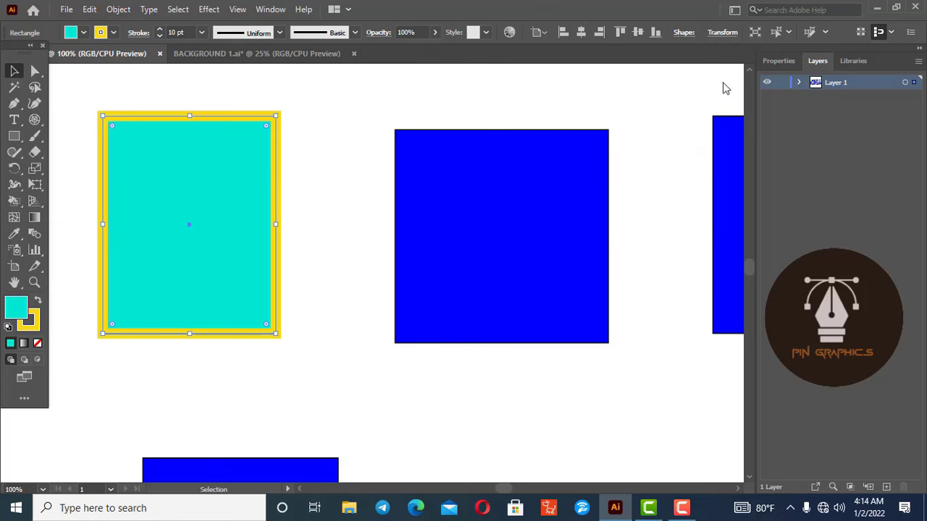
{"action": "left_click", "coordinate": [270, 9]}
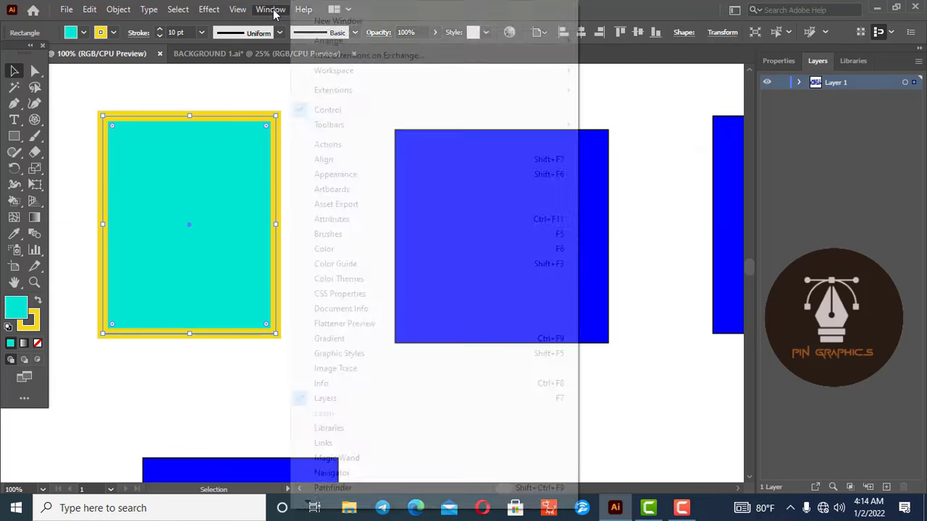
{"action": "left_click", "coordinate": [323, 249]}
{"action": "left_click_drag", "start_coordinate": [650, 86], "coordinate": [687, 103]}
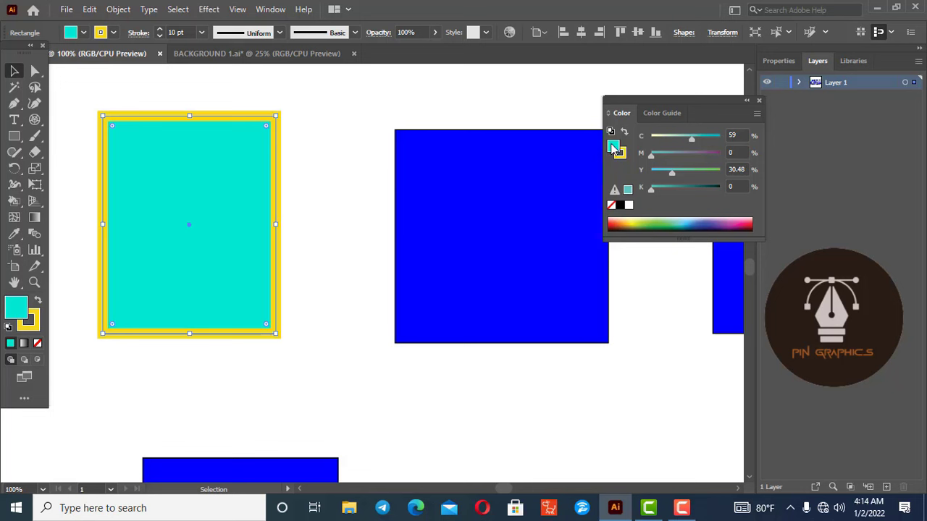
Set the left rectangle's fill to light blue from the Color panel's spectrum.
{"action": "left_click", "coordinate": [726, 223]}
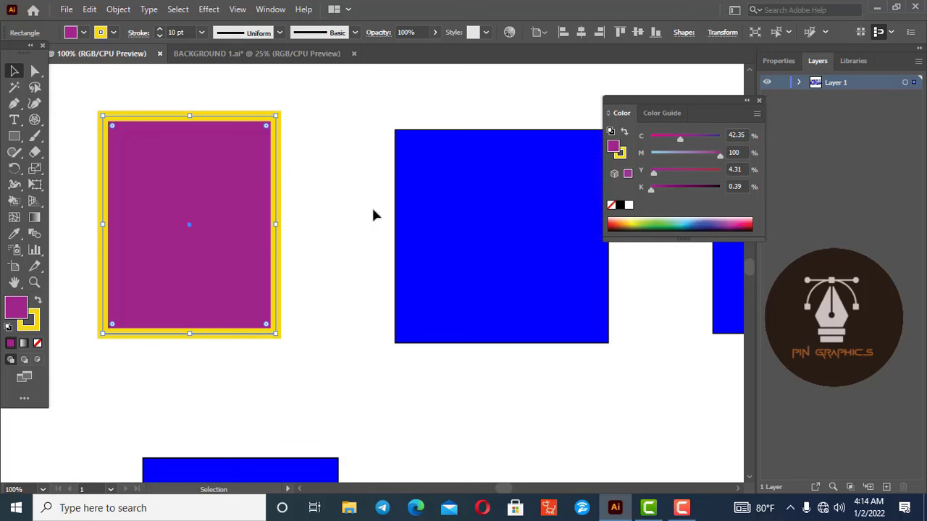
{"action": "left_click", "coordinate": [398, 225]}
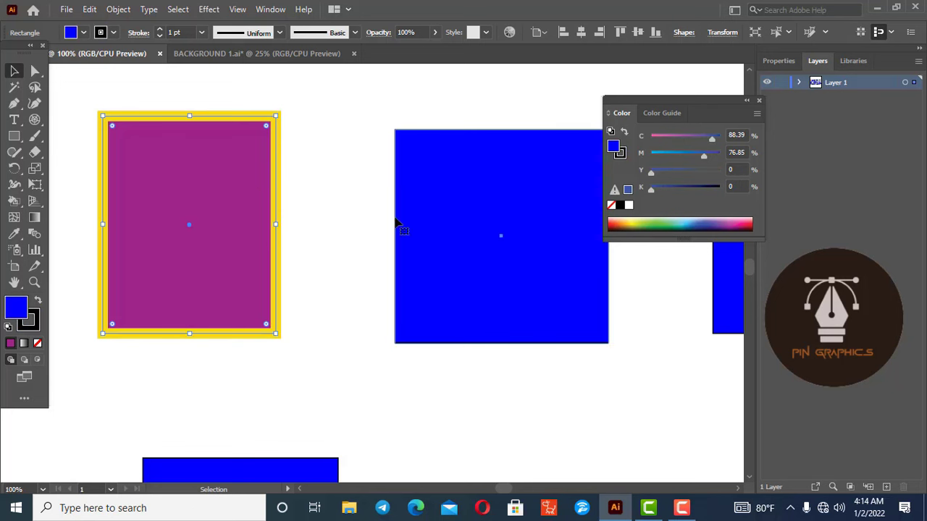
{"action": "left_click", "coordinate": [192, 208]}
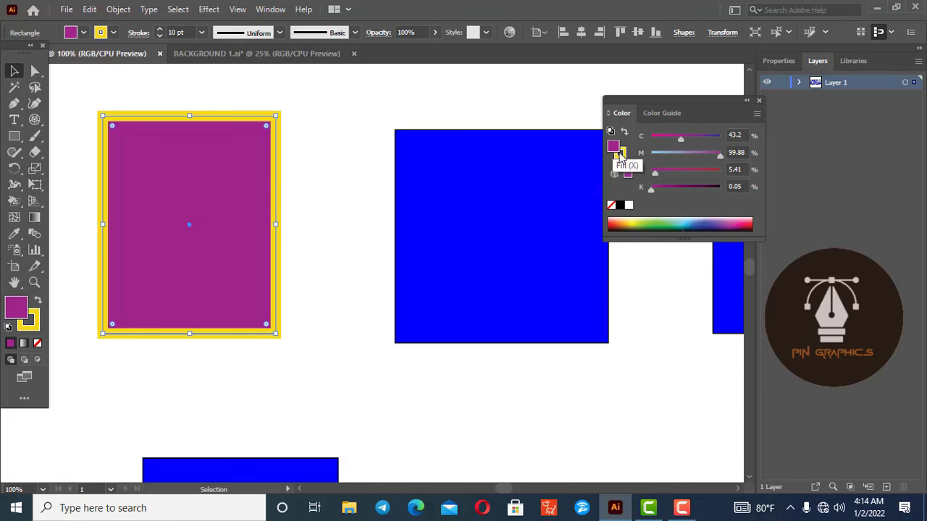
{"action": "left_click", "coordinate": [738, 224]}
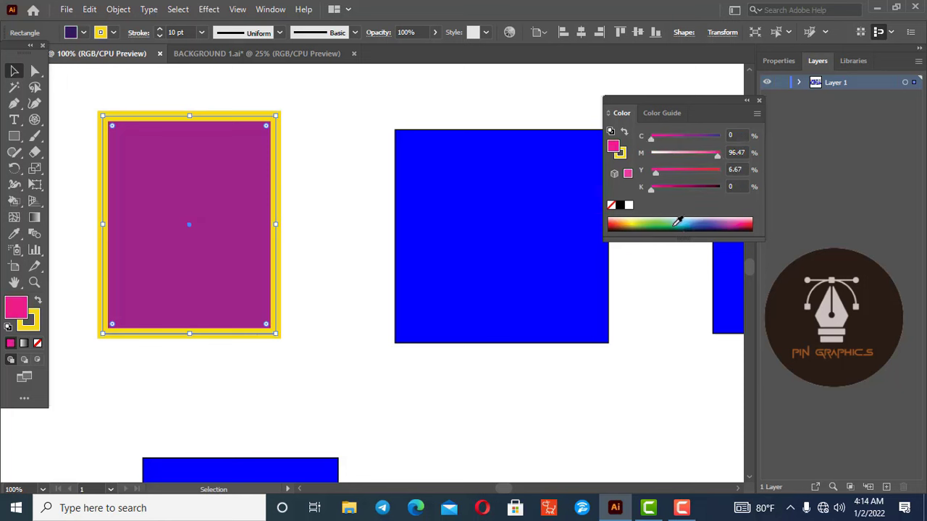
{"action": "left_click", "coordinate": [662, 222]}
{"action": "left_click", "coordinate": [640, 220]}
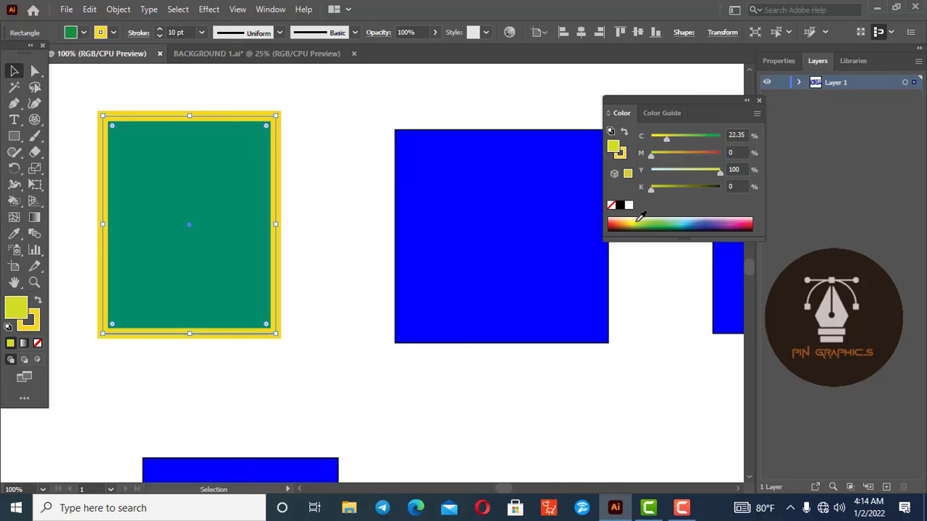
{"action": "left_click", "coordinate": [689, 221]}
Set the rectangle's outline to dark crimson, then close the Color panel.
{"action": "left_click", "coordinate": [624, 154]}
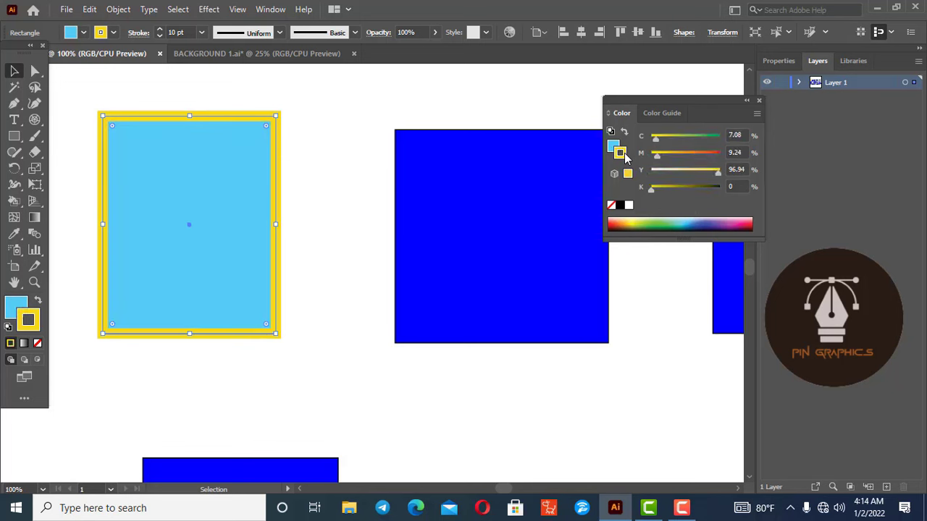
{"action": "left_click", "coordinate": [699, 220]}
{"action": "left_click", "coordinate": [739, 219]}
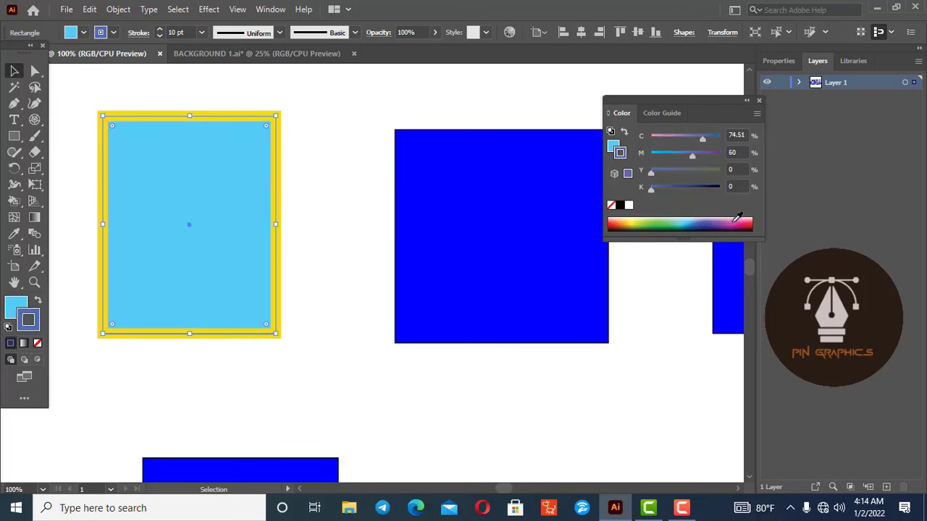
{"action": "left_click", "coordinate": [748, 227]}
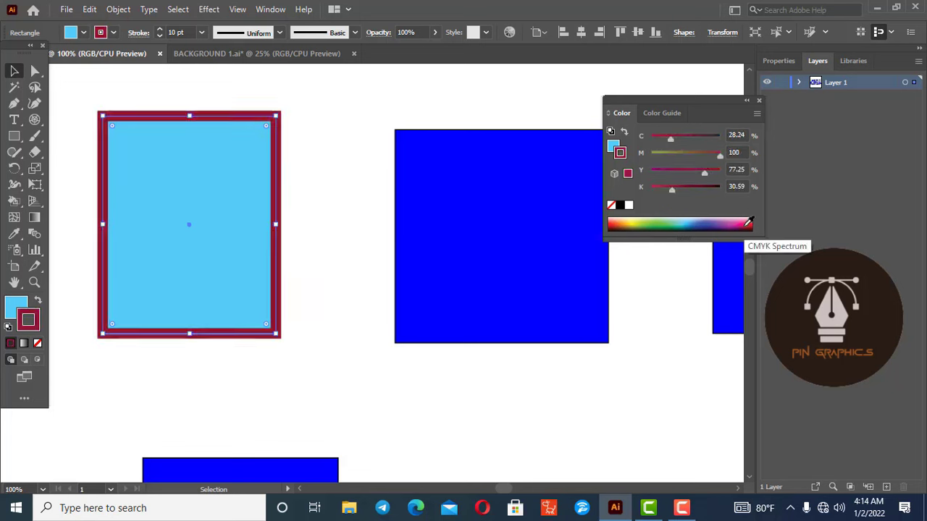
{"action": "left_click", "coordinate": [759, 100]}
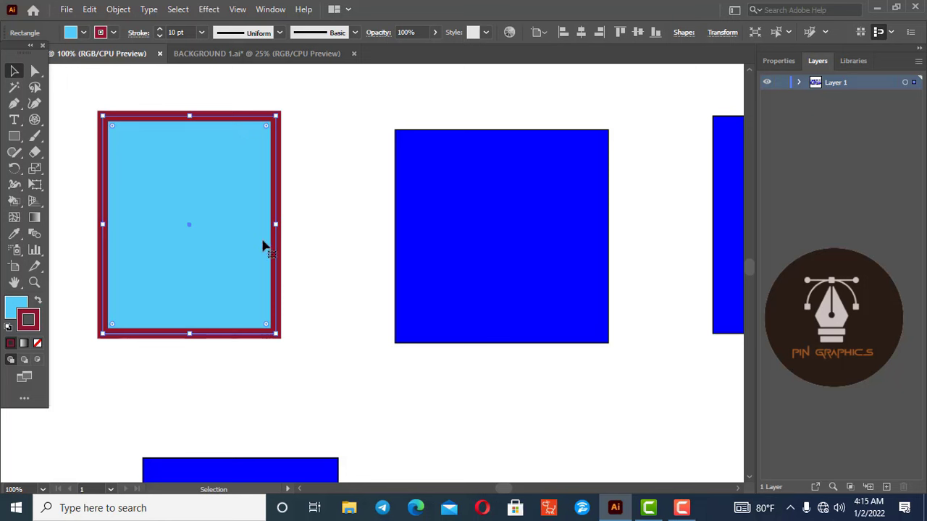
Fill the second top-row square magenta and the third top-row square green.
{"action": "scroll", "coordinate": [264, 247], "scroll_direction": "down", "scroll_amount": 1}
{"action": "scroll", "coordinate": [264, 247], "scroll_direction": "down", "scroll_amount": 1}
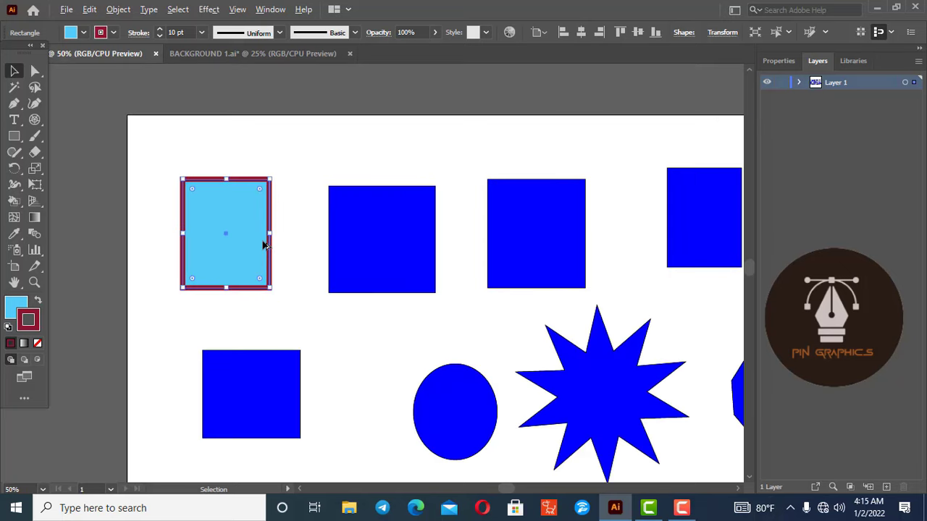
{"action": "scroll", "coordinate": [264, 247], "scroll_direction": "down", "scroll_amount": 1}
{"action": "scroll", "coordinate": [263, 247], "scroll_direction": "down", "scroll_amount": 1}
{"action": "scroll", "coordinate": [267, 245], "scroll_direction": "down", "scroll_amount": 1}
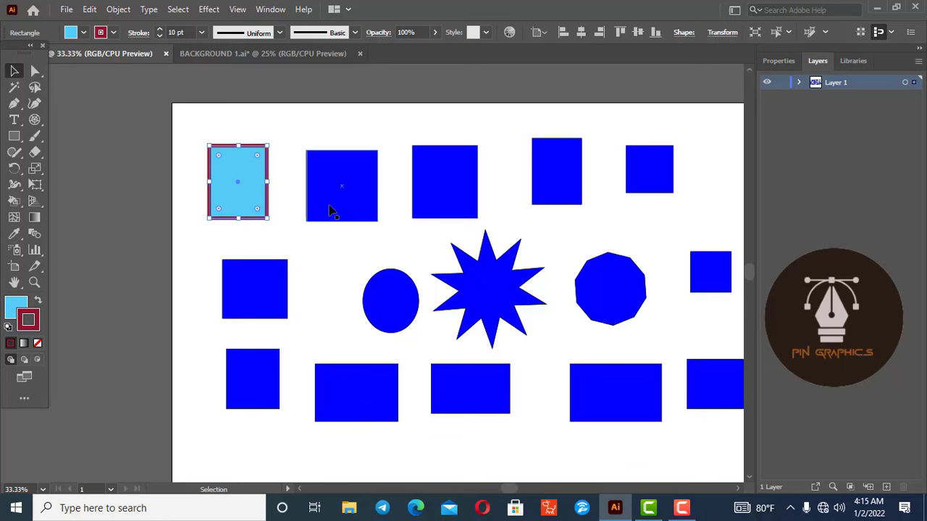
{"action": "left_click", "coordinate": [329, 210]}
{"action": "left_click", "coordinate": [22, 311]}
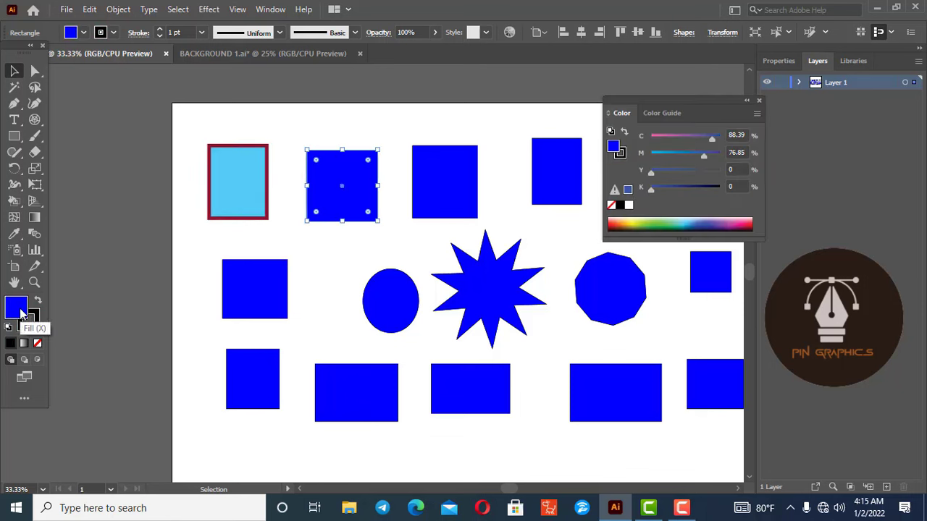
{"action": "double_click", "coordinate": [18, 307]}
{"action": "left_click", "coordinate": [730, 178]}
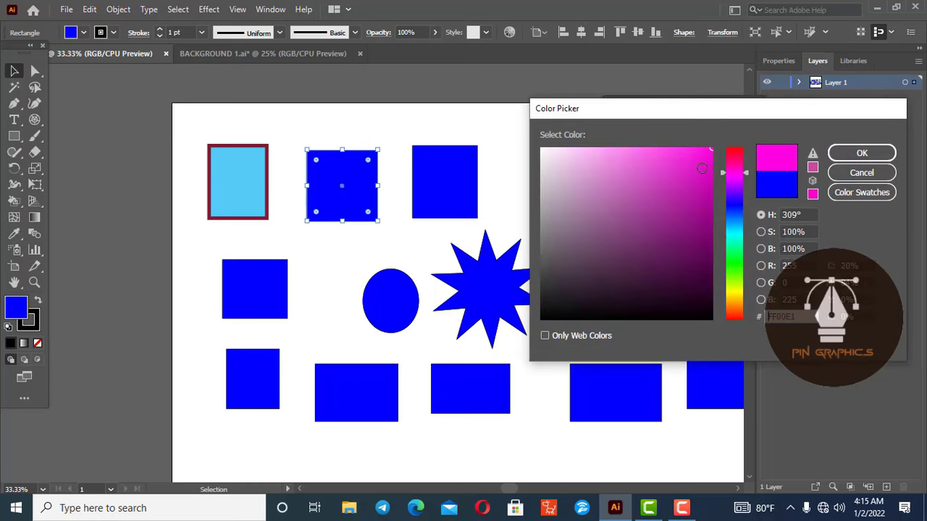
{"action": "left_click", "coordinate": [701, 169]}
{"action": "left_click", "coordinate": [861, 152]}
{"action": "left_click", "coordinate": [471, 216]}
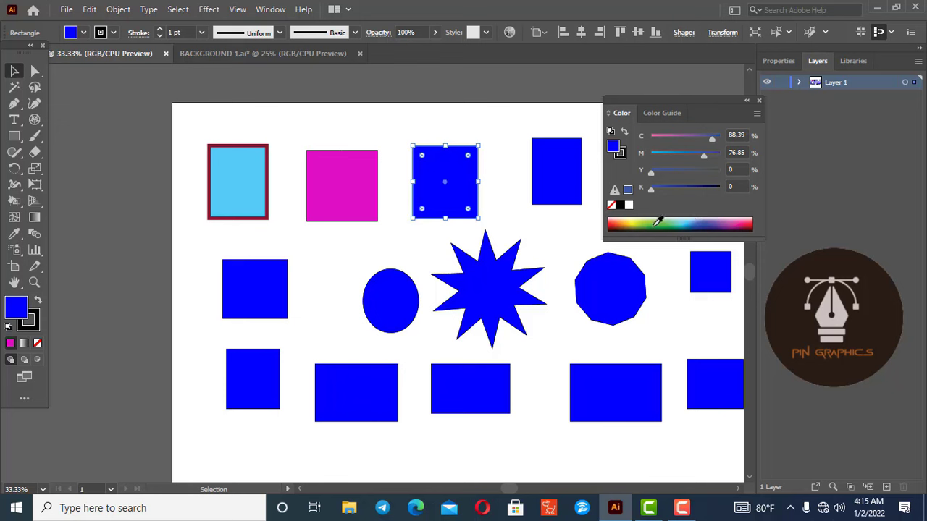
{"action": "left_click", "coordinate": [658, 223]}
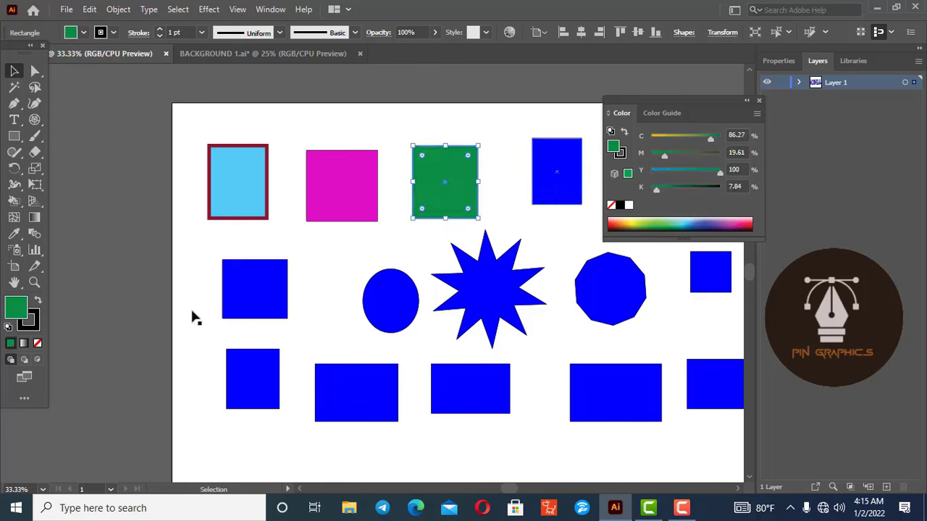
Fill the middle-row left square orange, close the Color panel and deselect.
{"action": "left_click", "coordinate": [248, 313]}
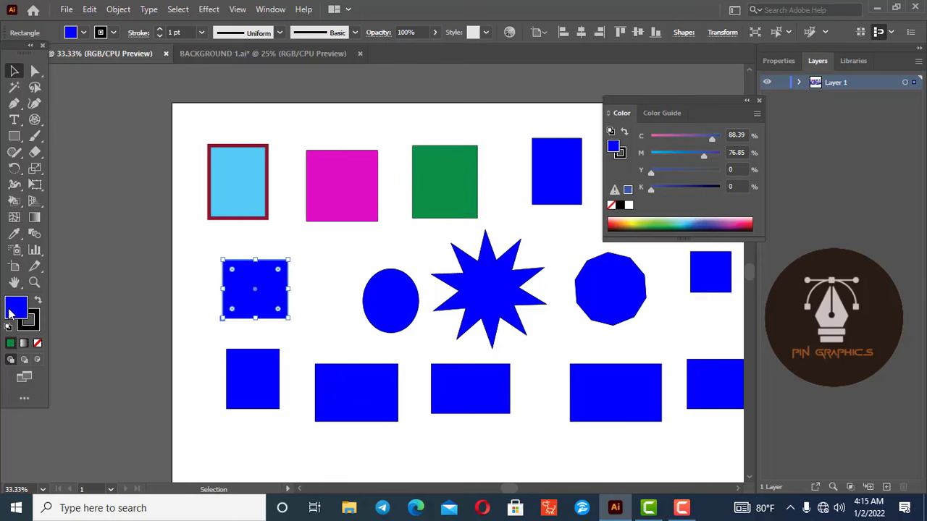
{"action": "double_click", "coordinate": [10, 310]}
{"action": "left_click", "coordinate": [742, 241]}
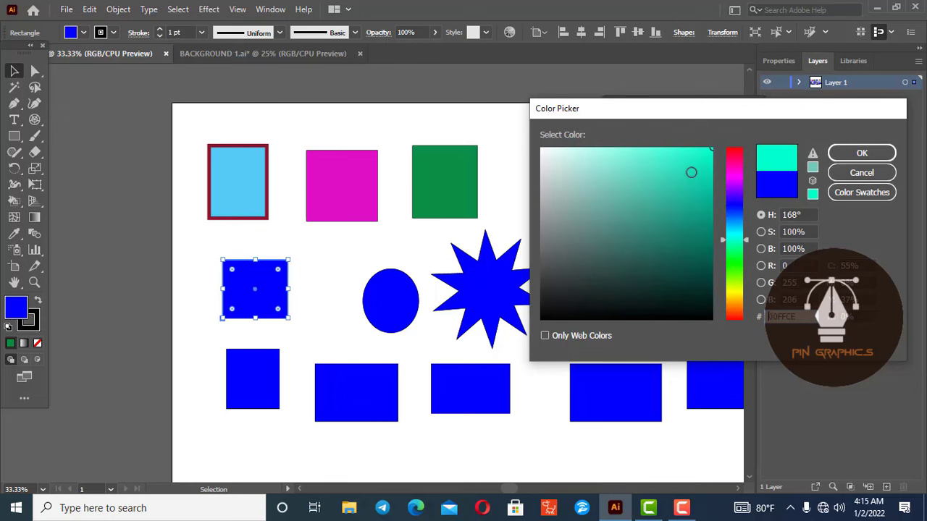
{"action": "left_click", "coordinate": [748, 299]}
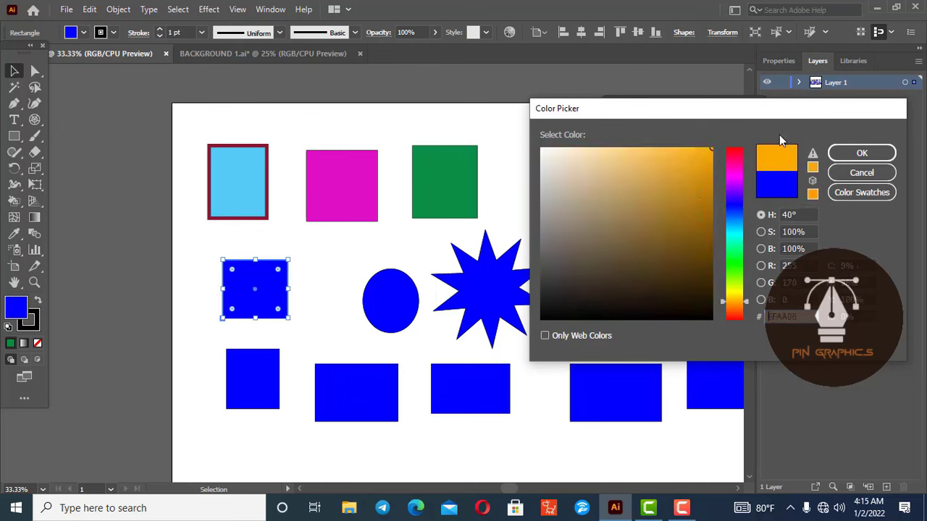
{"action": "left_click", "coordinate": [861, 154]}
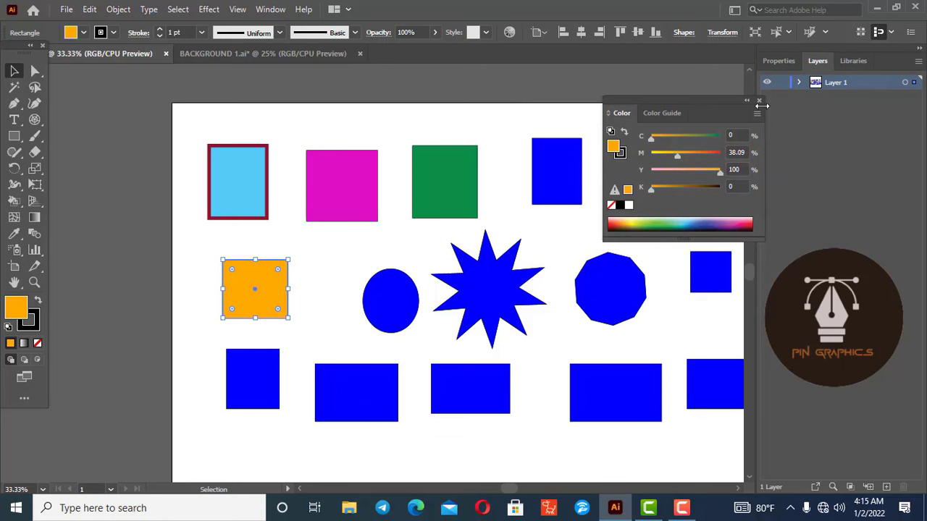
{"action": "left_click", "coordinate": [759, 101]}
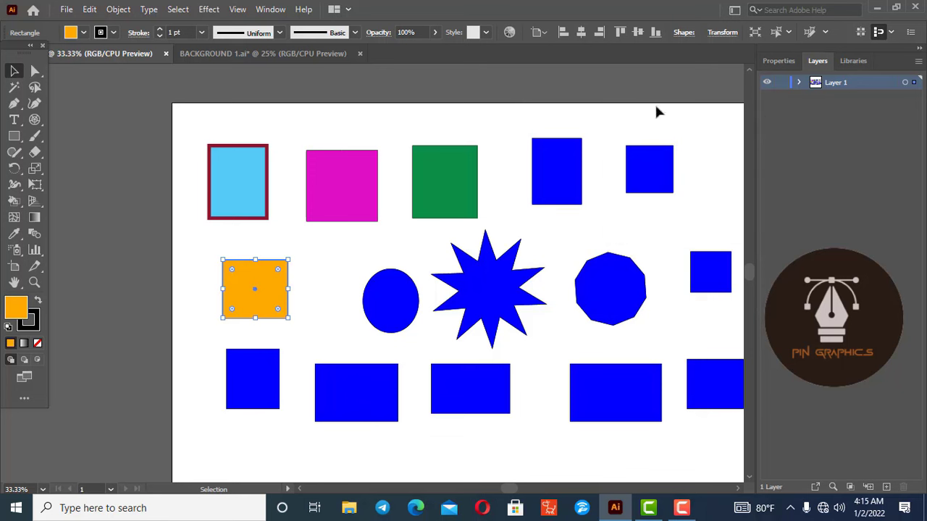
{"action": "left_click", "coordinate": [404, 128]}
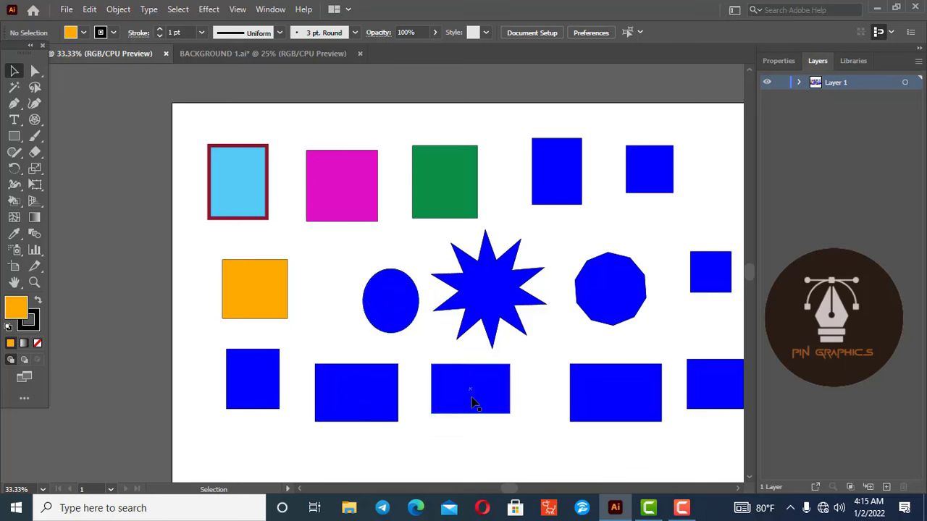
Eyedropper the green square's fill onto the bottom-middle rectangle, then deselect it.
{"action": "left_click", "coordinate": [475, 402]}
{"action": "left_click", "coordinate": [13, 233]}
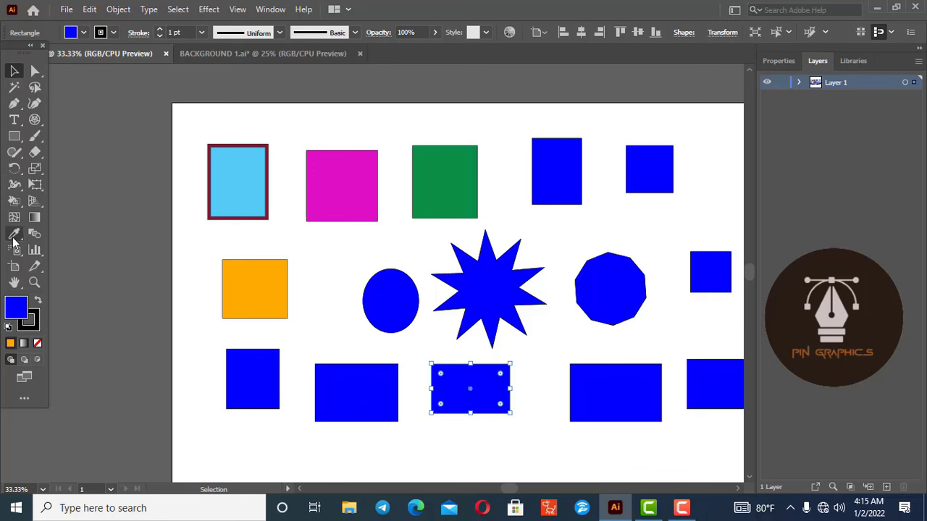
{"action": "left_click", "coordinate": [445, 161]}
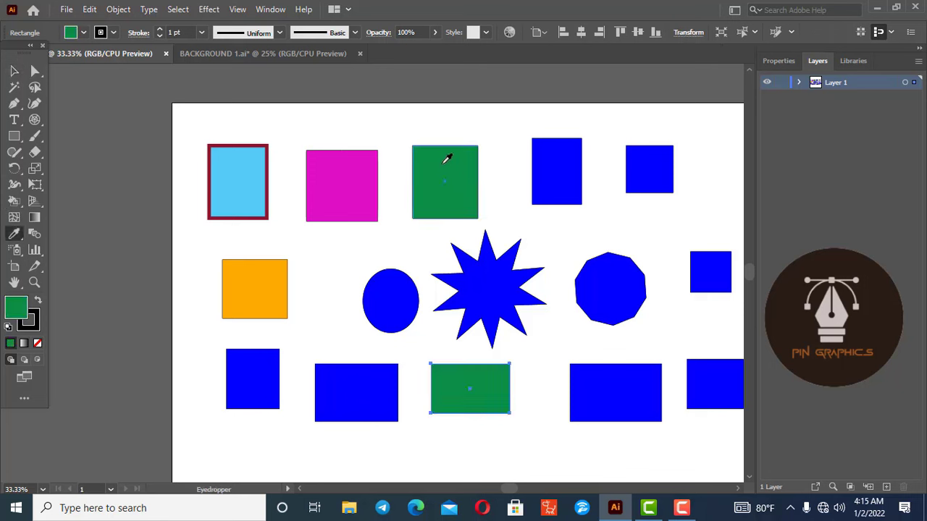
{"action": "left_click", "coordinate": [738, 490]}
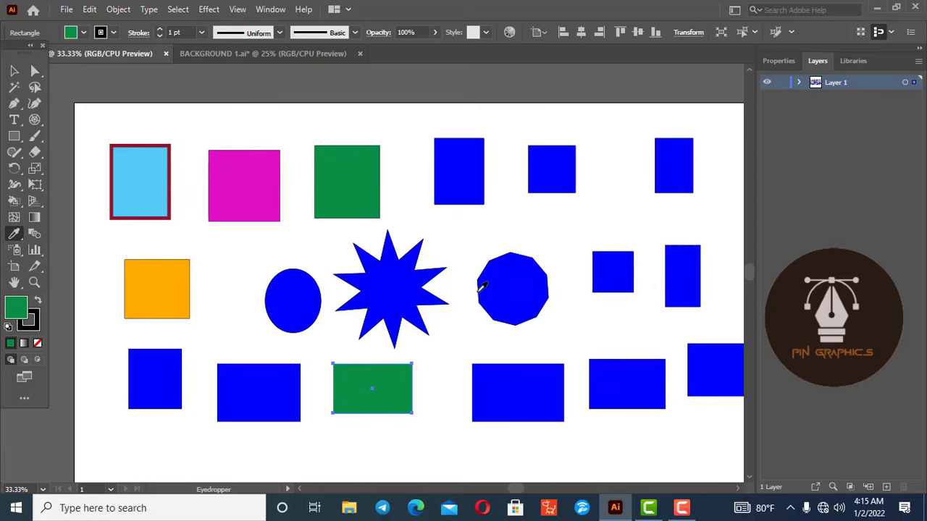
{"action": "key", "text": "v"}
{"action": "left_click", "coordinate": [193, 360]}
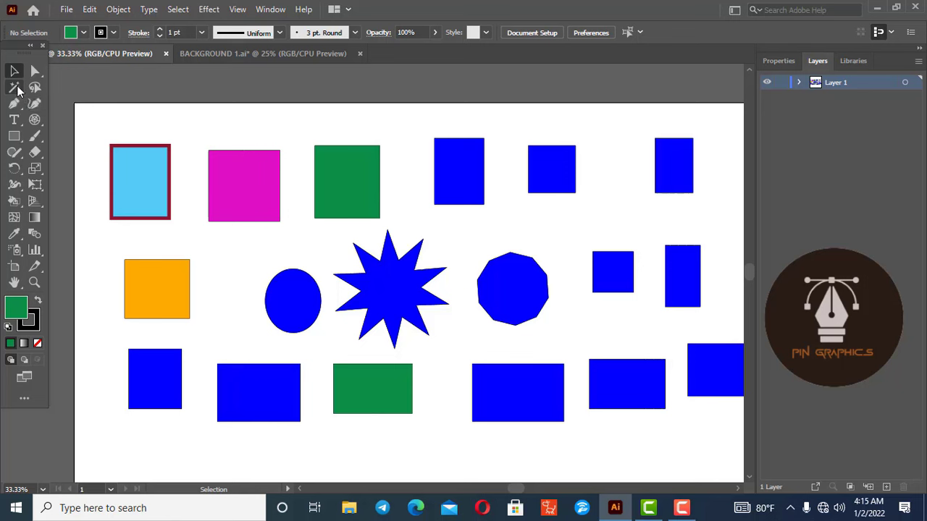
{"action": "left_click", "coordinate": [479, 181]}
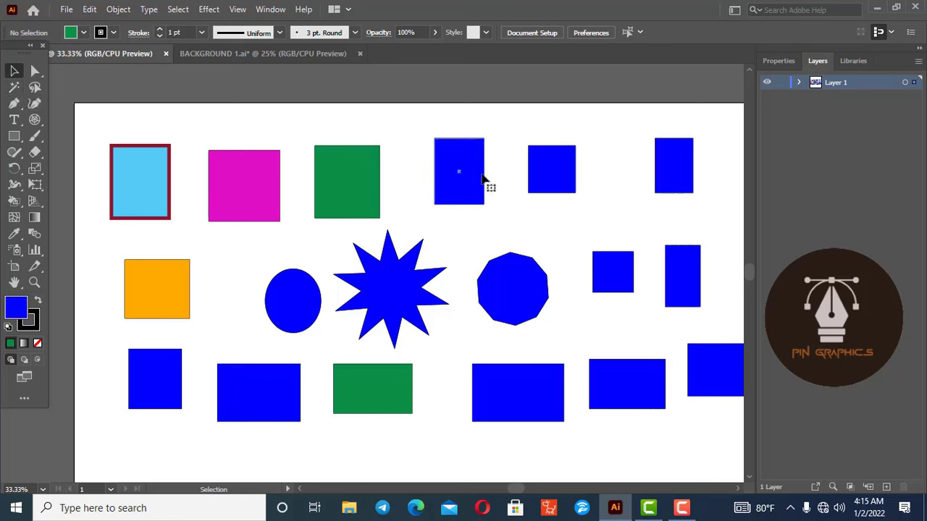
{"action": "left_click", "coordinate": [551, 178], "text": "shift"}
{"action": "left_click", "coordinate": [684, 166], "text": "shift"}
{"action": "left_click", "coordinate": [688, 272], "text": "shift"}
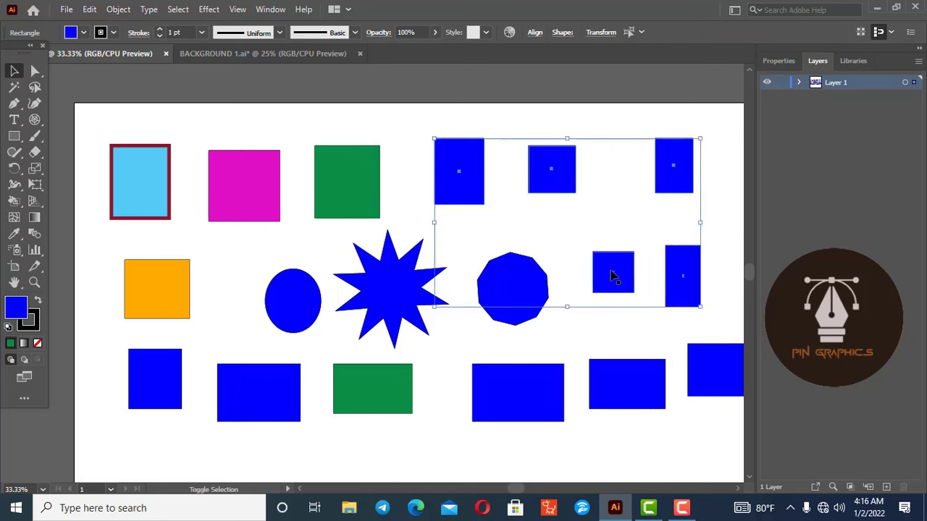
{"action": "left_click", "coordinate": [612, 275], "text": "shift"}
{"action": "left_click", "coordinate": [516, 300], "text": "shift"}
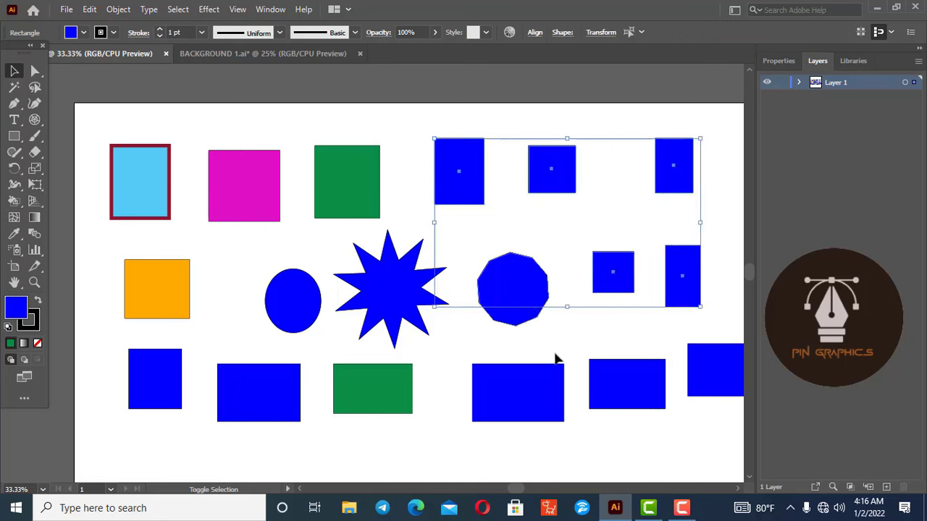
{"action": "left_click", "coordinate": [580, 450]}
{"action": "scroll", "coordinate": [581, 404], "scroll_direction": "down", "scroll_amount": 1, "text": "alt"}
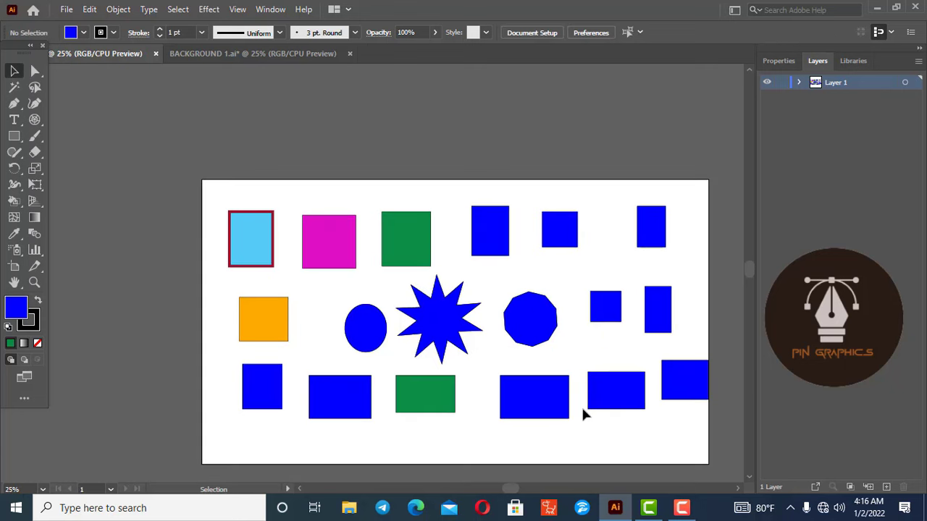
Select all blue shapes with the Magic Wand and fill them green.
{"action": "left_click", "coordinate": [15, 91]}
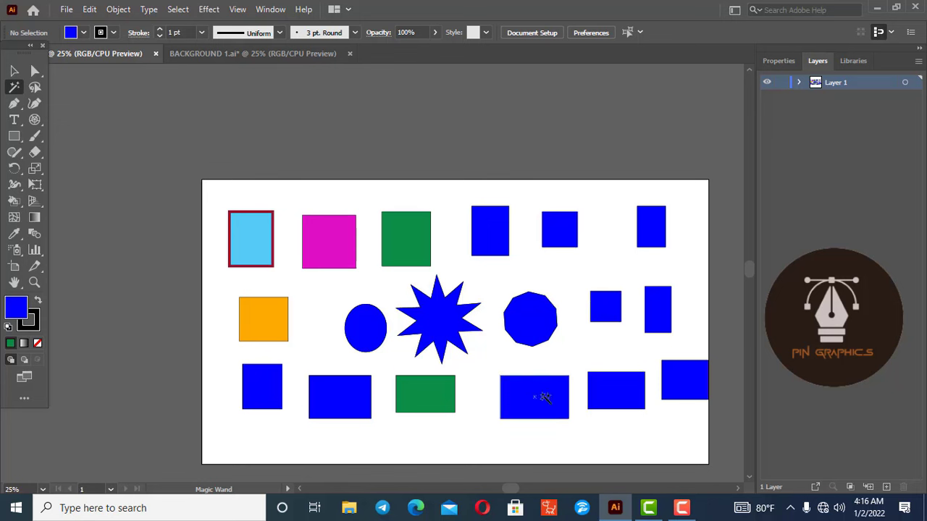
{"action": "left_click", "coordinate": [611, 395]}
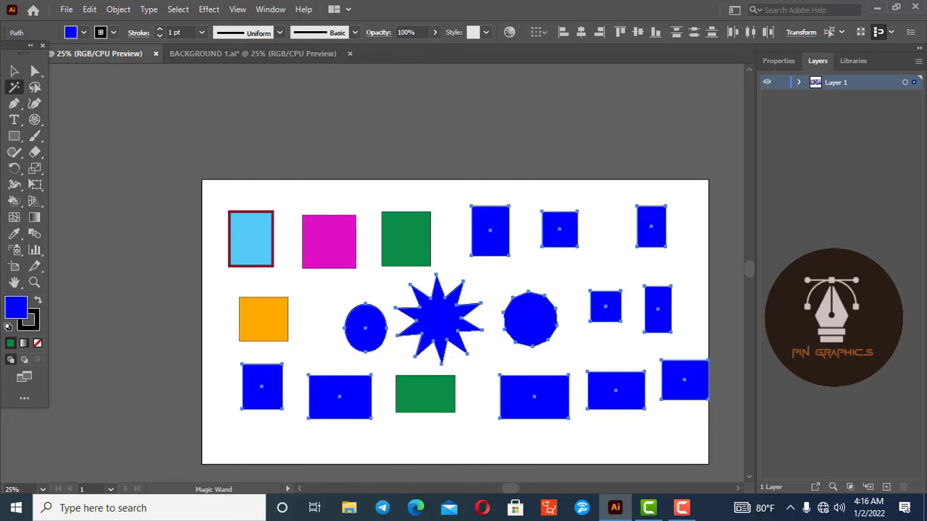
{"action": "double_click", "coordinate": [14, 309]}
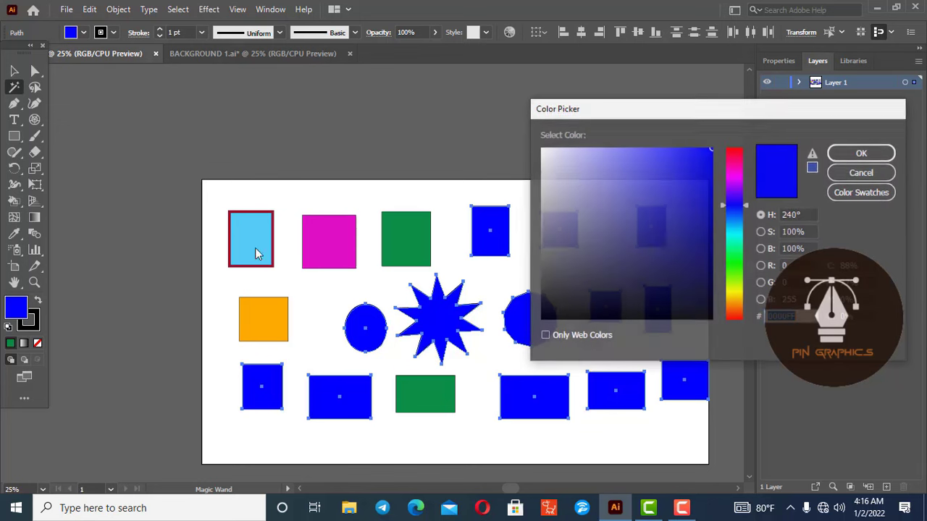
{"action": "left_click", "coordinate": [742, 177]}
{"action": "left_click", "coordinate": [735, 276]}
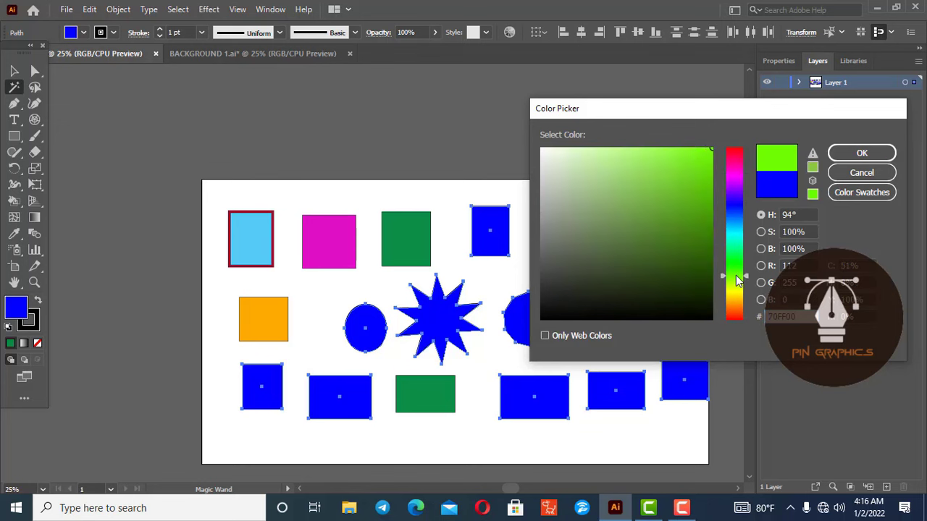
{"action": "left_click", "coordinate": [860, 155]}
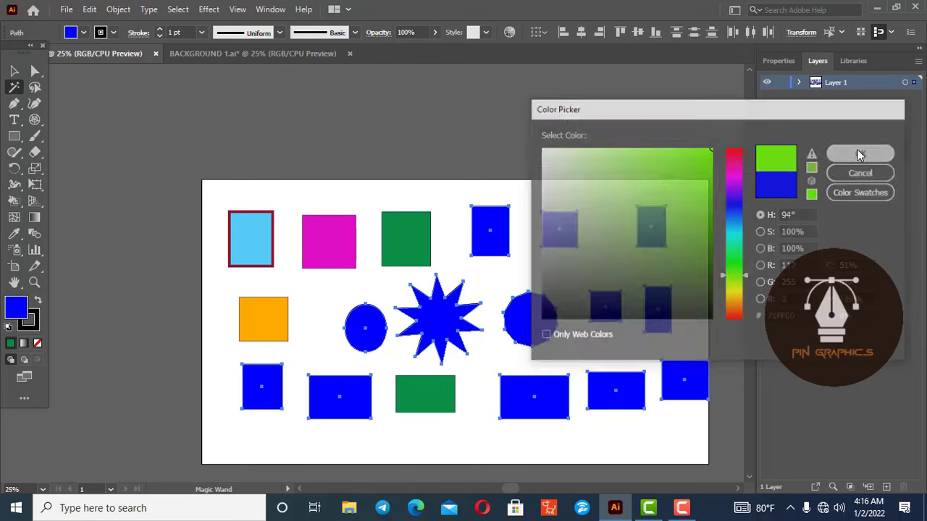
Change the selected shapes' shared fill to orange, then deselect them.
{"action": "double_click", "coordinate": [14, 309]}
{"action": "left_click", "coordinate": [731, 310]}
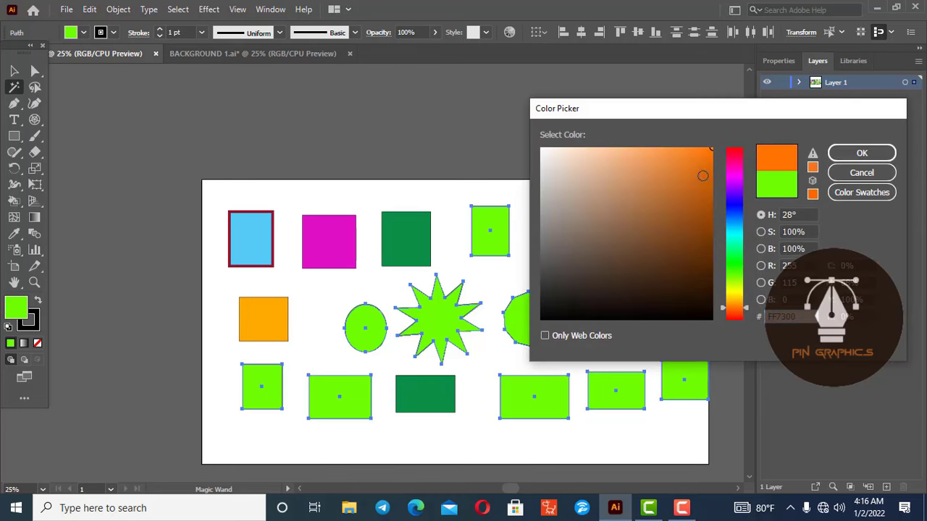
{"action": "left_click", "coordinate": [861, 153]}
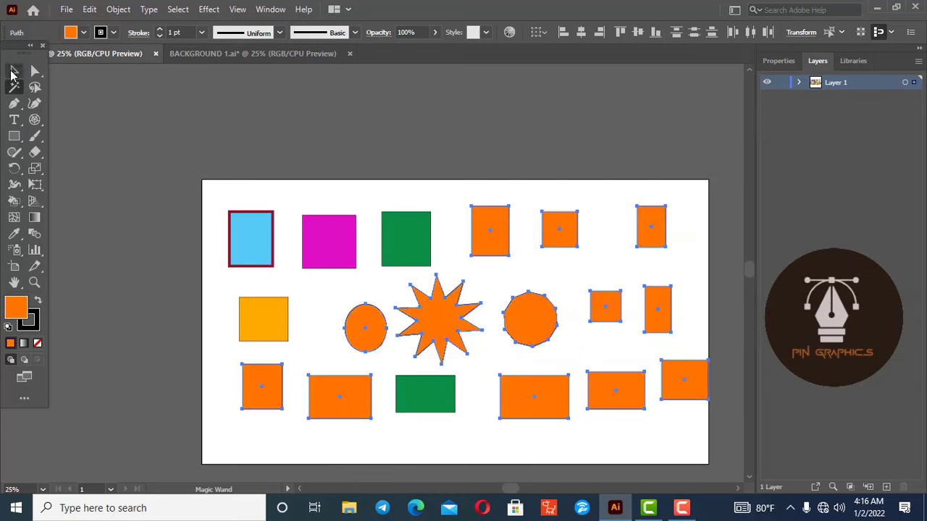
{"action": "left_click", "coordinate": [12, 72]}
{"action": "left_click", "coordinate": [149, 256]}
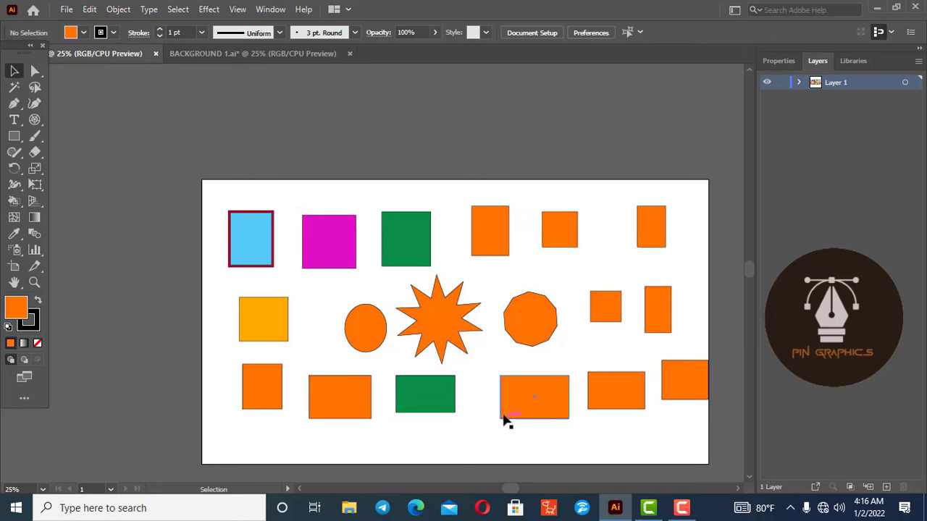
{"action": "scroll", "coordinate": [502, 416], "scroll_direction": "down", "scroll_amount": 1}
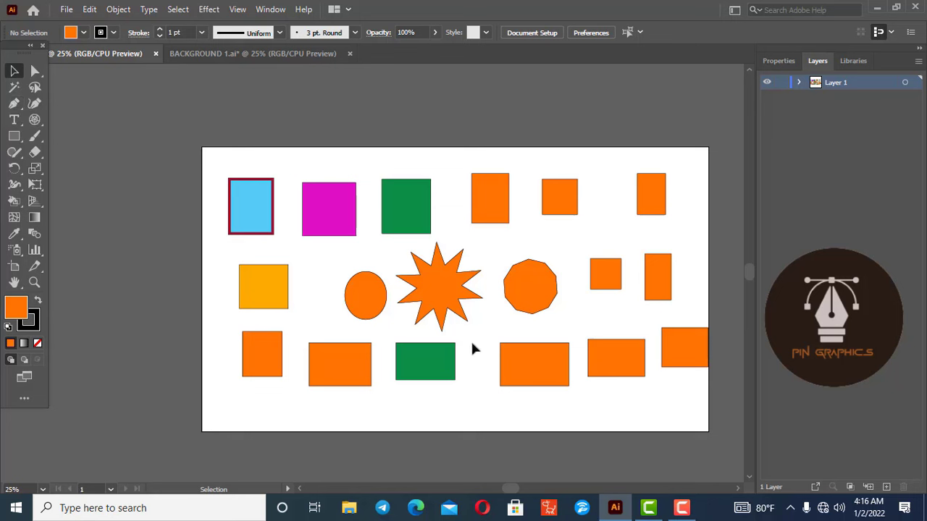
Select the rotated star and set its fill to bright green in the Color Picker.
{"action": "left_click", "coordinate": [442, 302]}
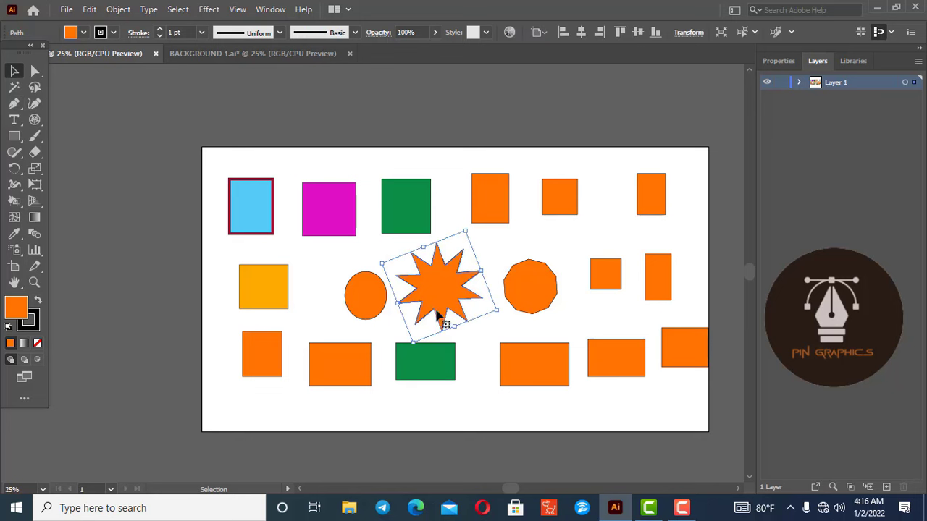
{"action": "scroll", "coordinate": [434, 304], "scroll_direction": "up", "scroll_amount": 1}
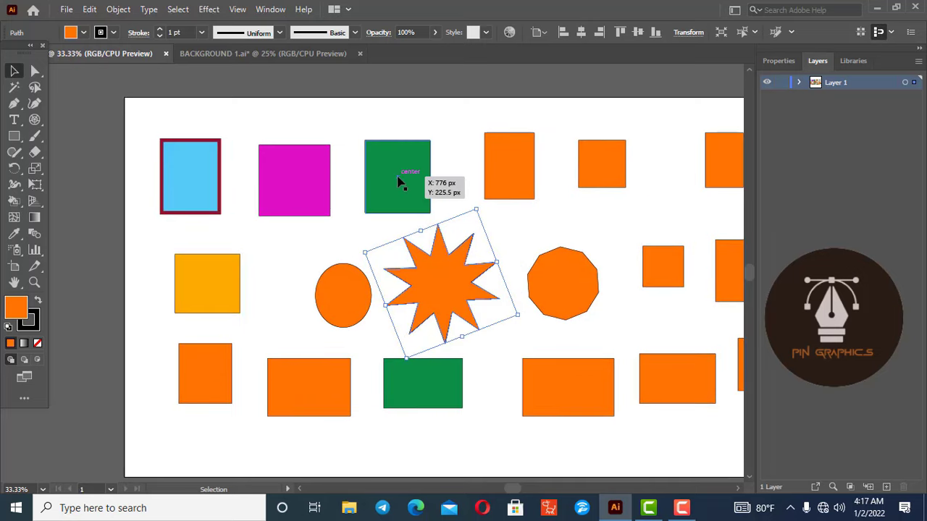
{"action": "double_click", "coordinate": [19, 309]}
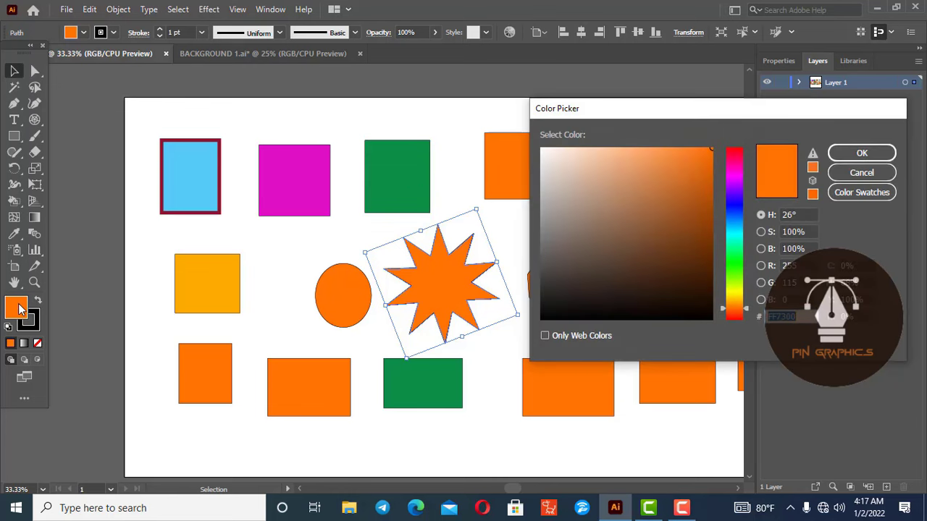
{"action": "left_click", "coordinate": [738, 260]}
{"action": "left_click_drag", "start_coordinate": [695, 155], "coordinate": [695, 196]}
{"action": "left_click", "coordinate": [847, 154]}
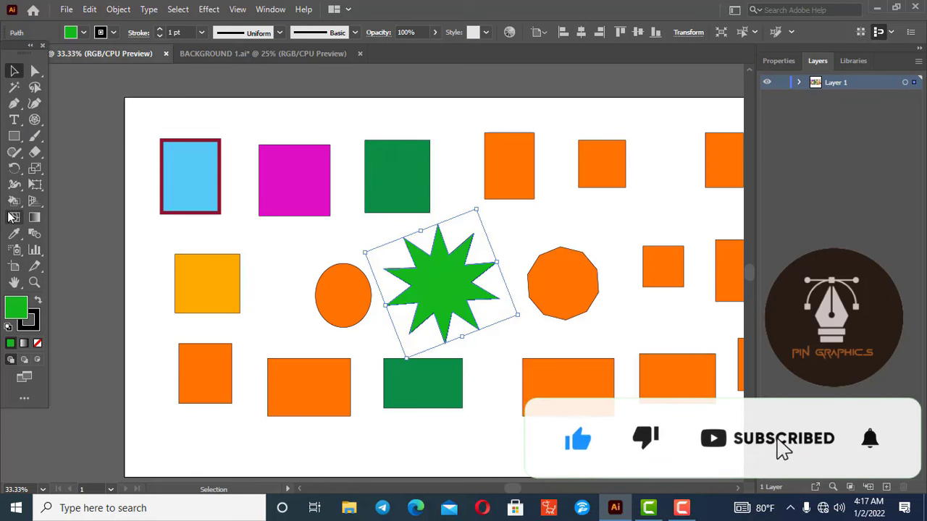
{"action": "left_click", "coordinate": [13, 233]}
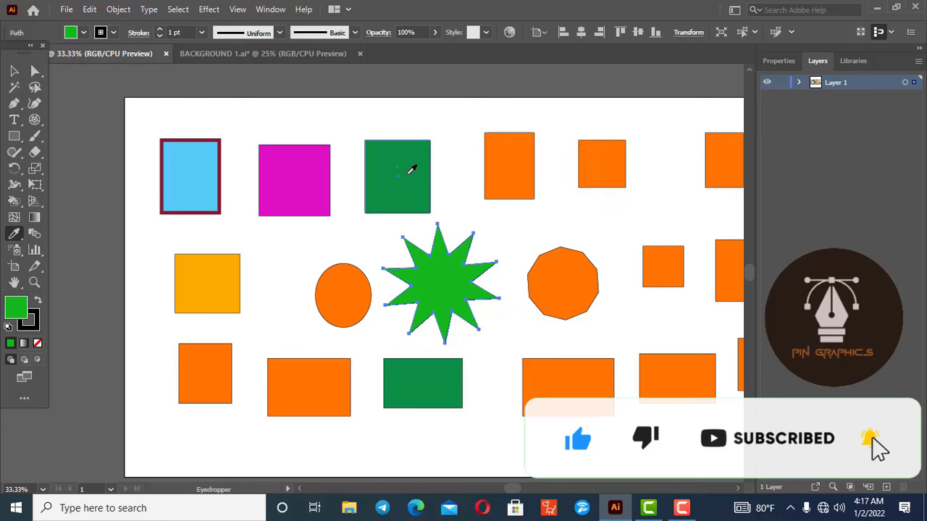
{"action": "left_click", "coordinate": [396, 155]}
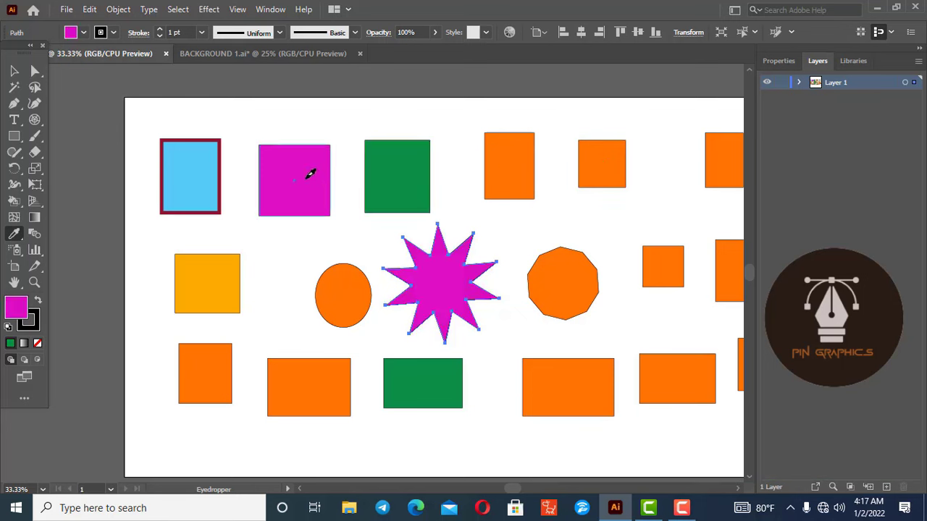
{"action": "left_click", "coordinate": [194, 180]}
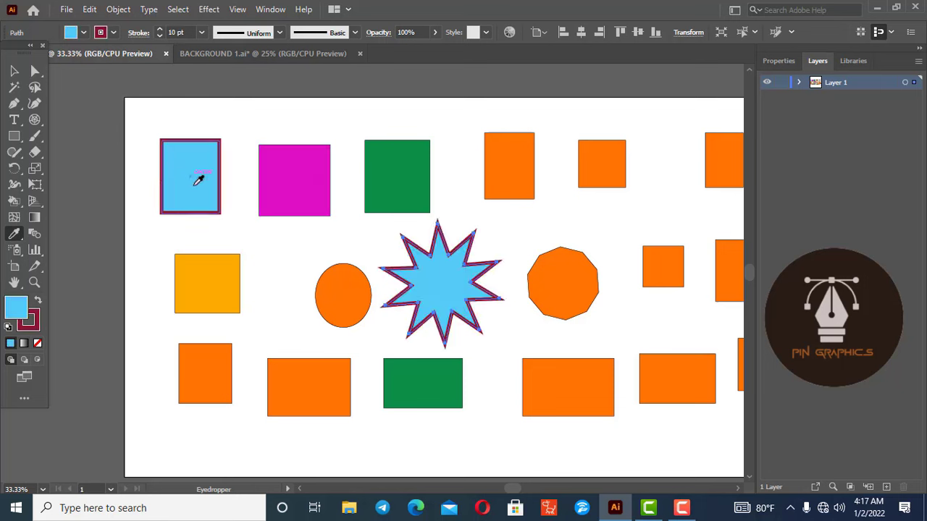
{"action": "left_click", "coordinate": [292, 171]}
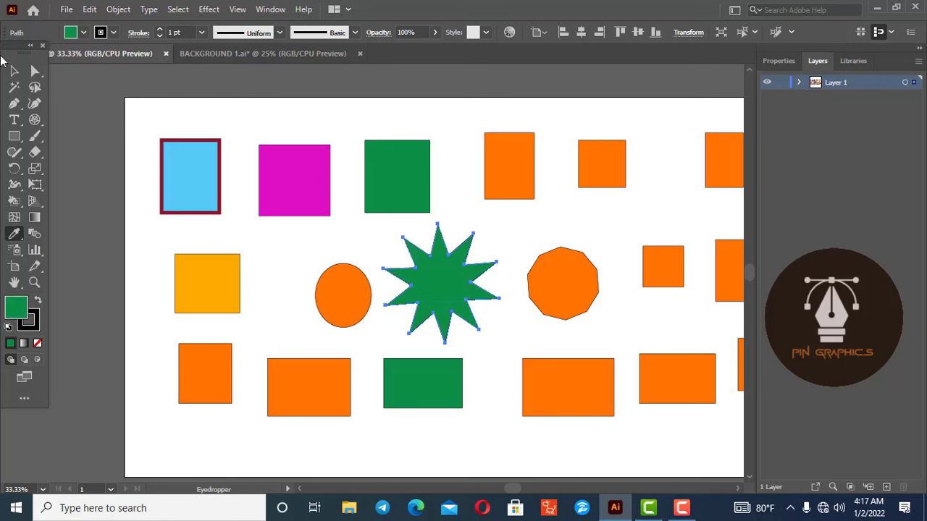
{"action": "left_click", "coordinate": [14, 71]}
{"action": "left_click", "coordinate": [598, 429]}
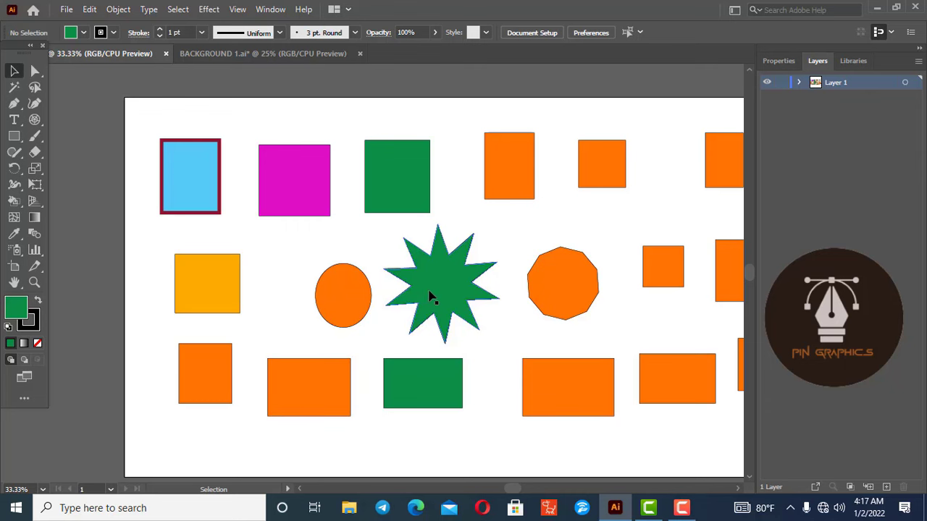
{"action": "scroll", "coordinate": [508, 339], "scroll_direction": "down", "scroll_amount": 1}
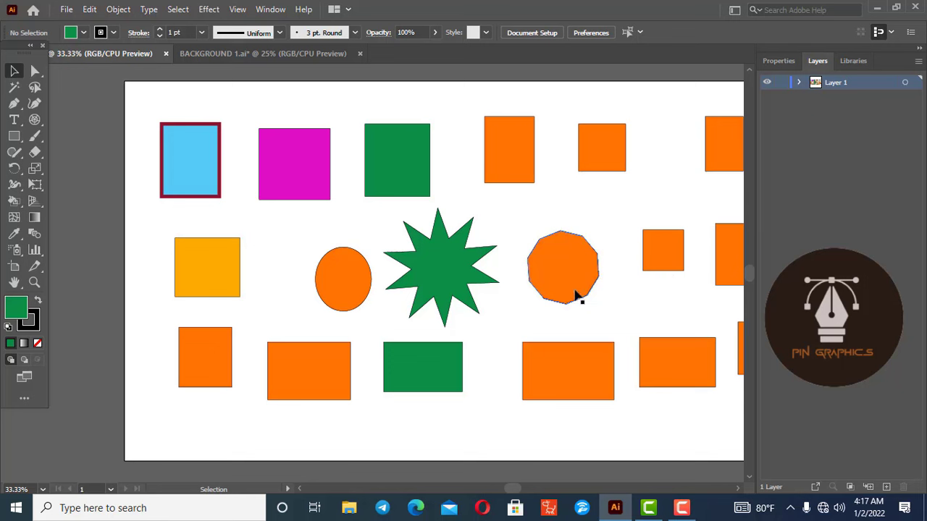
Select the orange polygon and sample magenta, green, yellow, white and blue fills onto it with the Eyedropper.
{"action": "left_click", "coordinate": [565, 270]}
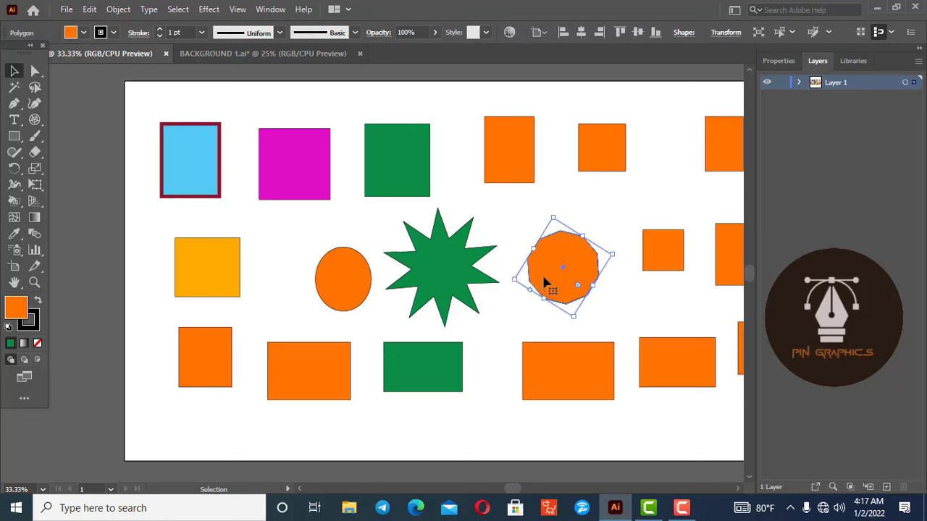
{"action": "left_click", "coordinate": [12, 236]}
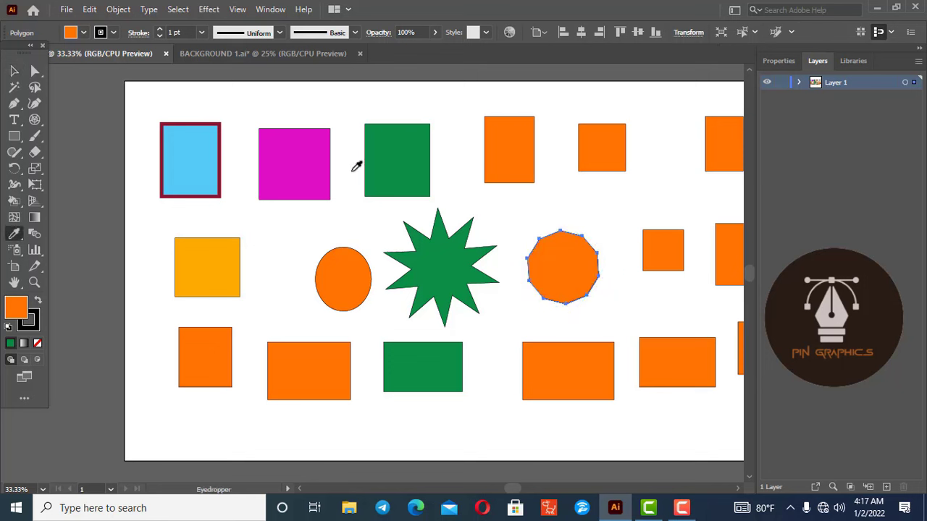
{"action": "left_click", "coordinate": [287, 150]}
{"action": "left_click", "coordinate": [396, 159]}
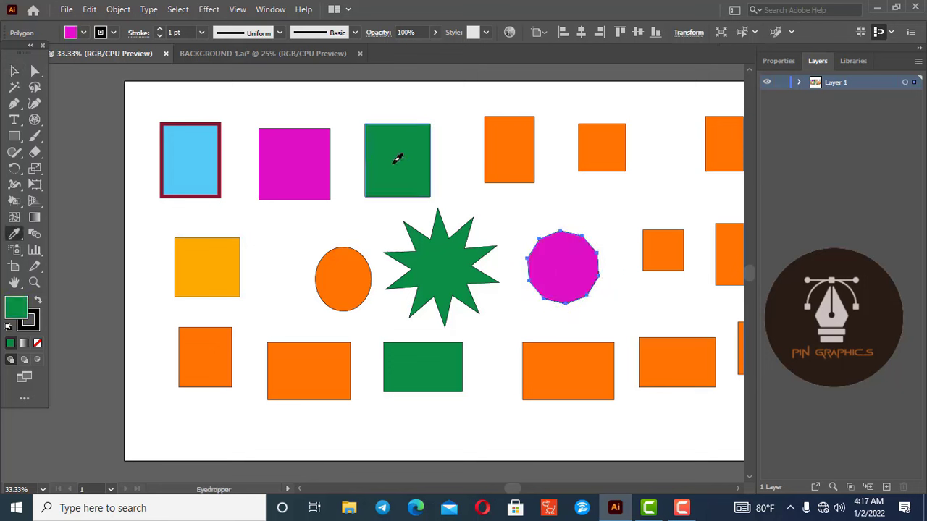
{"action": "left_click", "coordinate": [209, 268]}
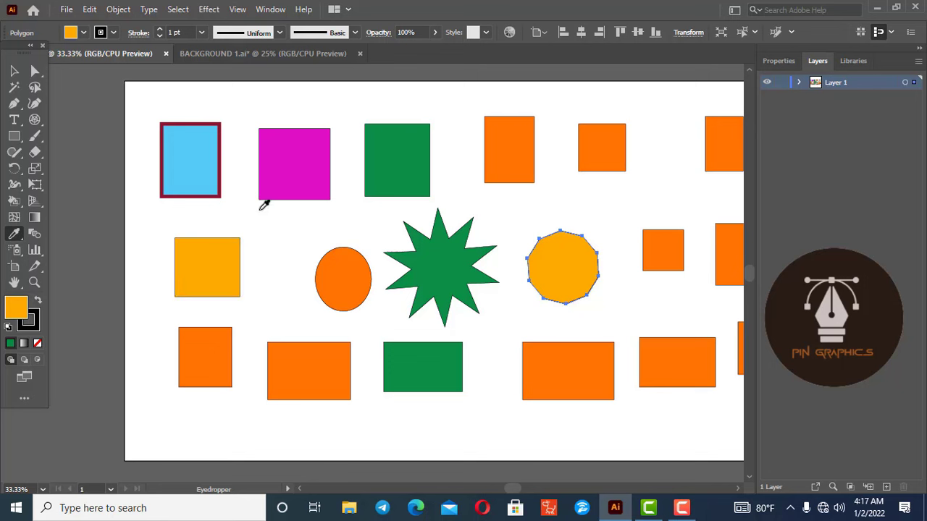
{"action": "left_click", "coordinate": [65, 197]}
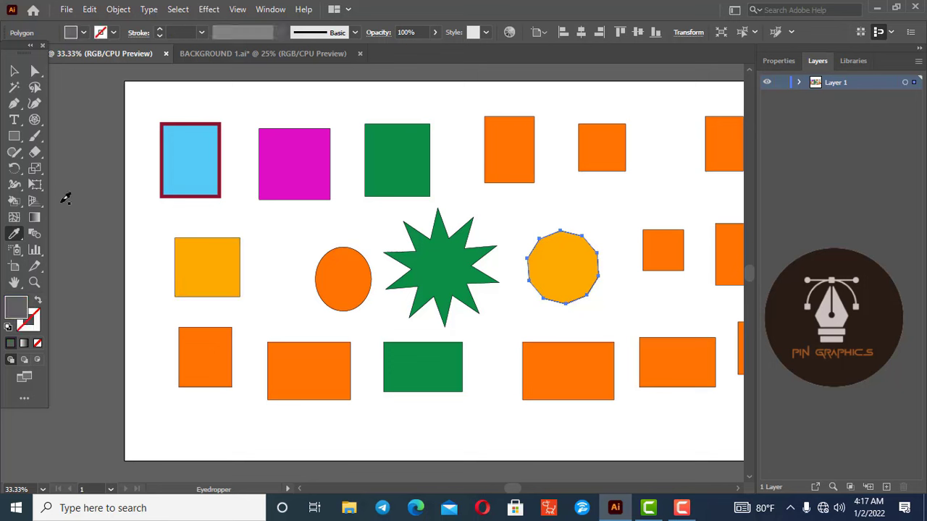
{"action": "left_click", "coordinate": [159, 219]}
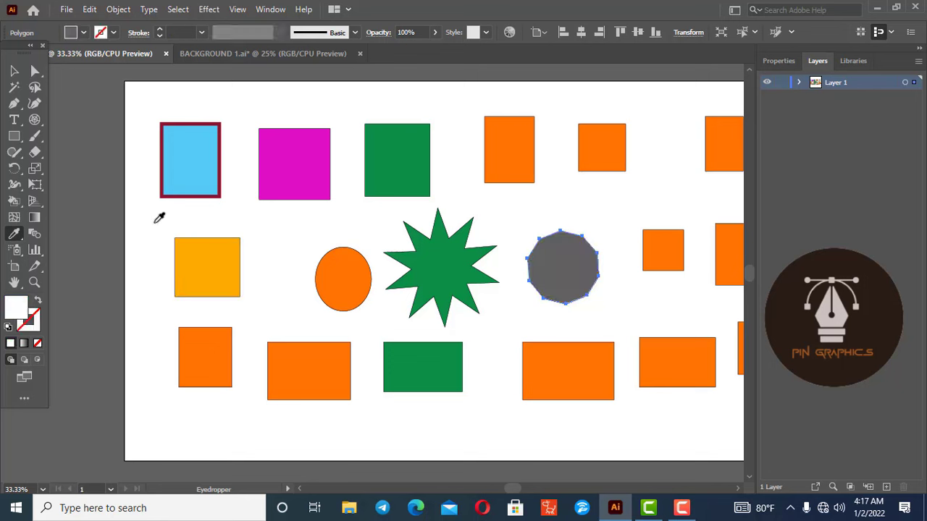
{"action": "left_click", "coordinate": [187, 149]}
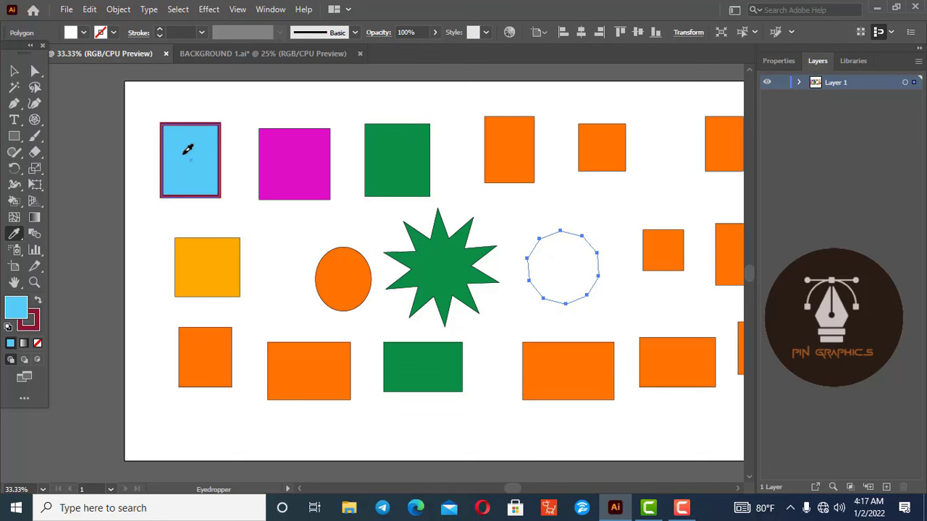
Sample orange, magenta, yellow-orange and white, finish on the green fill, then deselect the polygon.
{"action": "left_click", "coordinate": [500, 127]}
{"action": "left_click", "coordinate": [294, 153]}
{"action": "left_click", "coordinate": [196, 259]}
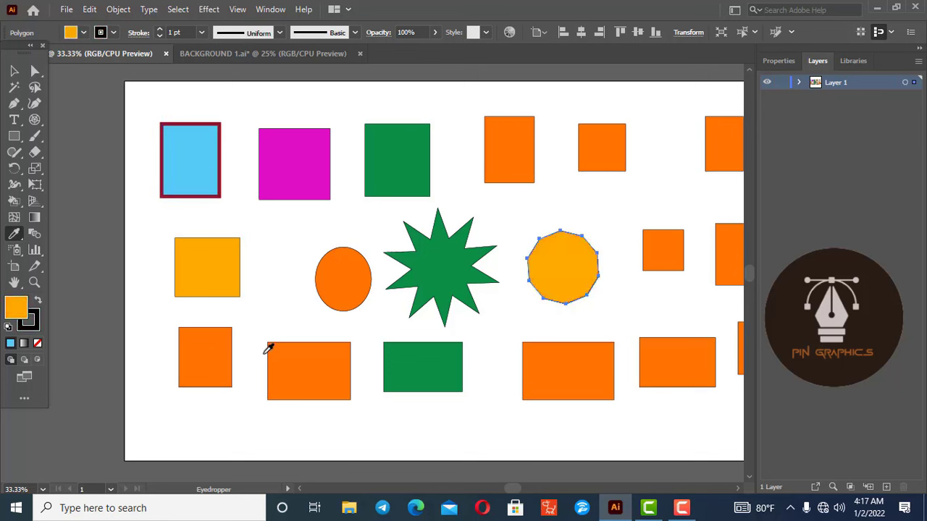
{"action": "left_click", "coordinate": [365, 354]}
{"action": "left_click", "coordinate": [476, 281]}
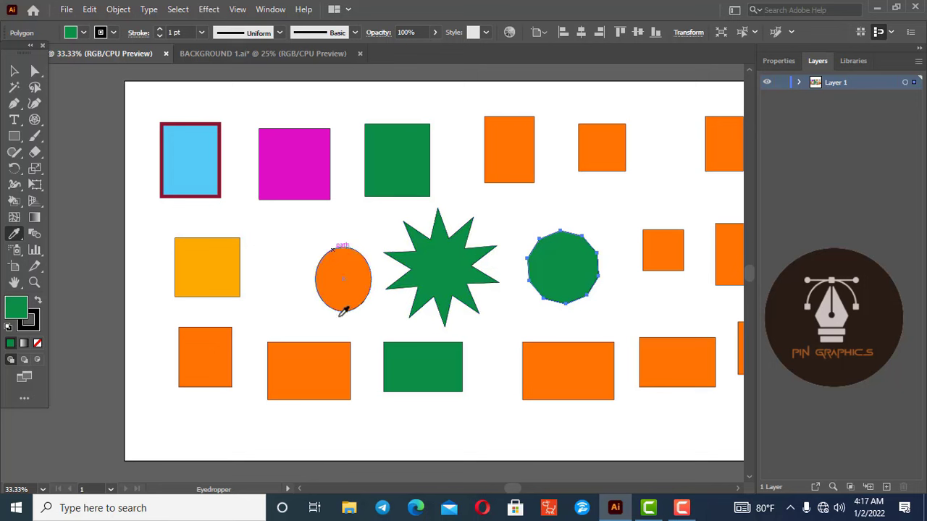
{"action": "left_click", "coordinate": [16, 73]}
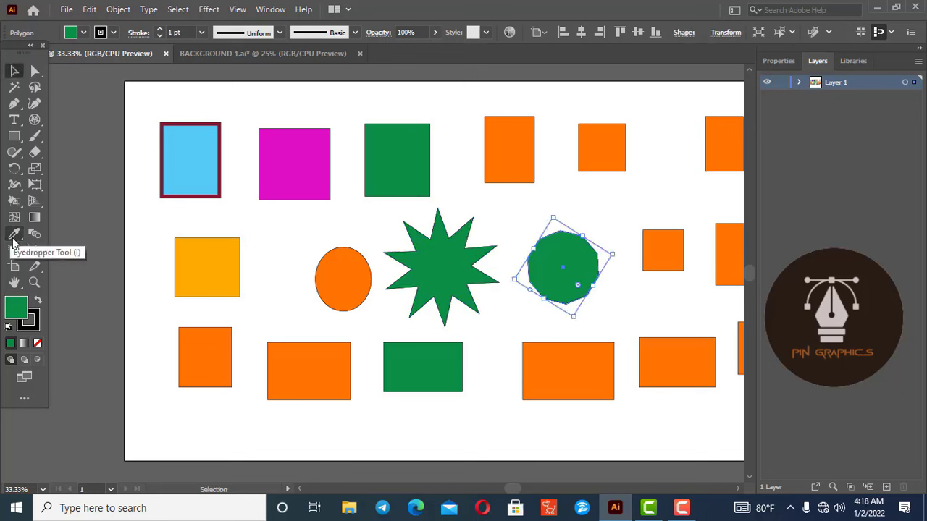
{"action": "left_click", "coordinate": [115, 244]}
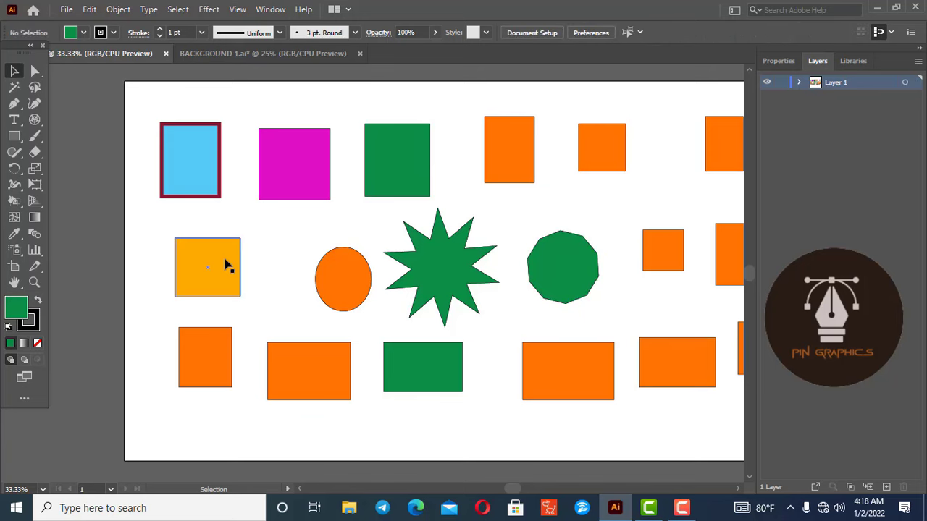
Zoom out, marquee-select every shape on the artboard and delete them all.
{"action": "scroll", "coordinate": [226, 265], "scroll_direction": "down", "scroll_amount": 1}
{"action": "left_click_drag", "start_coordinate": [151, 131], "coordinate": [675, 394]}
{"action": "key", "text": "Delete"}
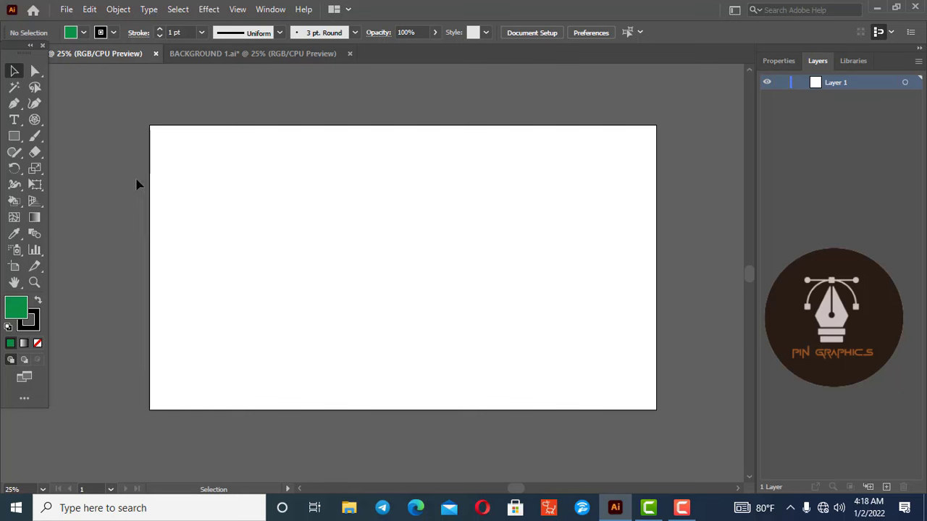
Tear the Pen tool group off into a floating panel and move it upward.
{"action": "left_click", "coordinate": [13, 105]}
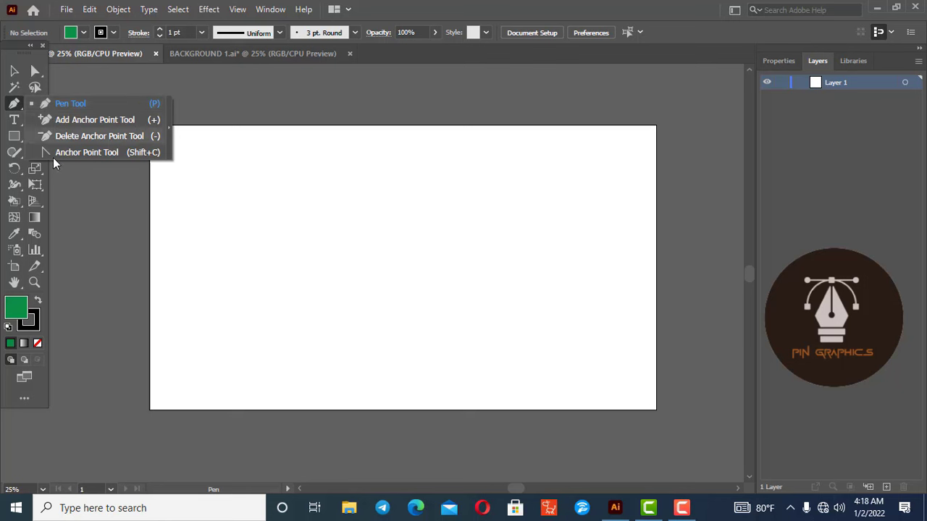
{"action": "left_click", "coordinate": [170, 138]}
{"action": "left_click_drag", "start_coordinate": [14, 103], "coordinate": [109, 136]}
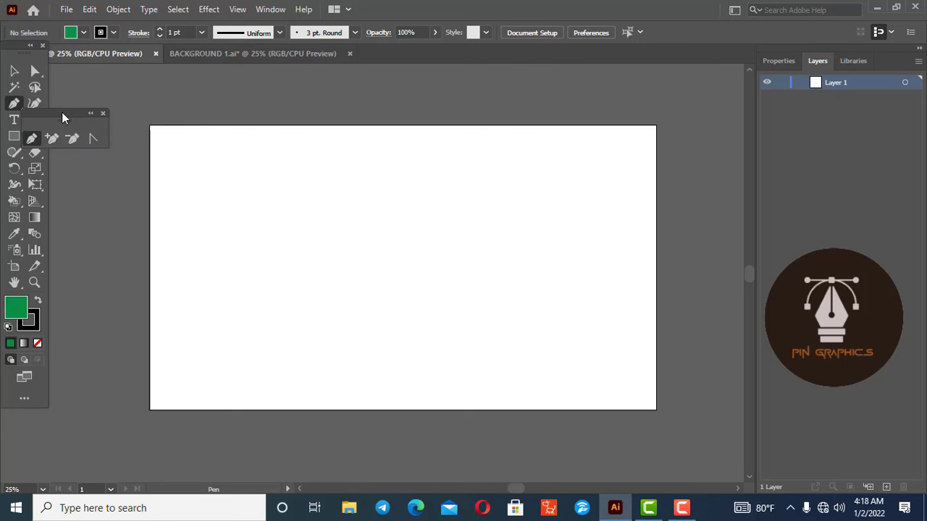
{"action": "left_click_drag", "start_coordinate": [62, 111], "coordinate": [107, 88]}
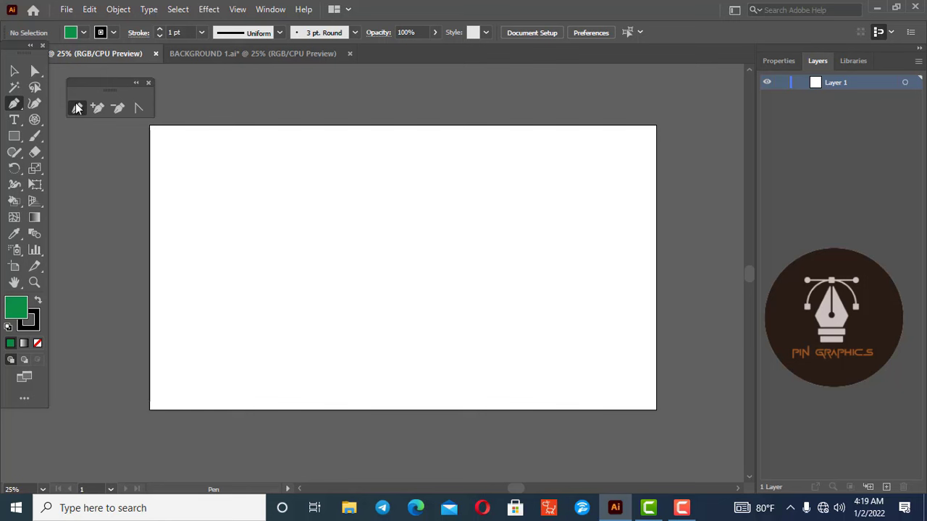
Set the fill to None with the stroke active, then place and undo a stray curved anchor.
{"action": "left_click", "coordinate": [38, 346]}
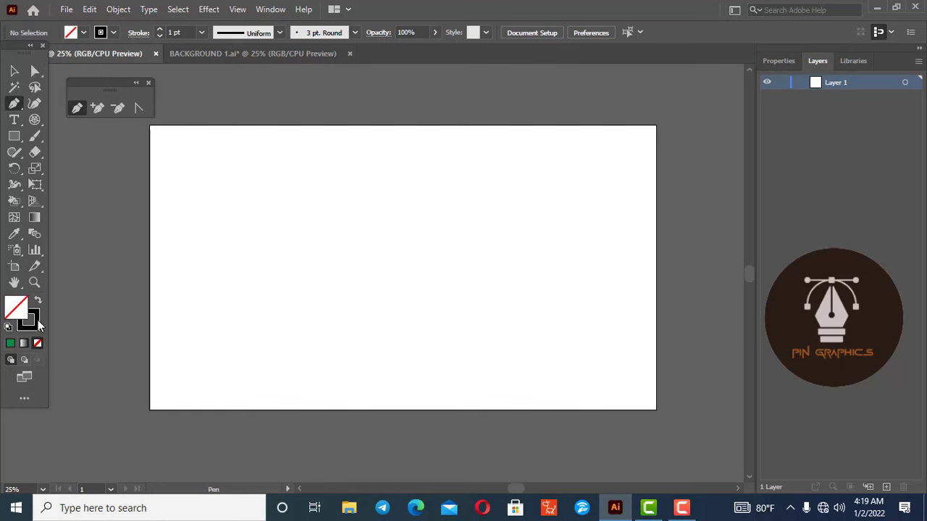
{"action": "left_click", "coordinate": [39, 324]}
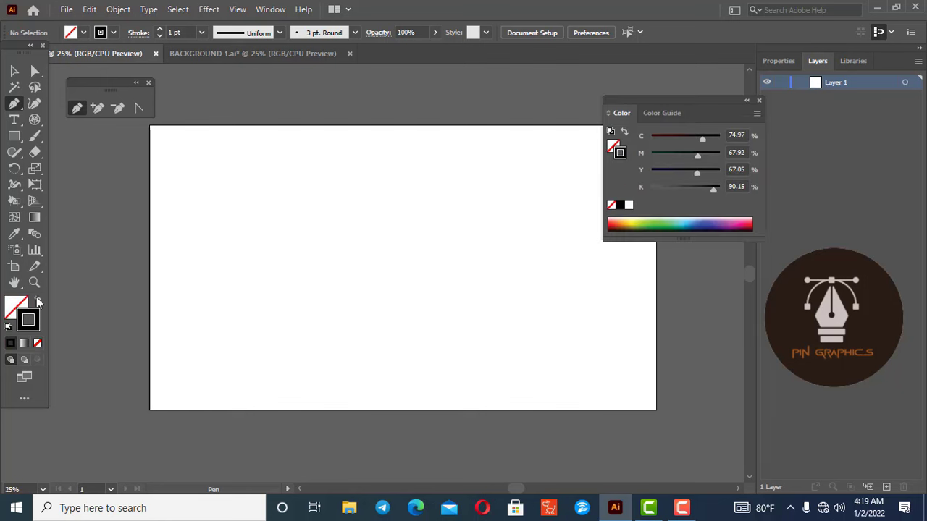
{"action": "left_click", "coordinate": [758, 101]}
{"action": "left_click", "coordinate": [201, 190]}
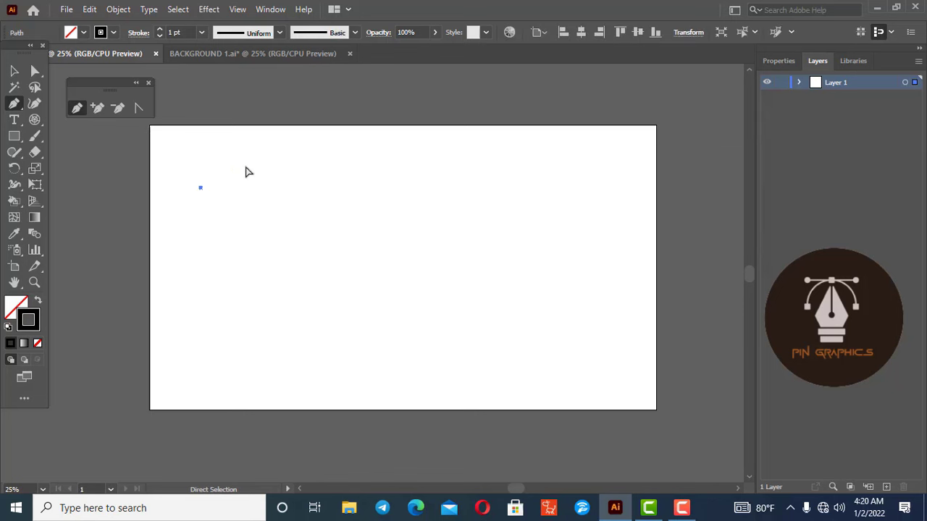
{"action": "left_click", "coordinate": [221, 194], "text": "ctrl"}
{"action": "left_click_drag", "start_coordinate": [205, 171], "coordinate": [228, 207]}
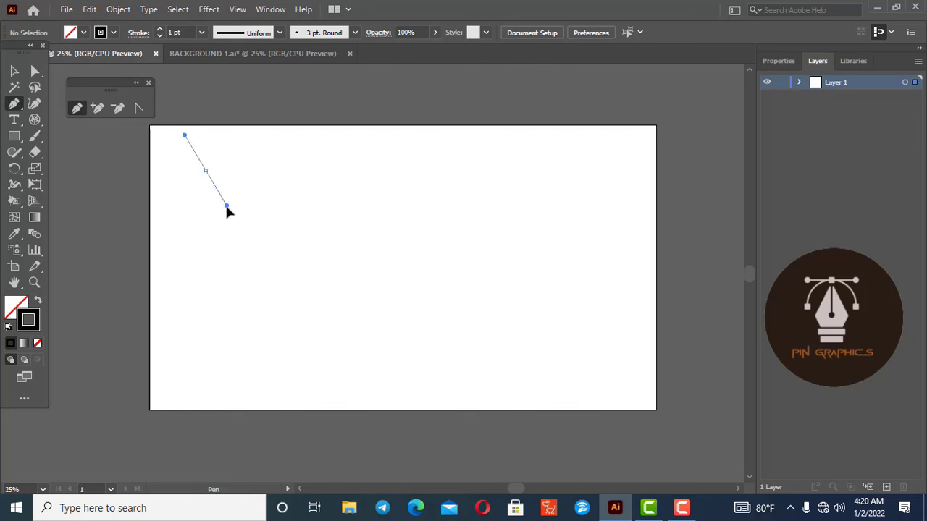
{"action": "key", "text": "ctrl+z"}
Draw a closed three-corner triangle near the artboard's top left.
{"action": "left_click", "coordinate": [191, 167]}
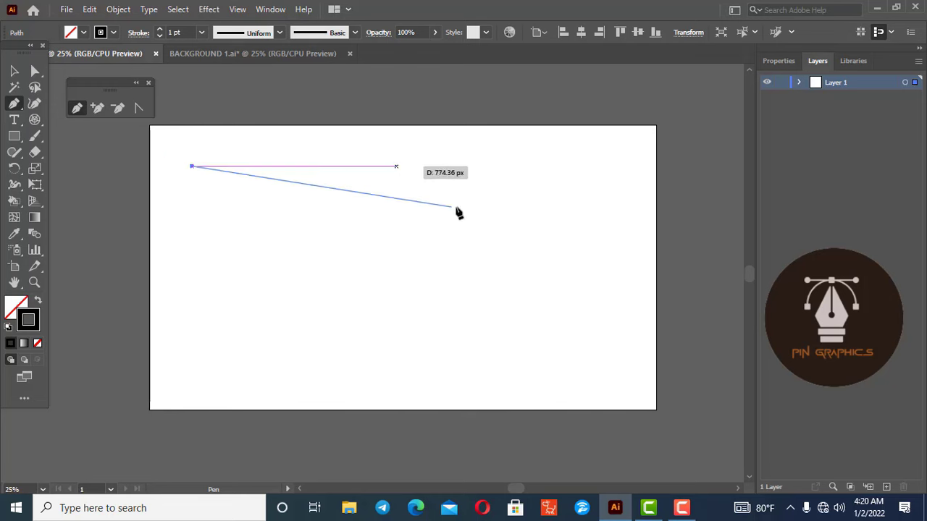
{"action": "left_click", "coordinate": [429, 198]}
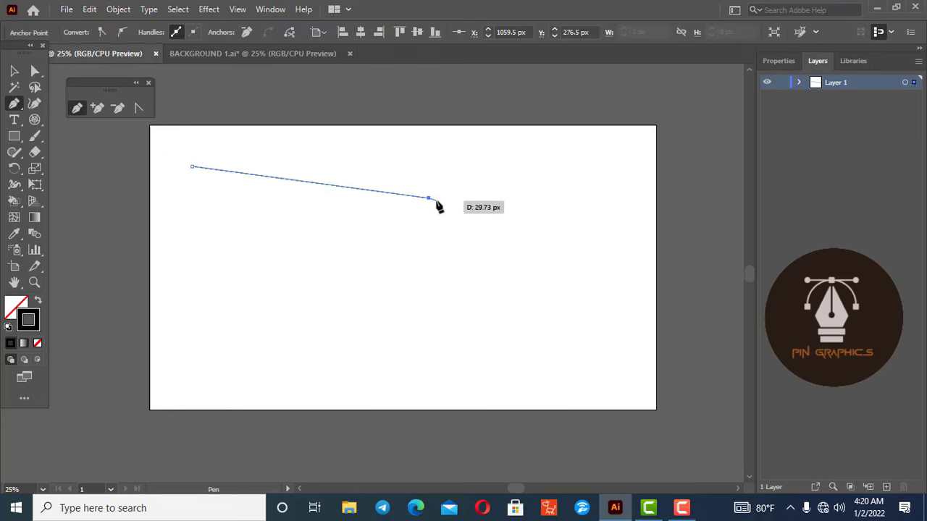
{"action": "left_click", "coordinate": [283, 304]}
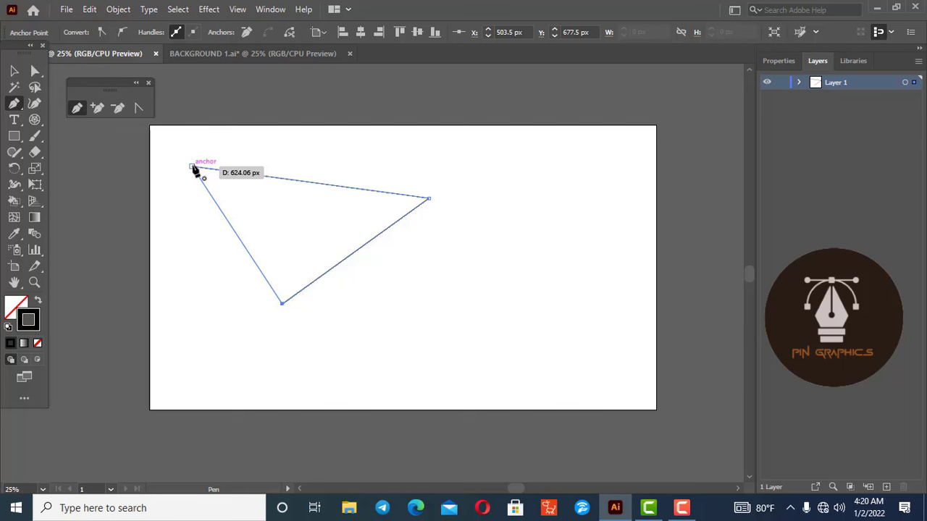
{"action": "left_click", "coordinate": [192, 166]}
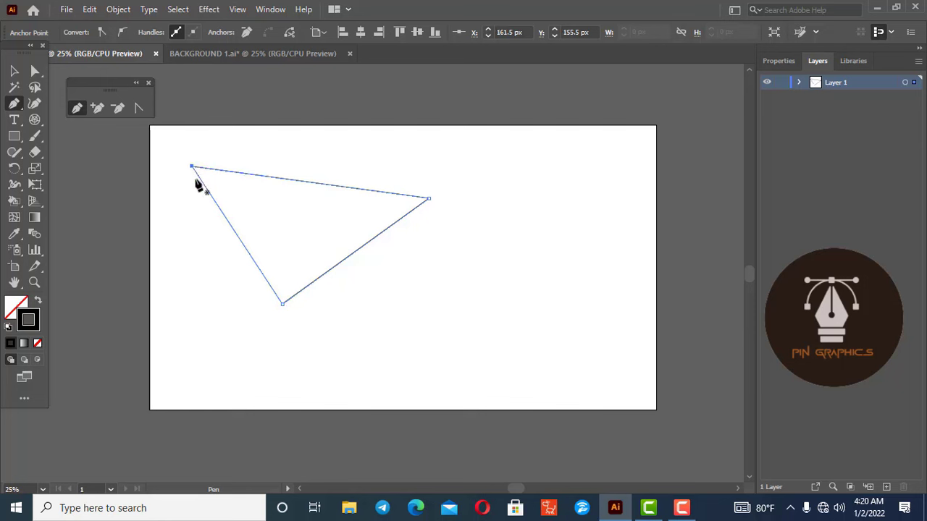
Fill the triangle with magenta from the Color Picker and select it.
{"action": "left_click", "coordinate": [13, 307]}
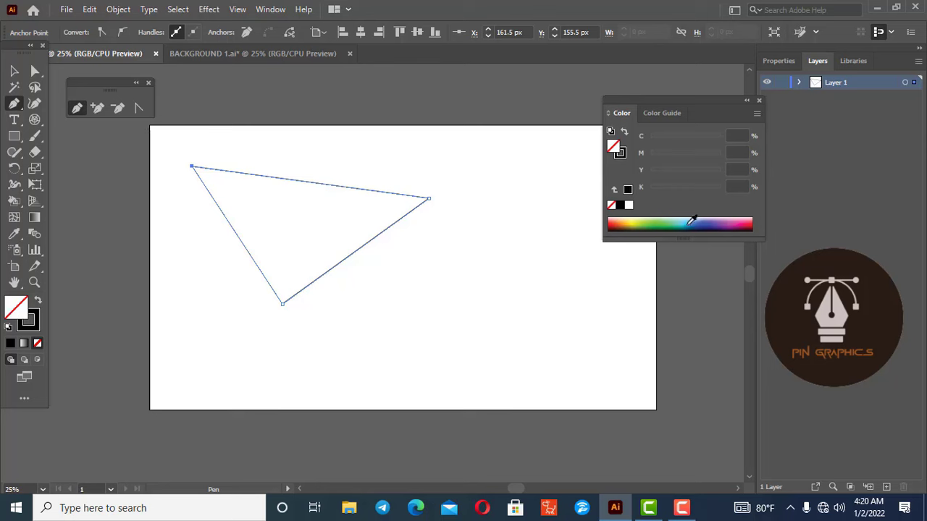
{"action": "double_click", "coordinate": [13, 308]}
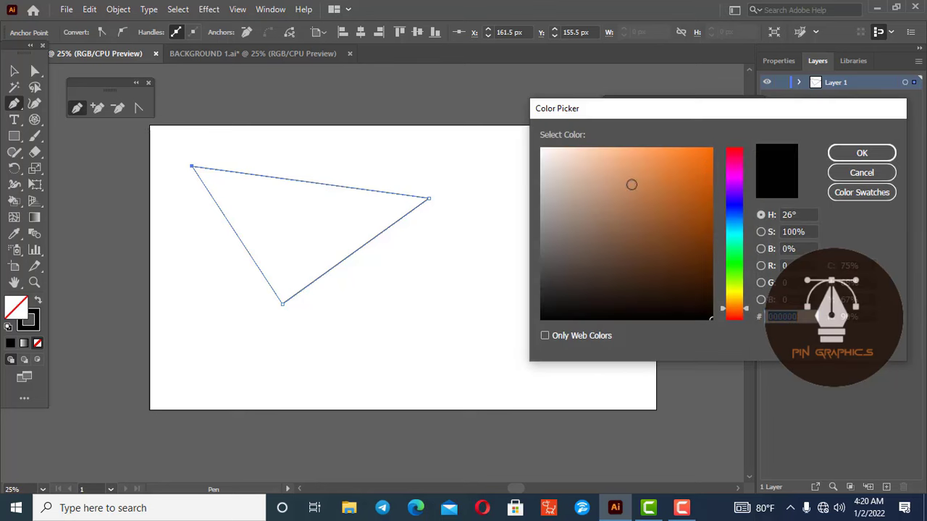
{"action": "left_click", "coordinate": [735, 168]}
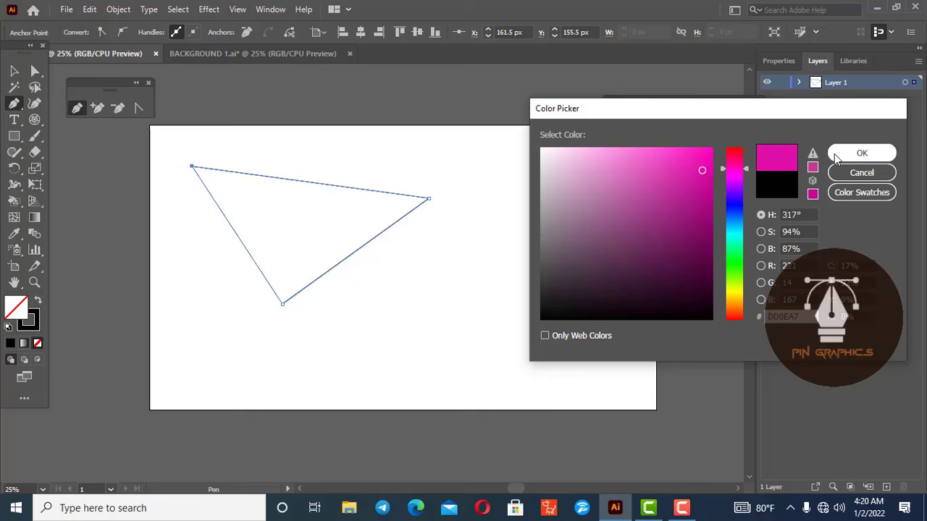
{"action": "left_click", "coordinate": [860, 153]}
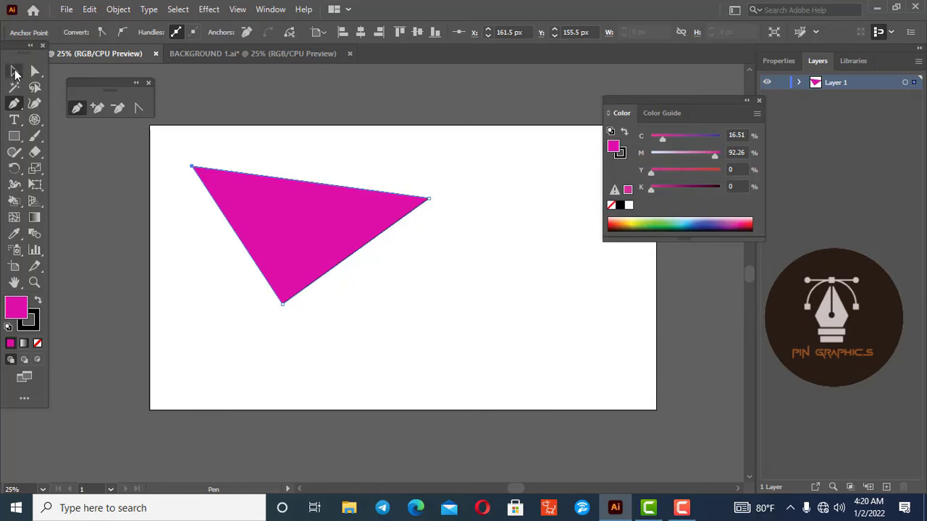
{"action": "left_click", "coordinate": [15, 70]}
{"action": "left_click", "coordinate": [253, 246]}
Undo away the old triangle and pen-draw a closed five-point notched shape.
{"action": "key", "text": "ctrl+z"}
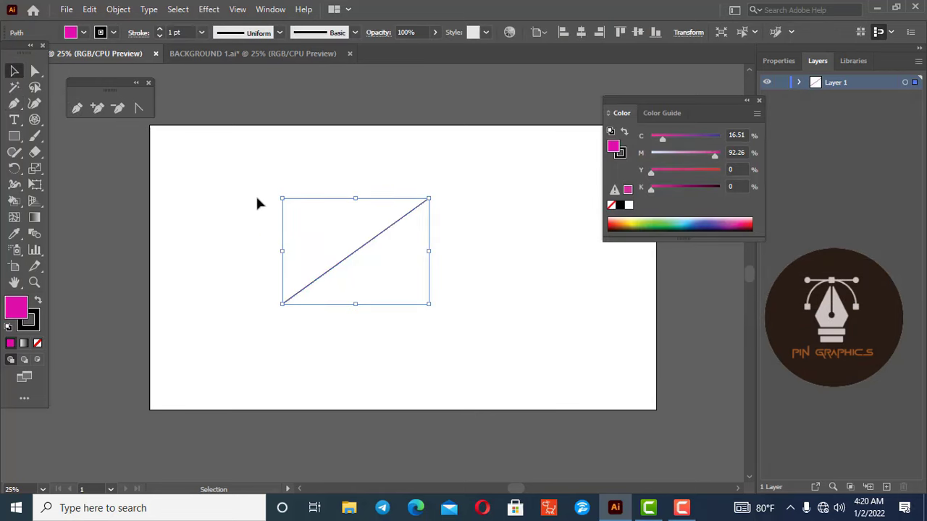
{"action": "key", "text": "ctrl+z"}
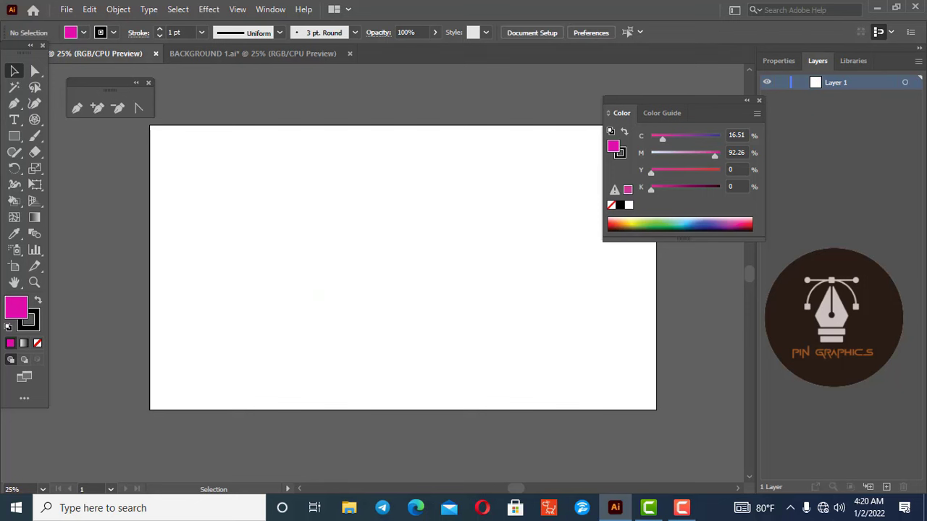
{"action": "left_click", "coordinate": [77, 107]}
{"action": "left_click", "coordinate": [238, 177]}
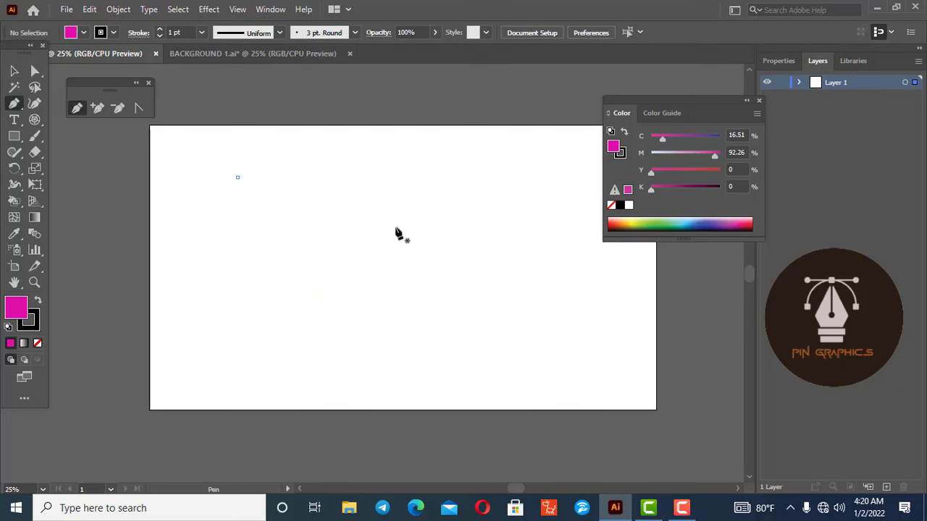
{"action": "left_click", "coordinate": [449, 217]}
{"action": "left_click", "coordinate": [340, 330]}
{"action": "left_click", "coordinate": [204, 300]}
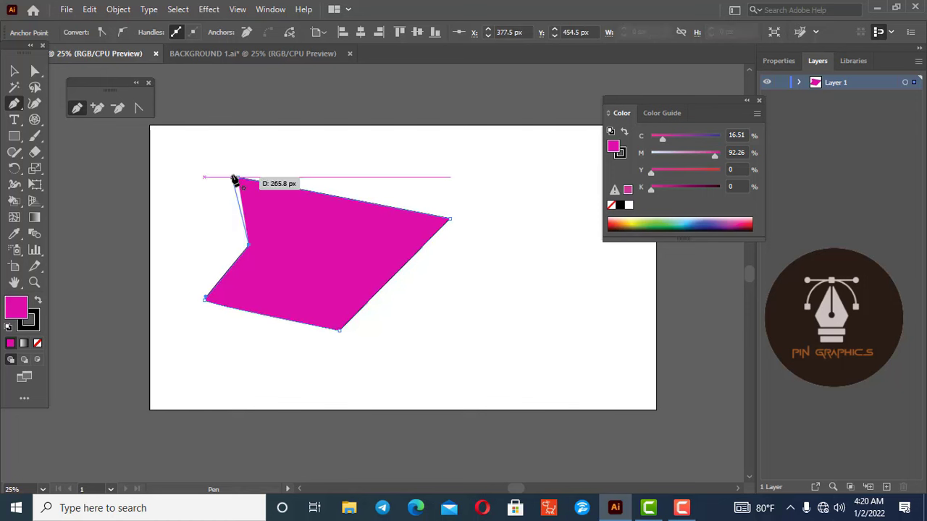
{"action": "left_click", "coordinate": [237, 178]}
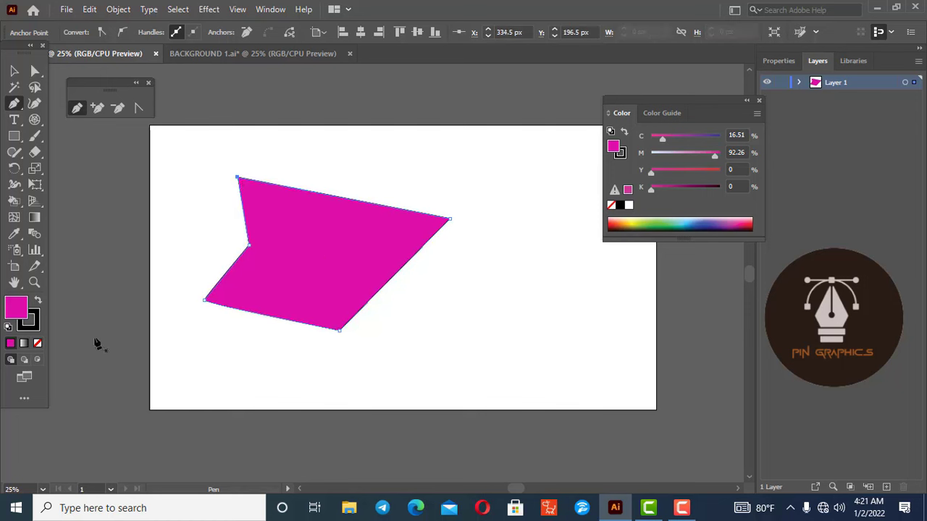
Remove the shape's magenta fill, then select it and press Delete.
{"action": "left_click", "coordinate": [38, 343]}
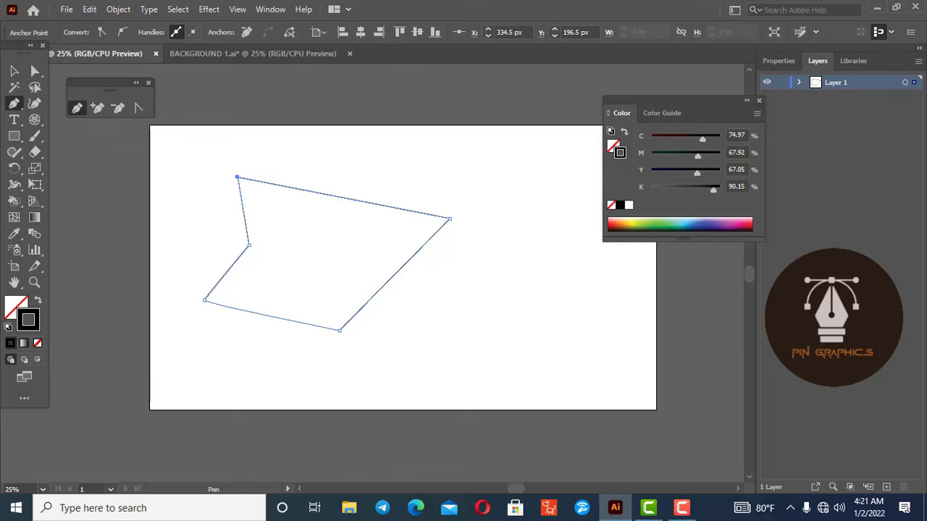
{"action": "left_click", "coordinate": [14, 71]}
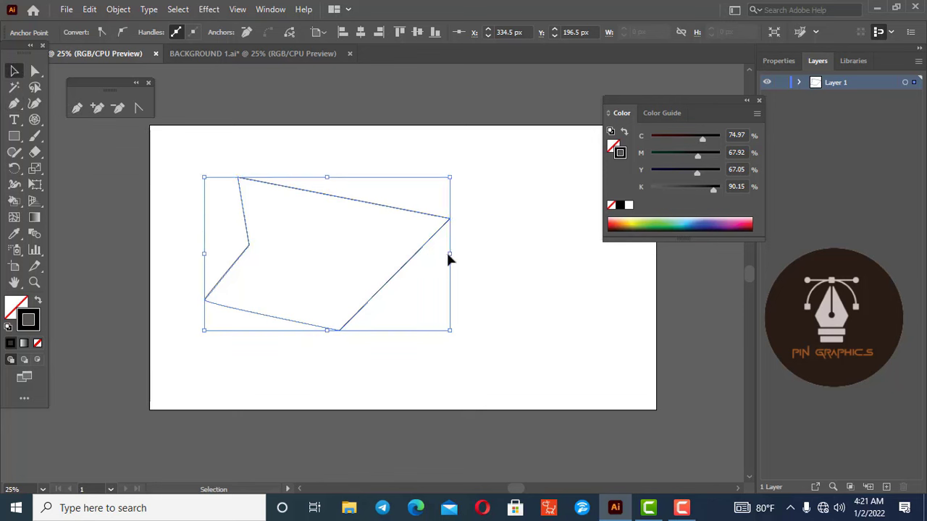
{"action": "key", "text": "Delete"}
{"action": "key", "text": "Delete"}
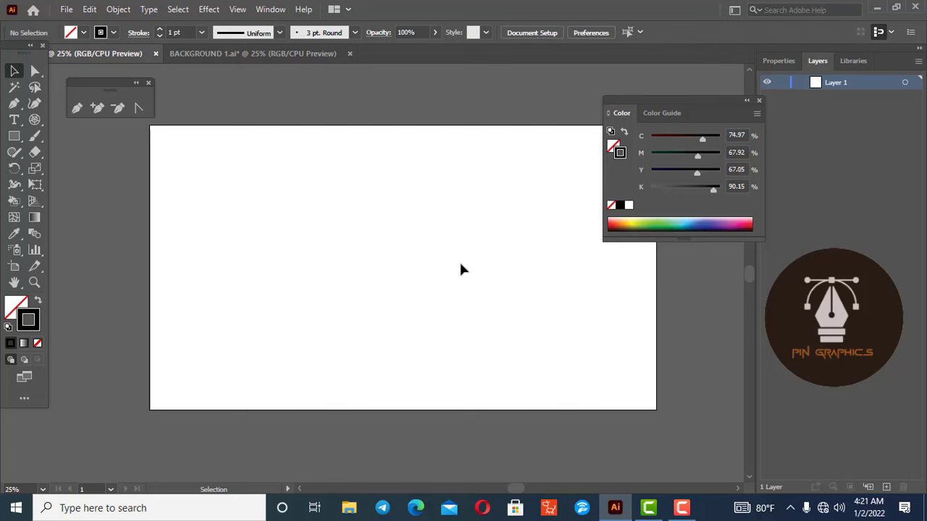
Pen-draw a closed four-corner rectangle, redoing a misplaced bottom-left corner.
{"action": "left_click", "coordinate": [76, 109]}
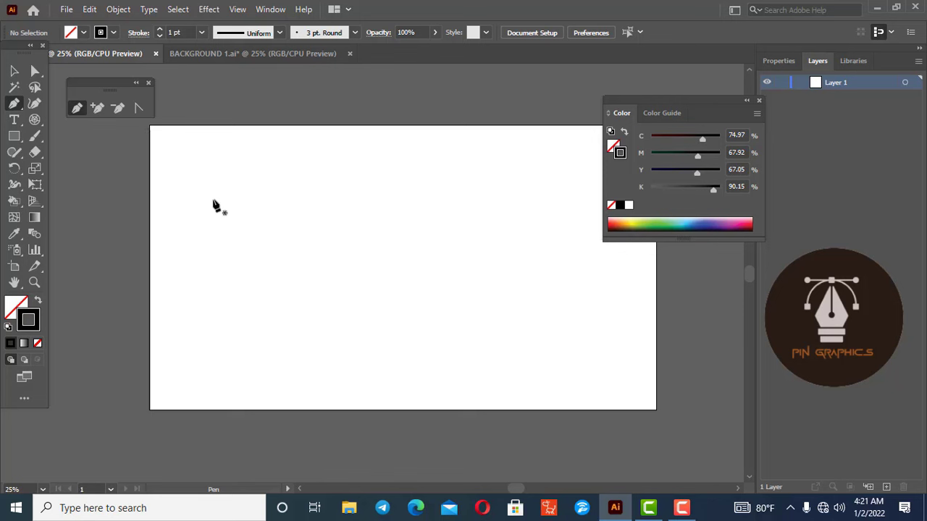
{"action": "left_click", "coordinate": [213, 199]}
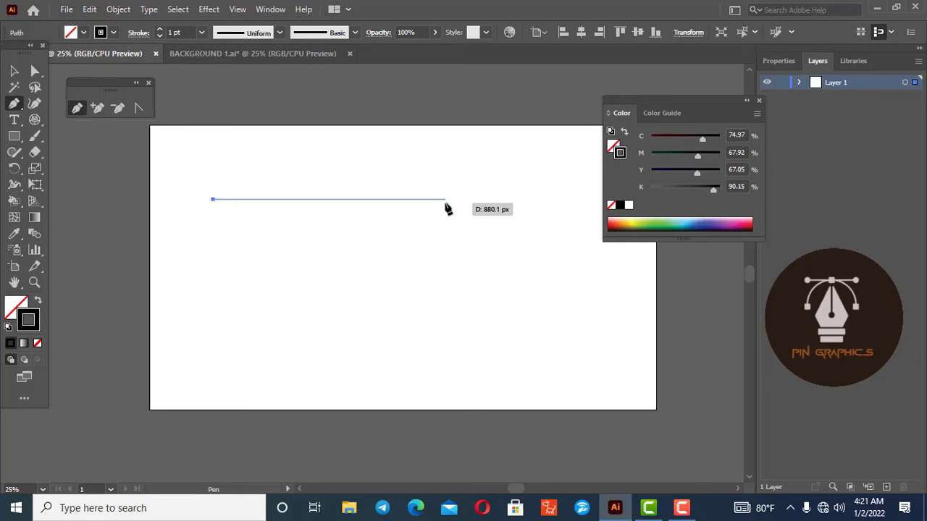
{"action": "left_click", "coordinate": [445, 199]}
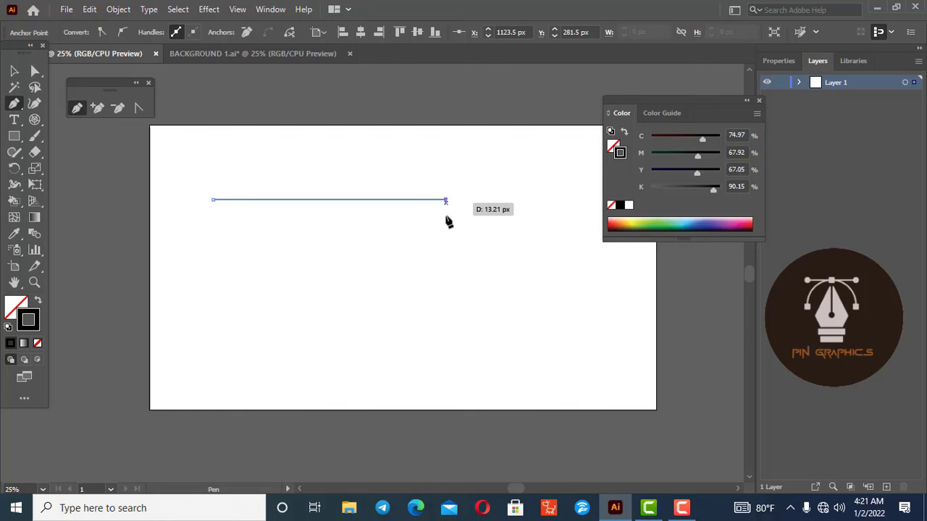
{"action": "left_click", "coordinate": [445, 355]}
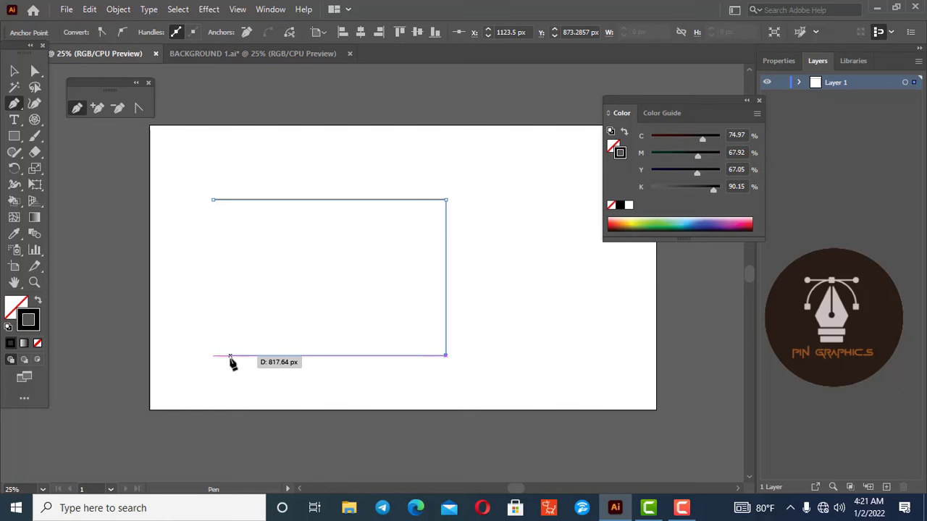
{"action": "left_click", "coordinate": [229, 355]}
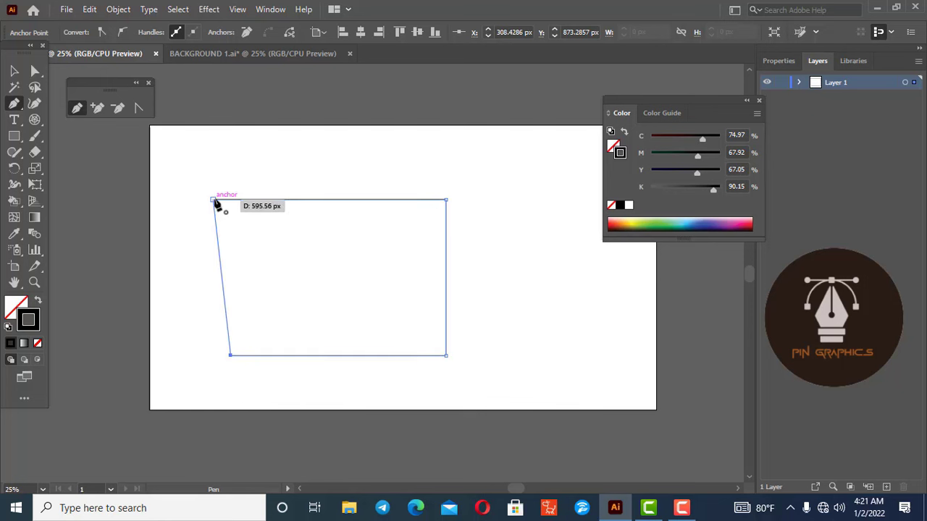
{"action": "key", "text": "ctrl+z"}
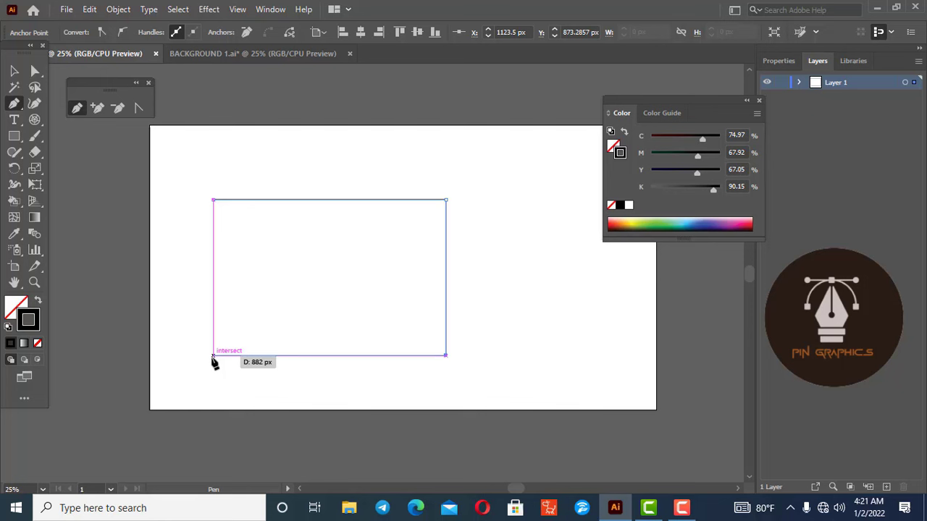
{"action": "left_click", "coordinate": [212, 354]}
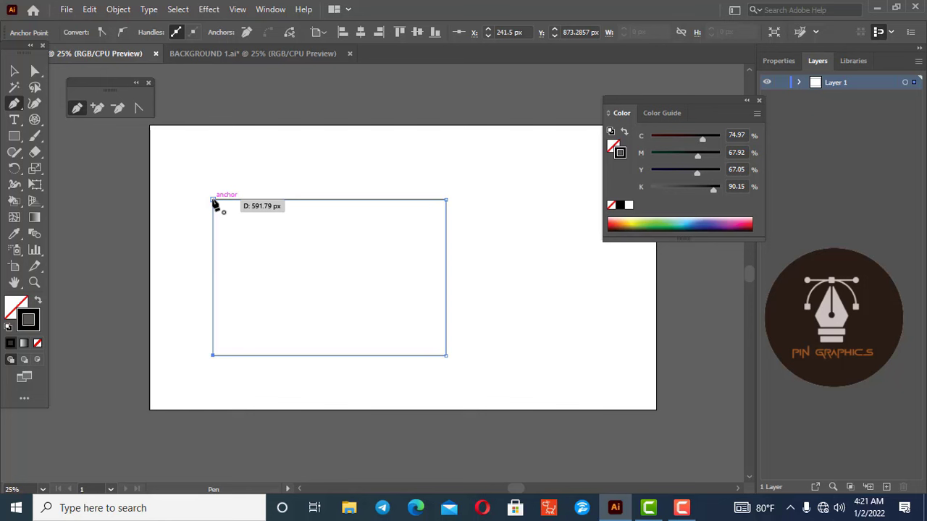
{"action": "left_click", "coordinate": [213, 199]}
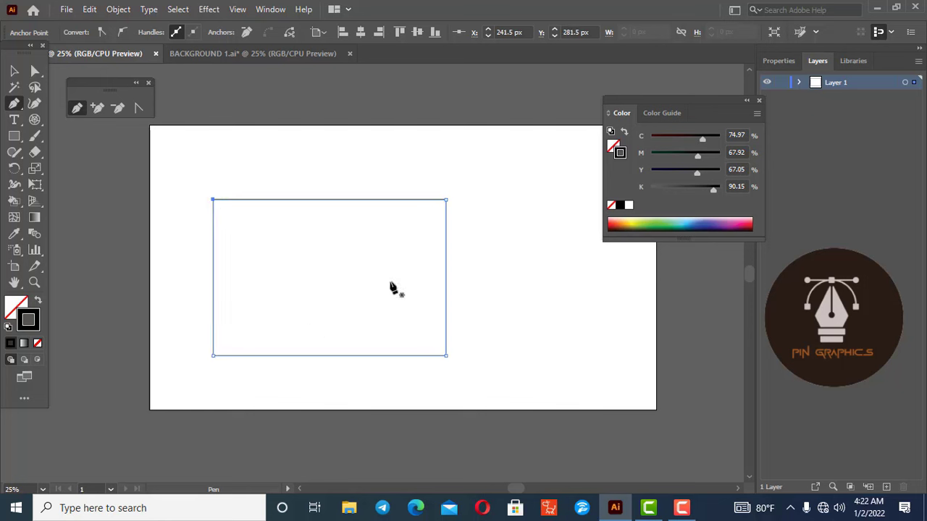
Fill the rectangle bright magenta via the Color Picker, then select and delete it.
{"action": "left_click", "coordinate": [11, 307]}
{"action": "double_click", "coordinate": [17, 315]}
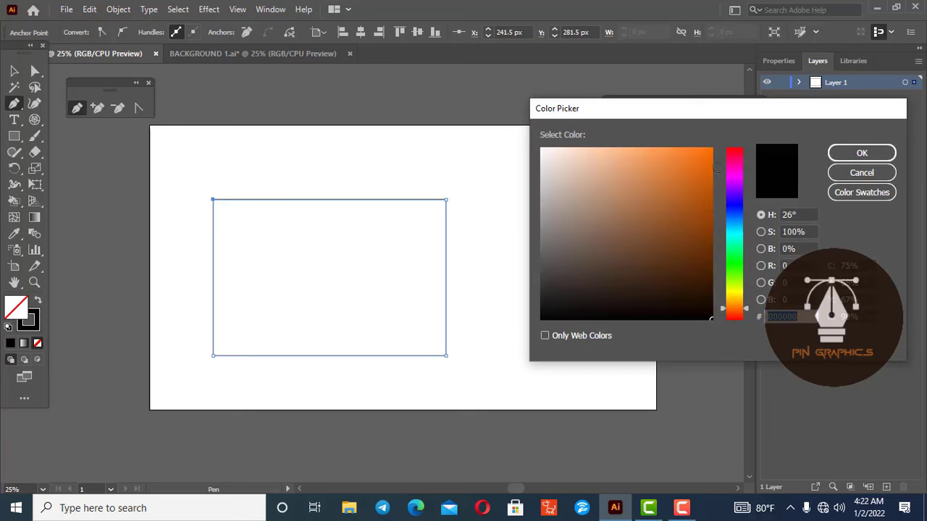
{"action": "left_click", "coordinate": [734, 175]}
{"action": "left_click", "coordinate": [684, 150]}
{"action": "left_click", "coordinate": [861, 153]}
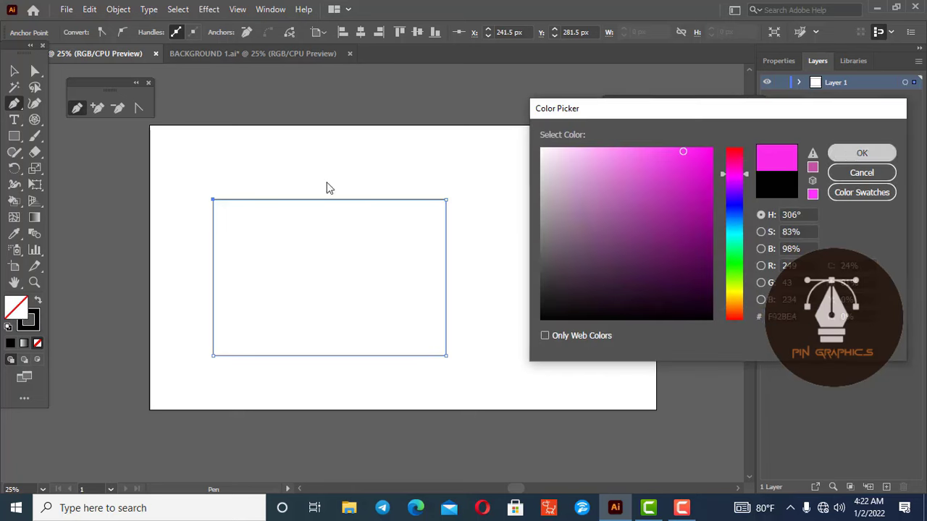
{"action": "left_click", "coordinate": [13, 71]}
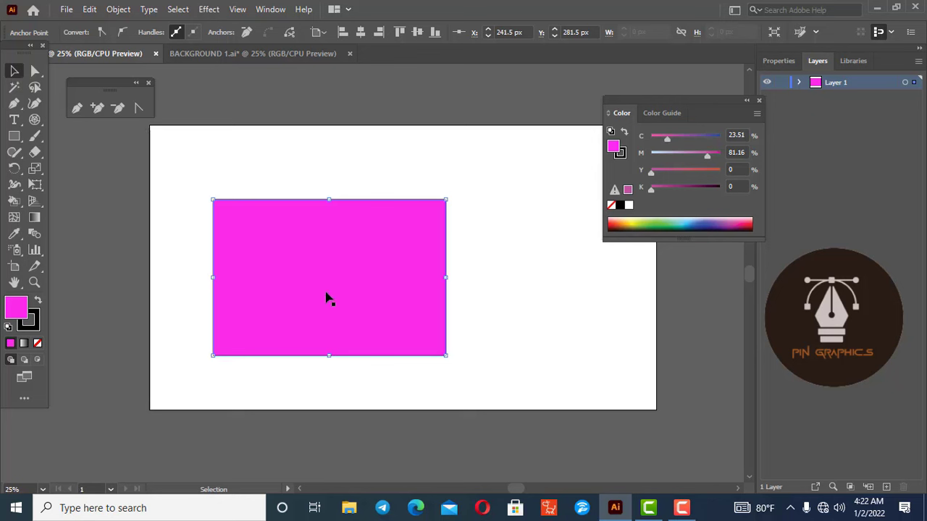
{"action": "key", "text": "Delete"}
{"action": "key", "text": "Delete"}
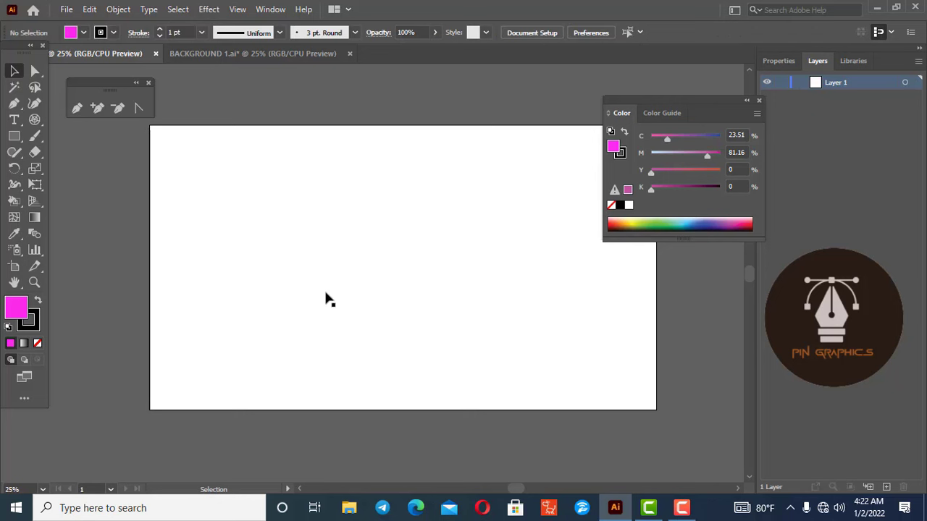
Set the fill to None with the stroke colour active for pen drawing.
{"action": "left_click", "coordinate": [76, 109]}
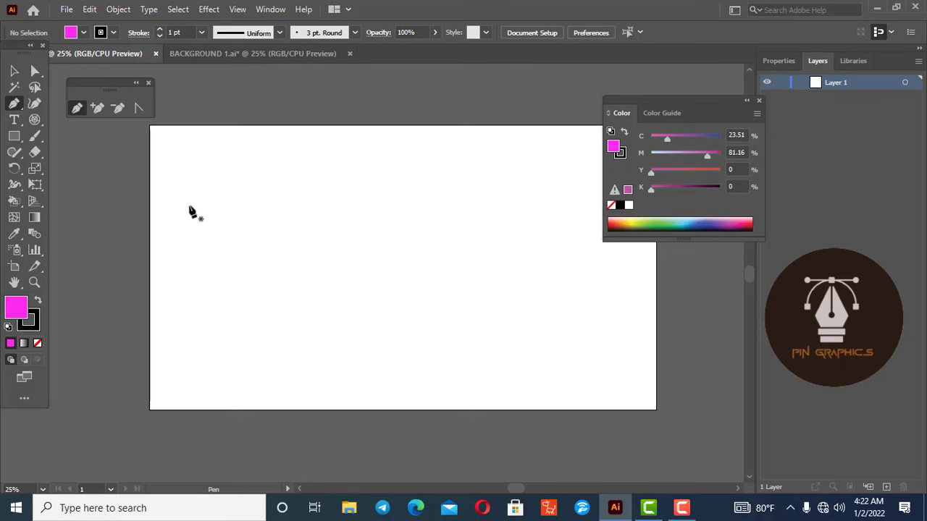
{"action": "left_click", "coordinate": [38, 347]}
{"action": "left_click", "coordinate": [31, 324]}
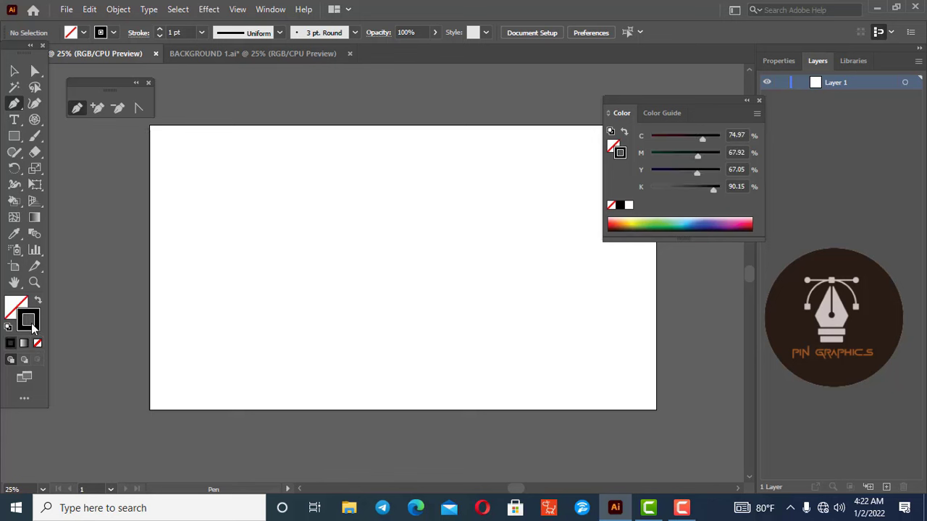
{"action": "left_click", "coordinate": [759, 100]}
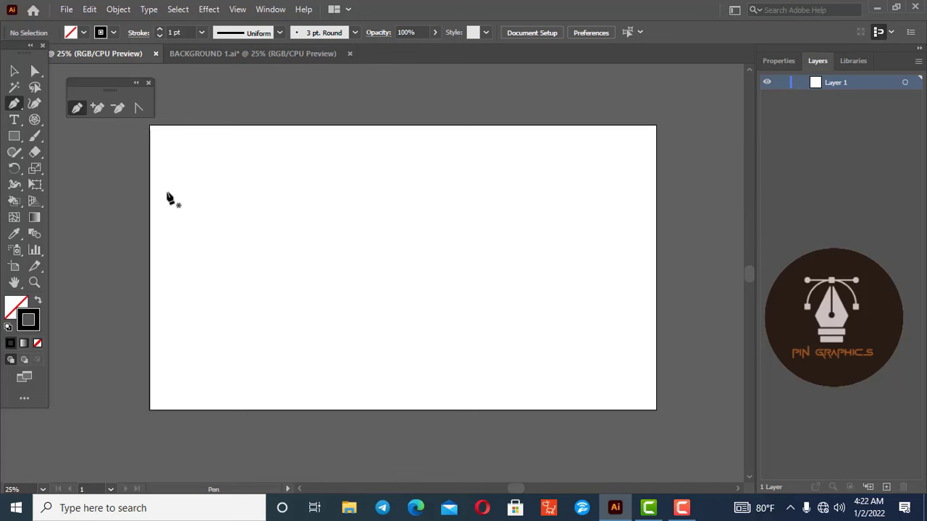
Place two anchors and drag the second into an arching curve, keeping the path open.
{"action": "left_click", "coordinate": [194, 217]}
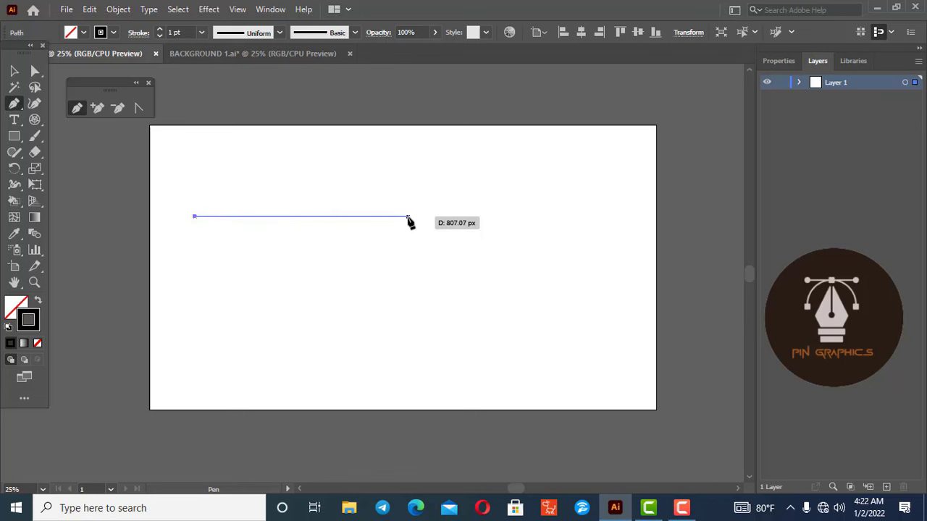
{"action": "left_click", "coordinate": [408, 218]}
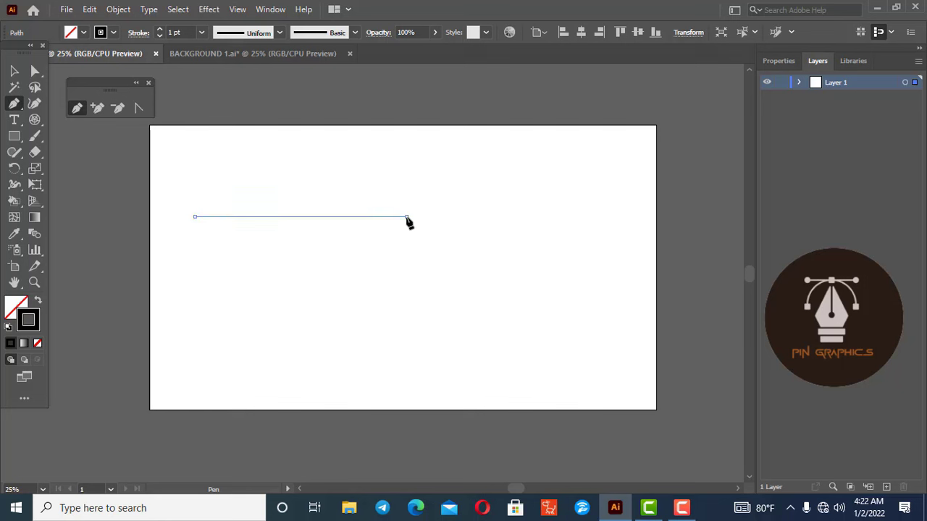
{"action": "left_click_drag", "start_coordinate": [406, 217], "coordinate": [463, 170]}
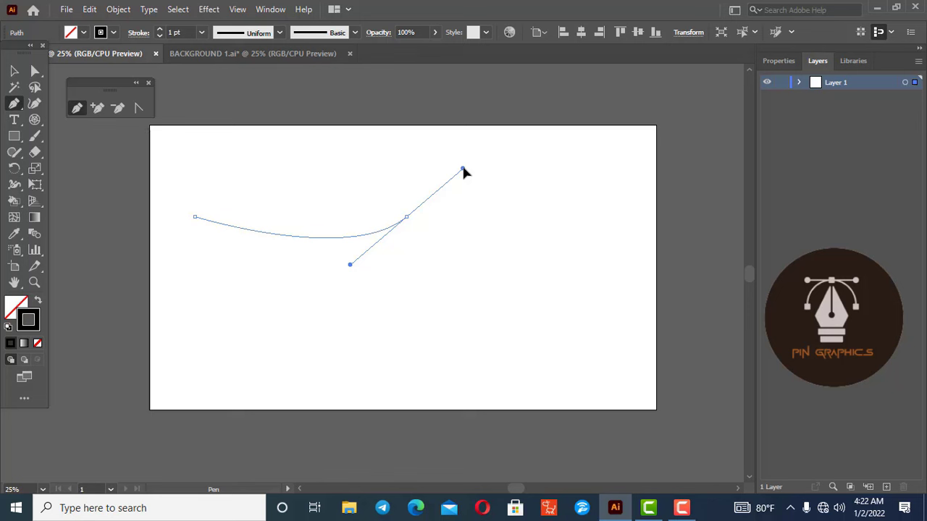
{"action": "left_click_drag", "start_coordinate": [463, 170], "coordinate": [516, 120]}
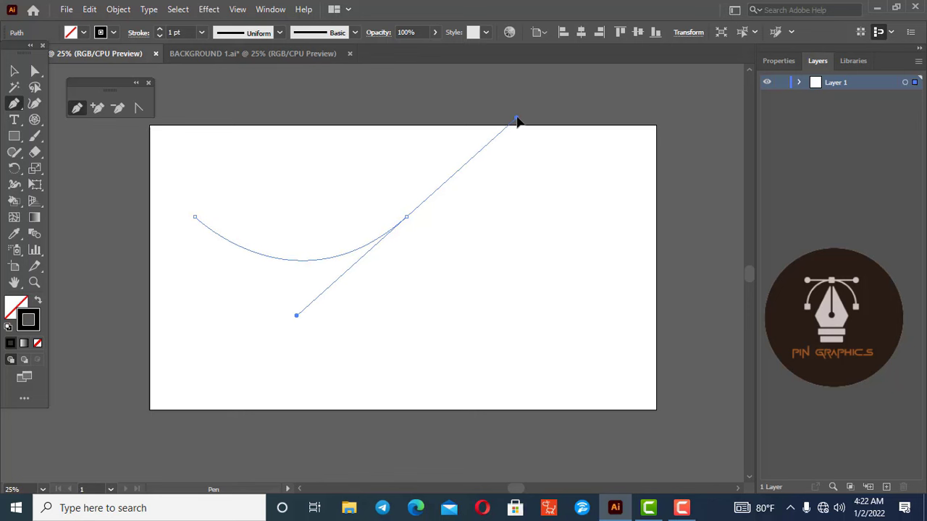
{"action": "mouse_move", "coordinate": [516, 121]}
{"action": "left_mouse_down"}
{"action": "mouse_move", "coordinate": [564, 258]}
{"action": "mouse_move", "coordinate": [555, 326]}
{"action": "mouse_move", "coordinate": [511, 178]}
{"action": "mouse_move", "coordinate": [526, 180]}
{"action": "mouse_move", "coordinate": [511, 168]}
{"action": "mouse_move", "coordinate": [503, 123]}
{"action": "left_mouse_up"}
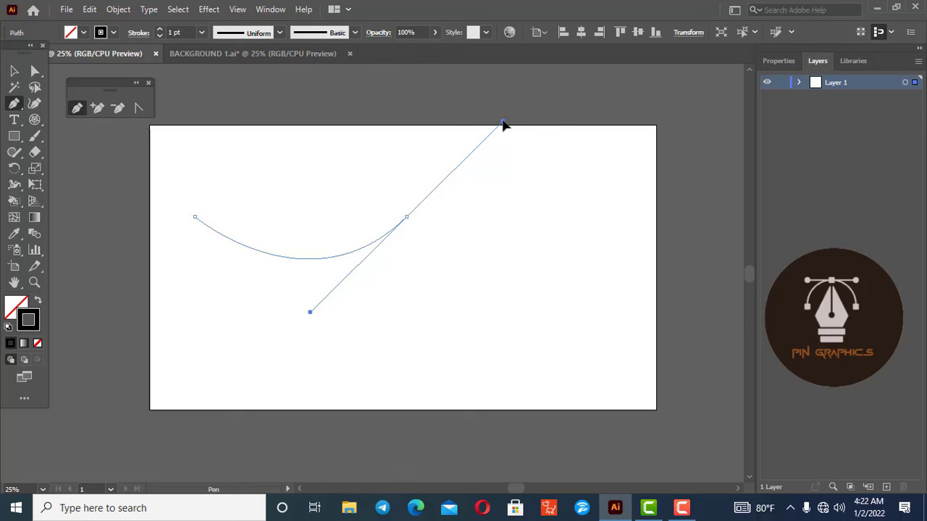
{"action": "mouse_move", "coordinate": [503, 125]}
{"action": "left_mouse_down"}
{"action": "mouse_move", "coordinate": [507, 99]}
{"action": "mouse_move", "coordinate": [531, 244]}
{"action": "mouse_move", "coordinate": [531, 376]}
{"action": "mouse_move", "coordinate": [557, 350]}
{"action": "mouse_move", "coordinate": [671, 325]}
{"action": "mouse_move", "coordinate": [710, 304]}
{"action": "mouse_move", "coordinate": [688, 264]}
{"action": "mouse_move", "coordinate": [517, 326]}
{"action": "mouse_move", "coordinate": [183, 318]}
{"action": "mouse_move", "coordinate": [365, 351]}
{"action": "mouse_move", "coordinate": [539, 351]}
{"action": "mouse_move", "coordinate": [526, 355]}
{"action": "left_mouse_up"}
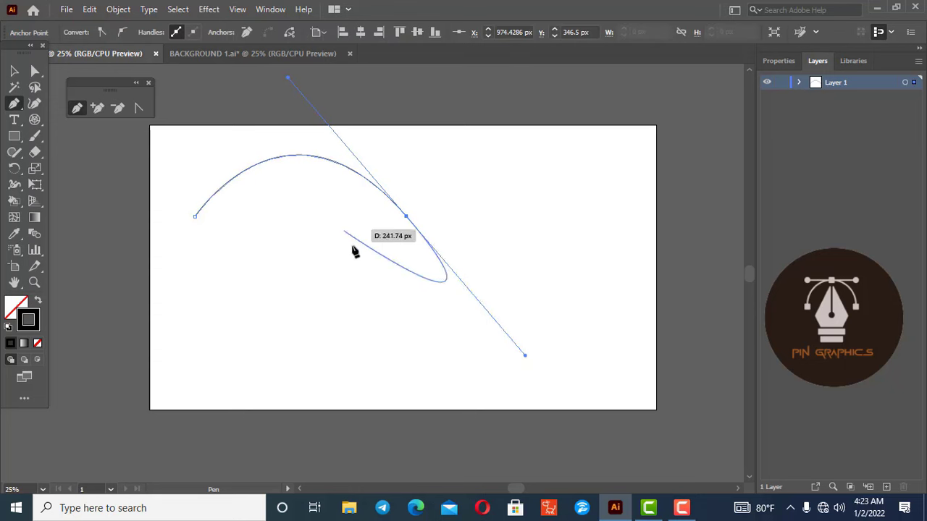
{"action": "left_click", "coordinate": [195, 219]}
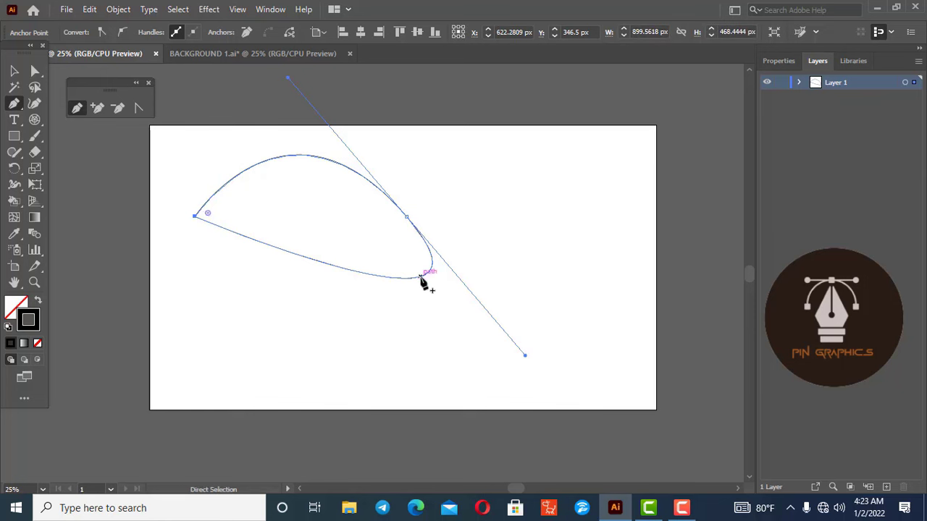
{"action": "key", "text": "ctrl+z"}
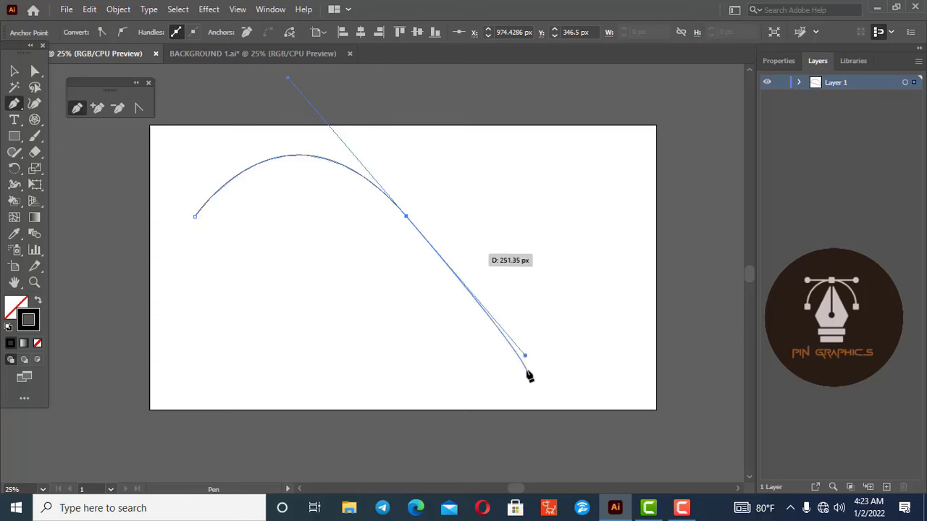
{"action": "left_click", "coordinate": [406, 217]}
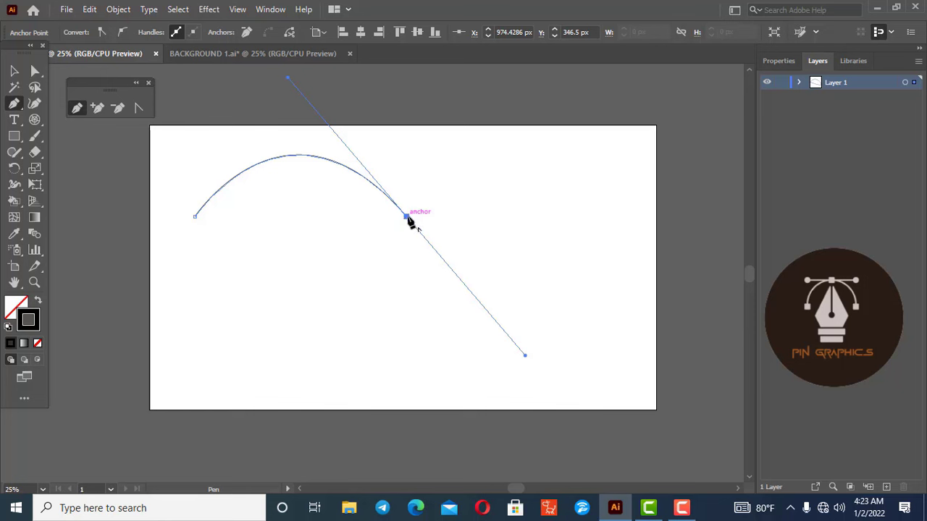
Close the arch into a dome and fill it with a pink-magenta colour.
{"action": "left_click", "coordinate": [406, 216]}
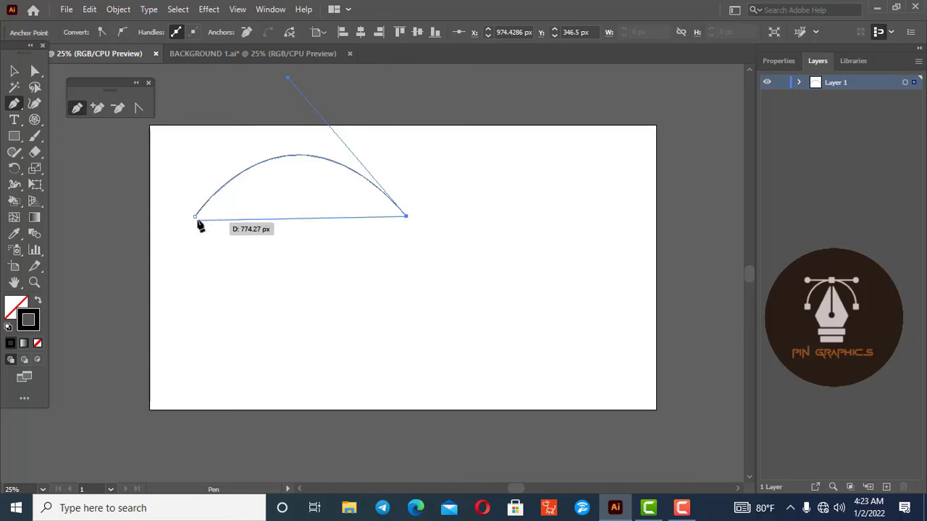
{"action": "left_click", "coordinate": [195, 216]}
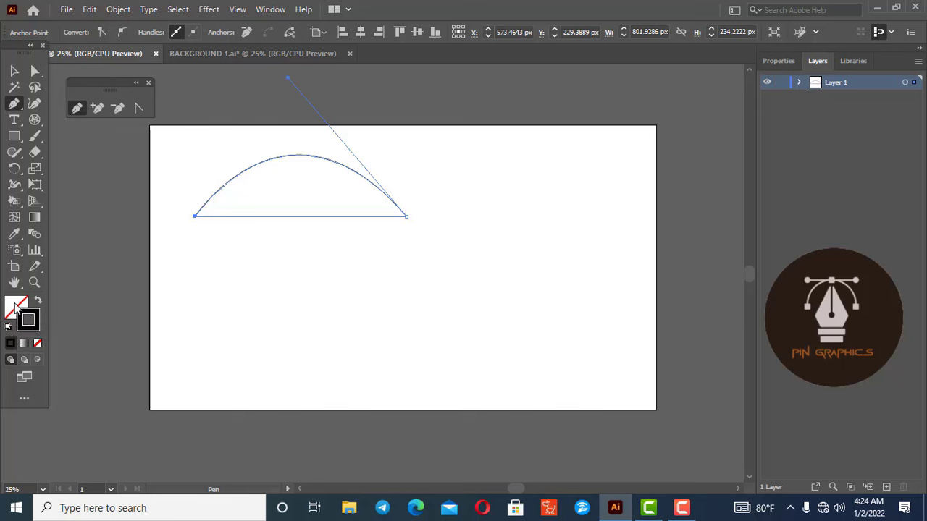
{"action": "left_click", "coordinate": [16, 308]}
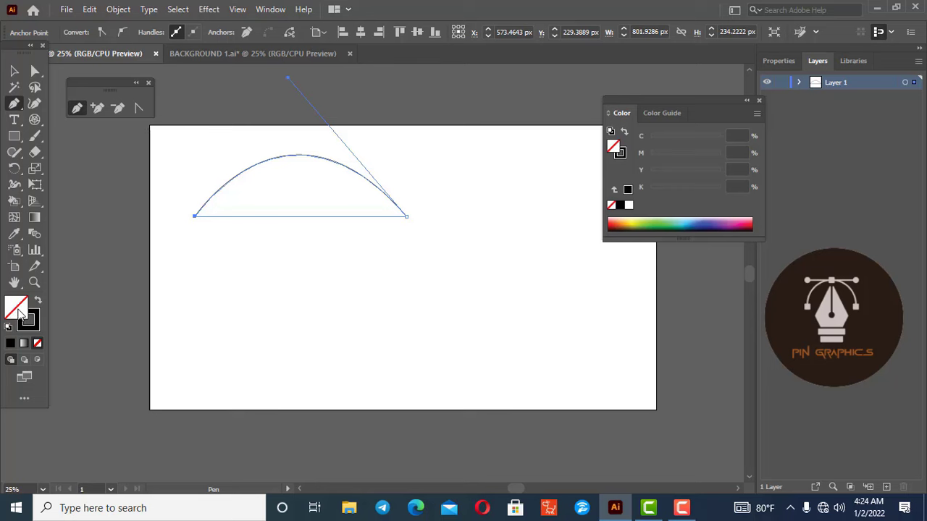
{"action": "double_click", "coordinate": [19, 312]}
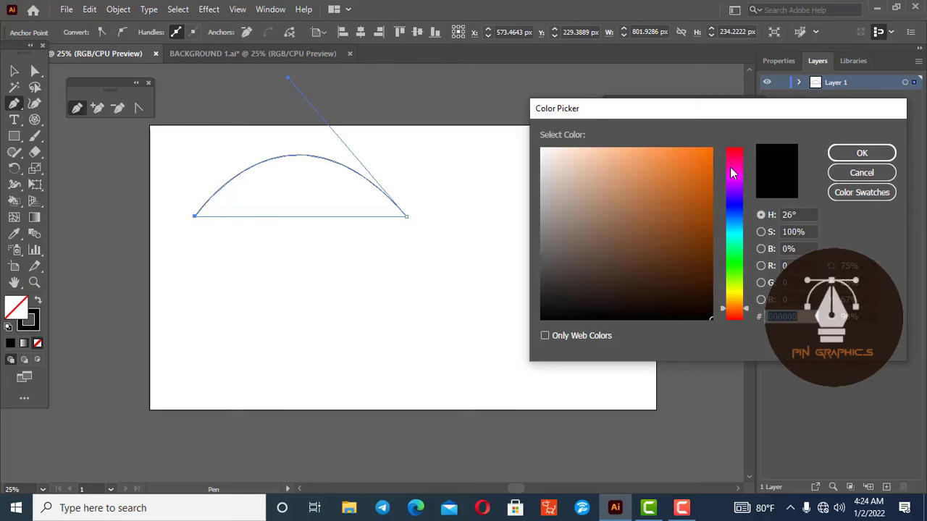
{"action": "left_click", "coordinate": [732, 172]}
{"action": "left_click", "coordinate": [697, 159]}
{"action": "left_click", "coordinate": [861, 154]}
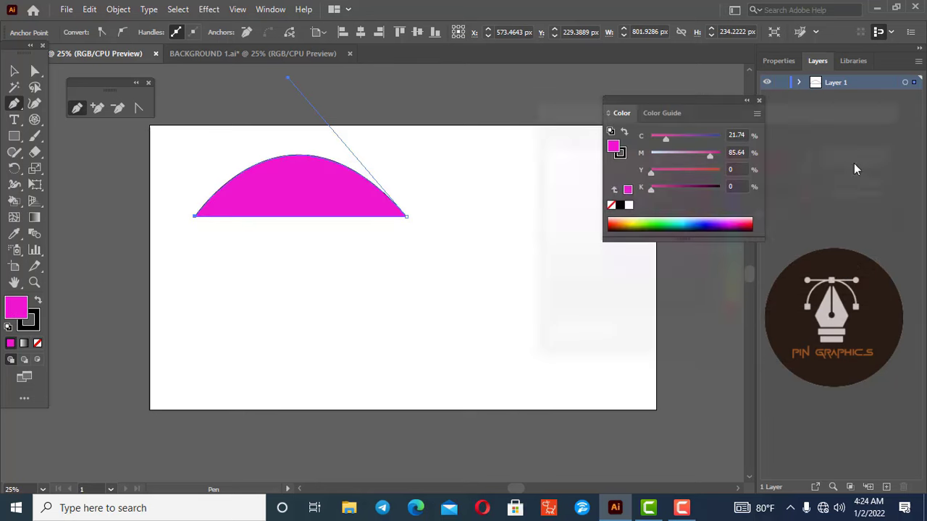
Select the magenta arch and remove it with Ctrl+Z.
{"action": "left_click", "coordinate": [14, 71]}
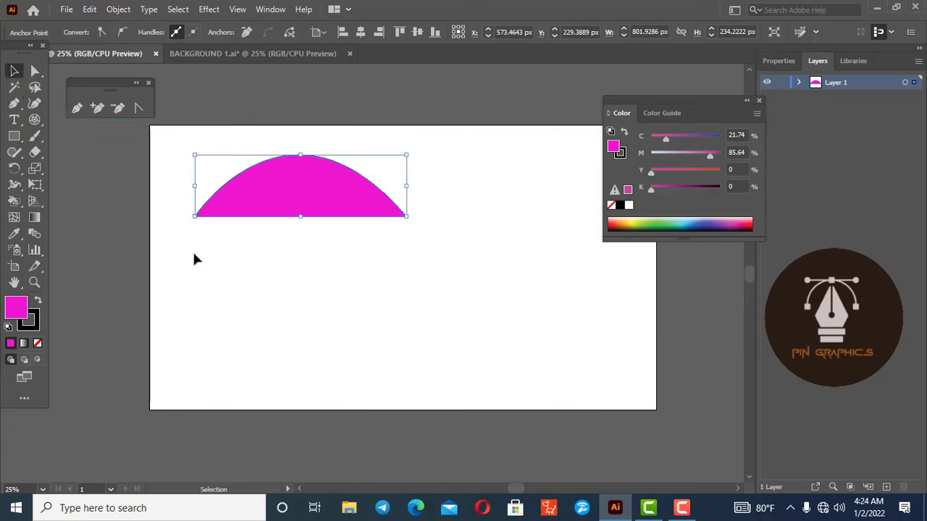
{"action": "left_click", "coordinate": [253, 249]}
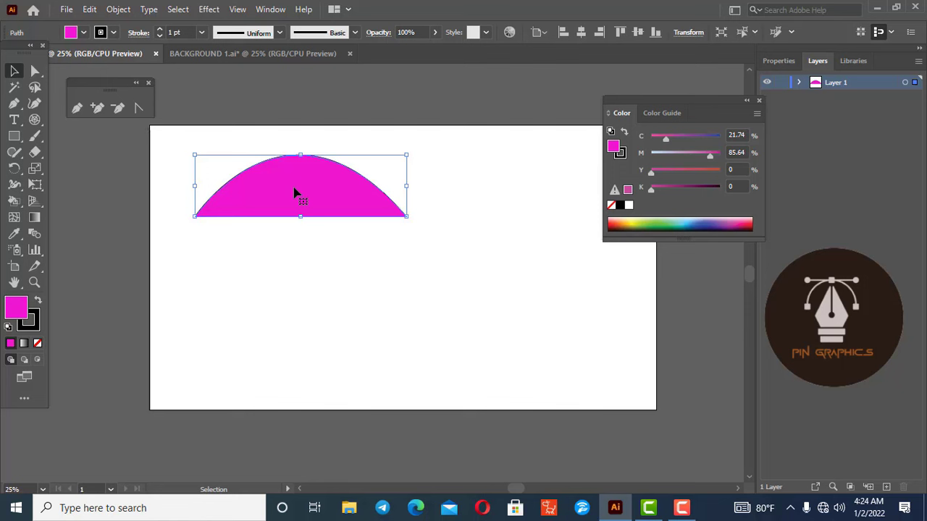
{"action": "key", "text": "ctrl+z"}
{"action": "key", "text": "ctrl+z"}
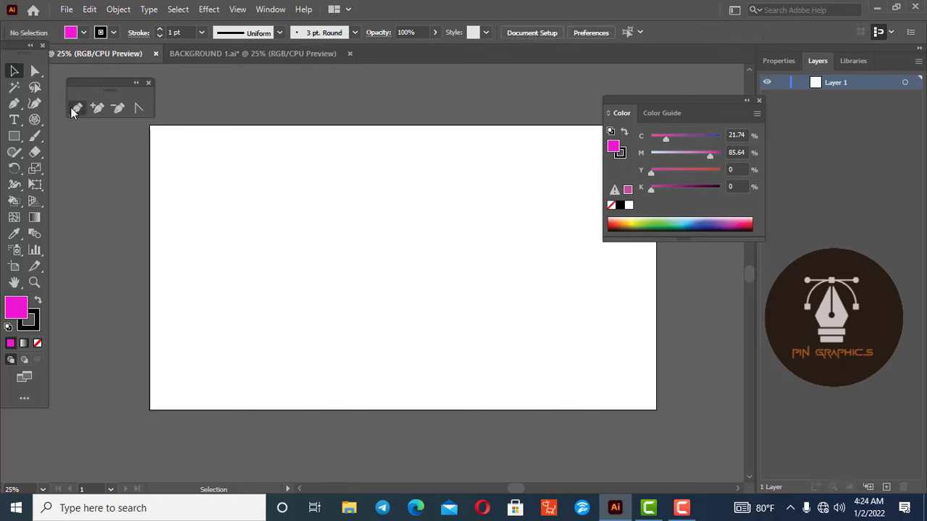
Pen-draw an unfilled S-shaped curve across the artboard and nudge it slightly higher.
{"action": "left_click", "coordinate": [72, 109]}
{"action": "left_click", "coordinate": [38, 343]}
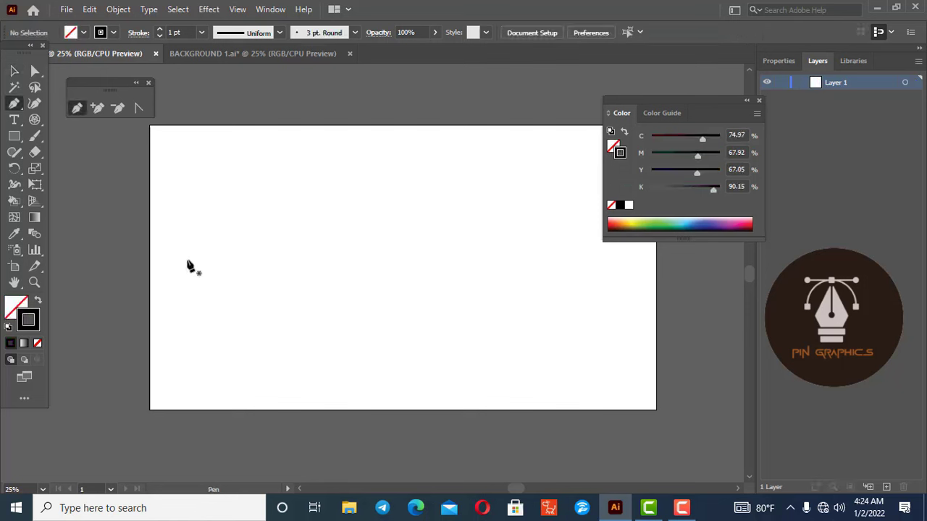
{"action": "left_click", "coordinate": [190, 262]}
{"action": "left_click_drag", "start_coordinate": [402, 251], "coordinate": [483, 185]}
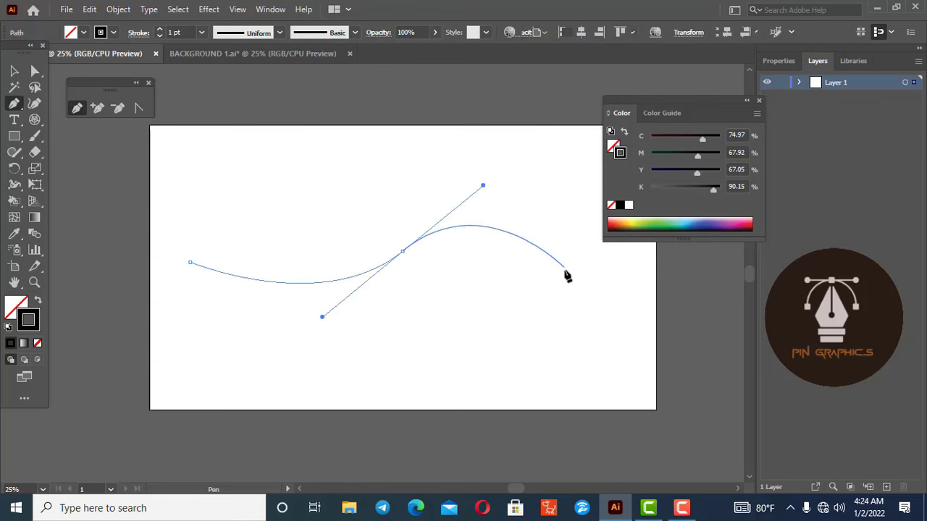
{"action": "left_click_drag", "start_coordinate": [572, 289], "coordinate": [455, 369]}
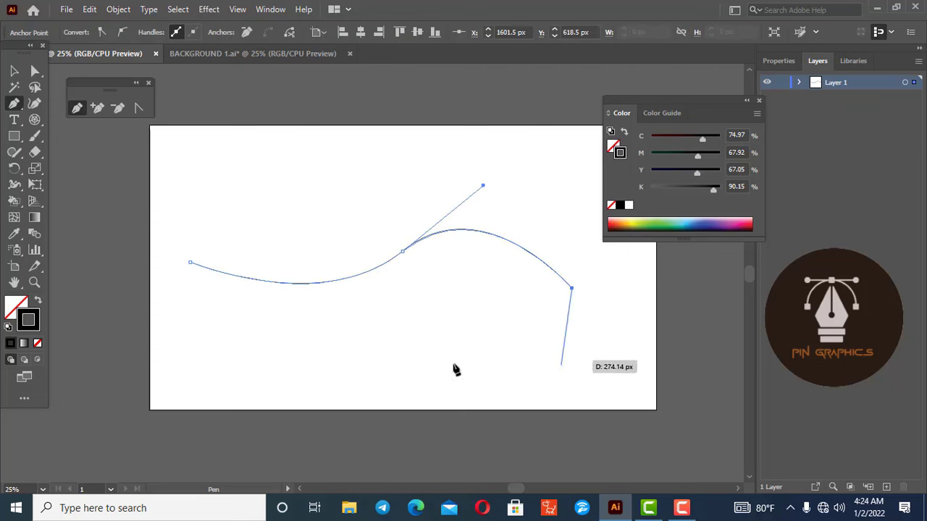
{"action": "left_click", "coordinate": [14, 71]}
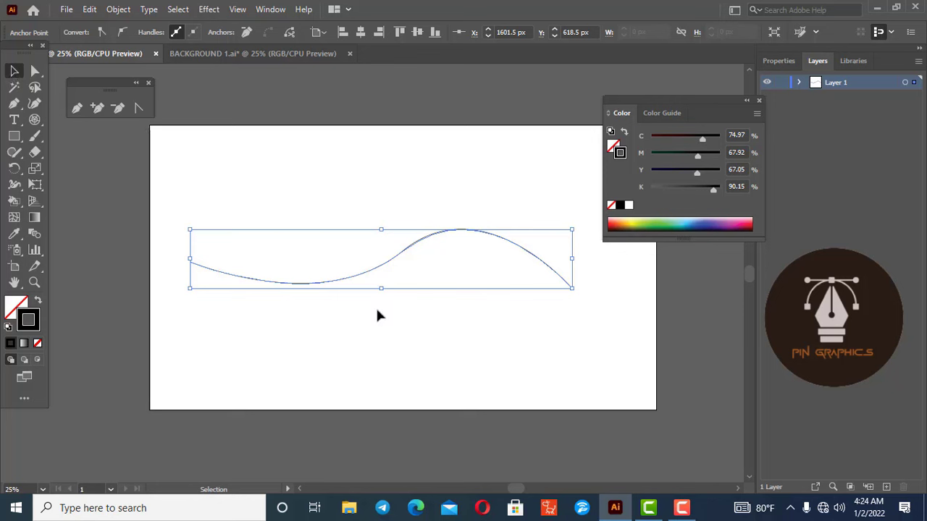
{"action": "left_click_drag", "start_coordinate": [364, 275], "coordinate": [354, 316]}
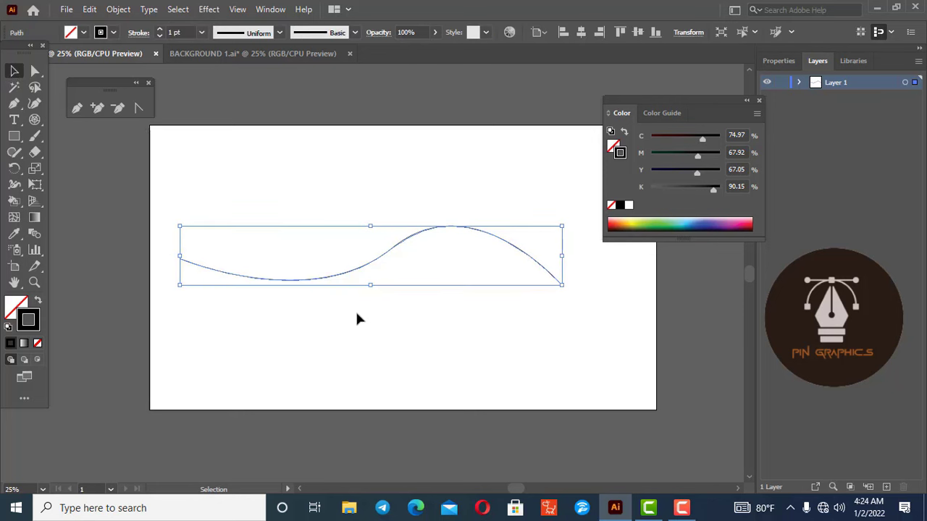
{"action": "left_click", "coordinate": [300, 293]}
{"action": "mouse_move", "coordinate": [306, 284]}
{"action": "left_mouse_down"}
{"action": "mouse_move", "coordinate": [310, 296]}
{"action": "mouse_move", "coordinate": [310, 273]}
{"action": "left_mouse_up"}
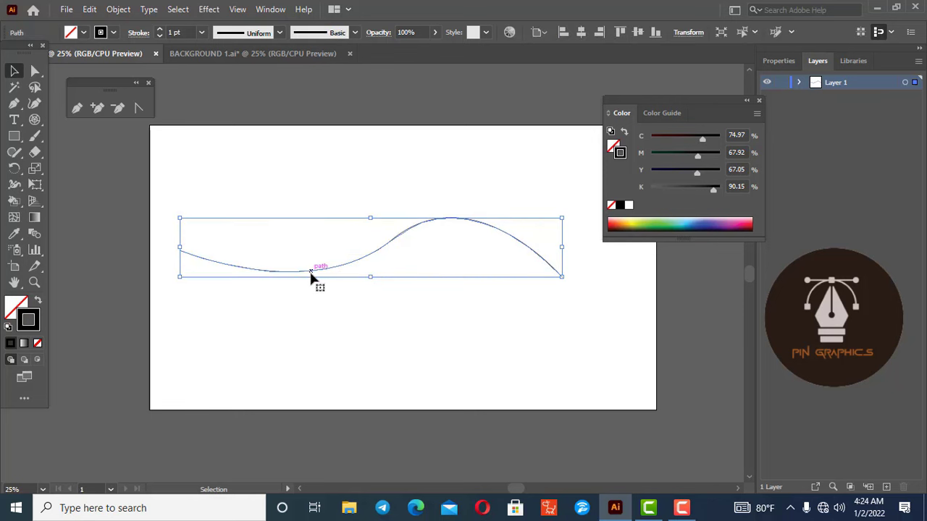
Add extra anchor points in the left dip, right slope and lower left segment.
{"action": "left_click", "coordinate": [100, 109]}
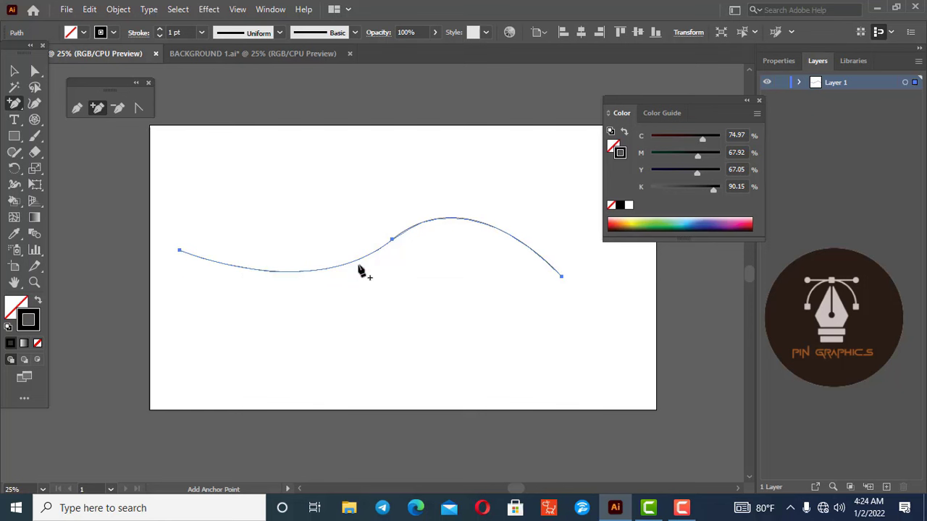
{"action": "left_click", "coordinate": [269, 271]}
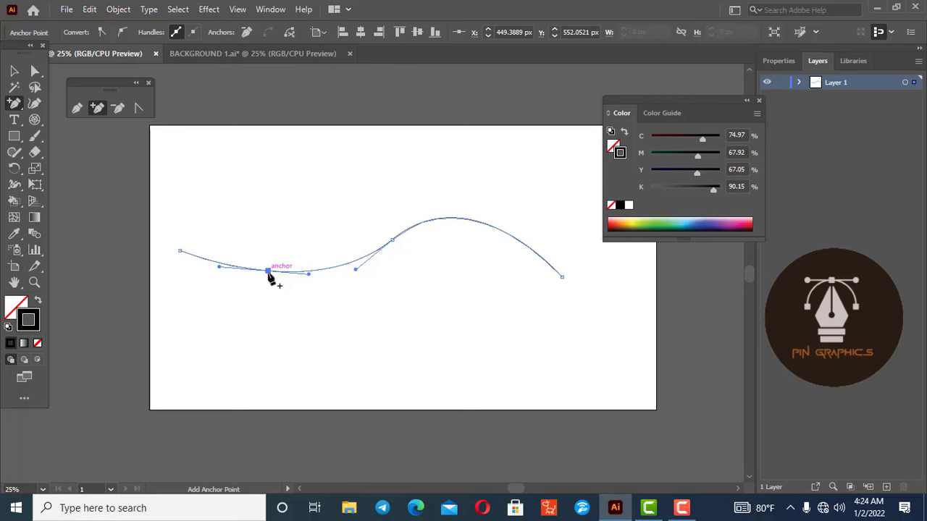
{"action": "left_click", "coordinate": [268, 273]}
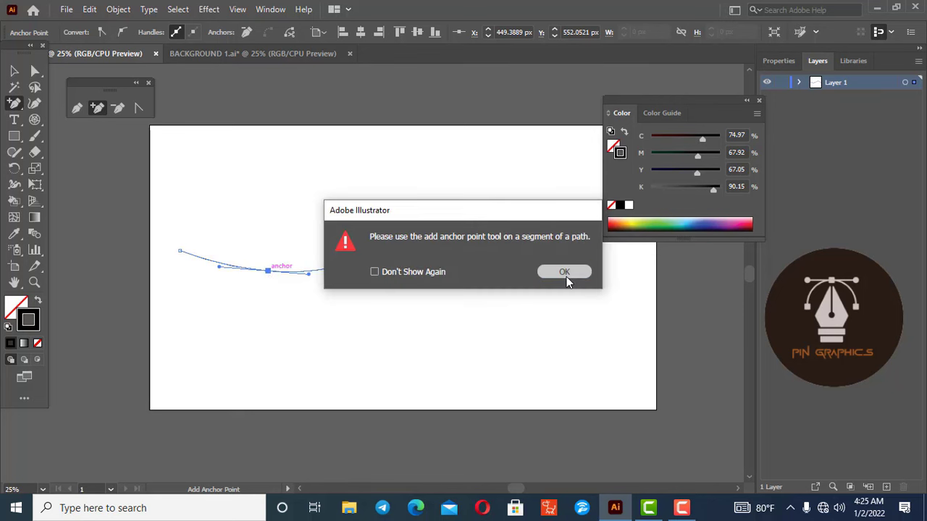
{"action": "left_click", "coordinate": [566, 276]}
{"action": "left_click", "coordinate": [491, 225]}
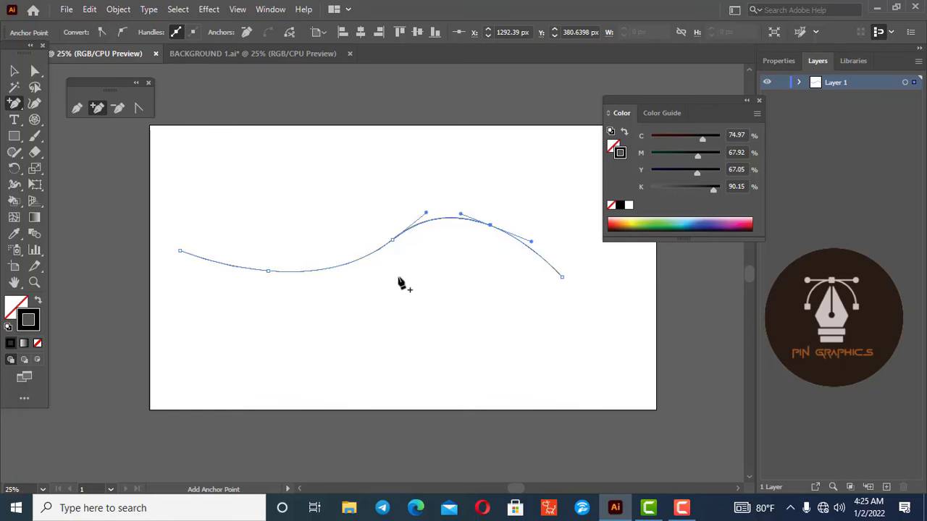
{"action": "left_click", "coordinate": [341, 264]}
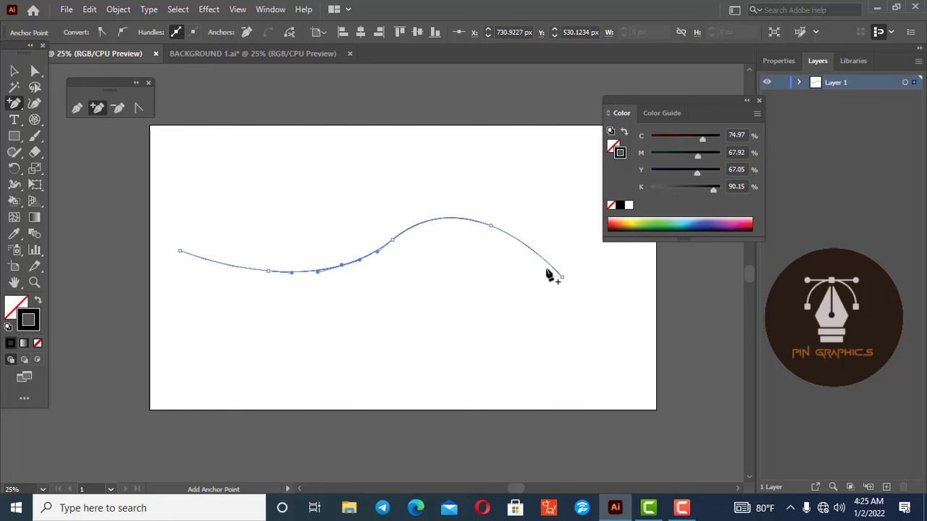
Delete the S-curve's dip, slope and end anchors one by one, undoing one, until the path vanishes.
{"action": "left_click", "coordinate": [119, 108]}
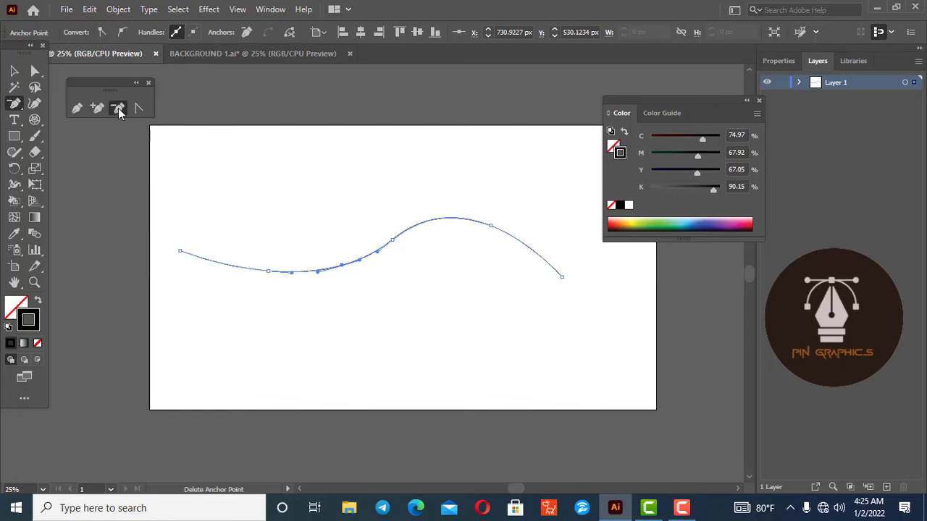
{"action": "left_click", "coordinate": [490, 225]}
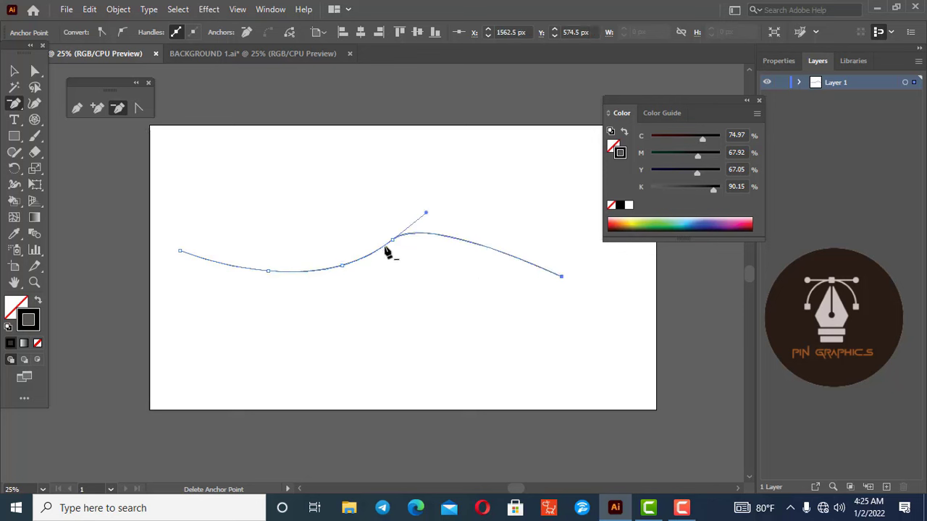
{"action": "key", "text": "ctrl+z"}
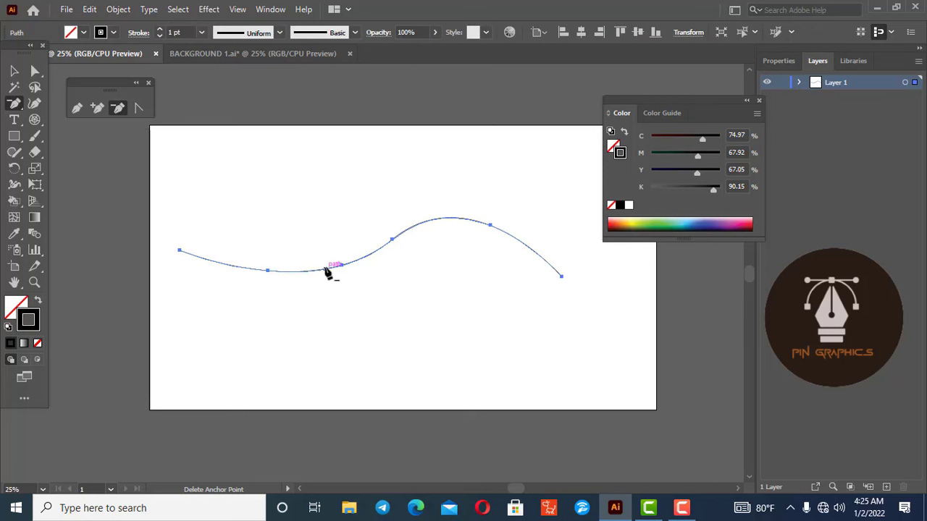
{"action": "left_click", "coordinate": [268, 272]}
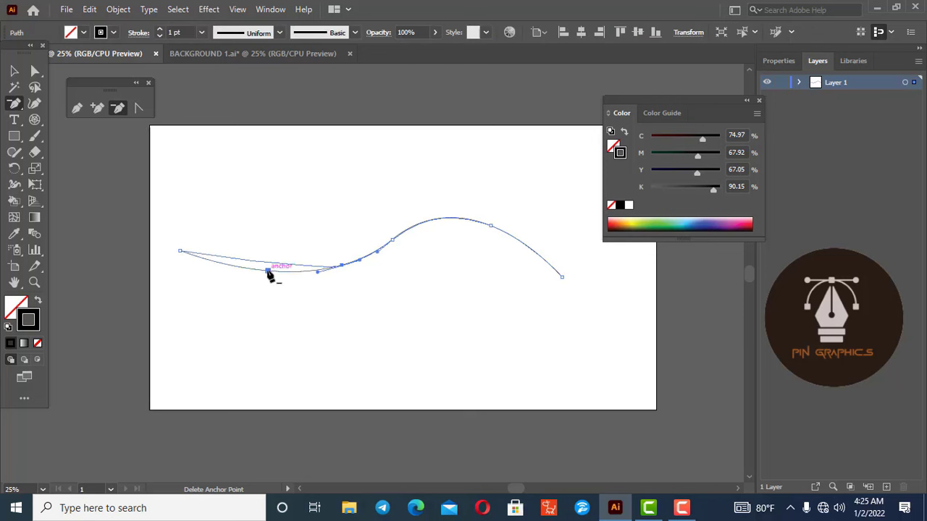
{"action": "left_click", "coordinate": [341, 266]}
{"action": "left_click", "coordinate": [392, 240]}
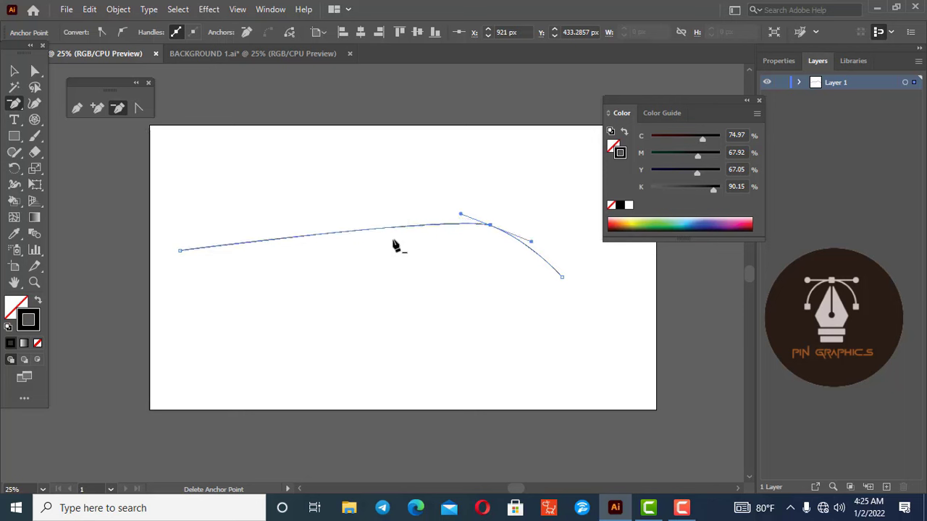
{"action": "left_click", "coordinate": [490, 226]}
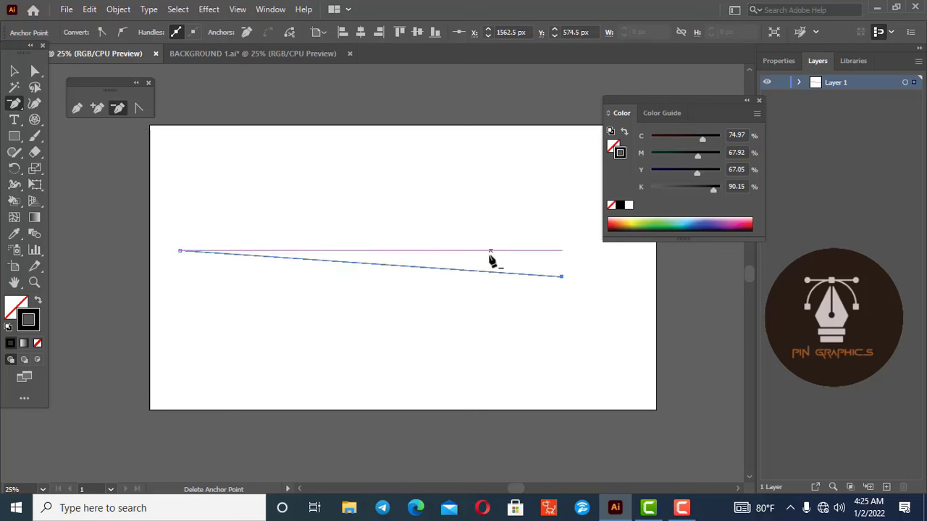
{"action": "left_click", "coordinate": [563, 277]}
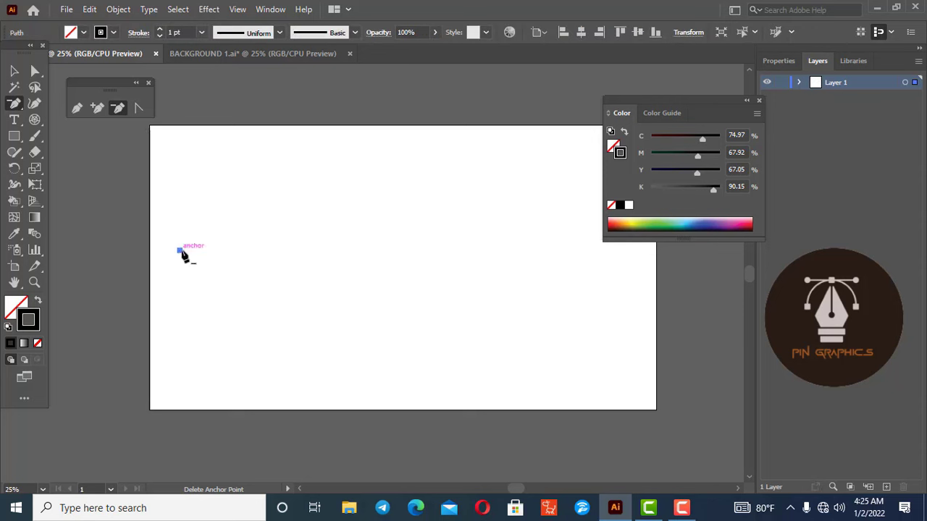
{"action": "left_click", "coordinate": [179, 251]}
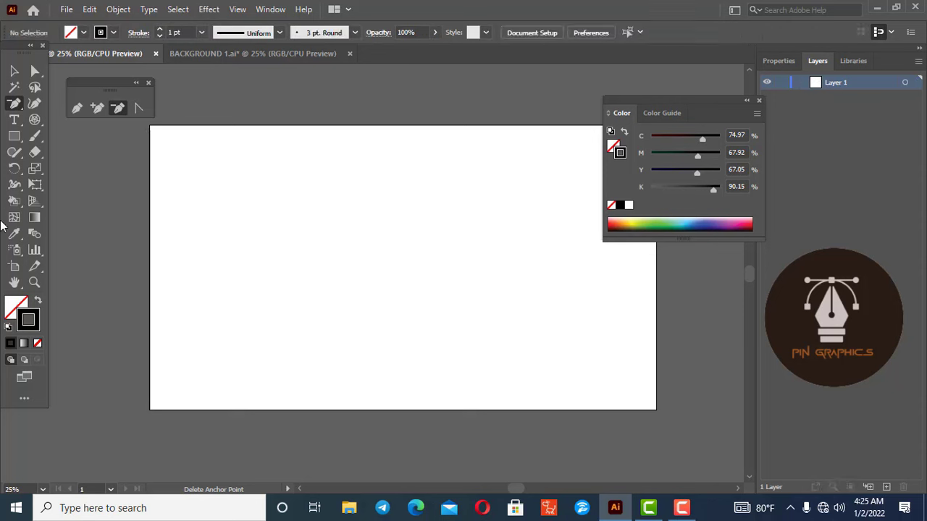
Draw a three-point Pen curve with a smooth middle anchor and select it.
{"action": "left_click", "coordinate": [80, 107]}
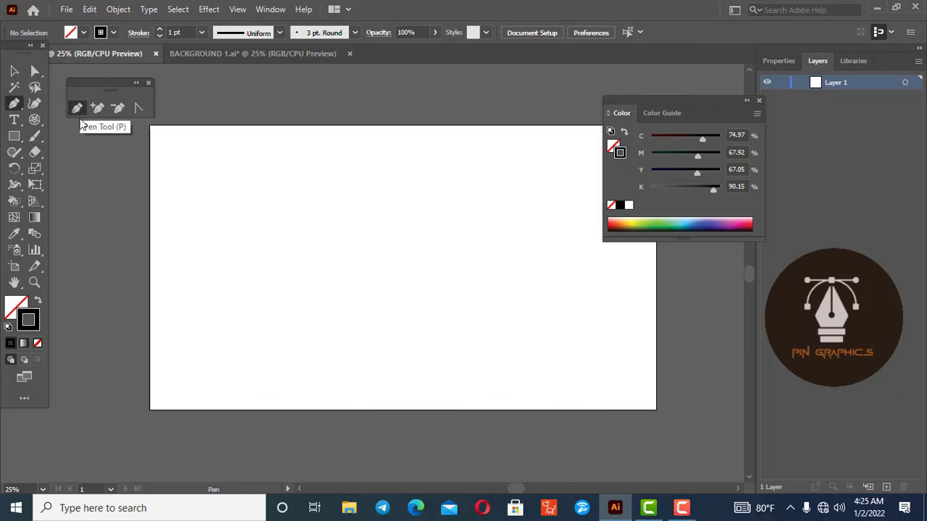
{"action": "left_click", "coordinate": [209, 229]}
{"action": "left_click_drag", "start_coordinate": [293, 235], "coordinate": [360, 181]}
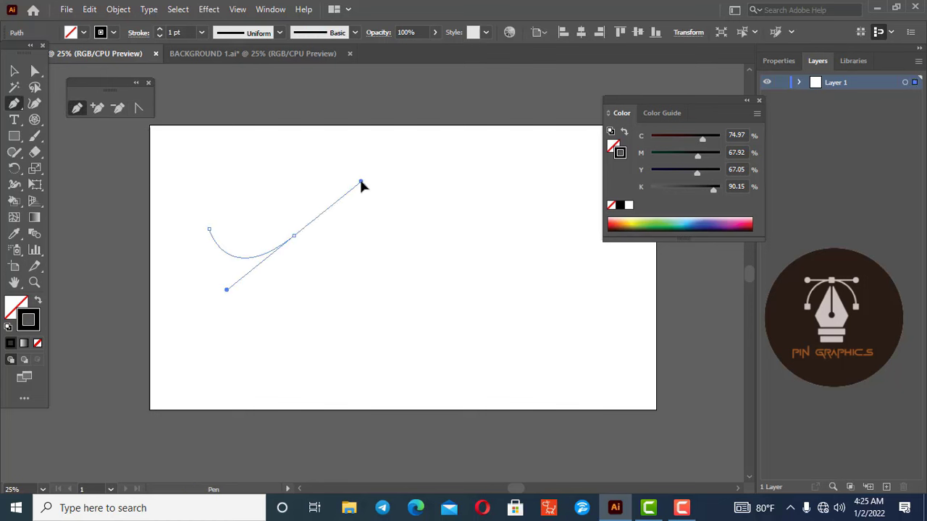
{"action": "left_click", "coordinate": [475, 263]}
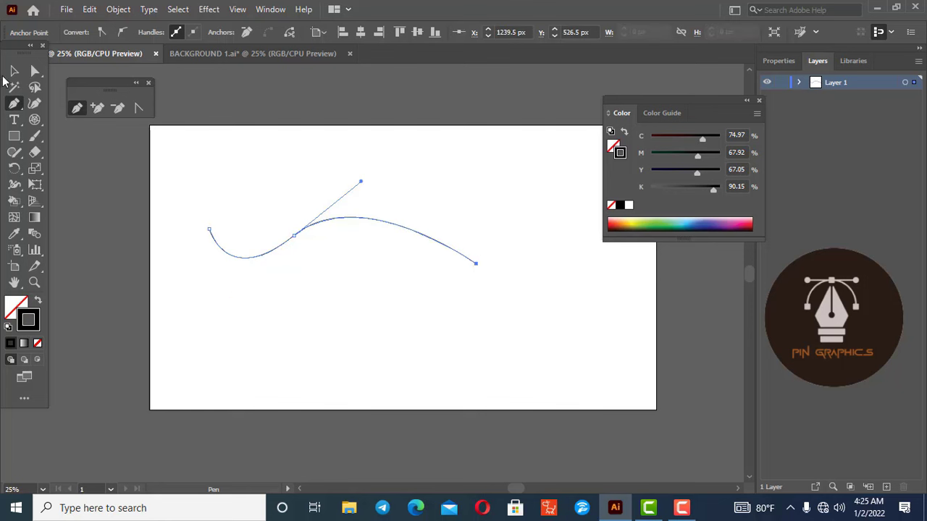
{"action": "left_click", "coordinate": [13, 71]}
{"action": "left_click", "coordinate": [343, 272]}
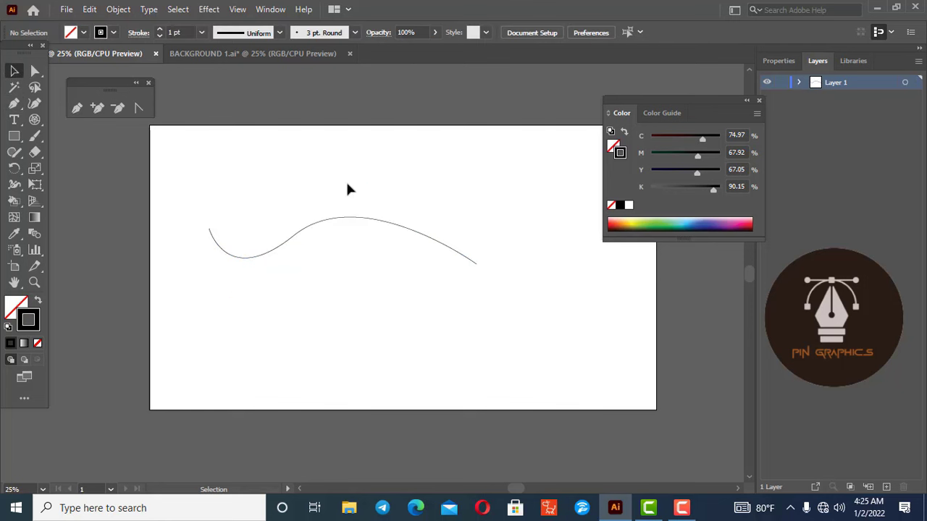
{"action": "left_click", "coordinate": [297, 237]}
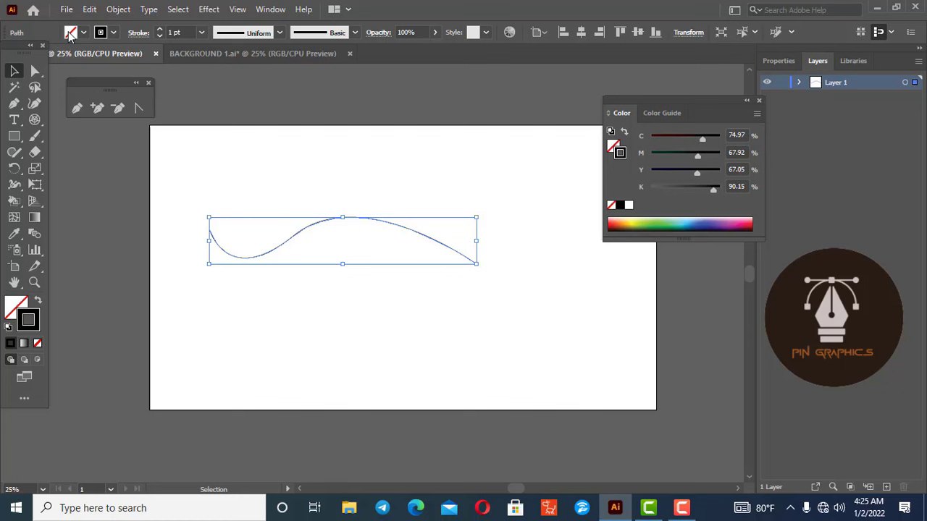
Convert the curve's middle anchor to a sharp corner, undo, redo, and drag it smooth.
{"action": "left_click", "coordinate": [141, 107]}
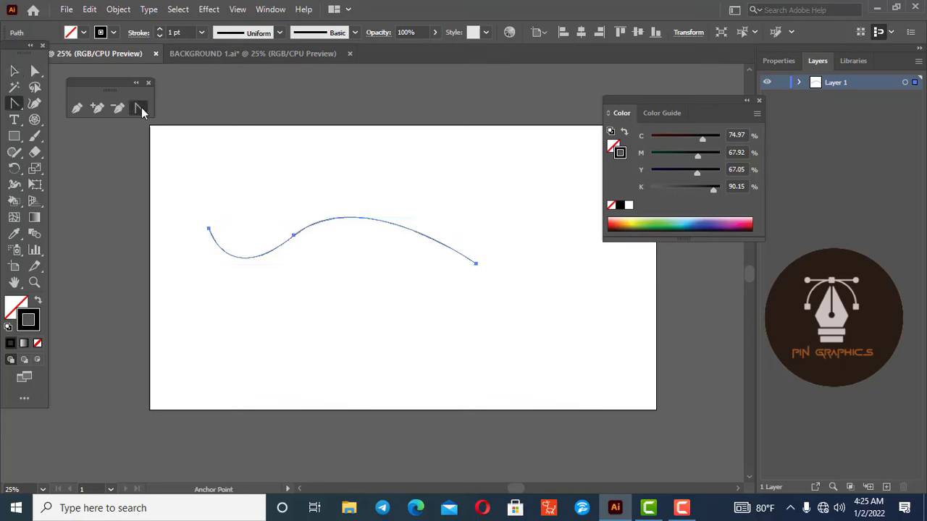
{"action": "left_click", "coordinate": [293, 236]}
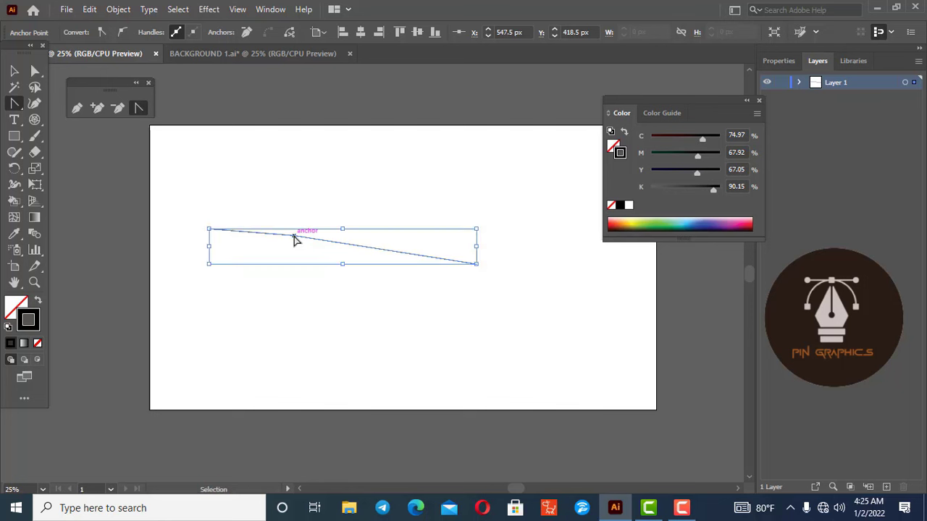
{"action": "key", "text": "ctrl+z"}
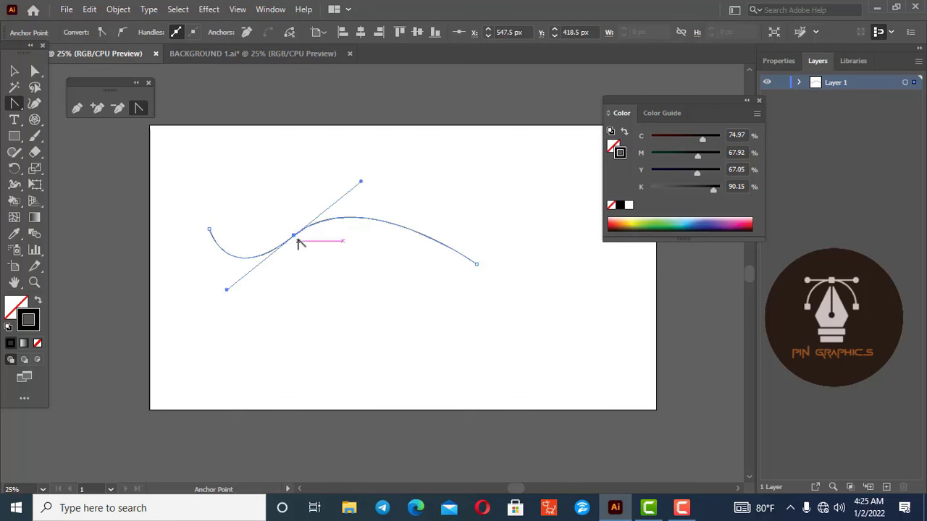
{"action": "left_click", "coordinate": [294, 237]}
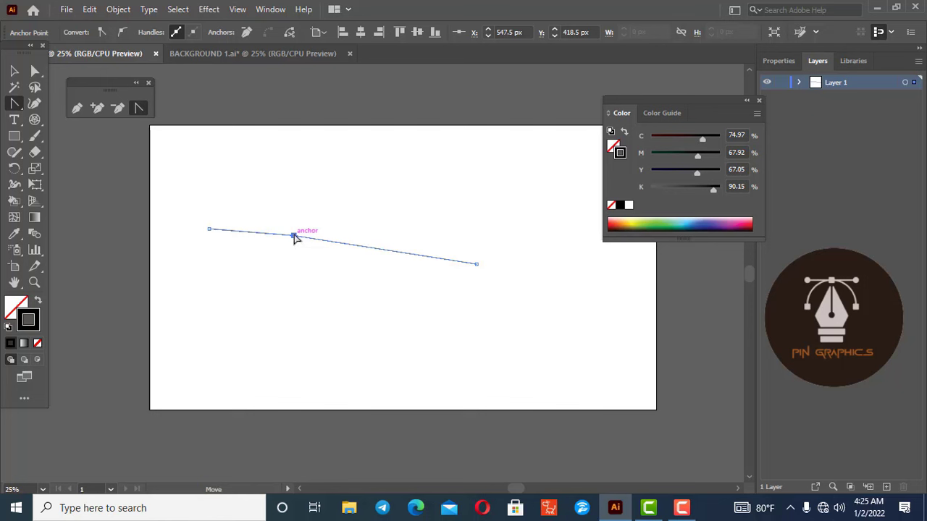
{"action": "mouse_move", "coordinate": [294, 238]}
{"action": "left_mouse_down"}
{"action": "mouse_move", "coordinate": [310, 192]}
{"action": "mouse_move", "coordinate": [375, 206]}
{"action": "left_mouse_up"}
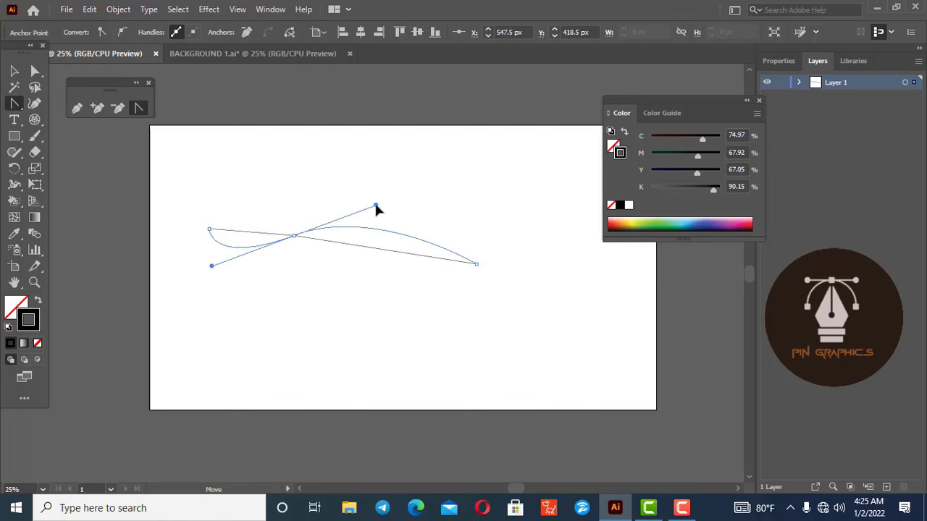
Reshape the bends by dragging new handles from the middle and left end anchors.
{"action": "mouse_move", "coordinate": [294, 237]}
{"action": "left_mouse_down"}
{"action": "mouse_move", "coordinate": [320, 286]}
{"action": "mouse_move", "coordinate": [305, 291]}
{"action": "left_mouse_up"}
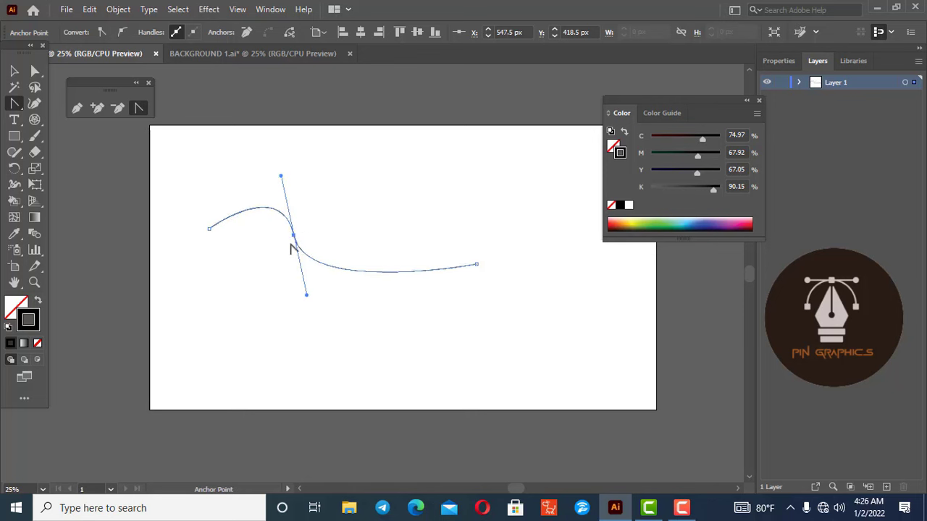
{"action": "mouse_move", "coordinate": [294, 239]}
{"action": "left_mouse_down"}
{"action": "mouse_move", "coordinate": [330, 244]}
{"action": "mouse_move", "coordinate": [361, 201]}
{"action": "left_mouse_up"}
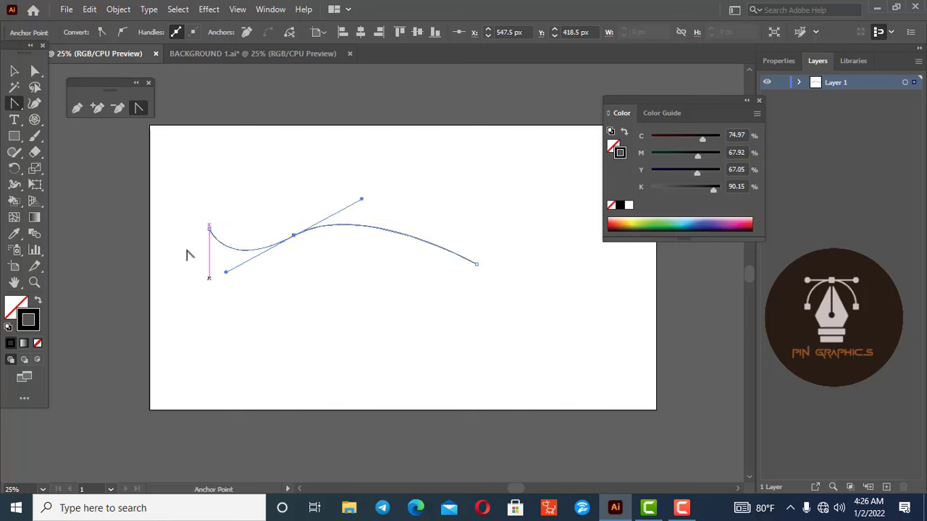
{"action": "left_click_drag", "start_coordinate": [206, 229], "coordinate": [198, 169]}
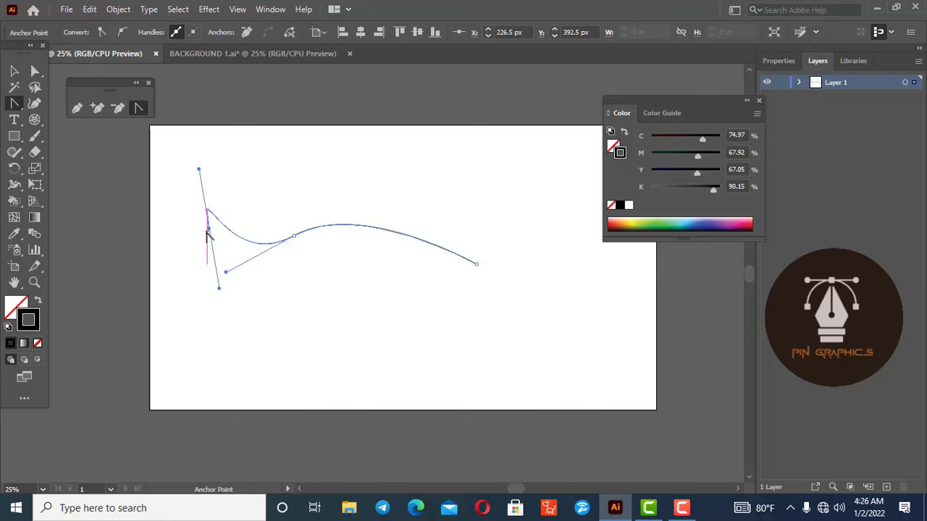
{"action": "left_click_drag", "start_coordinate": [208, 229], "coordinate": [238, 229]}
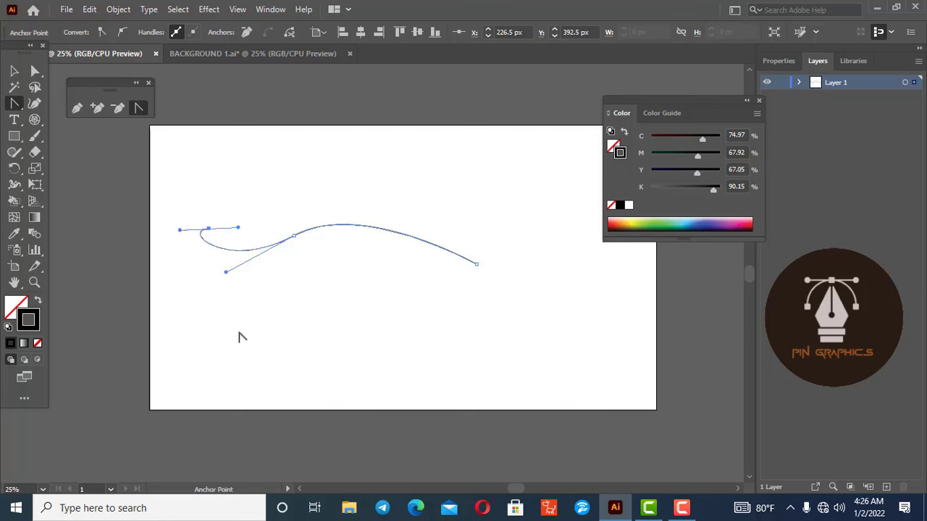
{"action": "left_click_drag", "start_coordinate": [293, 237], "coordinate": [321, 279]}
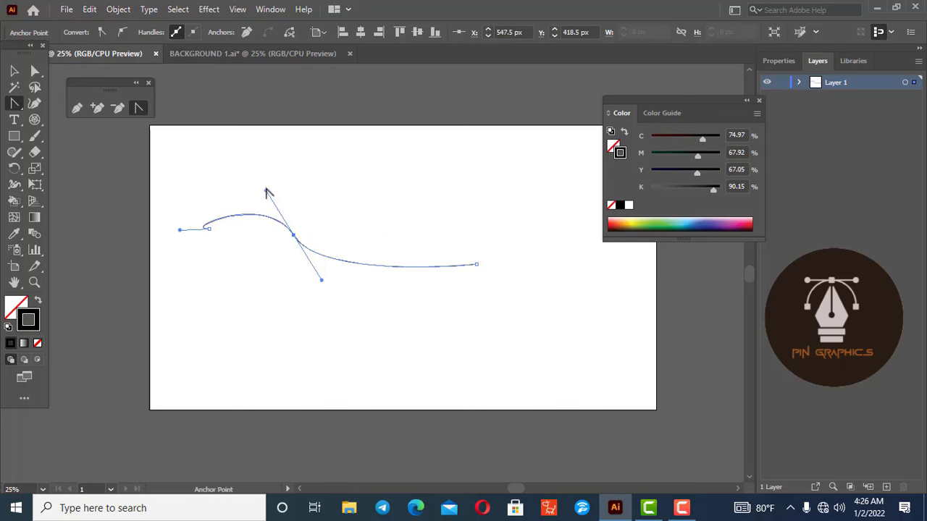
{"action": "left_click_drag", "start_coordinate": [266, 192], "coordinate": [290, 180]}
{"action": "left_click_drag", "start_coordinate": [321, 280], "coordinate": [298, 251]}
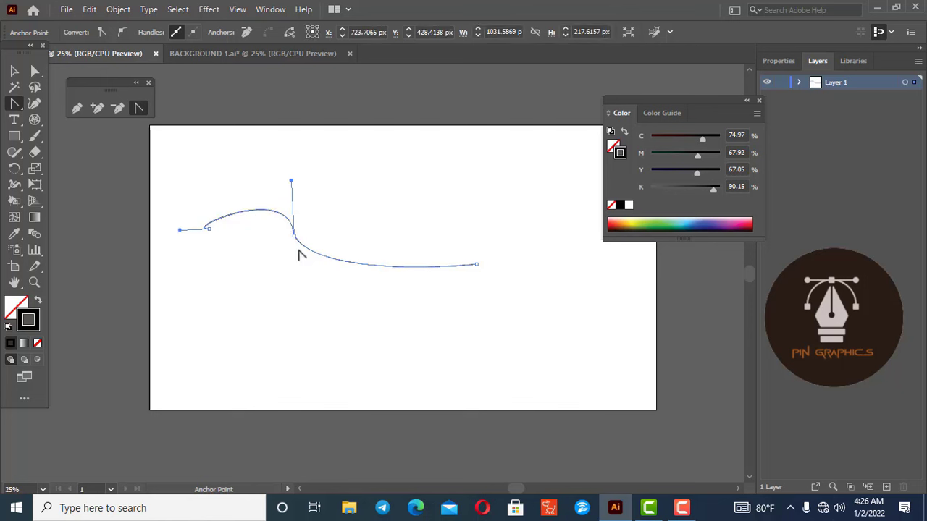
Select the whole curve and delete it from the artboard.
{"action": "left_click", "coordinate": [14, 70]}
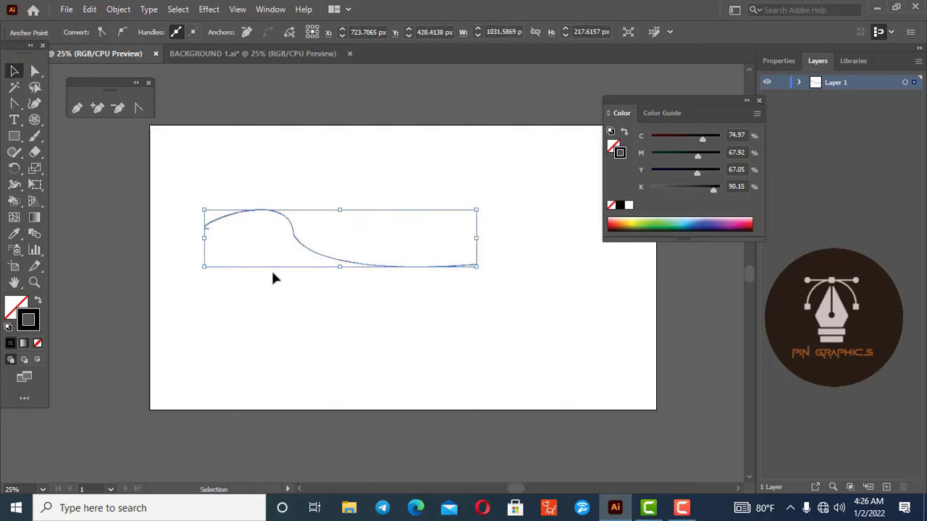
{"action": "key", "text": "Delete"}
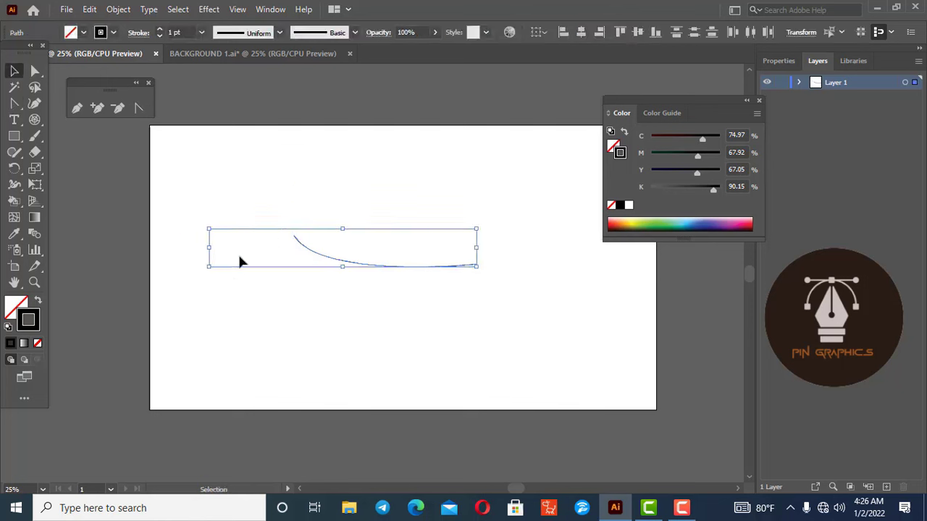
{"action": "key", "text": "Delete"}
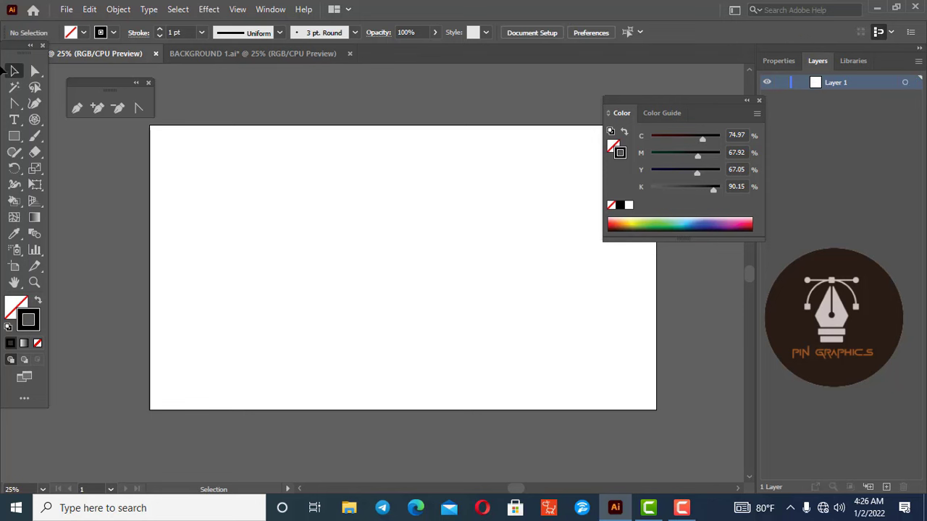
Draw a closed curvy Pen shape with smooth lower-right, bottom-left and left anchors.
{"action": "left_click", "coordinate": [77, 108]}
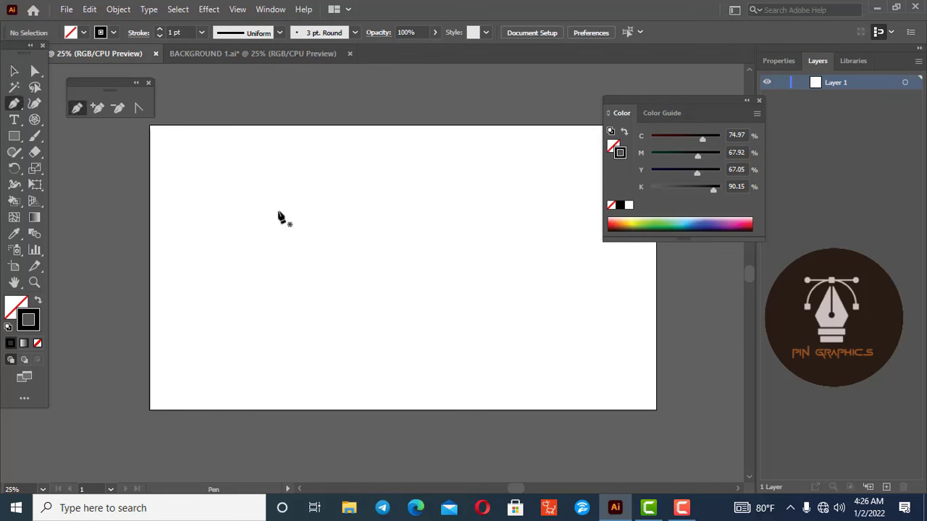
{"action": "left_click", "coordinate": [272, 192]}
{"action": "left_click_drag", "start_coordinate": [397, 292], "coordinate": [421, 342]}
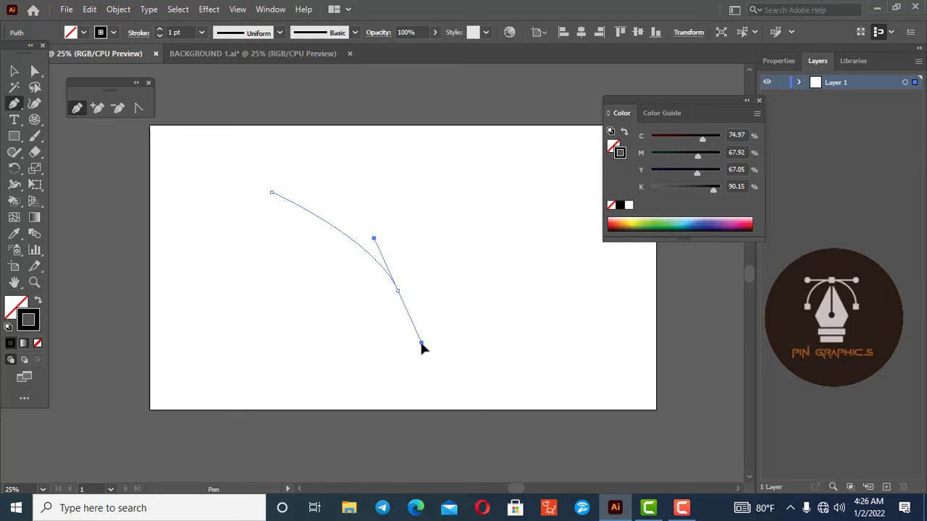
{"action": "left_click_drag", "start_coordinate": [237, 314], "coordinate": [215, 353]}
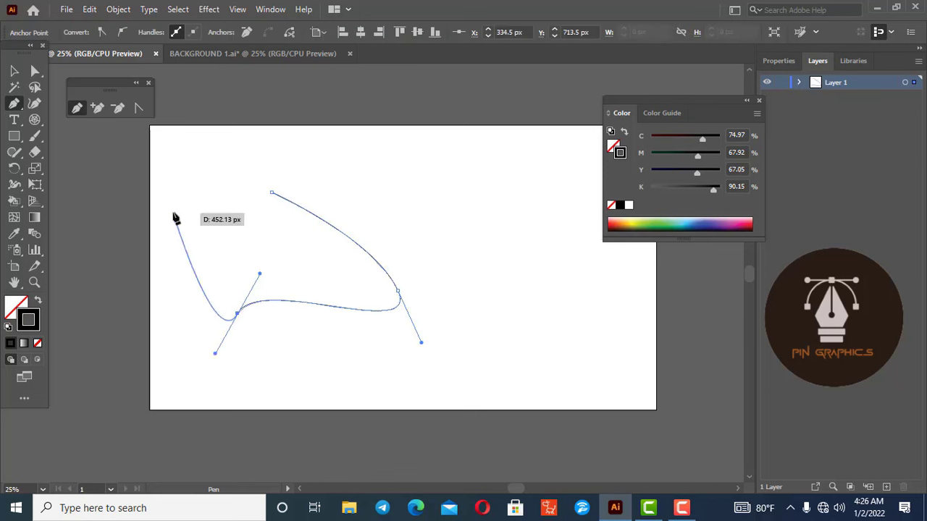
{"action": "left_click_drag", "start_coordinate": [176, 212], "coordinate": [186, 190]}
{"action": "left_click_drag", "start_coordinate": [272, 192], "coordinate": [283, 205]}
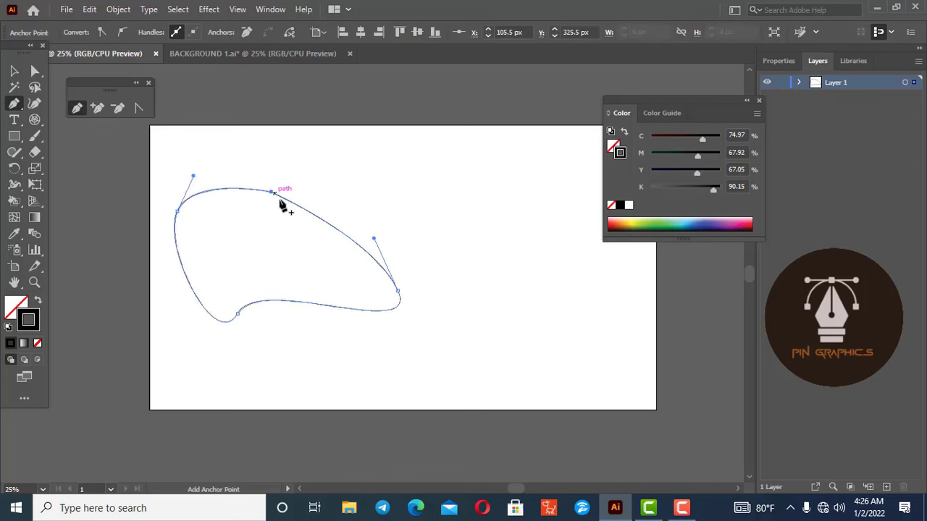
Bend the left anchor's lower handle into a sharp corner, then delete the shape.
{"action": "left_click", "coordinate": [35, 71]}
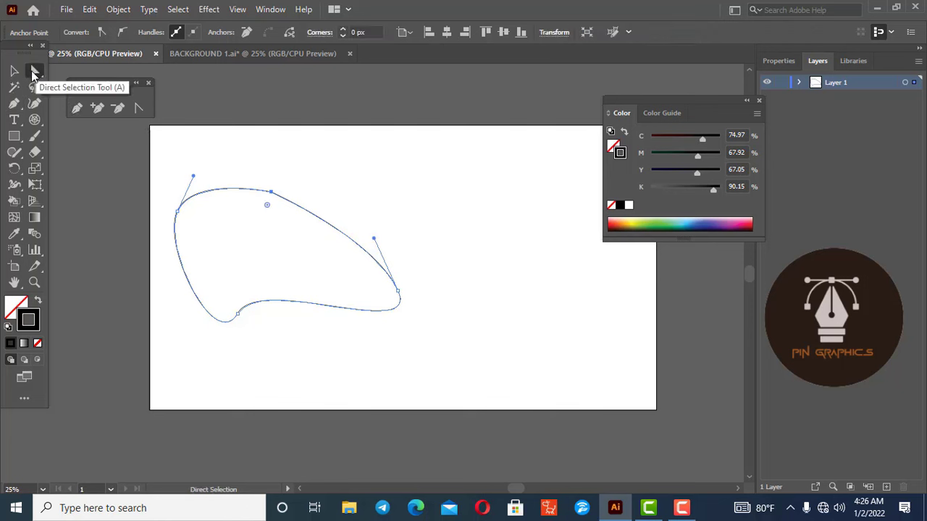
{"action": "left_click", "coordinate": [271, 192]}
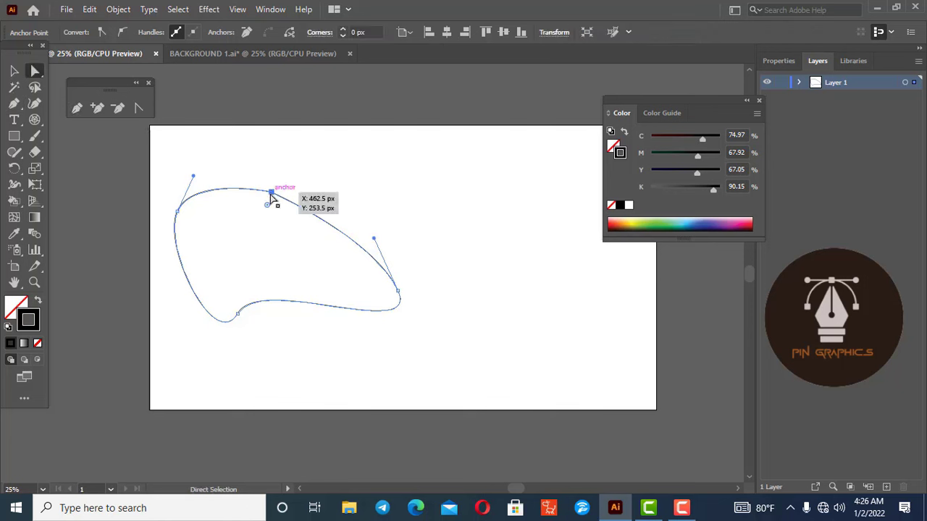
{"action": "left_click", "coordinate": [176, 211]}
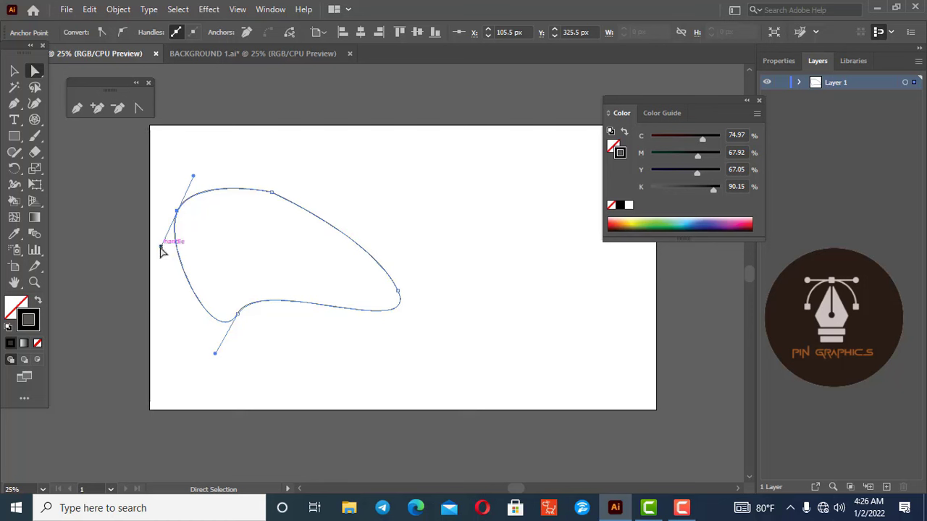
{"action": "left_click_drag", "start_coordinate": [163, 248], "coordinate": [209, 254]}
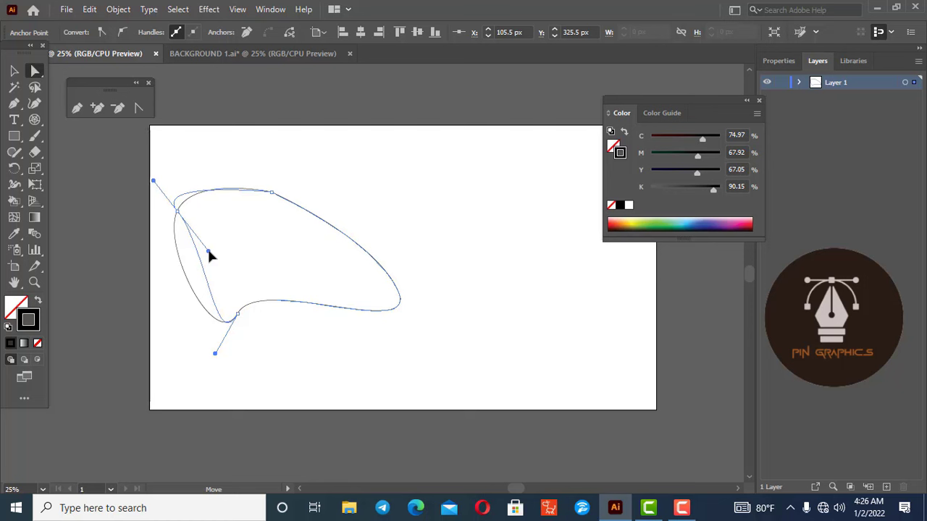
{"action": "left_click_drag", "start_coordinate": [209, 253], "coordinate": [159, 246]}
{"action": "mouse_move", "coordinate": [192, 176]}
{"action": "left_mouse_down"}
{"action": "mouse_move", "coordinate": [229, 224]}
{"action": "mouse_move", "coordinate": [222, 158]}
{"action": "left_mouse_up"}
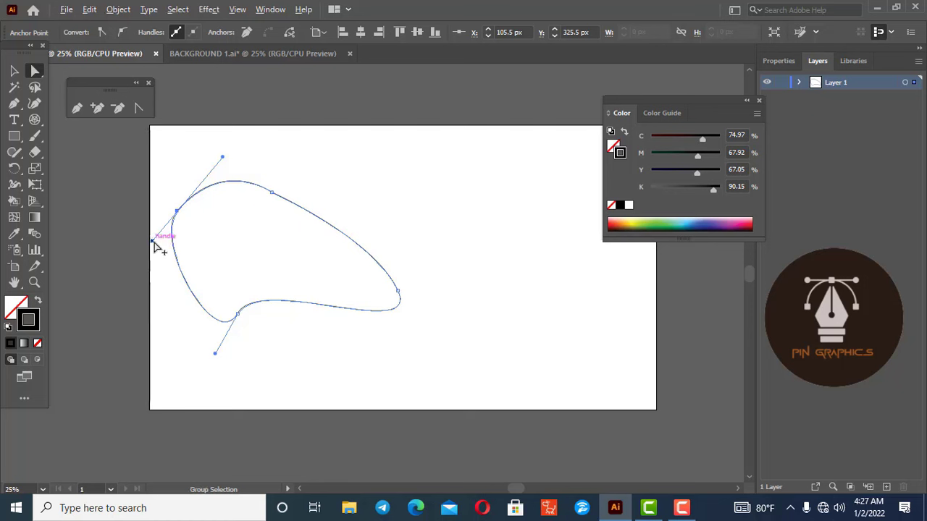
{"action": "mouse_move", "coordinate": [153, 245]}
{"action": "left_mouse_down"}
{"action": "mouse_move", "coordinate": [201, 251]}
{"action": "mouse_move", "coordinate": [268, 226]}
{"action": "left_mouse_up"}
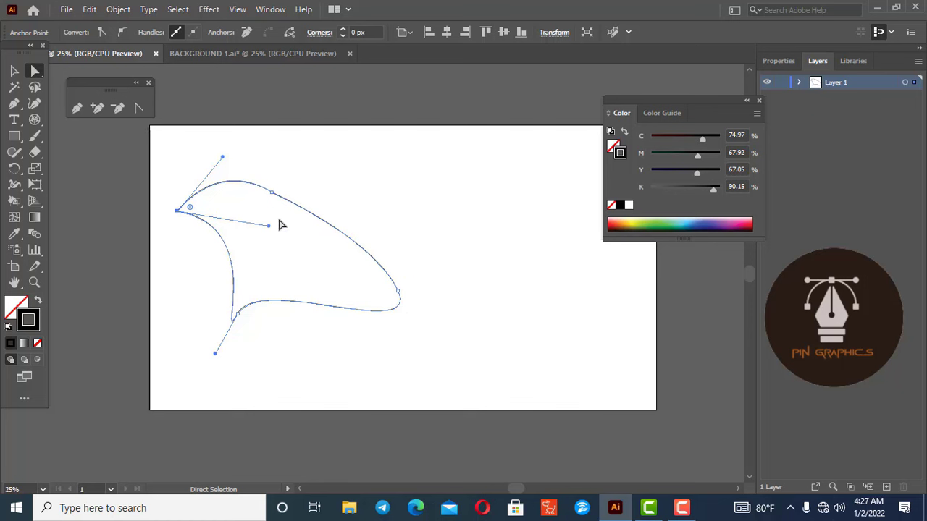
{"action": "left_click", "coordinate": [13, 71]}
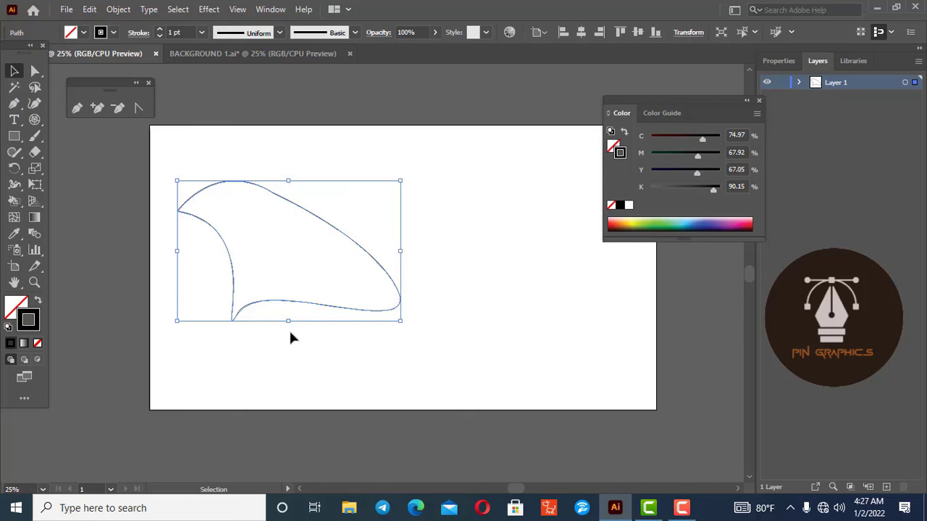
{"action": "key", "text": "Delete"}
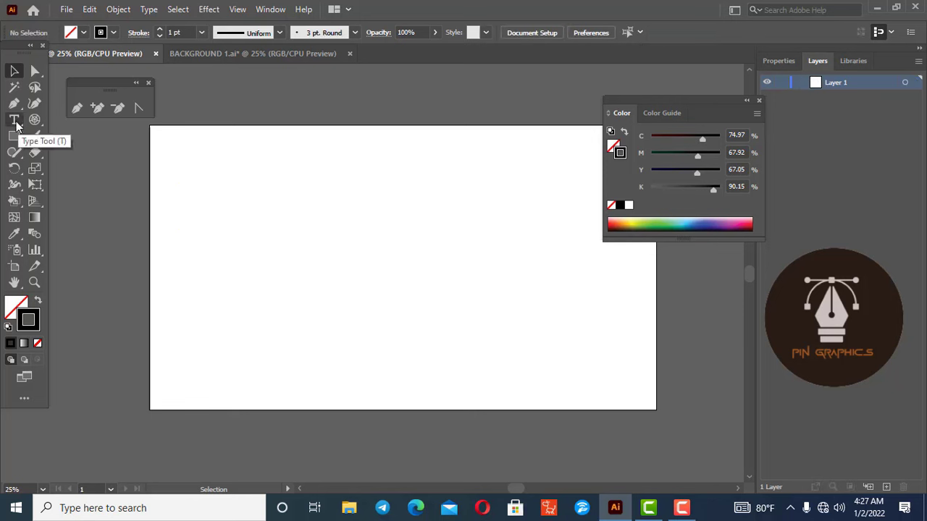
Replace the floating pen tools panel with a torn-off type tools panel and close Color.
{"action": "left_click", "coordinate": [16, 123]}
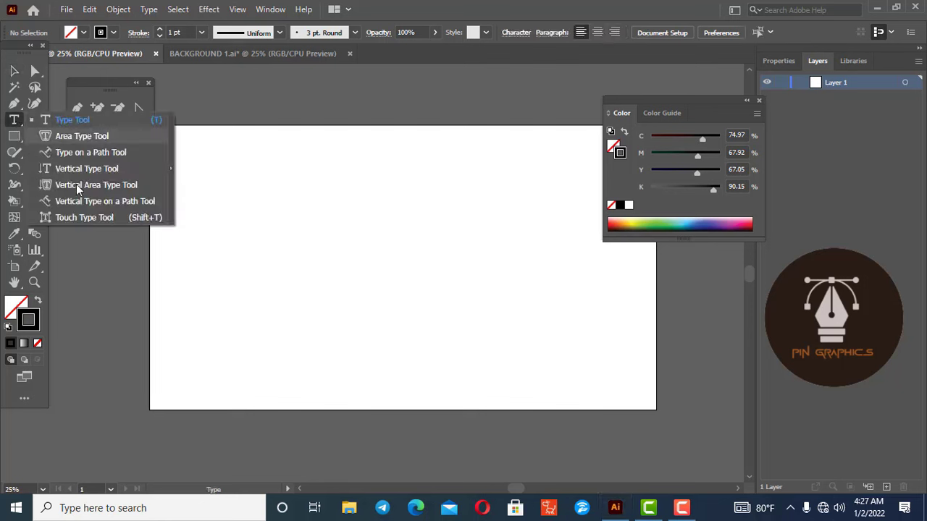
{"action": "left_click", "coordinate": [13, 120]}
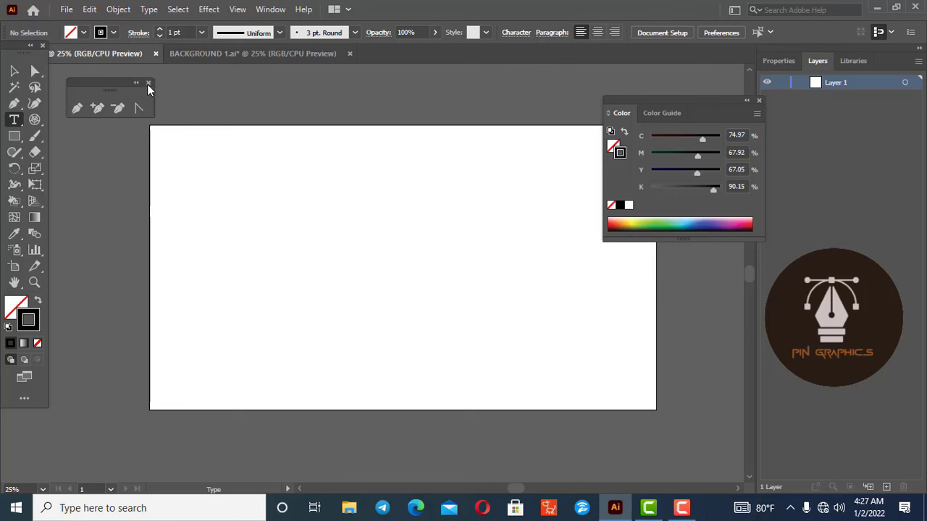
{"action": "left_click", "coordinate": [148, 84]}
{"action": "left_click", "coordinate": [14, 120]}
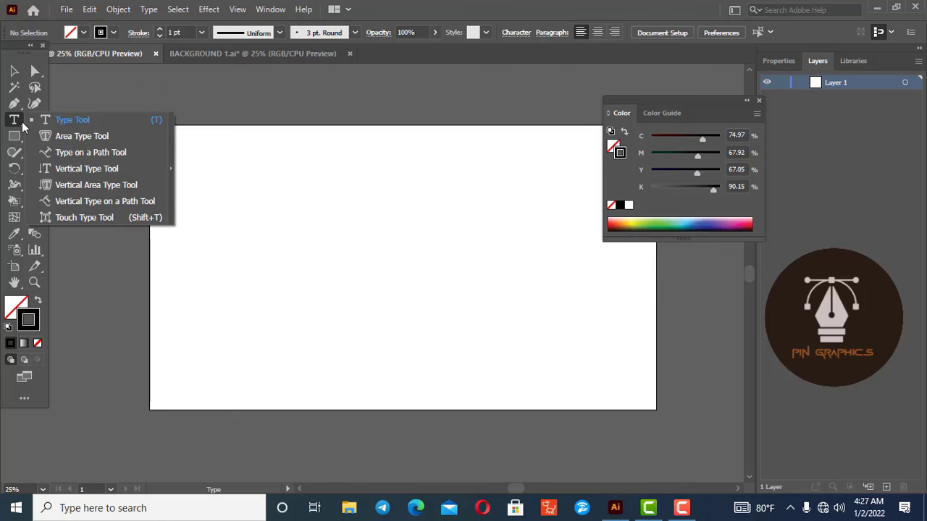
{"action": "left_click", "coordinate": [171, 169]}
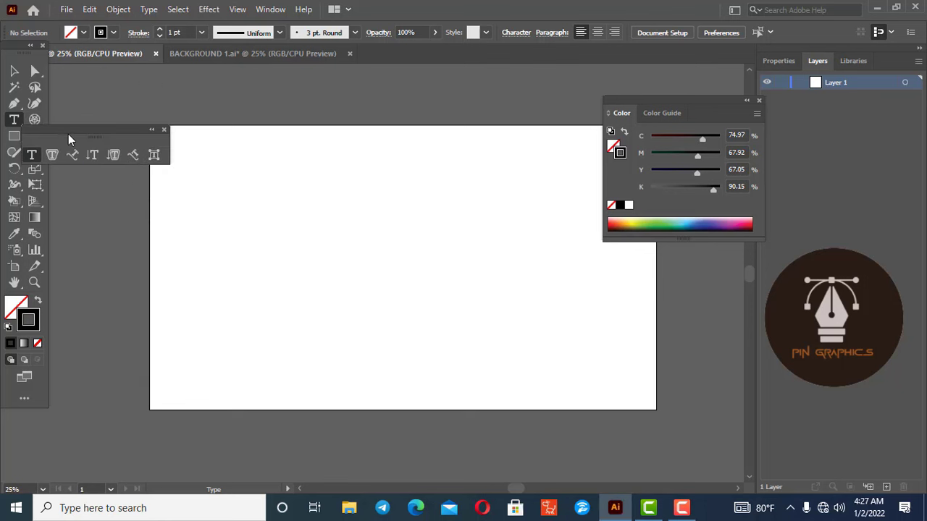
{"action": "left_click_drag", "start_coordinate": [91, 125], "coordinate": [136, 80]}
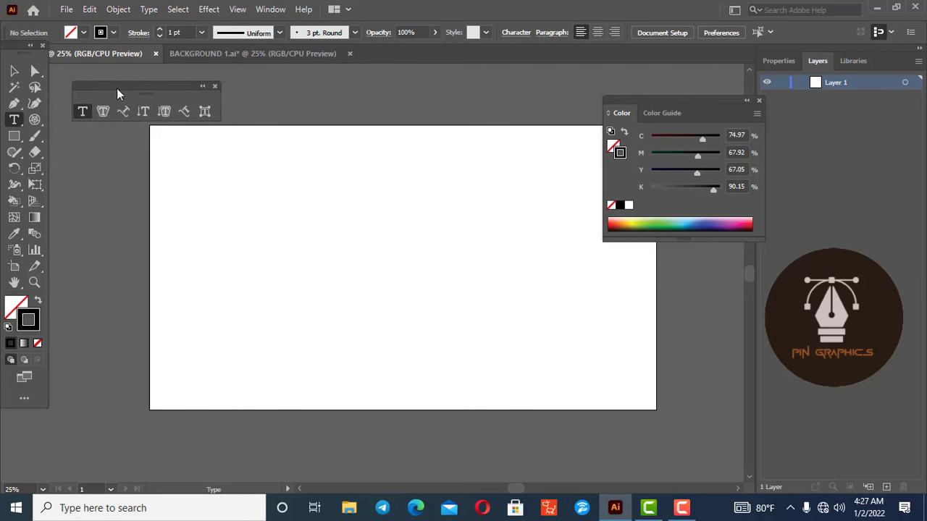
{"action": "left_click", "coordinate": [758, 101]}
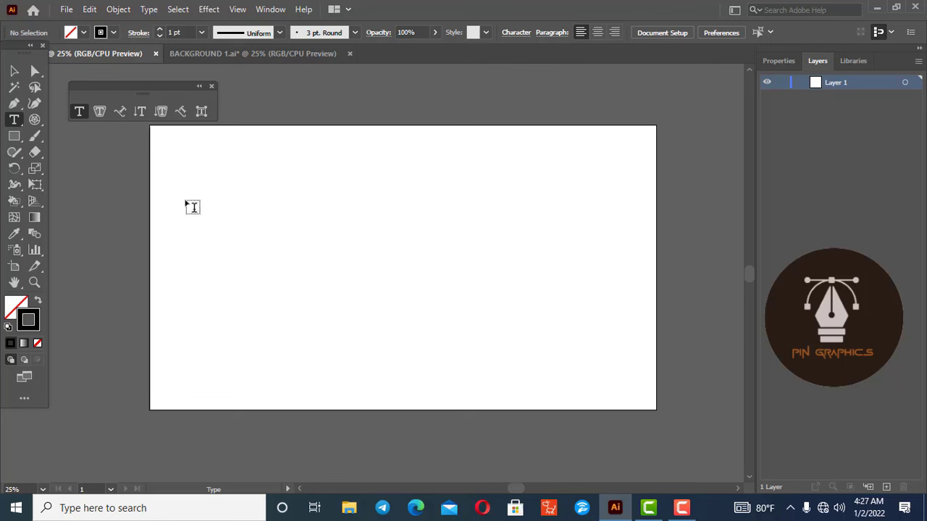
Place a trial point text object, nudge it, then undo it.
{"action": "left_click", "coordinate": [217, 218]}
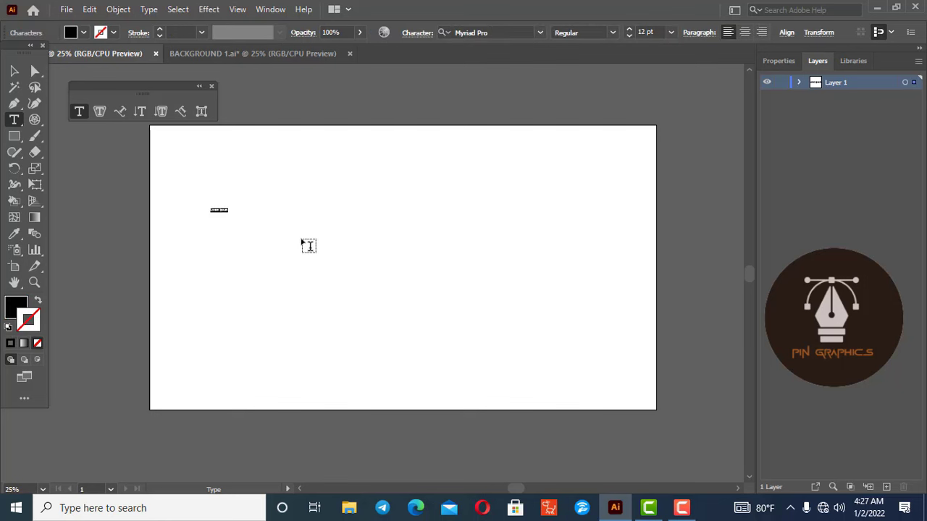
{"action": "left_click", "coordinate": [14, 71]}
{"action": "left_click_drag", "start_coordinate": [219, 210], "coordinate": [222, 211]}
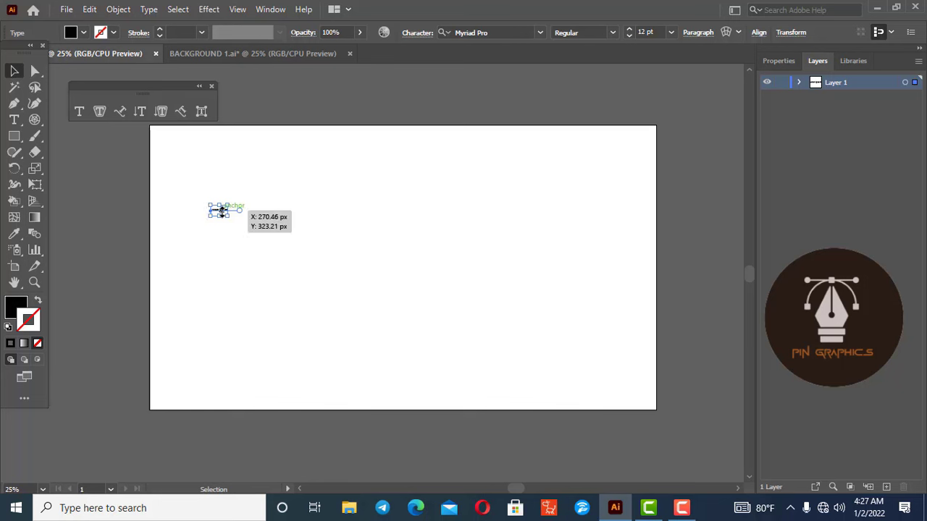
{"action": "key", "text": "ctrl+z"}
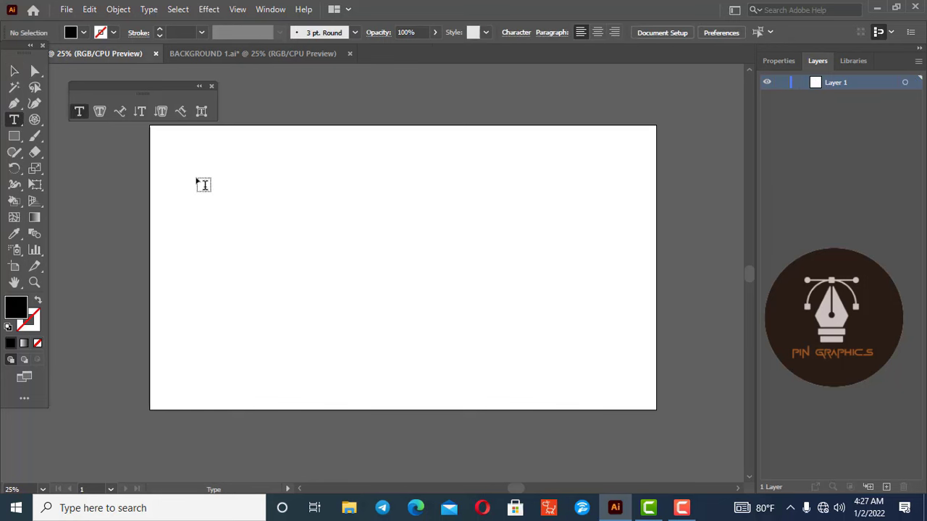
{"action": "mouse_move", "coordinate": [199, 182]}
{"action": "left_mouse_down"}
{"action": "mouse_move", "coordinate": [412, 254]}
{"action": "mouse_move", "coordinate": [353, 338]}
{"action": "left_mouse_up"}
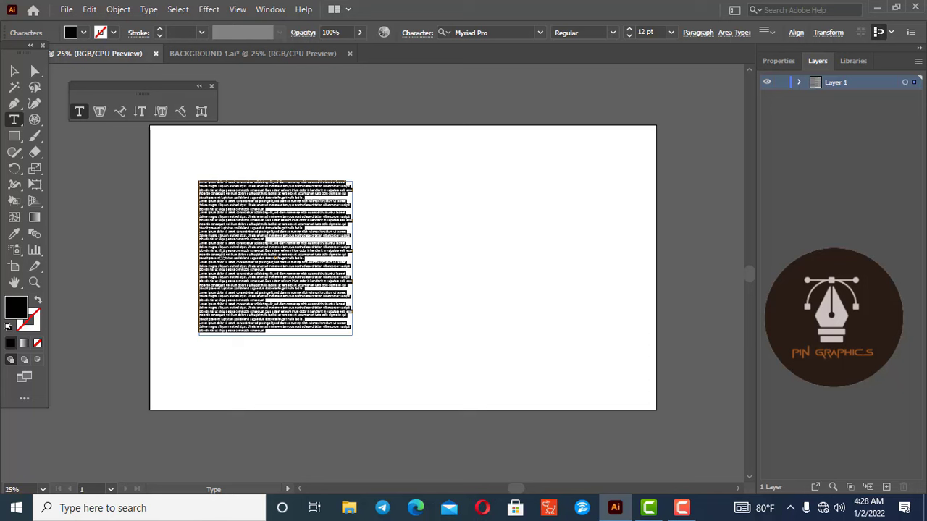
{"action": "key", "text": "Delete"}
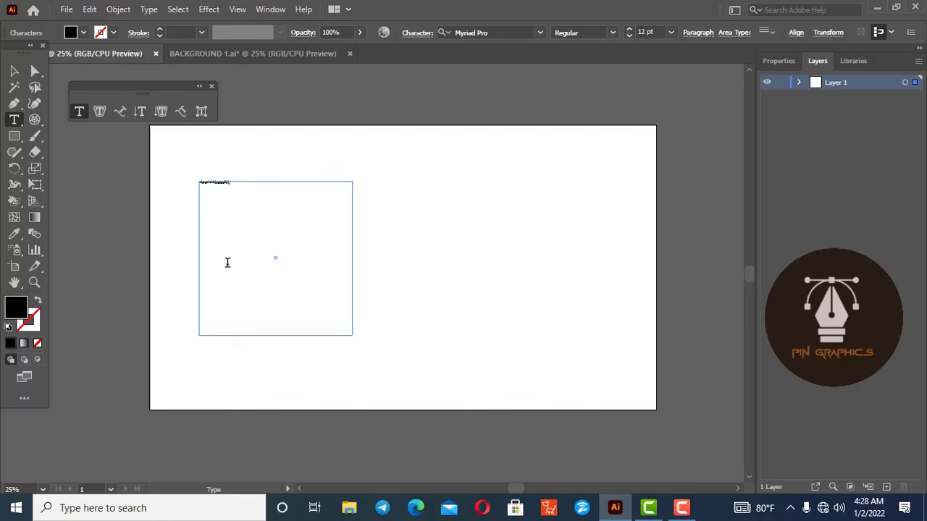
{"action": "type", "text": "text"}
{"action": "left_click_drag", "start_coordinate": [251, 182], "coordinate": [198, 183]}
{"action": "left_click", "coordinate": [629, 33]}
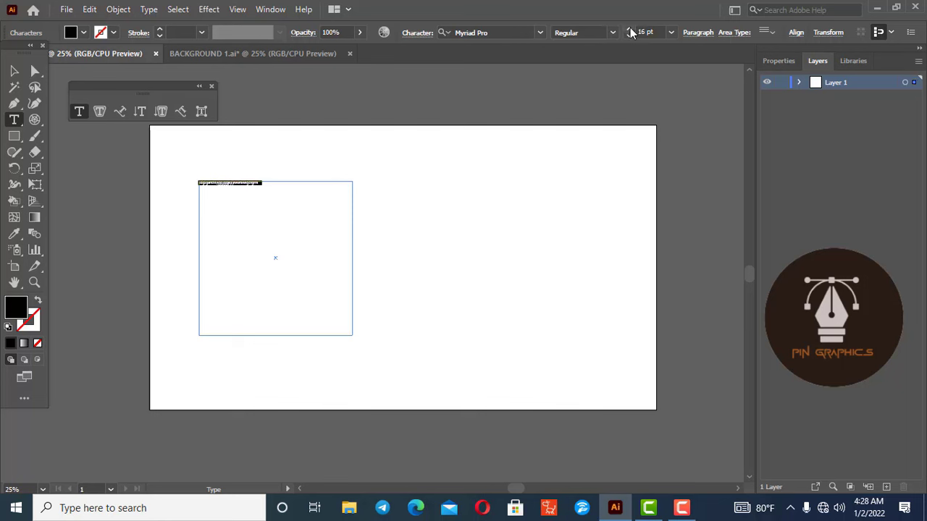
{"action": "left_click", "coordinate": [629, 33]}
{"action": "left_click", "coordinate": [629, 31]}
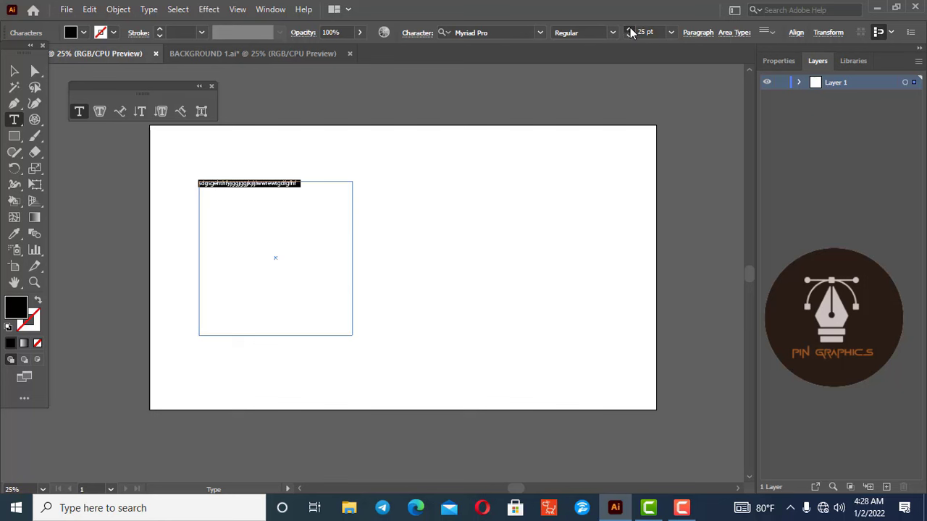
{"action": "left_click", "coordinate": [630, 32]}
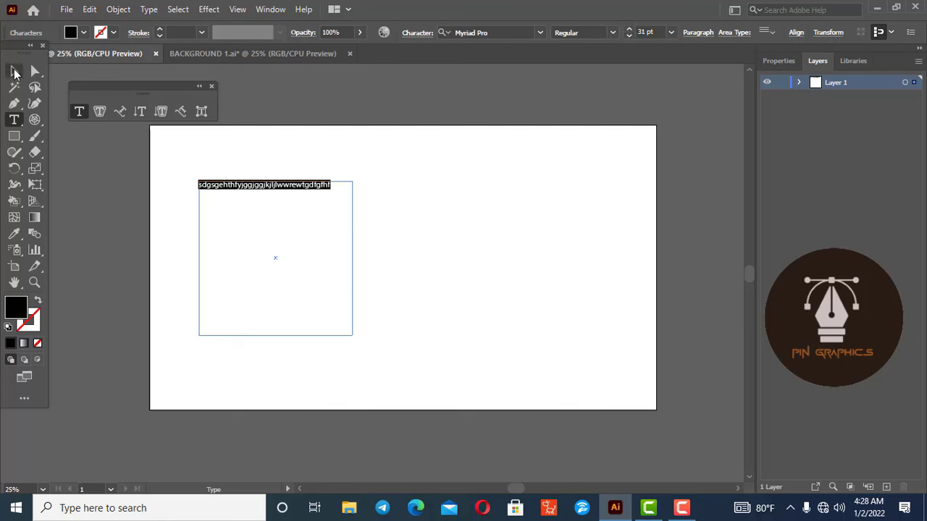
{"action": "left_click", "coordinate": [13, 70]}
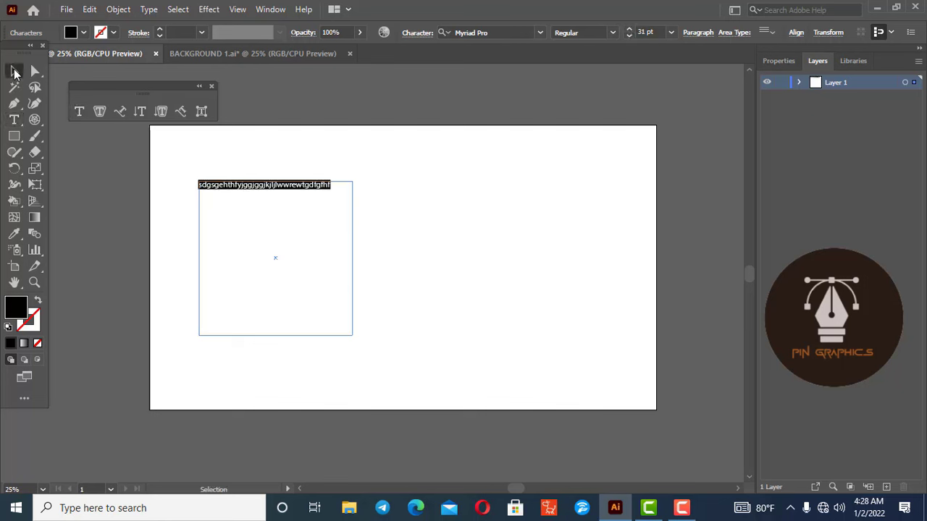
{"action": "left_click", "coordinate": [14, 120]}
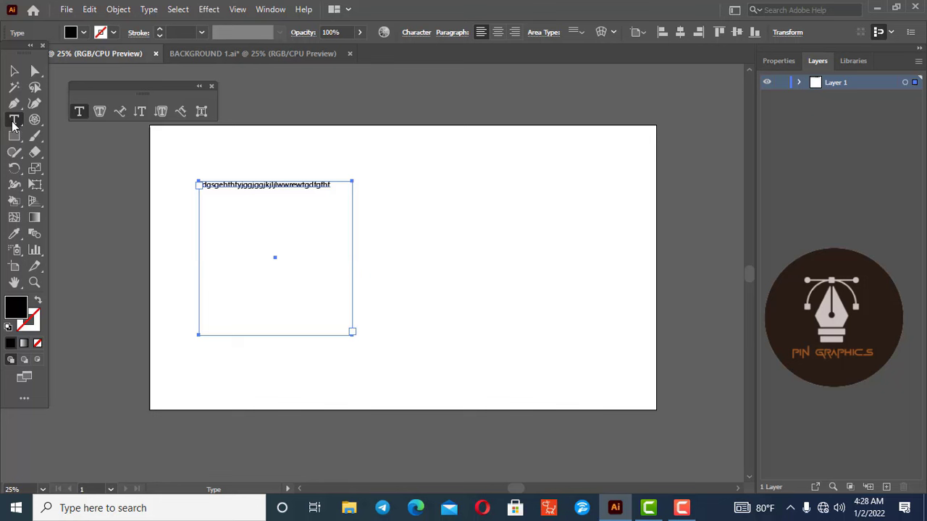
{"action": "left_click", "coordinate": [337, 191]}
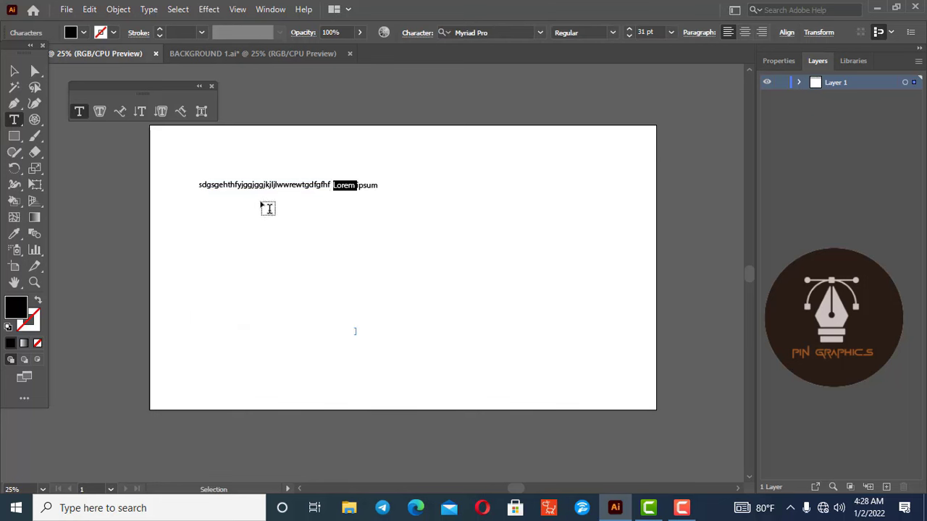
{"action": "key", "text": "ctrl+z"}
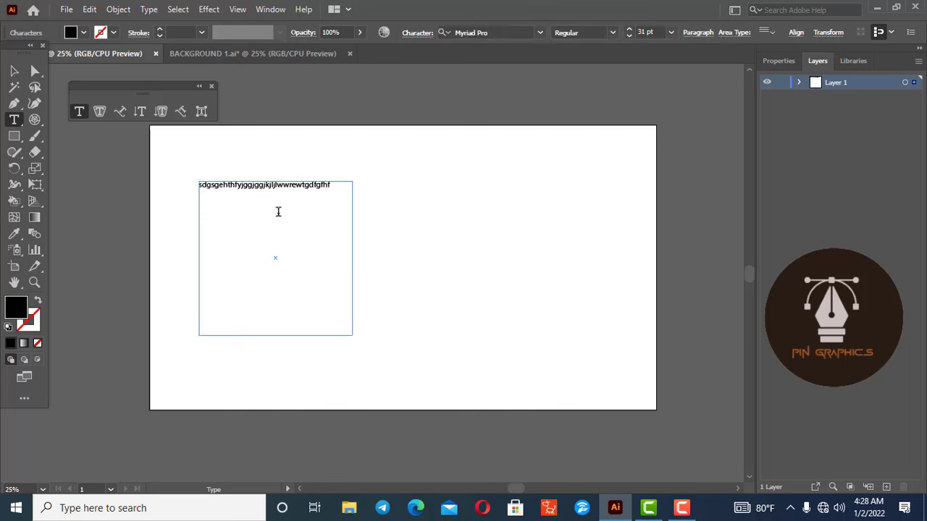
{"action": "type", "text": "fgjjgyjyjgjgh"}
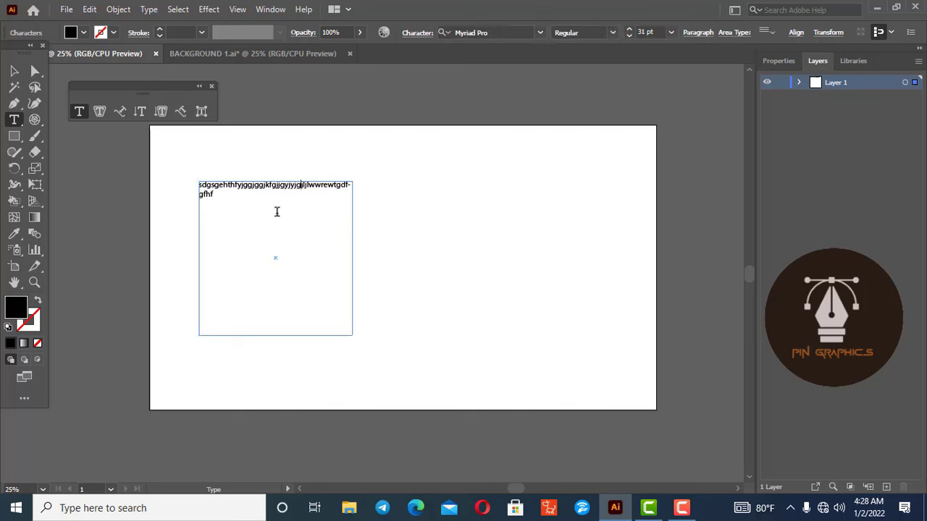
{"action": "type", "text": "jghjgjh-"}
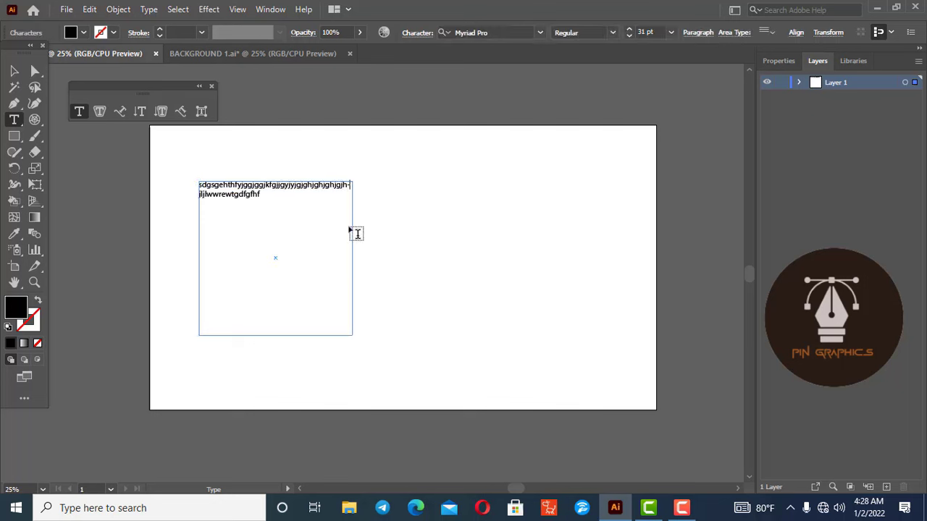
{"action": "type", "text": "gjtyjyjtyjjtyty"}
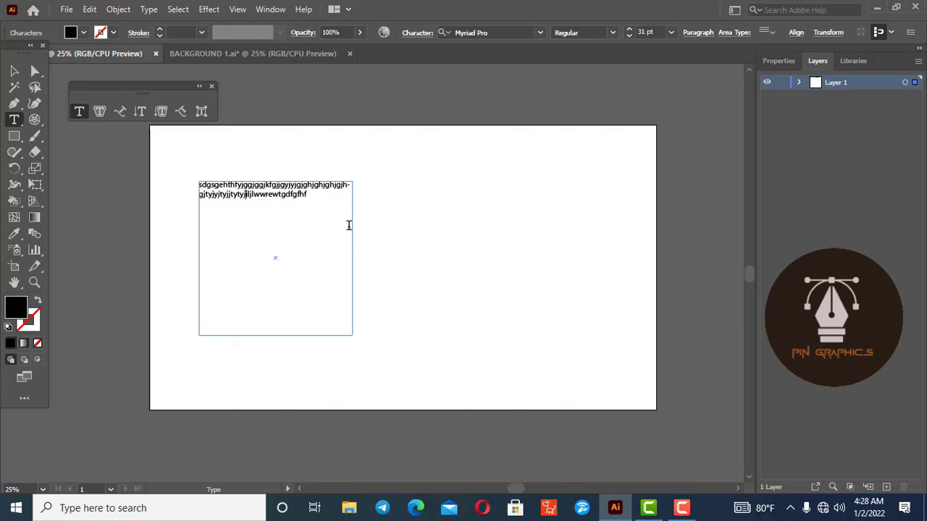
{"action": "type", "text": "k-ghjhjghmbb,g"}
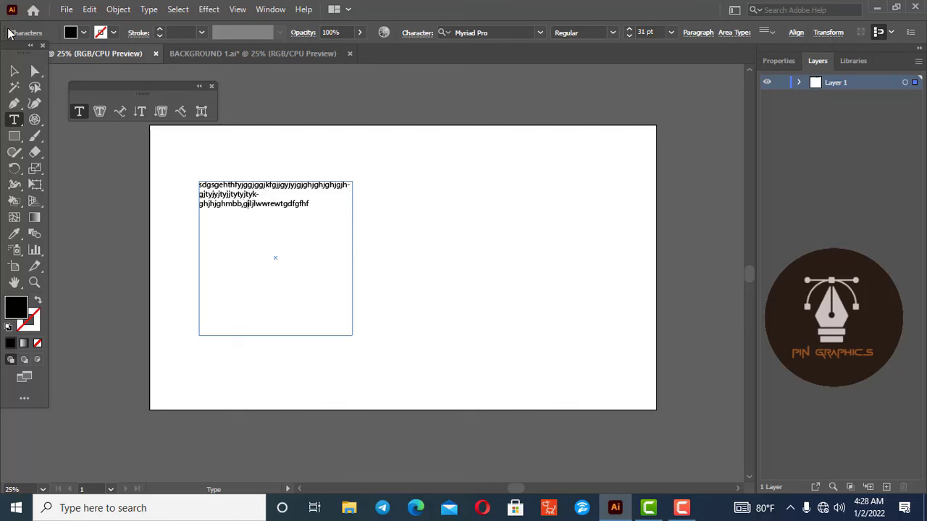
{"action": "left_click", "coordinate": [14, 70]}
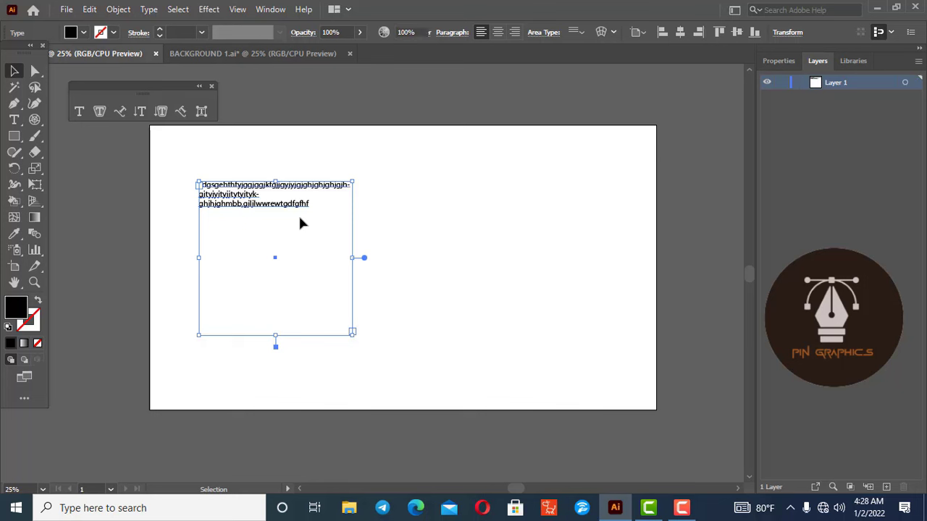
{"action": "key", "text": "Delete"}
{"action": "left_click", "coordinate": [79, 111]}
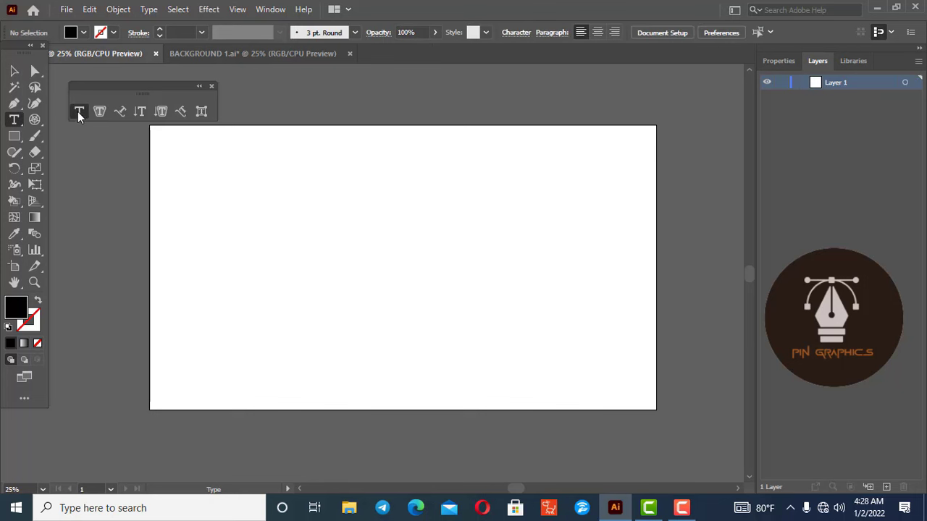
{"action": "left_click", "coordinate": [235, 234]}
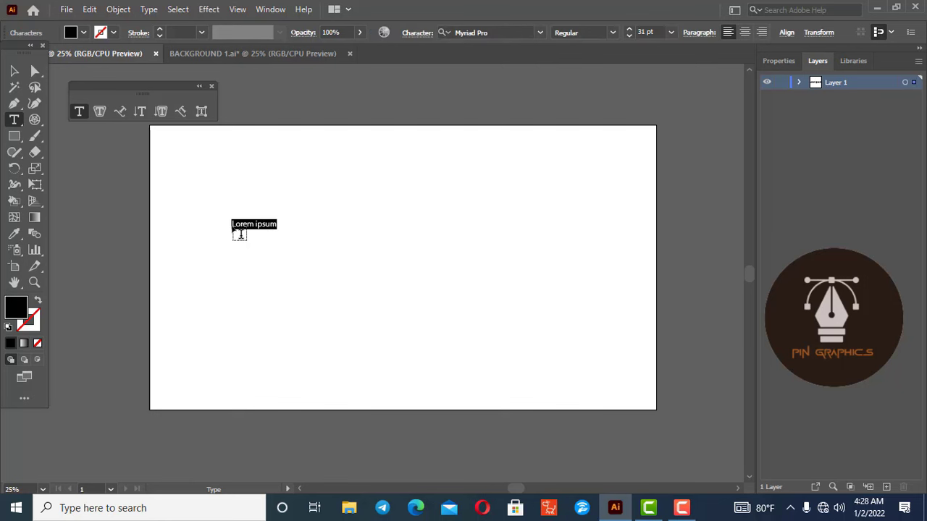
{"action": "type", "text": "ggfiugfui"}
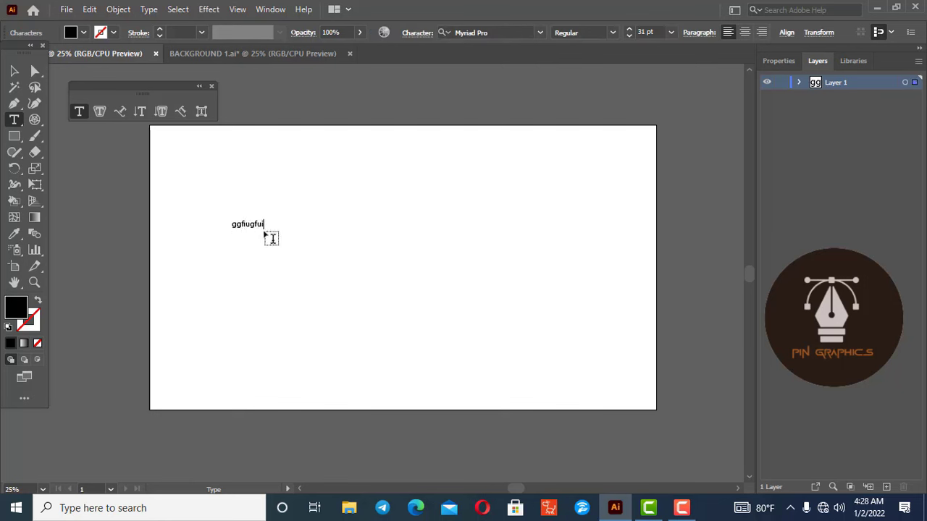
{"action": "type", "text": "rgfskdjfvjfgbhkjgghg"}
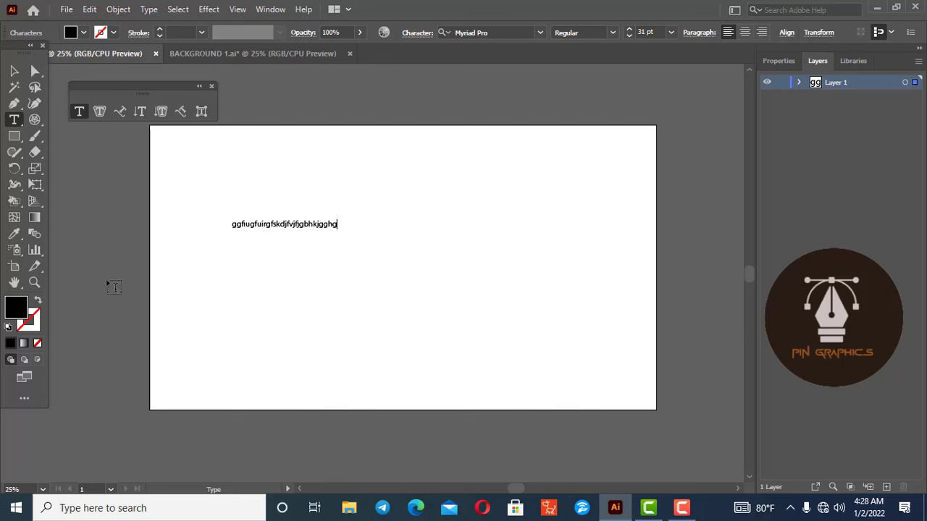
{"action": "left_click", "coordinate": [14, 71]}
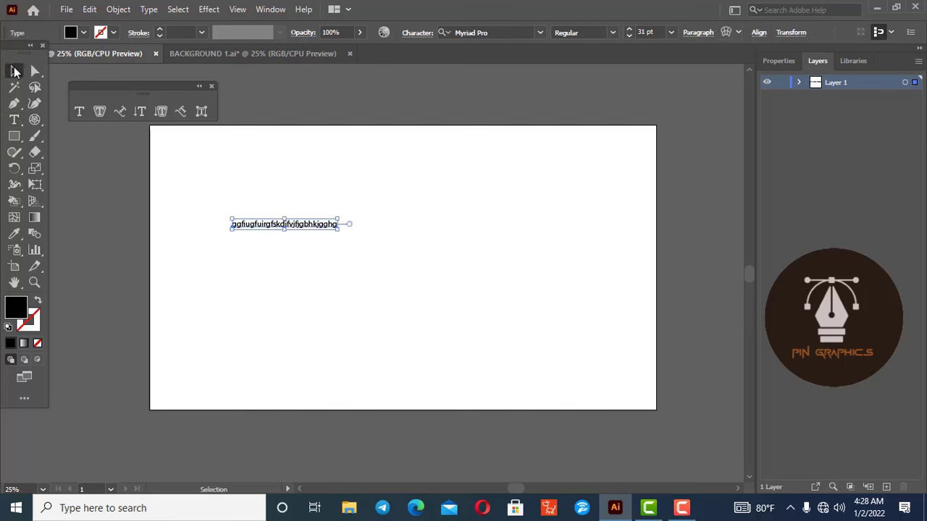
{"action": "left_click_drag", "start_coordinate": [284, 230], "coordinate": [284, 233]}
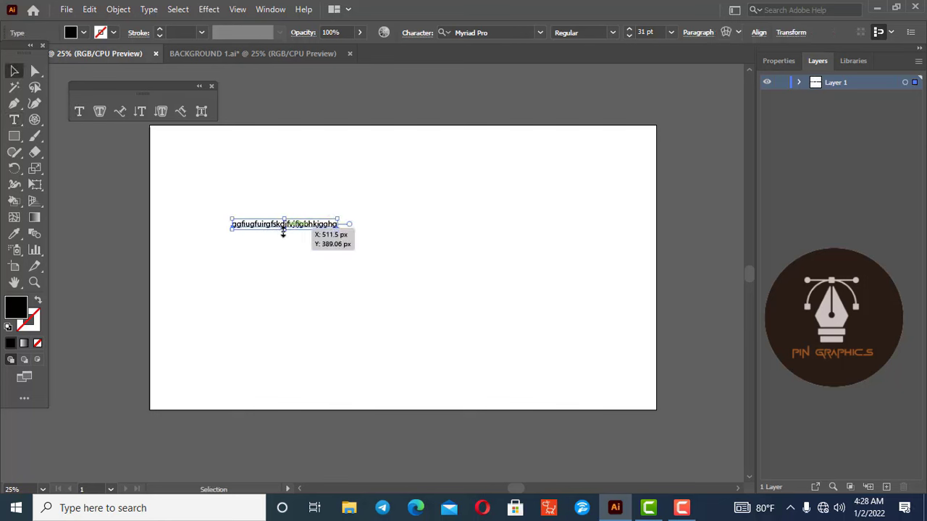
{"action": "key", "text": "Delete"}
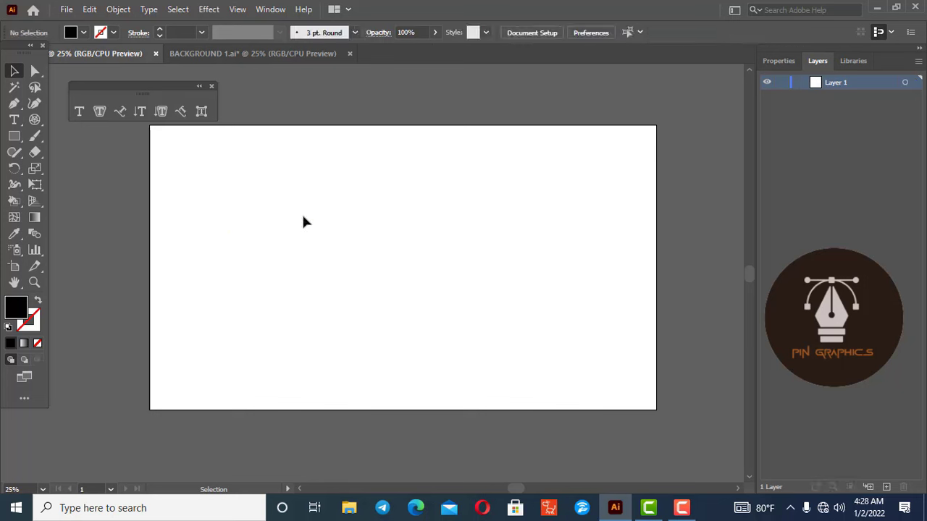
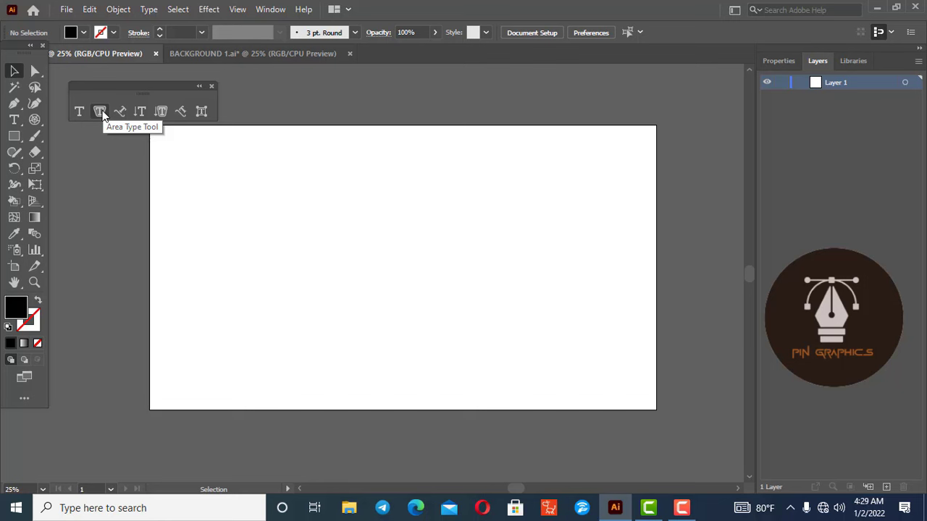
Draw an ellipse and type sample text inside it with Area Type.
{"action": "left_click", "coordinate": [14, 137]}
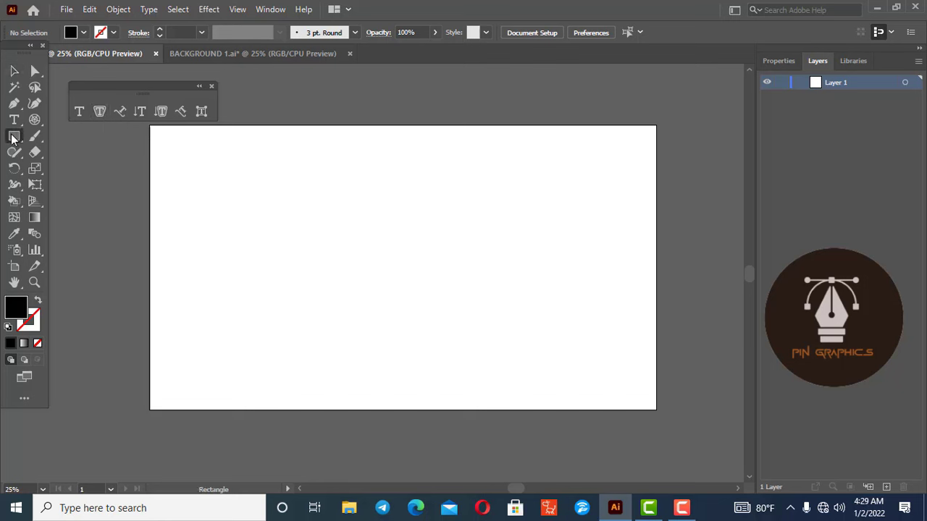
{"action": "left_click_drag", "start_coordinate": [14, 136], "coordinate": [85, 168]}
{"action": "left_click_drag", "start_coordinate": [250, 177], "coordinate": [393, 334]}
{"action": "left_click", "coordinate": [99, 111]}
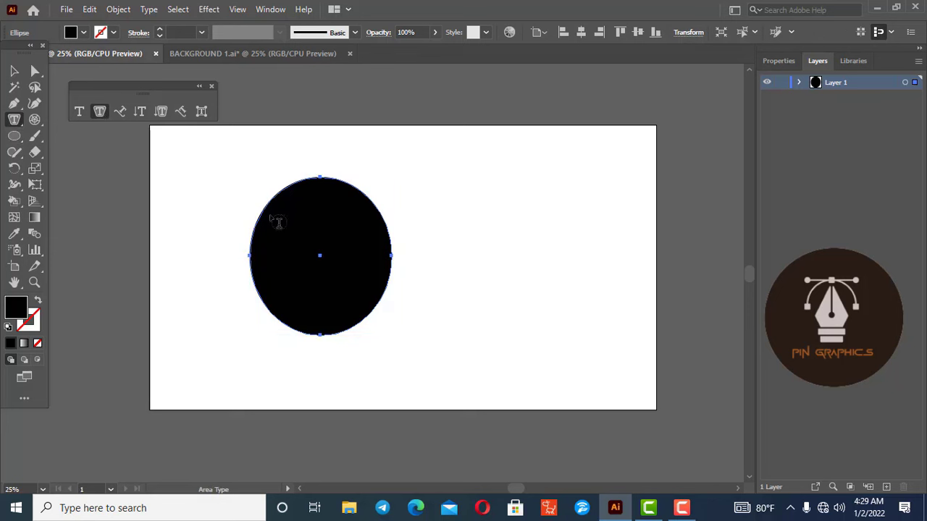
{"action": "left_click", "coordinate": [304, 193]}
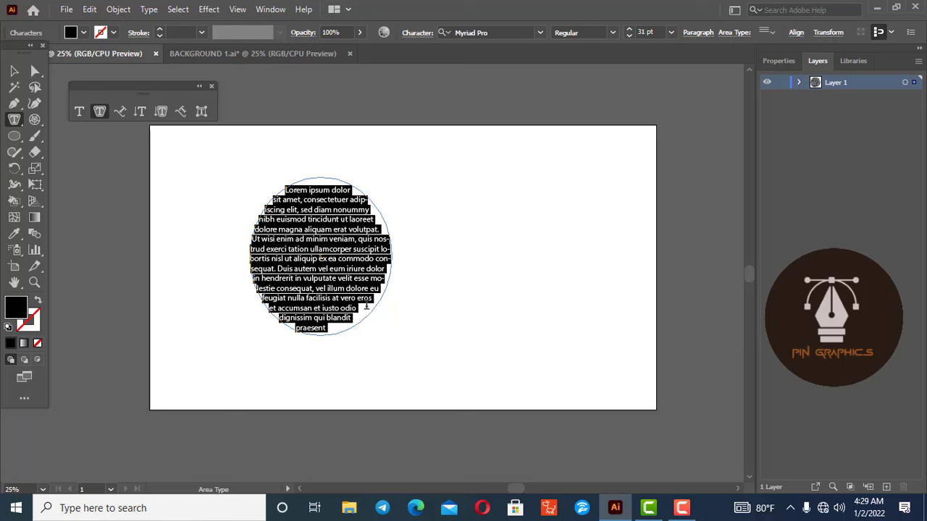
{"action": "type", "text": "fhafd"}
{"action": "key", "text": "Escape"}
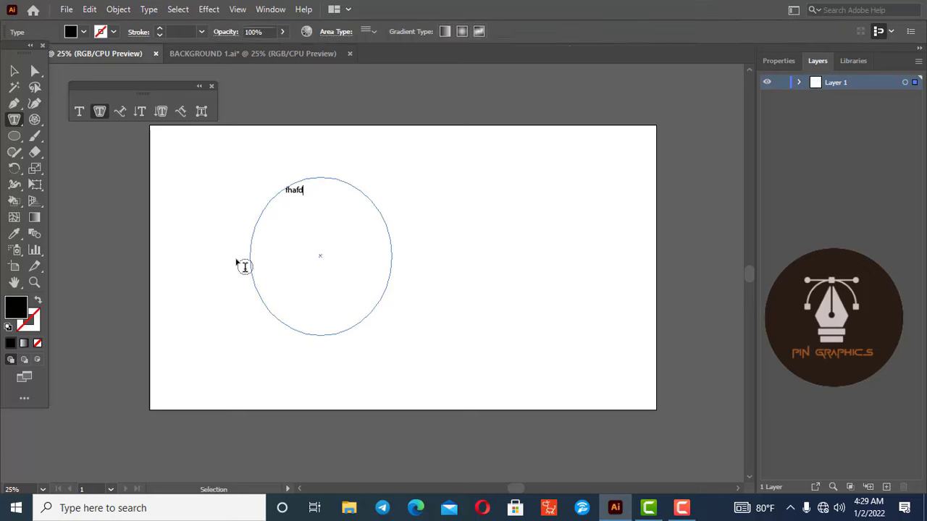
Add more sample text inside the ellipse, then select and delete the text object.
{"action": "key", "text": "f"}
{"action": "key", "text": "f"}
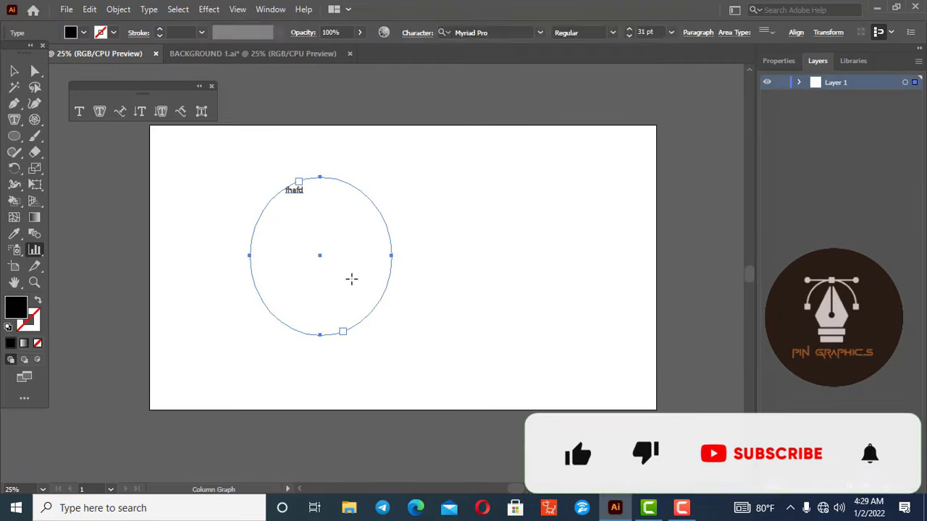
{"action": "left_click", "coordinate": [99, 111]}
{"action": "left_click", "coordinate": [305, 192]}
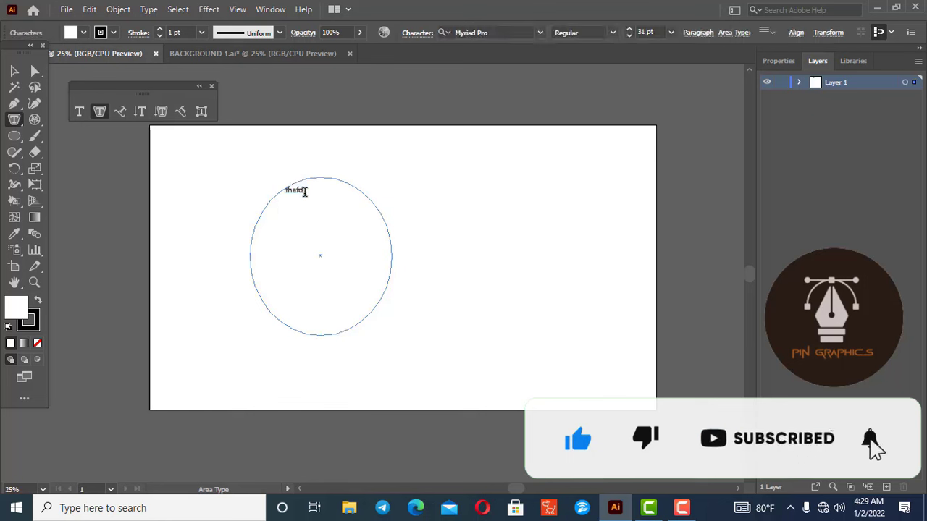
{"action": "type", "text": "gfdgdfhfh"}
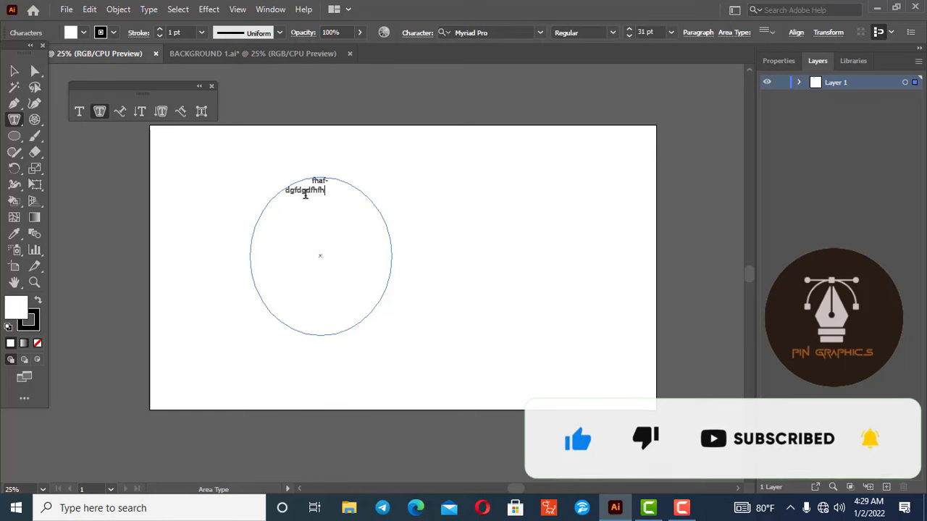
{"action": "type", "text": "ghfghfgjff"}
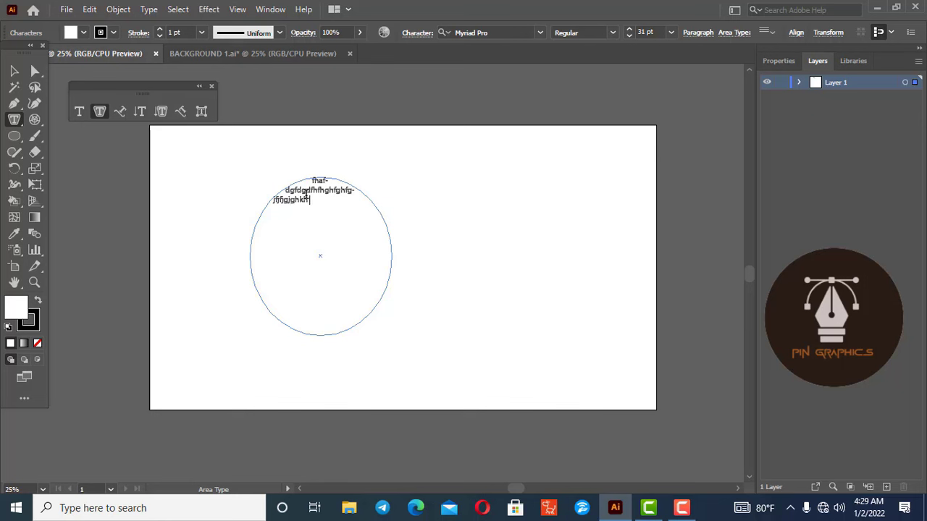
{"action": "type", "text": "kkkkkkkkkkkkk"}
{"action": "type", "text": "jkhjkl "}
{"action": "type", "text": "fhdhshdhfgjfjghj"}
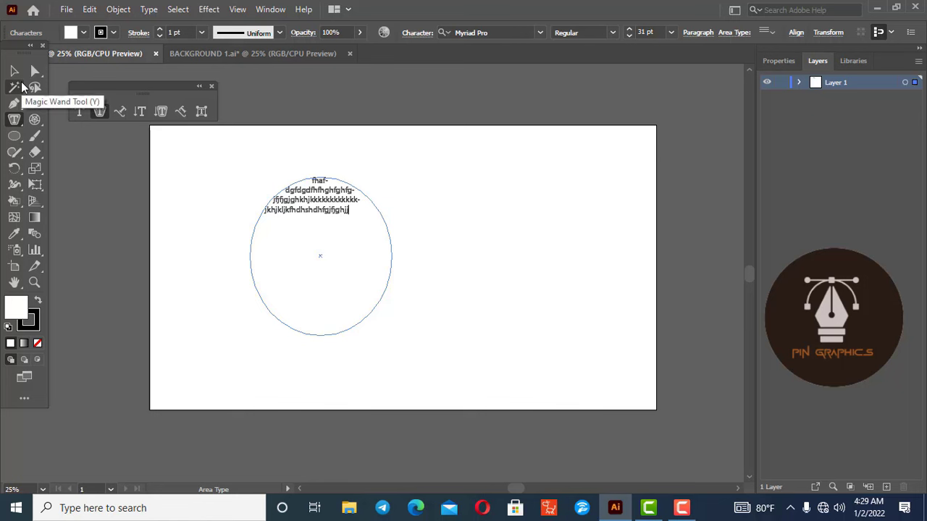
{"action": "type", "text": "jjjjjjjjjjjjjj jjjjj"}
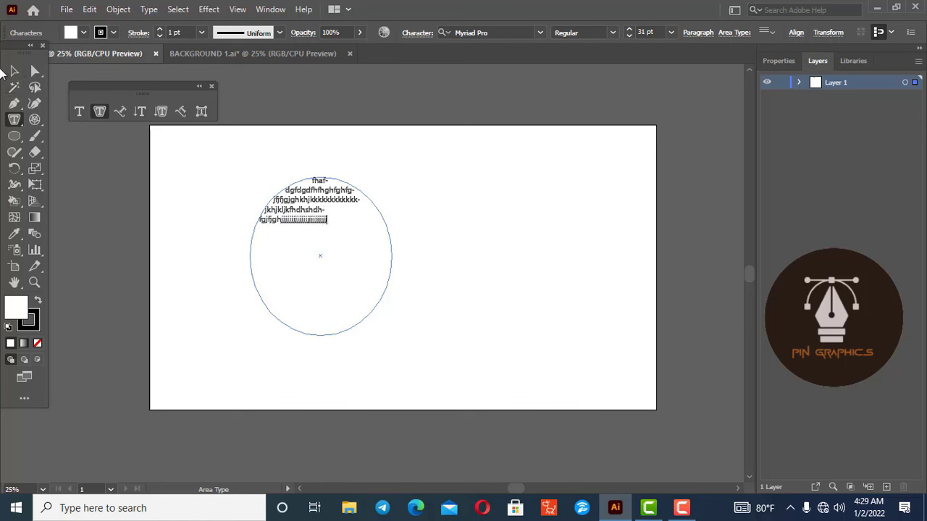
{"action": "type", "text": "j"}
{"action": "left_click", "coordinate": [14, 71]}
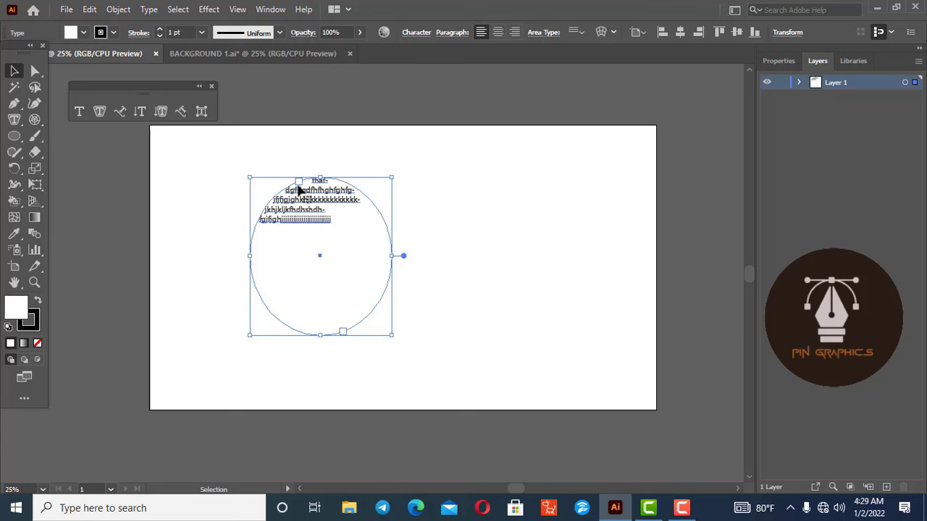
{"action": "key", "text": "Delete"}
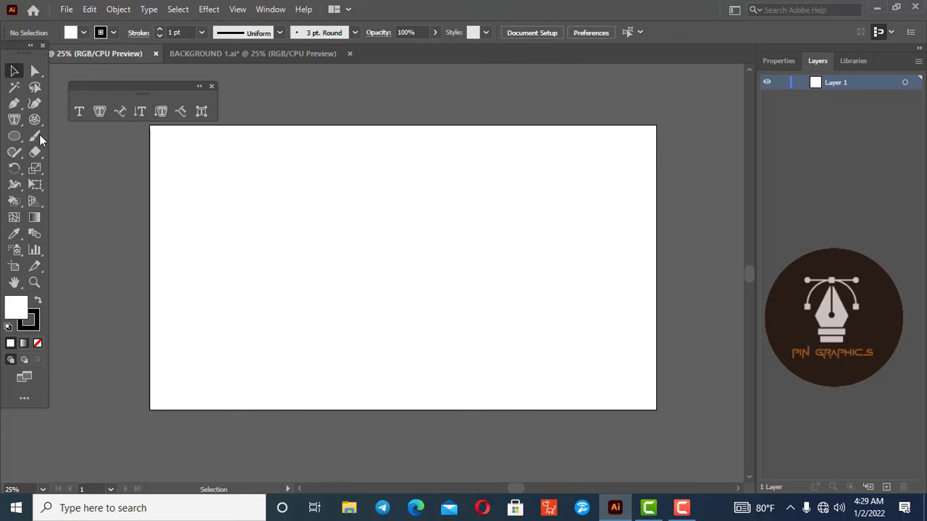
Draw a large circle with fill set to None and a visible stroke.
{"action": "left_click", "coordinate": [14, 137]}
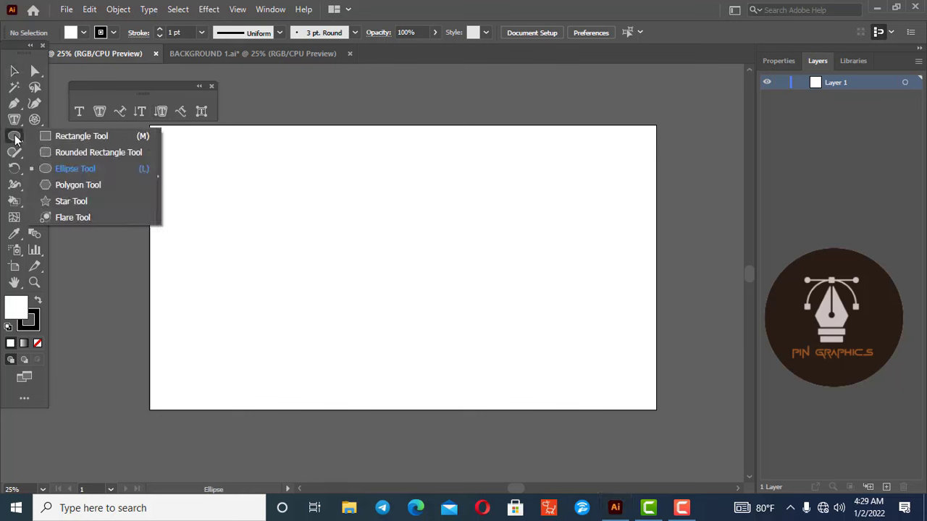
{"action": "left_click", "coordinate": [80, 176]}
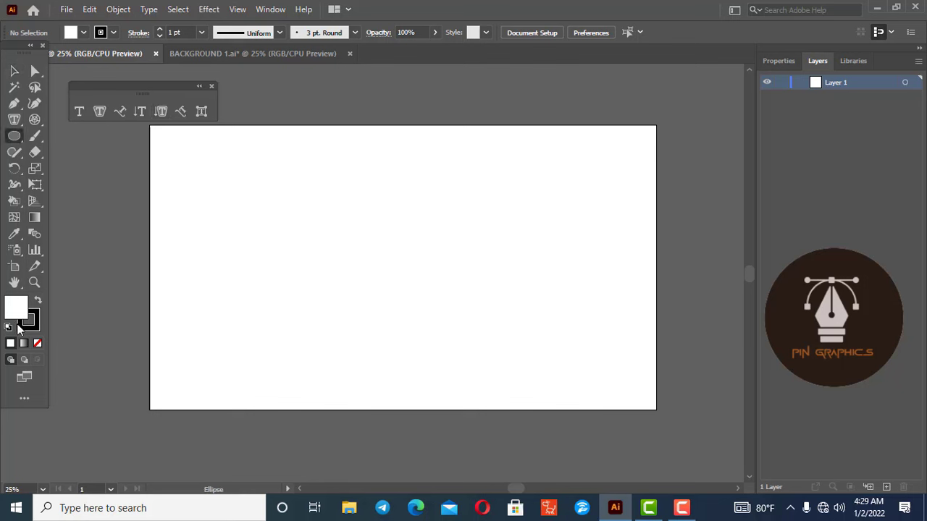
{"action": "left_click", "coordinate": [38, 344]}
{"action": "left_click", "coordinate": [33, 328]}
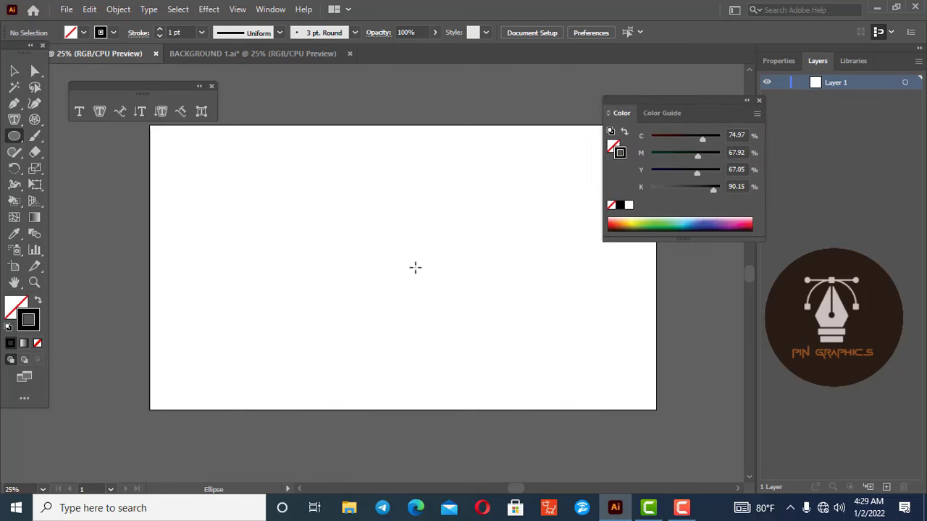
{"action": "left_click_drag", "start_coordinate": [283, 174], "coordinate": [468, 366]}
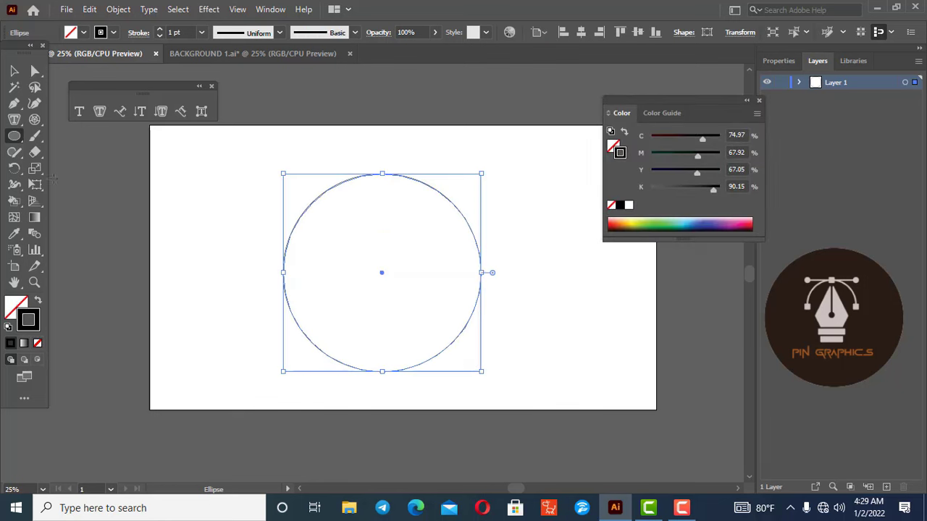
Type sample text along the circle's outline, then select and delete it.
{"action": "left_click", "coordinate": [120, 113]}
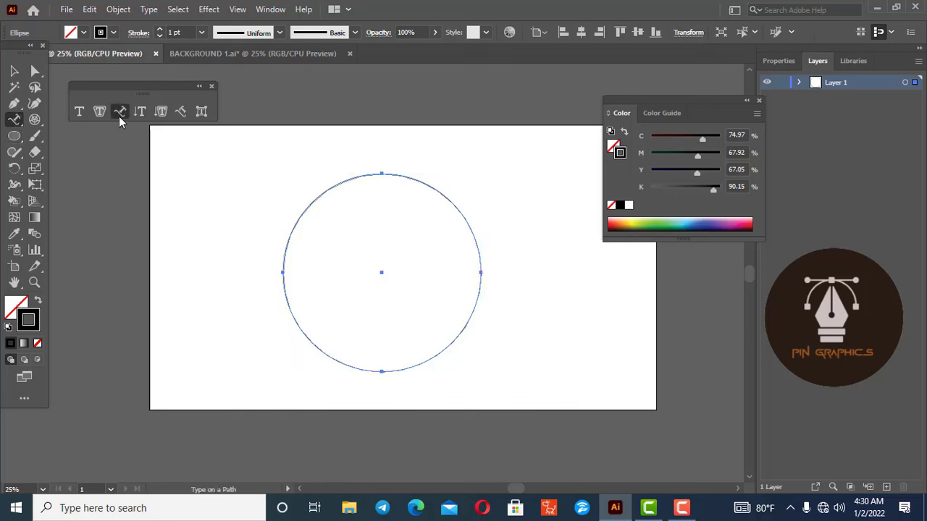
{"action": "left_click", "coordinate": [287, 243]}
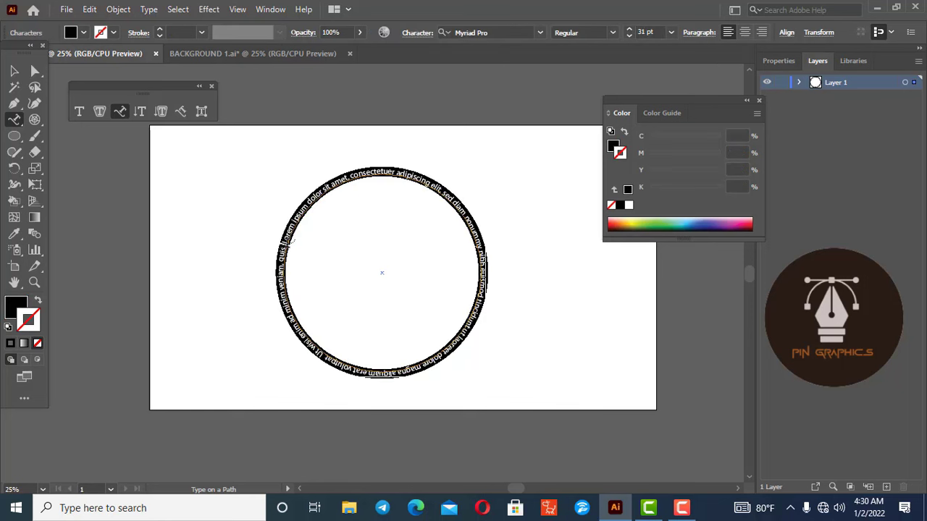
{"action": "type", "text": "dfsdfhasdfgsdkfglkgbl"}
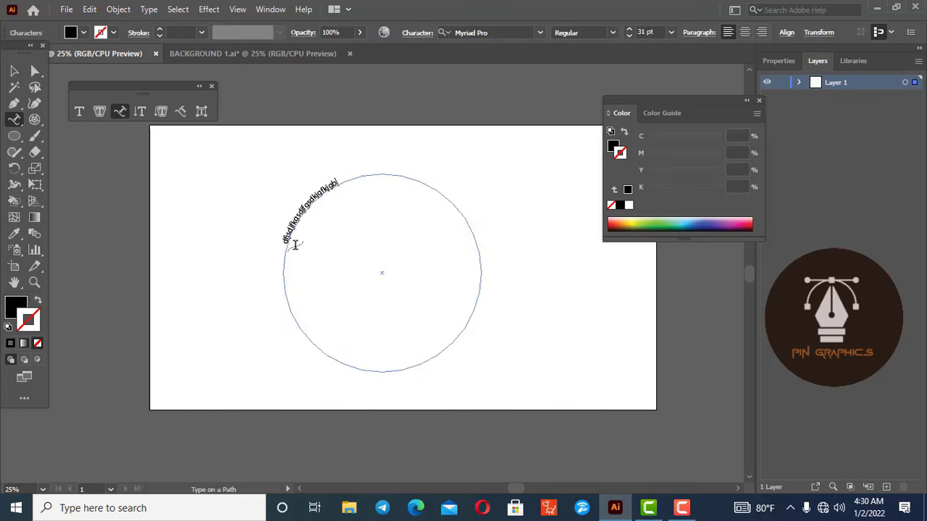
{"action": "type", "text": "gbsddjajbjkfbdjfbsdjgbj"}
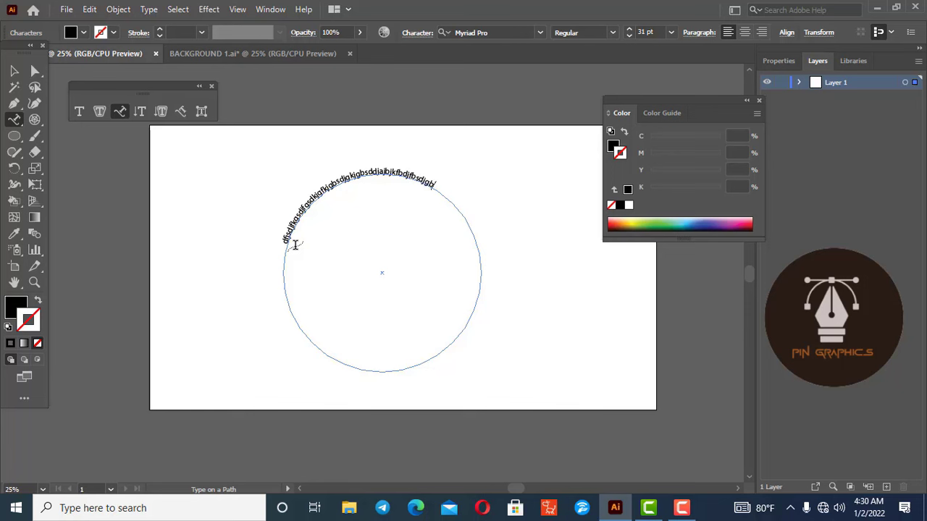
{"action": "type", "text": "ghg"}
{"action": "left_click", "coordinate": [14, 71]}
{"action": "left_click", "coordinate": [161, 223]}
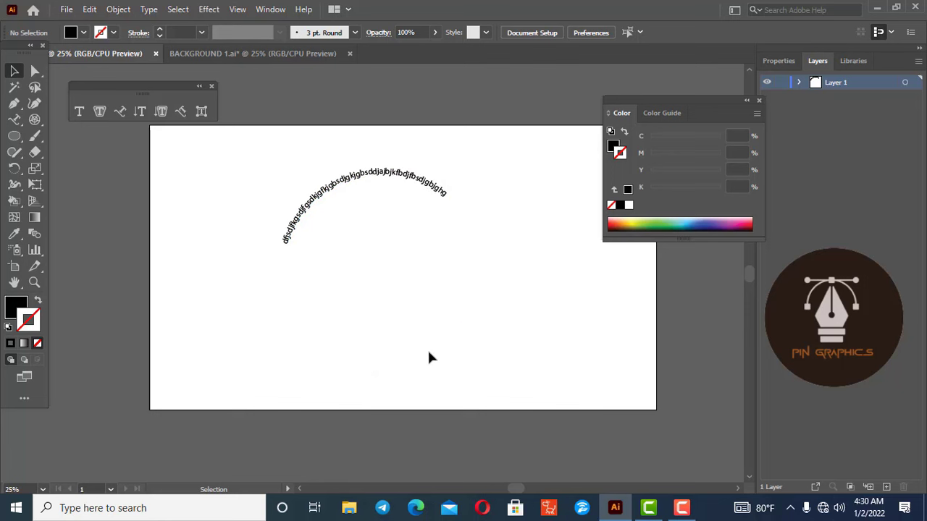
{"action": "left_click", "coordinate": [350, 183]}
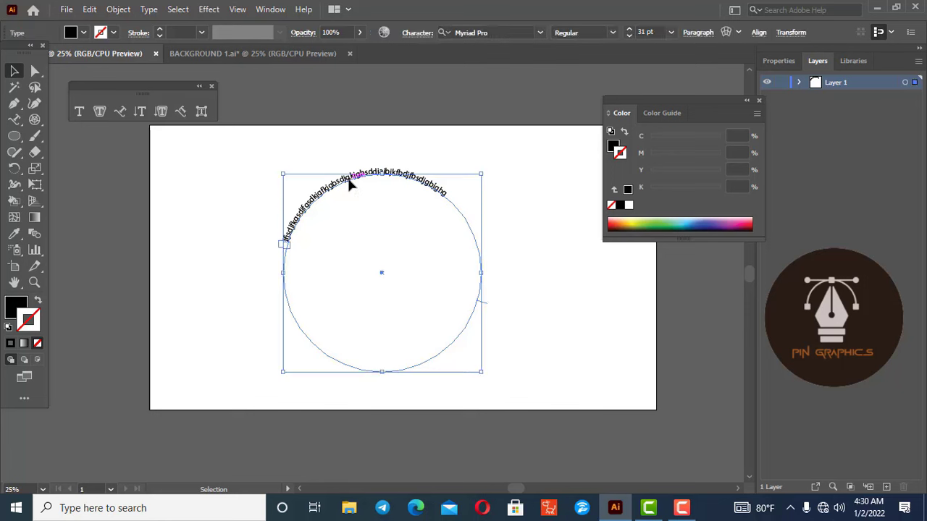
{"action": "key", "text": "Delete"}
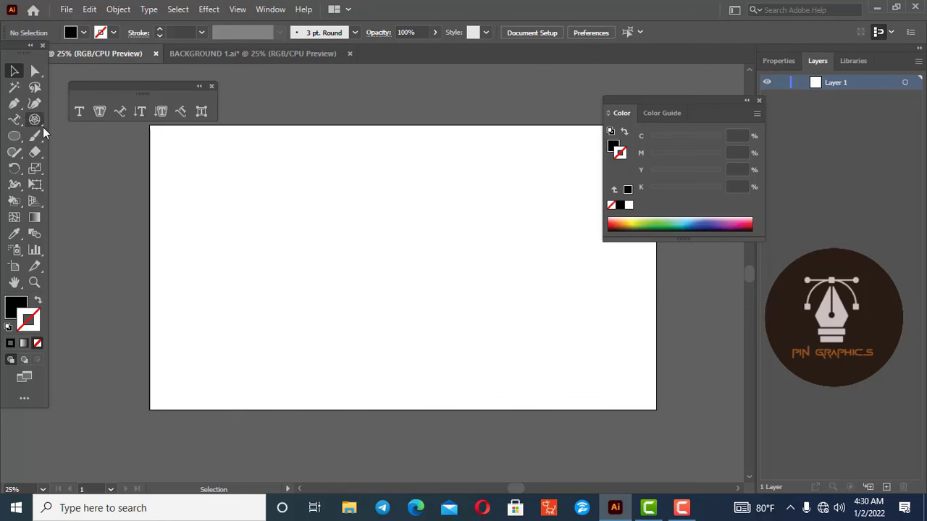
Draw a three-point curved path with the Pen tool, no fill and a black stroke.
{"action": "left_click_drag", "start_coordinate": [10, 105], "coordinate": [43, 102]}
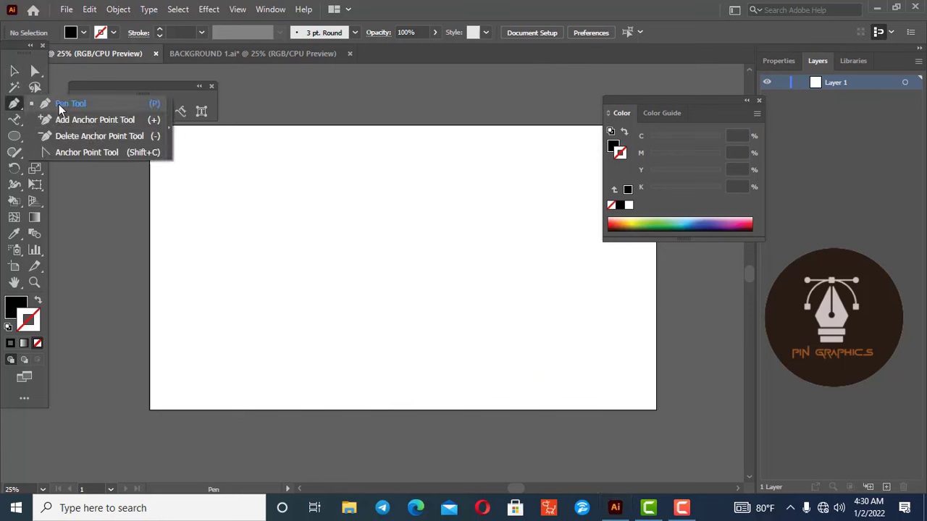
{"action": "left_click", "coordinate": [216, 254]}
{"action": "left_click_drag", "start_coordinate": [316, 285], "coordinate": [407, 234]}
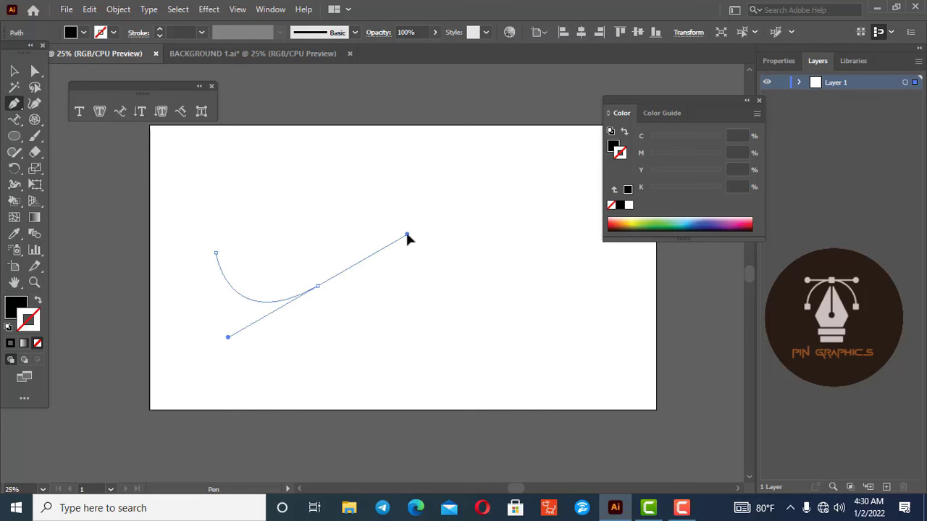
{"action": "left_click", "coordinate": [554, 305]}
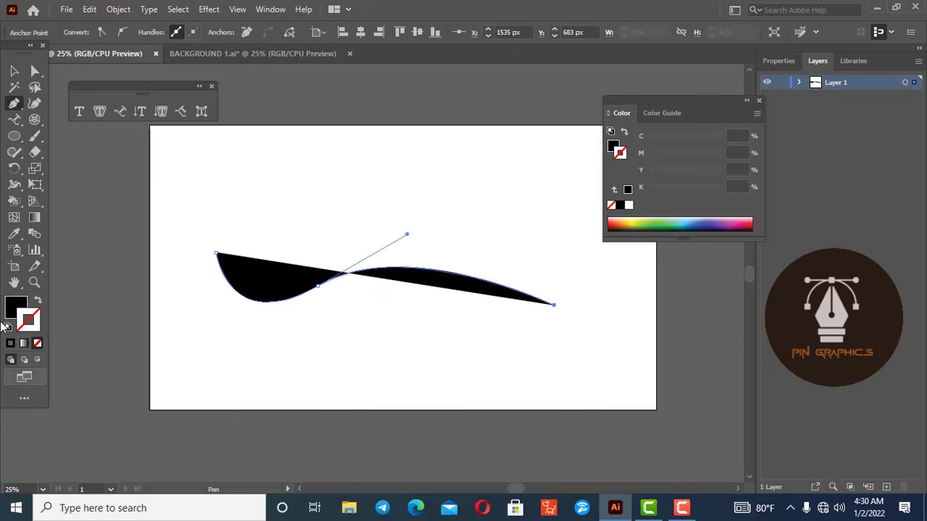
{"action": "left_click", "coordinate": [38, 343]}
{"action": "key", "text": "x"}
{"action": "left_click", "coordinate": [10, 343]}
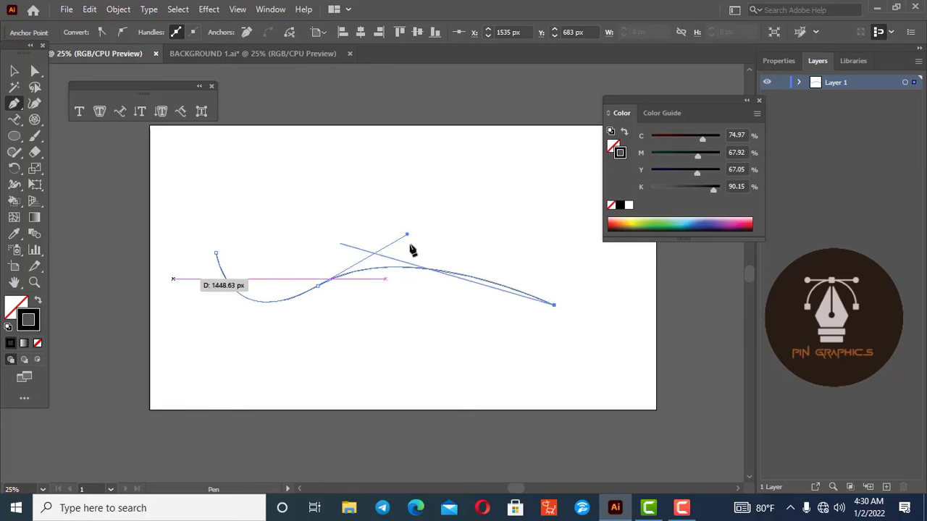
{"action": "key", "text": "v"}
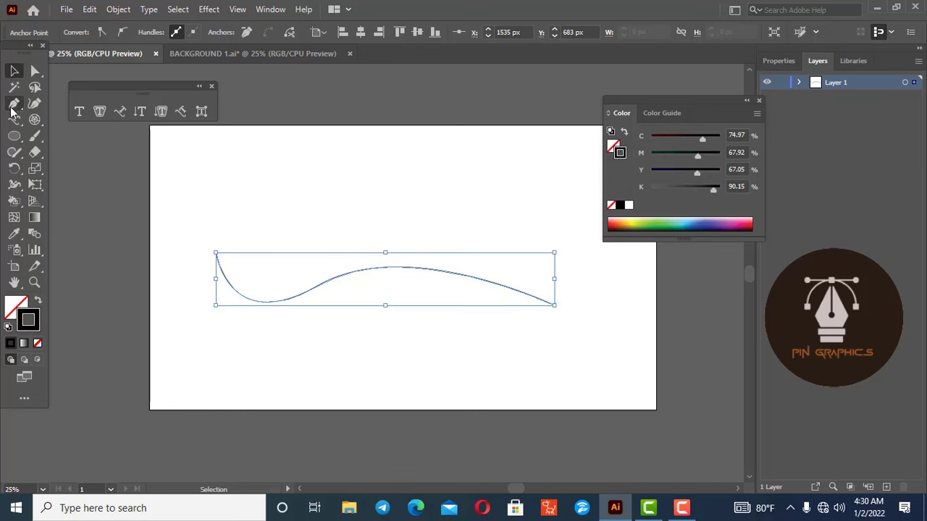
Type sample text along the curve with Type on a Path, then delete the path text.
{"action": "left_click", "coordinate": [357, 350]}
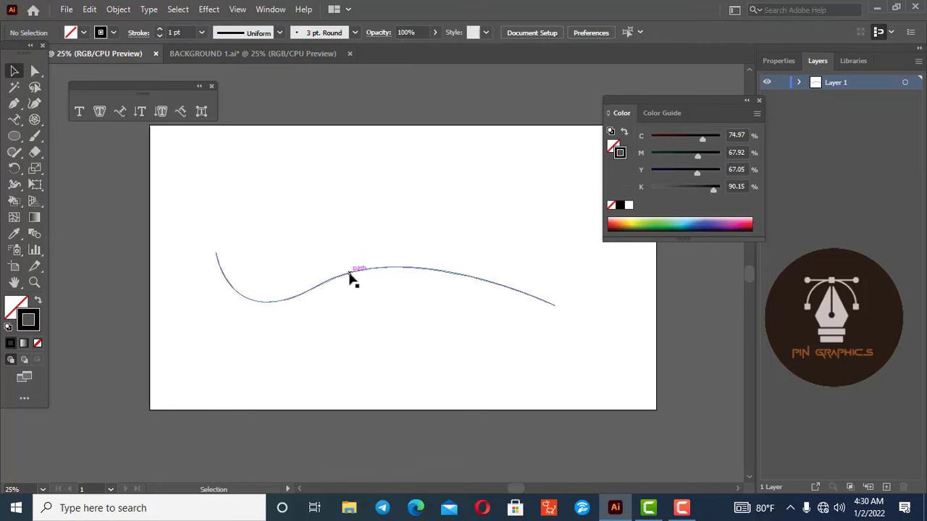
{"action": "left_click", "coordinate": [349, 272]}
{"action": "left_click", "coordinate": [119, 111]}
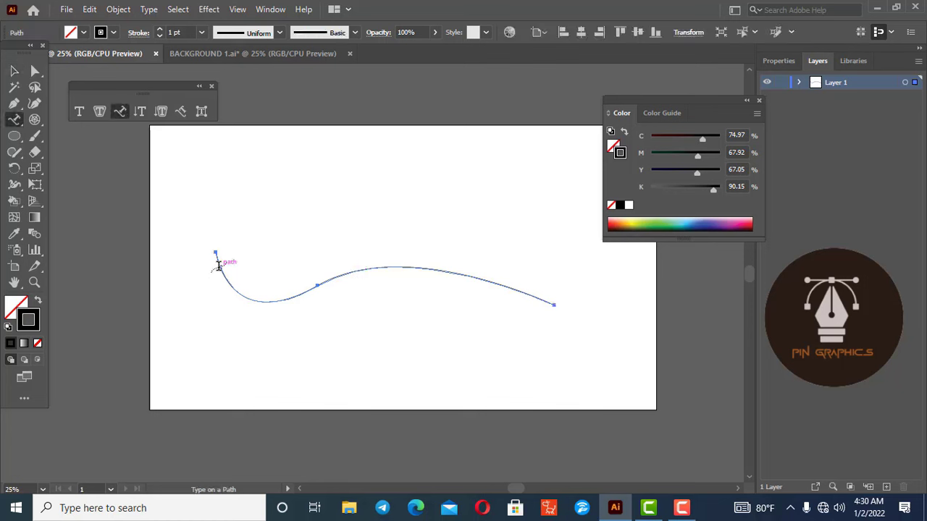
{"action": "left_click", "coordinate": [218, 266]}
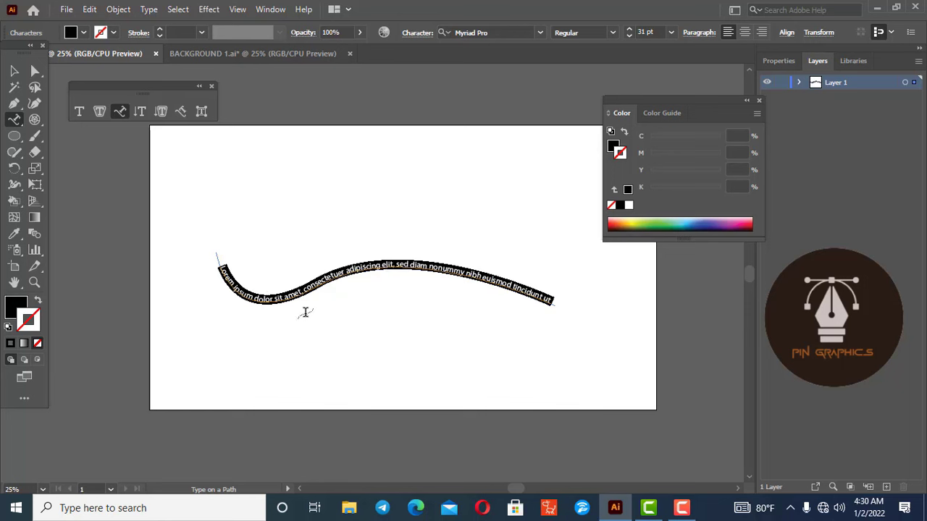
{"action": "type", "text": "sgavd"}
{"action": "type", "text": "hvfhdbjxnkfngkfhkfg"}
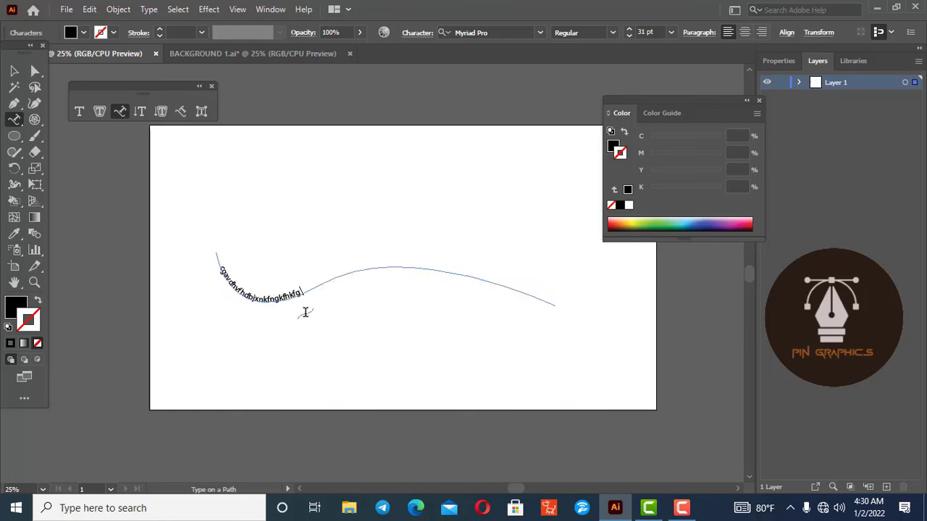
{"action": "type", "text": "ikghfkighfj "}
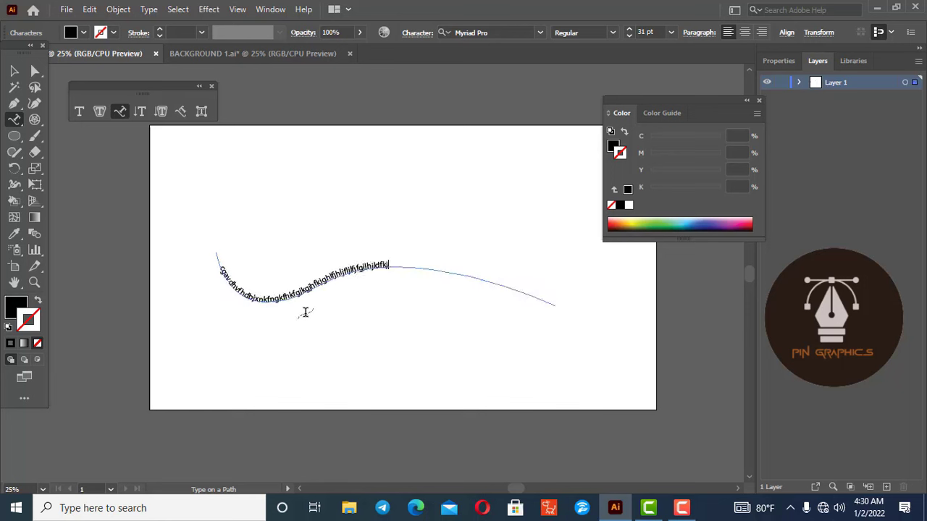
{"action": "type", "text": "lsjhfgsaifgejfugsdjfg"}
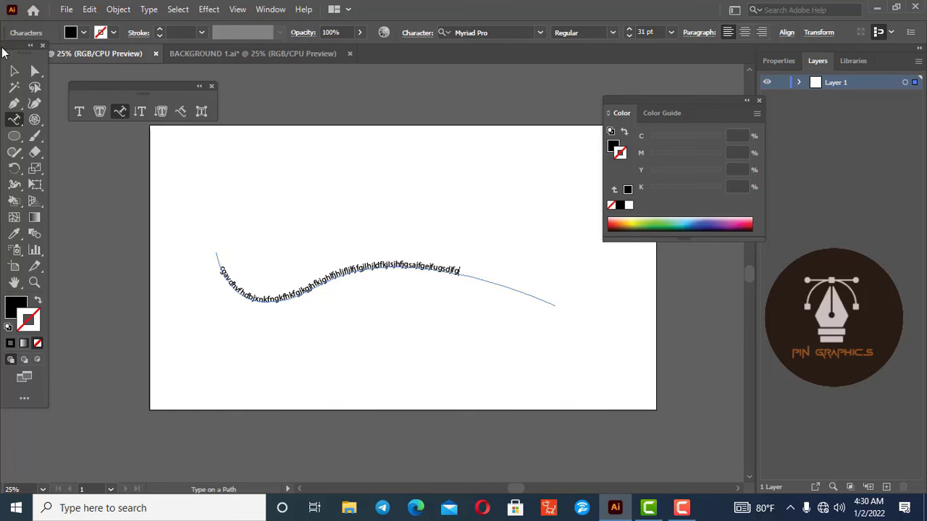
{"action": "left_click", "coordinate": [14, 70]}
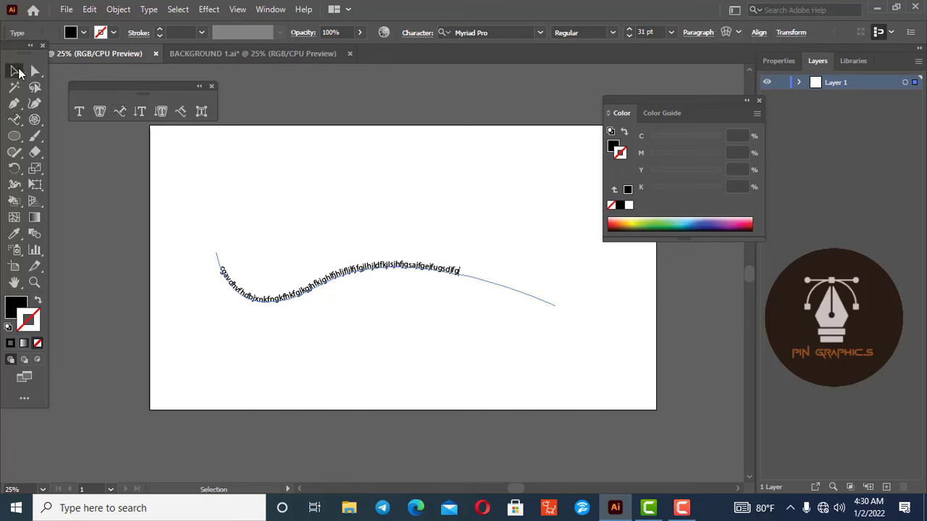
{"action": "left_click", "coordinate": [377, 201]}
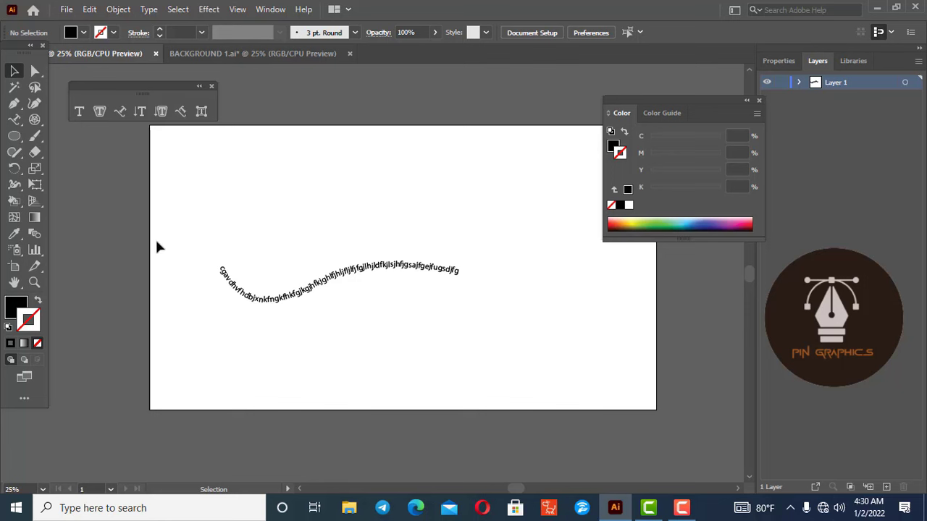
{"action": "left_click", "coordinate": [434, 273]}
{"action": "key", "text": "Delete"}
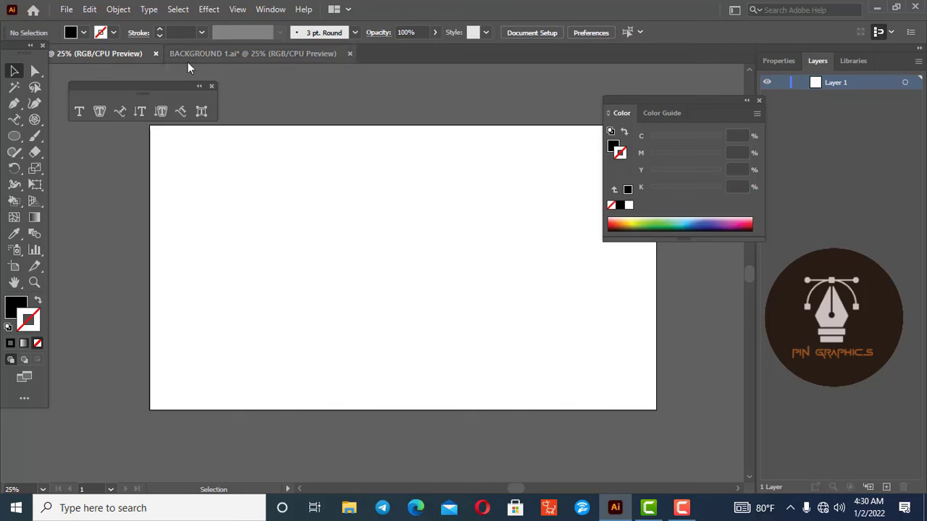
{"action": "left_click", "coordinate": [140, 112]}
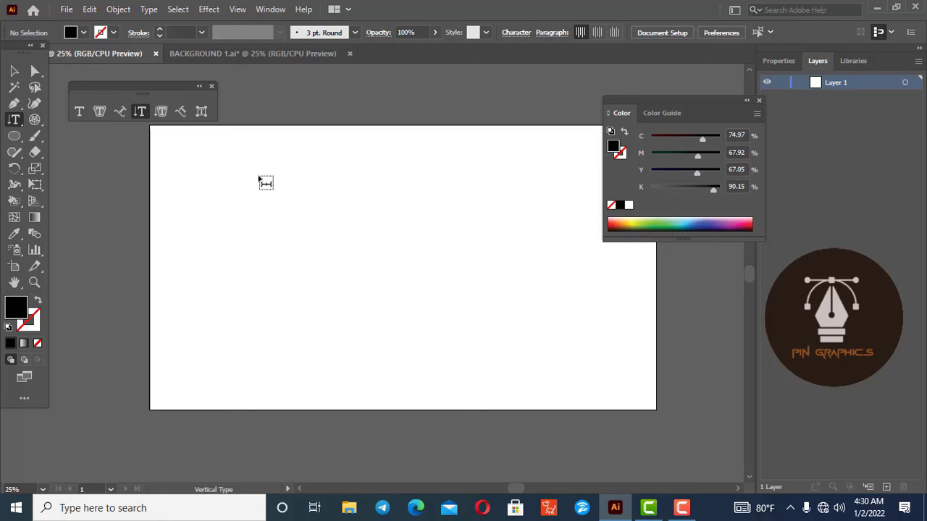
{"action": "left_click", "coordinate": [262, 180]}
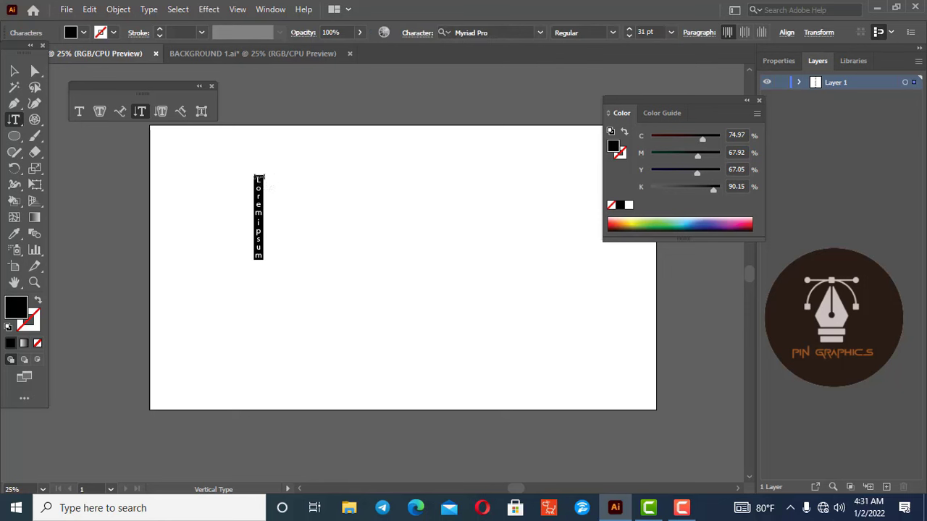
{"action": "type", "text": "gfdjahsfdfhadhasdaad"}
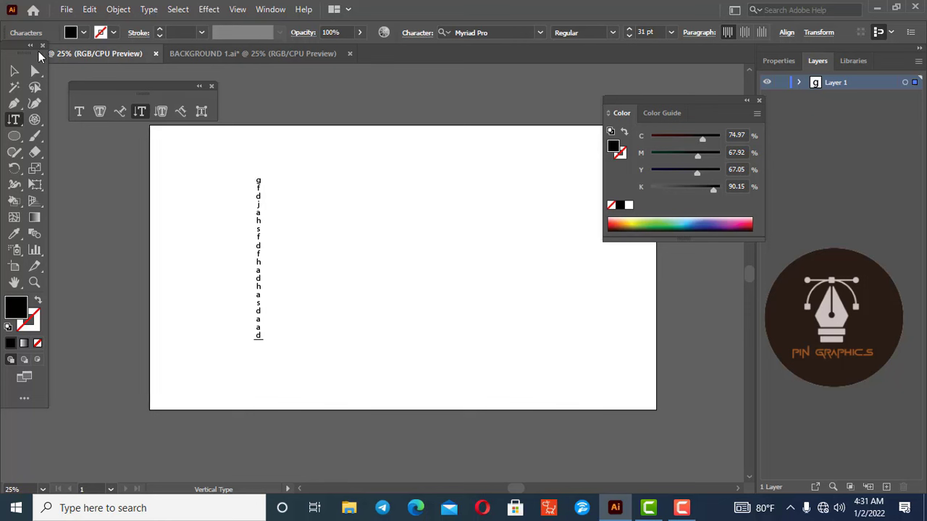
{"action": "left_click", "coordinate": [15, 73]}
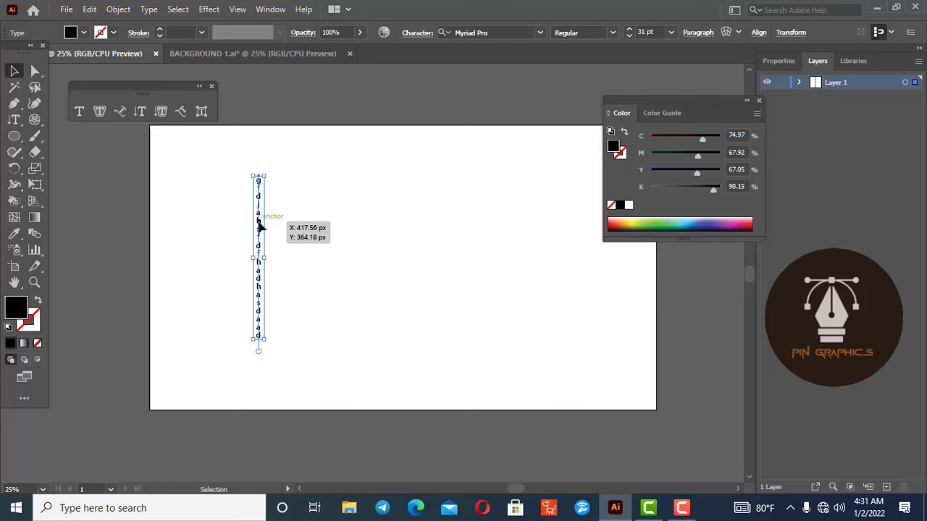
{"action": "key", "text": "Delete"}
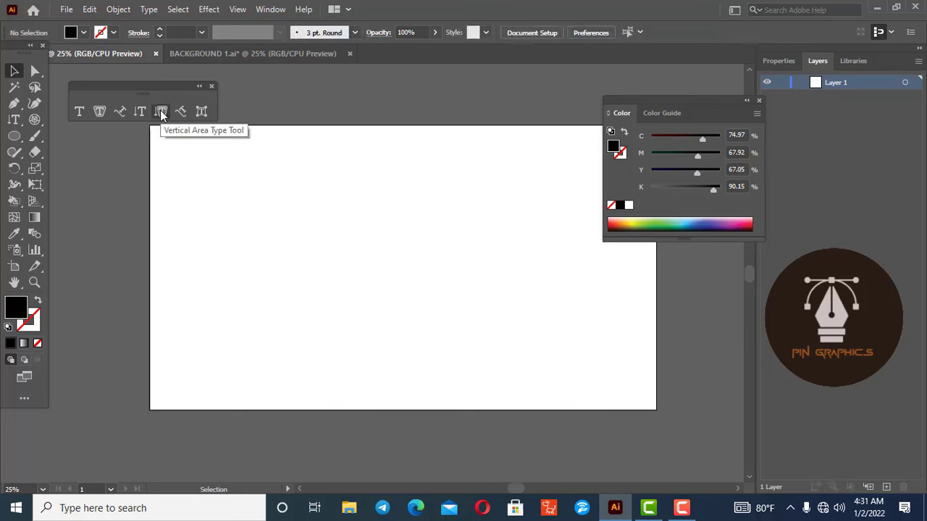
{"action": "left_click", "coordinate": [160, 110]}
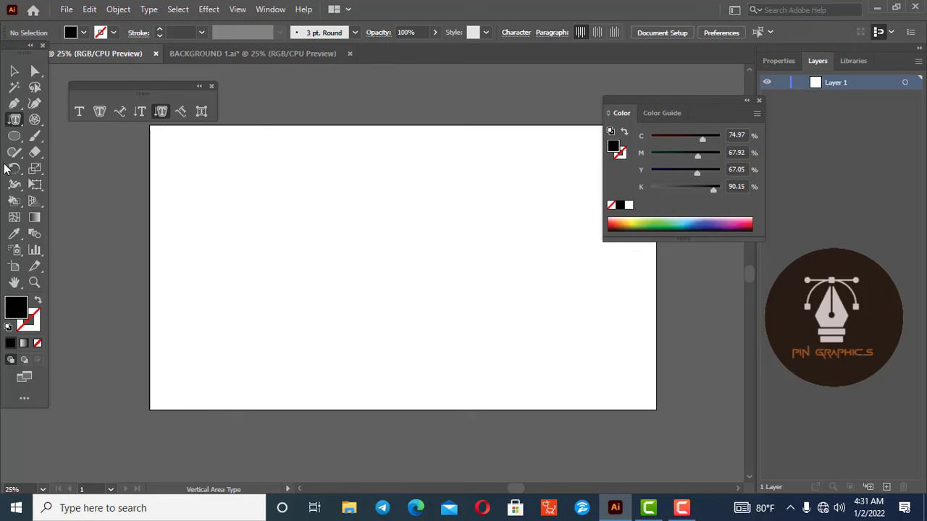
{"action": "left_click", "coordinate": [14, 135]}
{"action": "mouse_move", "coordinate": [267, 162]}
{"action": "left_mouse_down"}
{"action": "mouse_move", "coordinate": [410, 326]}
{"action": "mouse_move", "coordinate": [487, 340]}
{"action": "left_mouse_up"}
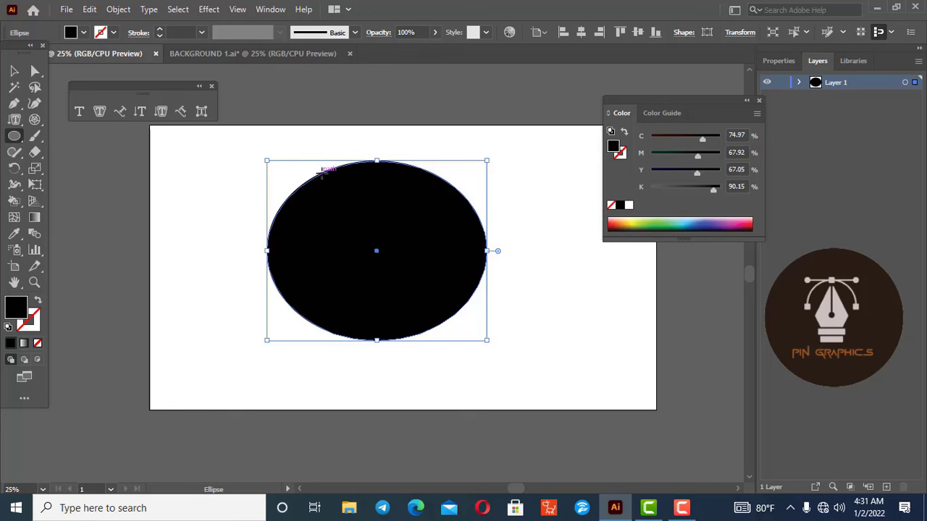
{"action": "left_click", "coordinate": [160, 110]}
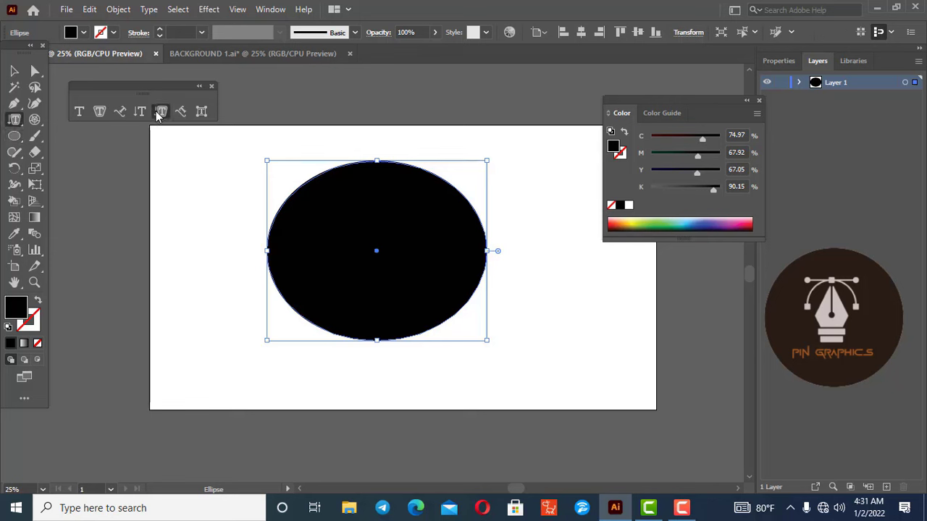
{"action": "left_click", "coordinate": [332, 174]}
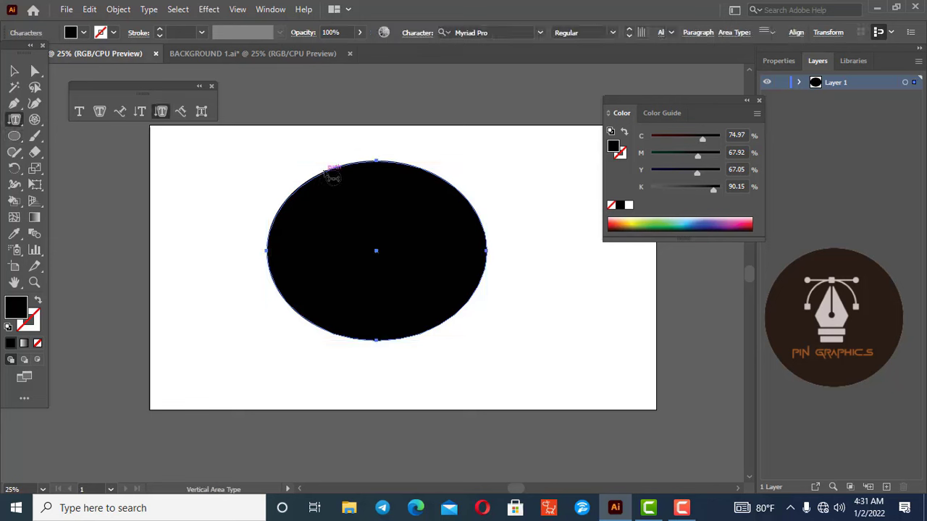
{"action": "type", "text": "werwestrtertrtre"}
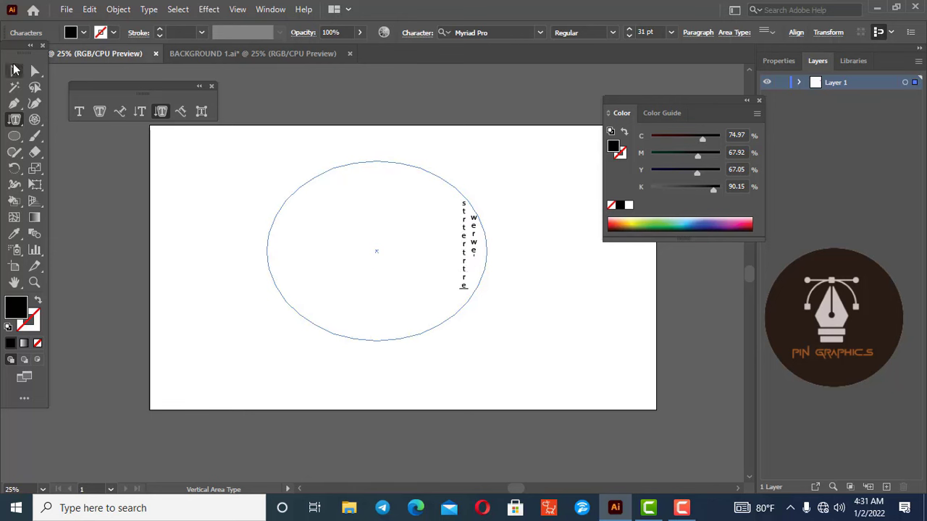
{"action": "left_click", "coordinate": [13, 71]}
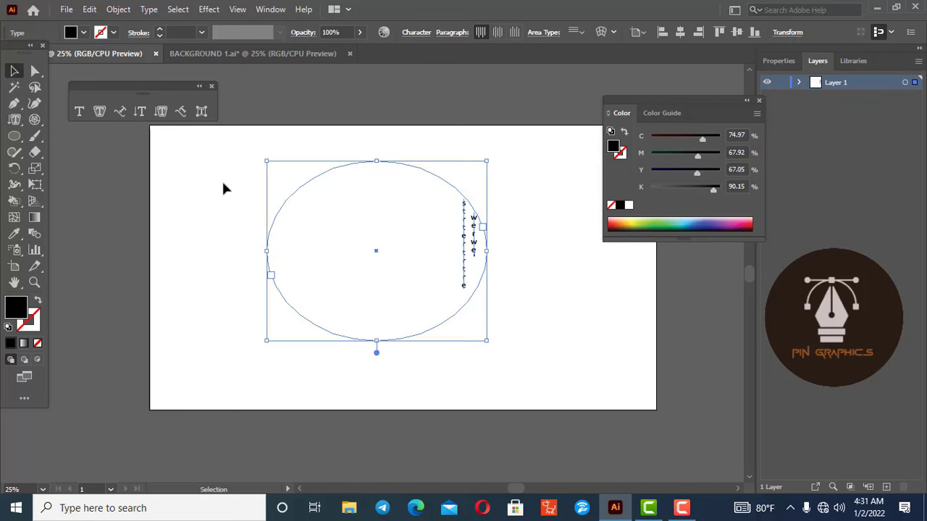
{"action": "key", "text": "Delete"}
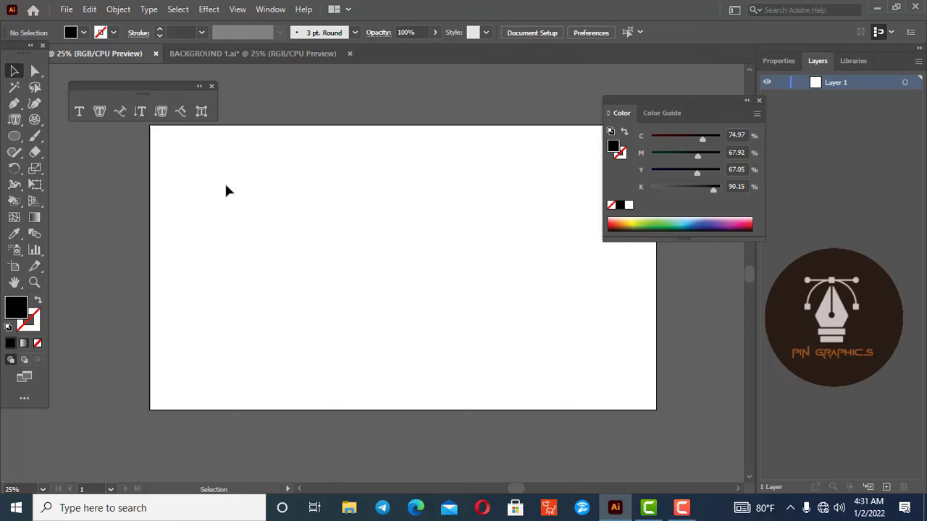
Close the Type tools panel, cancel Polar Grid options, and tear off the Line Segment tools.
{"action": "left_click", "coordinate": [211, 86]}
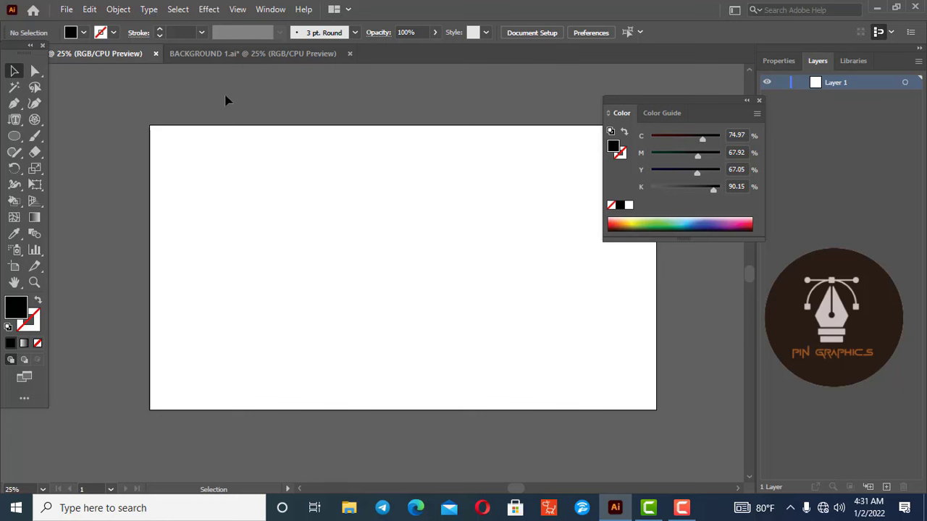
{"action": "left_click", "coordinate": [39, 123]}
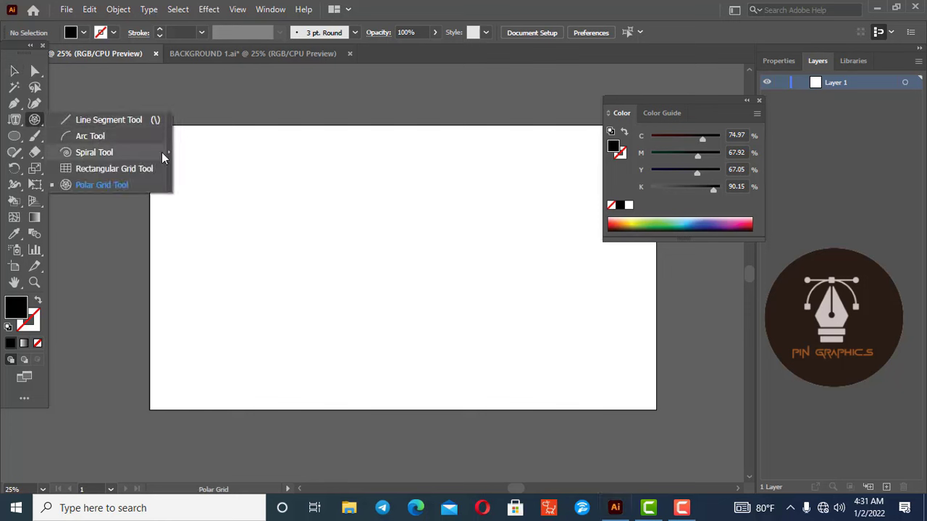
{"action": "double_click", "coordinate": [35, 120]}
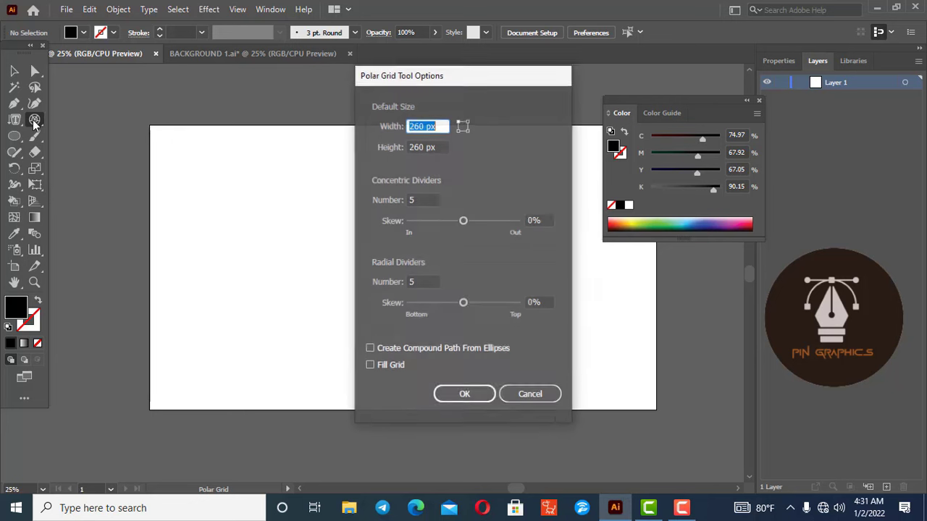
{"action": "left_click", "coordinate": [530, 395]}
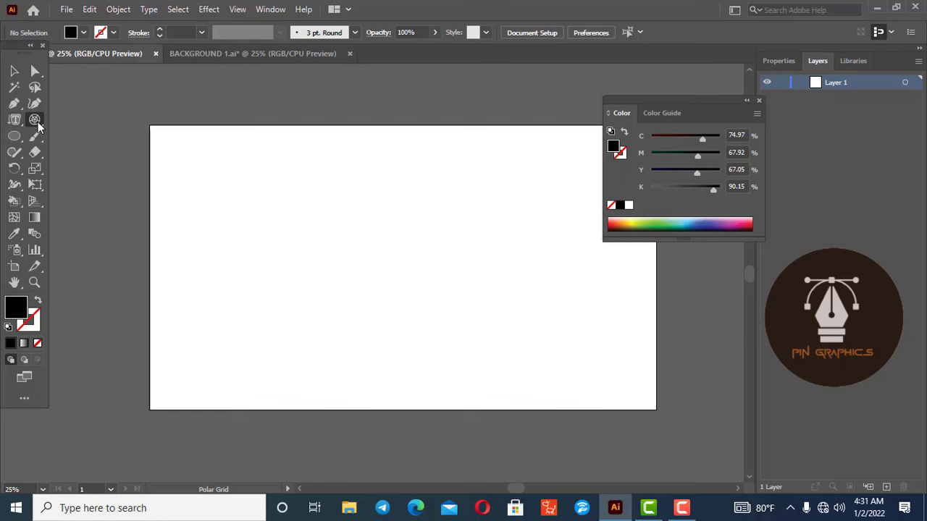
{"action": "left_click_drag", "start_coordinate": [38, 122], "coordinate": [171, 160]}
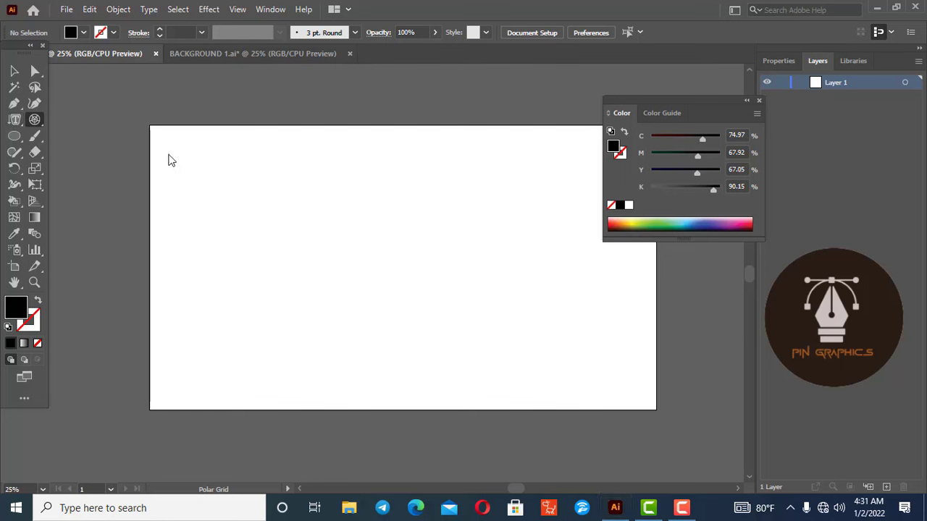
{"action": "left_click_drag", "start_coordinate": [84, 129], "coordinate": [96, 91]}
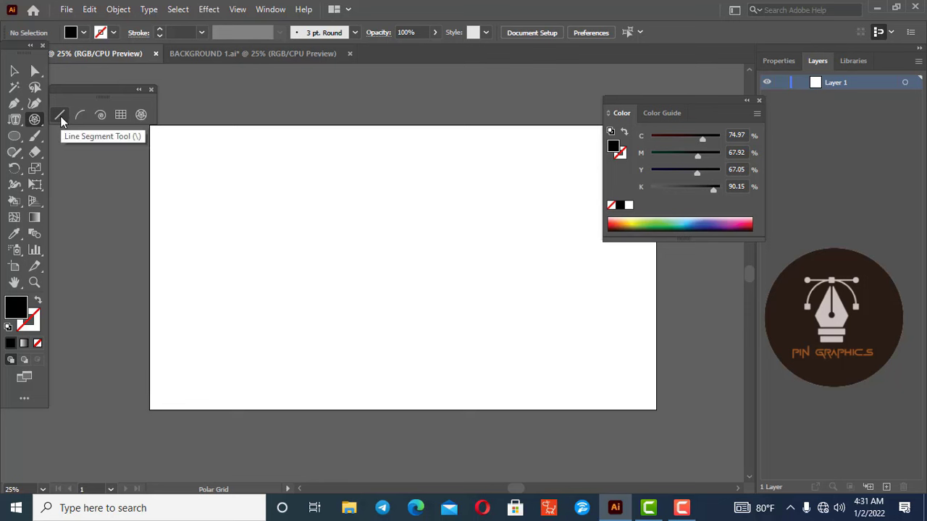
Undo a first test line and set a black stroke for the Line Segment tool.
{"action": "left_click", "coordinate": [60, 117]}
{"action": "mouse_move", "coordinate": [174, 157]}
{"action": "left_mouse_down"}
{"action": "mouse_move", "coordinate": [363, 232]}
{"action": "mouse_move", "coordinate": [307, 364]}
{"action": "left_mouse_up"}
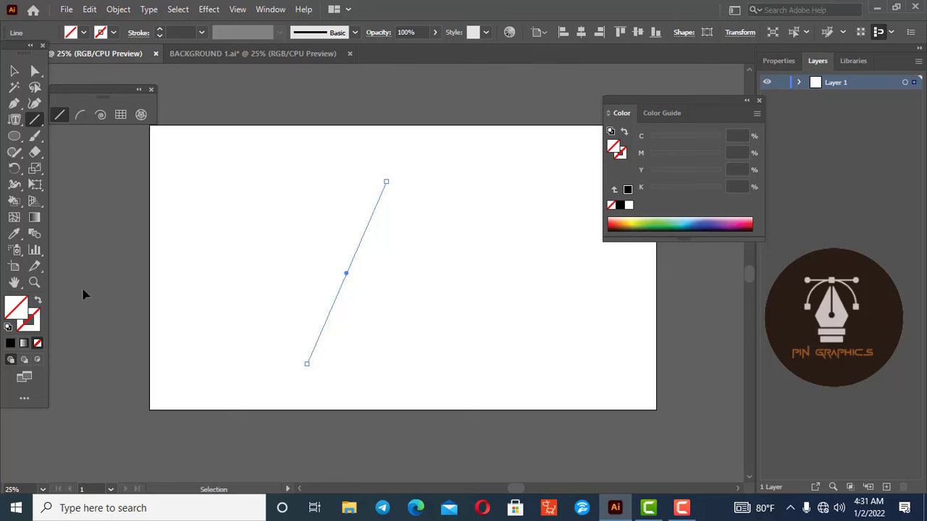
{"action": "key", "text": "ctrl+z"}
{"action": "key", "text": "ctrl+z"}
{"action": "key", "text": "ctrl+z"}
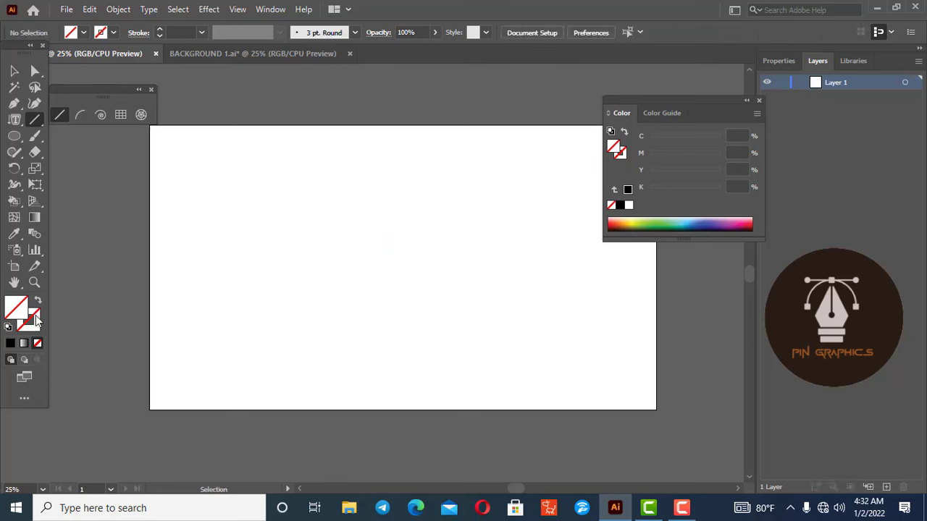
{"action": "left_click", "coordinate": [36, 321]}
{"action": "left_click", "coordinate": [11, 343]}
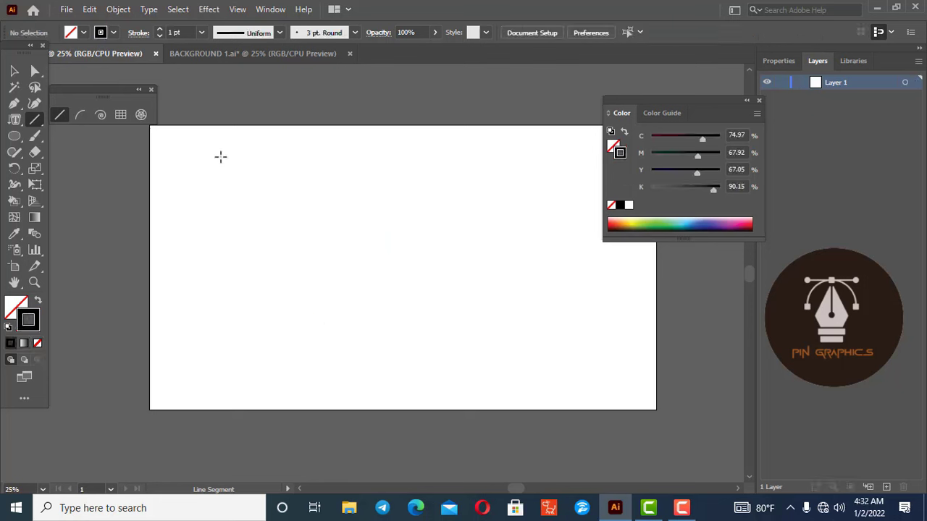
Draw seven crisscrossing straight lines across the artboard.
{"action": "left_click_drag", "start_coordinate": [209, 163], "coordinate": [265, 304]}
{"action": "left_click_drag", "start_coordinate": [364, 175], "coordinate": [324, 326]}
{"action": "left_click_drag", "start_coordinate": [429, 183], "coordinate": [476, 307]}
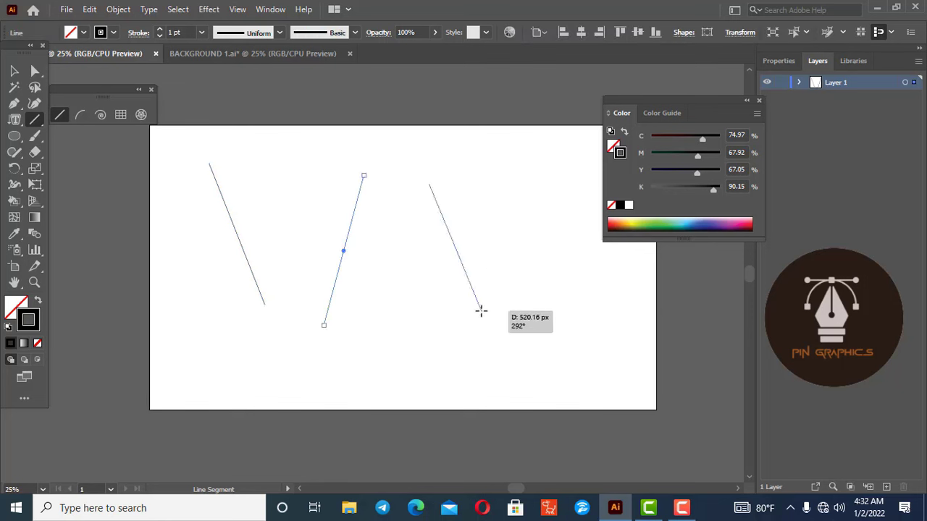
{"action": "left_click_drag", "start_coordinate": [287, 199], "coordinate": [430, 319]}
{"action": "left_click_drag", "start_coordinate": [215, 267], "coordinate": [538, 192]}
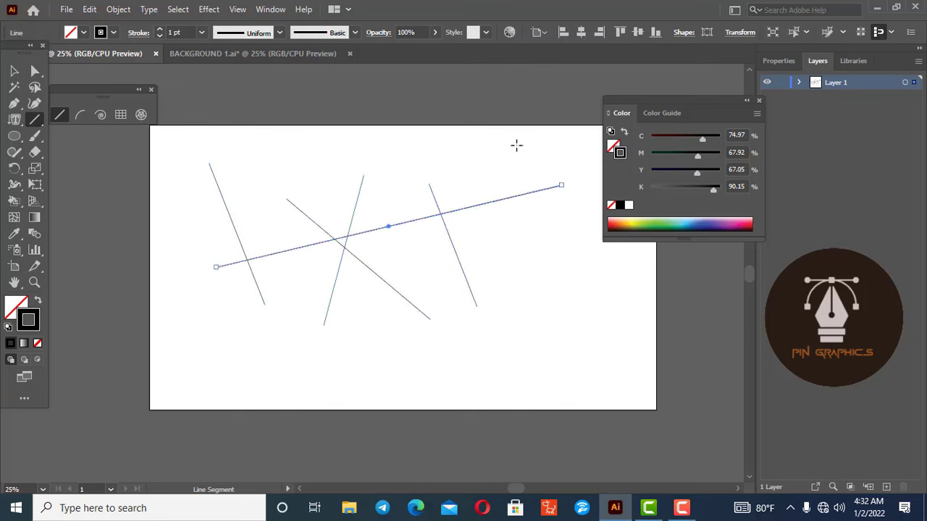
{"action": "left_click_drag", "start_coordinate": [515, 144], "coordinate": [403, 348]}
{"action": "mouse_move", "coordinate": [186, 204]}
{"action": "left_mouse_down"}
{"action": "mouse_move", "coordinate": [376, 183]}
{"action": "mouse_move", "coordinate": [395, 159]}
{"action": "left_mouse_up"}
Add two short lines from existing ends, then marquee-select all lines and delete them.
{"action": "left_click", "coordinate": [264, 304]}
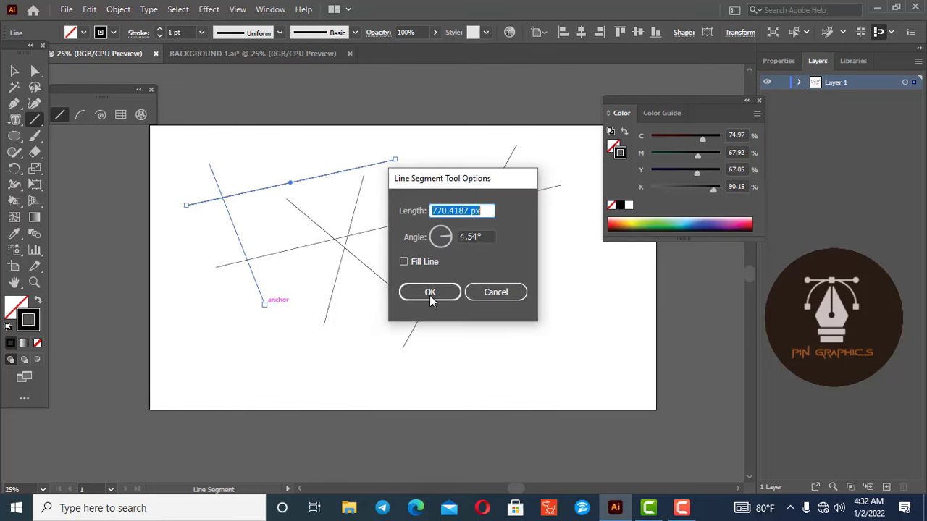
{"action": "left_click", "coordinate": [486, 297]}
{"action": "left_click_drag", "start_coordinate": [264, 303], "coordinate": [225, 320]}
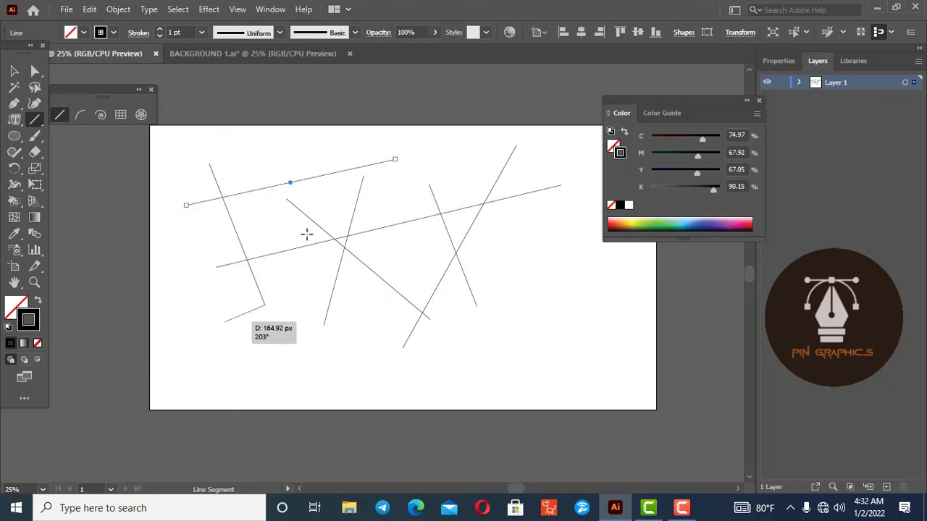
{"action": "left_click_drag", "start_coordinate": [324, 325], "coordinate": [363, 350]}
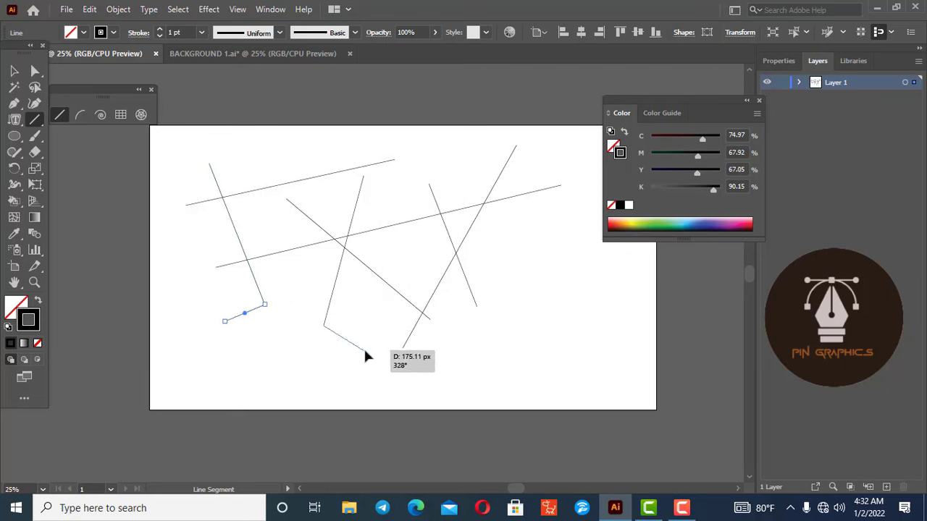
{"action": "left_click", "coordinate": [15, 72]}
{"action": "left_click_drag", "start_coordinate": [193, 154], "coordinate": [577, 377]}
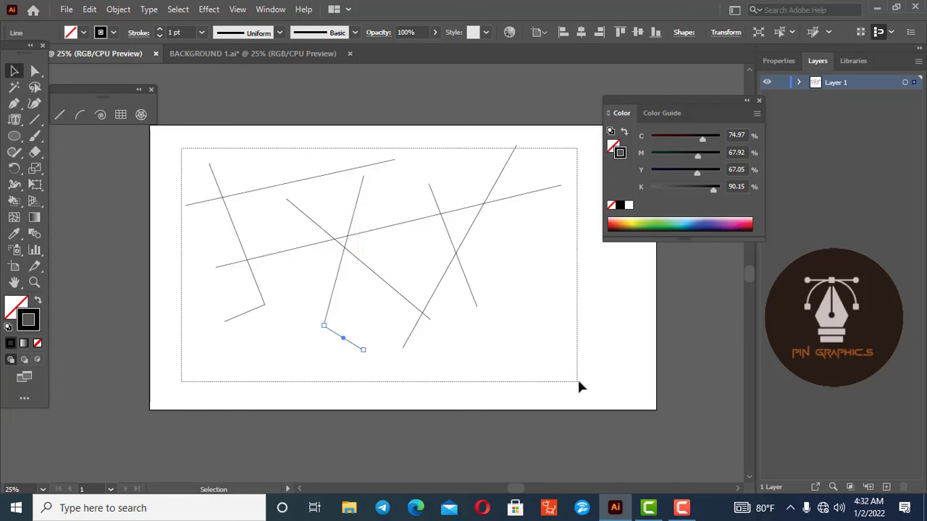
{"action": "key", "text": "Delete"}
Draw a quarter-circle arc, thicken its stroke to 10 pt, then delete it.
{"action": "left_click", "coordinate": [82, 117]}
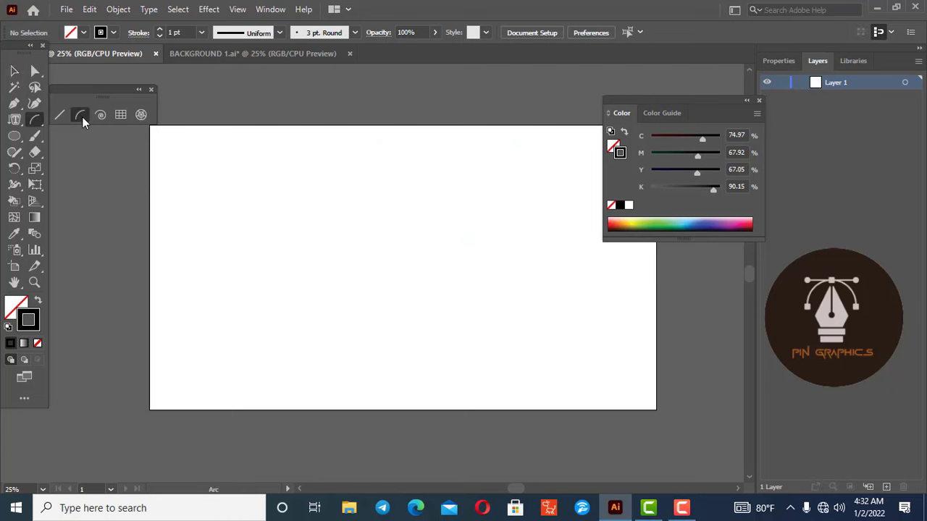
{"action": "mouse_move", "coordinate": [355, 177]}
{"action": "left_mouse_down"}
{"action": "mouse_move", "coordinate": [257, 295]}
{"action": "mouse_move", "coordinate": [345, 291]}
{"action": "mouse_move", "coordinate": [236, 267]}
{"action": "mouse_move", "coordinate": [336, 293]}
{"action": "mouse_move", "coordinate": [372, 347]}
{"action": "mouse_move", "coordinate": [355, 391]}
{"action": "mouse_move", "coordinate": [232, 348]}
{"action": "mouse_move", "coordinate": [238, 380]}
{"action": "mouse_move", "coordinate": [254, 269]}
{"action": "left_mouse_up"}
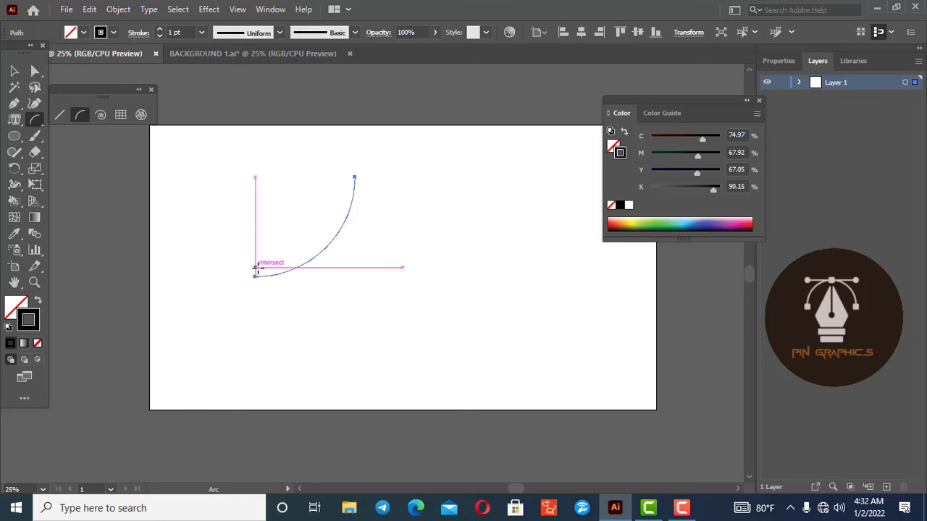
{"action": "left_click", "coordinate": [14, 71]}
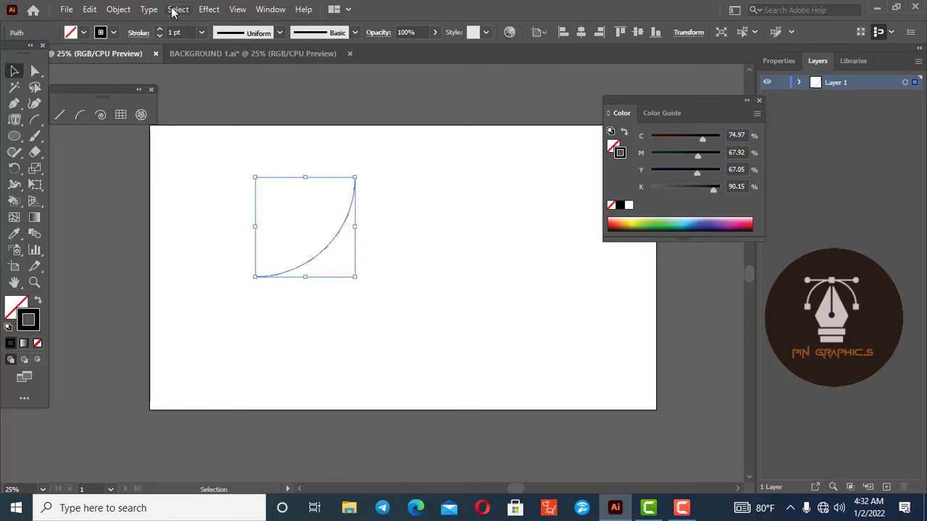
{"action": "left_click", "coordinate": [159, 29]}
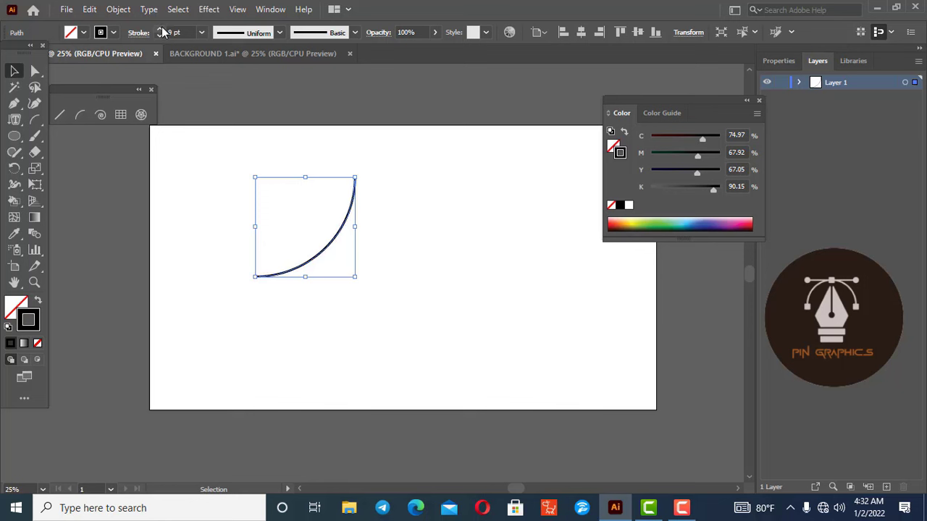
{"action": "left_click", "coordinate": [159, 29]}
{"action": "left_click", "coordinate": [326, 262]}
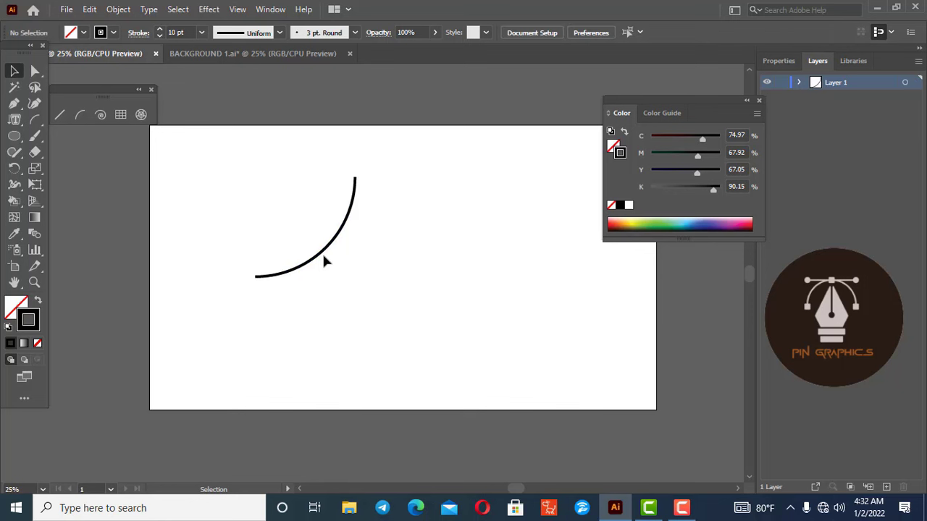
{"action": "left_click", "coordinate": [319, 256]}
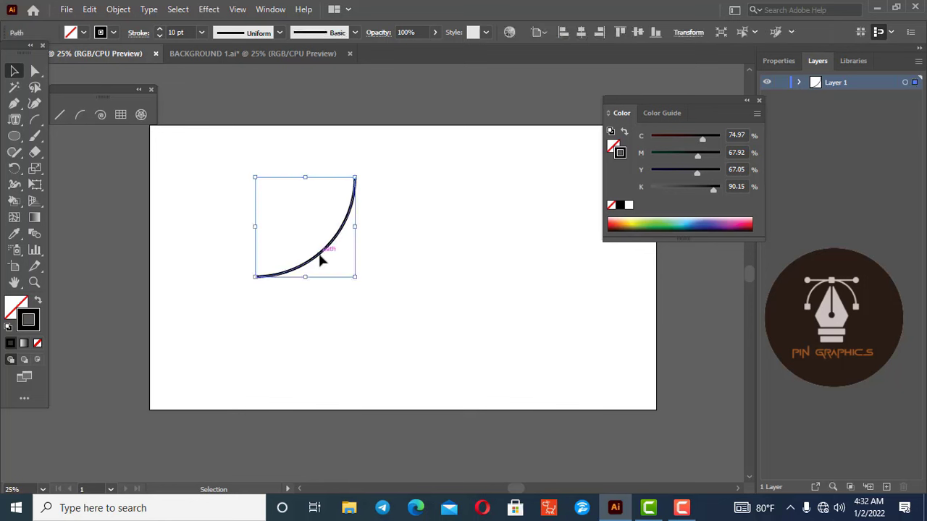
{"action": "key", "text": "Delete"}
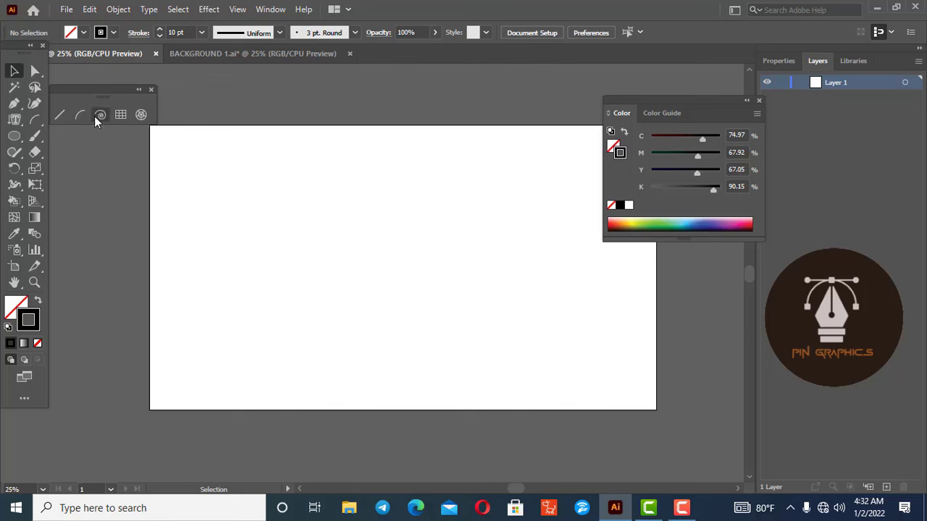
{"action": "left_click", "coordinate": [99, 116]}
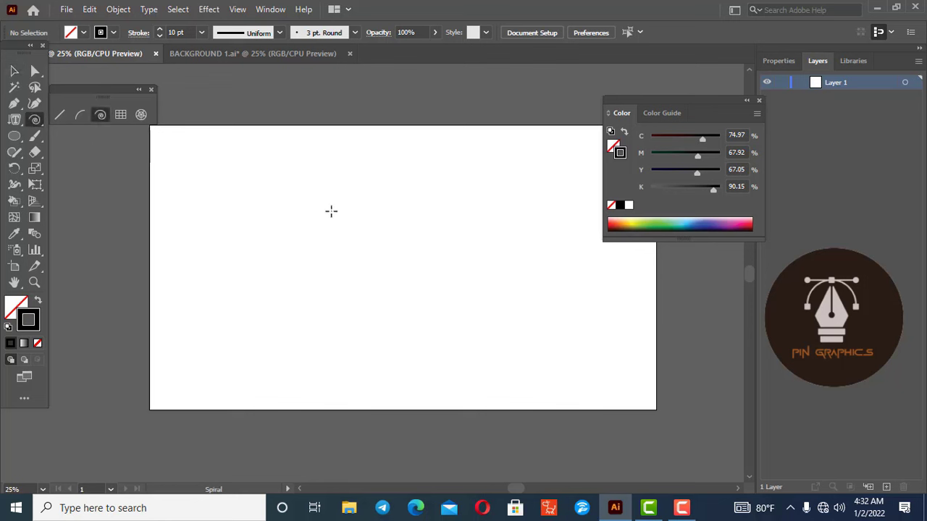
{"action": "mouse_move", "coordinate": [315, 196]}
{"action": "left_mouse_down"}
{"action": "mouse_move", "coordinate": [350, 302]}
{"action": "mouse_move", "coordinate": [213, 195]}
{"action": "mouse_move", "coordinate": [238, 292]}
{"action": "mouse_move", "coordinate": [451, 265]}
{"action": "mouse_move", "coordinate": [441, 323]}
{"action": "mouse_move", "coordinate": [366, 173]}
{"action": "mouse_move", "coordinate": [372, 273]}
{"action": "mouse_move", "coordinate": [408, 199]}
{"action": "mouse_move", "coordinate": [377, 145]}
{"action": "mouse_move", "coordinate": [370, 289]}
{"action": "mouse_move", "coordinate": [365, 200]}
{"action": "mouse_move", "coordinate": [372, 265]}
{"action": "mouse_move", "coordinate": [378, 162]}
{"action": "mouse_move", "coordinate": [403, 235]}
{"action": "mouse_move", "coordinate": [418, 149]}
{"action": "mouse_move", "coordinate": [270, 171]}
{"action": "mouse_move", "coordinate": [443, 207]}
{"action": "mouse_move", "coordinate": [357, 147]}
{"action": "mouse_move", "coordinate": [358, 275]}
{"action": "mouse_move", "coordinate": [399, 149]}
{"action": "mouse_move", "coordinate": [388, 190]}
{"action": "left_mouse_up"}
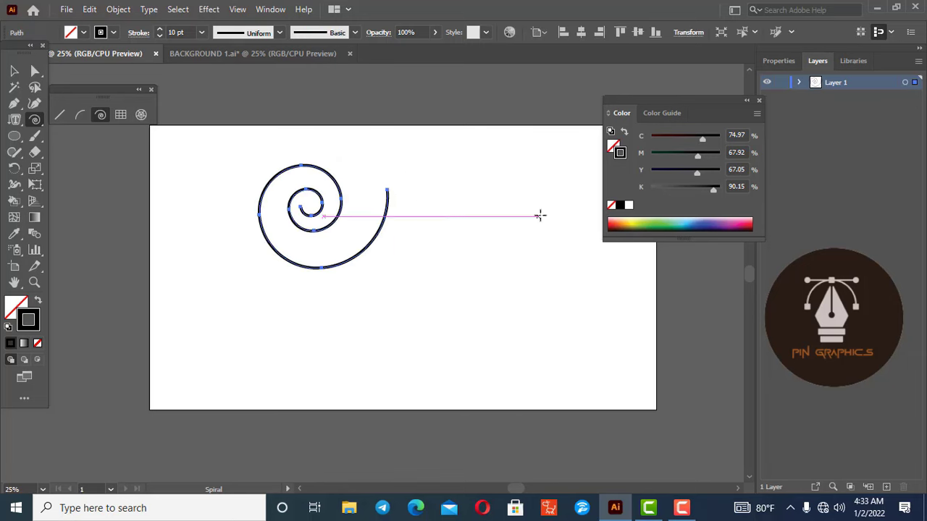
{"action": "left_click", "coordinate": [14, 72]}
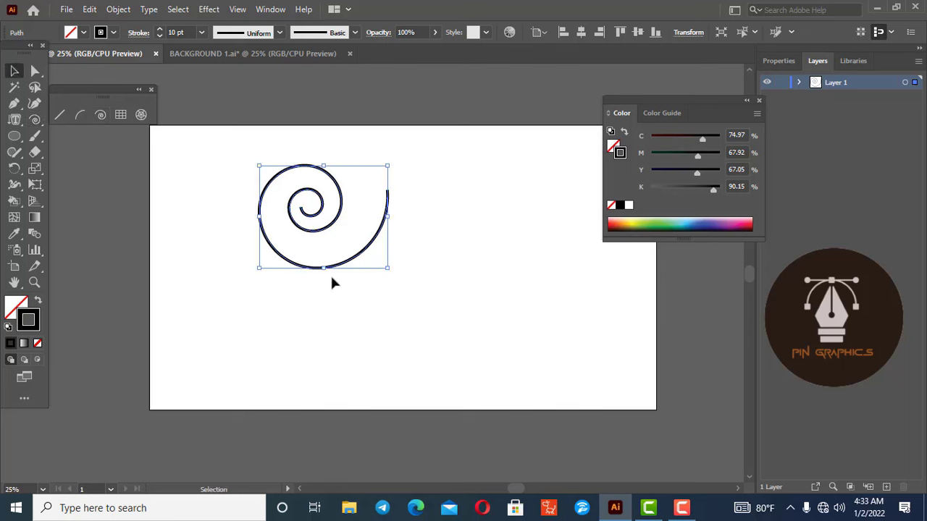
{"action": "key", "text": "Delete"}
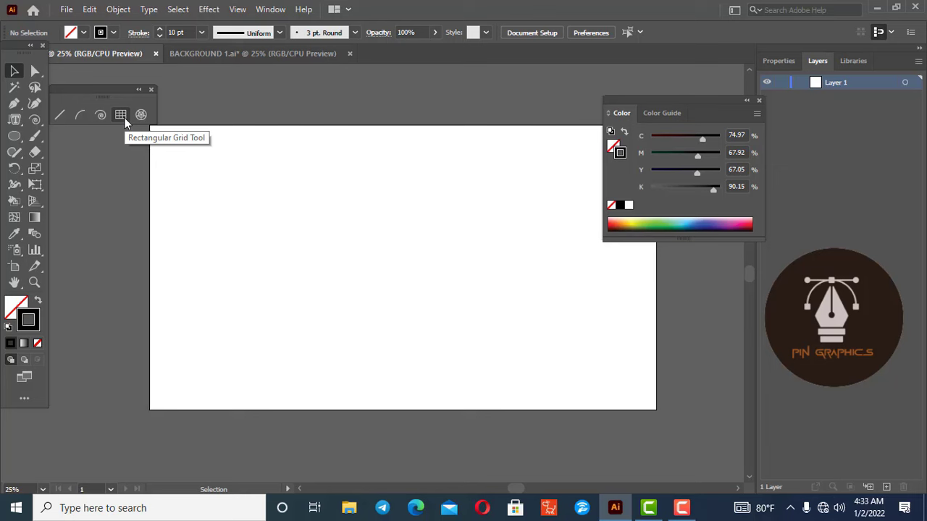
{"action": "left_click", "coordinate": [124, 120]}
{"action": "left_click_drag", "start_coordinate": [265, 182], "coordinate": [557, 336]}
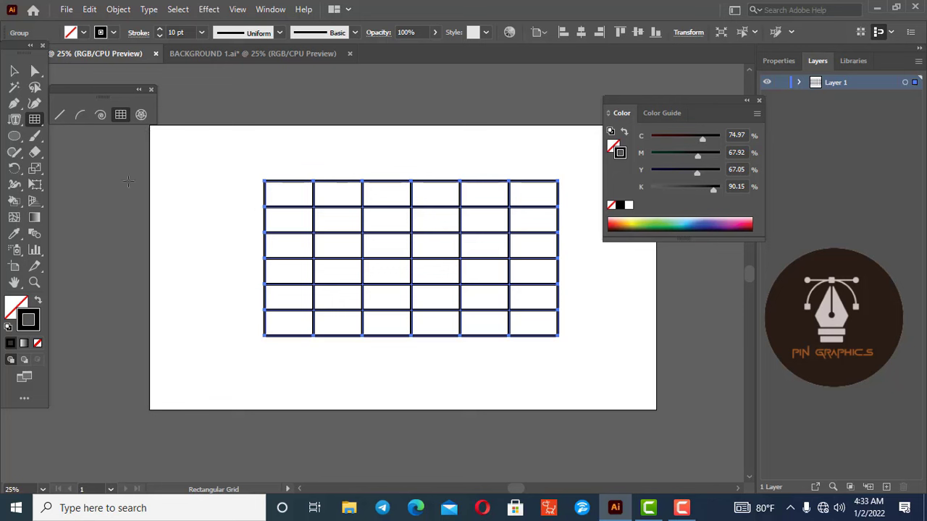
{"action": "left_click_drag", "start_coordinate": [168, 168], "coordinate": [229, 336]}
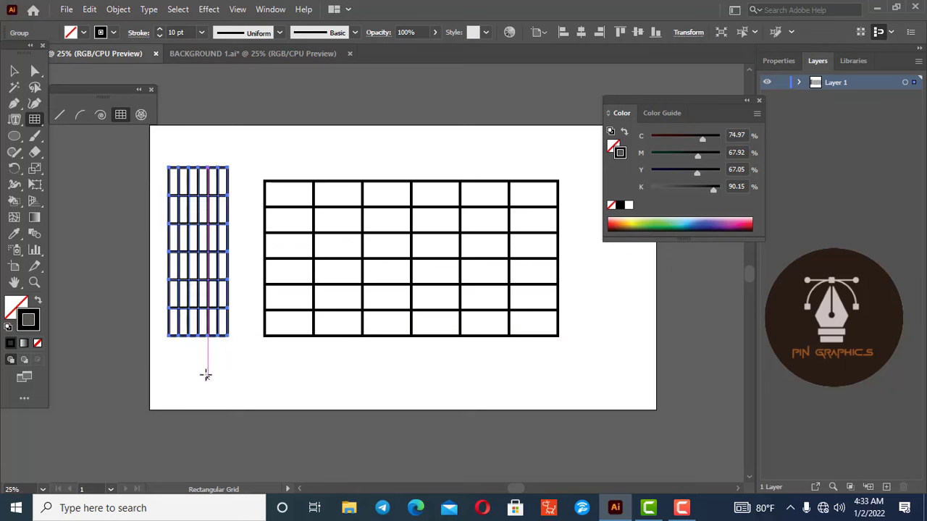
{"action": "left_click_drag", "start_coordinate": [194, 362], "coordinate": [336, 410]}
{"action": "left_click", "coordinate": [438, 378]}
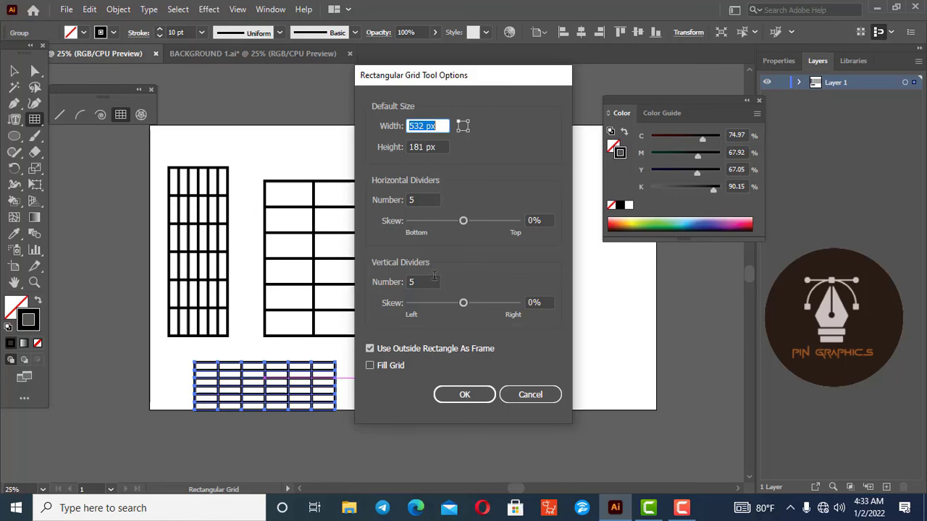
{"action": "left_click", "coordinate": [465, 396]}
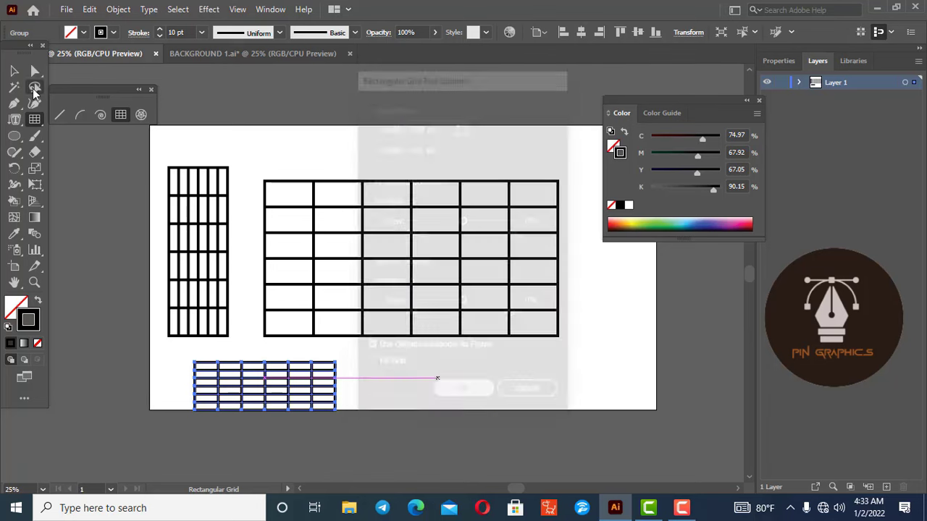
{"action": "key", "text": "v"}
{"action": "left_click_drag", "start_coordinate": [144, 154], "coordinate": [581, 428]}
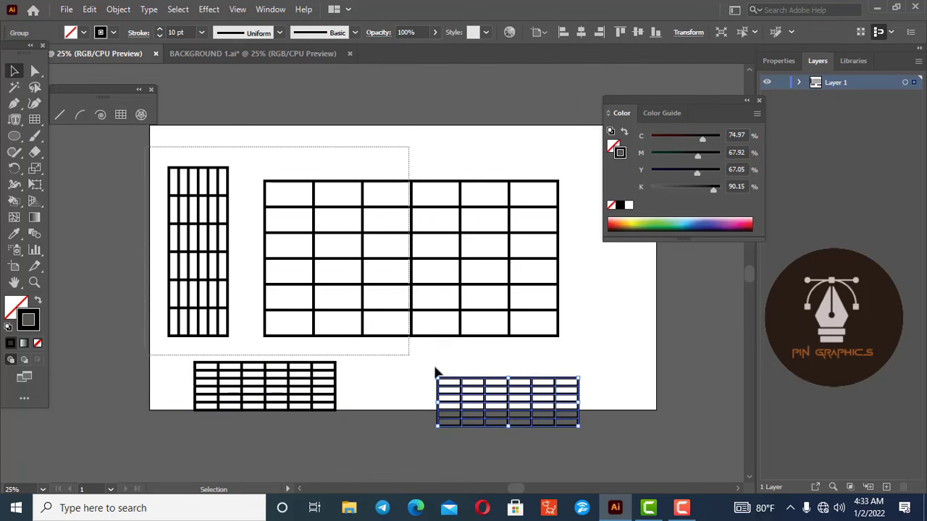
{"action": "key", "text": "Delete"}
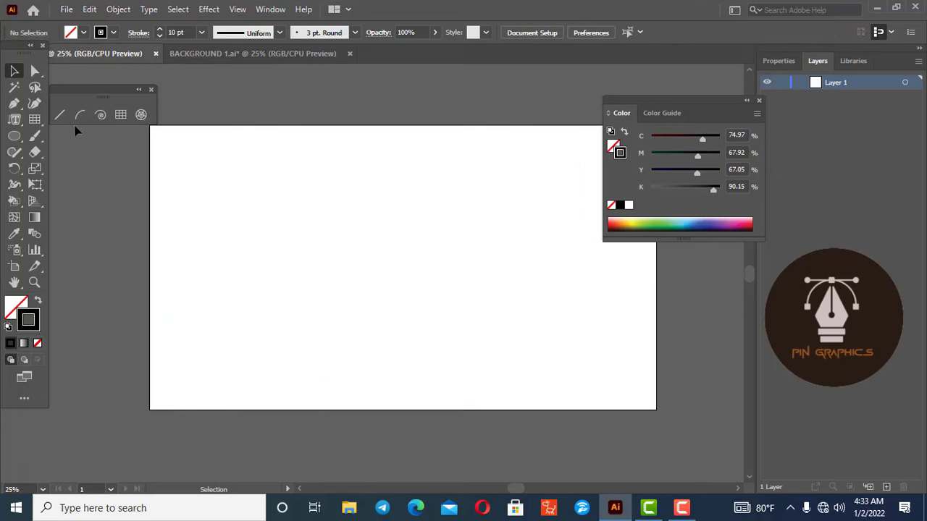
{"action": "left_click", "coordinate": [141, 114]}
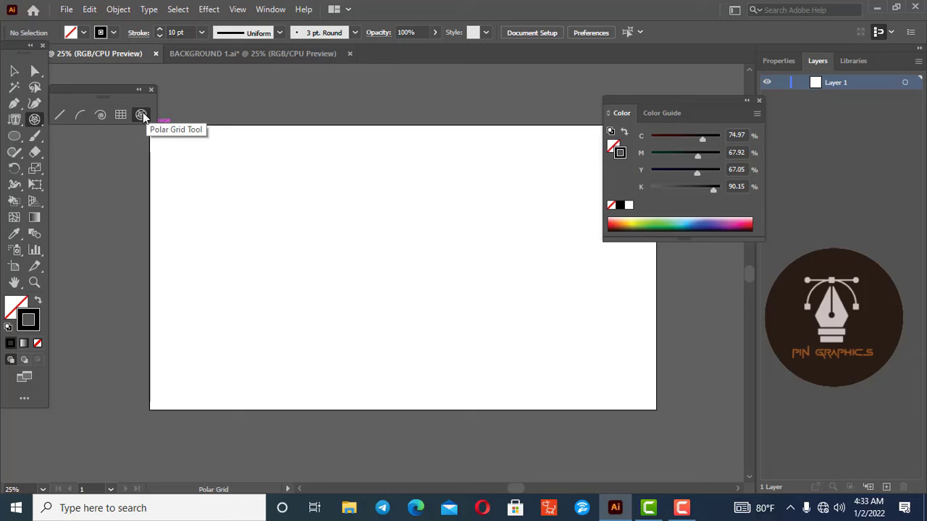
{"action": "left_click_drag", "start_coordinate": [246, 178], "coordinate": [417, 344]}
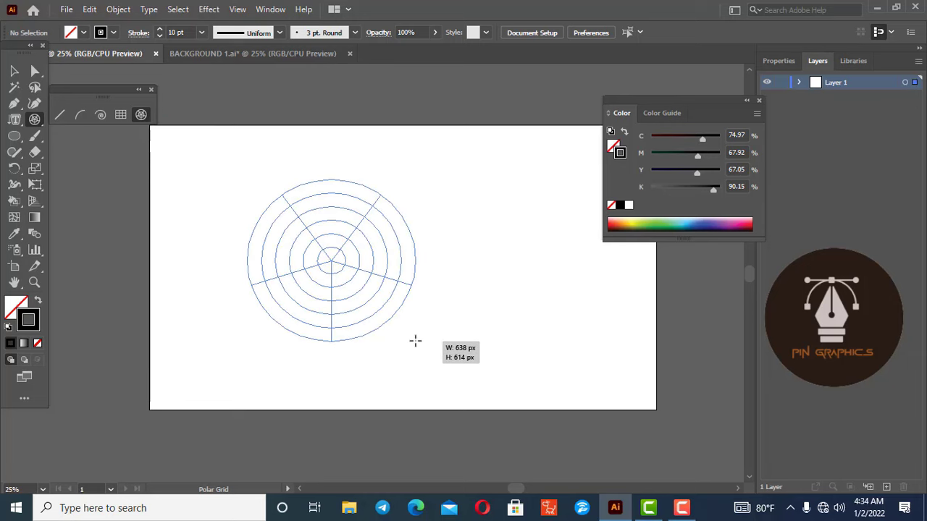
{"action": "left_click", "coordinate": [456, 245]}
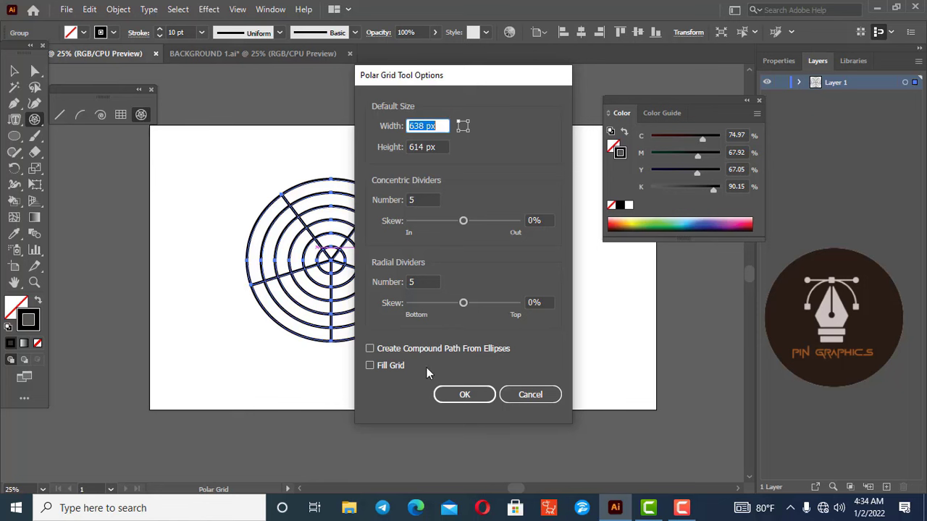
{"action": "left_click", "coordinate": [468, 396]}
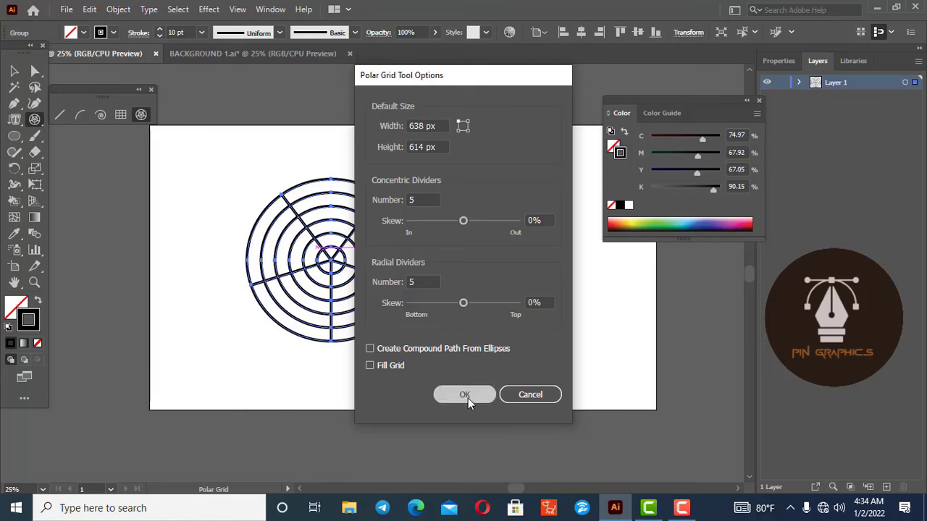
{"action": "left_click", "coordinate": [13, 72]}
{"action": "left_click_drag", "start_coordinate": [205, 171], "coordinate": [624, 391]}
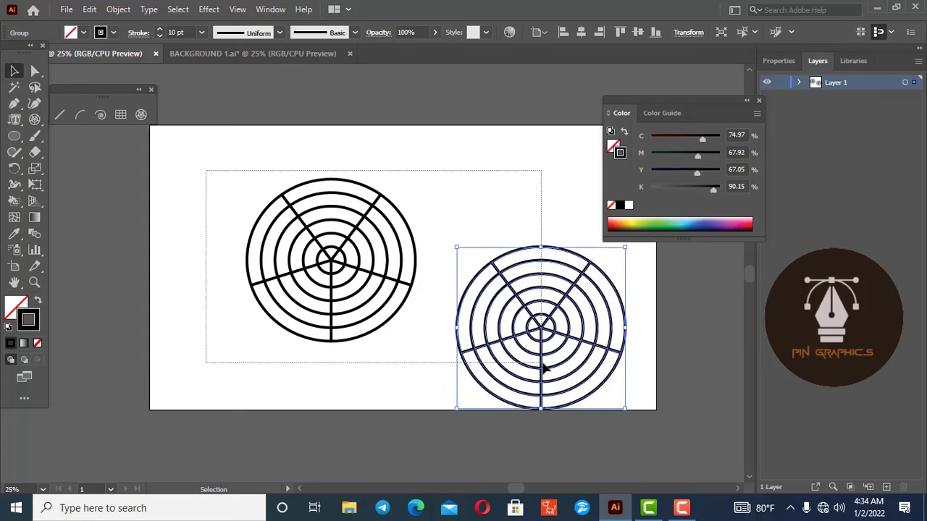
{"action": "left_click", "coordinate": [622, 373]}
{"action": "key", "text": "ctrl+z"}
{"action": "key", "text": "ctrl+z"}
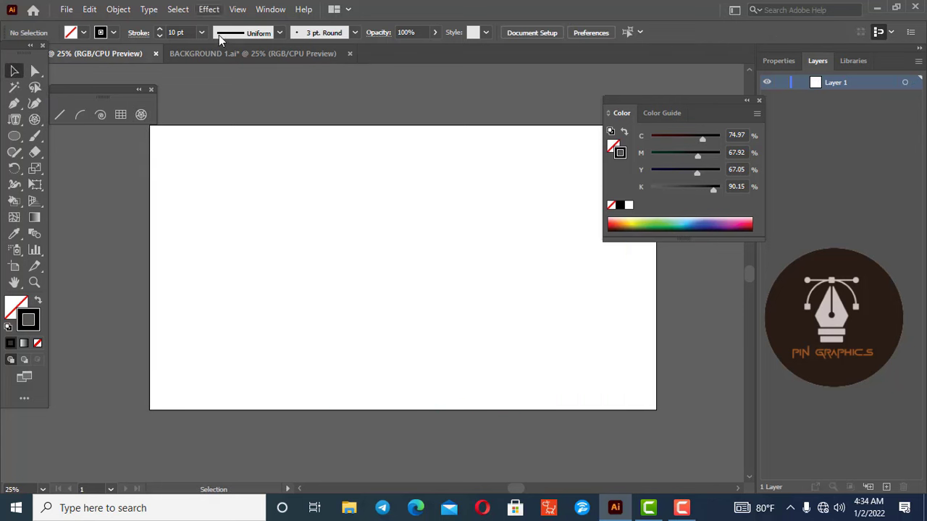
Close the line tools palette and scribble about eleven black freehand strokes with the Paintbrush.
{"action": "left_click", "coordinate": [151, 90]}
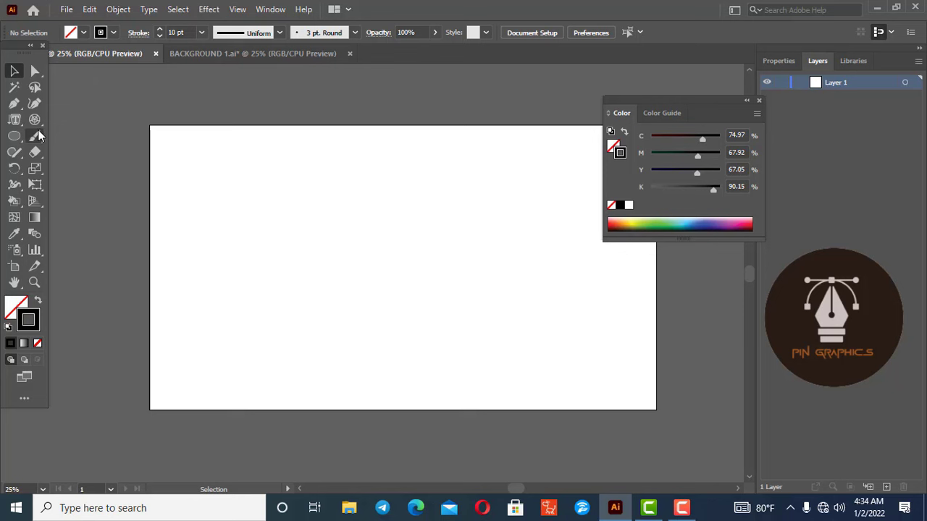
{"action": "left_click", "coordinate": [38, 138]}
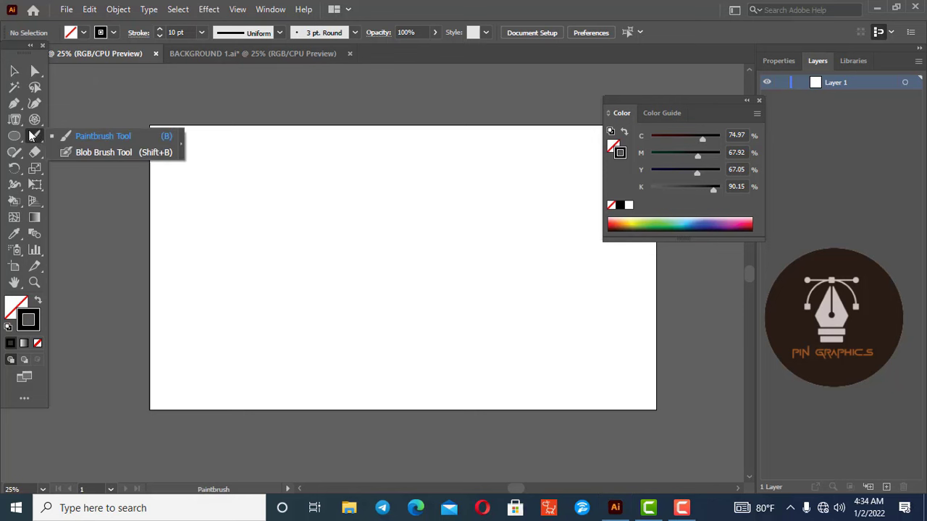
{"action": "left_click", "coordinate": [32, 139]}
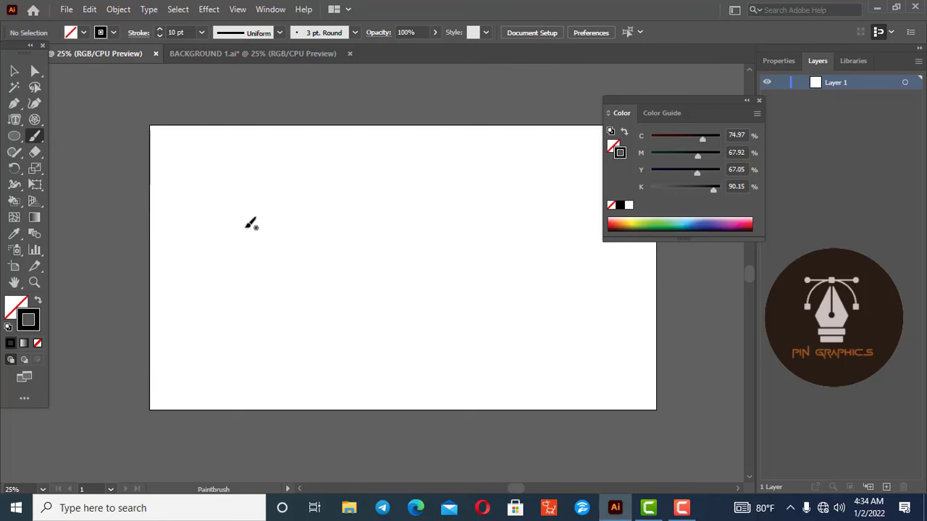
{"action": "left_click_drag", "start_coordinate": [192, 228], "coordinate": [351, 266]}
{"action": "left_click_drag", "start_coordinate": [217, 282], "coordinate": [433, 282]}
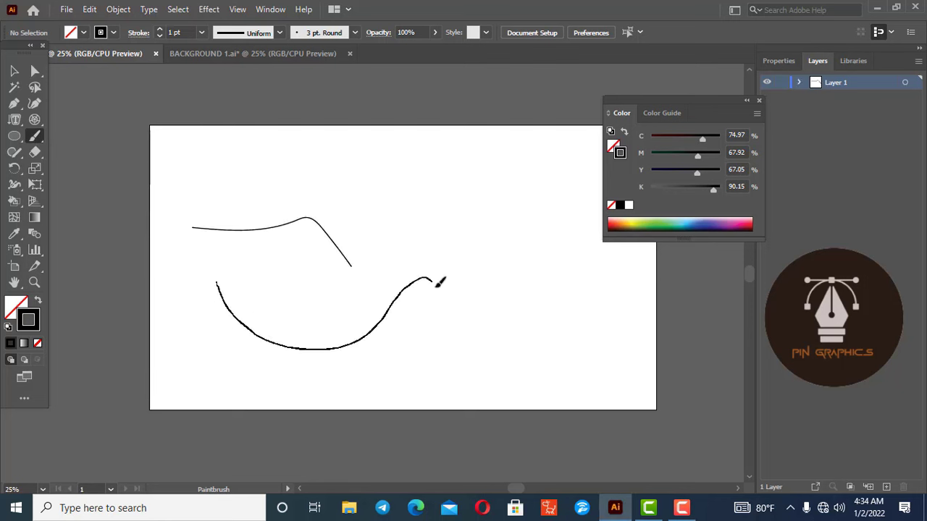
{"action": "left_click_drag", "start_coordinate": [420, 190], "coordinate": [297, 303]}
{"action": "left_click_drag", "start_coordinate": [389, 373], "coordinate": [485, 248]}
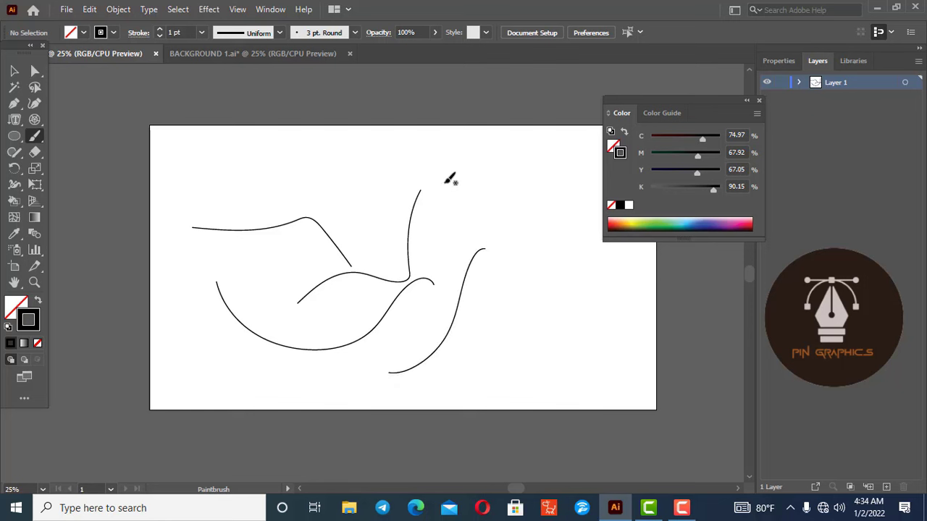
{"action": "mouse_move", "coordinate": [449, 179]}
{"action": "left_mouse_down"}
{"action": "mouse_move", "coordinate": [440, 302]}
{"action": "mouse_move", "coordinate": [394, 348]}
{"action": "mouse_move", "coordinate": [249, 372]}
{"action": "left_mouse_up"}
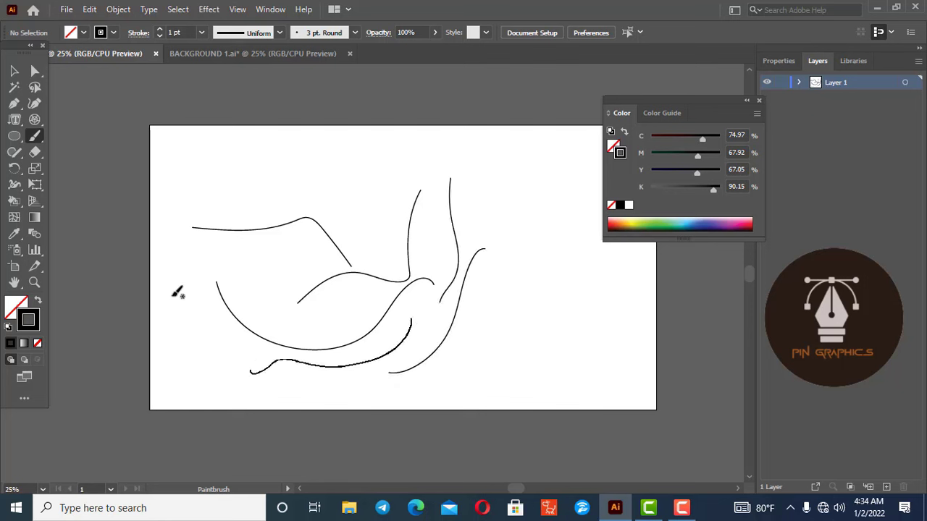
{"action": "mouse_move", "coordinate": [176, 288]}
{"action": "left_mouse_down"}
{"action": "mouse_move", "coordinate": [249, 194]}
{"action": "mouse_move", "coordinate": [337, 216]}
{"action": "left_mouse_up"}
{"action": "left_click_drag", "start_coordinate": [353, 157], "coordinate": [349, 292]}
{"action": "mouse_move", "coordinate": [283, 282]}
{"action": "left_mouse_down"}
{"action": "mouse_move", "coordinate": [314, 315]}
{"action": "mouse_move", "coordinate": [437, 255]}
{"action": "left_mouse_up"}
{"action": "left_click_drag", "start_coordinate": [517, 231], "coordinate": [537, 368]}
{"action": "left_click_drag", "start_coordinate": [541, 178], "coordinate": [416, 340]}
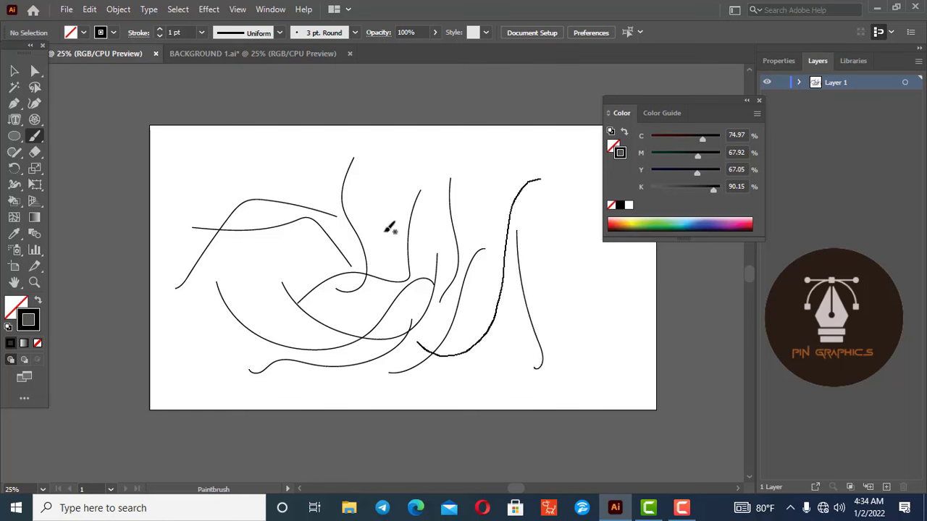
{"action": "mouse_move", "coordinate": [363, 210]}
{"action": "left_mouse_down"}
{"action": "mouse_move", "coordinate": [407, 188]}
{"action": "mouse_move", "coordinate": [546, 302]}
{"action": "mouse_move", "coordinate": [267, 270]}
{"action": "mouse_move", "coordinate": [248, 161]}
{"action": "mouse_move", "coordinate": [404, 196]}
{"action": "mouse_move", "coordinate": [461, 224]}
{"action": "left_mouse_up"}
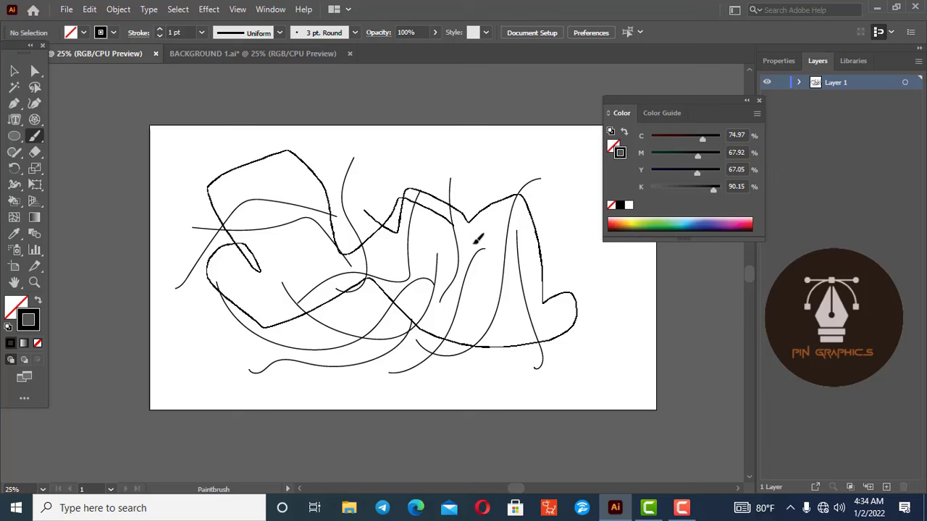
Marquee-select all the black strokes with the Selection tool and delete them.
{"action": "key", "text": "v"}
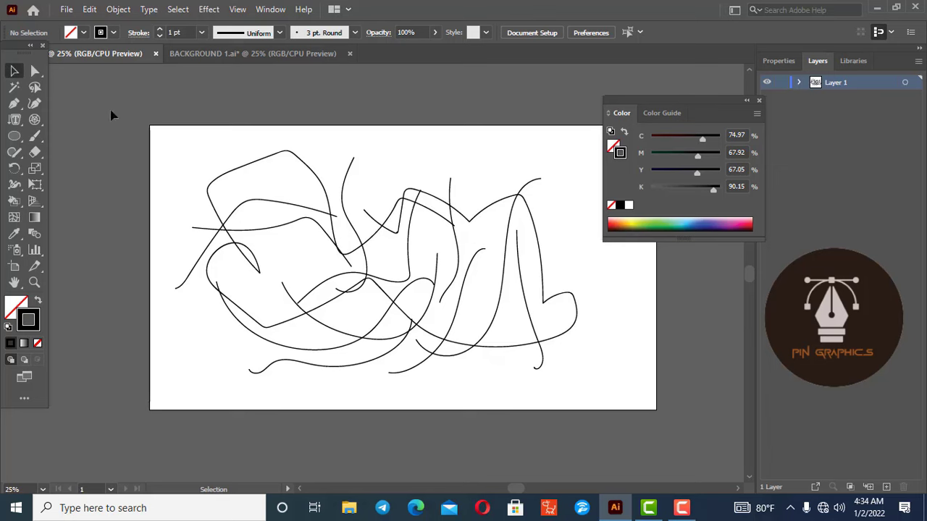
{"action": "mouse_move", "coordinate": [110, 116]}
{"action": "left_mouse_down"}
{"action": "mouse_move", "coordinate": [613, 393]}
{"action": "mouse_move", "coordinate": [631, 413]}
{"action": "left_mouse_up"}
{"action": "key", "text": "Delete"}
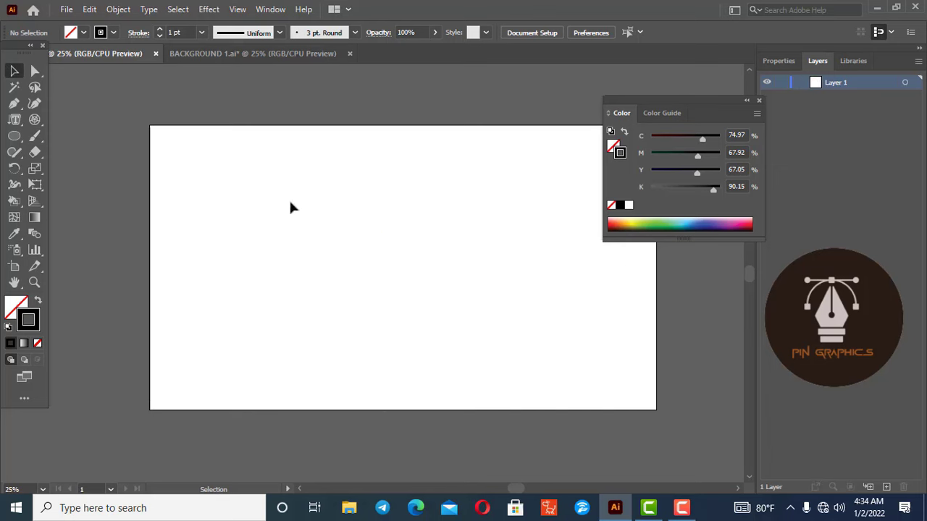
Set the Paintbrush stroke colour to orange in the Color Picker, undoing a first test stroke.
{"action": "left_click", "coordinate": [28, 139]}
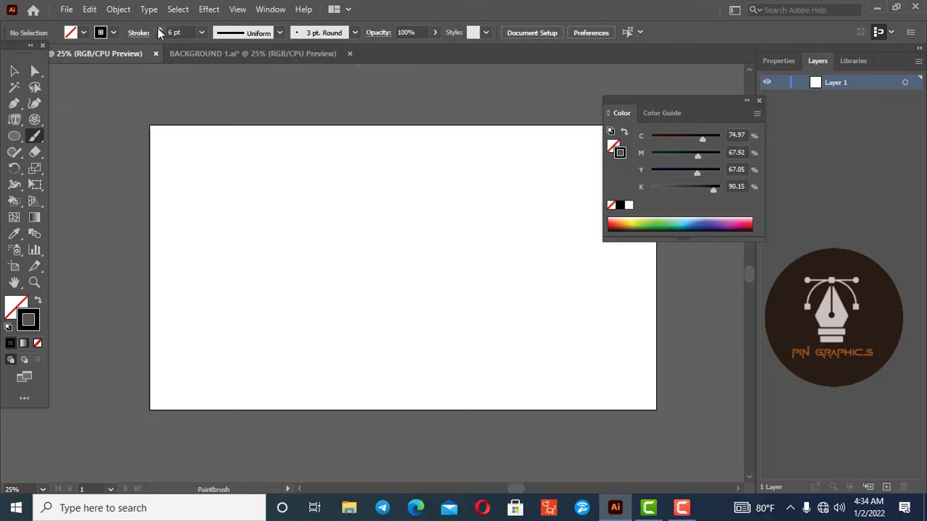
{"action": "double_click", "coordinate": [37, 320]}
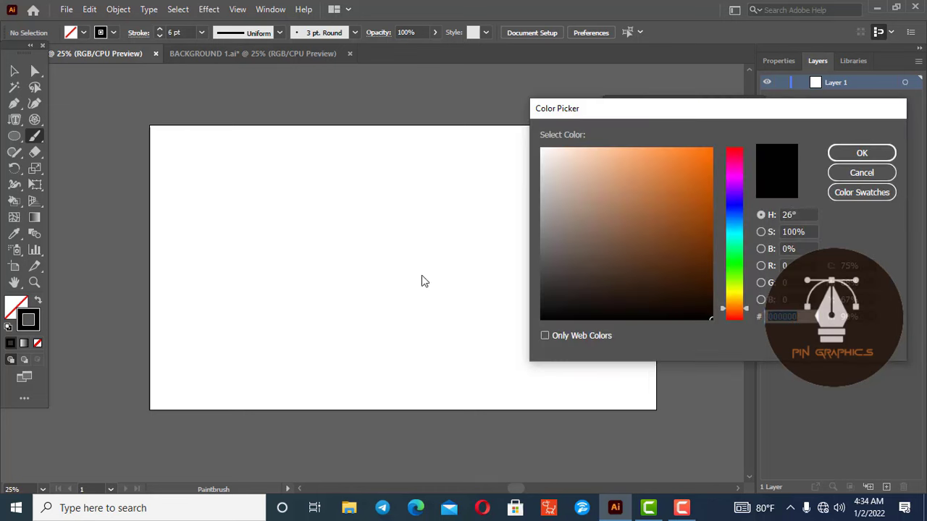
{"action": "left_click", "coordinate": [698, 168]}
{"action": "left_click", "coordinate": [863, 158]}
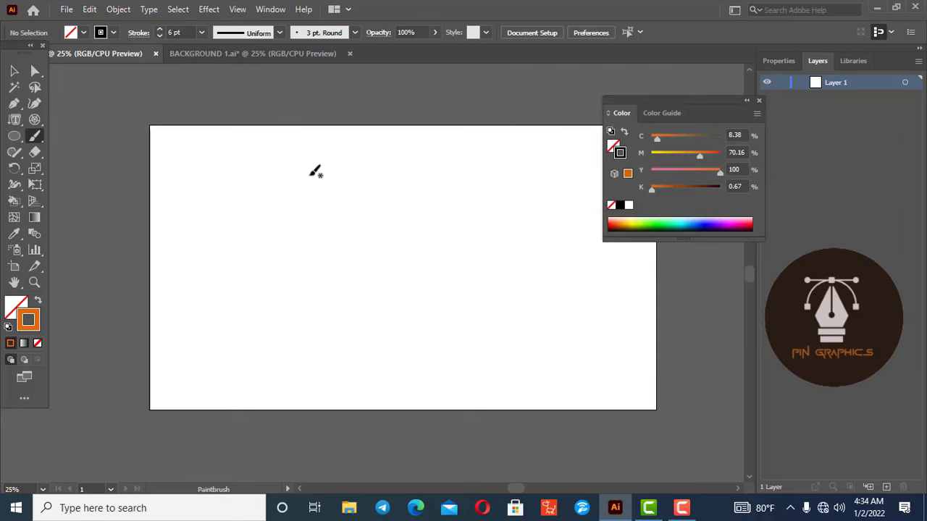
{"action": "left_click_drag", "start_coordinate": [304, 181], "coordinate": [516, 335]}
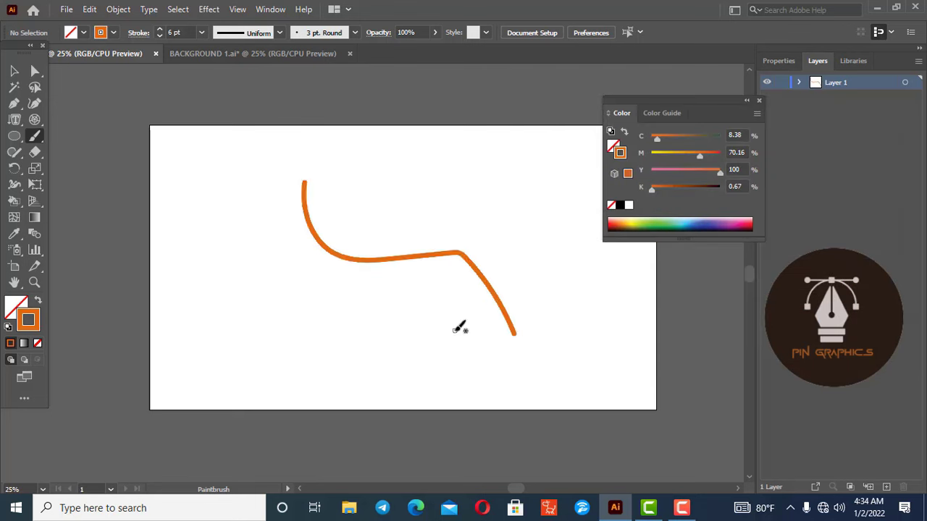
{"action": "key", "text": "ctrl+z"}
Browse and adjust the brush definition list in the Control panel.
{"action": "left_click", "coordinate": [357, 33]}
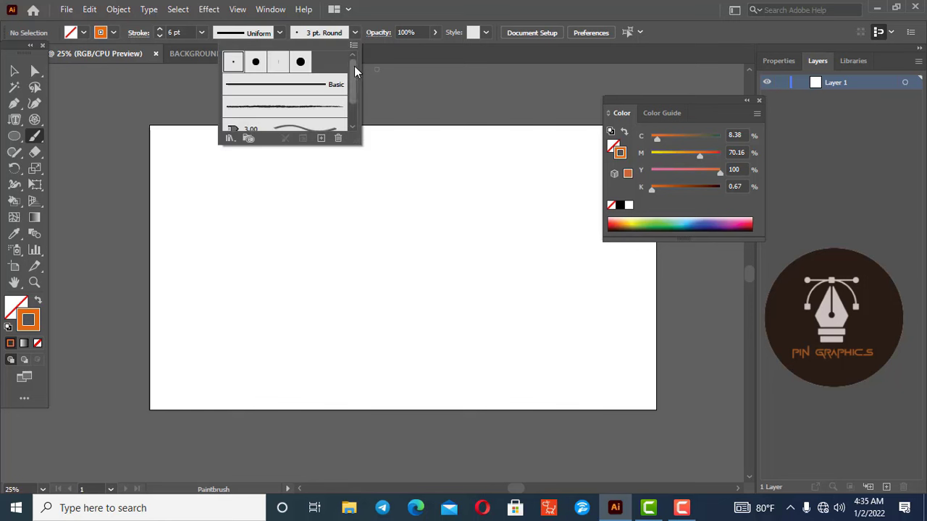
{"action": "left_click_drag", "start_coordinate": [354, 67], "coordinate": [356, 97]}
{"action": "scroll", "coordinate": [288, 105], "scroll_direction": "up", "scroll_amount": 1}
{"action": "left_click", "coordinate": [385, 5]}
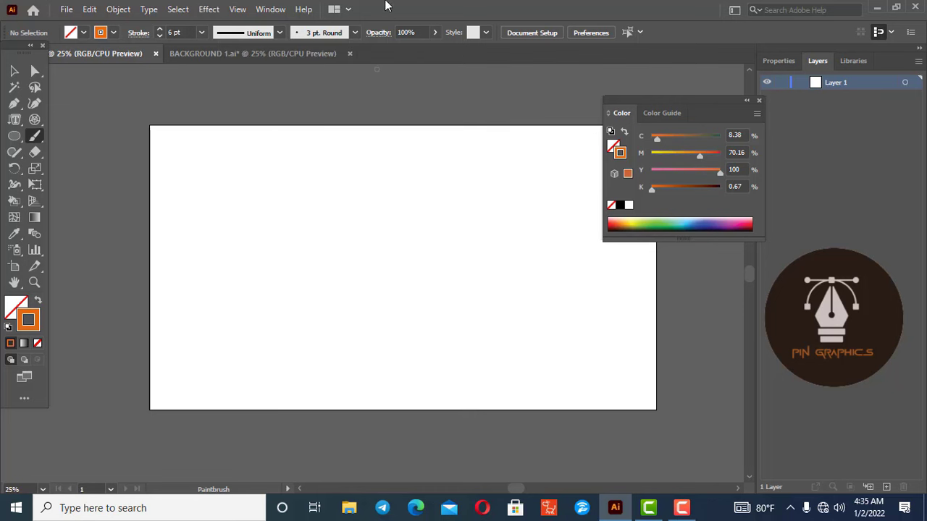
Paint two orange test strokes, then marquee-select and delete them.
{"action": "left_click_drag", "start_coordinate": [273, 208], "coordinate": [391, 281]}
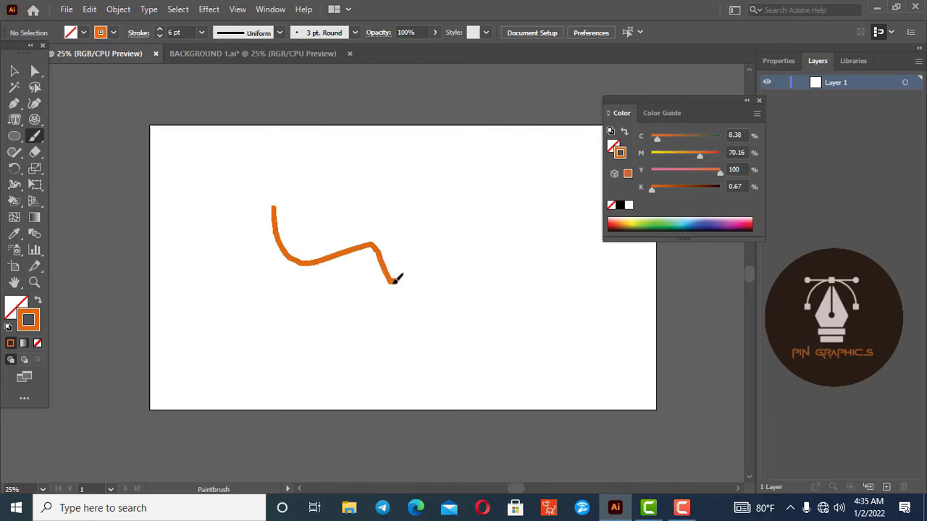
{"action": "left_click_drag", "start_coordinate": [440, 225], "coordinate": [339, 315]}
{"action": "left_click", "coordinate": [15, 71]}
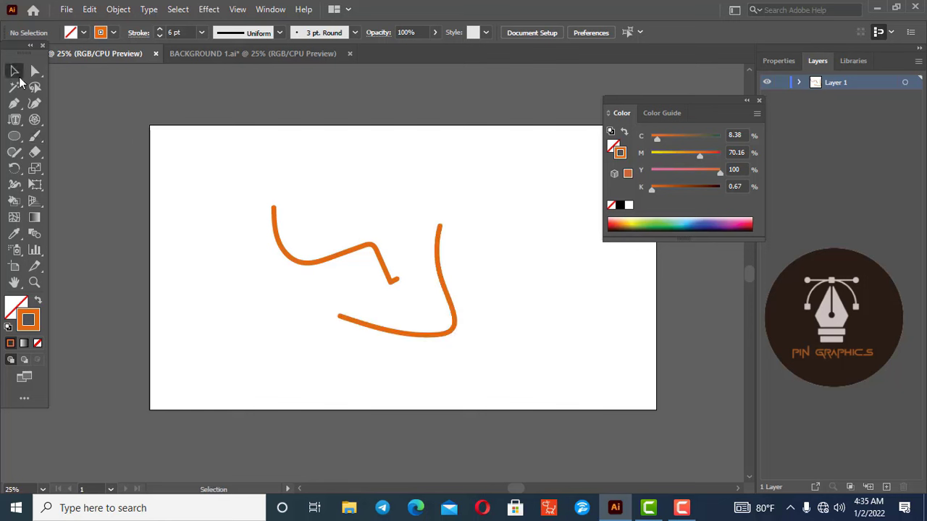
{"action": "left_click_drag", "start_coordinate": [252, 180], "coordinate": [490, 365]}
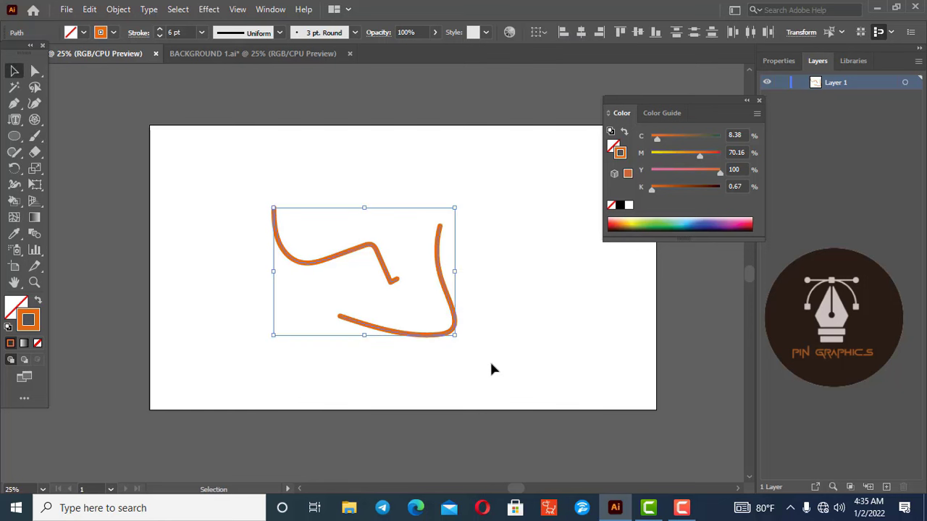
{"action": "key", "text": "Delete"}
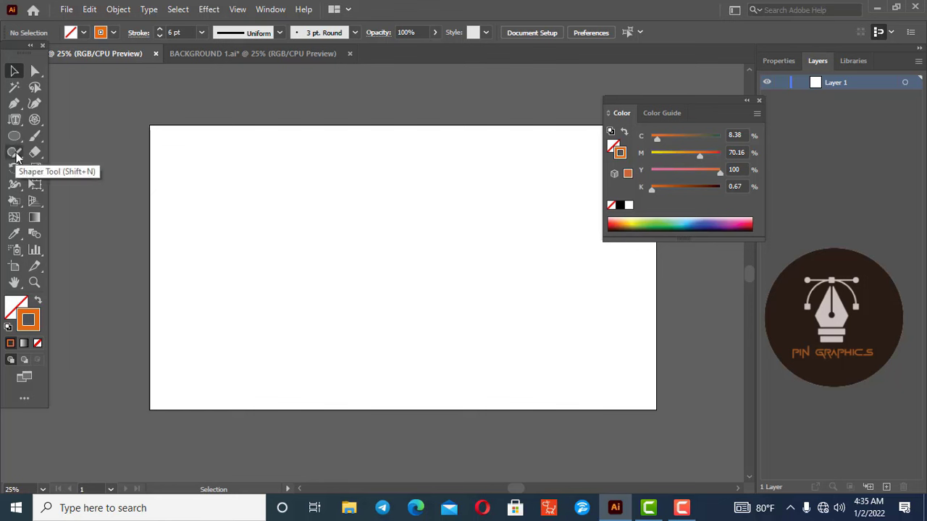
Choose the Ellipse tool with an orange fill and stroke set to None.
{"action": "left_click", "coordinate": [33, 154]}
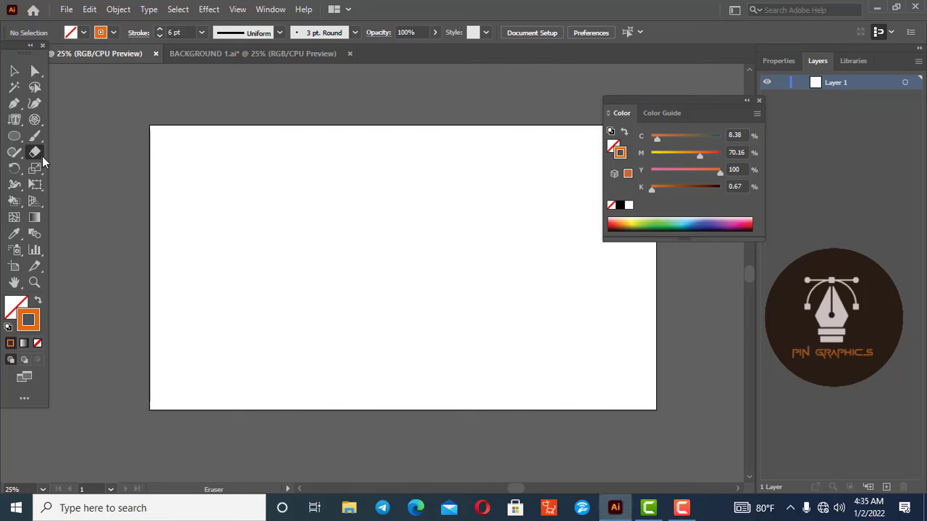
{"action": "left_click", "coordinate": [14, 135]}
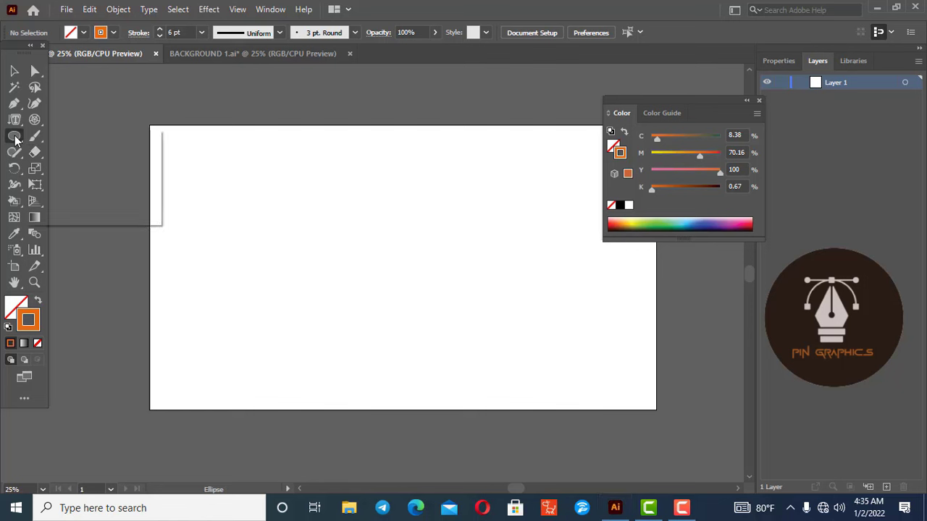
{"action": "left_click", "coordinate": [62, 173]}
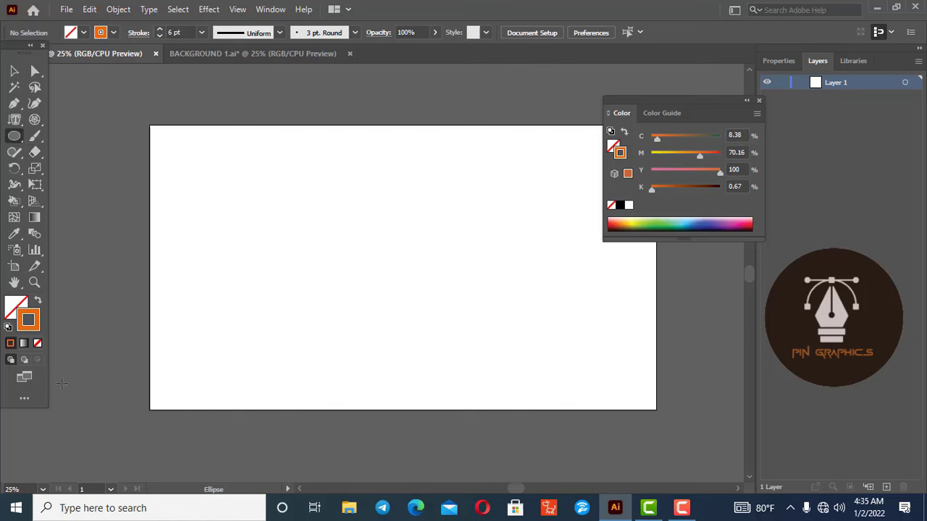
{"action": "left_click", "coordinate": [14, 308]}
{"action": "left_click", "coordinate": [10, 343]}
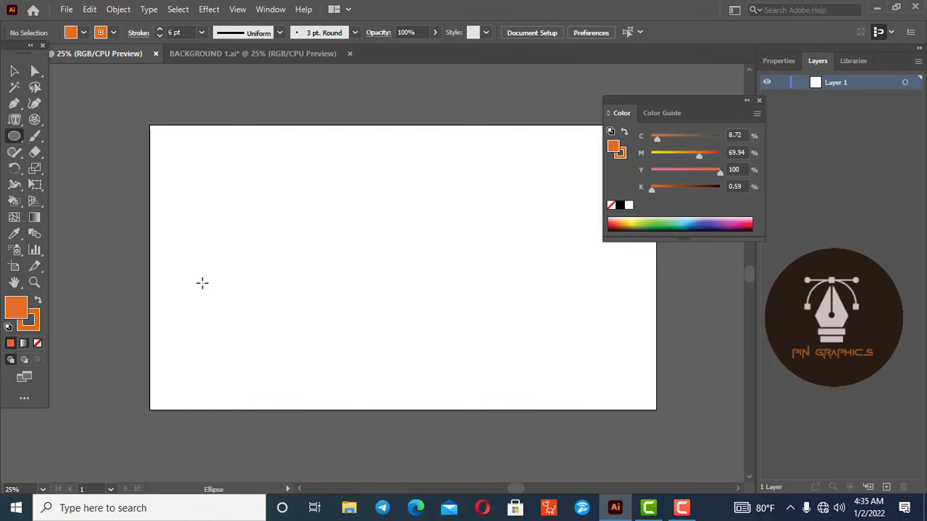
{"action": "left_click", "coordinate": [33, 327]}
{"action": "left_click", "coordinate": [37, 344]}
{"action": "left_click", "coordinate": [20, 310]}
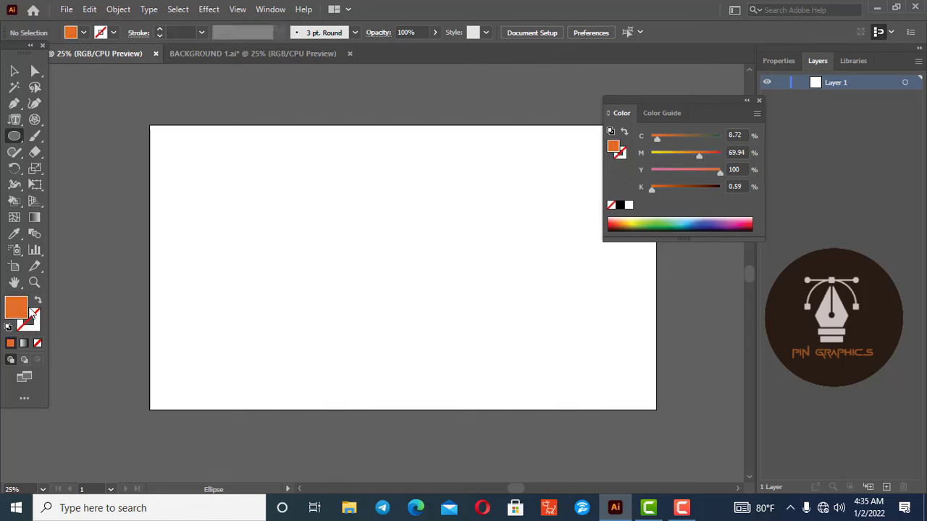
Draw a large circle and move it slightly up toward the artboard centre.
{"action": "left_click_drag", "start_coordinate": [270, 183], "coordinate": [475, 395]}
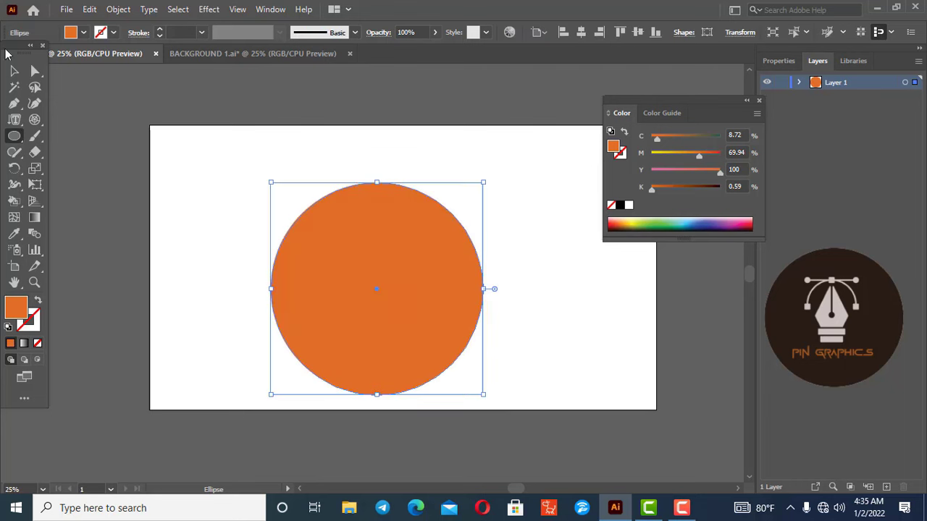
{"action": "key", "text": "v"}
{"action": "left_click_drag", "start_coordinate": [336, 284], "coordinate": [340, 249]}
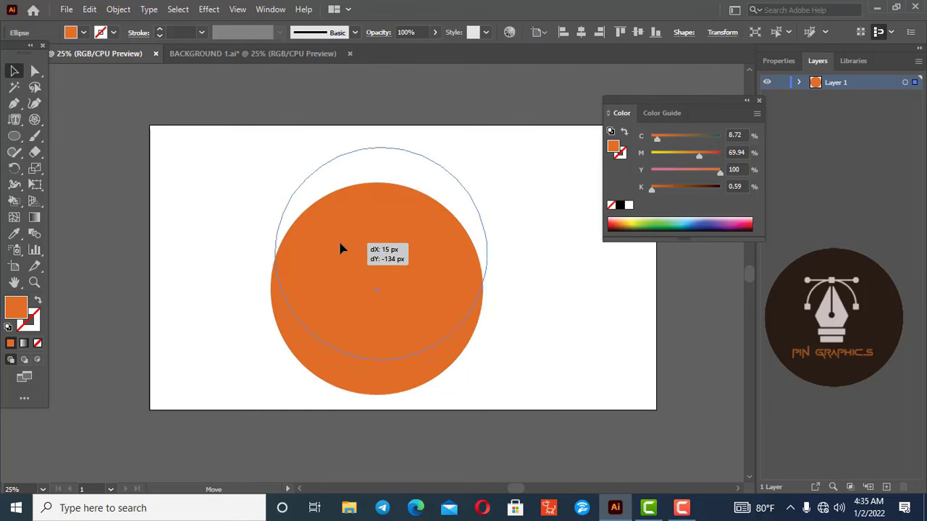
{"action": "left_click", "coordinate": [530, 274]}
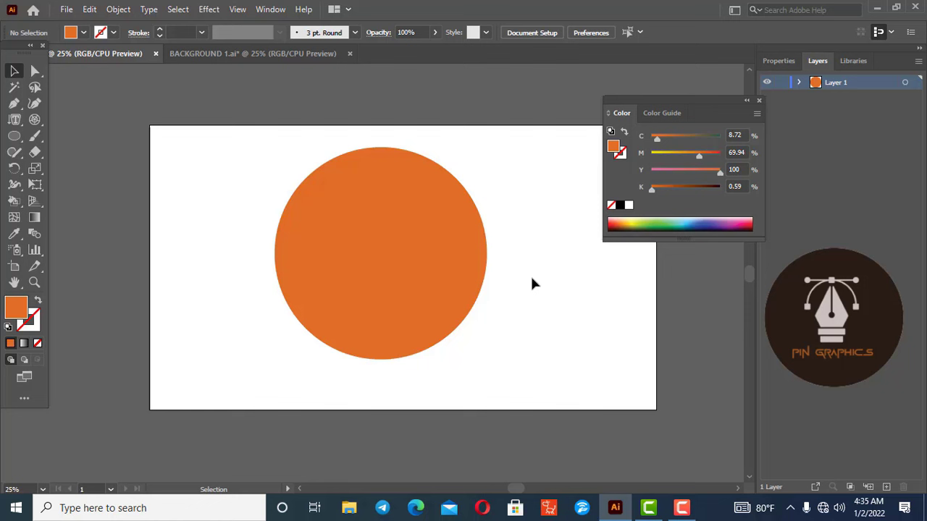
{"action": "left_click", "coordinate": [35, 153]}
Try a curved and a horizontal Eraser cut through the circle, undoing both.
{"action": "left_click", "coordinate": [36, 153]}
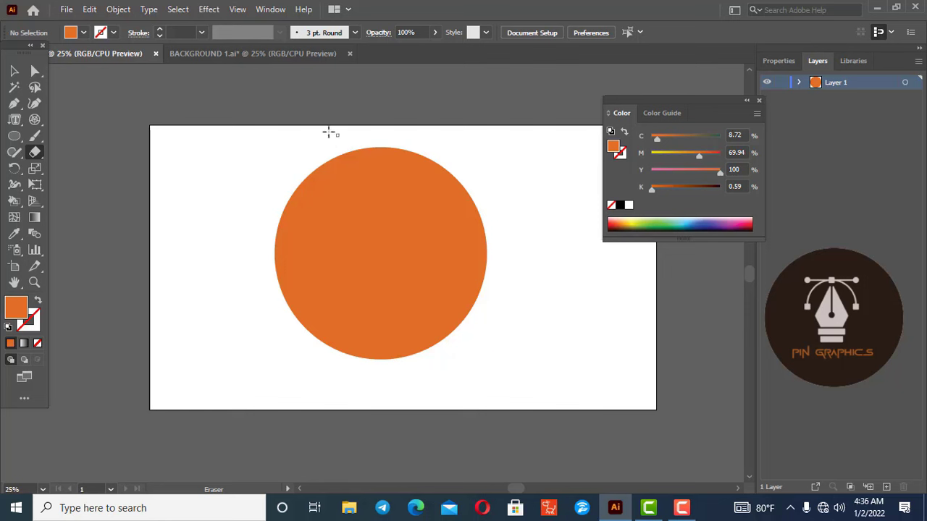
{"action": "left_click_drag", "start_coordinate": [330, 133], "coordinate": [391, 362]}
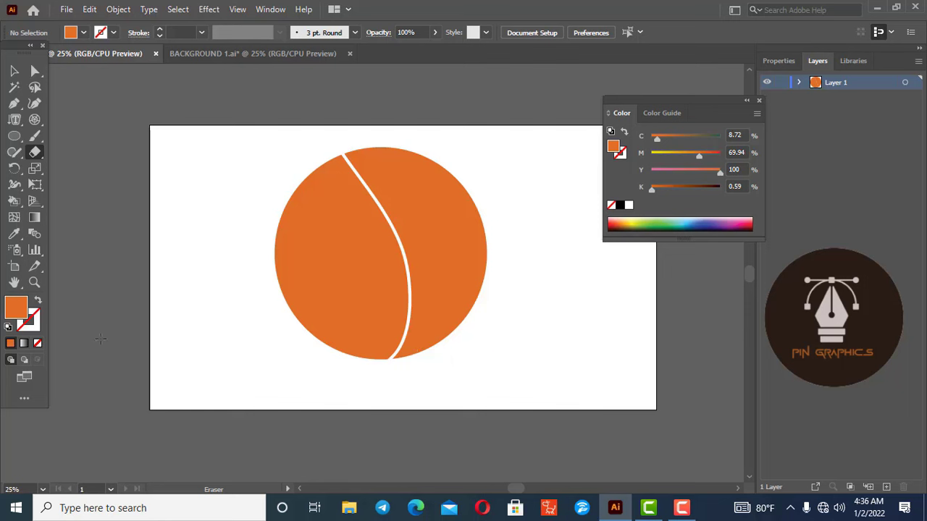
{"action": "key", "text": "ctrl+z"}
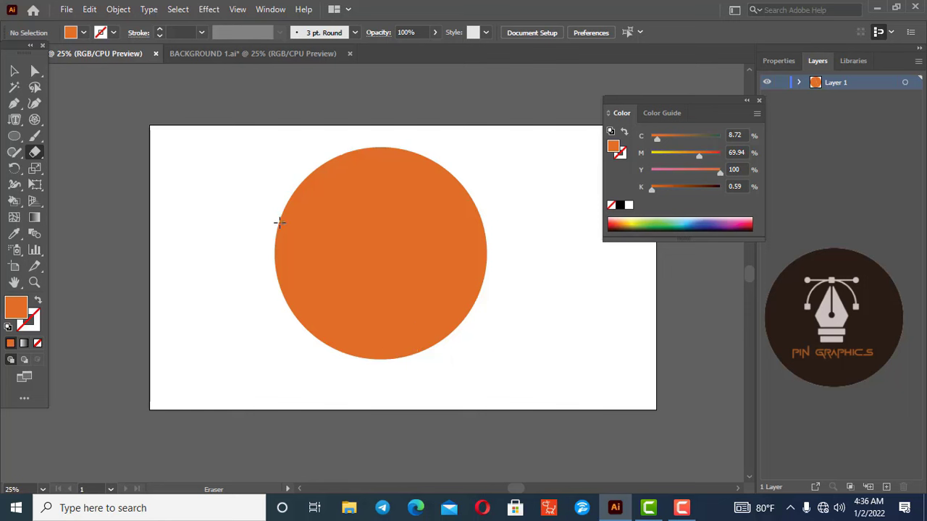
{"action": "left_click_drag", "start_coordinate": [256, 217], "coordinate": [547, 251]}
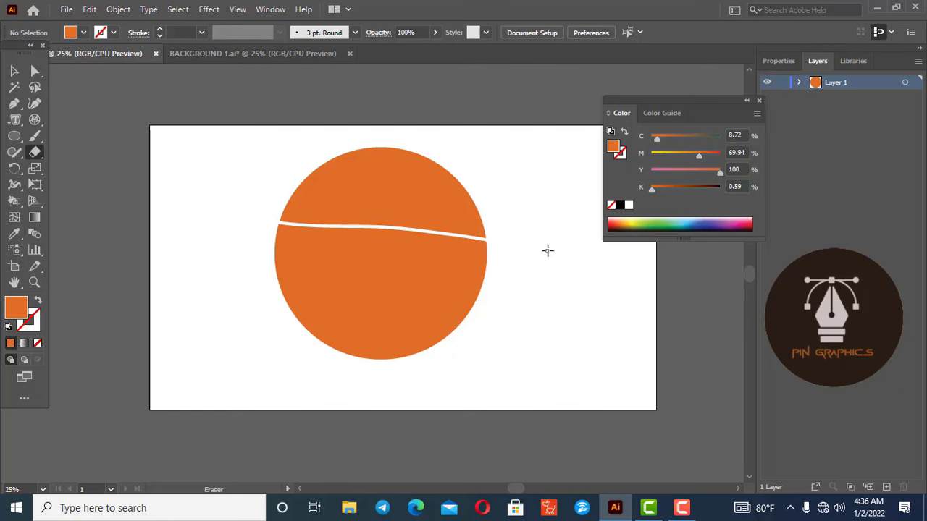
{"action": "key", "text": "ctrl+z"}
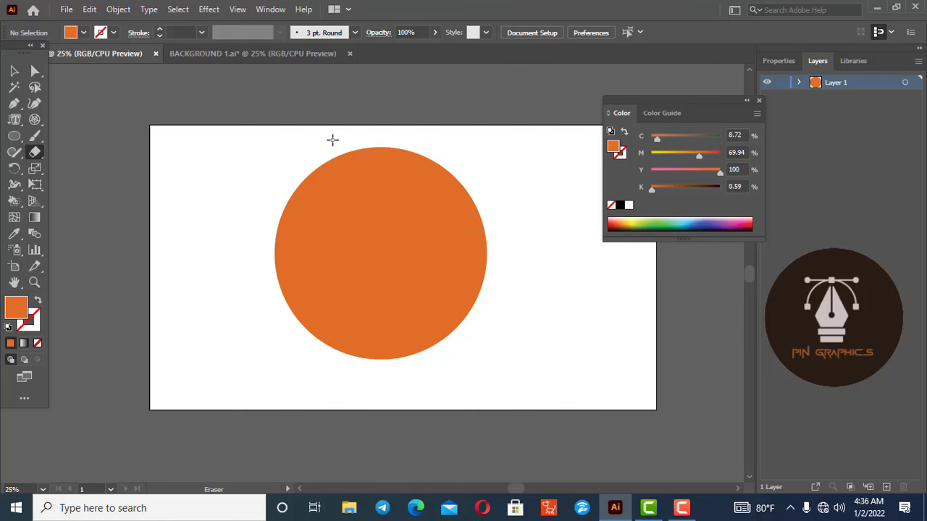
Try diagonal, vertical and horizontal Eraser cuts across the circle, then undo them.
{"action": "left_click_drag", "start_coordinate": [331, 138], "coordinate": [477, 363]}
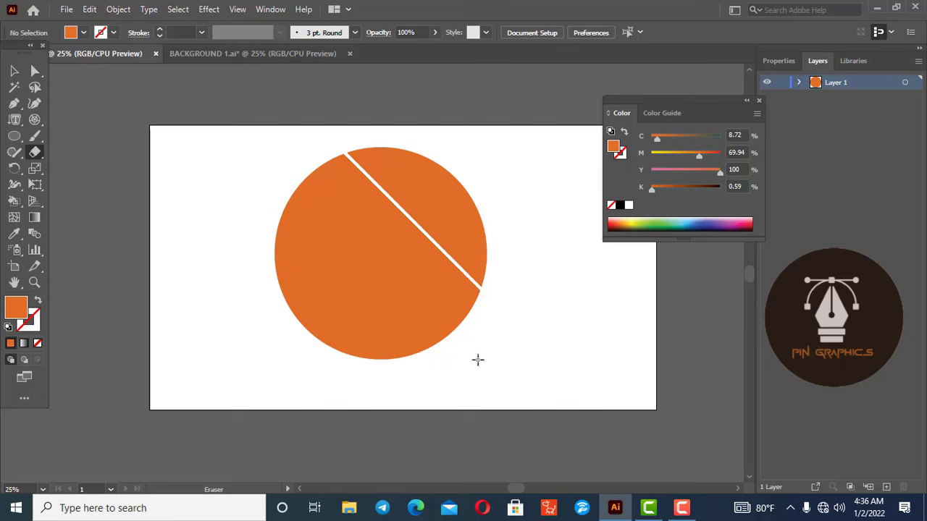
{"action": "left_click_drag", "start_coordinate": [384, 139], "coordinate": [413, 393]}
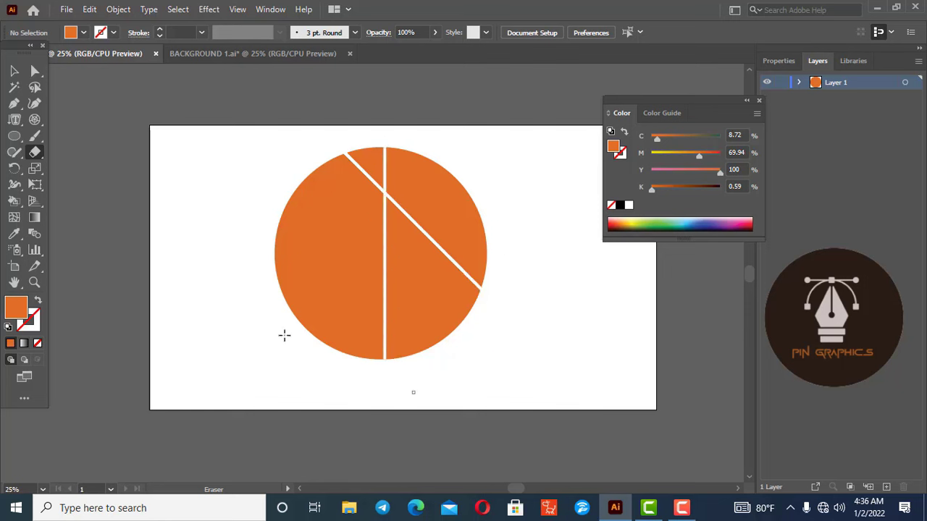
{"action": "left_click_drag", "start_coordinate": [279, 267], "coordinate": [594, 309]}
{"action": "left_click_drag", "start_coordinate": [505, 167], "coordinate": [306, 333]}
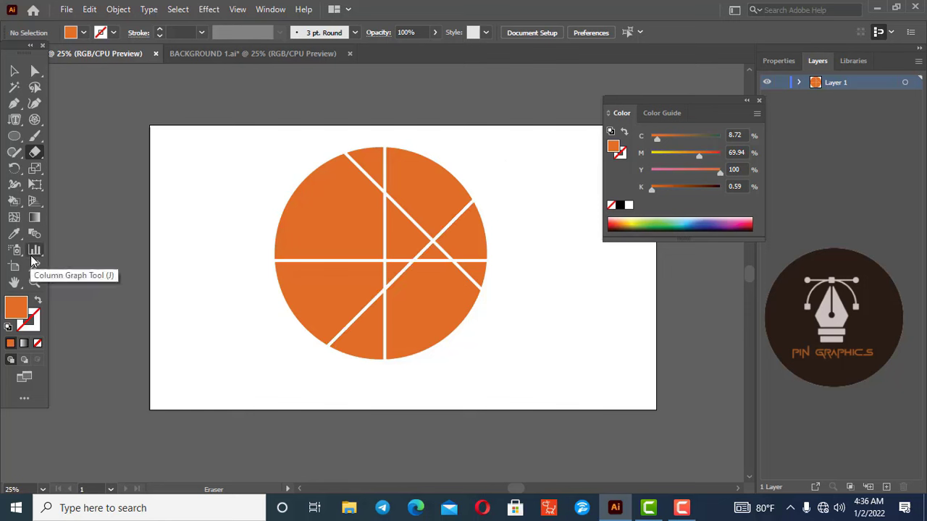
{"action": "key", "text": "ctrl+z"}
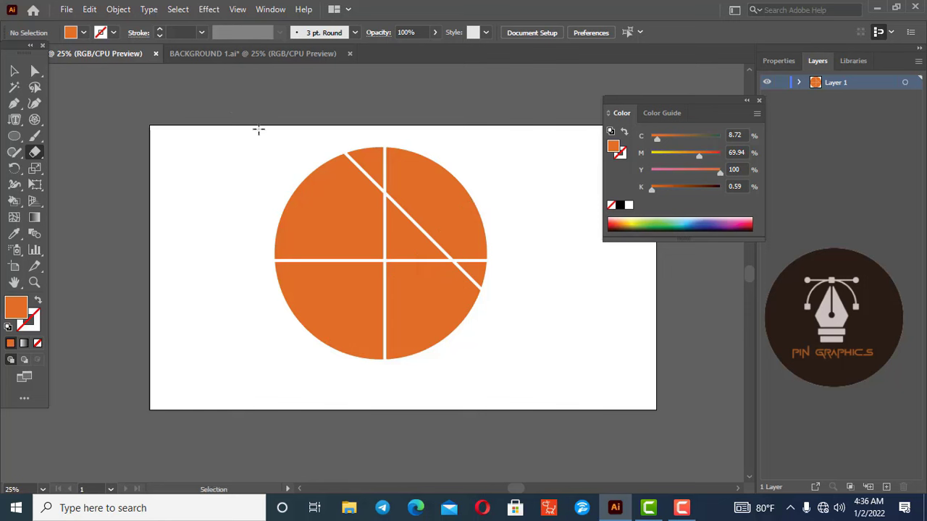
{"action": "key", "text": "ctrl+z"}
{"action": "key", "text": "ctrl+z"}
{"action": "key", "text": "ctrl+z"}
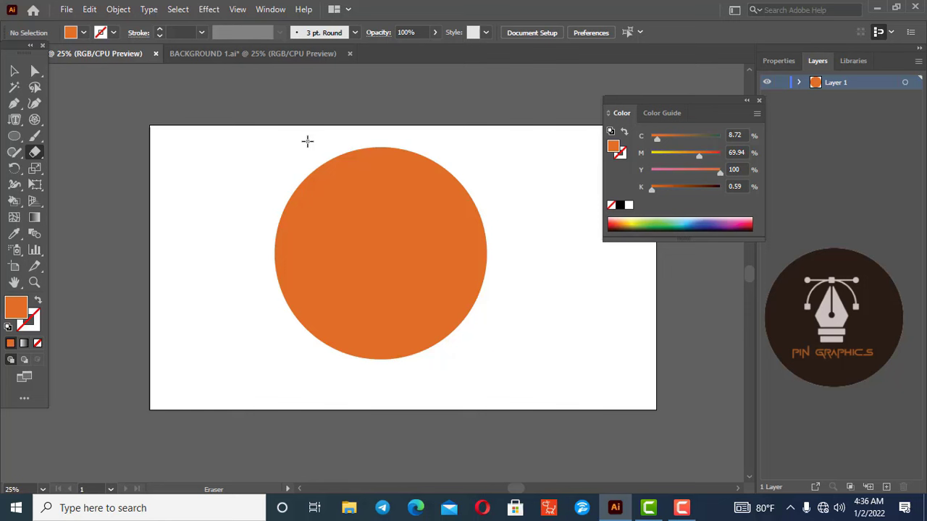
Undo one more diagonal cut, then erase a curved S-shaped gap from upper left to lower right.
{"action": "left_click_drag", "start_coordinate": [311, 170], "coordinate": [424, 357]}
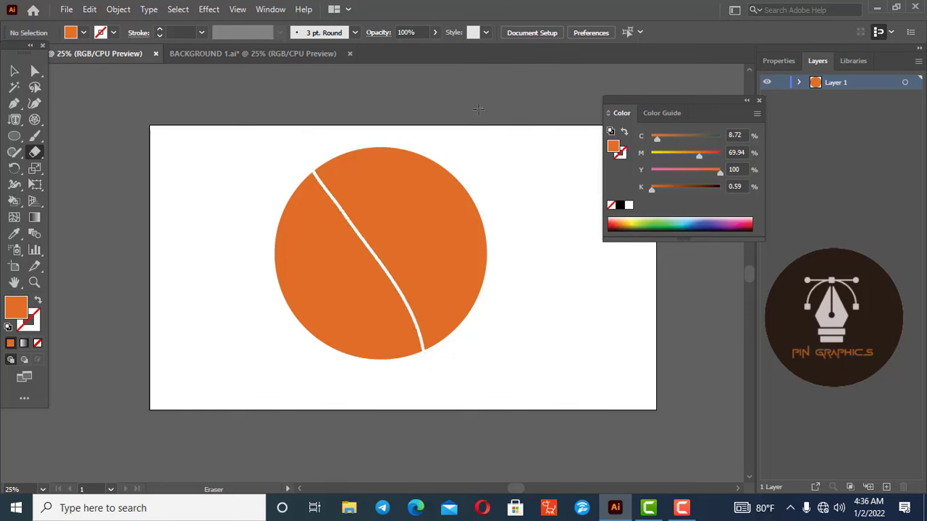
{"action": "key", "text": "ctrl+z"}
{"action": "mouse_move", "coordinate": [297, 189]}
{"action": "left_mouse_down"}
{"action": "mouse_move", "coordinate": [387, 219]}
{"action": "mouse_move", "coordinate": [417, 328]}
{"action": "mouse_move", "coordinate": [549, 362]}
{"action": "left_mouse_up"}
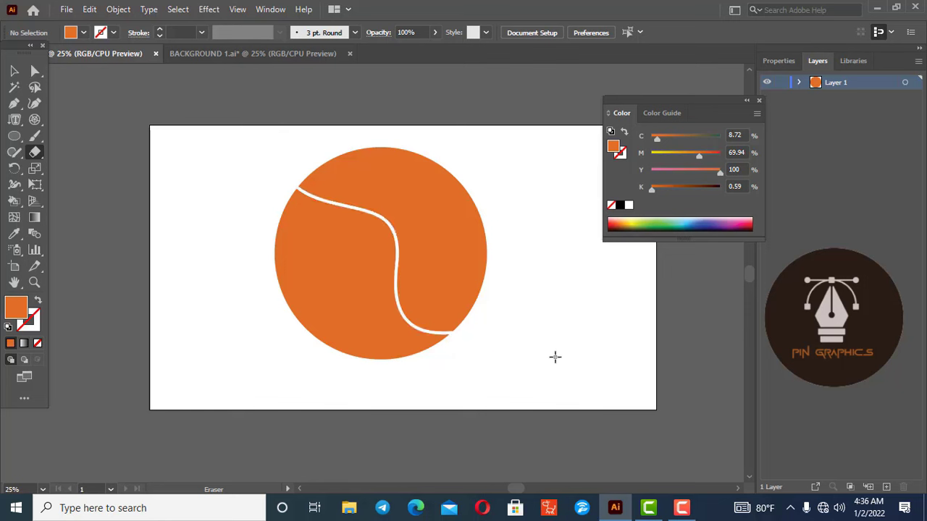
Drag the split orange pieces apart to show the cut, then undo back to the whole circle.
{"action": "left_click", "coordinate": [15, 71]}
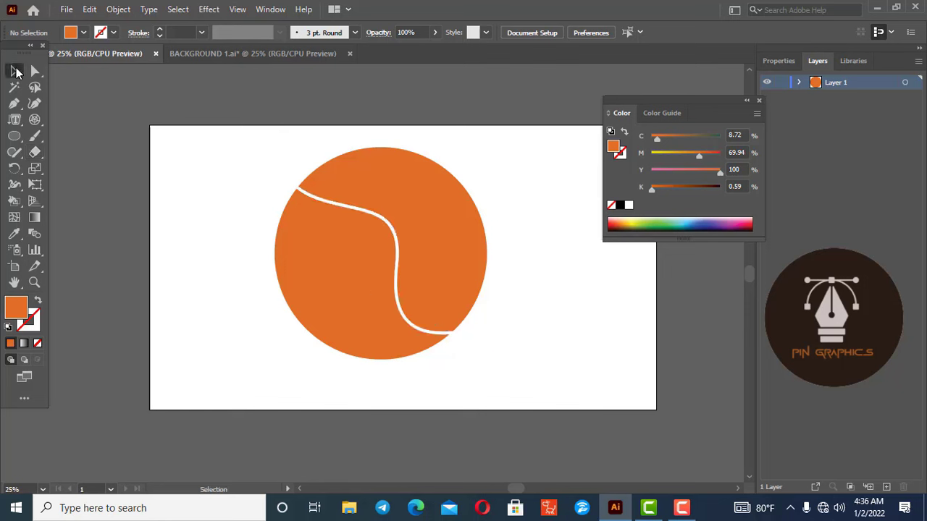
{"action": "left_click_drag", "start_coordinate": [366, 313], "coordinate": [270, 330]}
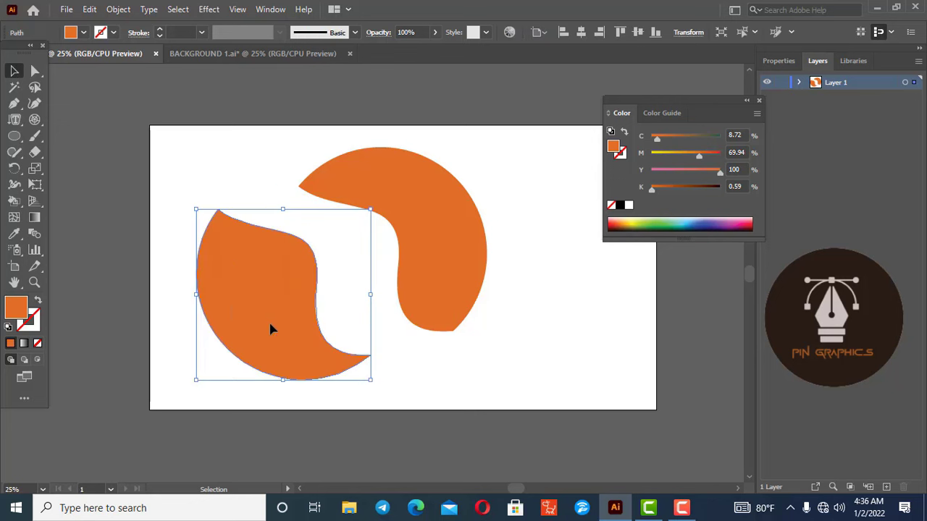
{"action": "key", "text": "ctrl+z"}
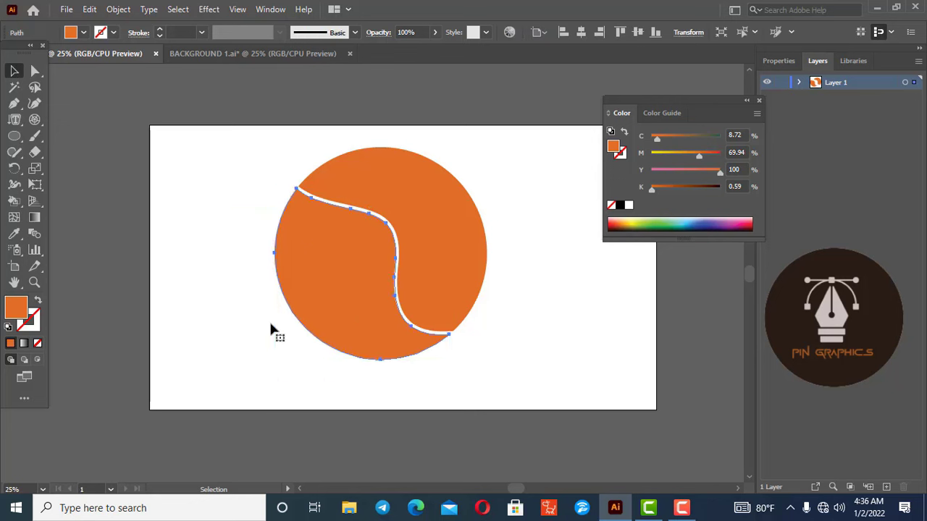
{"action": "left_click_drag", "start_coordinate": [458, 250], "coordinate": [480, 243]}
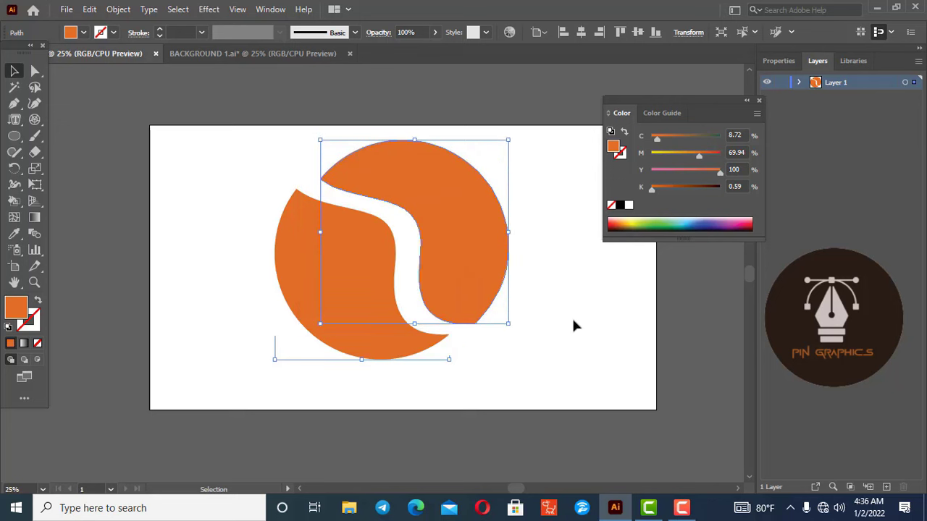
{"action": "key", "text": "ctrl+z"}
{"action": "key", "text": "ctrl+z"}
{"action": "key", "text": "ctrl+z"}
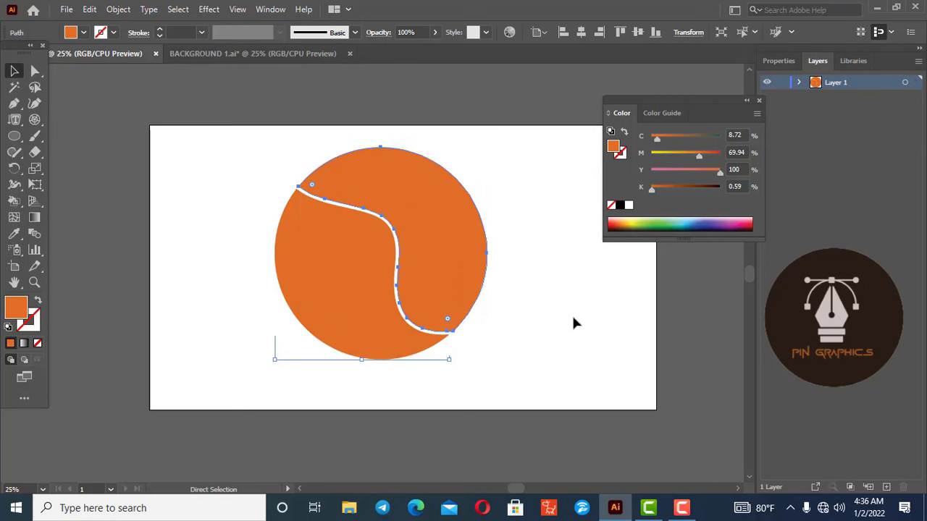
{"action": "key", "text": "ctrl+z"}
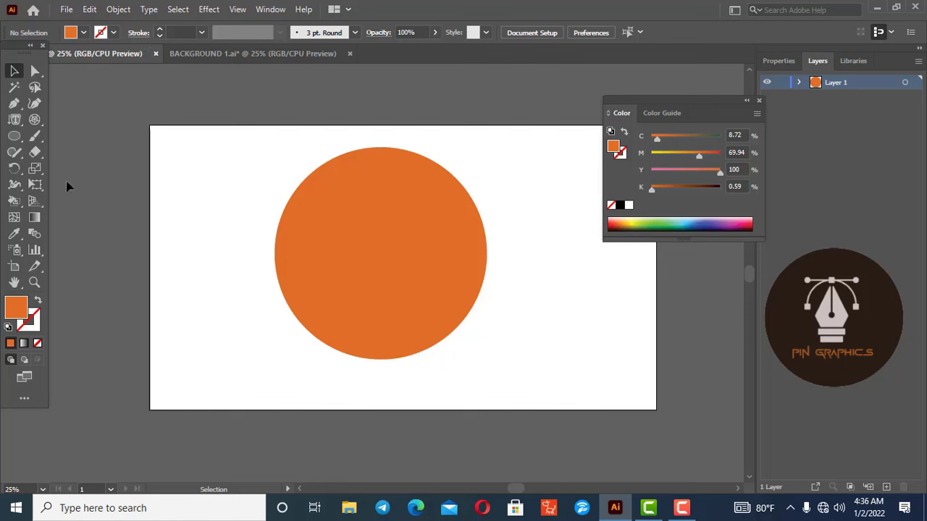
{"action": "left_click", "coordinate": [34, 152]}
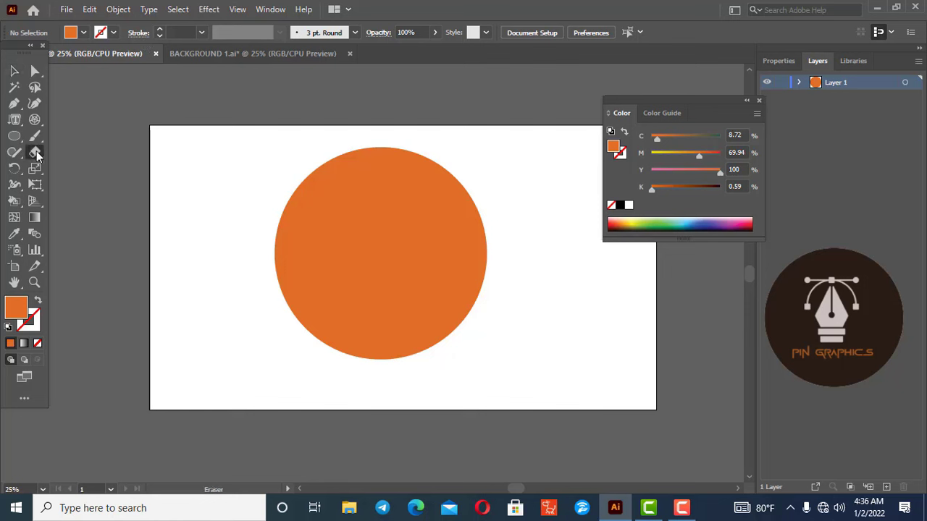
Float the eraser tool group as a panel and erase a vertical strip through the circle.
{"action": "left_click", "coordinate": [166, 169]}
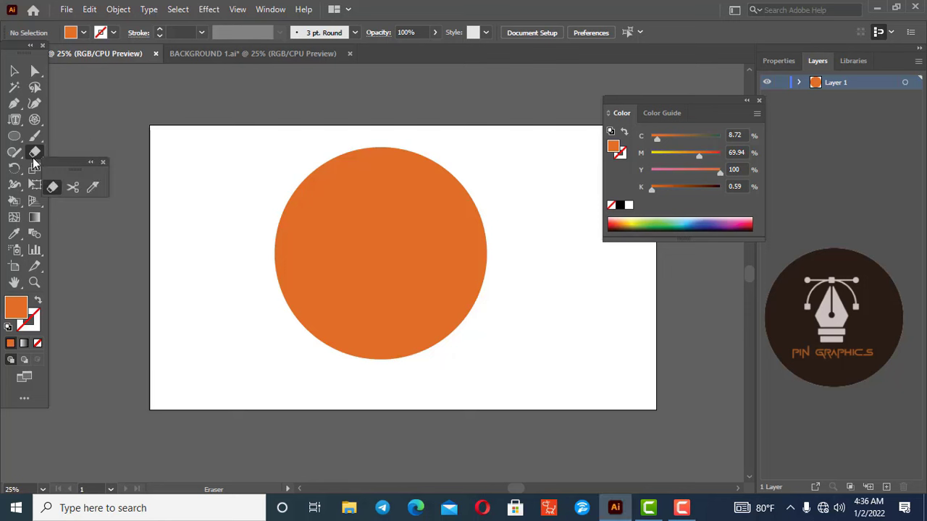
{"action": "left_click_drag", "start_coordinate": [62, 159], "coordinate": [103, 99]}
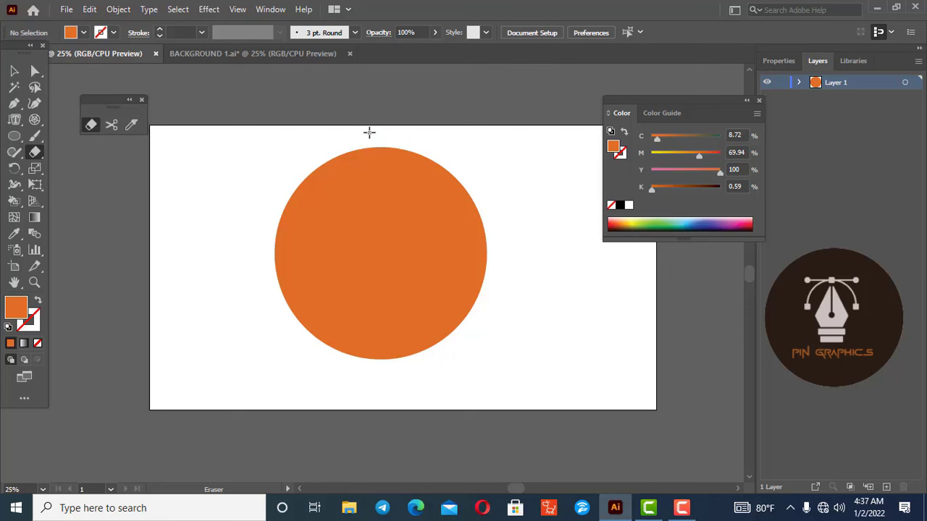
{"action": "left_click_drag", "start_coordinate": [369, 132], "coordinate": [378, 381]}
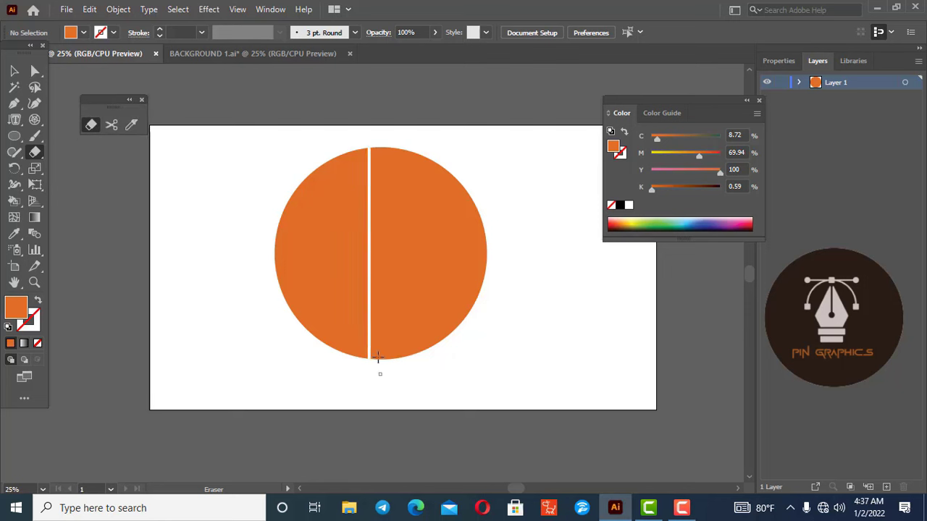
Pull the left half away, then undo the move and the erase to restore the circle.
{"action": "left_click", "coordinate": [14, 70]}
{"action": "mouse_move", "coordinate": [331, 287]}
{"action": "left_mouse_down"}
{"action": "mouse_move", "coordinate": [304, 285]}
{"action": "mouse_move", "coordinate": [320, 259]}
{"action": "left_mouse_up"}
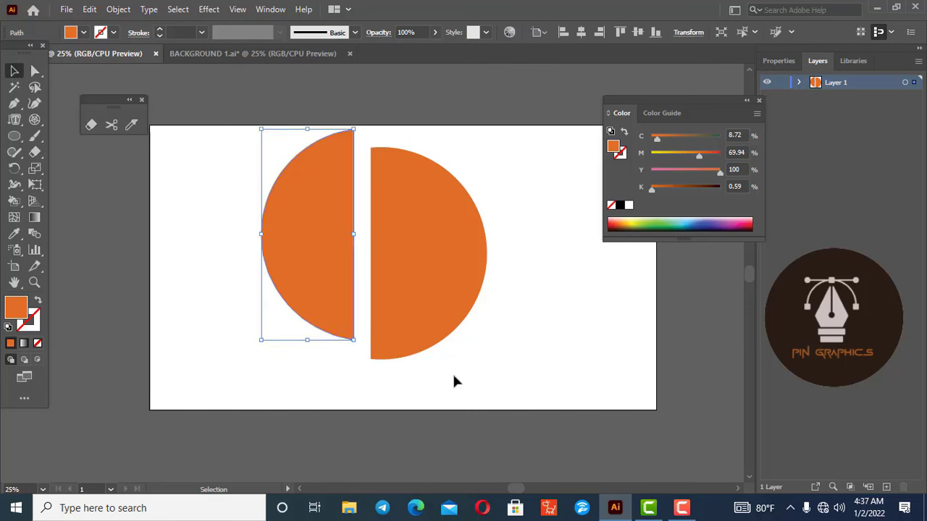
{"action": "key", "text": "ctrl+z"}
{"action": "key", "text": "ctrl+z"}
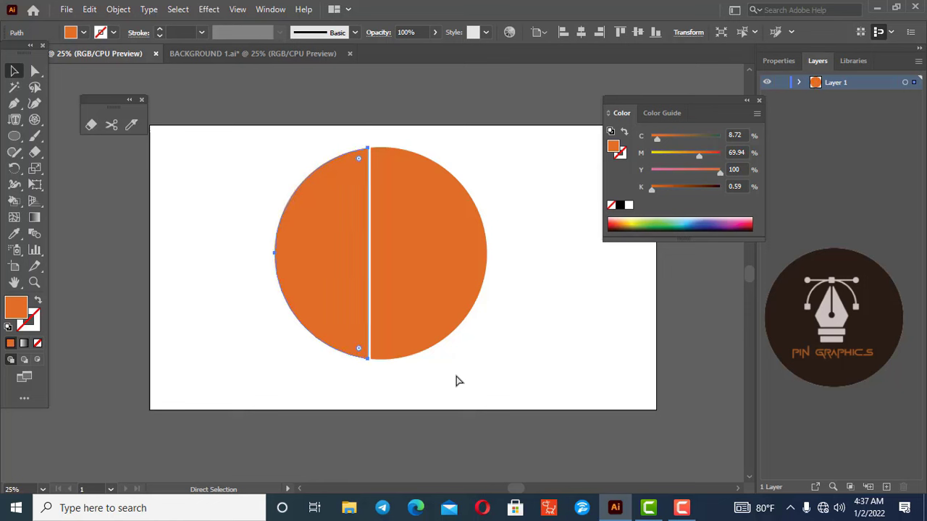
{"action": "key", "text": "ctrl+z"}
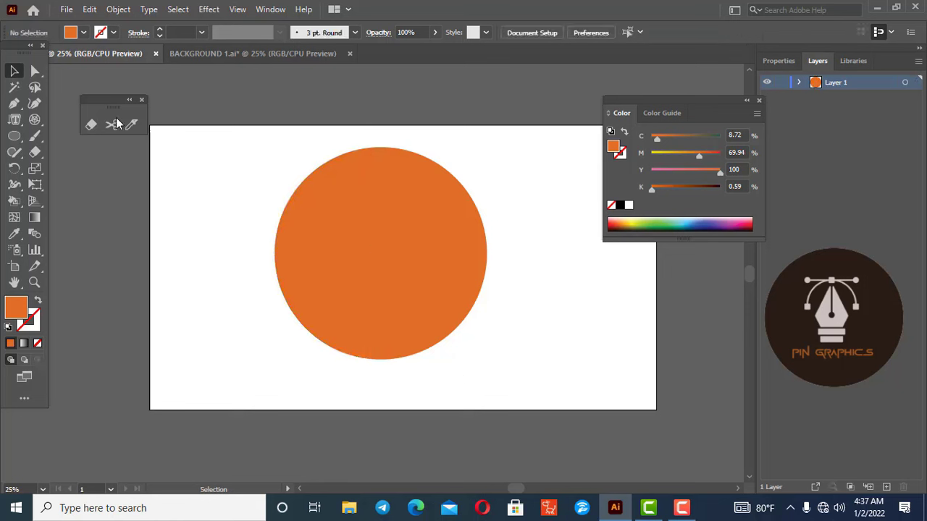
{"action": "left_click", "coordinate": [116, 123]}
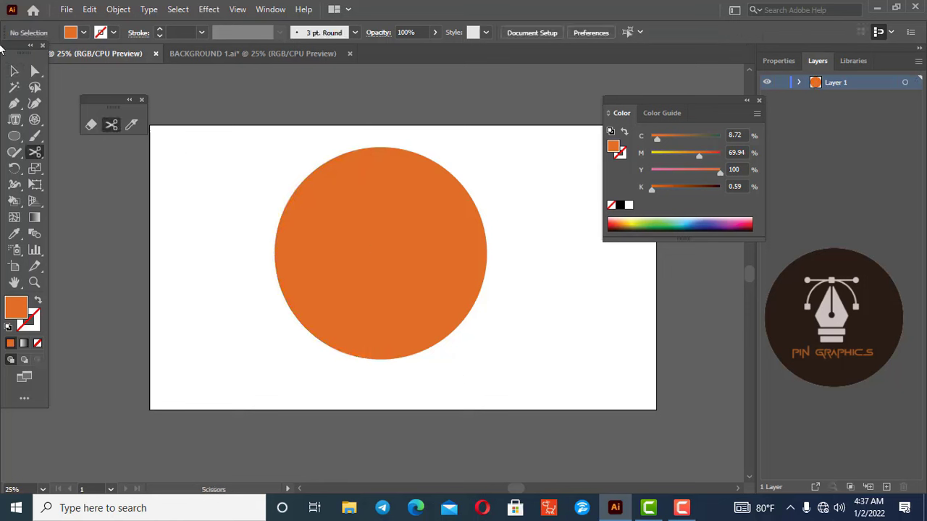
Select the orange circle and cut its outline with Scissors at the top and bottom points.
{"action": "left_click", "coordinate": [14, 71]}
{"action": "left_click", "coordinate": [382, 287]}
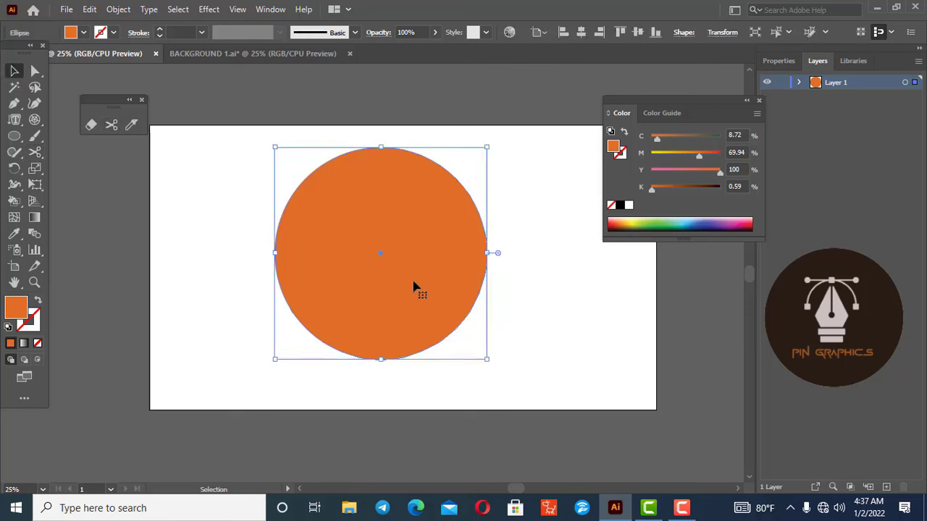
{"action": "left_click", "coordinate": [112, 124]}
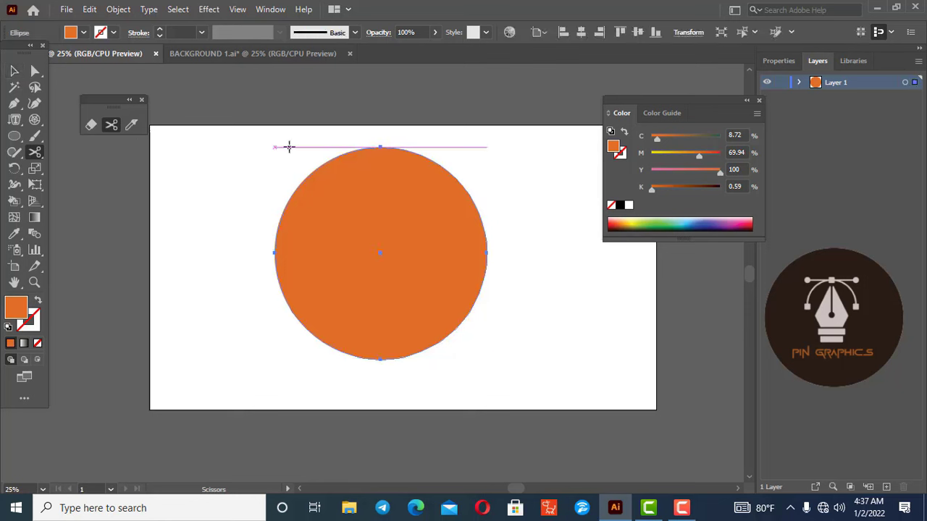
{"action": "left_click", "coordinate": [370, 148]}
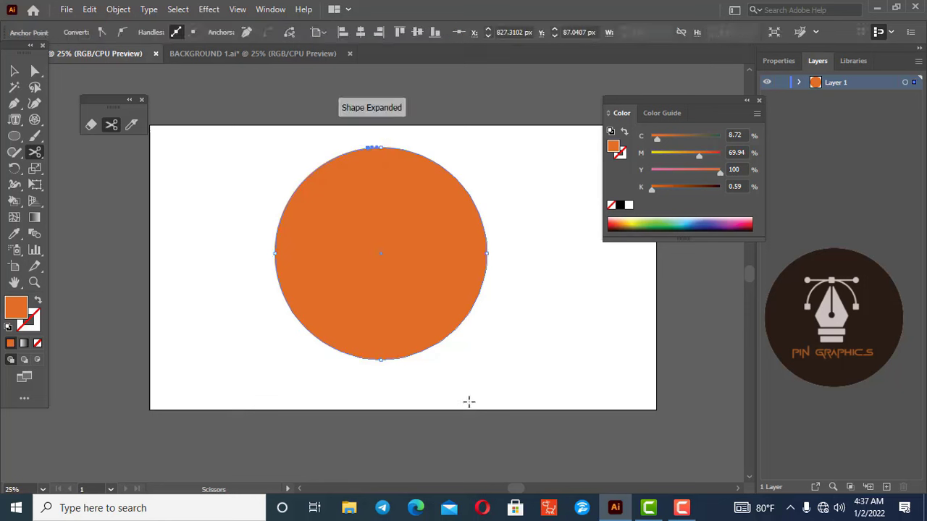
{"action": "left_click", "coordinate": [406, 357]}
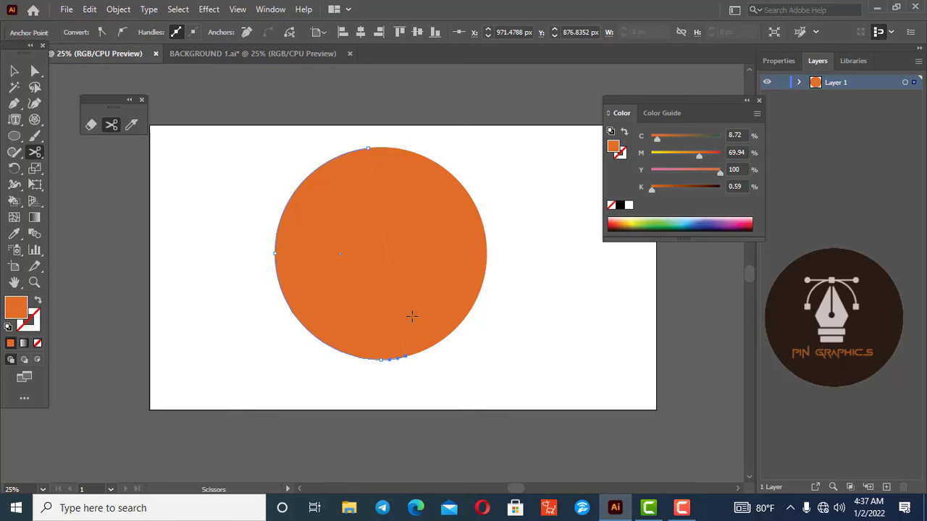
Test-move the cut left half away, undo the move, and deselect.
{"action": "left_click", "coordinate": [14, 71]}
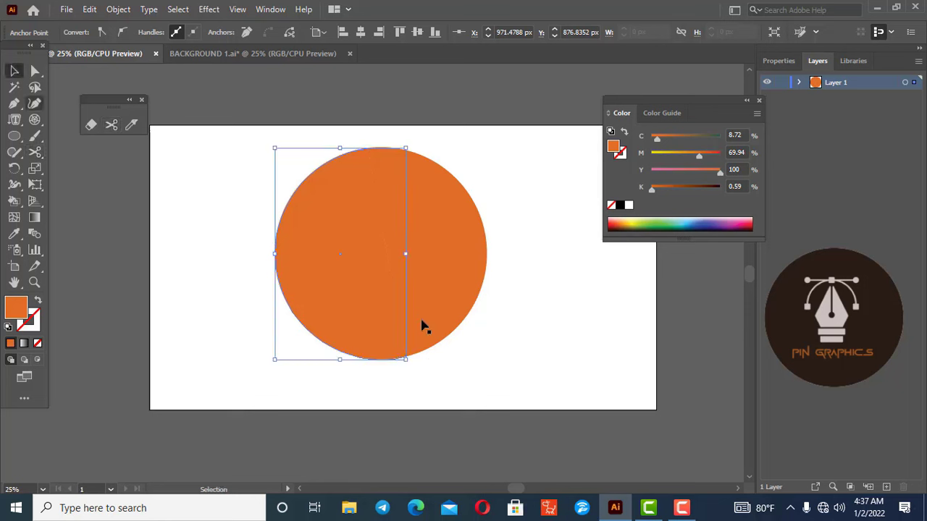
{"action": "left_click_drag", "start_coordinate": [312, 310], "coordinate": [300, 271]}
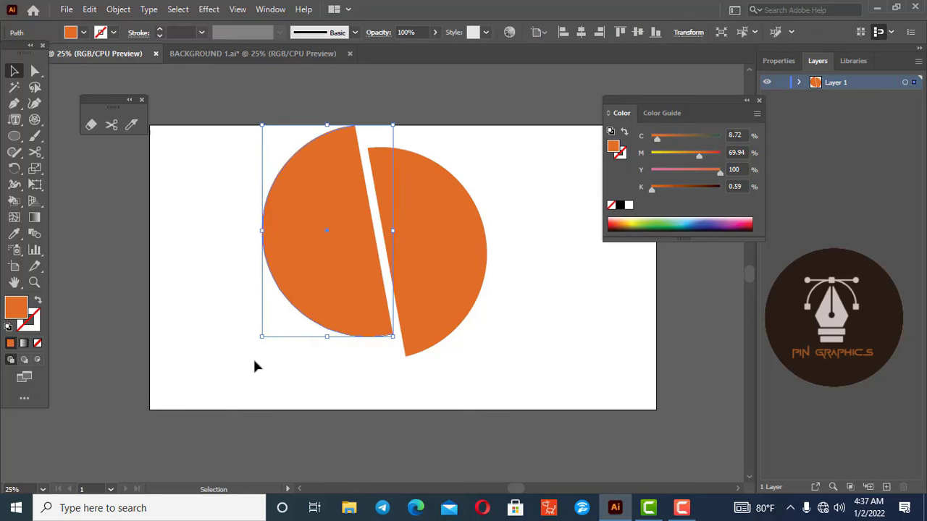
{"action": "key", "text": "a"}
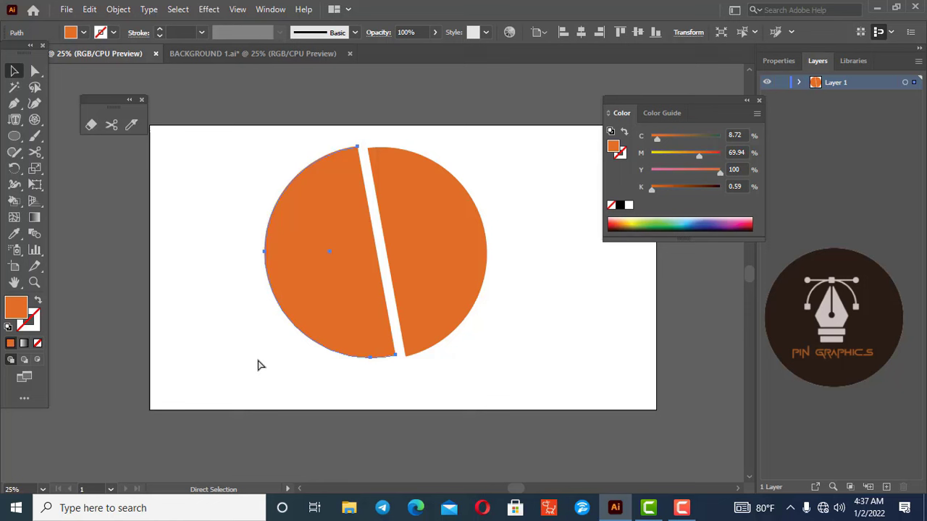
{"action": "key", "text": "ctrl+z"}
{"action": "key", "text": "v"}
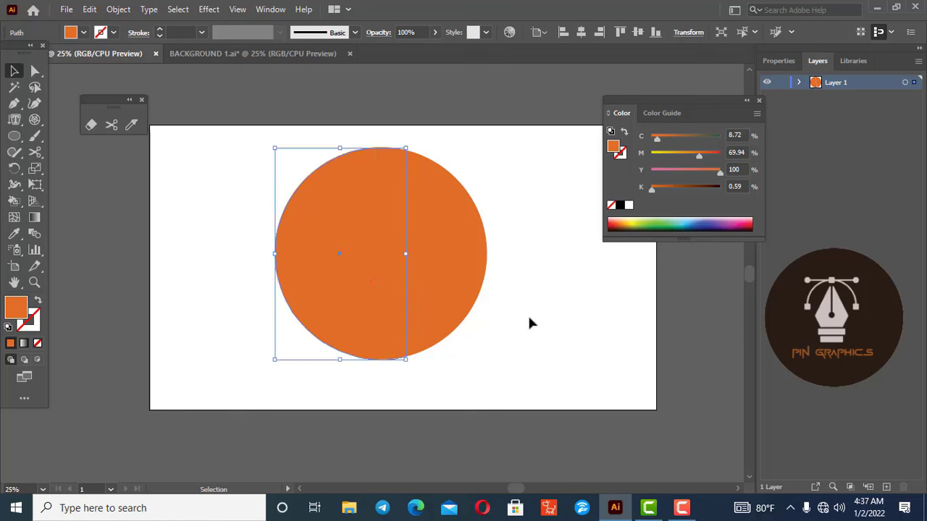
{"action": "left_click", "coordinate": [507, 336]}
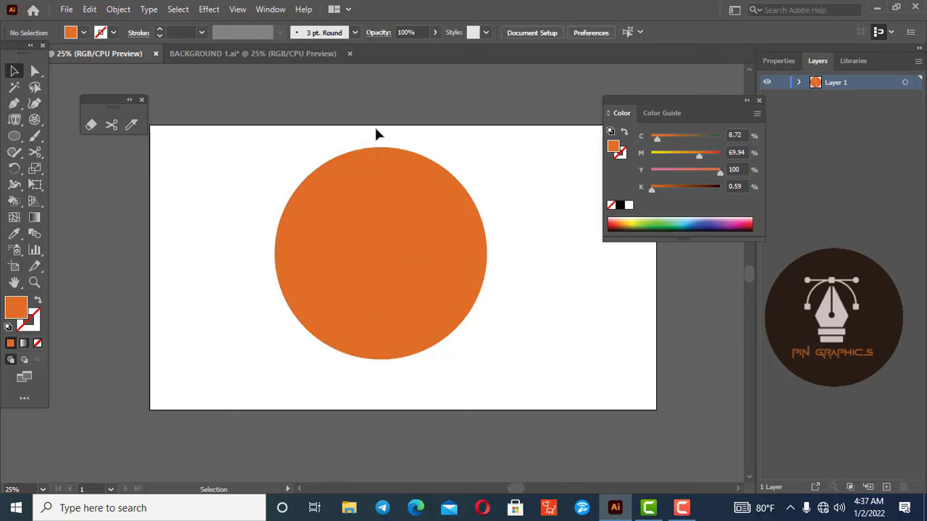
Select the orange circle and slice it with a wavy Knife cut from top to bottom.
{"action": "left_click_drag", "start_coordinate": [375, 134], "coordinate": [501, 183]}
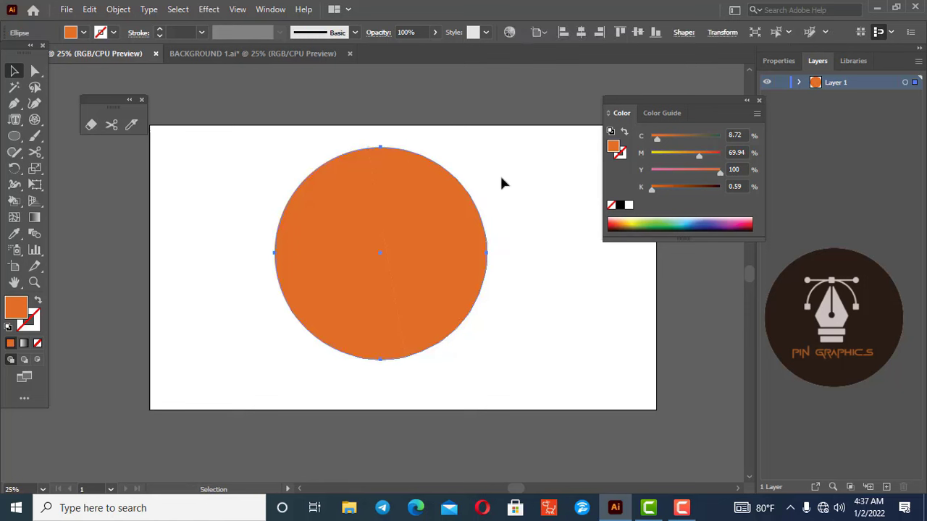
{"action": "left_click", "coordinate": [501, 184]}
{"action": "key", "text": "ctrl+a"}
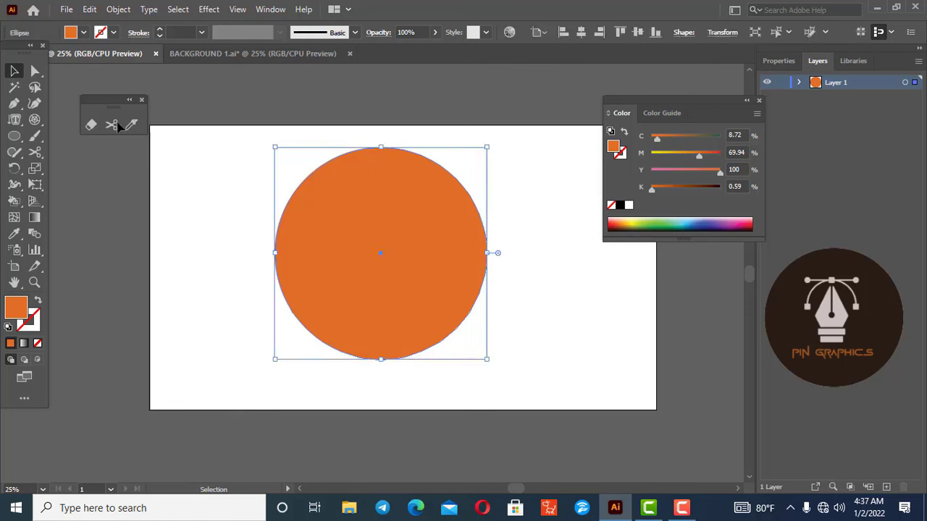
{"action": "left_click", "coordinate": [131, 126]}
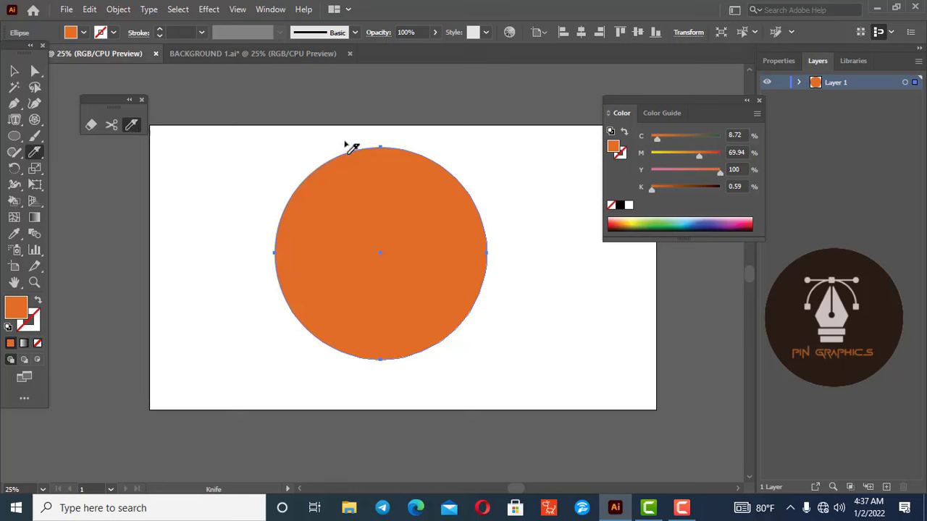
{"action": "left_click_drag", "start_coordinate": [345, 142], "coordinate": [394, 268]}
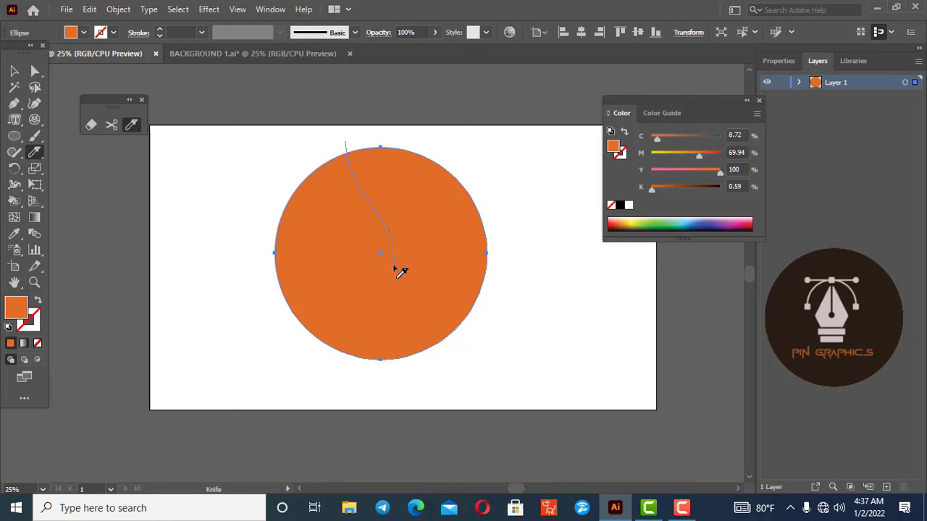
{"action": "left_click_drag", "start_coordinate": [394, 268], "coordinate": [419, 369]}
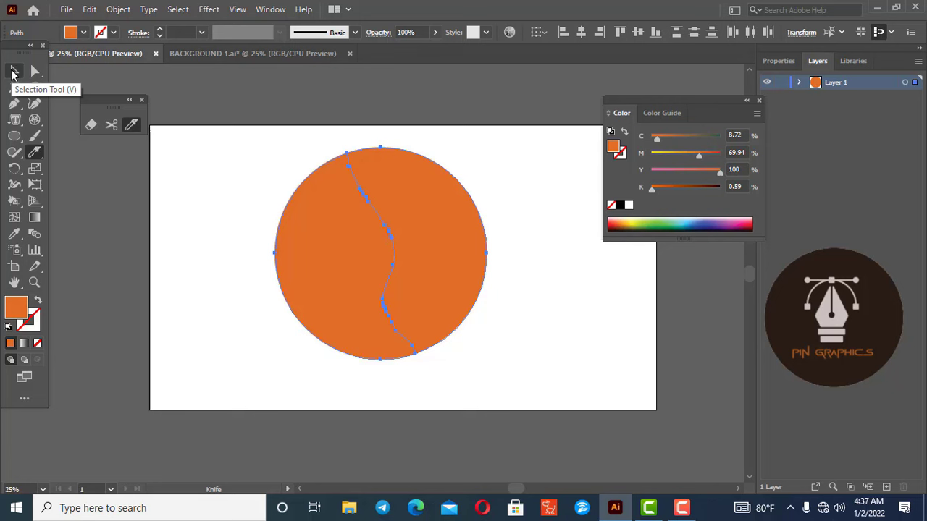
Pull the two cut pieces apart to open a white gap, then select and delete both.
{"action": "left_click", "coordinate": [13, 71]}
{"action": "left_click", "coordinate": [152, 180]}
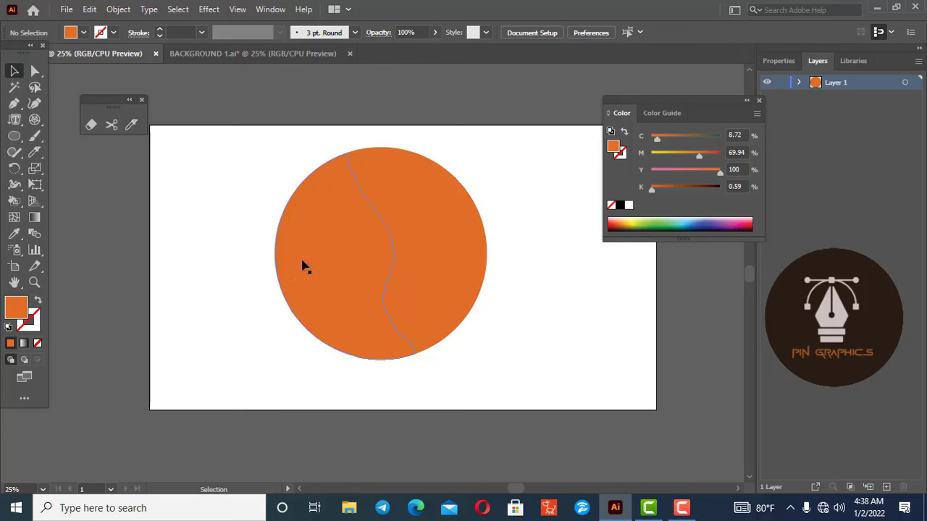
{"action": "left_click_drag", "start_coordinate": [302, 265], "coordinate": [272, 265]}
{"action": "left_click_drag", "start_coordinate": [445, 235], "coordinate": [447, 247]}
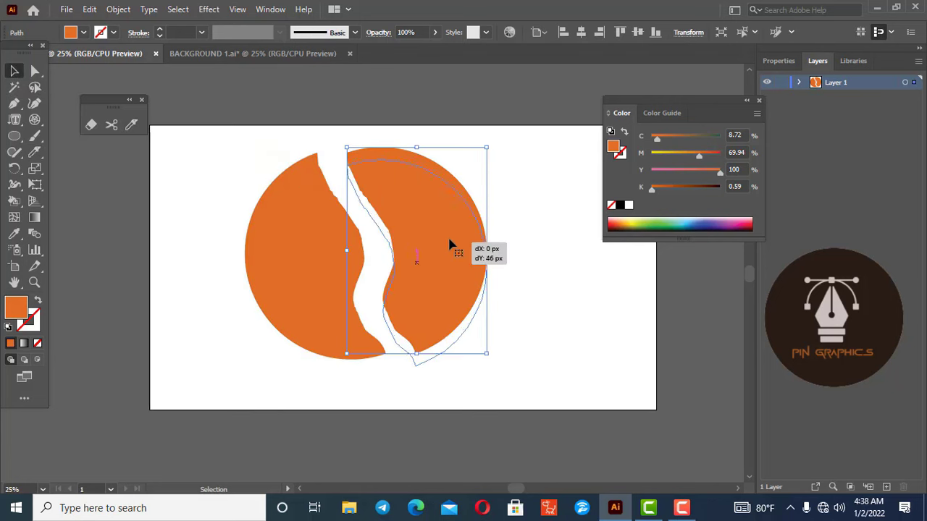
{"action": "left_click", "coordinate": [526, 168]}
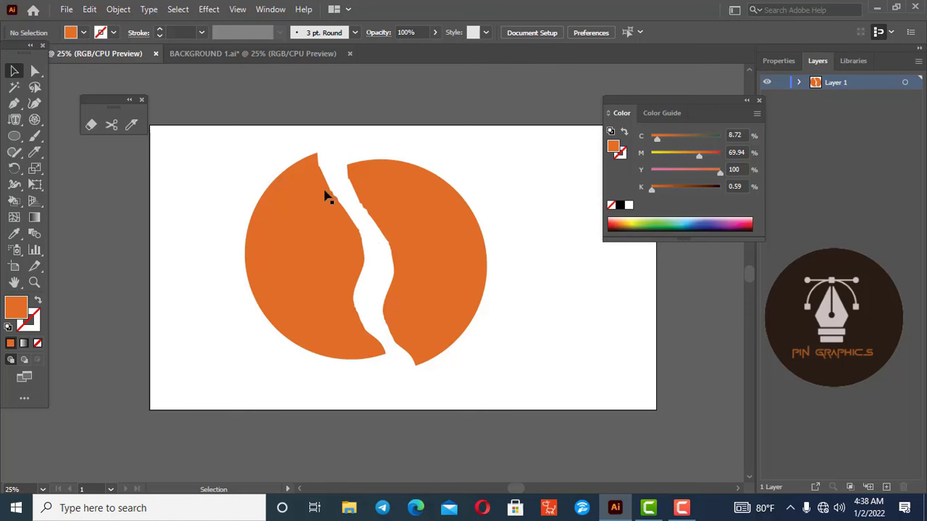
{"action": "left_click_drag", "start_coordinate": [243, 162], "coordinate": [391, 268]}
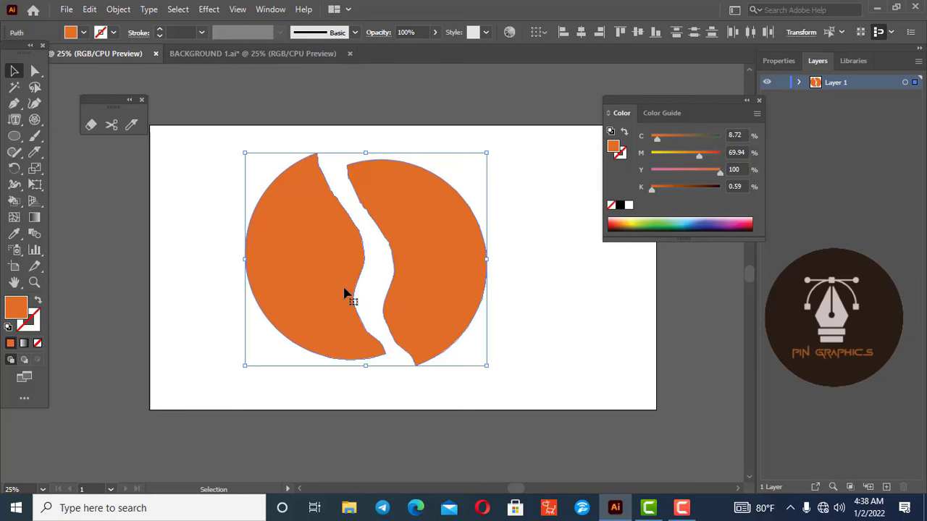
{"action": "key", "text": "Delete"}
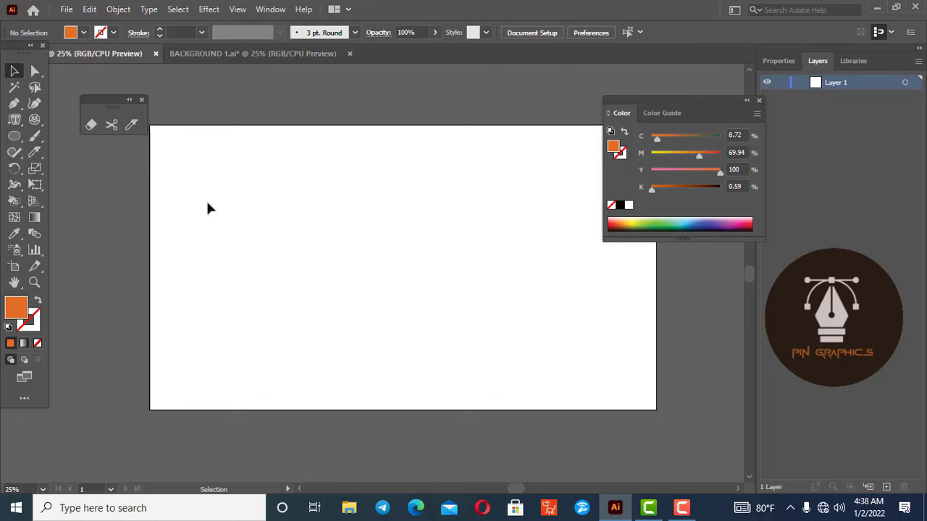
Close the eraser panel and float the Shaper and Pencil tool group as its own panel.
{"action": "left_click", "coordinate": [142, 100]}
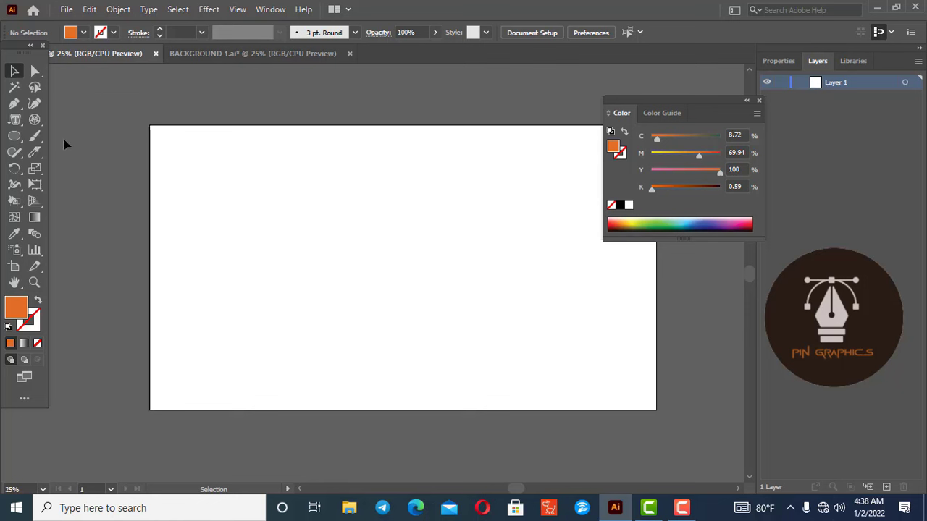
{"action": "left_click", "coordinate": [10, 156]}
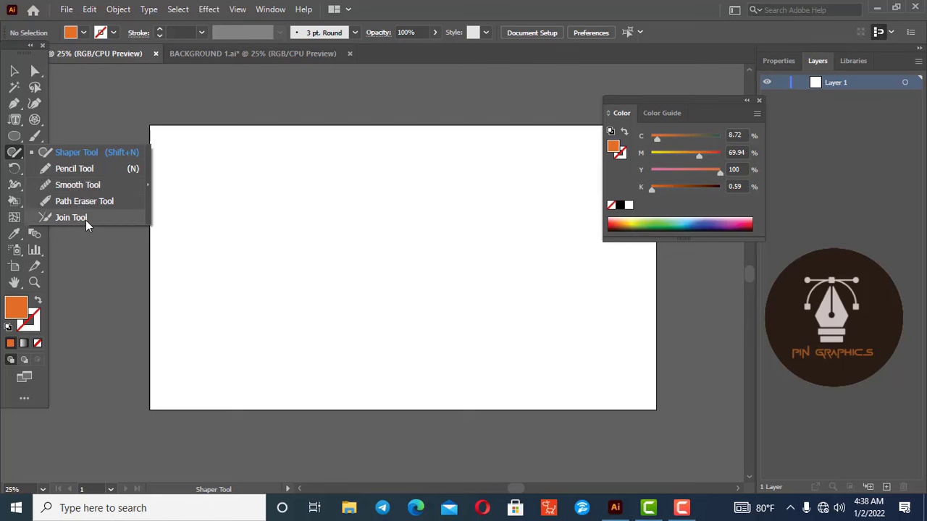
{"action": "left_click", "coordinate": [149, 178]}
{"action": "mouse_move", "coordinate": [84, 162]}
{"action": "left_mouse_down"}
{"action": "mouse_move", "coordinate": [128, 86]}
{"action": "mouse_move", "coordinate": [119, 85]}
{"action": "left_mouse_up"}
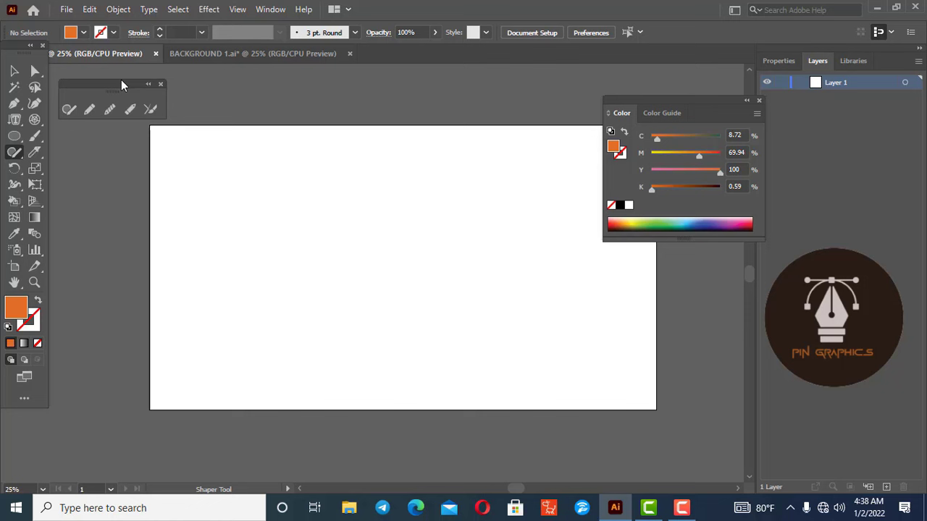
Set an orange 1 pt stroke with no fill, discarding two test pen anchors.
{"action": "left_click", "coordinate": [14, 103]}
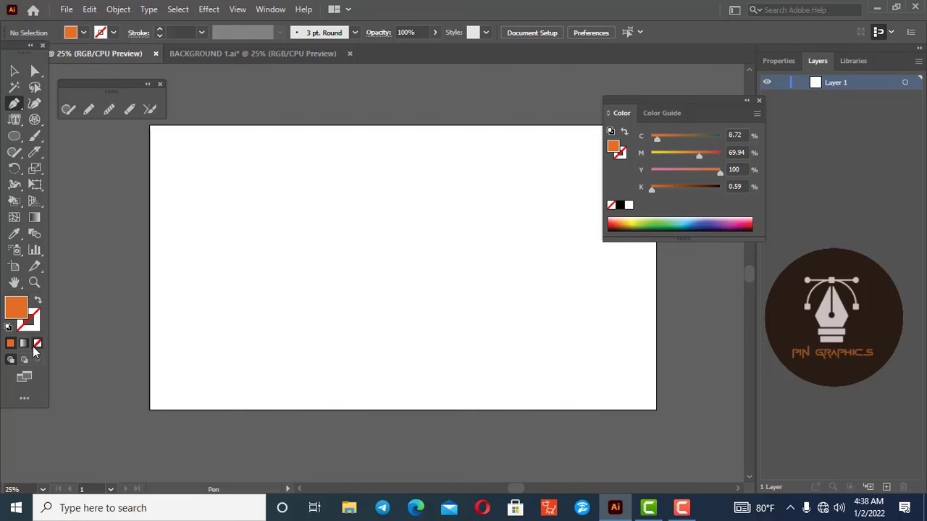
{"action": "key", "text": "shift+x"}
{"action": "key", "text": "x"}
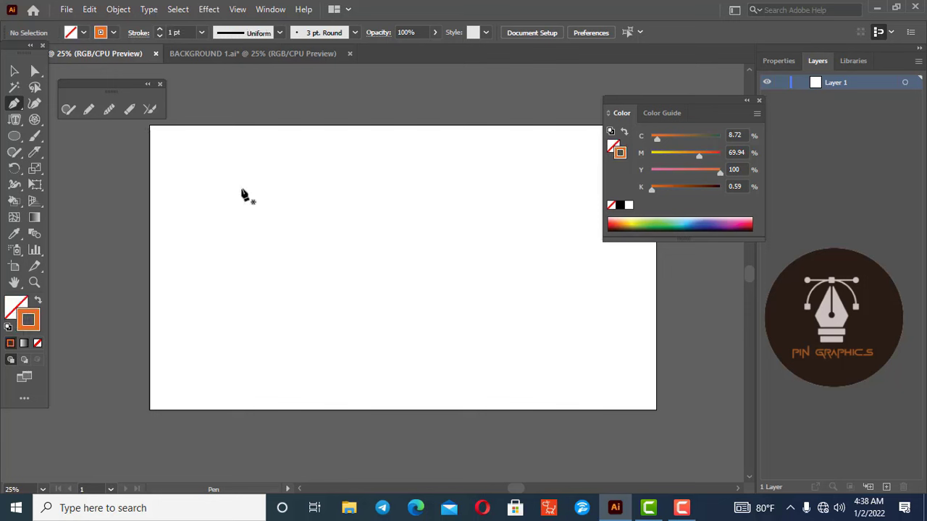
{"action": "left_click_drag", "start_coordinate": [242, 186], "coordinate": [253, 272]}
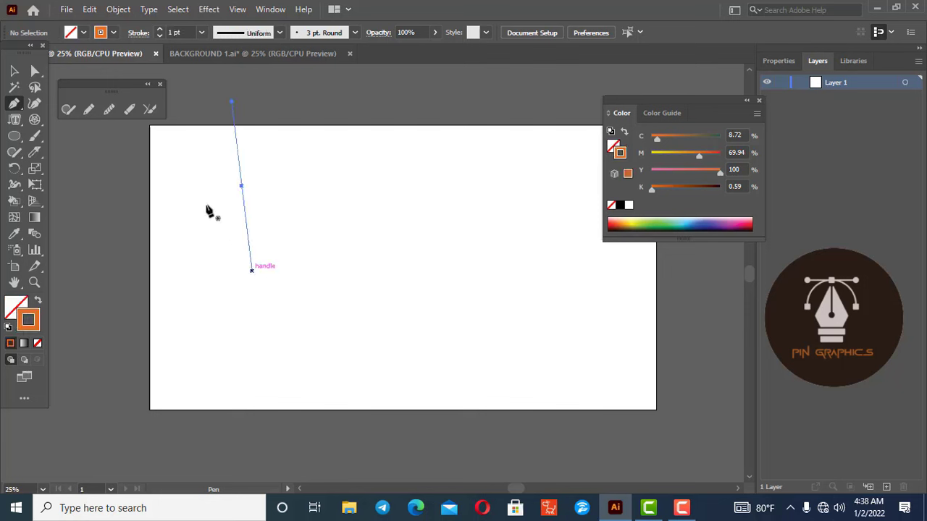
{"action": "key", "text": "ctrl+z"}
{"action": "mouse_move", "coordinate": [222, 196]}
{"action": "left_mouse_down"}
{"action": "mouse_move", "coordinate": [230, 304]}
{"action": "mouse_move", "coordinate": [239, 304]}
{"action": "left_mouse_up"}
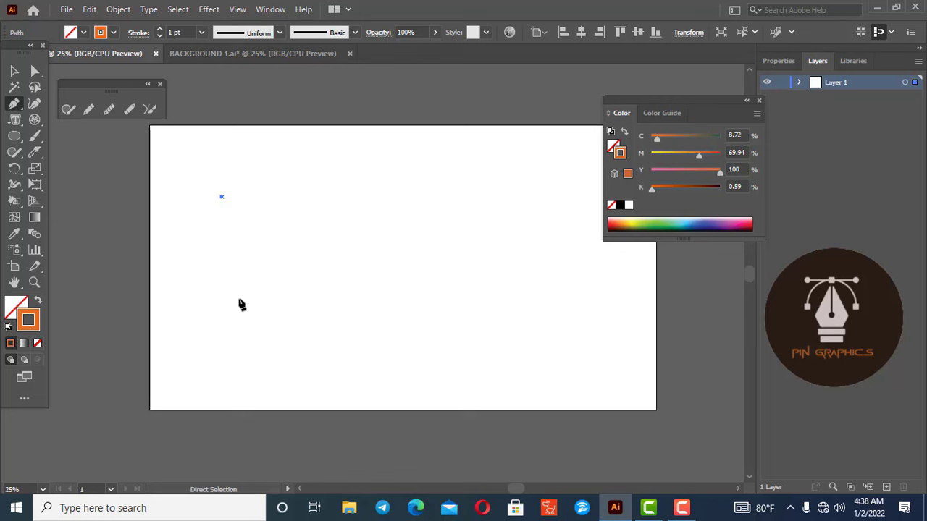
{"action": "key", "text": "ctrl+z"}
{"action": "left_click", "coordinate": [89, 108]}
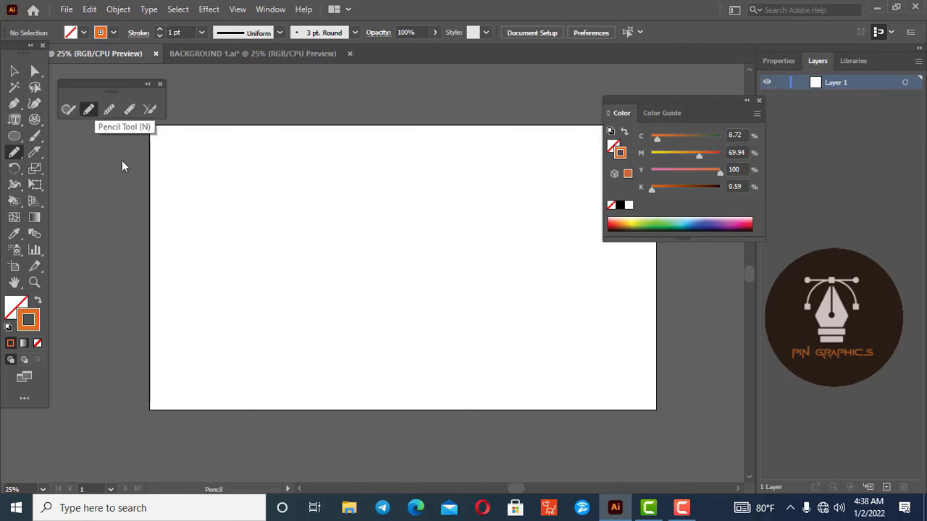
{"action": "mouse_move", "coordinate": [233, 180]}
{"action": "left_mouse_down"}
{"action": "mouse_move", "coordinate": [240, 275]}
{"action": "mouse_move", "coordinate": [337, 282]}
{"action": "mouse_move", "coordinate": [358, 222]}
{"action": "mouse_move", "coordinate": [355, 184]}
{"action": "mouse_move", "coordinate": [233, 181]}
{"action": "left_mouse_up"}
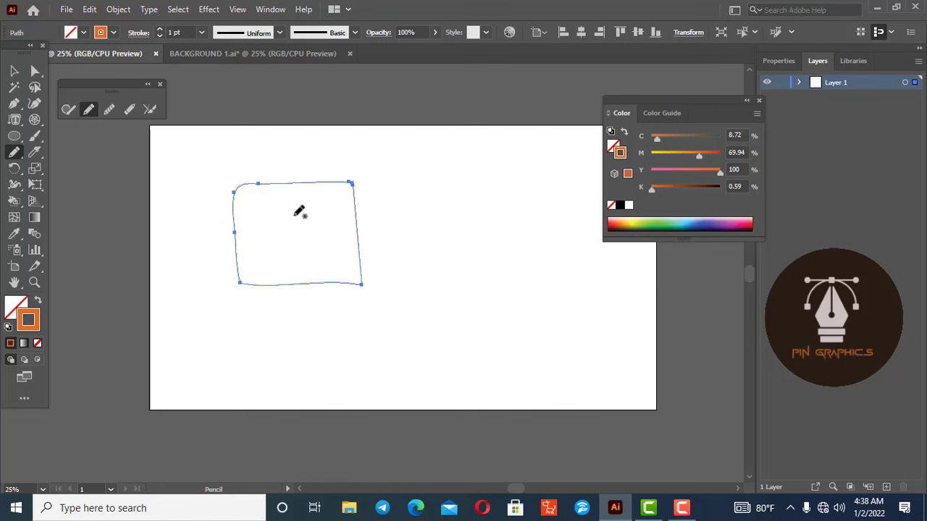
{"action": "key", "text": "Delete"}
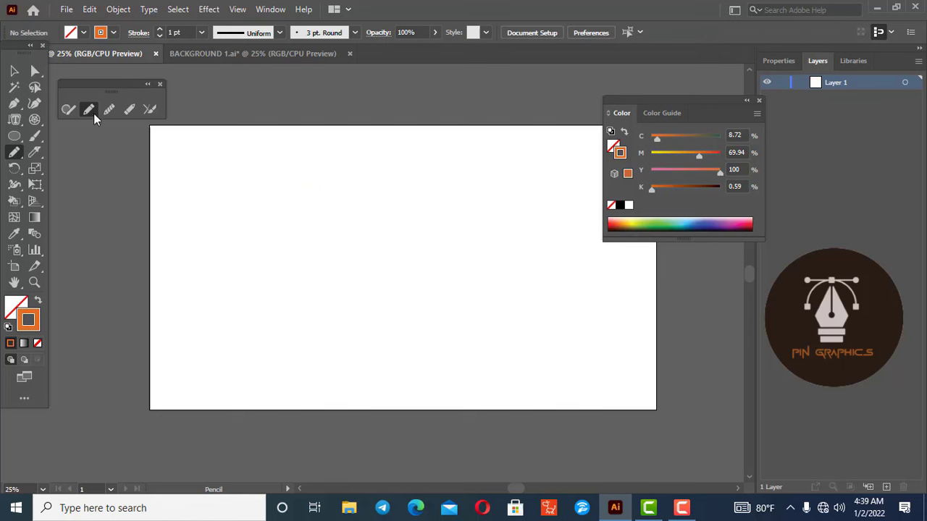
{"action": "mouse_move", "coordinate": [280, 185]}
{"action": "left_mouse_down"}
{"action": "mouse_move", "coordinate": [343, 203]}
{"action": "mouse_move", "coordinate": [281, 185]}
{"action": "left_mouse_up"}
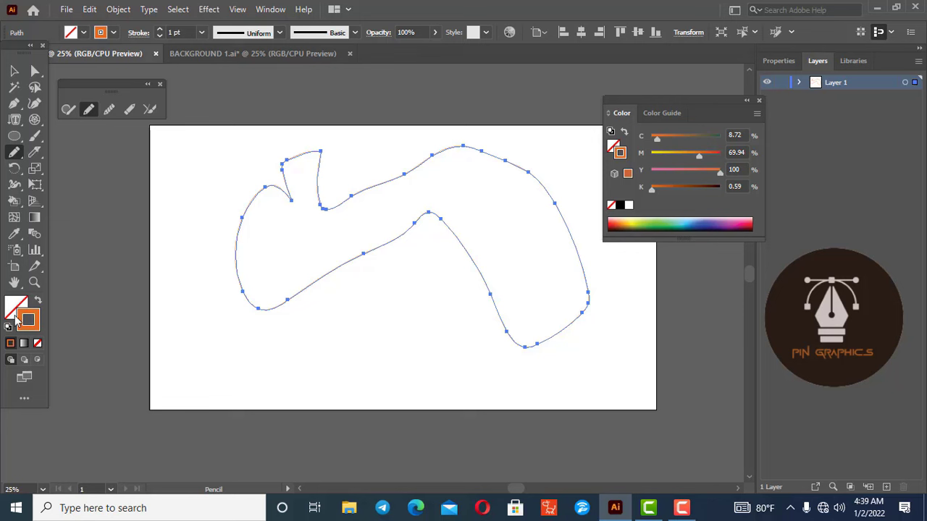
{"action": "left_click", "coordinate": [10, 343]}
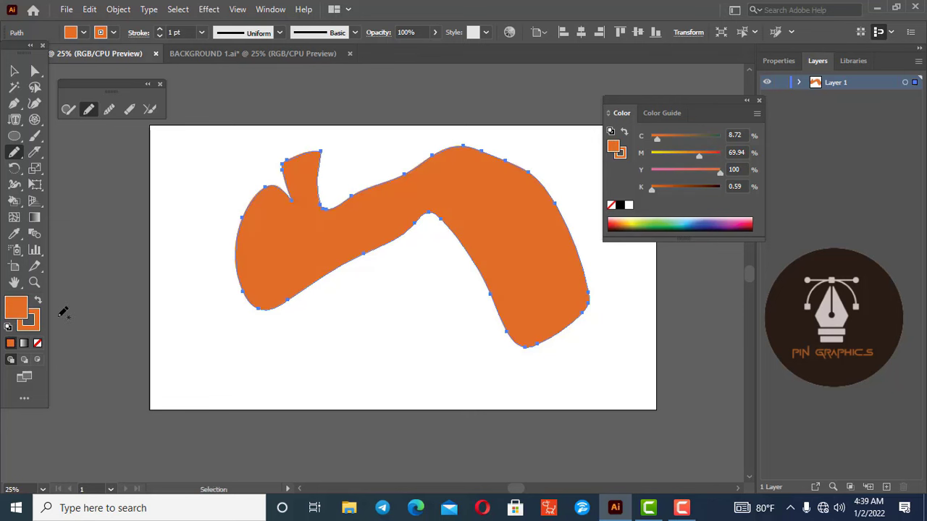
{"action": "key", "text": "slash"}
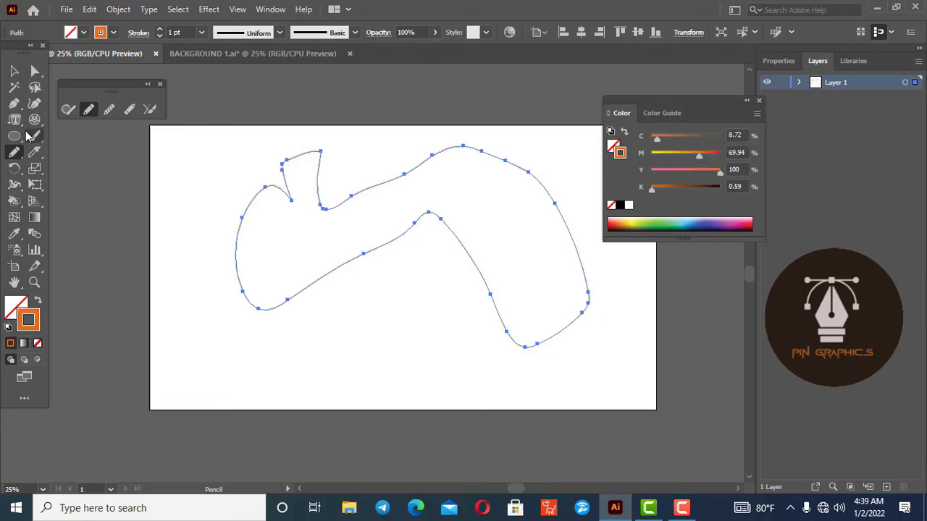
{"action": "left_click", "coordinate": [14, 70]}
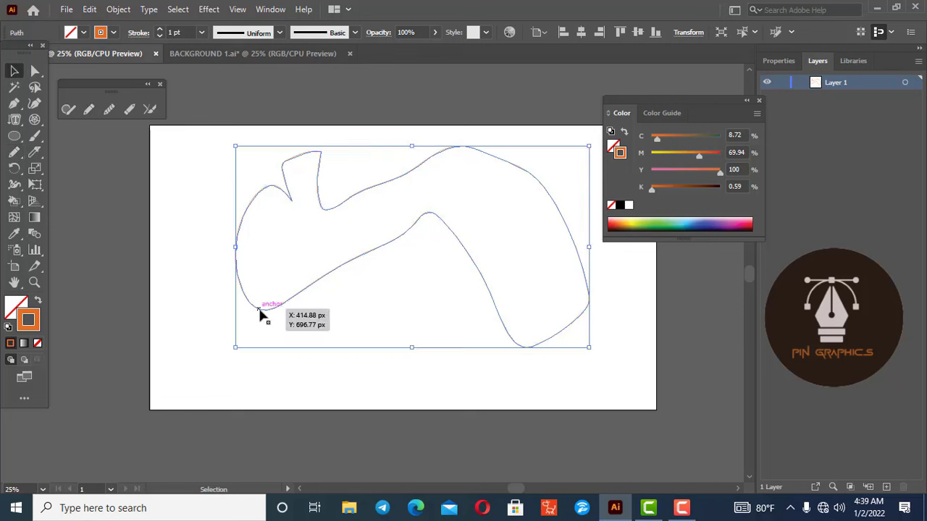
{"action": "key", "text": "Delete"}
{"action": "left_click", "coordinate": [94, 113]}
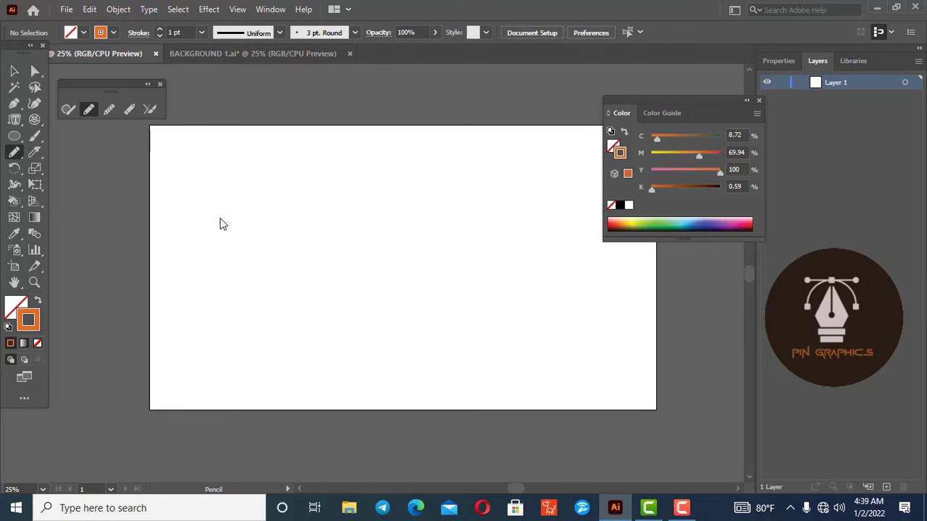
{"action": "mouse_move", "coordinate": [154, 309]}
{"action": "left_mouse_down"}
{"action": "mouse_move", "coordinate": [578, 258]}
{"action": "mouse_move", "coordinate": [667, 305]}
{"action": "left_mouse_up"}
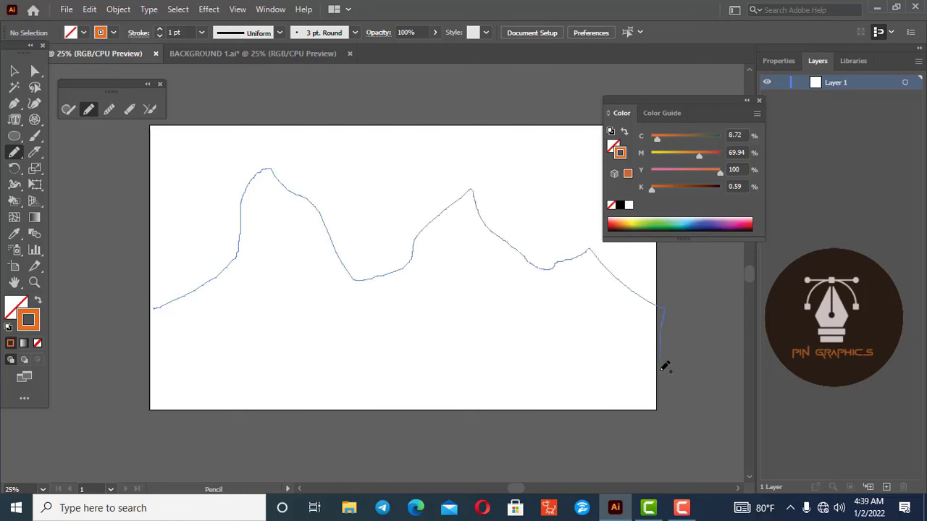
{"action": "mouse_move", "coordinate": [665, 366]}
{"action": "left_mouse_down"}
{"action": "mouse_move", "coordinate": [463, 430]}
{"action": "mouse_move", "coordinate": [151, 404]}
{"action": "mouse_move", "coordinate": [161, 304]}
{"action": "left_mouse_up"}
{"action": "left_click", "coordinate": [14, 305]}
{"action": "left_click", "coordinate": [10, 343]}
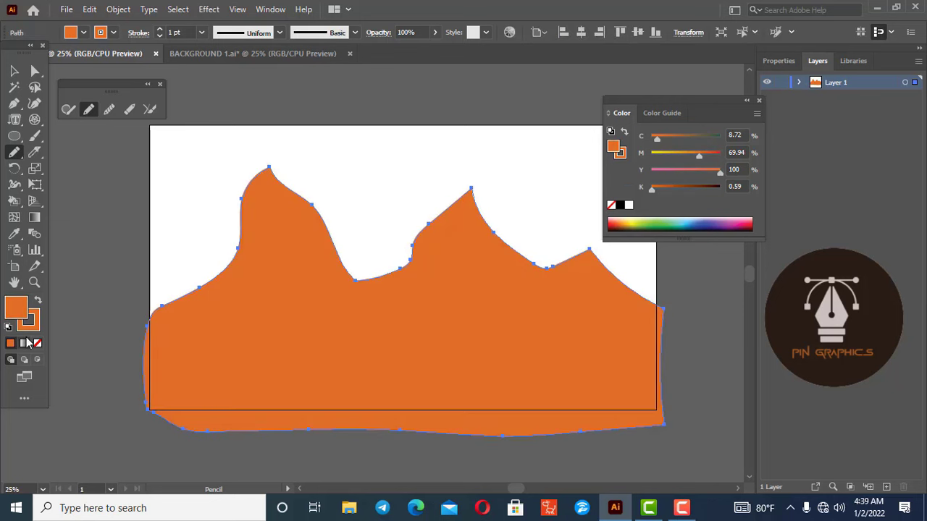
{"action": "left_click", "coordinate": [38, 344]}
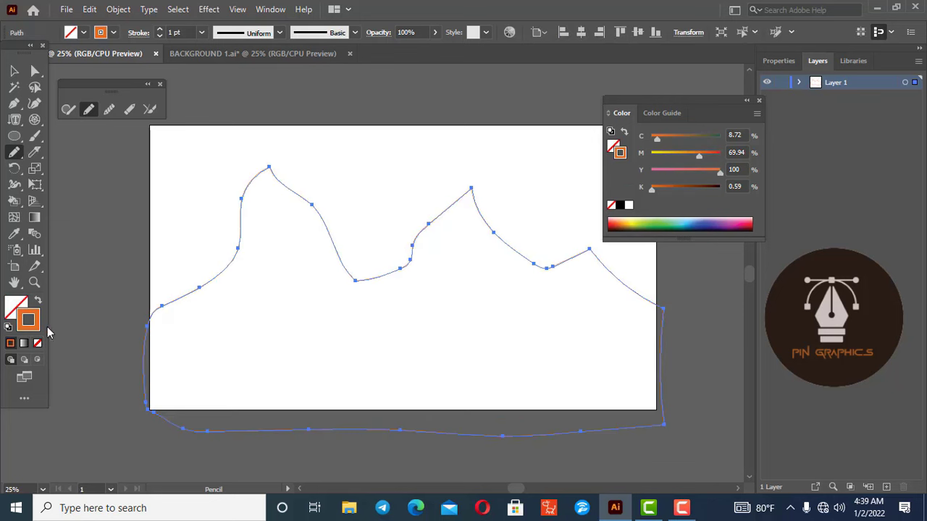
{"action": "left_click", "coordinate": [14, 70]}
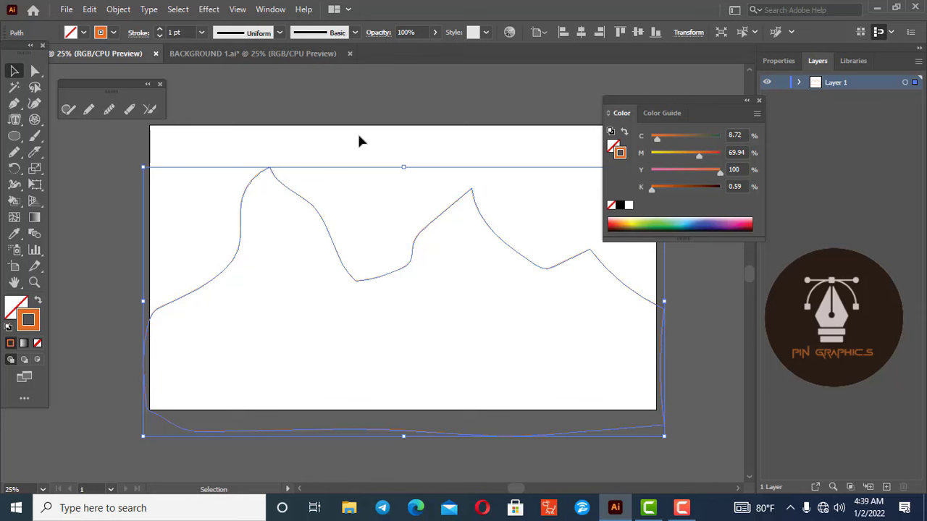
{"action": "left_click", "coordinate": [232, 228]}
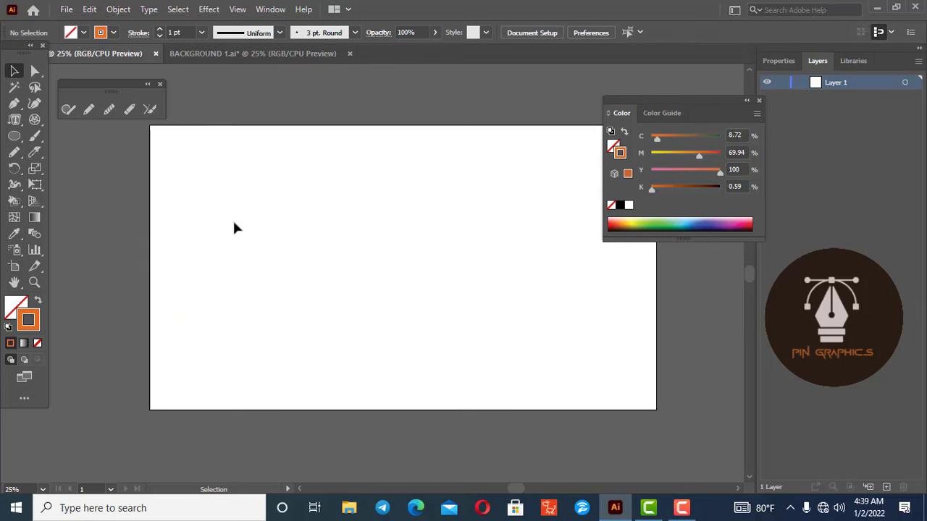
Sketch a rough square with the Shaper tool so it becomes a clean rectangle.
{"action": "left_click", "coordinate": [90, 111]}
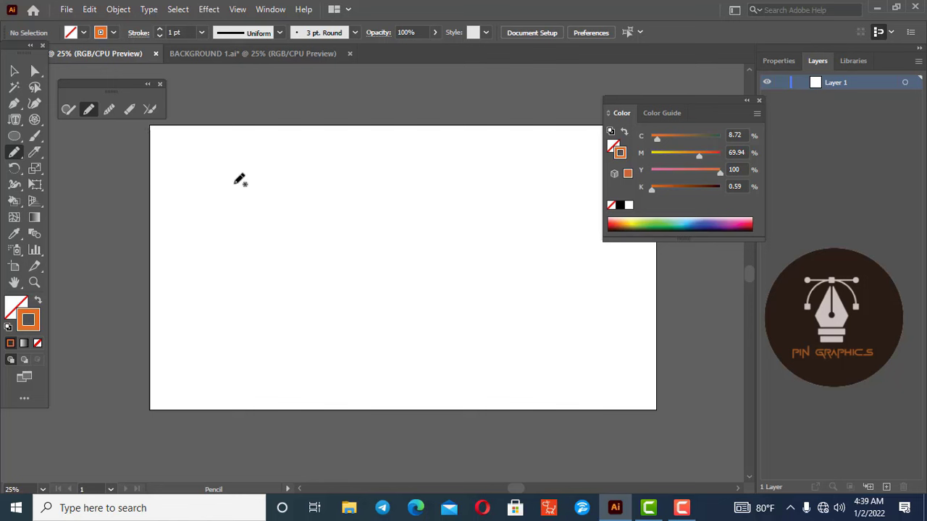
{"action": "left_click", "coordinate": [71, 109]}
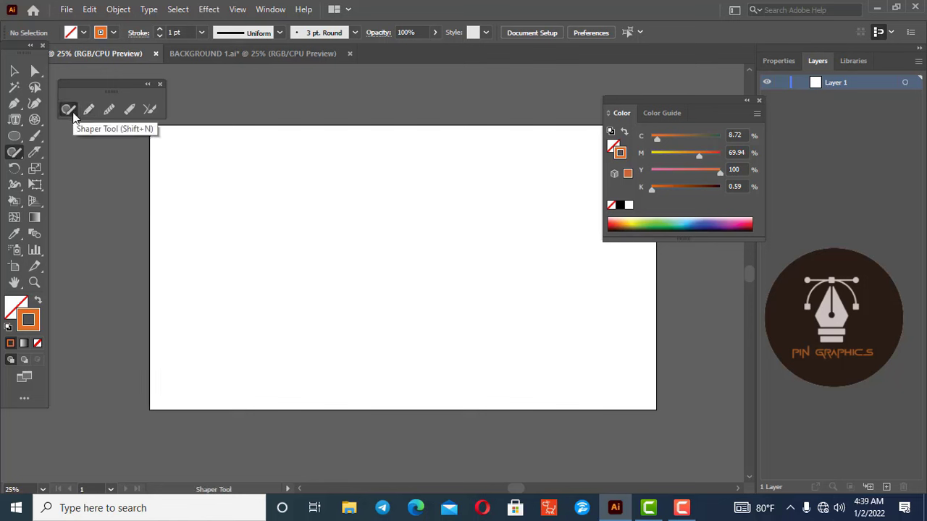
{"action": "left_click_drag", "start_coordinate": [255, 194], "coordinate": [255, 227]}
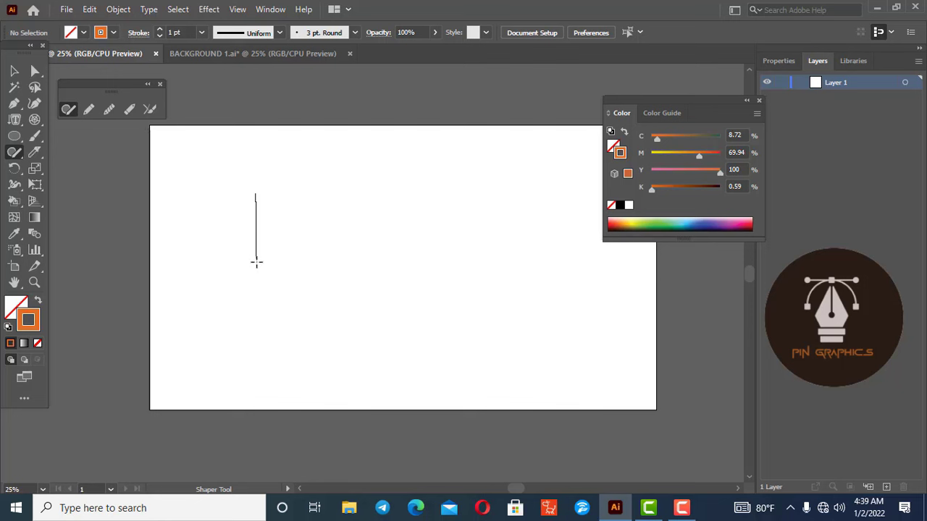
{"action": "left_click_drag", "start_coordinate": [268, 281], "coordinate": [335, 282]}
{"action": "left_click_drag", "start_coordinate": [351, 184], "coordinate": [283, 179]}
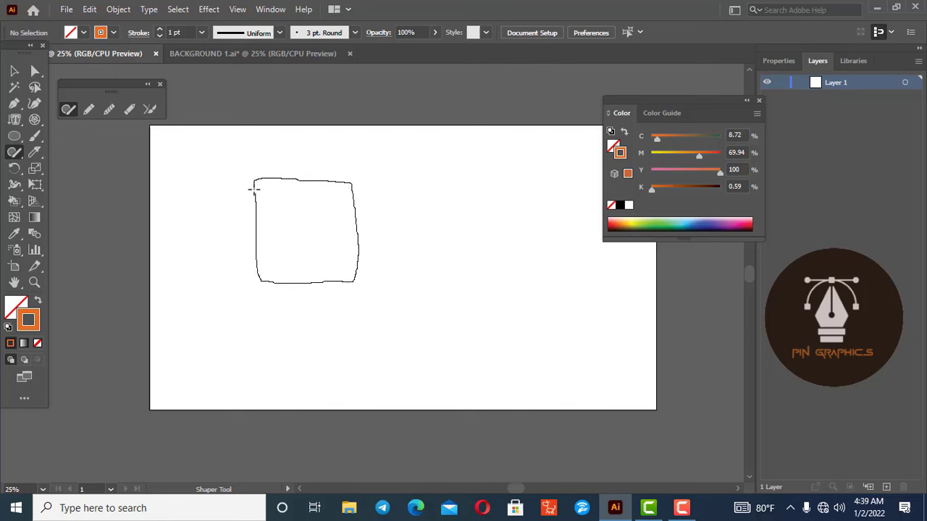
{"action": "left_click_drag", "start_coordinate": [255, 210], "coordinate": [253, 227]}
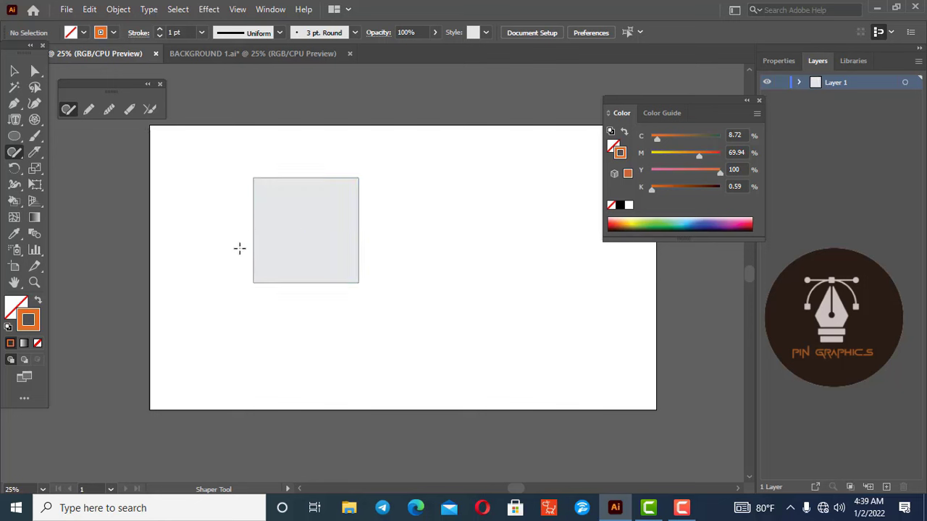
{"action": "left_click", "coordinate": [331, 227]}
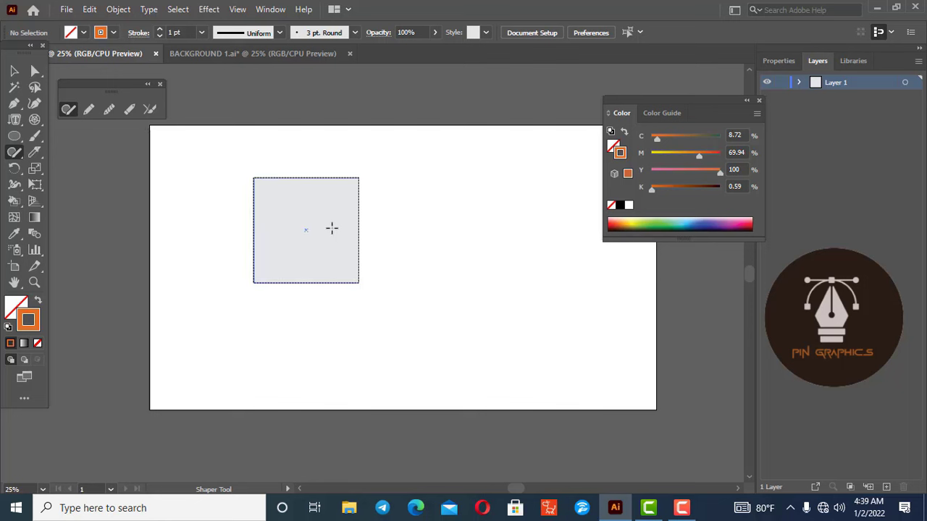
{"action": "left_click", "coordinate": [452, 241]}
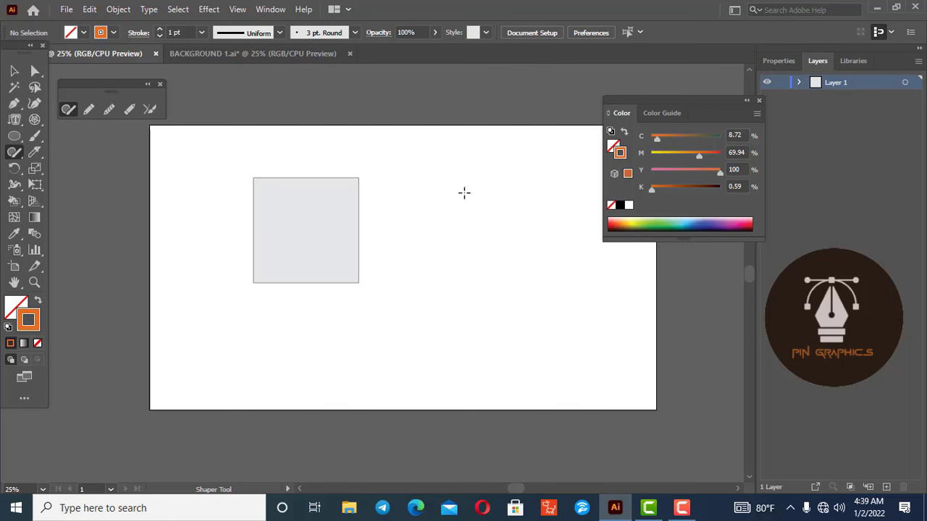
Sketch a triangle and a circle, then marquee-select all three shapes.
{"action": "left_click_drag", "start_coordinate": [463, 194], "coordinate": [435, 269]}
{"action": "left_click_drag", "start_coordinate": [507, 256], "coordinate": [462, 194]}
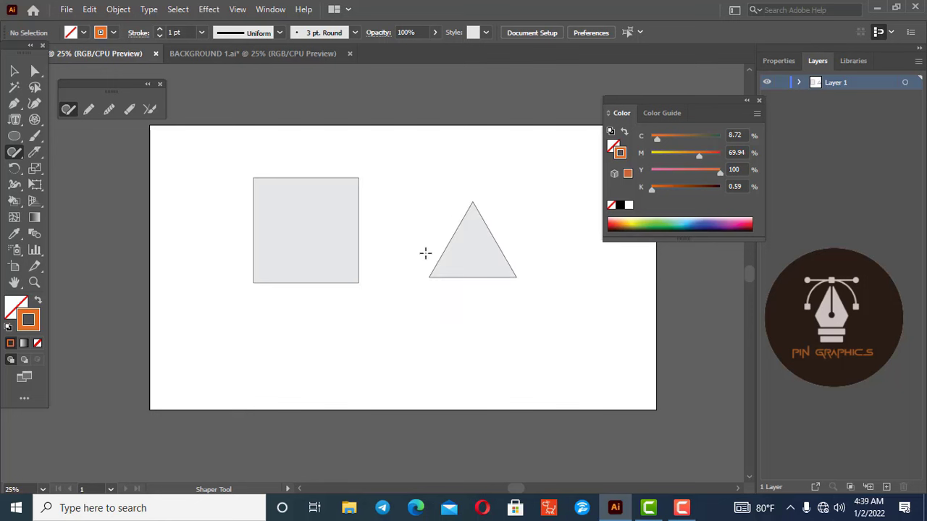
{"action": "mouse_move", "coordinate": [337, 307]}
{"action": "left_mouse_down"}
{"action": "mouse_move", "coordinate": [364, 347]}
{"action": "mouse_move", "coordinate": [418, 338]}
{"action": "mouse_move", "coordinate": [413, 286]}
{"action": "mouse_move", "coordinate": [376, 274]}
{"action": "mouse_move", "coordinate": [338, 286]}
{"action": "mouse_move", "coordinate": [331, 325]}
{"action": "left_mouse_up"}
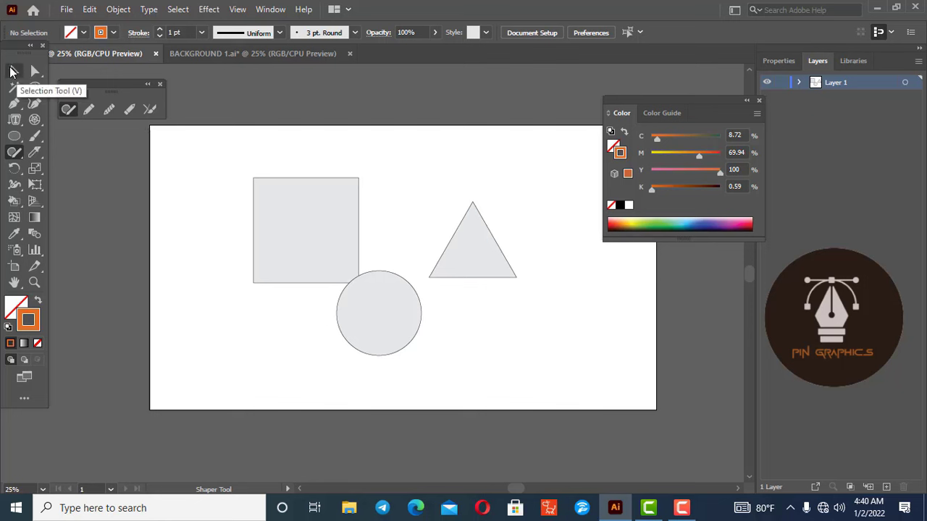
{"action": "left_click", "coordinate": [16, 71]}
{"action": "mouse_move", "coordinate": [219, 169]}
{"action": "left_mouse_down"}
{"action": "mouse_move", "coordinate": [532, 393]}
{"action": "mouse_move", "coordinate": [535, 387]}
{"action": "left_mouse_up"}
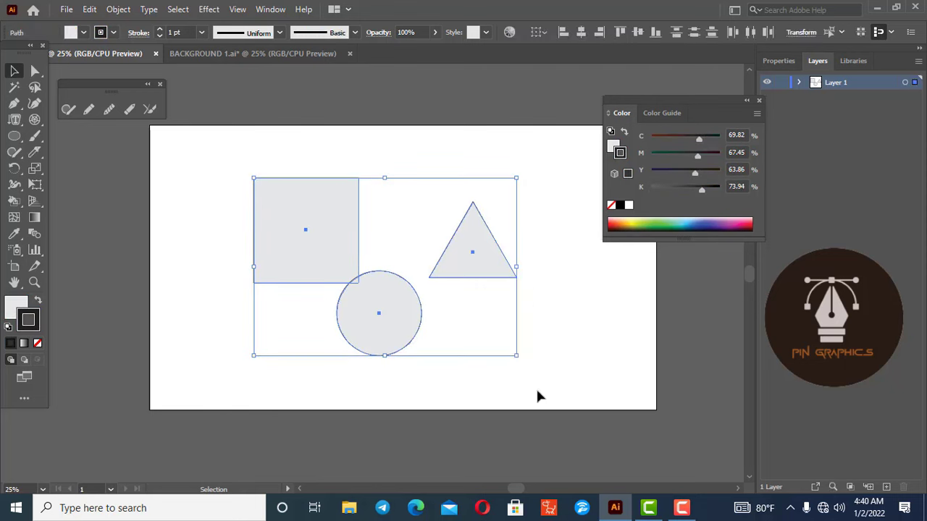
Delete the three shapes and draw a long freehand pencil line across the artboard.
{"action": "key", "text": "Delete"}
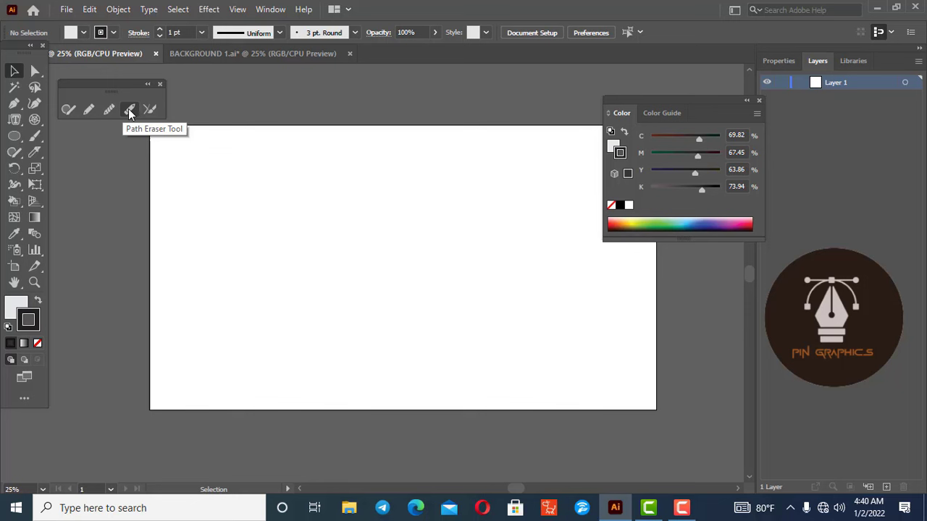
{"action": "left_click", "coordinate": [83, 109]}
{"action": "mouse_move", "coordinate": [233, 217]}
{"action": "left_mouse_down"}
{"action": "mouse_move", "coordinate": [329, 222]}
{"action": "mouse_move", "coordinate": [612, 288]}
{"action": "mouse_move", "coordinate": [630, 333]}
{"action": "left_mouse_up"}
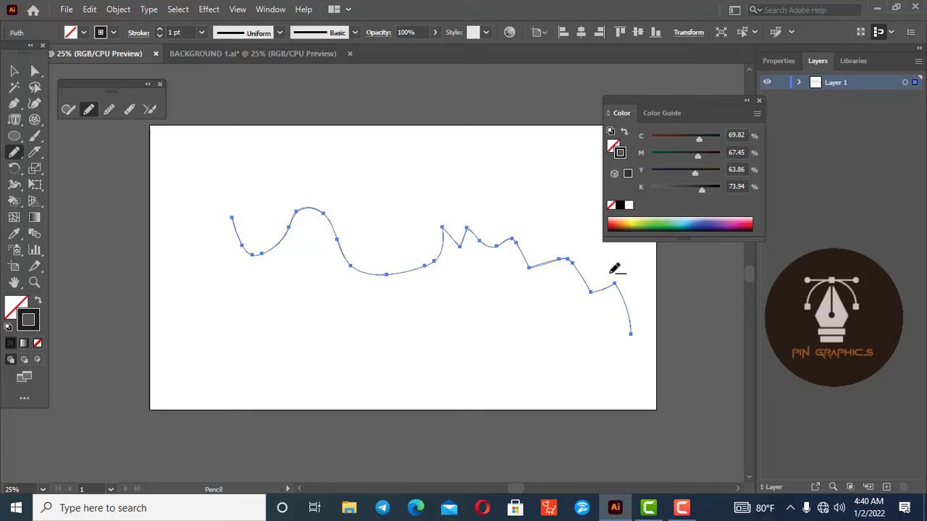
Deselect the wavy line with the Selection tool, then select it again.
{"action": "scroll", "coordinate": [615, 265], "scroll_direction": "up", "scroll_amount": 1}
{"action": "scroll", "coordinate": [469, 242], "scroll_direction": "up", "scroll_amount": 1}
{"action": "key", "text": "v"}
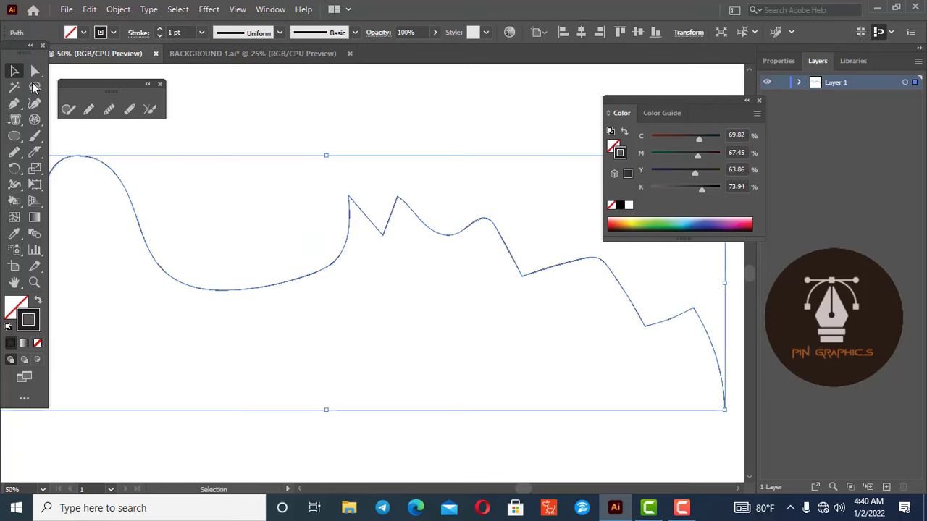
{"action": "left_click", "coordinate": [282, 197]}
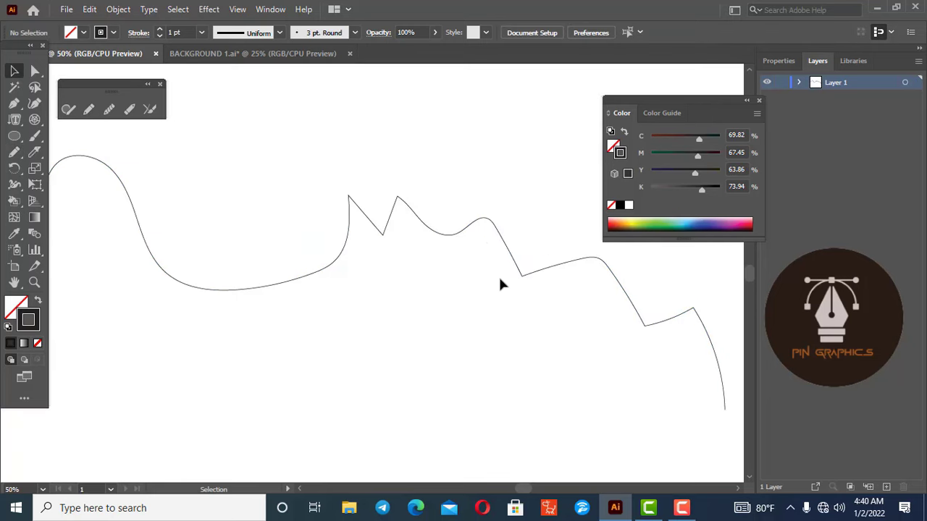
{"action": "left_click", "coordinate": [461, 232]}
Smooth the slope beside the middle bump and the sharp lower corner of the line.
{"action": "left_click", "coordinate": [109, 109]}
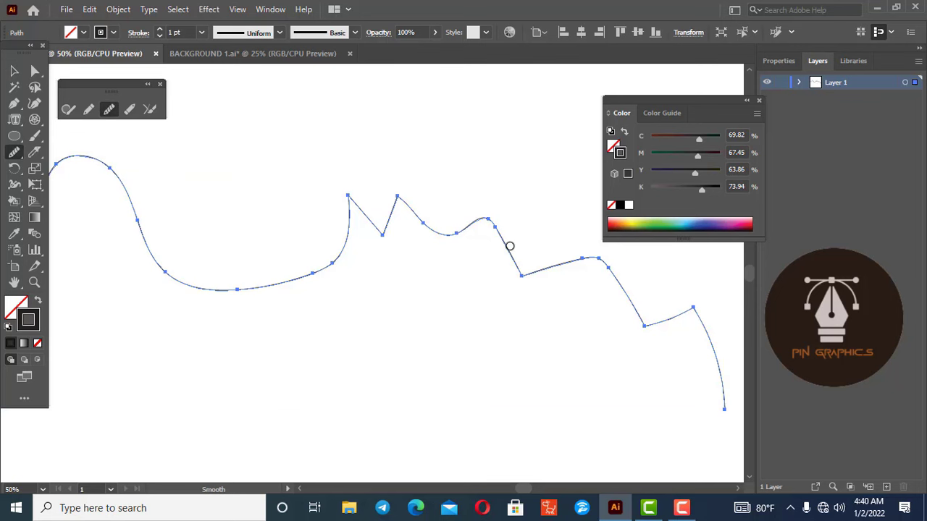
{"action": "mouse_move", "coordinate": [510, 246]}
{"action": "left_mouse_down"}
{"action": "mouse_move", "coordinate": [550, 275]}
{"action": "mouse_move", "coordinate": [577, 262]}
{"action": "left_mouse_up"}
{"action": "left_click_drag", "start_coordinate": [500, 240], "coordinate": [539, 270]}
{"action": "scroll", "coordinate": [544, 271], "scroll_direction": "up", "scroll_amount": 2}
{"action": "scroll", "coordinate": [517, 282], "scroll_direction": "up", "scroll_amount": 2}
{"action": "scroll", "coordinate": [438, 293], "scroll_direction": "up", "scroll_amount": 2}
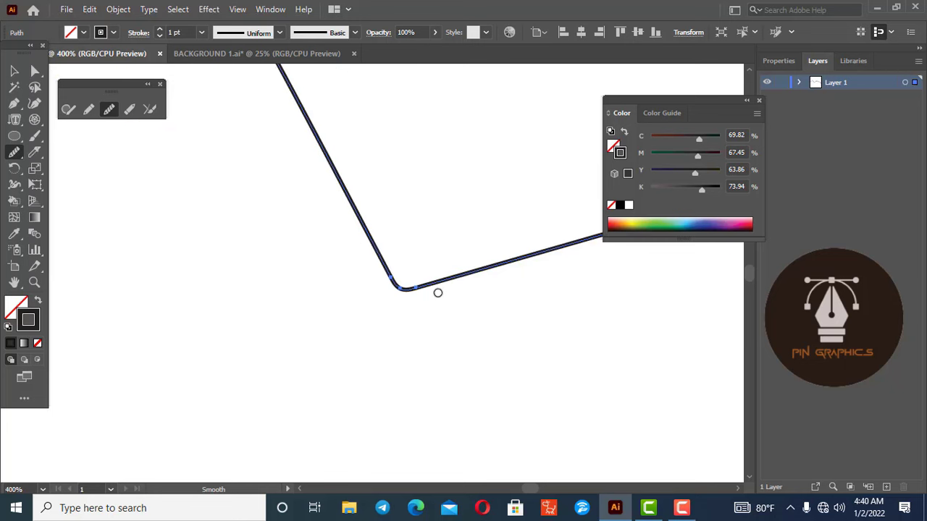
{"action": "left_click_drag", "start_coordinate": [370, 248], "coordinate": [497, 278]}
{"action": "scroll", "coordinate": [451, 279], "scroll_direction": "down", "scroll_amount": 2}
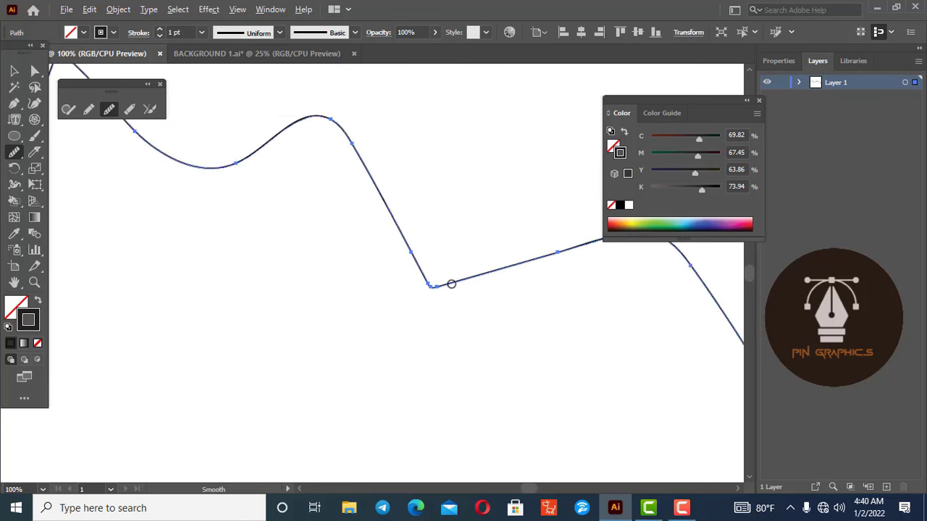
{"action": "scroll", "coordinate": [365, 238], "scroll_direction": "down", "scroll_amount": 2}
{"action": "scroll", "coordinate": [182, 128], "scroll_direction": "up", "scroll_amount": 2}
{"action": "scroll", "coordinate": [199, 111], "scroll_direction": "up", "scroll_amount": 2}
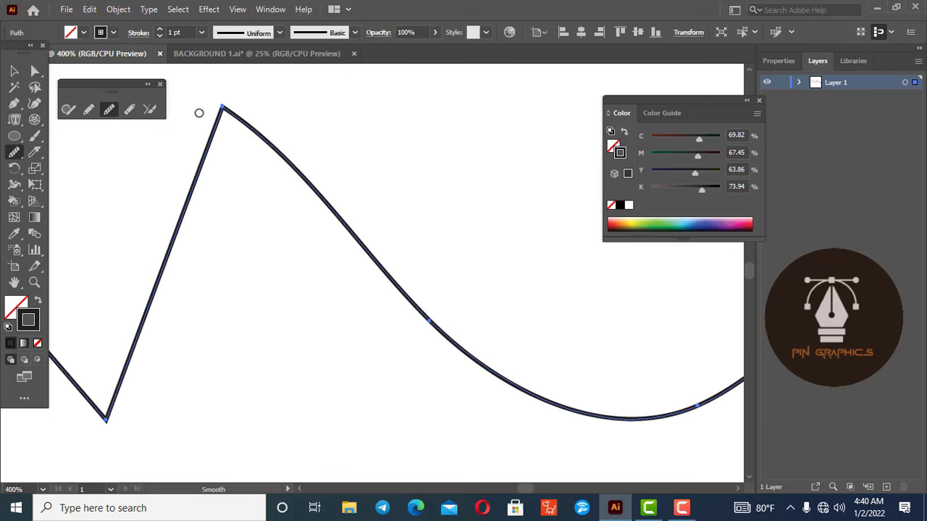
{"action": "scroll", "coordinate": [218, 117], "scroll_direction": "up", "scroll_amount": 2}
Smooth the tall peak, its nearby bump, the slopes beside it and the V's right side.
{"action": "left_click_drag", "start_coordinate": [239, 98], "coordinate": [337, 132]}
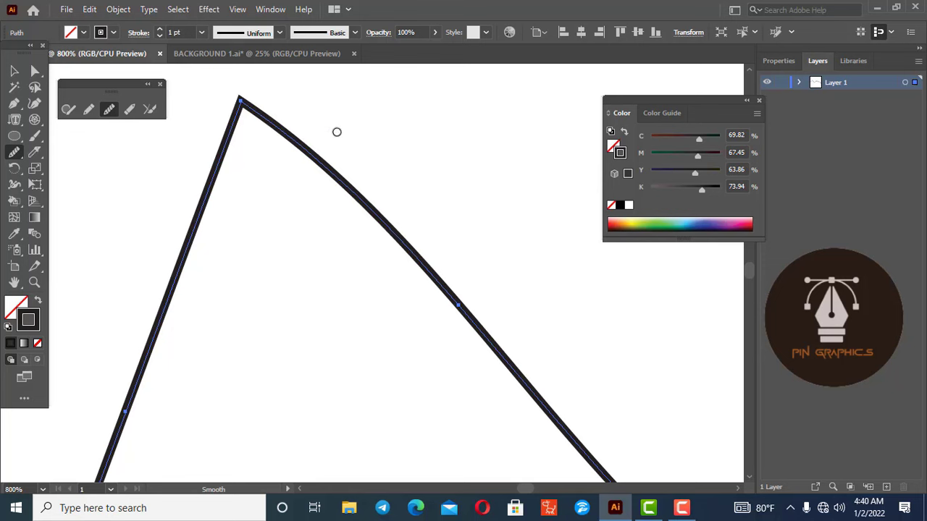
{"action": "left_click_drag", "start_coordinate": [246, 105], "coordinate": [170, 180]}
{"action": "left_click_drag", "start_coordinate": [166, 128], "coordinate": [346, 143]}
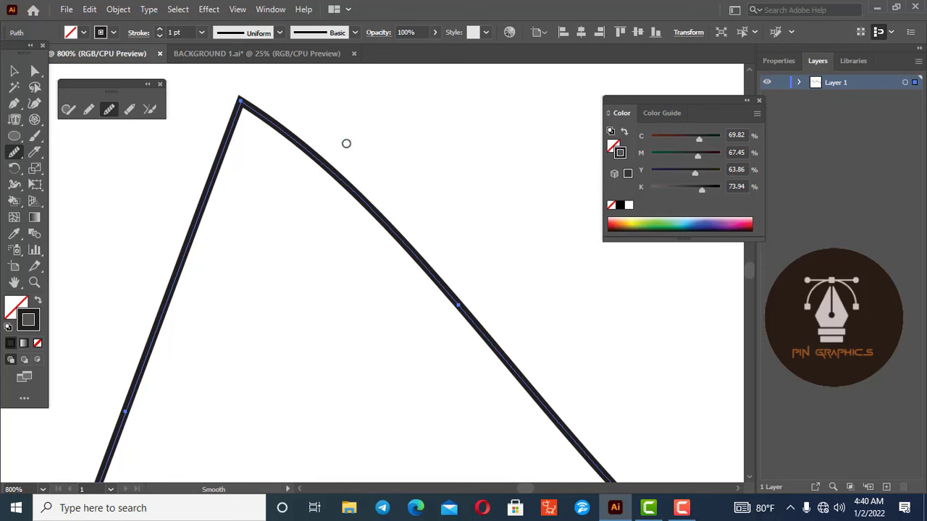
{"action": "mouse_move", "coordinate": [194, 196]}
{"action": "left_mouse_down"}
{"action": "mouse_move", "coordinate": [381, 200]}
{"action": "mouse_move", "coordinate": [399, 229]}
{"action": "left_mouse_up"}
{"action": "scroll", "coordinate": [319, 209], "scroll_direction": "down", "scroll_amount": 4}
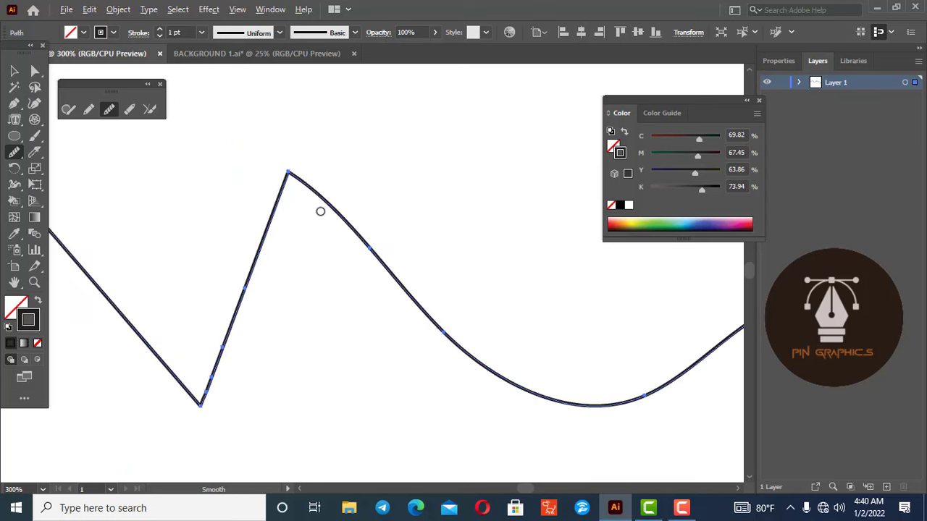
{"action": "scroll", "coordinate": [290, 207], "scroll_direction": "down", "scroll_amount": 1}
{"action": "left_click_drag", "start_coordinate": [275, 203], "coordinate": [397, 244]}
{"action": "left_click_drag", "start_coordinate": [307, 191], "coordinate": [384, 242]}
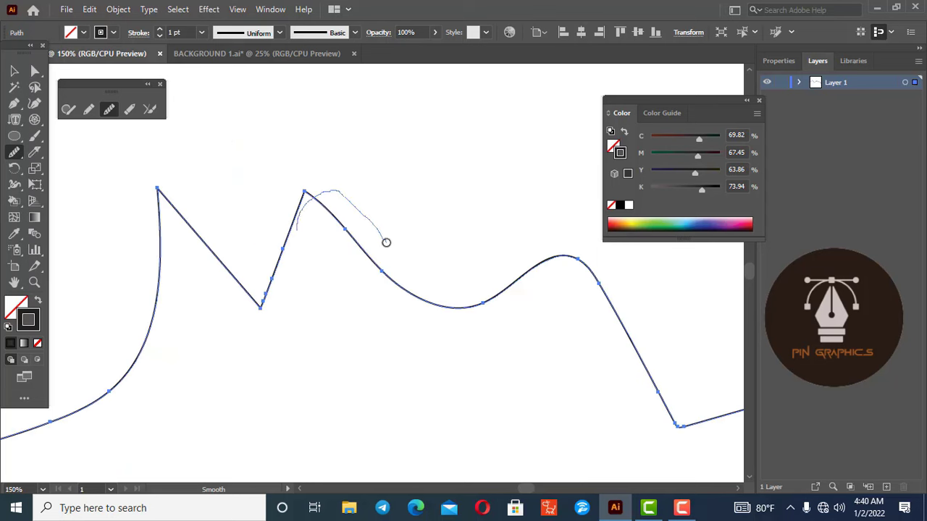
{"action": "left_click_drag", "start_coordinate": [235, 289], "coordinate": [311, 232]}
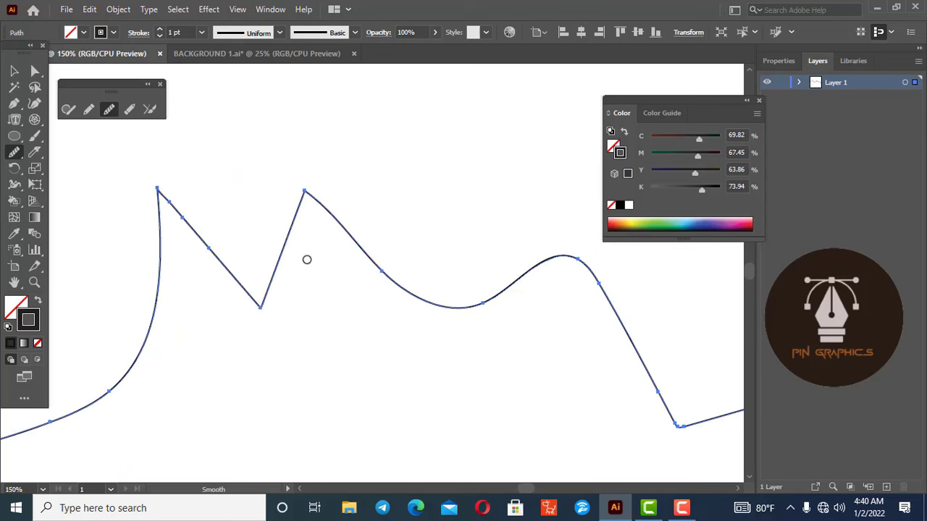
{"action": "left_click_drag", "start_coordinate": [260, 310], "coordinate": [282, 254]}
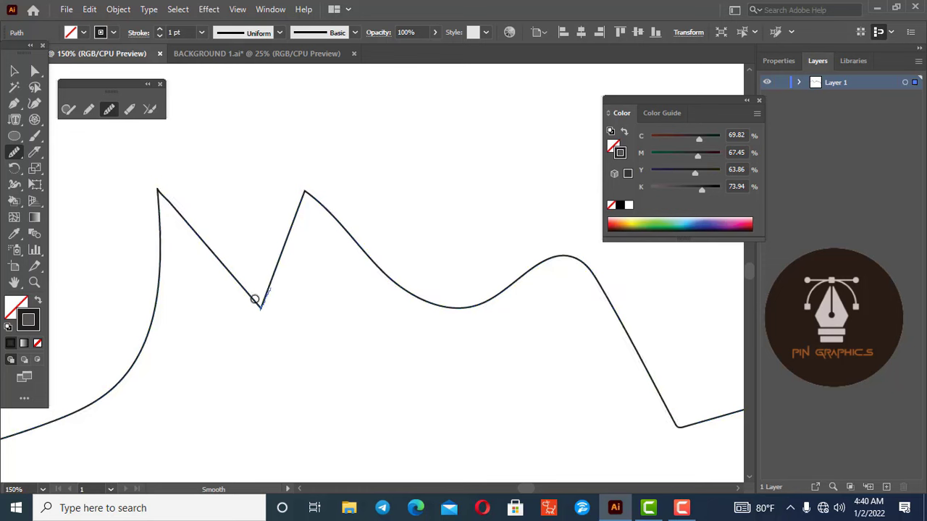
{"action": "scroll", "coordinate": [199, 260], "scroll_direction": "up", "scroll_amount": 2, "text": "alt"}
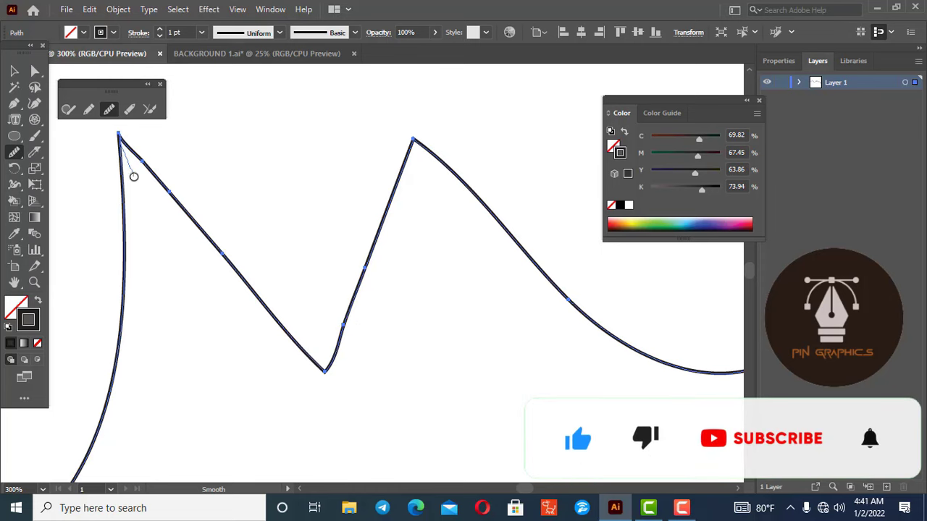
Soften the top corner of the tall spike and the corner at the lower dip.
{"action": "mouse_move", "coordinate": [120, 135]}
{"action": "left_mouse_down"}
{"action": "mouse_move", "coordinate": [132, 128]}
{"action": "mouse_move", "coordinate": [120, 135]}
{"action": "mouse_move", "coordinate": [145, 149]}
{"action": "left_mouse_up"}
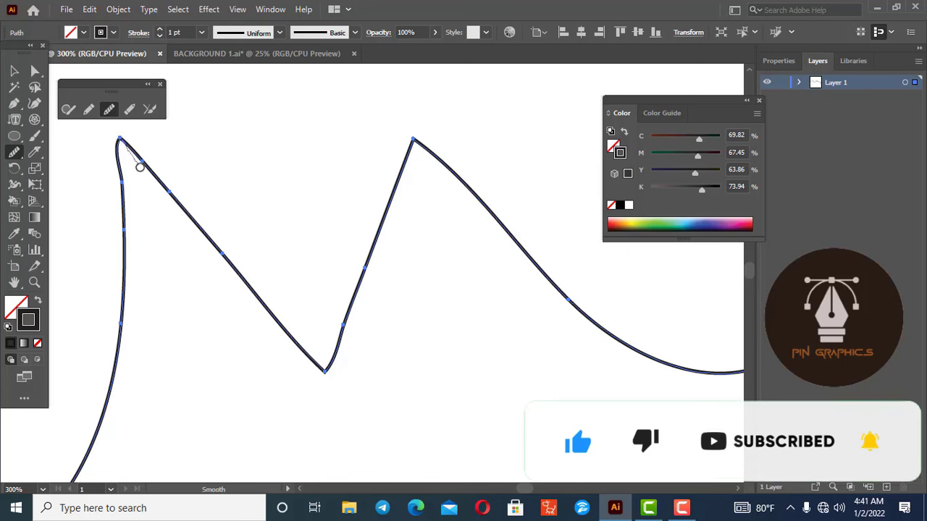
{"action": "mouse_move", "coordinate": [120, 137]}
{"action": "left_mouse_down"}
{"action": "mouse_move", "coordinate": [129, 162]}
{"action": "mouse_move", "coordinate": [130, 147]}
{"action": "left_mouse_up"}
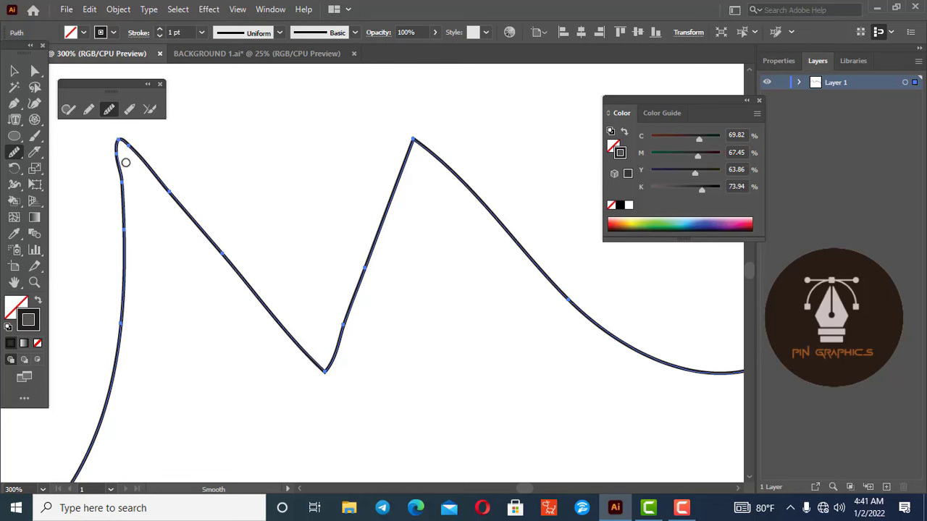
{"action": "scroll", "coordinate": [140, 273], "scroll_direction": "down", "scroll_amount": 2}
{"action": "scroll", "coordinate": [141, 275], "scroll_direction": "down", "scroll_amount": 2}
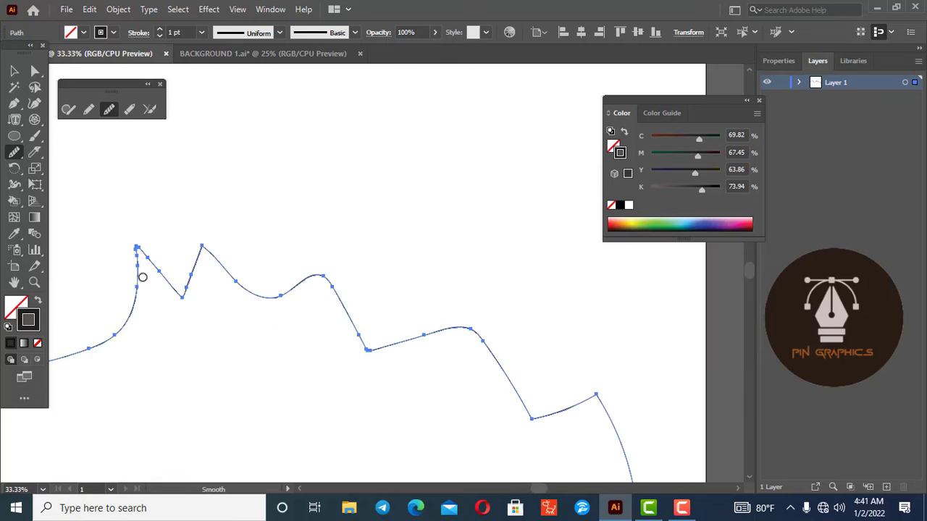
{"action": "scroll", "coordinate": [143, 277], "scroll_direction": "down", "scroll_amount": 2}
{"action": "scroll", "coordinate": [368, 372], "scroll_direction": "up", "scroll_amount": 2}
{"action": "scroll", "coordinate": [368, 372], "scroll_direction": "up", "scroll_amount": 2}
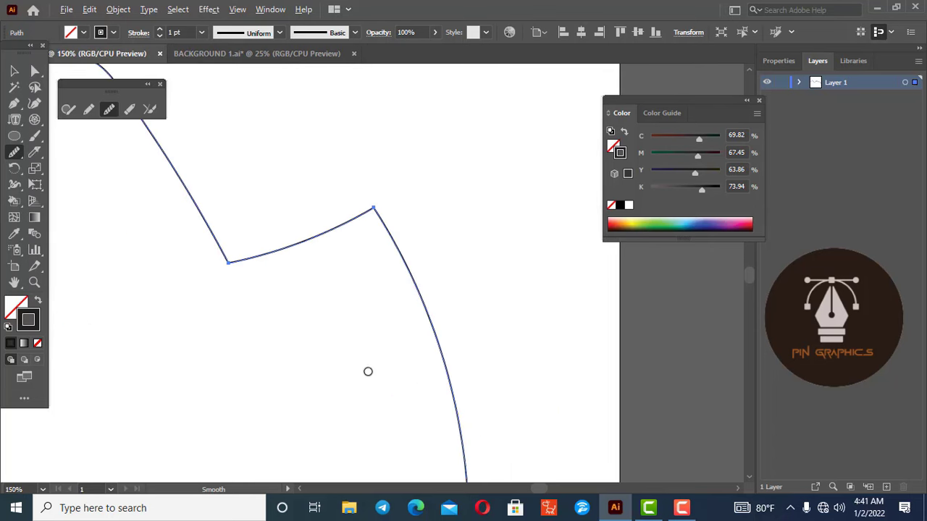
{"action": "left_click_drag", "start_coordinate": [224, 255], "coordinate": [262, 263]}
{"action": "left_click_drag", "start_coordinate": [213, 244], "coordinate": [265, 259]}
{"action": "scroll", "coordinate": [232, 265], "scroll_direction": "up", "scroll_amount": 5}
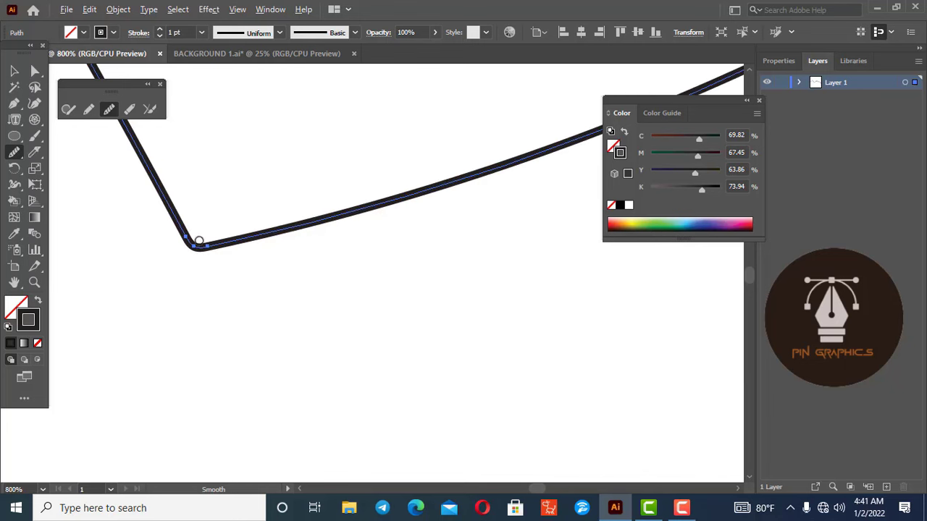
{"action": "scroll", "coordinate": [195, 242], "scroll_direction": "down", "scroll_amount": 1}
{"action": "scroll", "coordinate": [196, 244], "scroll_direction": "down", "scroll_amount": 5}
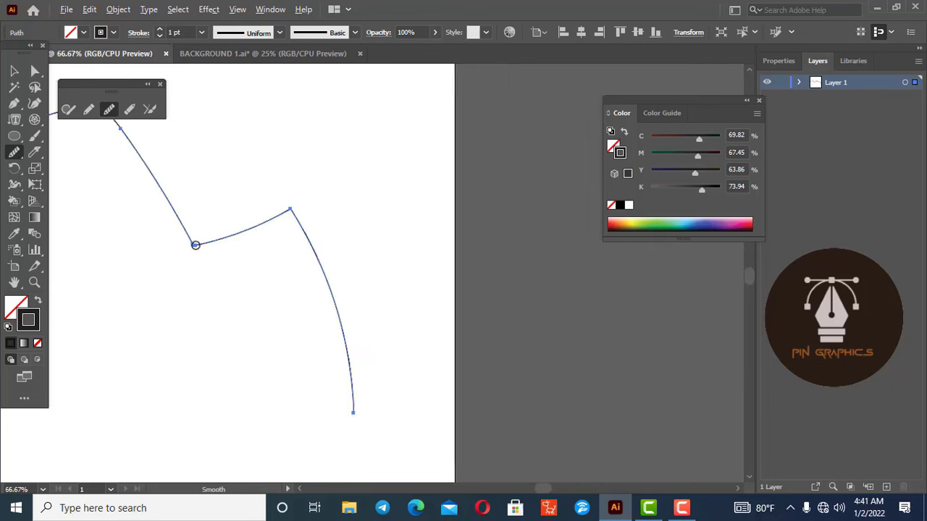
{"action": "scroll", "coordinate": [196, 245], "scroll_direction": "down", "scroll_amount": 4}
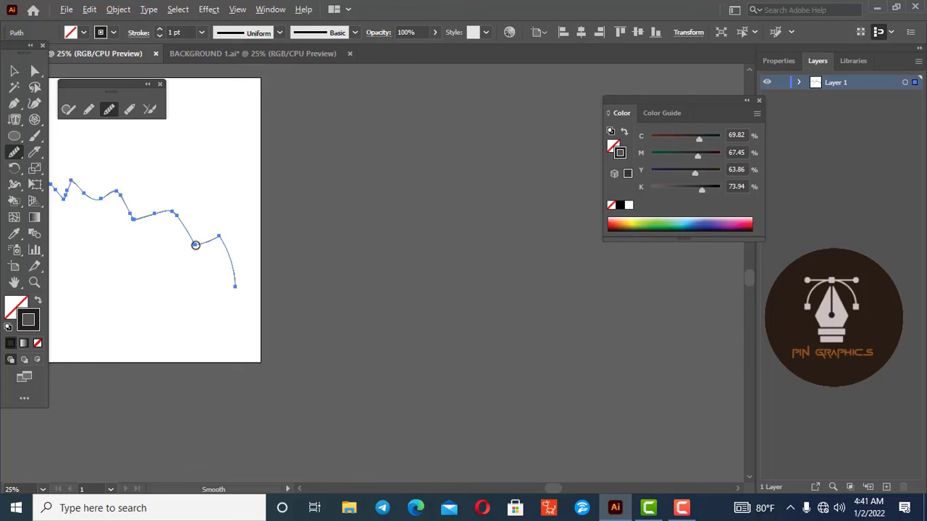
{"action": "left_click", "coordinate": [300, 489]}
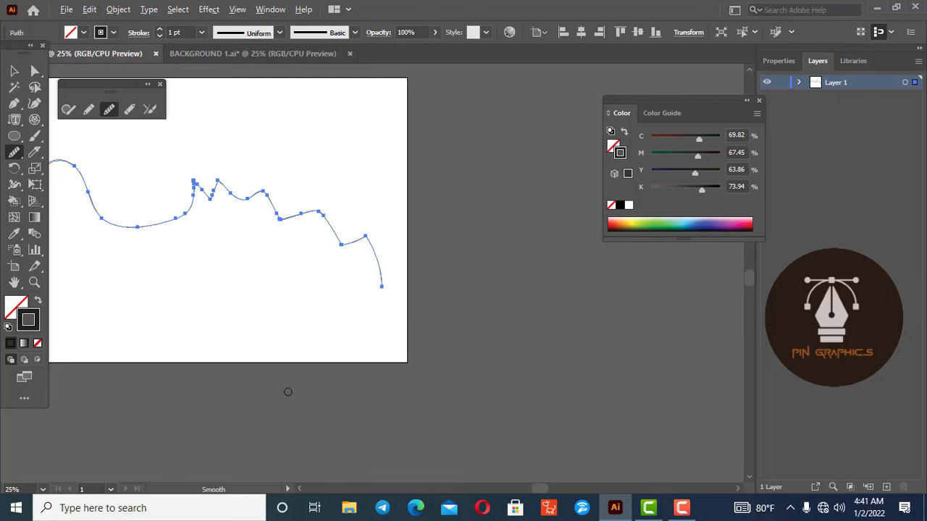
{"action": "left_click", "coordinate": [303, 490]}
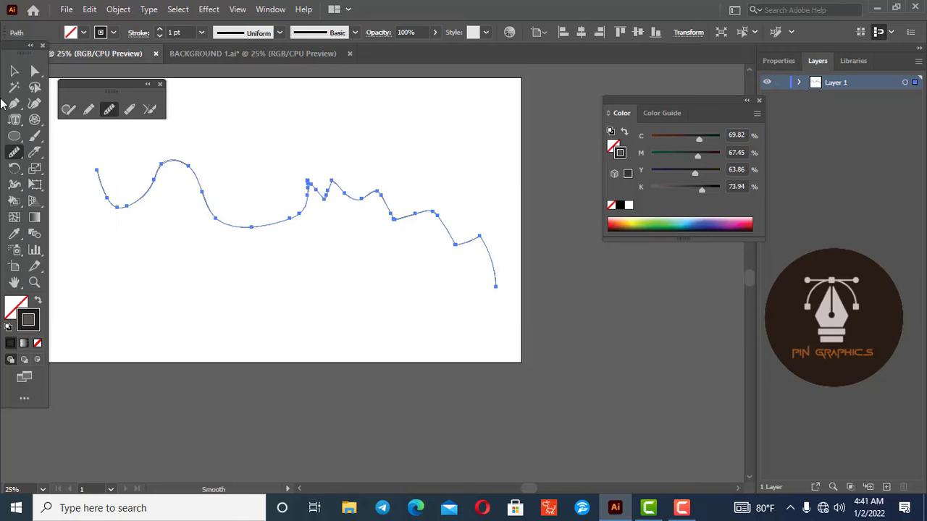
Delete the wavy line and draw a closed pencil blob filled with blue.
{"action": "key", "text": "v"}
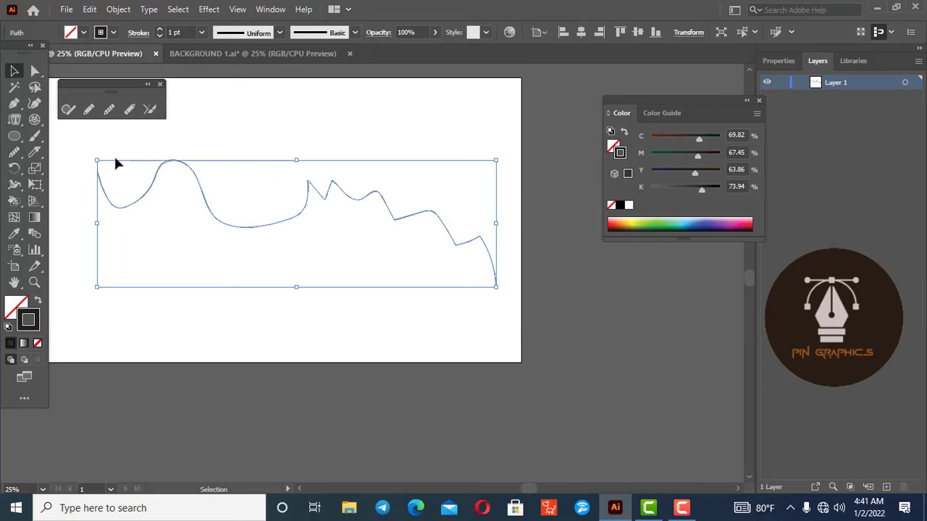
{"action": "key", "text": "Delete"}
{"action": "left_click", "coordinate": [89, 109]}
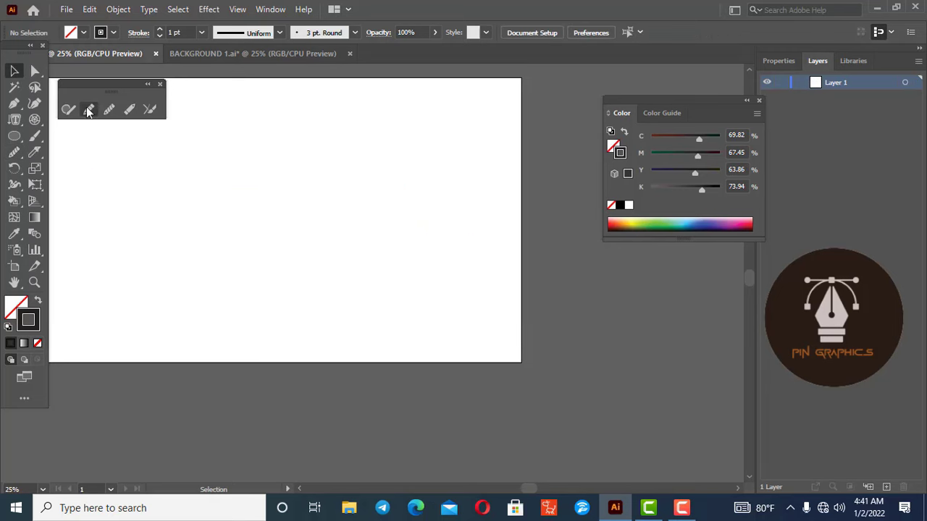
{"action": "mouse_move", "coordinate": [194, 146]}
{"action": "left_mouse_down"}
{"action": "mouse_move", "coordinate": [286, 155]}
{"action": "mouse_move", "coordinate": [181, 156]}
{"action": "left_mouse_up"}
{"action": "left_click", "coordinate": [666, 221]}
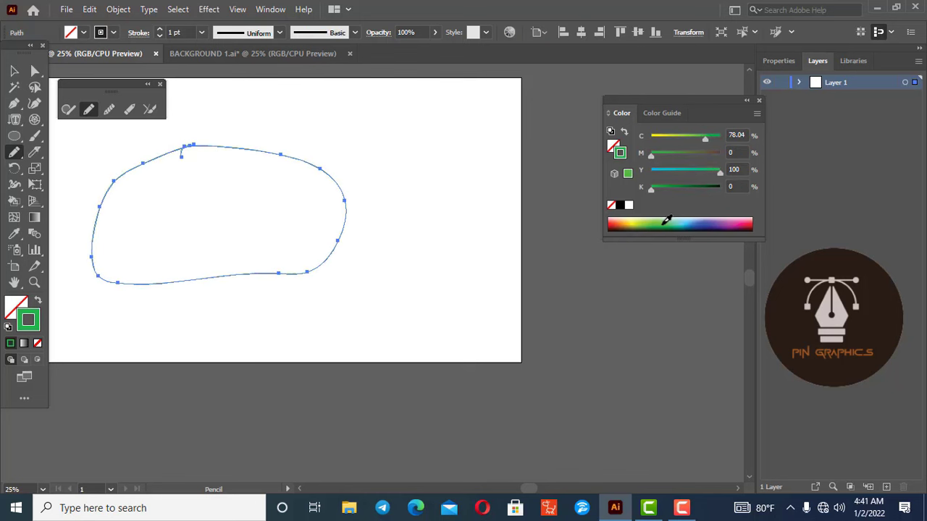
{"action": "left_click", "coordinate": [15, 305]}
{"action": "left_click", "coordinate": [700, 220]}
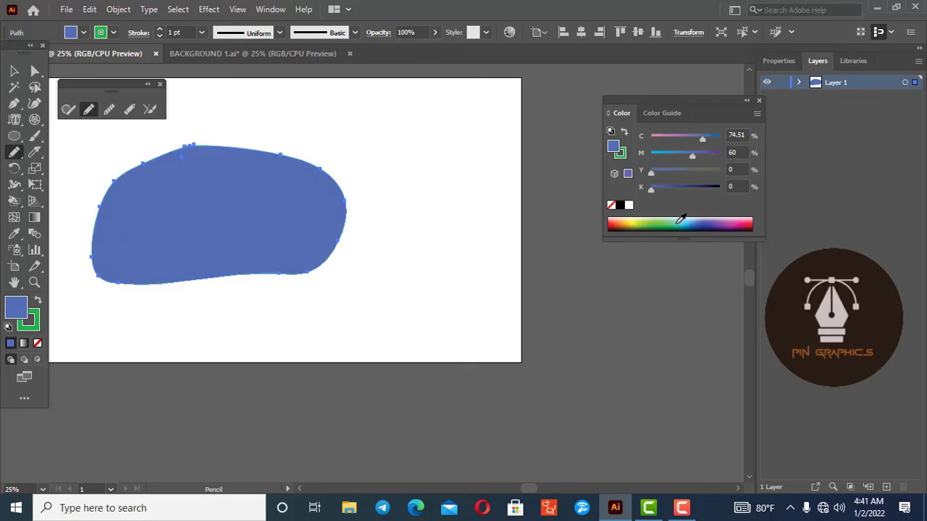
Try the Path Eraser along parts of the blue blob's edge.
{"action": "left_click", "coordinate": [129, 110]}
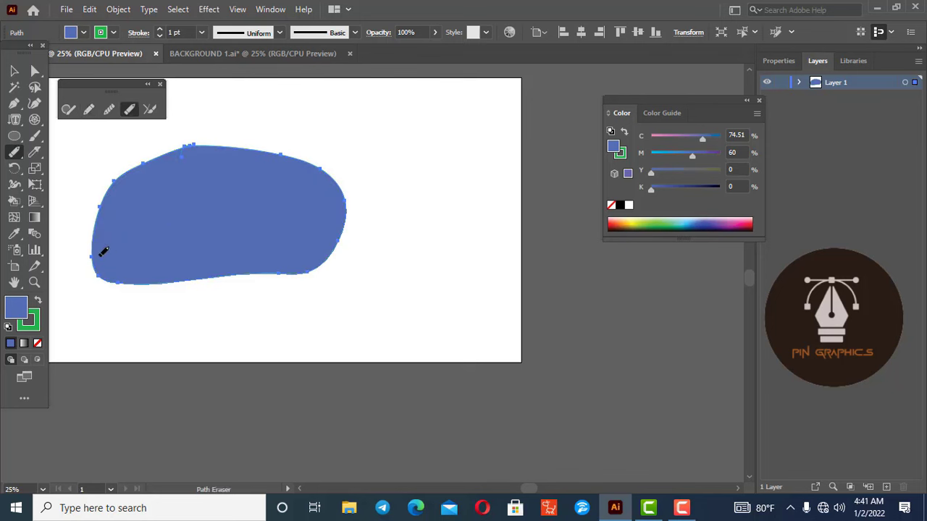
{"action": "left_click_drag", "start_coordinate": [77, 201], "coordinate": [391, 223]}
{"action": "left_click_drag", "start_coordinate": [233, 302], "coordinate": [310, 118]}
{"action": "scroll", "coordinate": [210, 210], "scroll_direction": "up", "scroll_amount": 1}
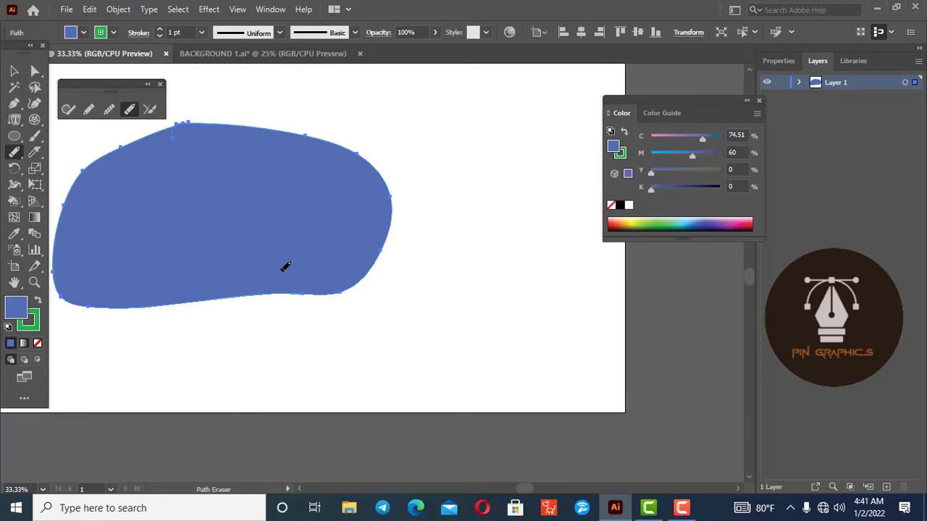
Move the blue blob right, reselect it, and erase its rounded left edge into a straight cut.
{"action": "left_click", "coordinate": [13, 70]}
{"action": "left_click_drag", "start_coordinate": [261, 214], "coordinate": [317, 213]}
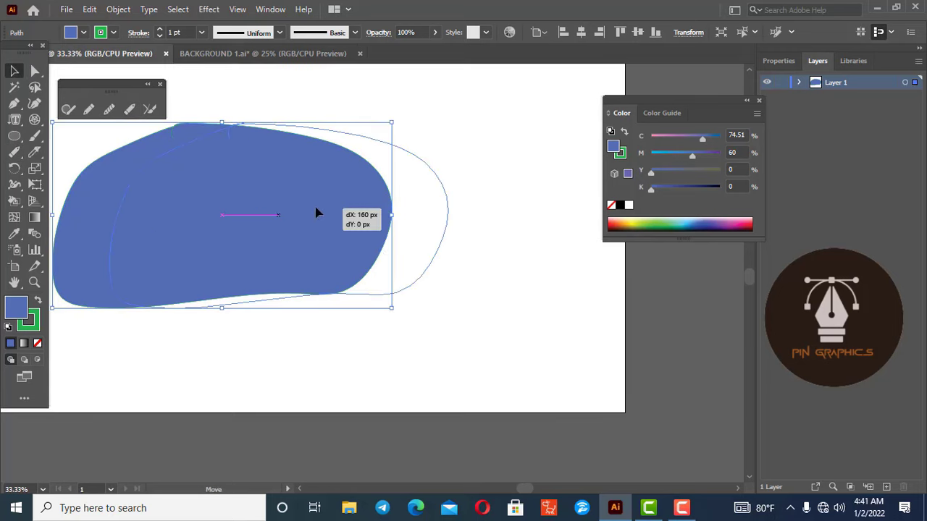
{"action": "left_click", "coordinate": [341, 333]}
{"action": "left_click", "coordinate": [321, 263]}
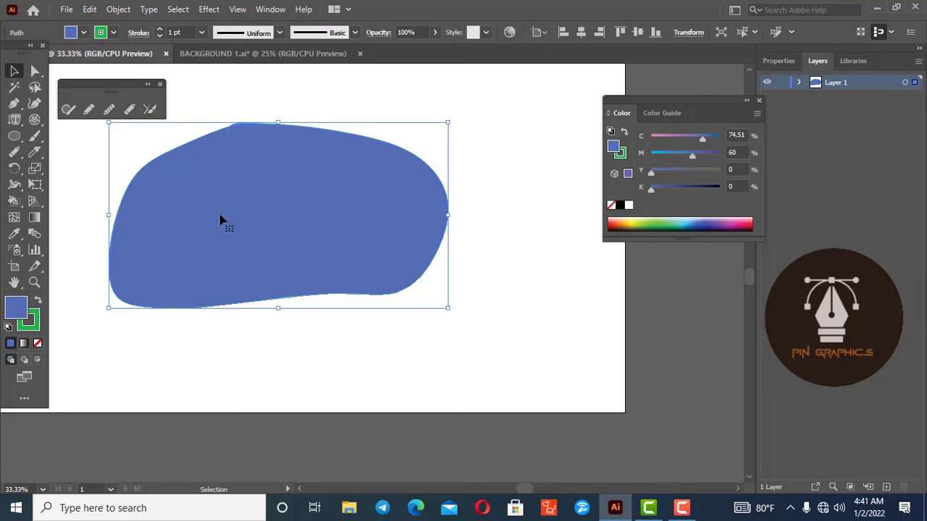
{"action": "left_click", "coordinate": [129, 110]}
{"action": "left_click_drag", "start_coordinate": [201, 131], "coordinate": [200, 246]}
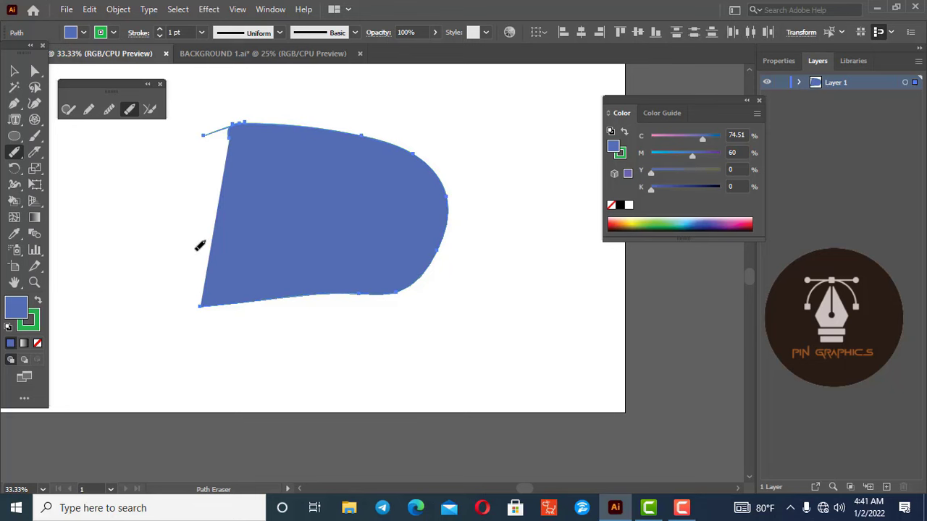
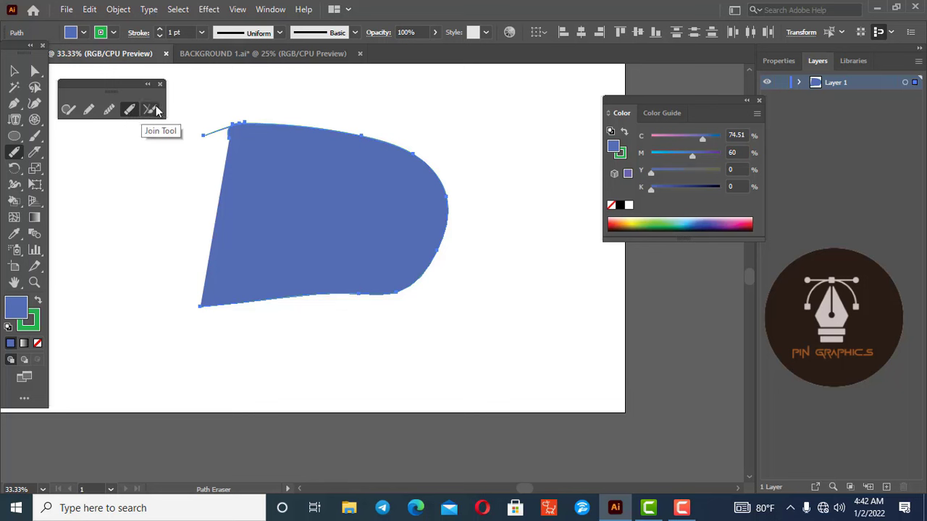
Select and delete the blue shape.
{"action": "left_click", "coordinate": [13, 70]}
{"action": "left_click", "coordinate": [372, 227]}
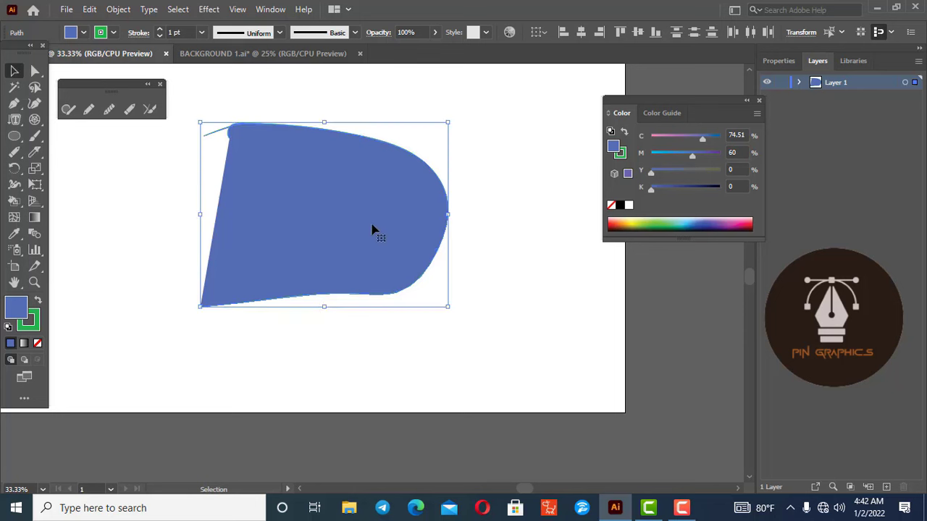
{"action": "key", "text": "Delete"}
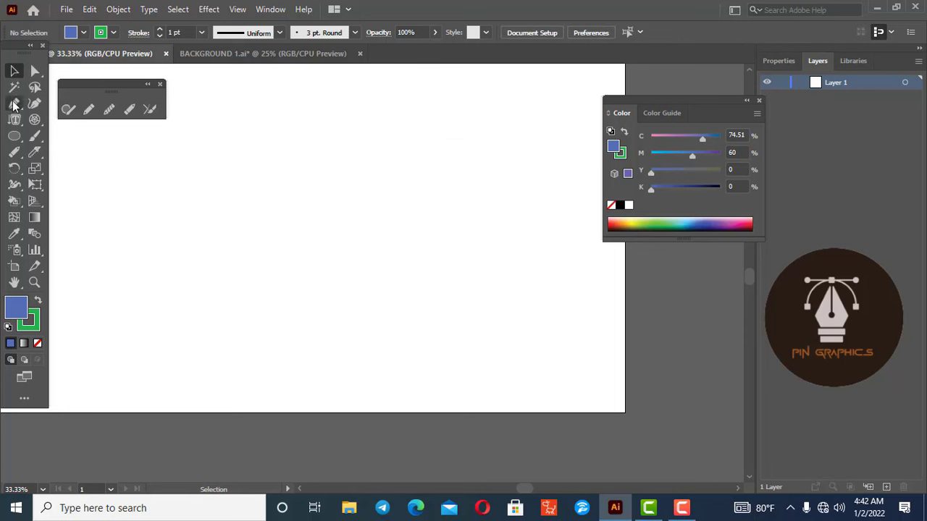
Draw the left arc of the dome with the Pen tool, fill set to None.
{"action": "left_click", "coordinate": [13, 103]}
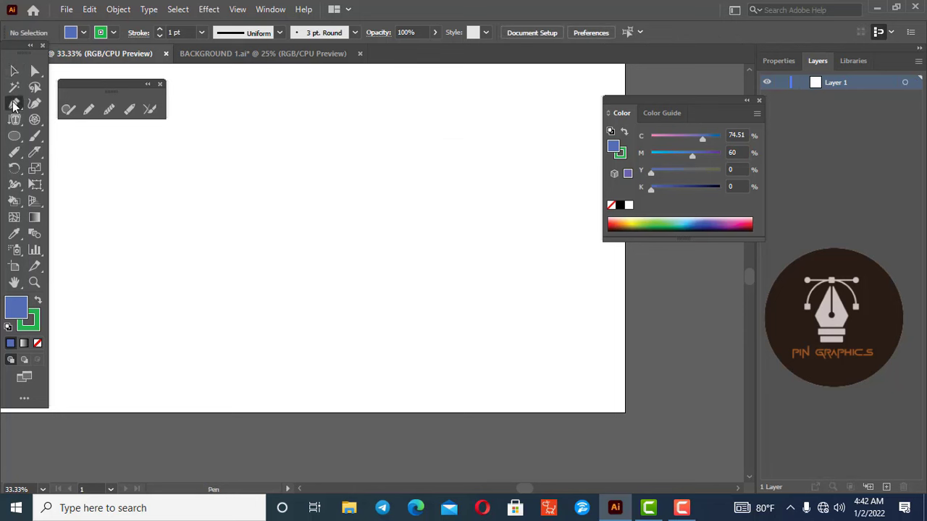
{"action": "left_click", "coordinate": [160, 249]}
{"action": "left_click_drag", "start_coordinate": [218, 164], "coordinate": [279, 136]}
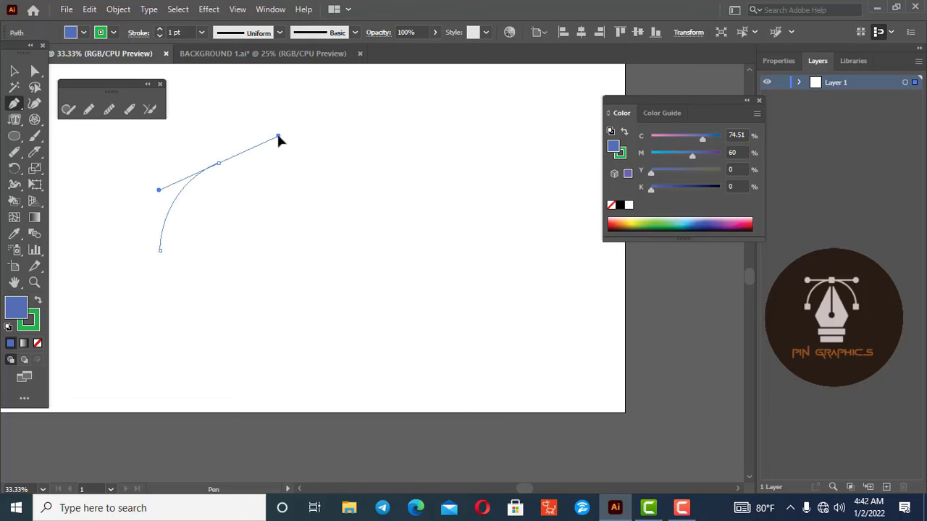
{"action": "left_click", "coordinate": [37, 344]}
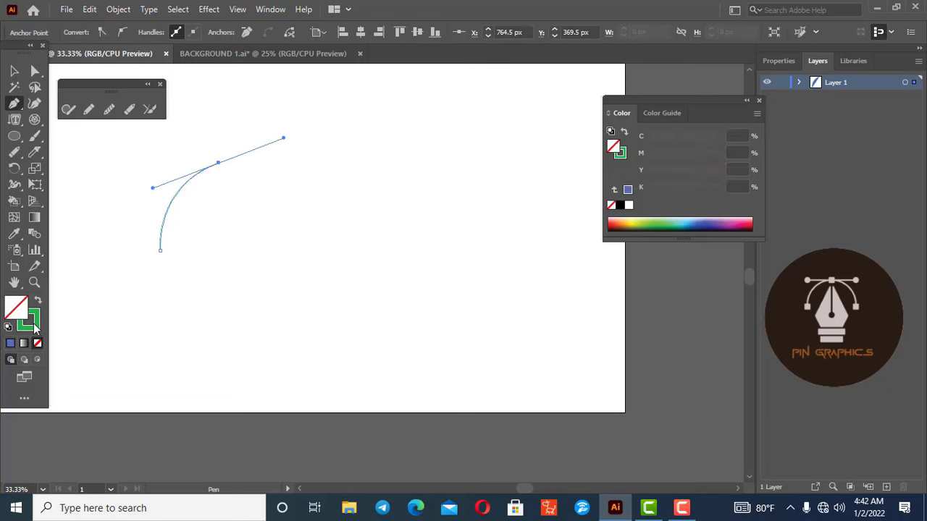
{"action": "left_click", "coordinate": [218, 164]}
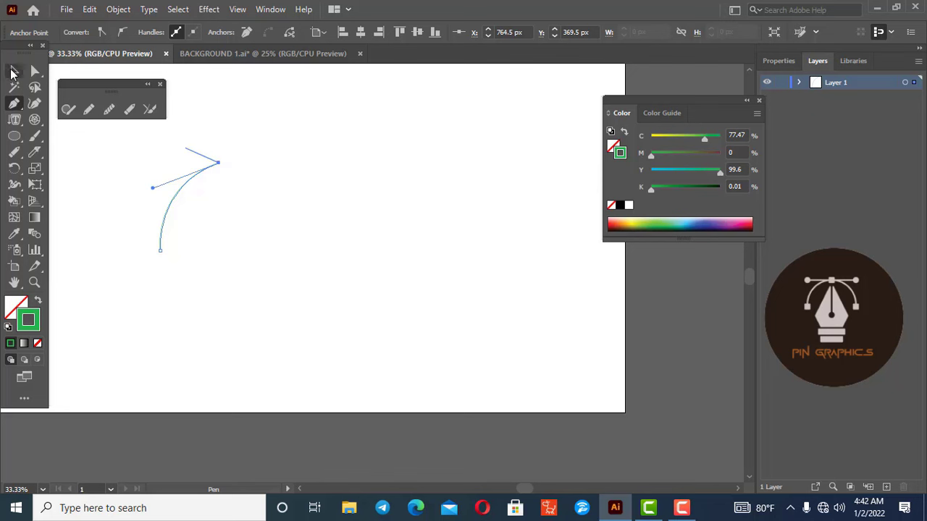
{"action": "key", "text": "v"}
{"action": "left_click", "coordinate": [133, 240]}
Draw the right arc from its bottom point up to the top with the Pen tool.
{"action": "left_click", "coordinate": [14, 103]}
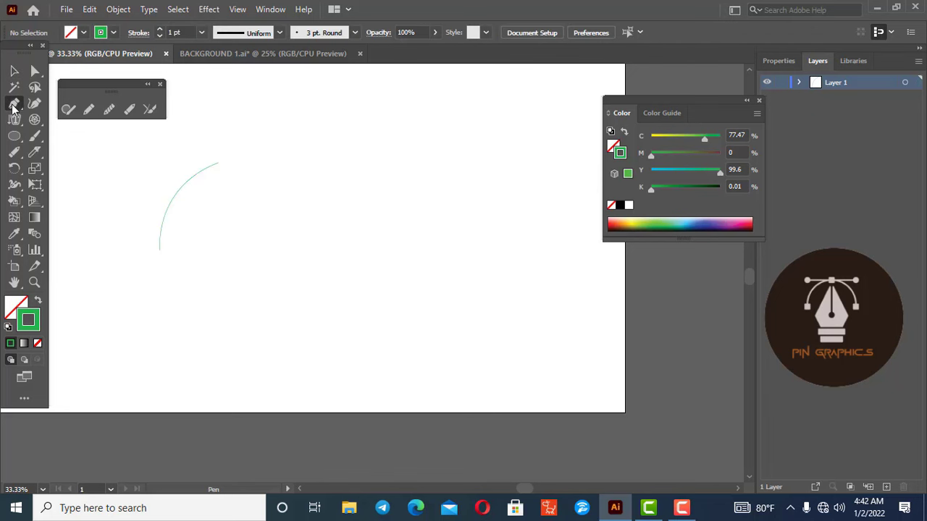
{"action": "left_click", "coordinate": [303, 245]}
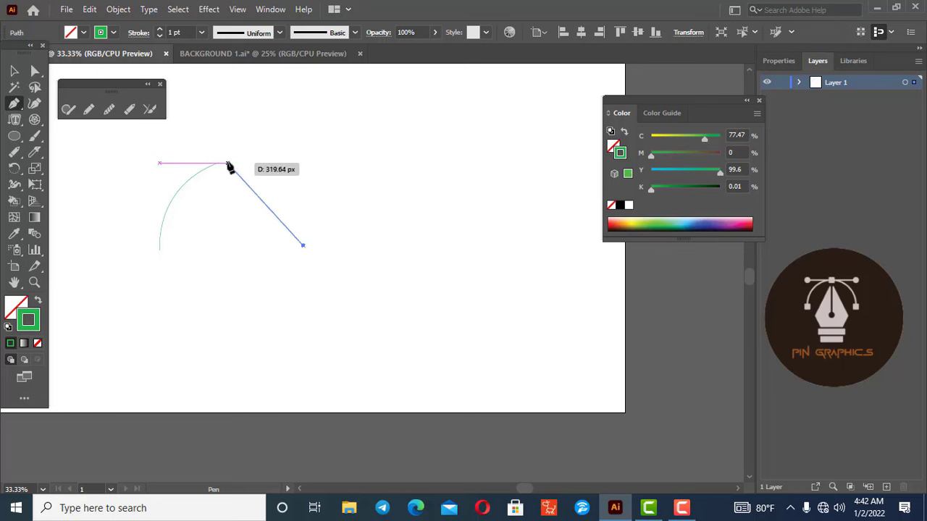
{"action": "left_click_drag", "start_coordinate": [238, 164], "coordinate": [170, 146]}
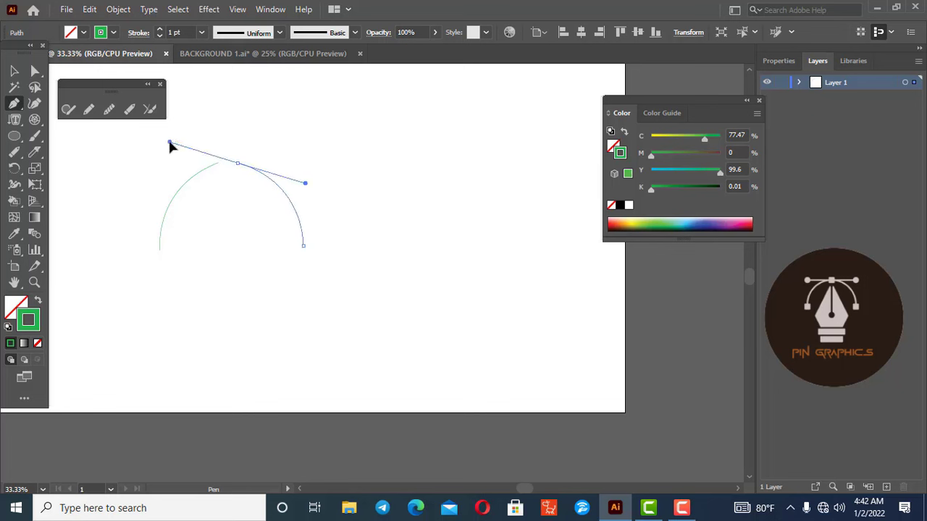
{"action": "left_click", "coordinate": [238, 165]}
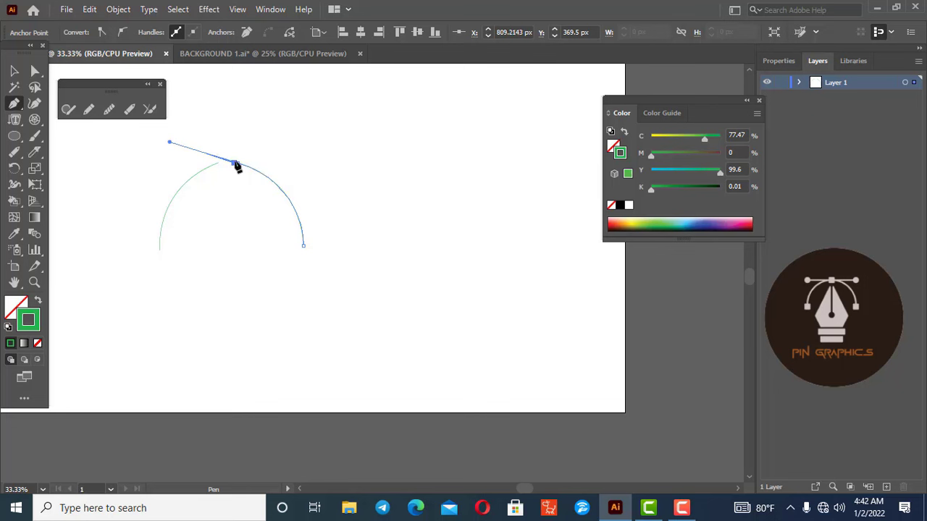
{"action": "left_click_drag", "start_coordinate": [239, 165], "coordinate": [240, 166]}
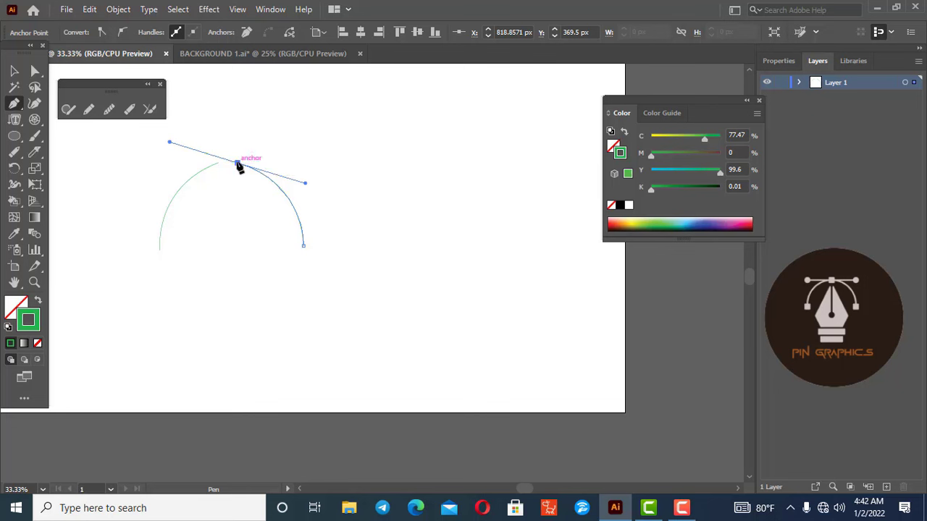
{"action": "left_click", "coordinate": [14, 71]}
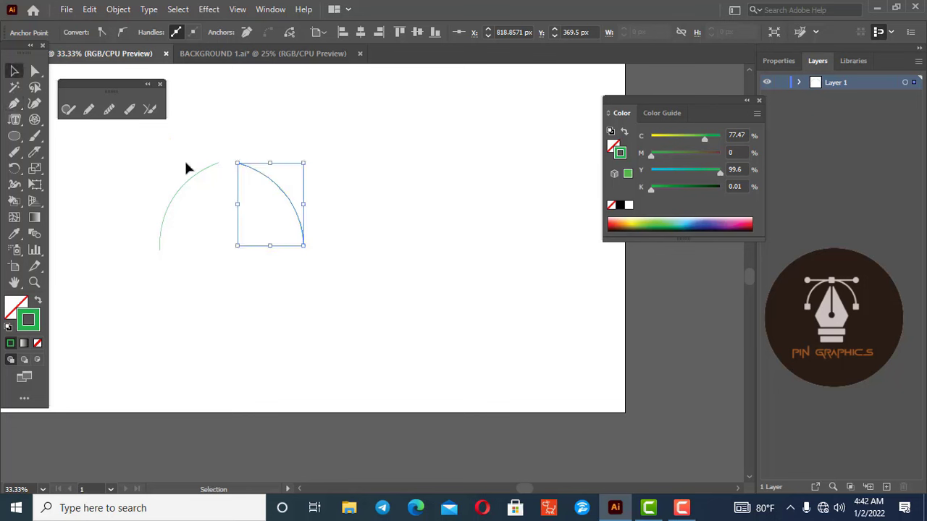
Join both arcs across the top gap with the Join tool, undoing and redoing once.
{"action": "left_click_drag", "start_coordinate": [179, 158], "coordinate": [269, 200]}
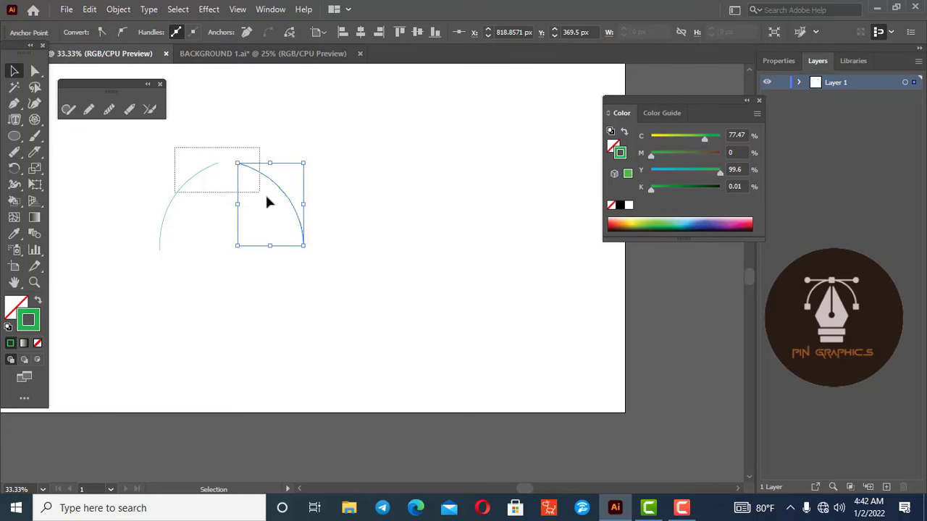
{"action": "left_click", "coordinate": [150, 109]}
{"action": "left_click_drag", "start_coordinate": [220, 163], "coordinate": [244, 164]}
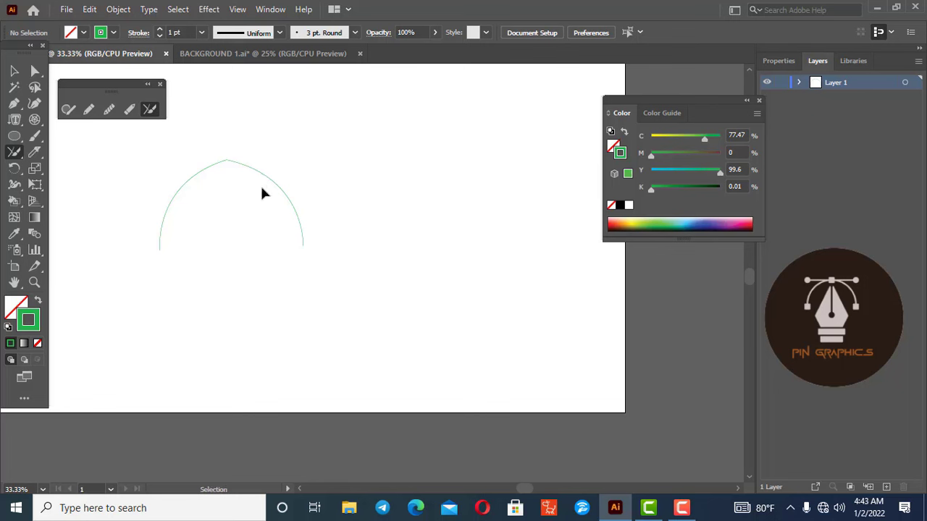
{"action": "key", "text": "ctrl+z"}
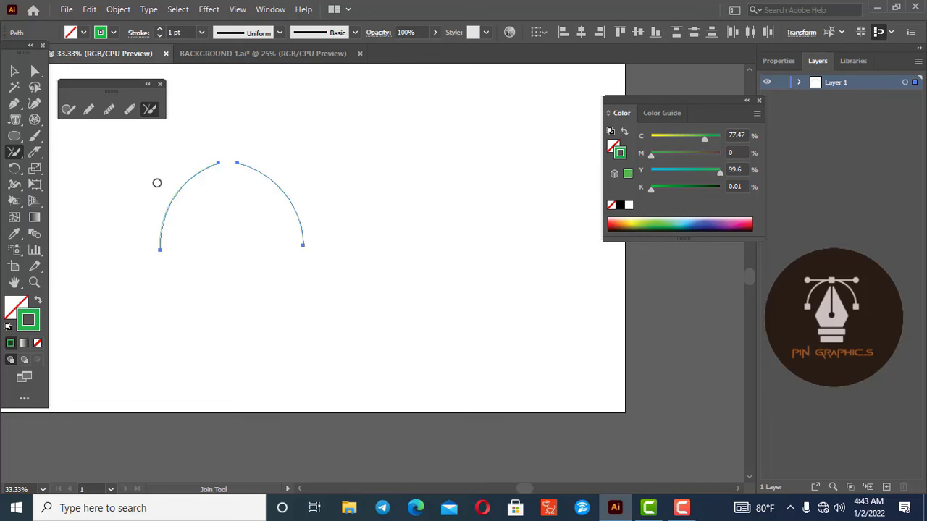
{"action": "scroll", "coordinate": [189, 149], "scroll_direction": "up", "scroll_amount": 2}
{"action": "scroll", "coordinate": [212, 149], "scroll_direction": "up", "scroll_amount": 1}
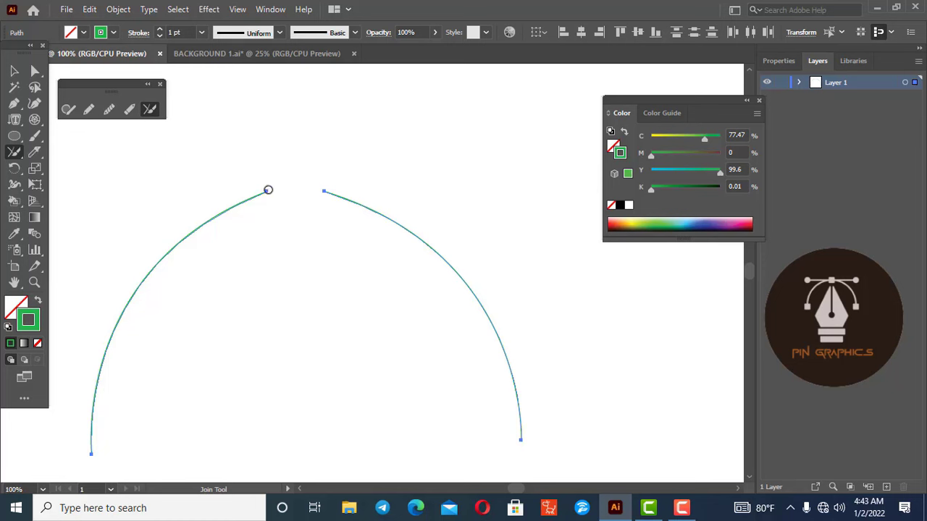
{"action": "left_click_drag", "start_coordinate": [263, 192], "coordinate": [407, 265]}
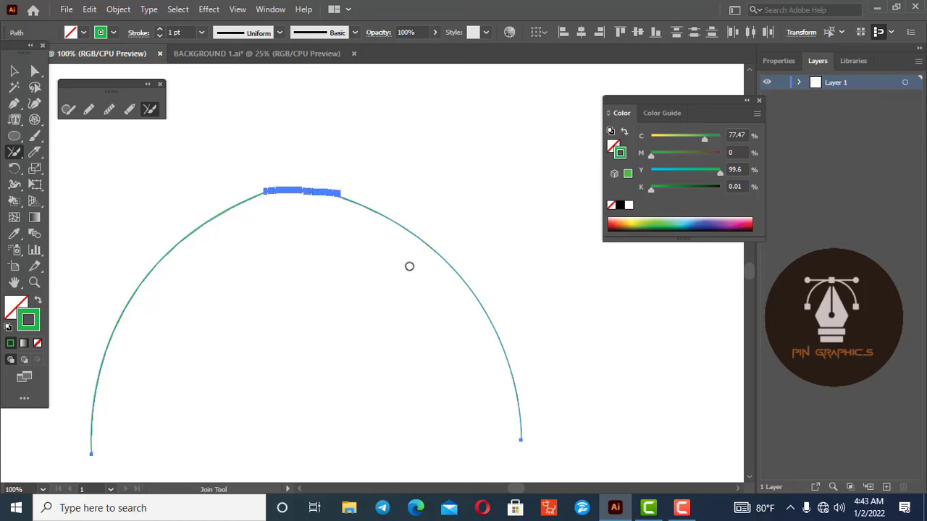
Select the joined dome path and delete it, leaving the artboard empty.
{"action": "key", "text": "v"}
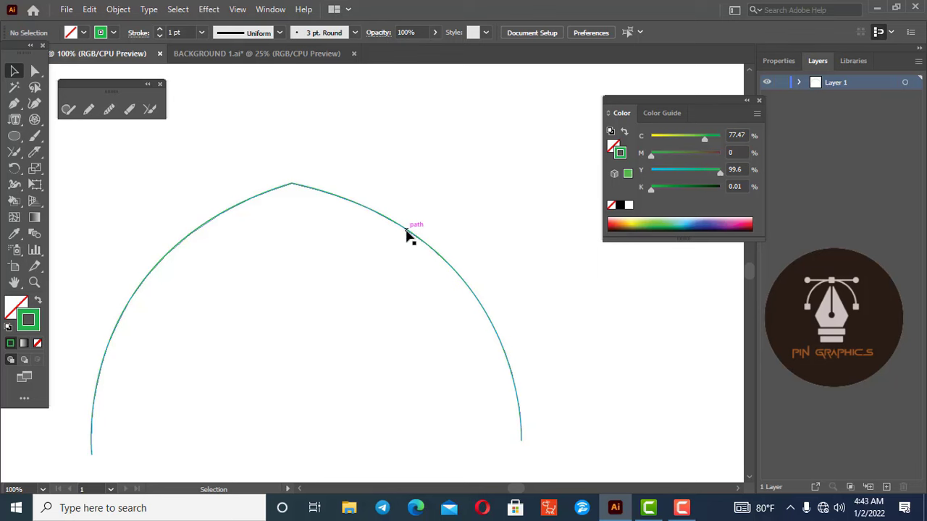
{"action": "mouse_move", "coordinate": [411, 227]}
{"action": "left_mouse_down"}
{"action": "mouse_move", "coordinate": [389, 219]}
{"action": "mouse_move", "coordinate": [409, 206]}
{"action": "left_mouse_up"}
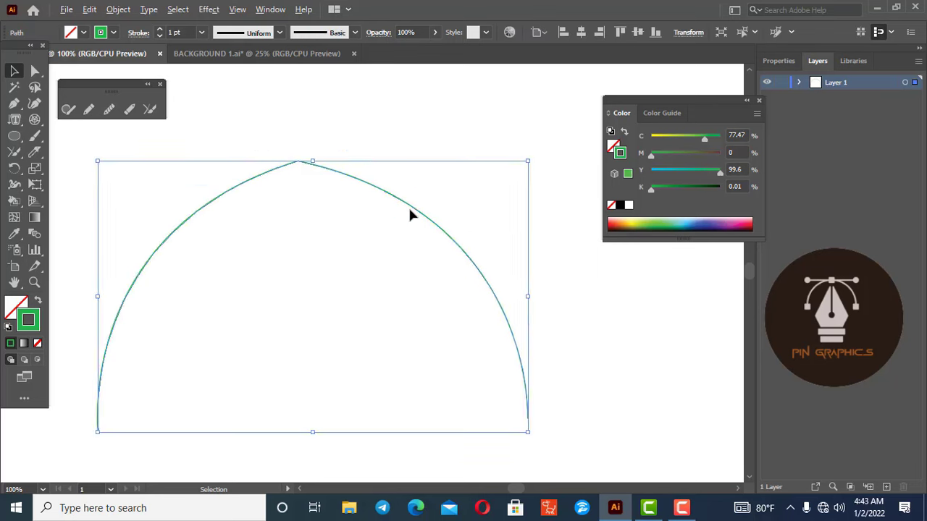
{"action": "scroll", "coordinate": [408, 206], "scroll_direction": "down", "scroll_amount": 2, "text": "alt"}
{"action": "scroll", "coordinate": [410, 214], "scroll_direction": "down", "scroll_amount": 1}
{"action": "scroll", "coordinate": [476, 203], "scroll_direction": "up", "scroll_amount": 1, "text": "alt"}
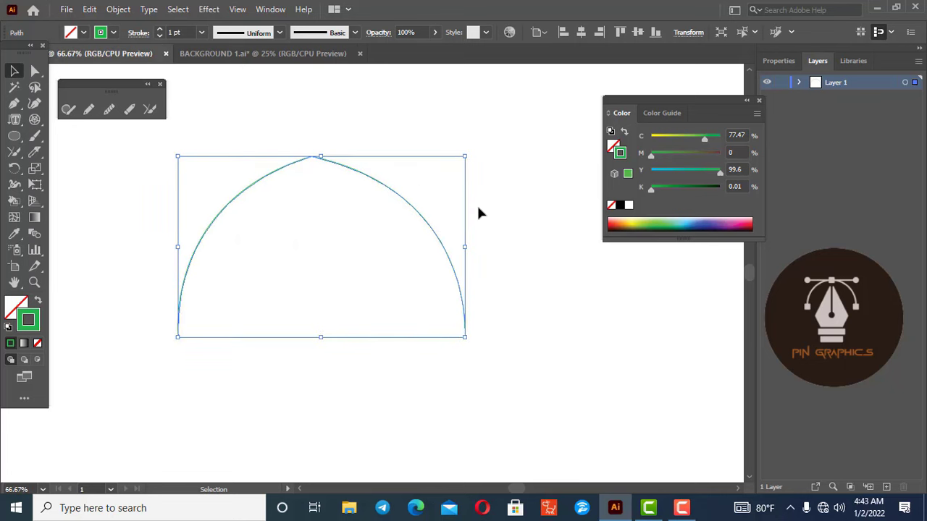
{"action": "key", "text": "Delete"}
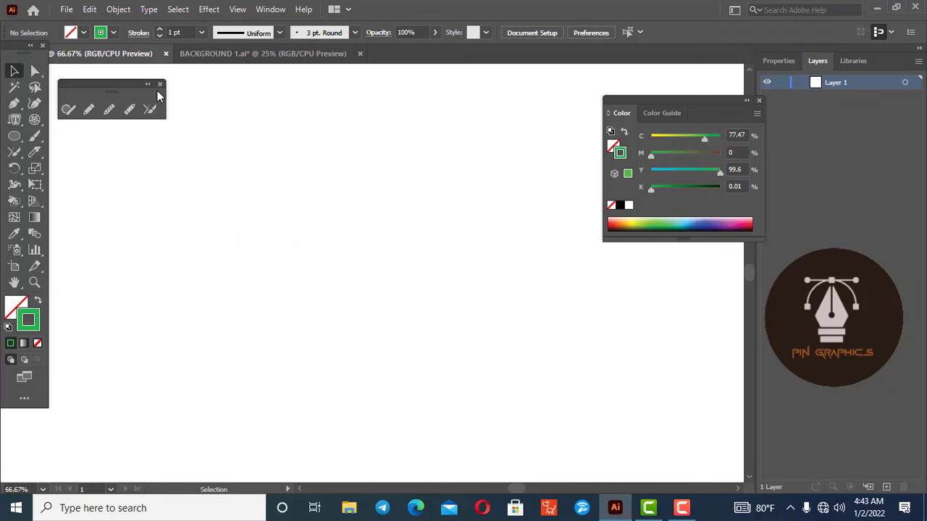
Draw a rectangle near the page centre and fill it green.
{"action": "left_click", "coordinate": [160, 85]}
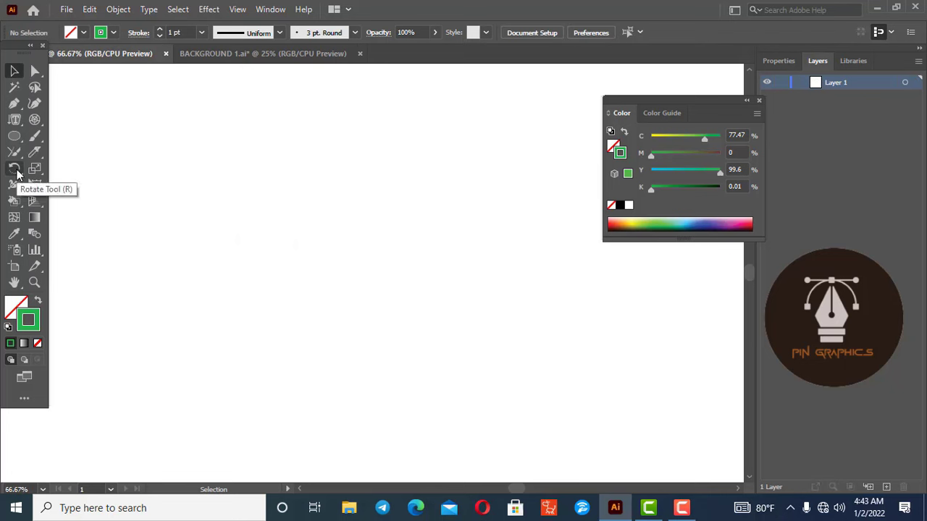
{"action": "left_click", "coordinate": [16, 171]}
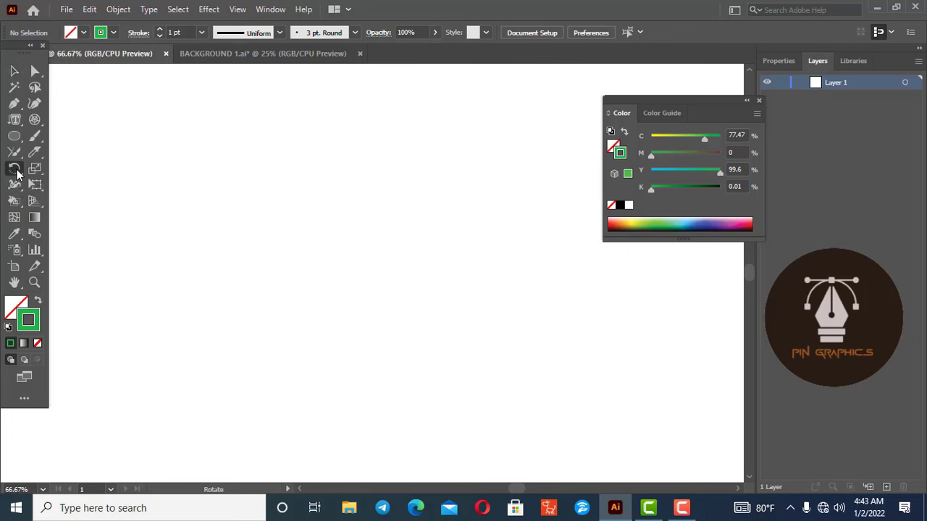
{"action": "left_click", "coordinate": [14, 136]}
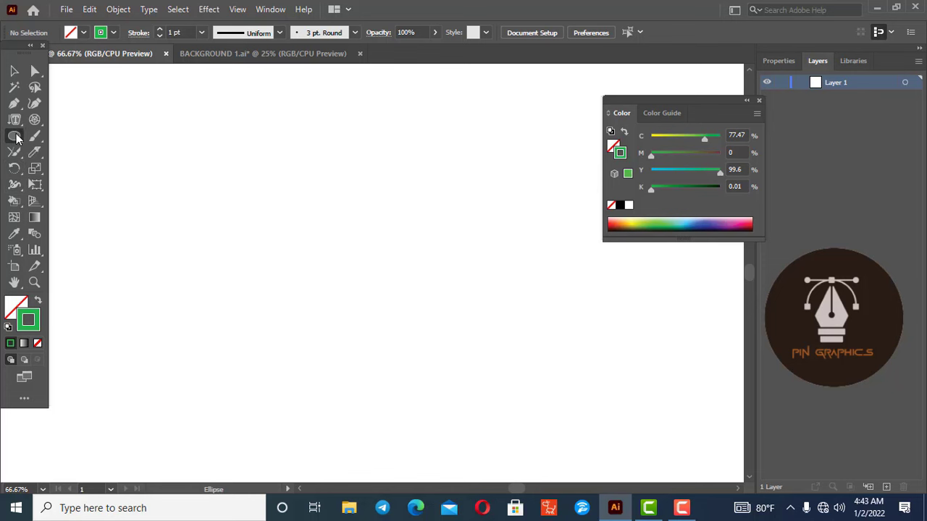
{"action": "left_click", "coordinate": [62, 138]}
{"action": "left_click_drag", "start_coordinate": [248, 156], "coordinate": [434, 326]}
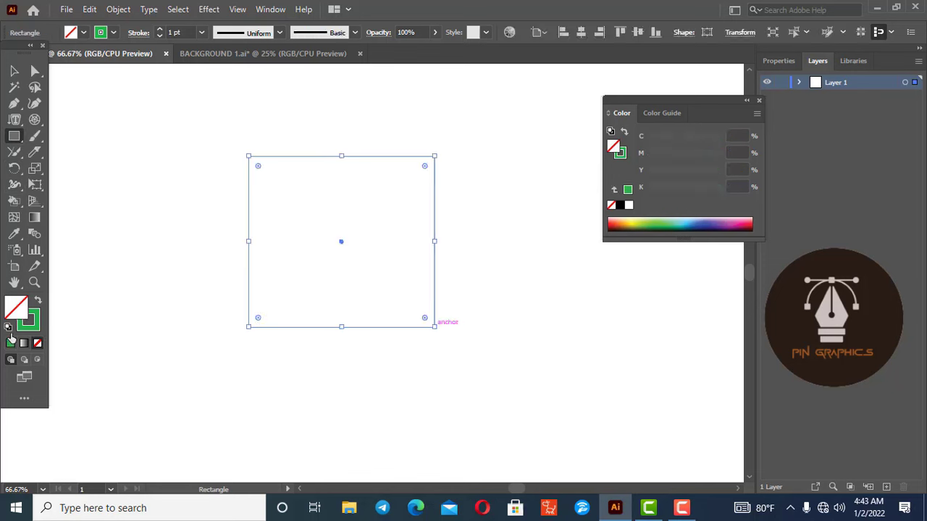
{"action": "left_click", "coordinate": [10, 343]}
{"action": "left_click", "coordinate": [13, 71]}
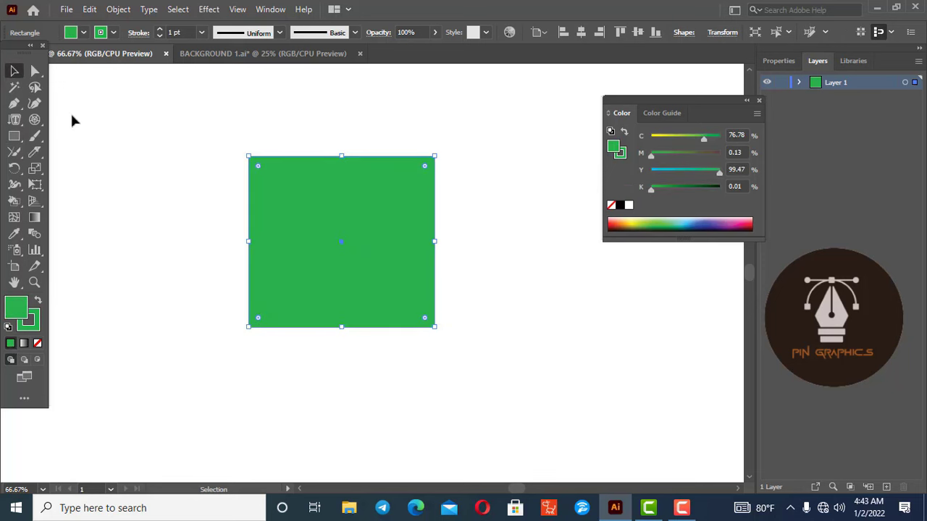
{"action": "left_click", "coordinate": [353, 263]}
Rotate the green rectangle around its centre until it's nearly upright with a slight tilt.
{"action": "left_click", "coordinate": [21, 172]}
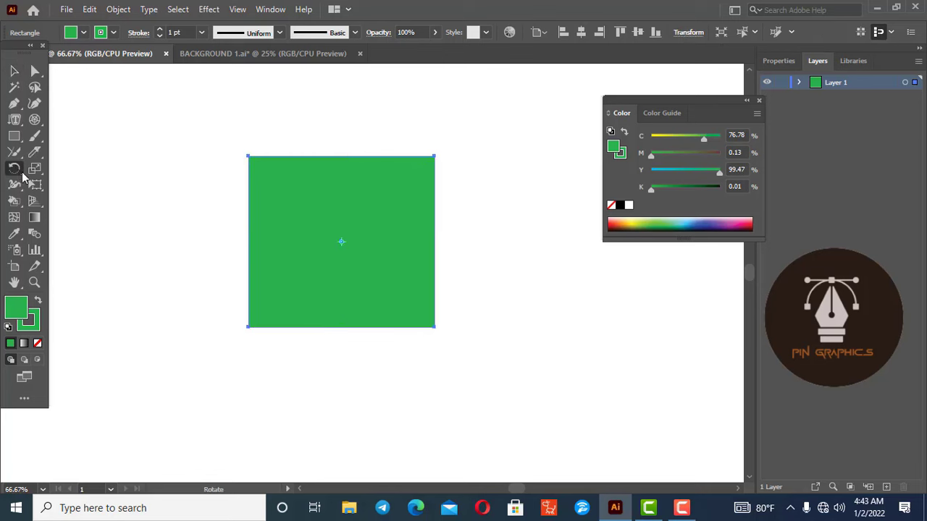
{"action": "mouse_move", "coordinate": [373, 209]}
{"action": "left_mouse_down"}
{"action": "mouse_move", "coordinate": [388, 250]}
{"action": "mouse_move", "coordinate": [356, 154]}
{"action": "left_mouse_up"}
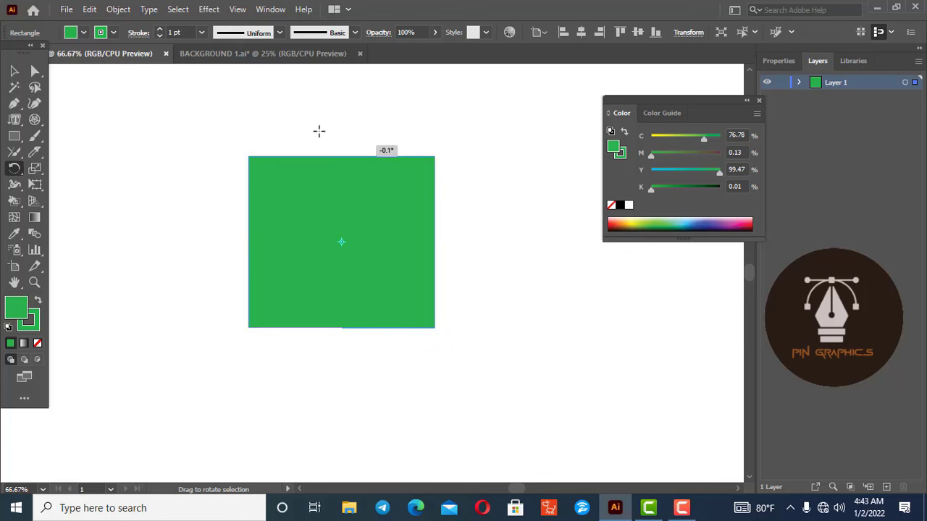
{"action": "left_click_drag", "start_coordinate": [356, 153], "coordinate": [319, 131]}
{"action": "key", "text": "v"}
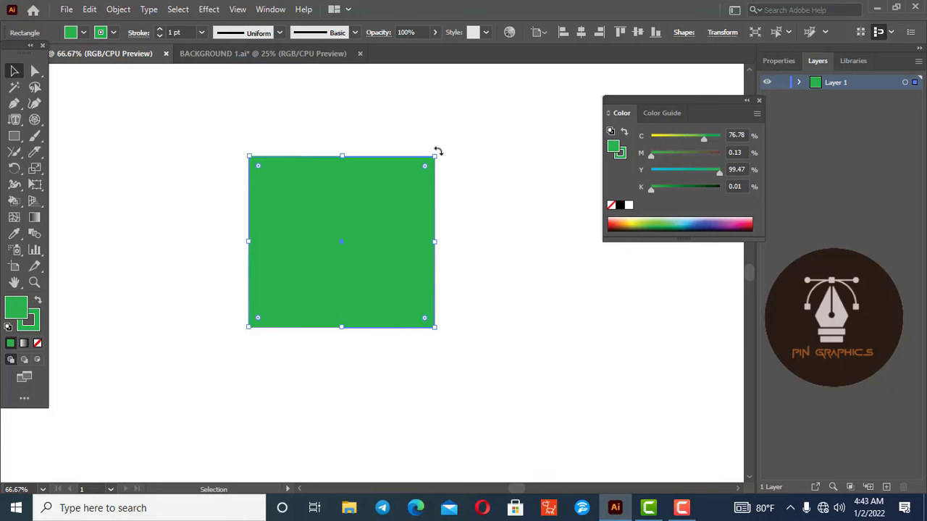
{"action": "mouse_move", "coordinate": [437, 151]}
{"action": "left_mouse_down"}
{"action": "mouse_move", "coordinate": [255, 276]}
{"action": "mouse_move", "coordinate": [270, 304]}
{"action": "left_mouse_up"}
{"action": "left_click", "coordinate": [15, 168]}
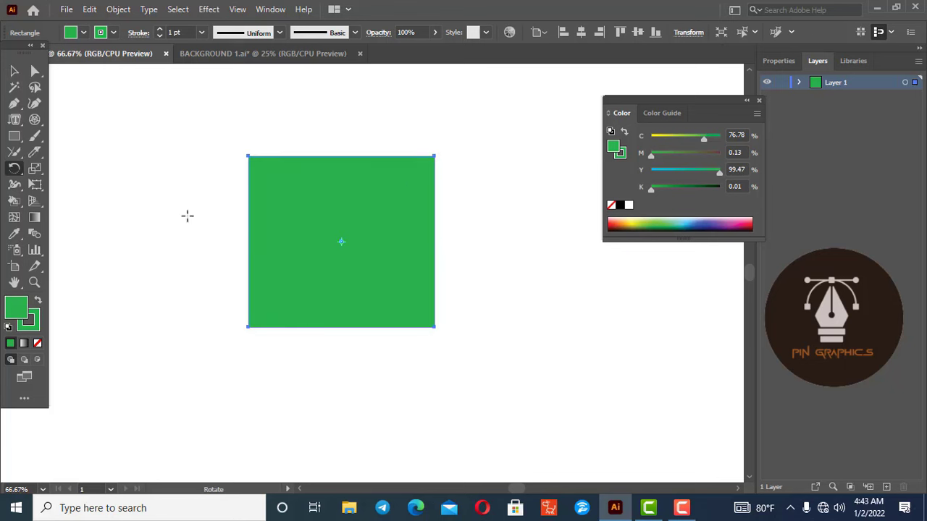
{"action": "left_click_drag", "start_coordinate": [384, 302], "coordinate": [404, 219]}
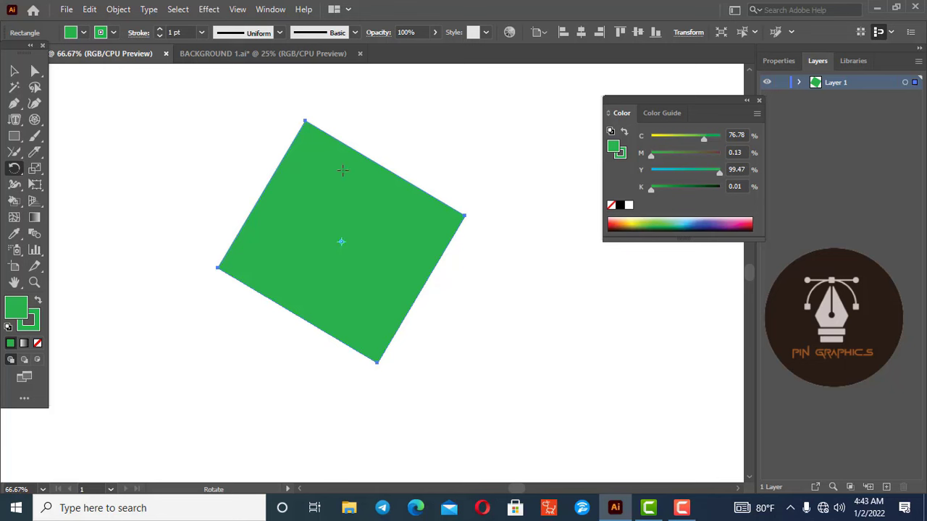
{"action": "left_click_drag", "start_coordinate": [342, 170], "coordinate": [420, 193]}
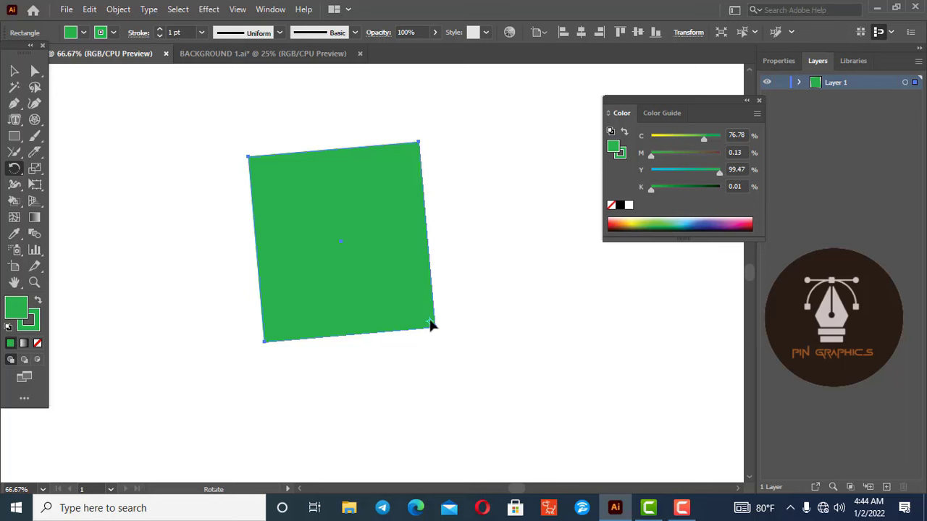
{"action": "mouse_move", "coordinate": [272, 189]}
{"action": "left_mouse_down"}
{"action": "mouse_move", "coordinate": [506, 276]}
{"action": "mouse_move", "coordinate": [314, 311]}
{"action": "mouse_move", "coordinate": [441, 248]}
{"action": "mouse_move", "coordinate": [364, 368]}
{"action": "mouse_move", "coordinate": [419, 169]}
{"action": "mouse_move", "coordinate": [401, 348]}
{"action": "mouse_move", "coordinate": [358, 224]}
{"action": "mouse_move", "coordinate": [443, 337]}
{"action": "mouse_move", "coordinate": [362, 229]}
{"action": "mouse_move", "coordinate": [346, 228]}
{"action": "mouse_move", "coordinate": [337, 242]}
{"action": "mouse_move", "coordinate": [318, 229]}
{"action": "left_mouse_up"}
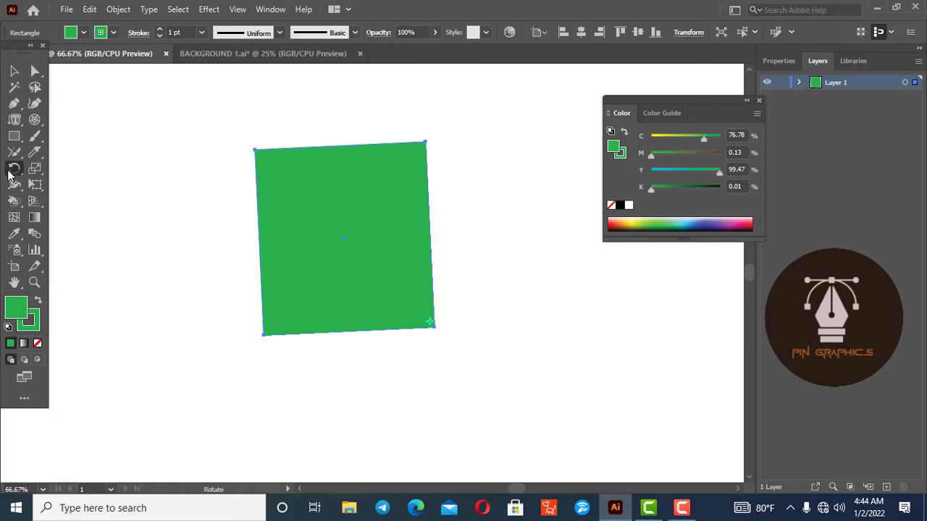
Drag the rectangle's two right-hand anchors together with Direct Selection into a right-pointing point.
{"action": "left_click", "coordinate": [11, 172]}
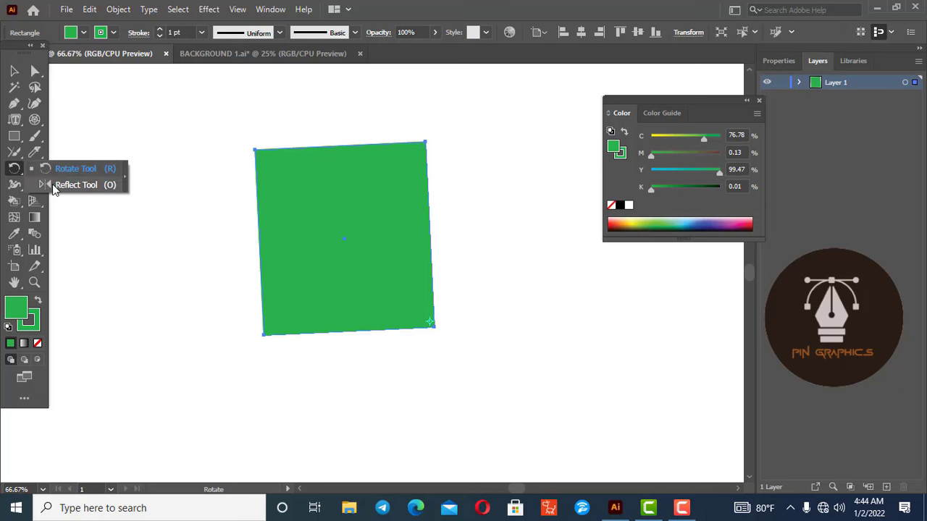
{"action": "left_click", "coordinate": [52, 184]}
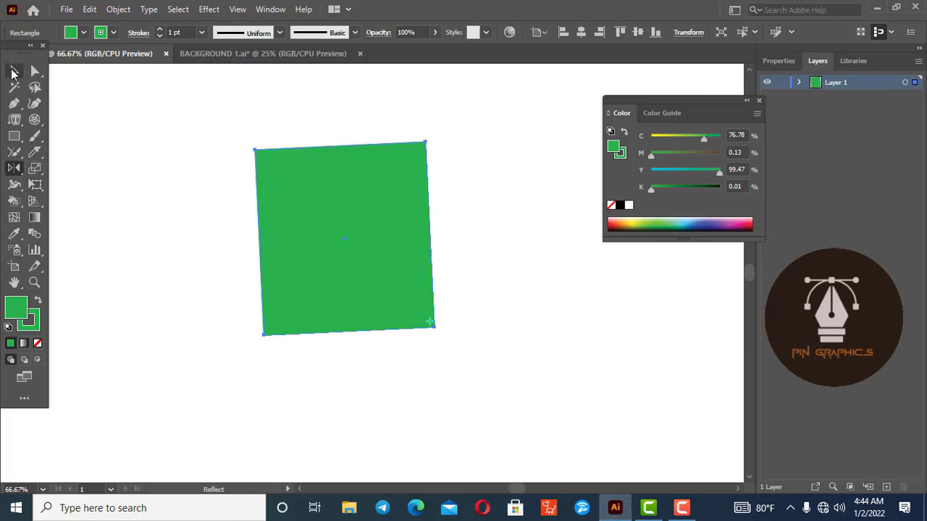
{"action": "left_click", "coordinate": [34, 70]}
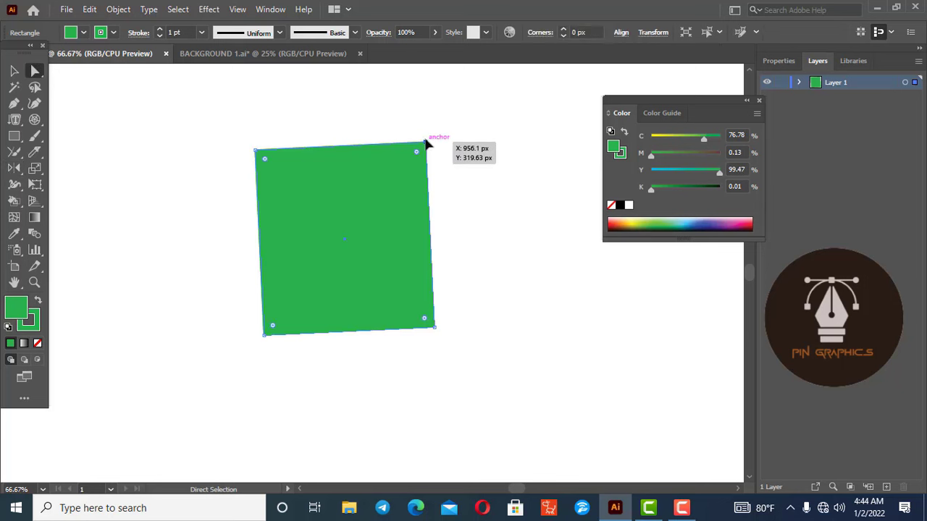
{"action": "left_click_drag", "start_coordinate": [426, 143], "coordinate": [367, 174]}
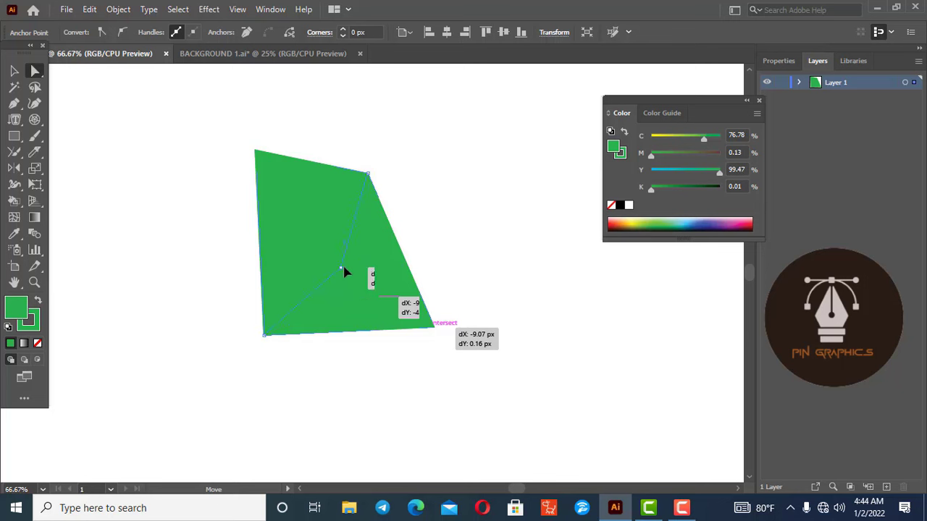
{"action": "left_click_drag", "start_coordinate": [433, 328], "coordinate": [414, 205]}
{"action": "left_click_drag", "start_coordinate": [367, 175], "coordinate": [359, 186]}
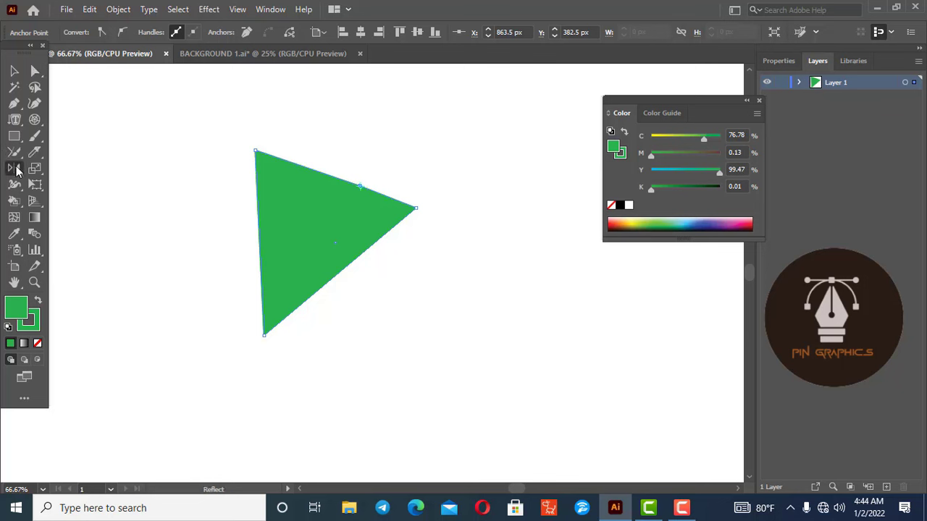
Try reflecting the triangle with the Reflect tool across a 45° axis.
{"action": "left_click", "coordinate": [13, 71]}
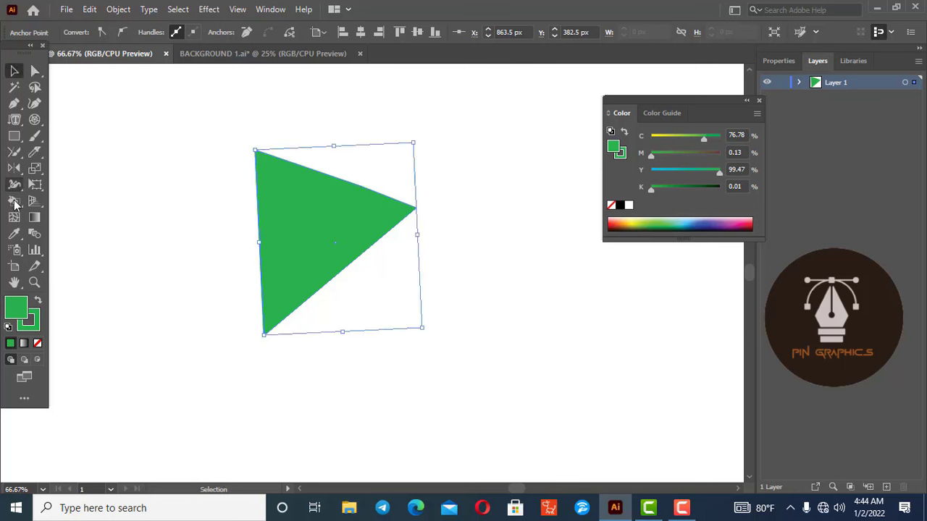
{"action": "left_click", "coordinate": [13, 168]}
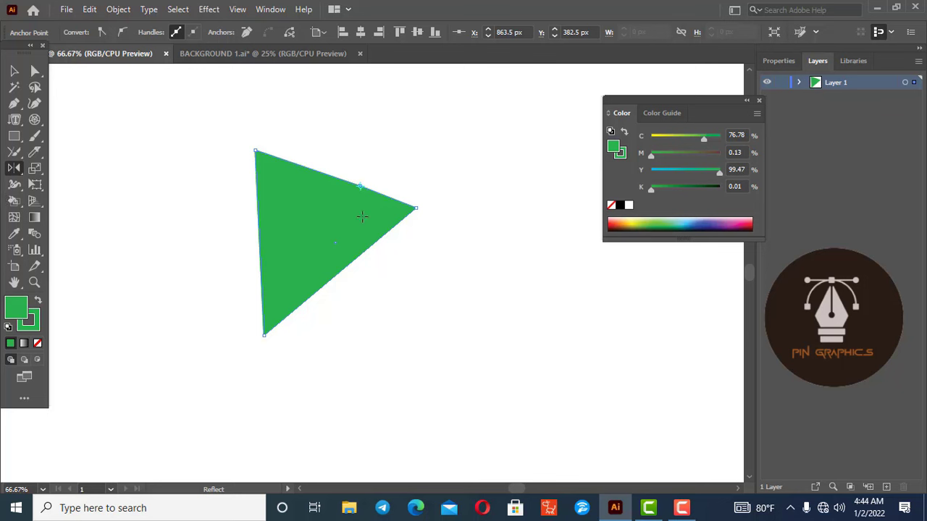
{"action": "left_click_drag", "start_coordinate": [362, 216], "coordinate": [354, 222]}
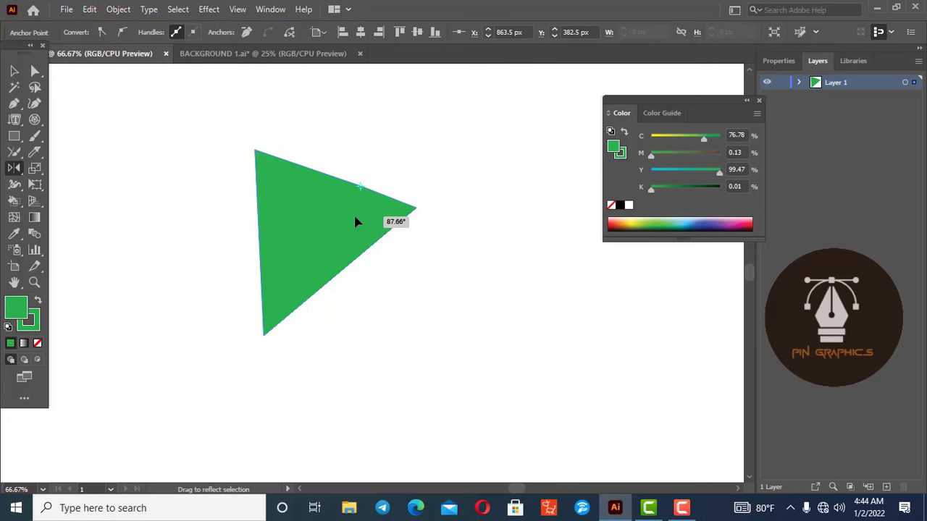
{"action": "left_click_drag", "start_coordinate": [355, 222], "coordinate": [354, 222]}
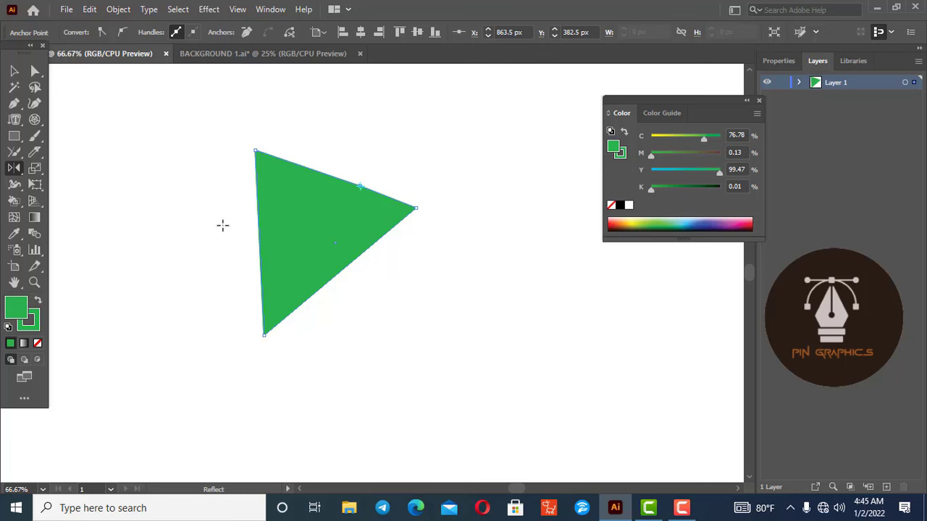
{"action": "left_click_drag", "start_coordinate": [324, 226], "coordinate": [245, 235]}
{"action": "mouse_move", "coordinate": [174, 231]}
{"action": "left_mouse_down"}
{"action": "mouse_move", "coordinate": [248, 232]}
{"action": "mouse_move", "coordinate": [152, 200]}
{"action": "left_mouse_up"}
Reselect the triangle and reflect it until it points left.
{"action": "left_click", "coordinate": [14, 70]}
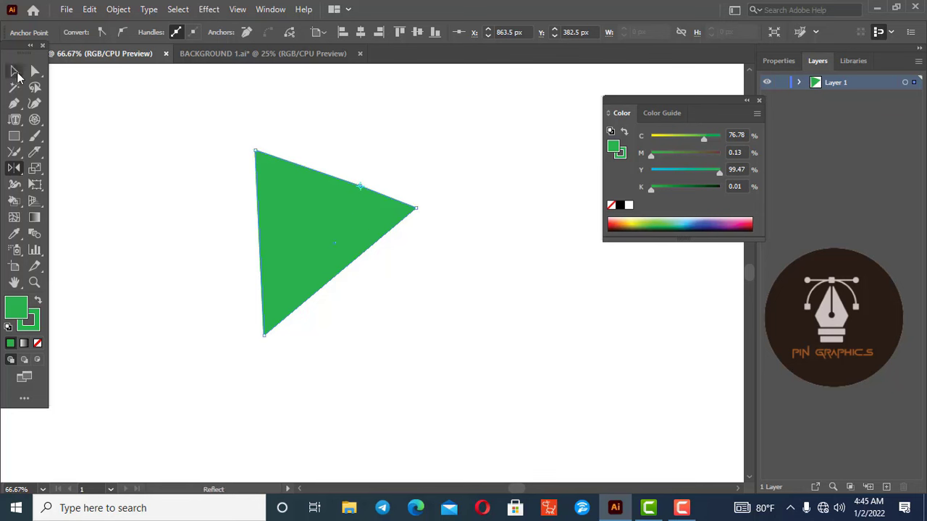
{"action": "left_click", "coordinate": [404, 147]}
{"action": "left_click", "coordinate": [367, 222]}
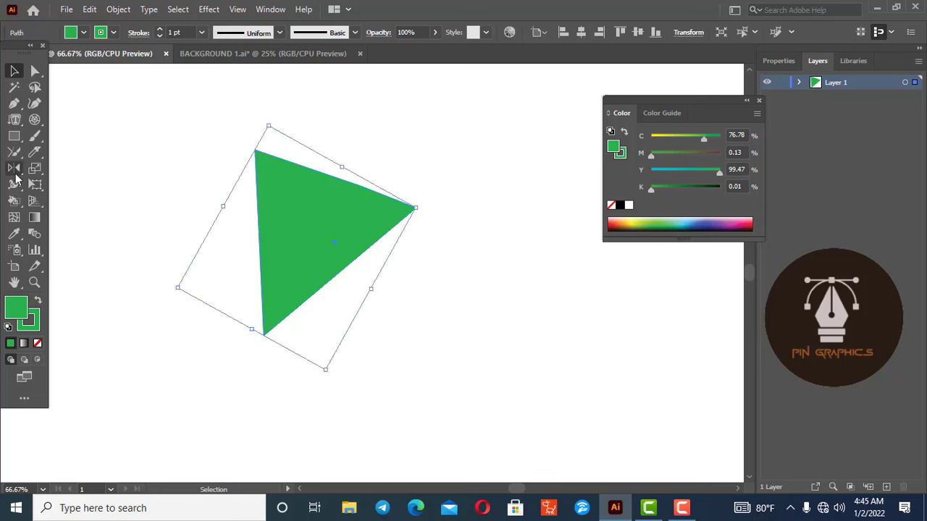
{"action": "left_click", "coordinate": [14, 171]}
{"action": "mouse_move", "coordinate": [387, 218]}
{"action": "left_mouse_down"}
{"action": "mouse_move", "coordinate": [242, 232]}
{"action": "mouse_move", "coordinate": [366, 271]}
{"action": "mouse_move", "coordinate": [383, 227]}
{"action": "mouse_move", "coordinate": [370, 267]}
{"action": "mouse_move", "coordinate": [356, 275]}
{"action": "mouse_move", "coordinate": [389, 250]}
{"action": "mouse_move", "coordinate": [387, 201]}
{"action": "left_mouse_up"}
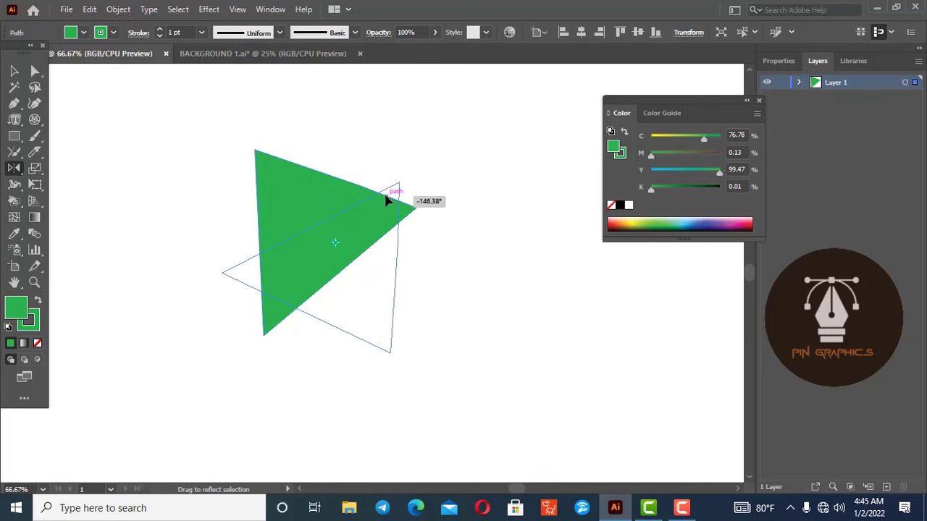
{"action": "mouse_move", "coordinate": [377, 259]}
{"action": "left_mouse_down"}
{"action": "mouse_move", "coordinate": [390, 275]}
{"action": "mouse_move", "coordinate": [410, 271]}
{"action": "mouse_move", "coordinate": [280, 265]}
{"action": "mouse_move", "coordinate": [306, 292]}
{"action": "left_mouse_up"}
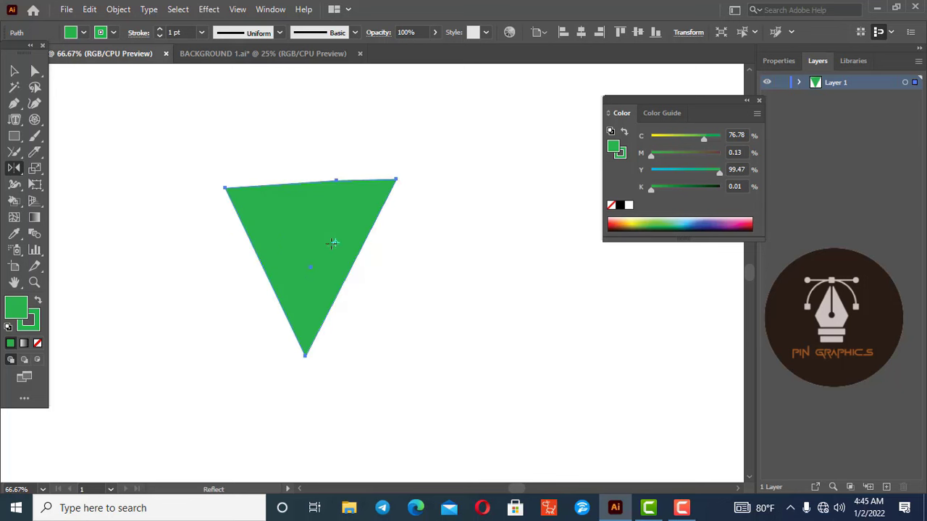
{"action": "mouse_move", "coordinate": [372, 219]}
{"action": "left_mouse_down"}
{"action": "mouse_move", "coordinate": [292, 234]}
{"action": "mouse_move", "coordinate": [343, 248]}
{"action": "mouse_move", "coordinate": [312, 210]}
{"action": "mouse_move", "coordinate": [387, 237]}
{"action": "left_mouse_up"}
{"action": "left_click", "coordinate": [14, 72]}
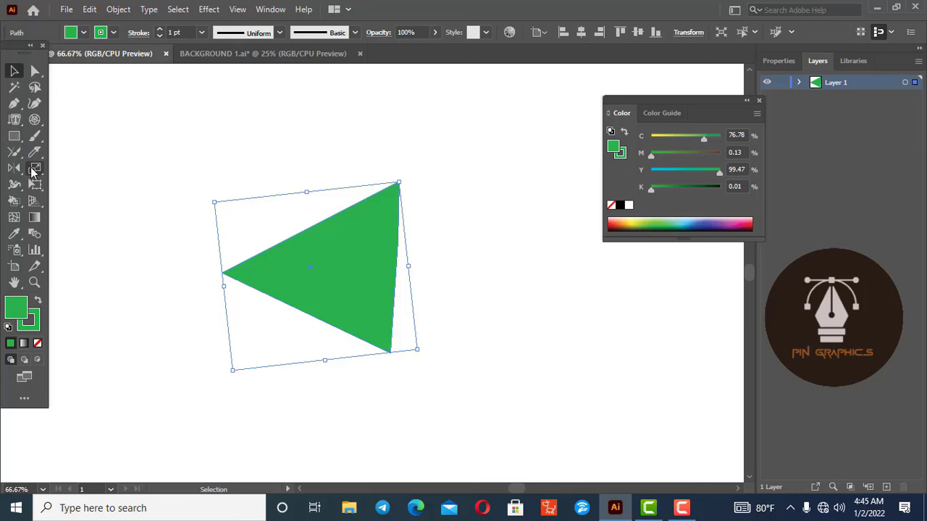
{"action": "left_click", "coordinate": [32, 171]}
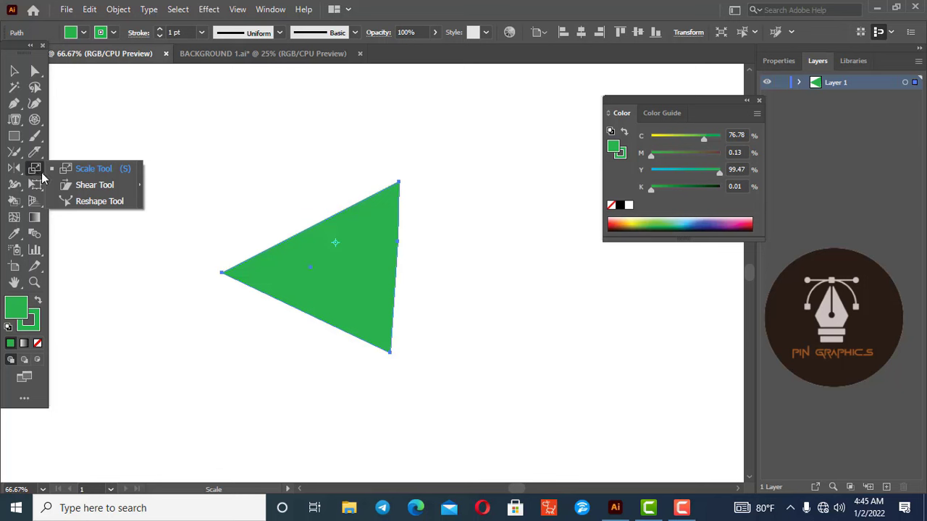
Delete the green triangle and draw a new green square left of centre.
{"action": "left_click", "coordinate": [80, 186]}
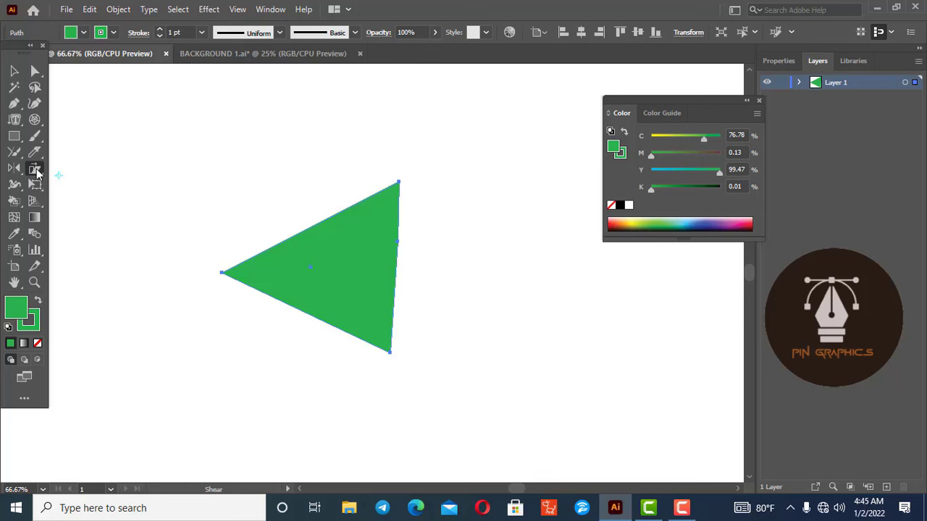
{"action": "left_click", "coordinate": [13, 70]}
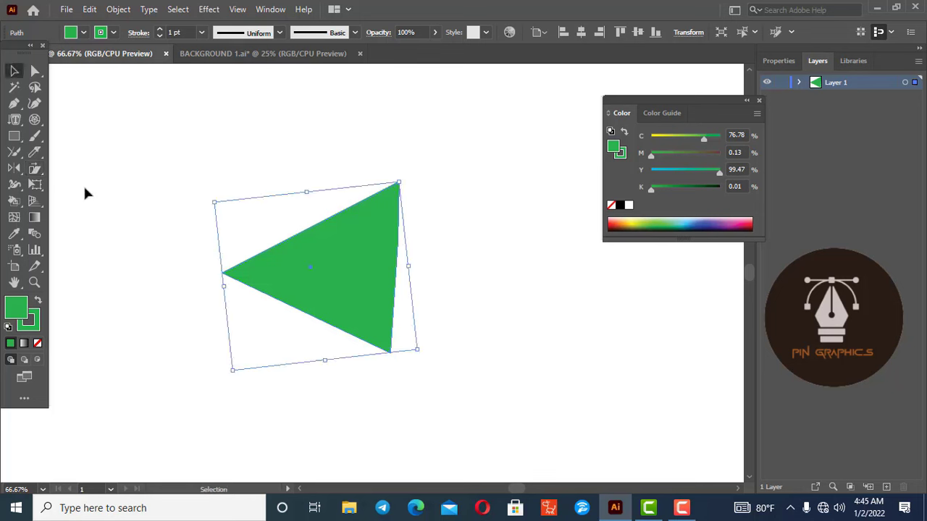
{"action": "key", "text": "Delete"}
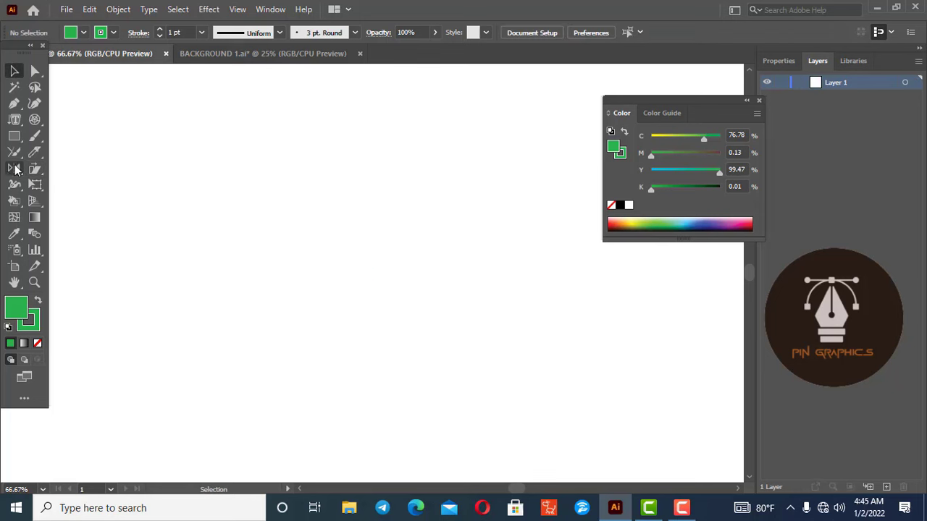
{"action": "left_click", "coordinate": [13, 136]}
{"action": "left_click_drag", "start_coordinate": [226, 177], "coordinate": [356, 305]}
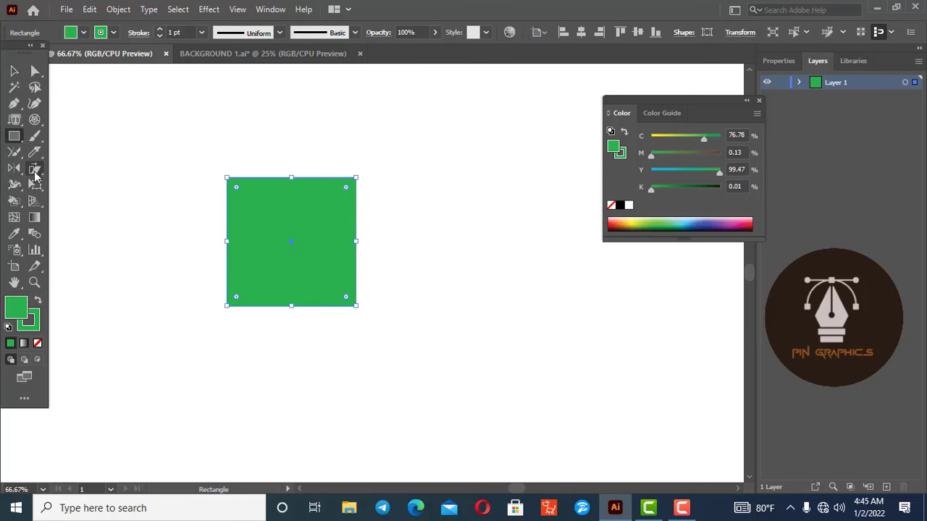
Tear off the Scale tool group as a floating panel and enlarge the square.
{"action": "left_click_drag", "start_coordinate": [35, 174], "coordinate": [140, 185]}
{"action": "left_click_drag", "start_coordinate": [66, 183], "coordinate": [91, 106]}
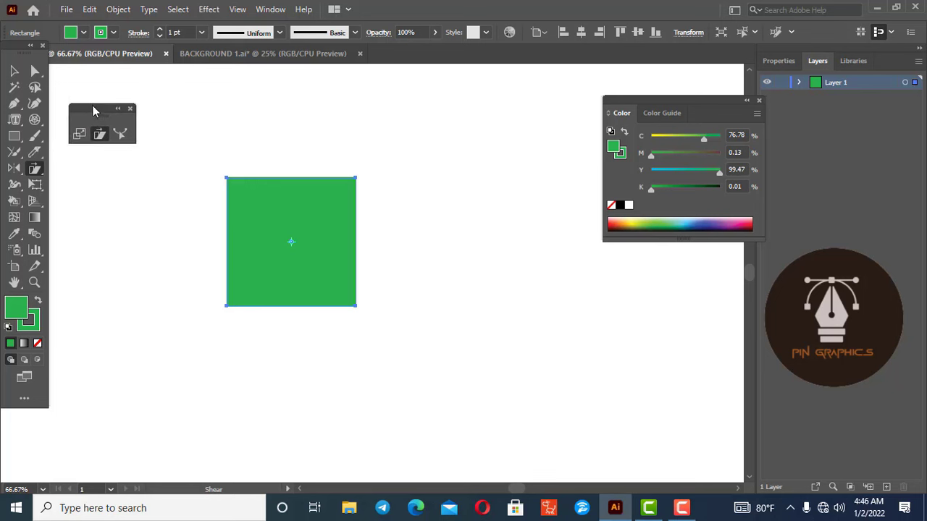
{"action": "left_click", "coordinate": [81, 126]}
{"action": "mouse_move", "coordinate": [258, 197]}
{"action": "left_mouse_down"}
{"action": "mouse_move", "coordinate": [394, 201]}
{"action": "mouse_move", "coordinate": [374, 239]}
{"action": "mouse_move", "coordinate": [380, 150]}
{"action": "mouse_move", "coordinate": [399, 141]}
{"action": "mouse_move", "coordinate": [374, 174]}
{"action": "mouse_move", "coordinate": [345, 187]}
{"action": "mouse_move", "coordinate": [372, 165]}
{"action": "mouse_move", "coordinate": [346, 235]}
{"action": "mouse_move", "coordinate": [345, 147]}
{"action": "mouse_move", "coordinate": [408, 169]}
{"action": "mouse_move", "coordinate": [387, 147]}
{"action": "mouse_move", "coordinate": [345, 155]}
{"action": "left_mouse_up"}
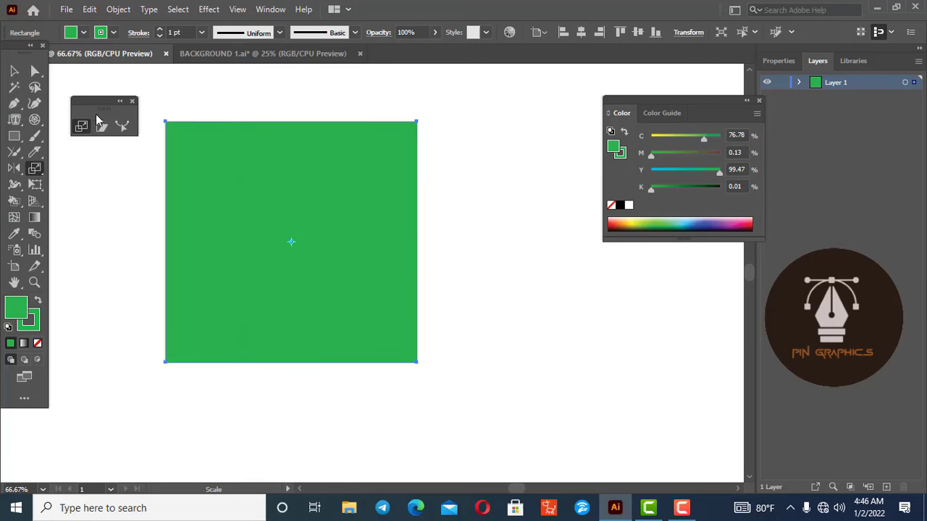
{"action": "left_click", "coordinate": [102, 126]}
Shear the square into a leaning parallelogram and distort it with the Reshape tool.
{"action": "left_click_drag", "start_coordinate": [294, 125], "coordinate": [347, 125]}
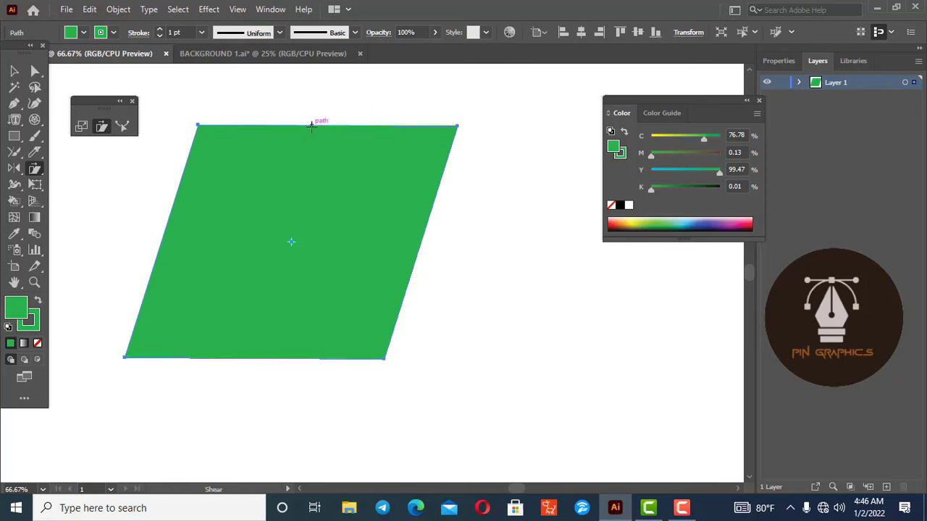
{"action": "left_click_drag", "start_coordinate": [310, 124], "coordinate": [283, 138]}
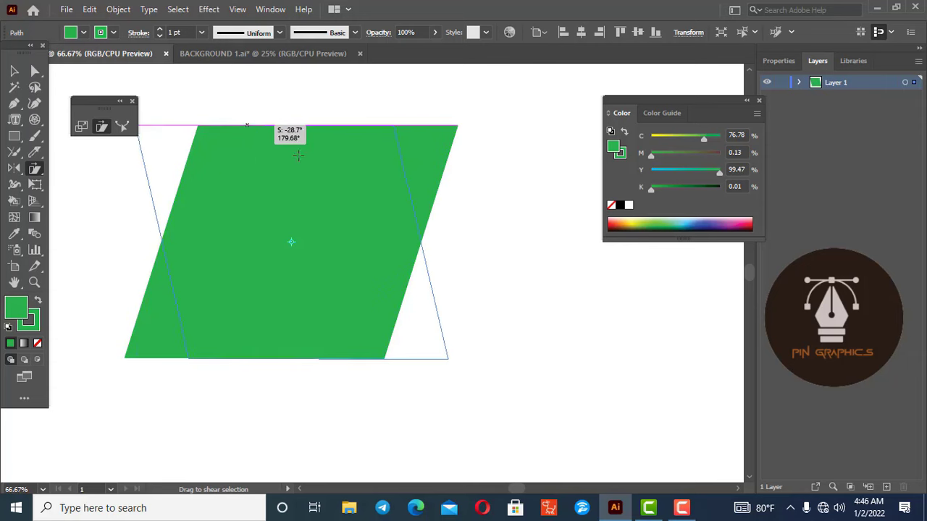
{"action": "left_click_drag", "start_coordinate": [283, 138], "coordinate": [271, 131]}
{"action": "mouse_move", "coordinate": [420, 205]}
{"action": "left_mouse_down"}
{"action": "mouse_move", "coordinate": [404, 222]}
{"action": "mouse_move", "coordinate": [382, 168]}
{"action": "left_mouse_up"}
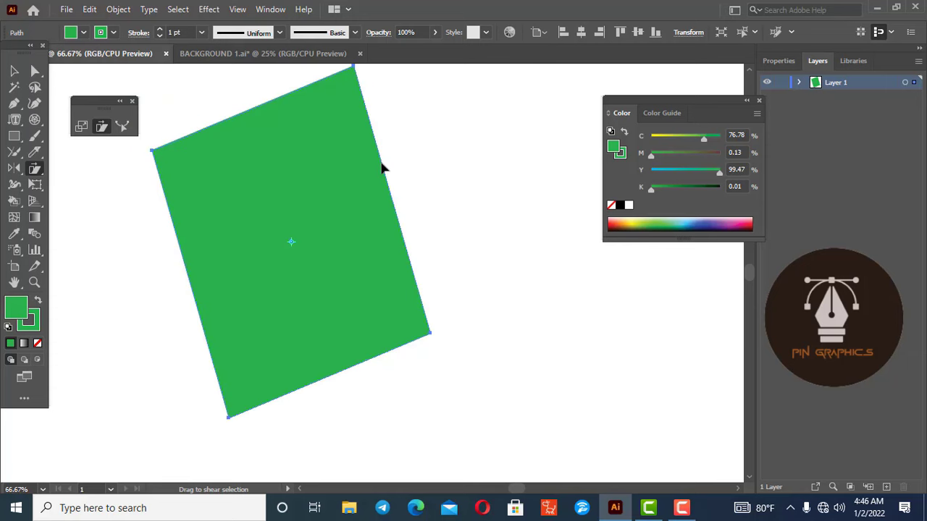
{"action": "left_click", "coordinate": [122, 126]}
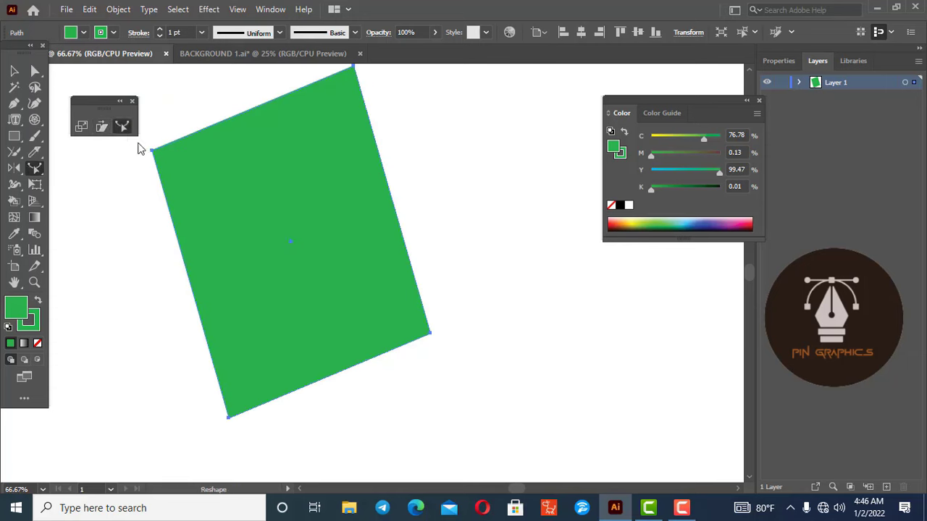
{"action": "mouse_move", "coordinate": [152, 154]}
{"action": "left_mouse_down"}
{"action": "mouse_move", "coordinate": [208, 217]}
{"action": "mouse_move", "coordinate": [244, 166]}
{"action": "left_mouse_up"}
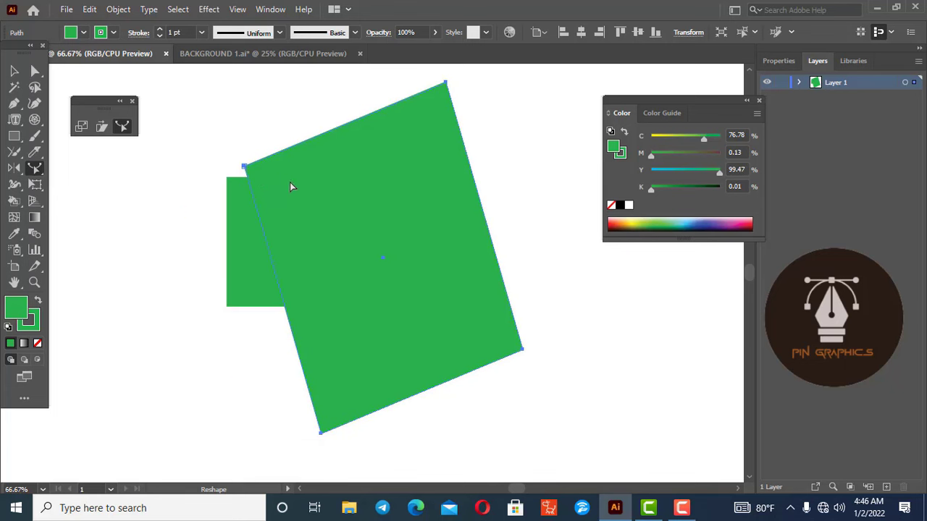
Marquee-select both green shapes and delete them.
{"action": "left_click", "coordinate": [13, 70]}
{"action": "left_click_drag", "start_coordinate": [197, 147], "coordinate": [356, 279]}
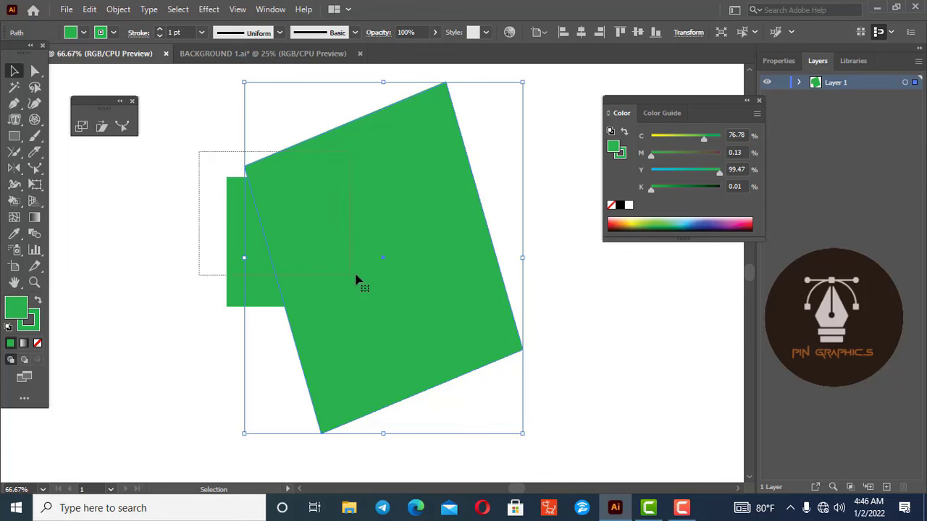
{"action": "key", "text": "Delete"}
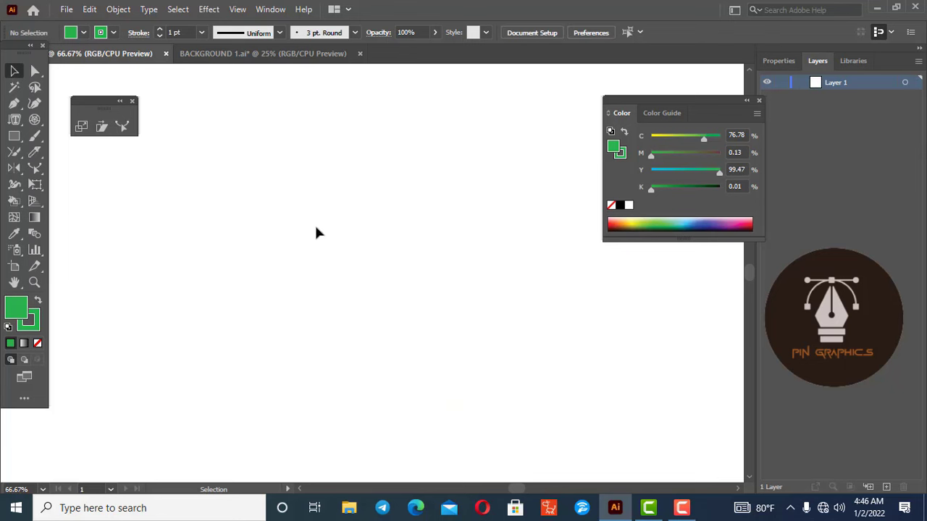
Draw a green rectangle and tear off the Free Transform tools into a floating group.
{"action": "left_click", "coordinate": [131, 102]}
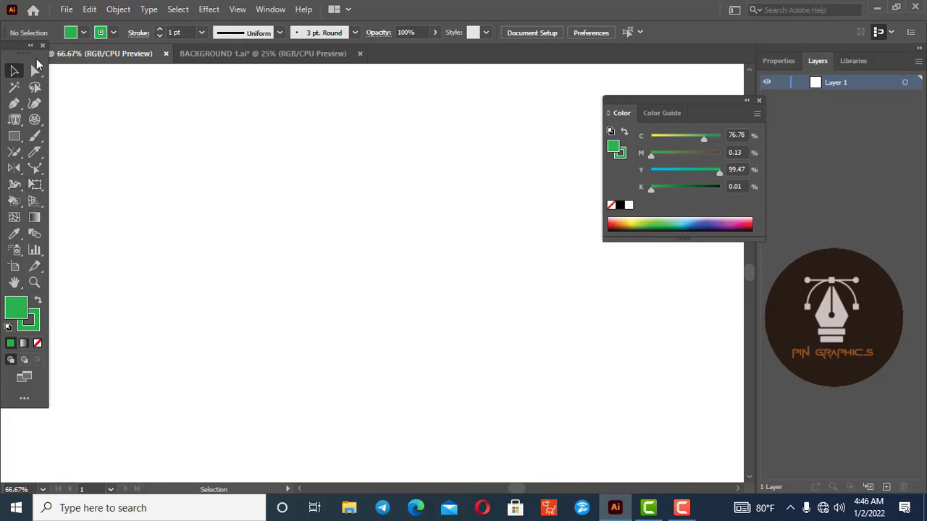
{"action": "left_click", "coordinate": [10, 138]}
{"action": "left_click_drag", "start_coordinate": [229, 162], "coordinate": [401, 322]}
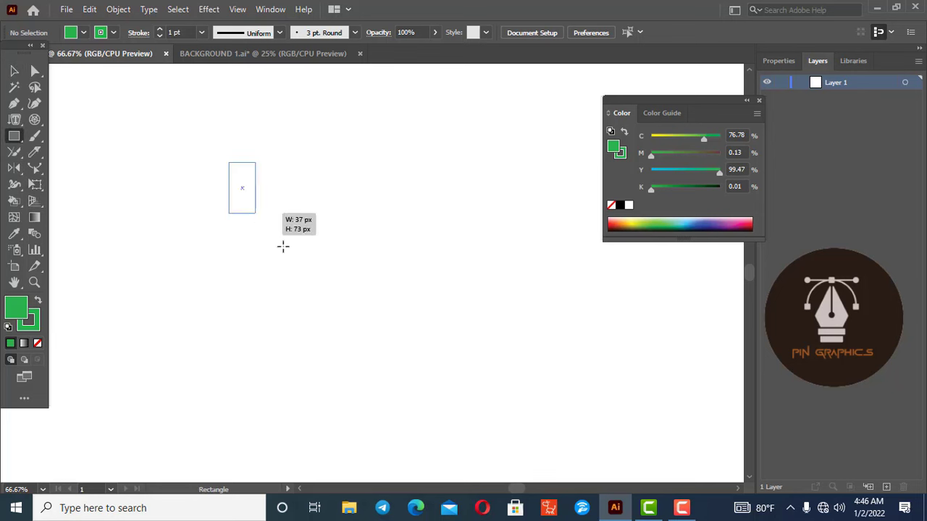
{"action": "left_click", "coordinate": [35, 185]}
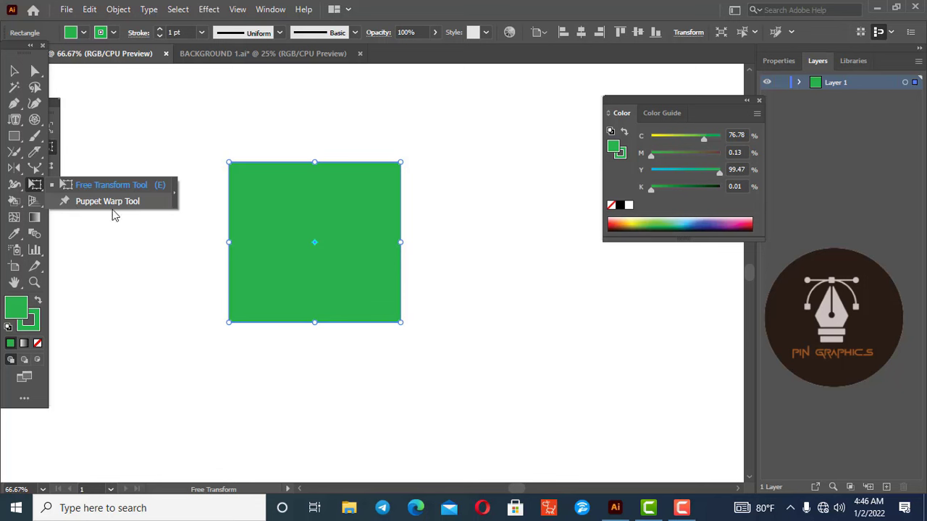
{"action": "left_click", "coordinate": [177, 192]}
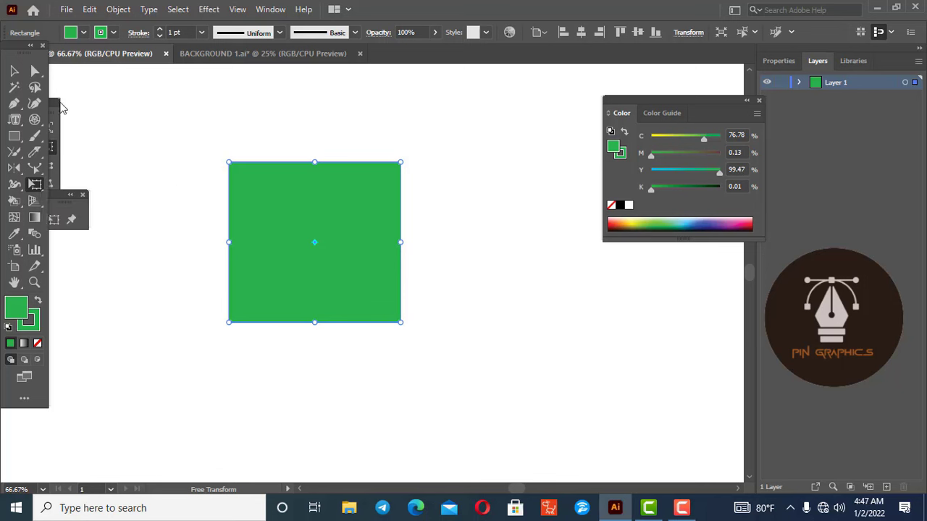
{"action": "left_click_drag", "start_coordinate": [59, 105], "coordinate": [96, 98]}
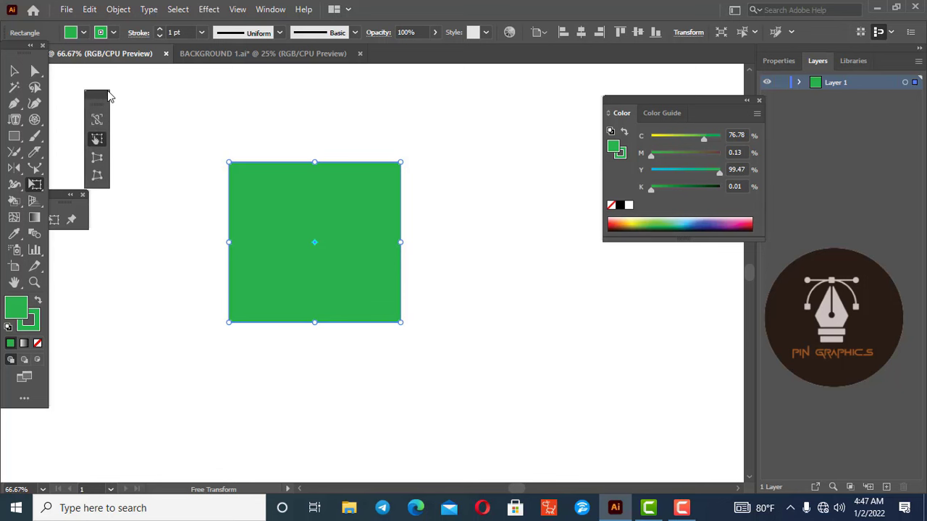
{"action": "left_click_drag", "start_coordinate": [69, 195], "coordinate": [90, 210]}
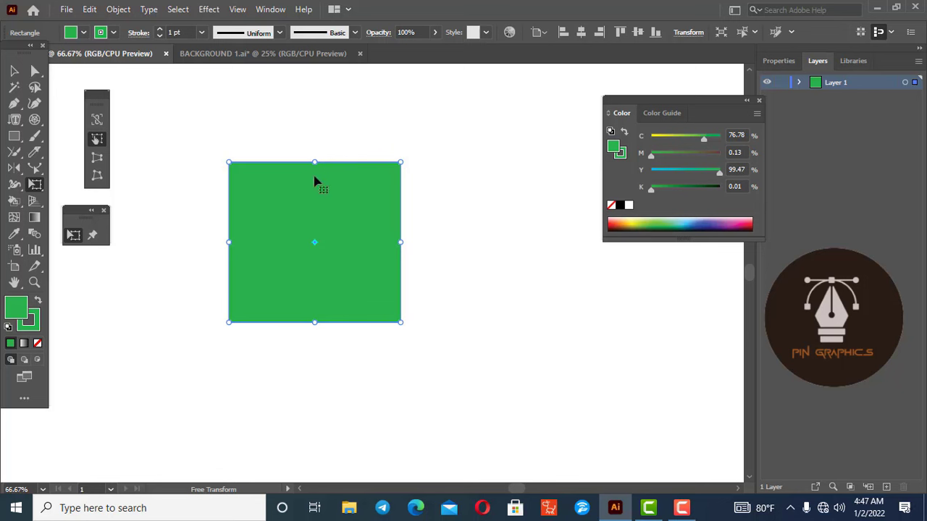
Distort the rectangle into a thin diagonal sliver with Free Transform, then delete it.
{"action": "mouse_move", "coordinate": [314, 160]}
{"action": "left_mouse_down"}
{"action": "mouse_move", "coordinate": [260, 169]}
{"action": "mouse_move", "coordinate": [387, 171]}
{"action": "left_mouse_up"}
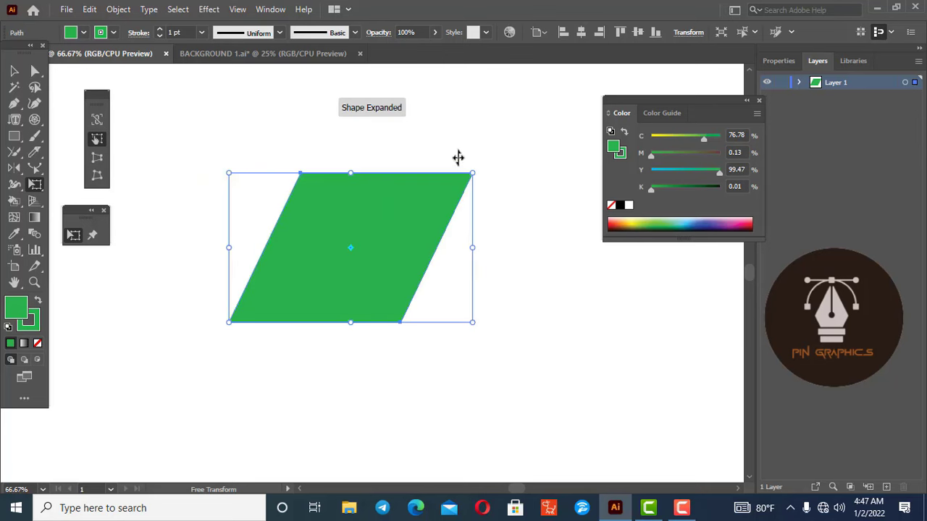
{"action": "left_click_drag", "start_coordinate": [473, 248], "coordinate": [459, 168]}
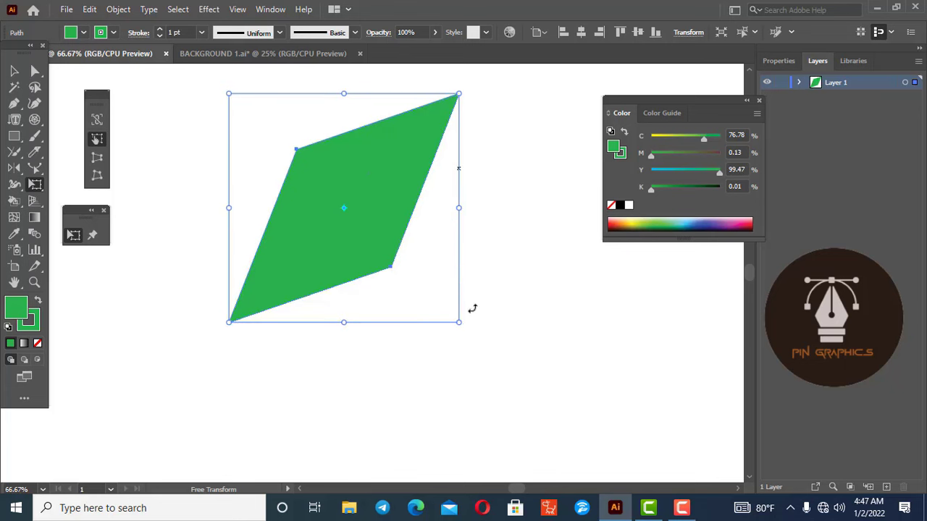
{"action": "mouse_move", "coordinate": [458, 321]}
{"action": "left_mouse_down"}
{"action": "mouse_move", "coordinate": [278, 197]}
{"action": "mouse_move", "coordinate": [462, 336]}
{"action": "left_mouse_up"}
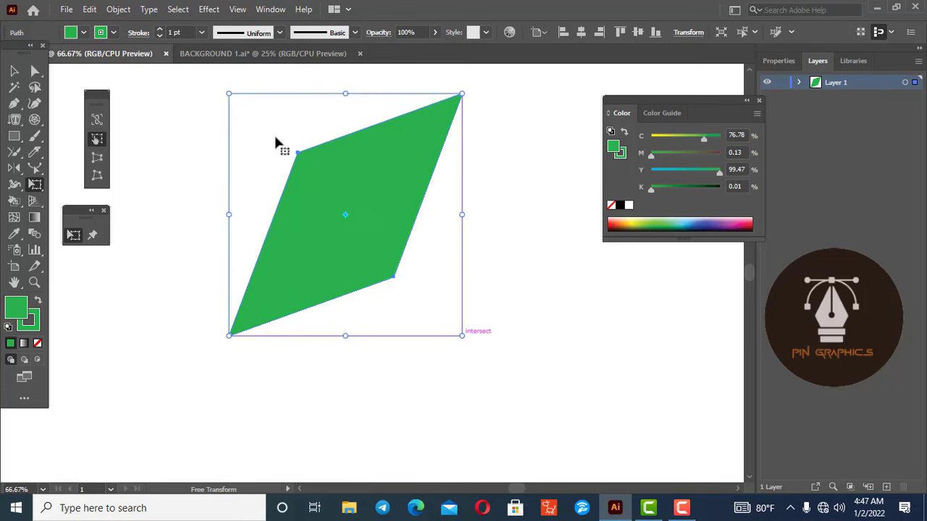
{"action": "left_click_drag", "start_coordinate": [226, 92], "coordinate": [324, 206]}
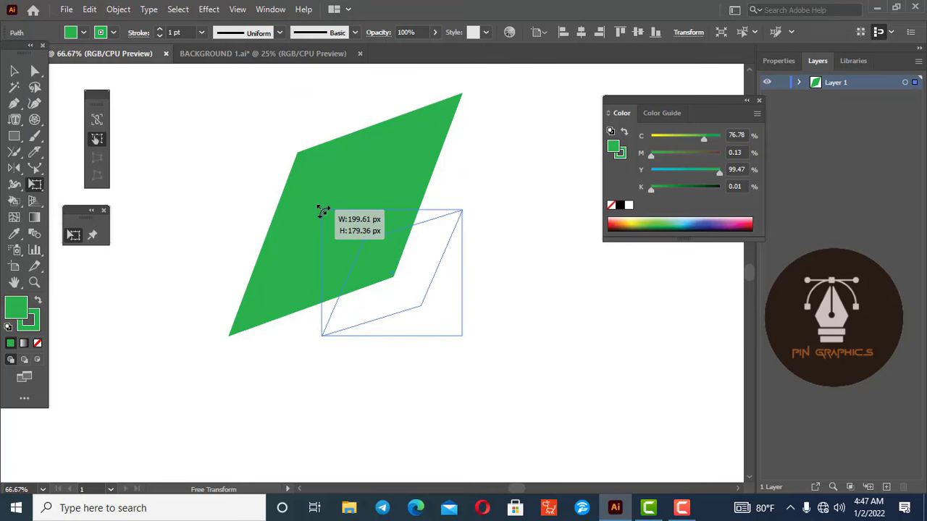
{"action": "left_click_drag", "start_coordinate": [501, 341], "coordinate": [294, 312]}
{"action": "left_click_drag", "start_coordinate": [251, 303], "coordinate": [251, 303]}
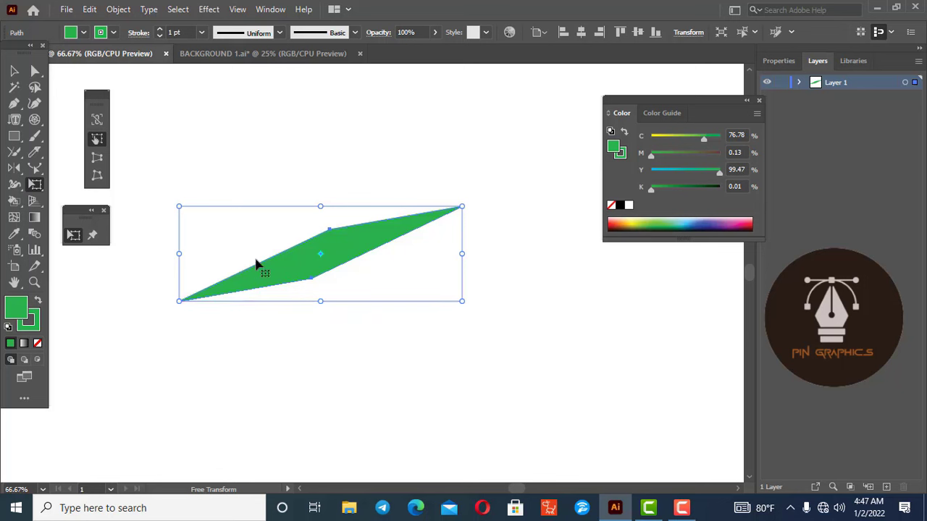
{"action": "left_click", "coordinate": [14, 70]}
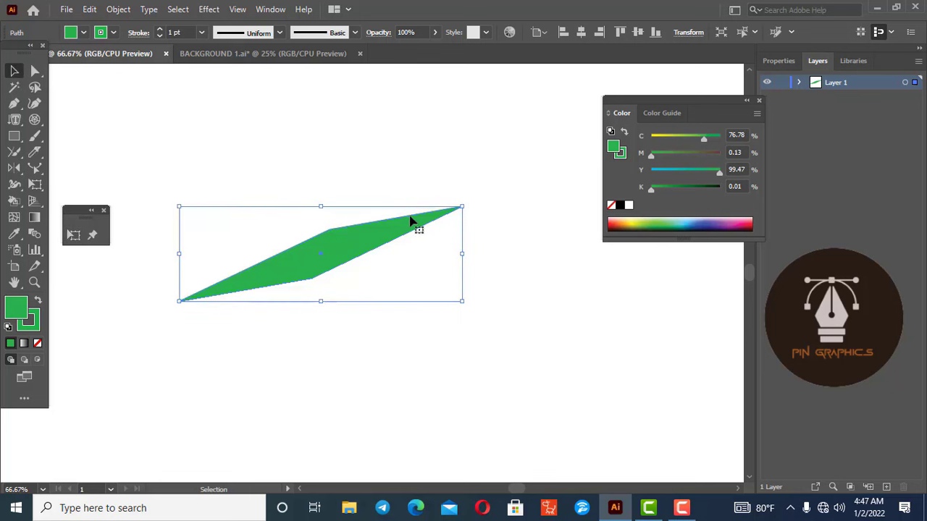
{"action": "key", "text": "Delete"}
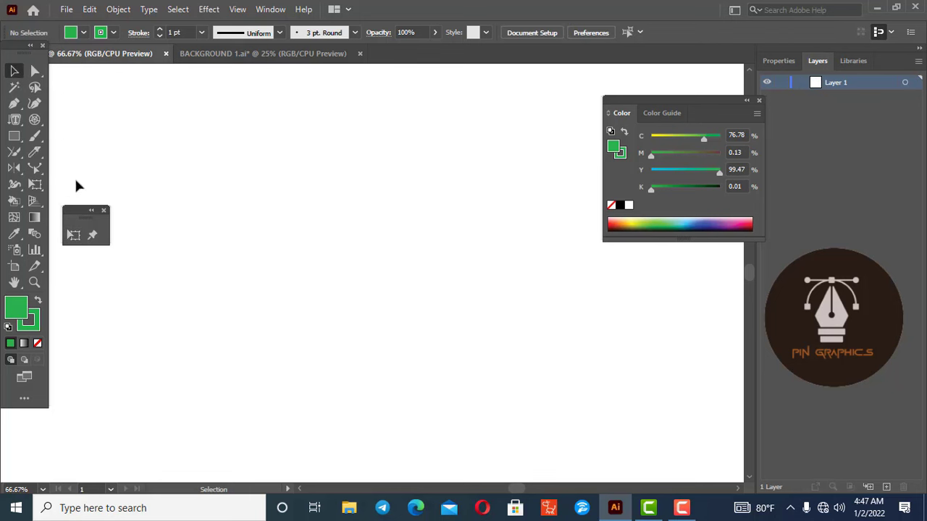
{"action": "left_click", "coordinate": [14, 138]}
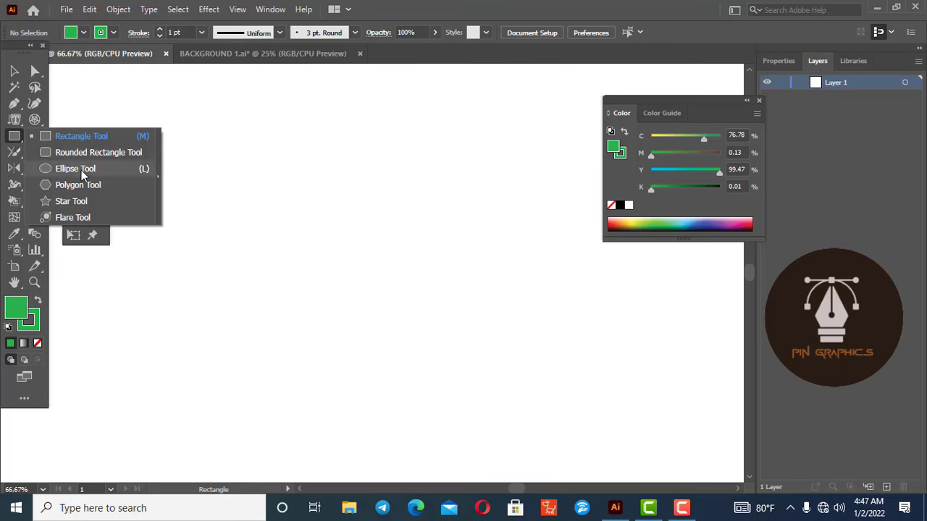
{"action": "left_click", "coordinate": [75, 169]}
{"action": "mouse_move", "coordinate": [288, 128]}
{"action": "left_mouse_down"}
{"action": "mouse_move", "coordinate": [368, 298]}
{"action": "mouse_move", "coordinate": [352, 313]}
{"action": "left_mouse_up"}
{"action": "left_click", "coordinate": [14, 70]}
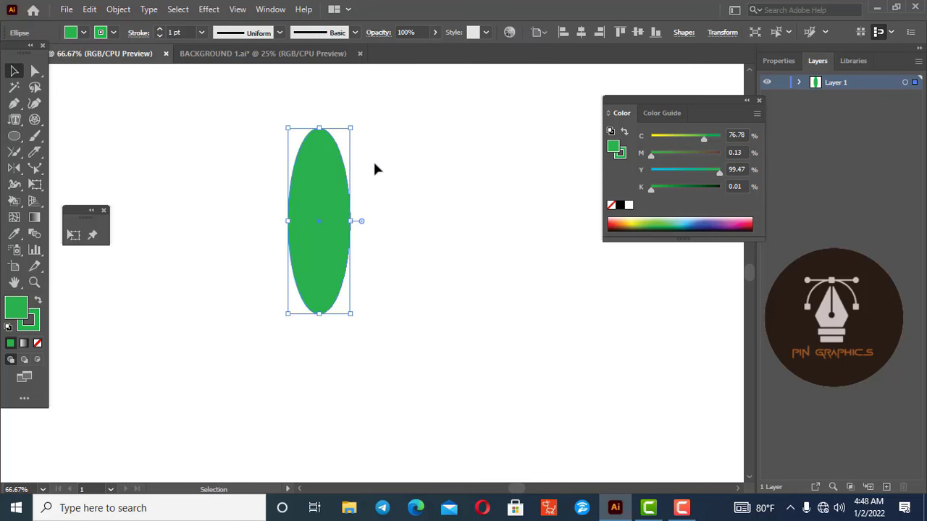
{"action": "left_click", "coordinate": [360, 224]}
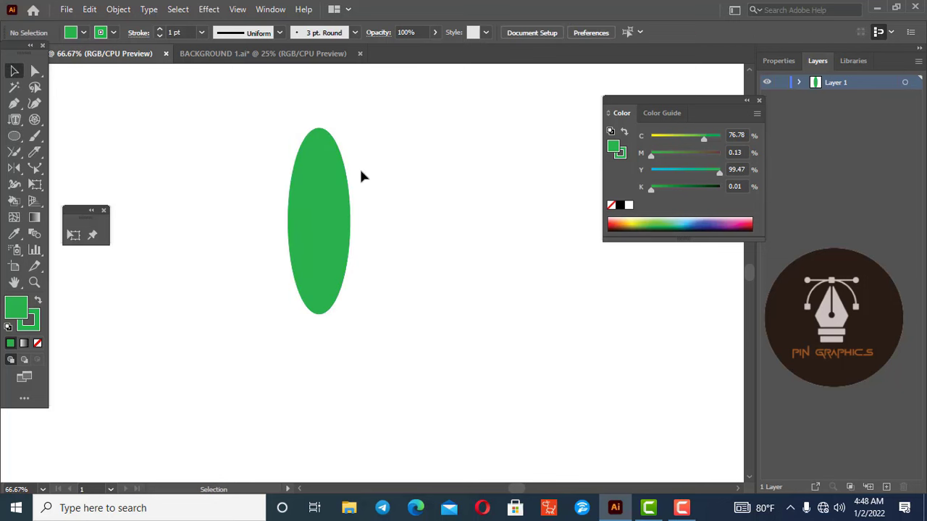
{"action": "left_click", "coordinate": [328, 186]}
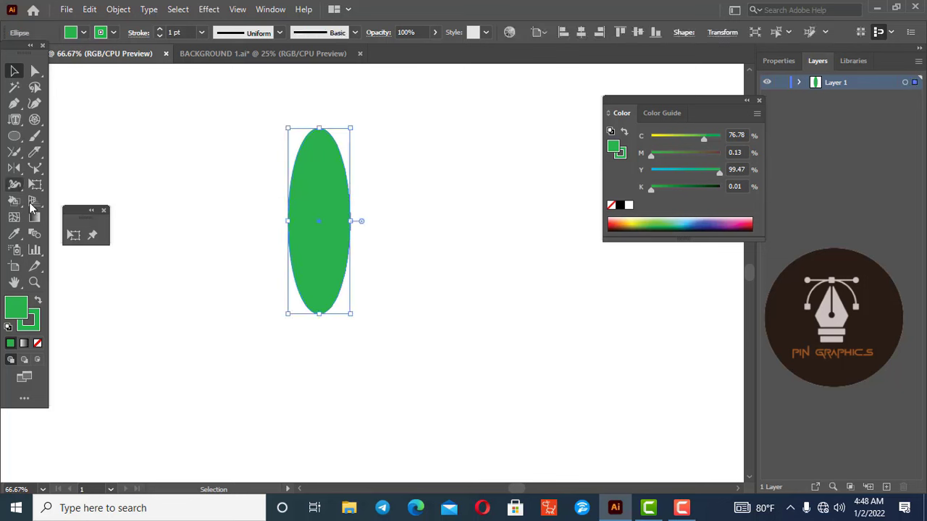
{"action": "left_click", "coordinate": [92, 239]}
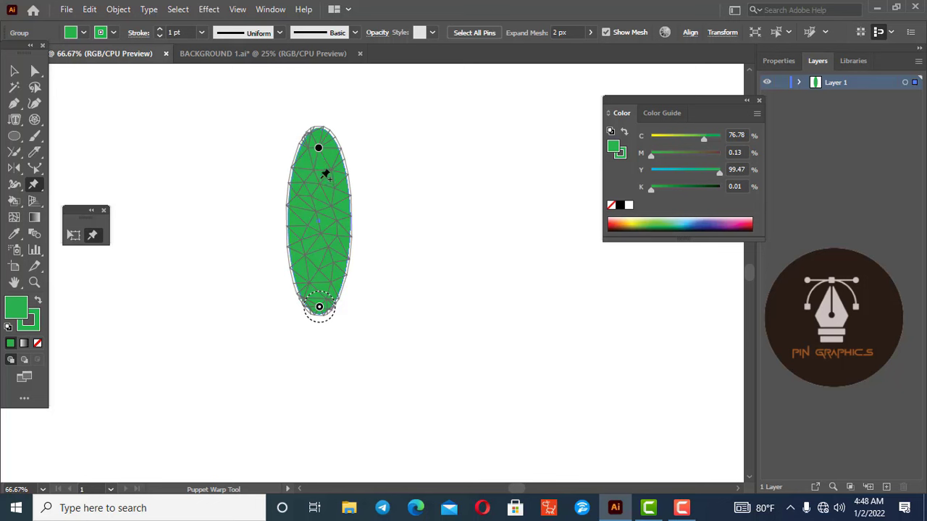
{"action": "left_click", "coordinate": [318, 217]}
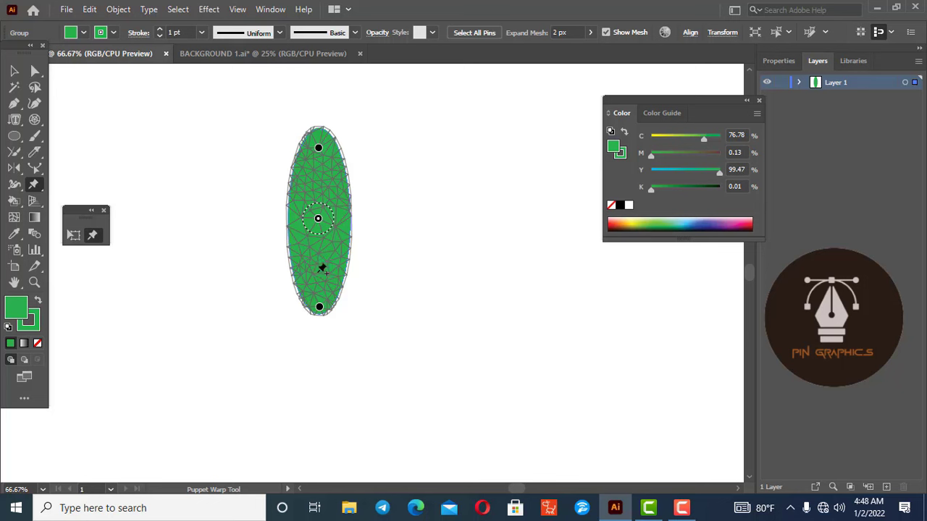
{"action": "left_click", "coordinate": [317, 270]}
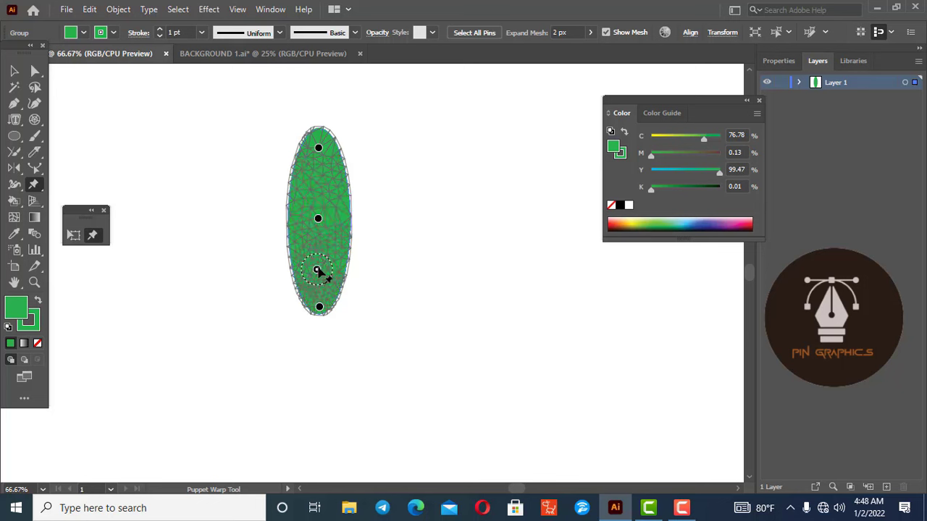
{"action": "key", "text": "Delete"}
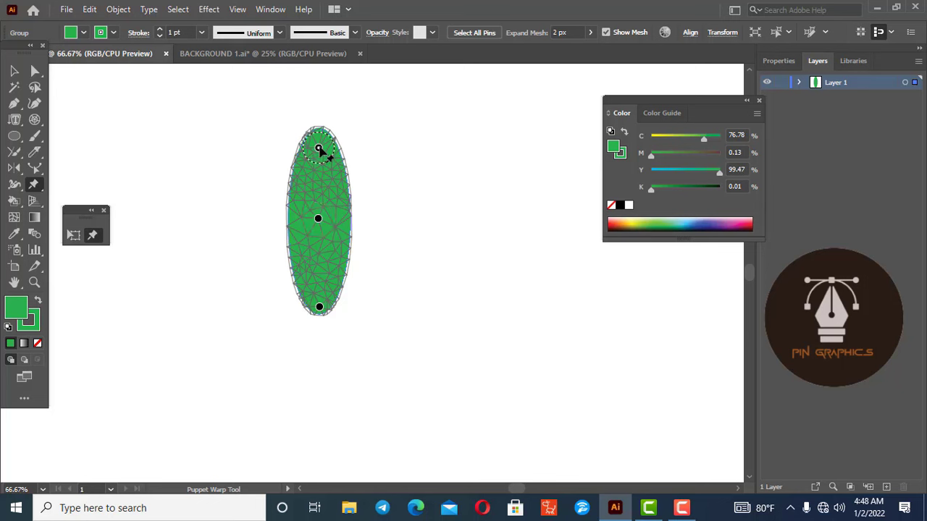
{"action": "mouse_move", "coordinate": [319, 149]}
{"action": "left_mouse_down"}
{"action": "mouse_move", "coordinate": [225, 175]}
{"action": "mouse_move", "coordinate": [361, 179]}
{"action": "mouse_move", "coordinate": [262, 137]}
{"action": "mouse_move", "coordinate": [207, 79]}
{"action": "mouse_move", "coordinate": [340, 215]}
{"action": "mouse_move", "coordinate": [332, 145]}
{"action": "mouse_move", "coordinate": [368, 93]}
{"action": "mouse_move", "coordinate": [442, 131]}
{"action": "mouse_move", "coordinate": [236, 128]}
{"action": "mouse_move", "coordinate": [304, 110]}
{"action": "mouse_move", "coordinate": [317, 126]}
{"action": "left_mouse_up"}
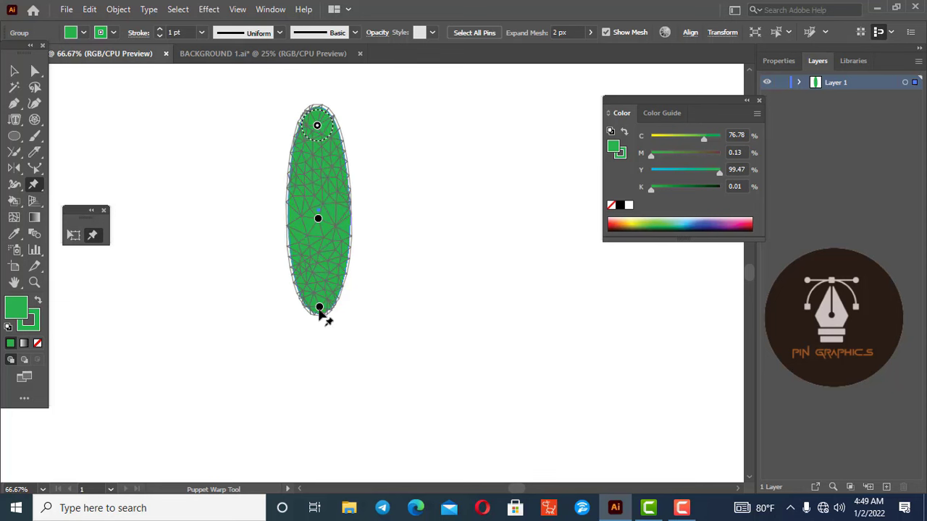
{"action": "mouse_move", "coordinate": [319, 307]}
{"action": "left_mouse_down"}
{"action": "mouse_move", "coordinate": [401, 275]}
{"action": "mouse_move", "coordinate": [215, 290]}
{"action": "mouse_move", "coordinate": [430, 257]}
{"action": "mouse_move", "coordinate": [265, 311]}
{"action": "mouse_move", "coordinate": [427, 273]}
{"action": "mouse_move", "coordinate": [261, 326]}
{"action": "left_mouse_up"}
{"action": "key", "text": "v"}
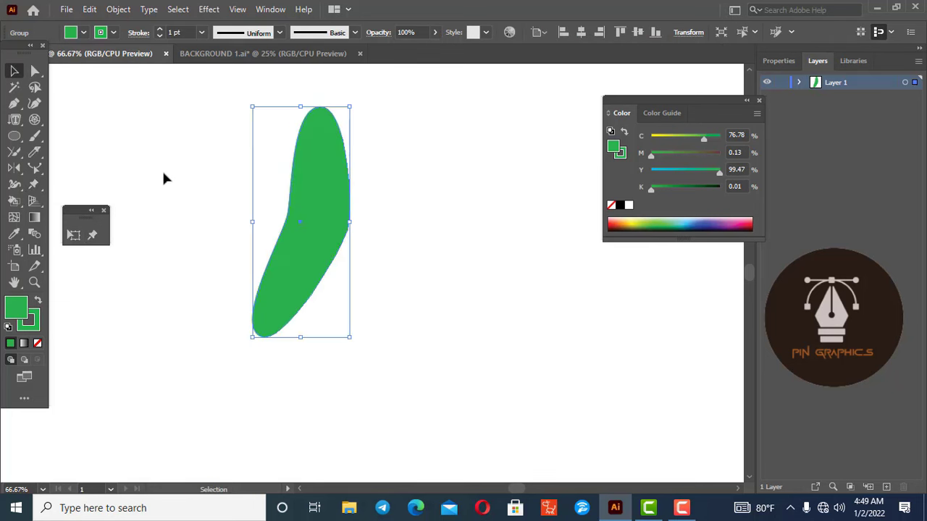
{"action": "left_click_drag", "start_coordinate": [193, 125], "coordinate": [300, 253]}
{"action": "left_click", "coordinate": [353, 260]}
Undo the warped shape and close the floating transform tool group.
{"action": "key", "text": "ctrl+z"}
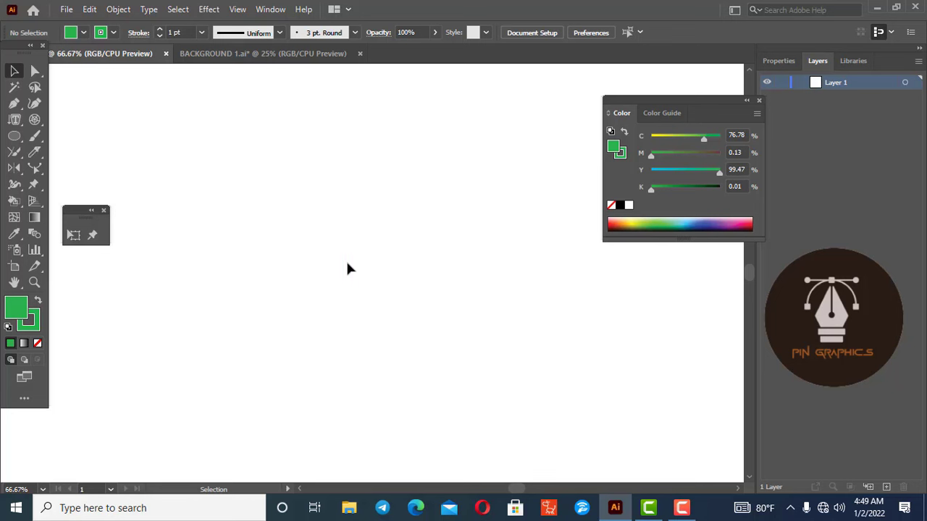
{"action": "left_click", "coordinate": [105, 212]}
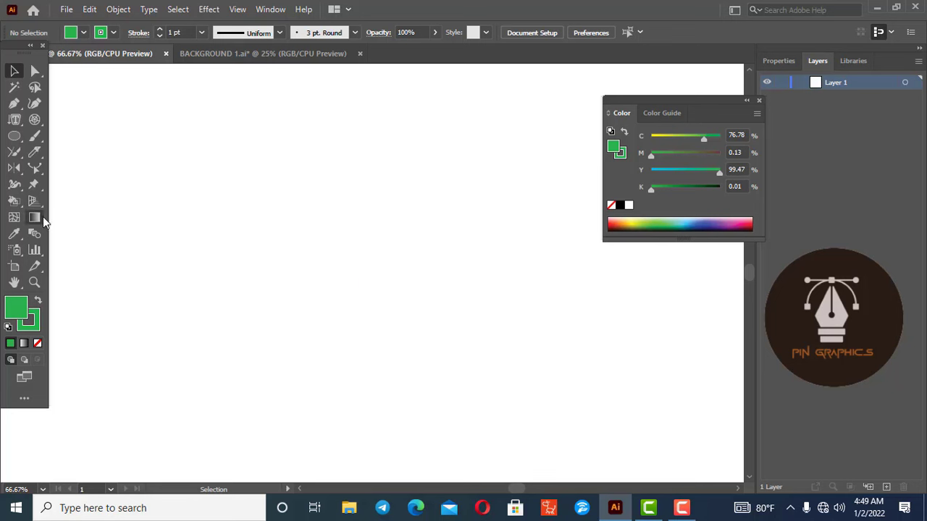
{"action": "left_click", "coordinate": [18, 188]}
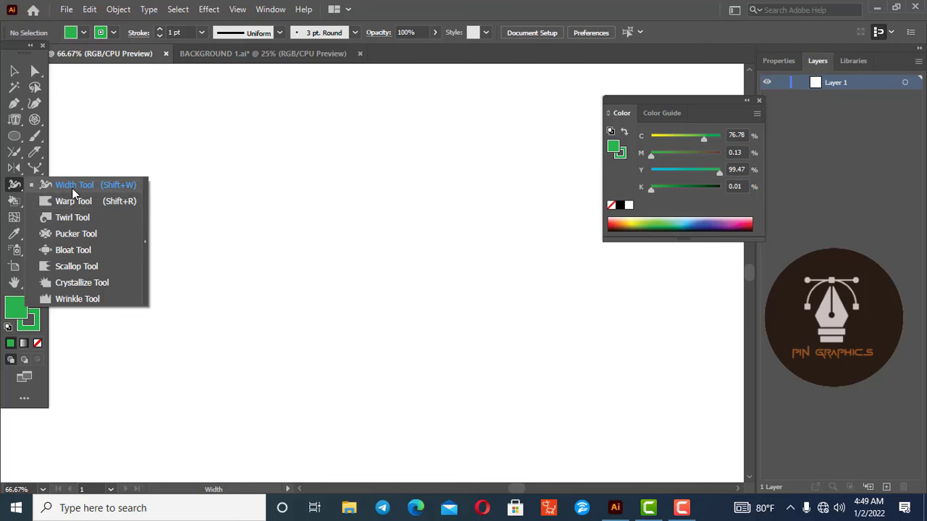
Draw an unfilled wavy green curve with the Pen tool.
{"action": "key", "text": "p"}
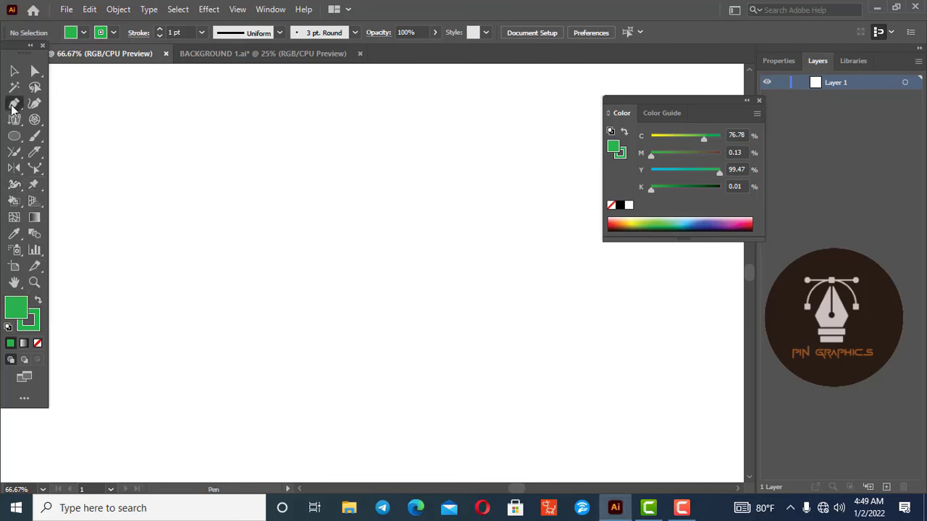
{"action": "left_click", "coordinate": [151, 221]}
{"action": "mouse_move", "coordinate": [266, 249]}
{"action": "left_mouse_down"}
{"action": "mouse_move", "coordinate": [327, 204]}
{"action": "mouse_move", "coordinate": [385, 179]}
{"action": "left_mouse_up"}
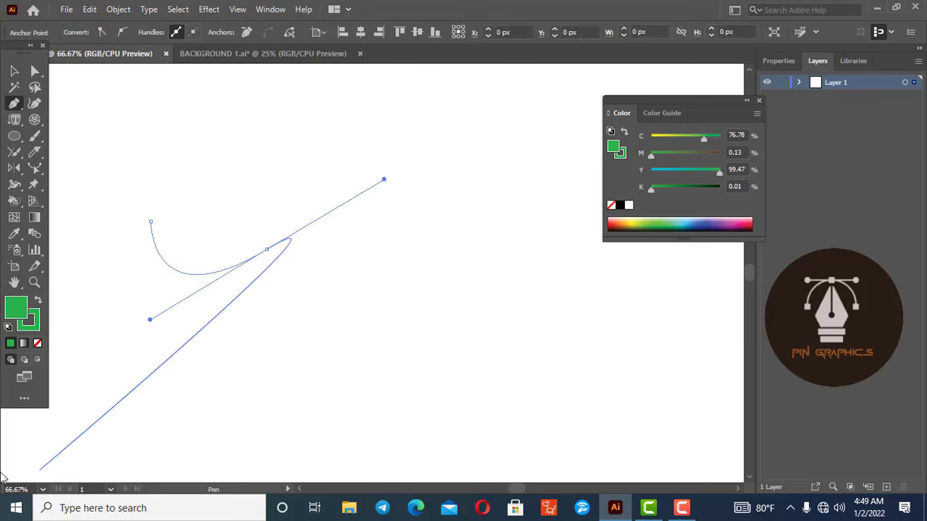
{"action": "left_click", "coordinate": [38, 343]}
{"action": "left_click", "coordinate": [36, 327]}
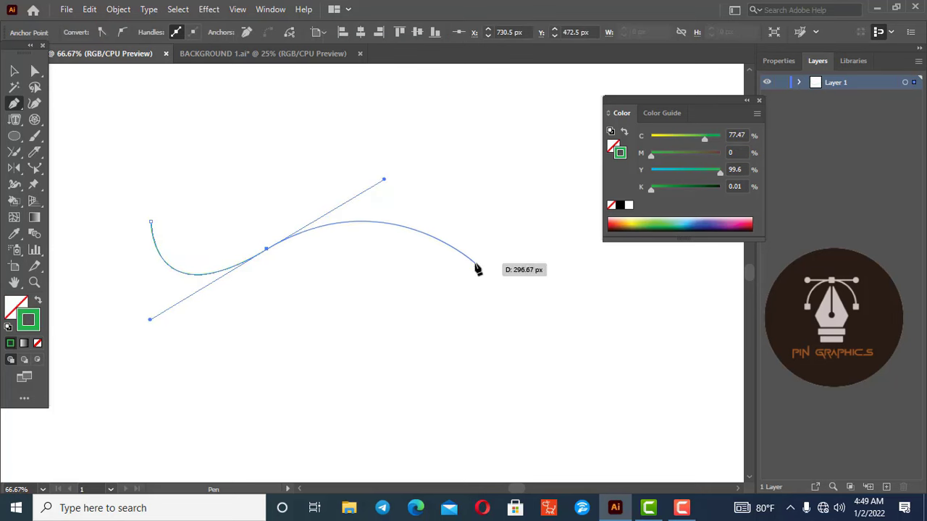
{"action": "left_click", "coordinate": [475, 264]}
{"action": "left_click", "coordinate": [14, 70]}
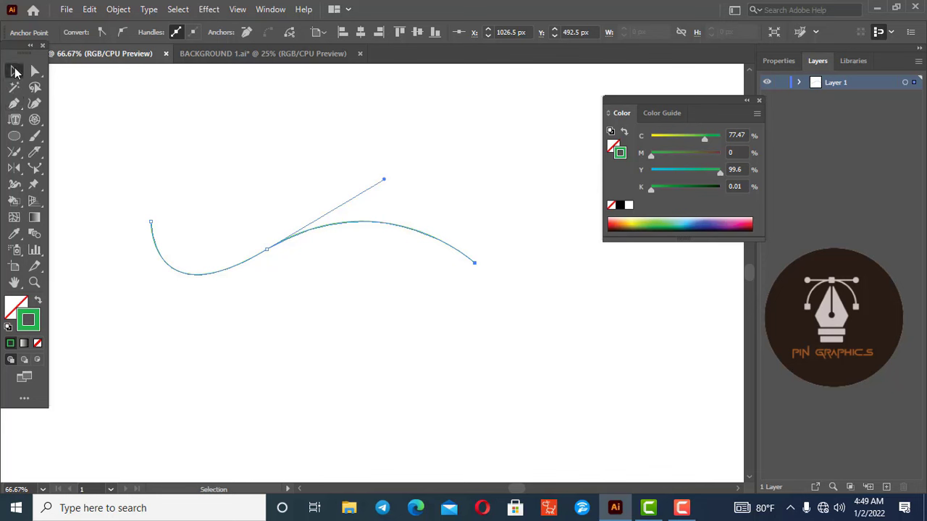
{"action": "left_click", "coordinate": [369, 241]}
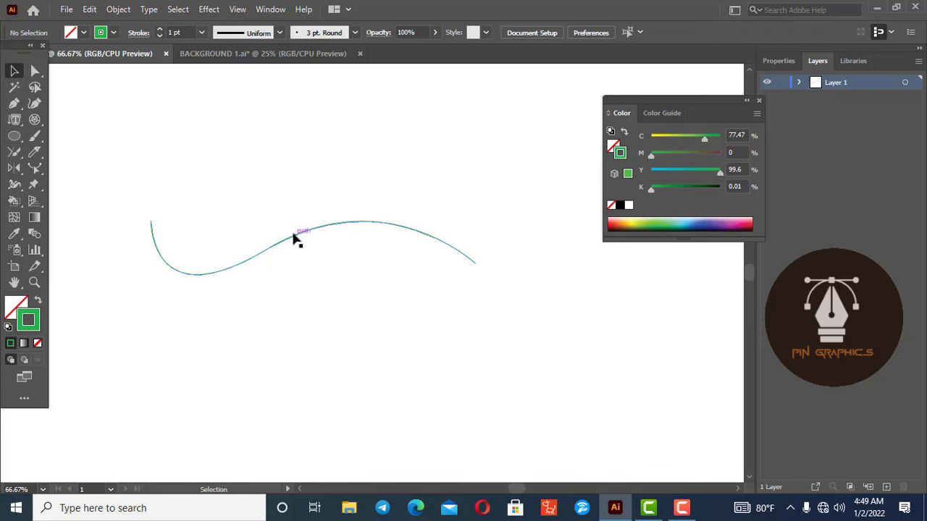
Select the green curve and raise its stroke weight to 15 pt.
{"action": "key", "text": "ctrl+a"}
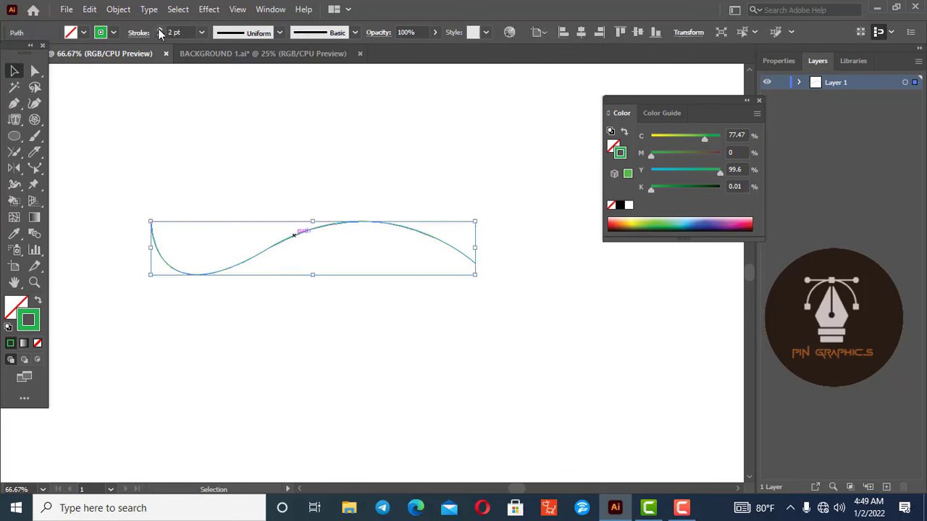
{"action": "left_click", "coordinate": [160, 32]}
{"action": "left_click", "coordinate": [160, 32]}
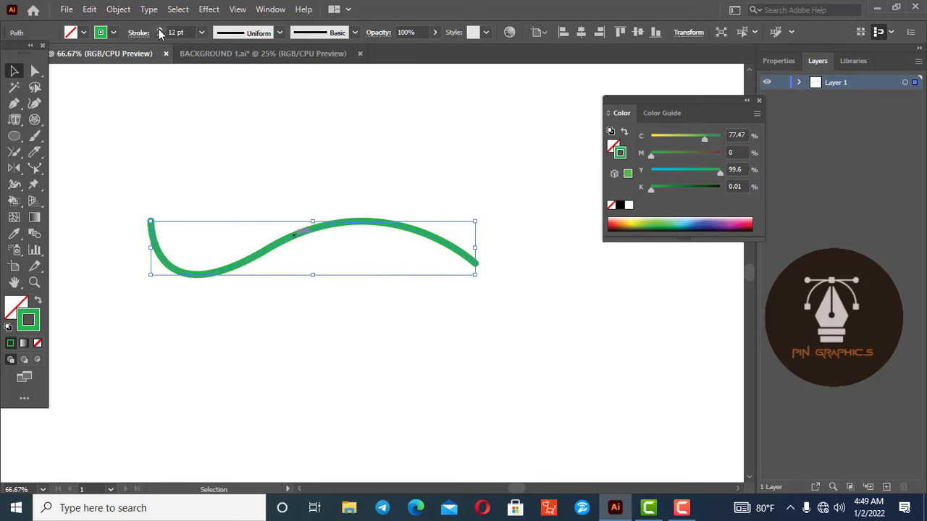
{"action": "left_click", "coordinate": [160, 32]}
{"action": "left_click", "coordinate": [160, 32]}
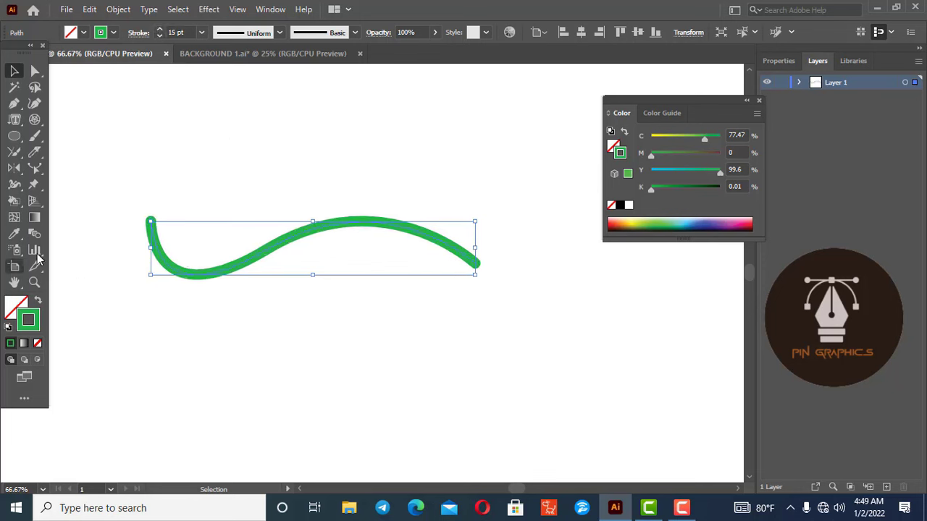
Tear off the Width tool group as a floating panel and move it aside.
{"action": "left_click", "coordinate": [15, 185]}
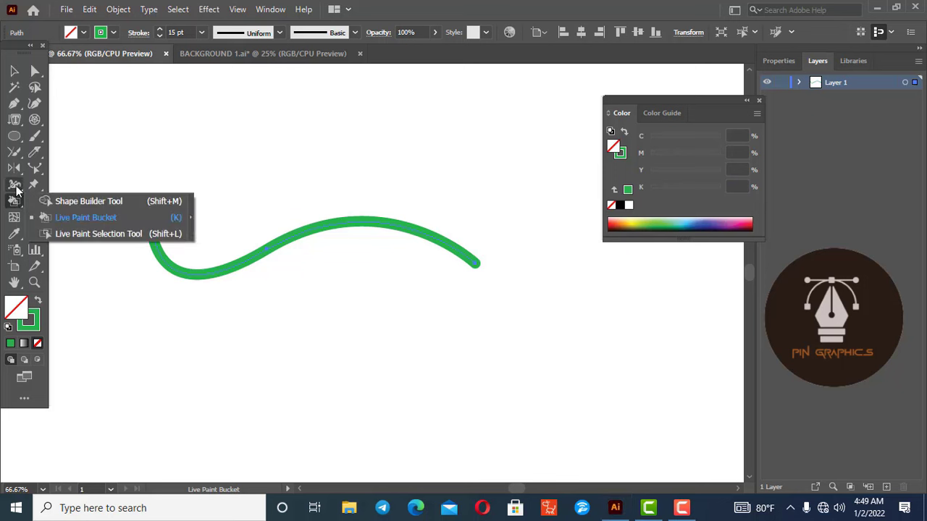
{"action": "left_click", "coordinate": [14, 185]}
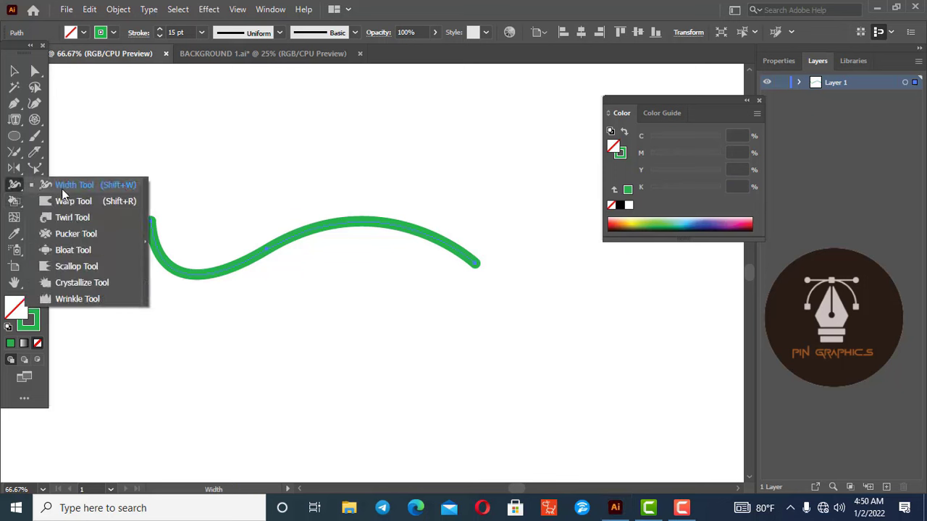
{"action": "left_click", "coordinate": [145, 242]}
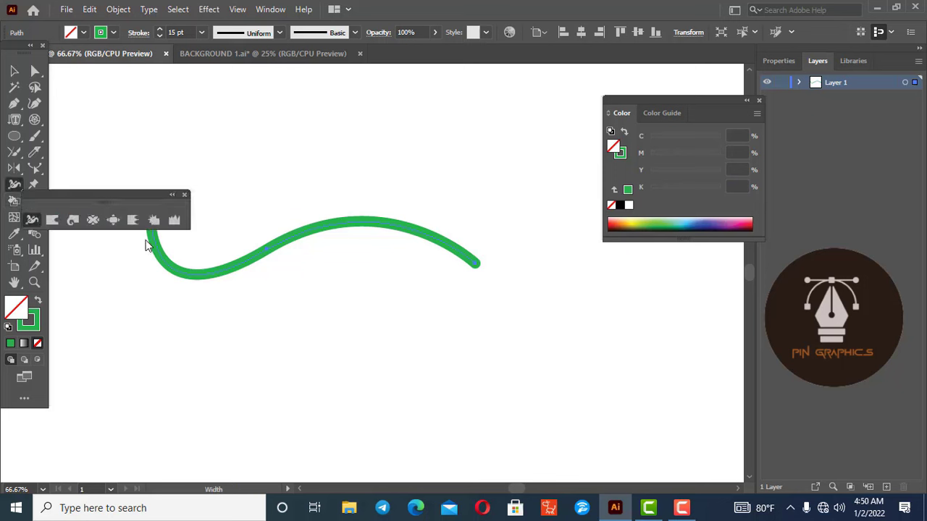
{"action": "left_click_drag", "start_coordinate": [118, 195], "coordinate": [165, 87]}
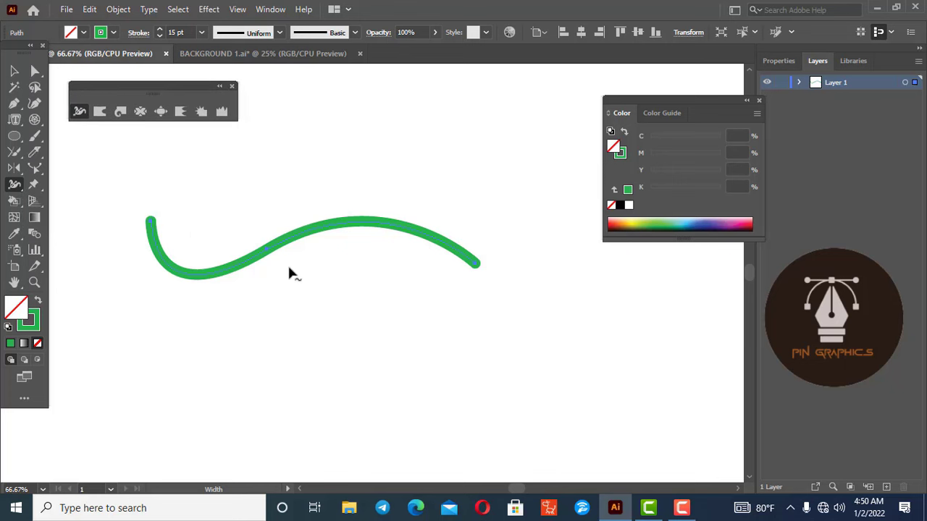
{"action": "left_click", "coordinate": [14, 70]}
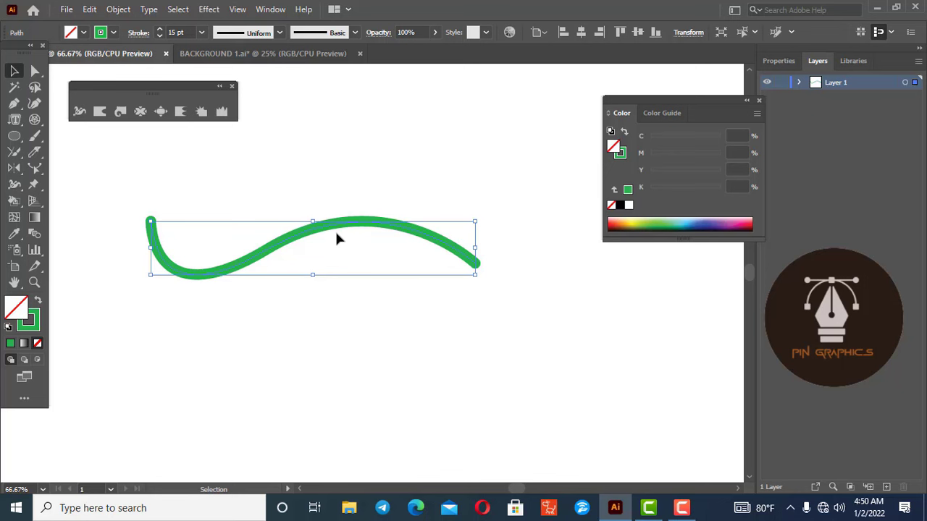
{"action": "left_click", "coordinate": [356, 33]}
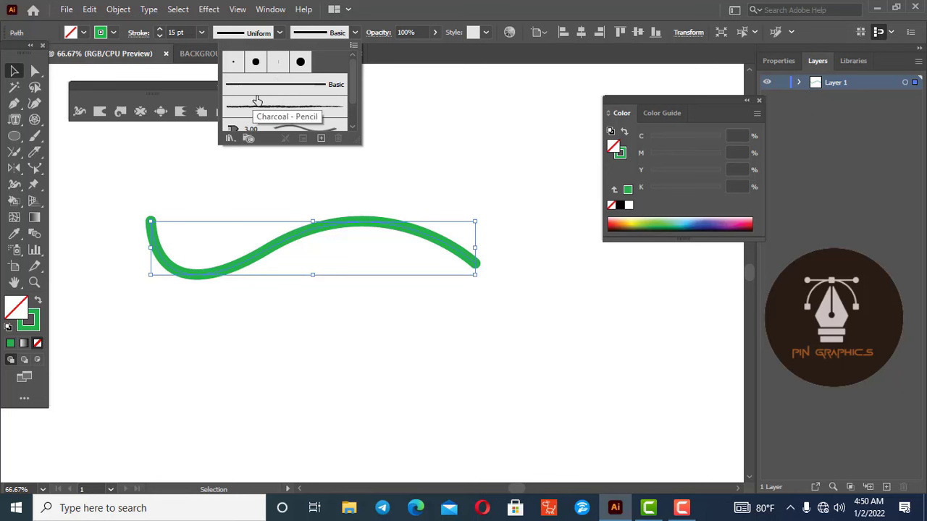
Try the Charcoal - Pencil brush, then revert to the Basic brush with an 18 pt stroke.
{"action": "scroll", "coordinate": [262, 100], "scroll_direction": "down", "scroll_amount": 2}
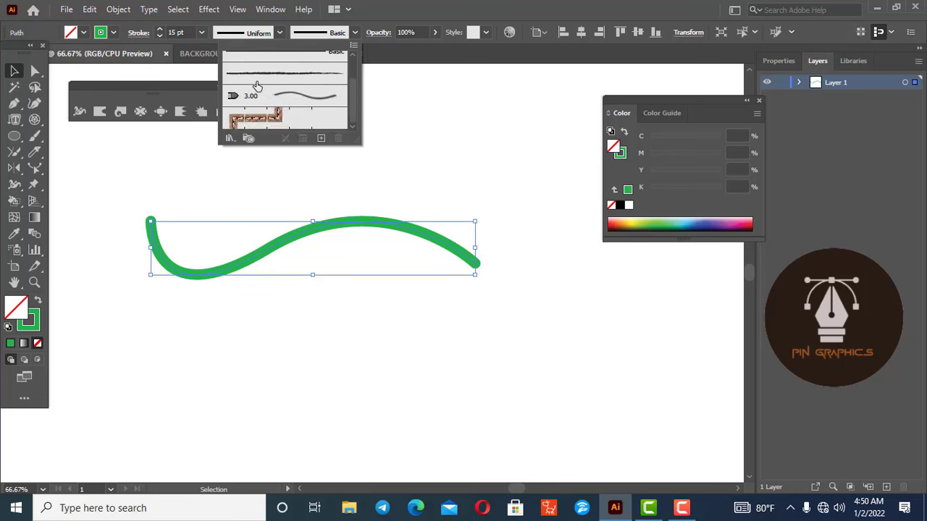
{"action": "left_click", "coordinate": [313, 82]}
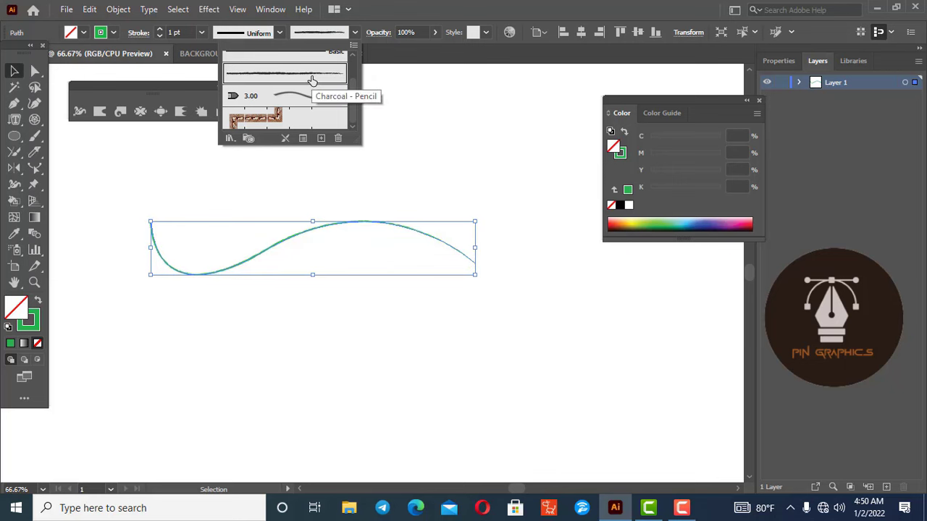
{"action": "scroll", "coordinate": [300, 87], "scroll_direction": "up", "scroll_amount": 2}
{"action": "left_click", "coordinate": [301, 91]}
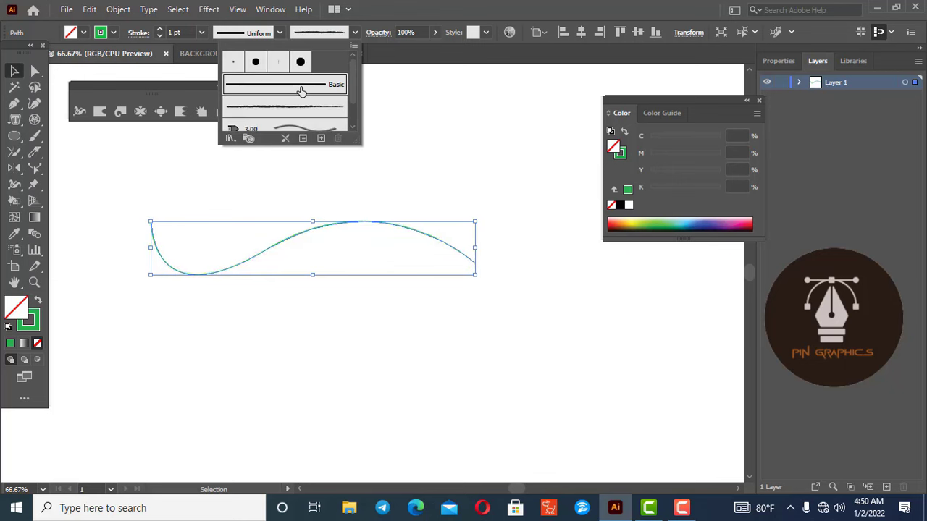
{"action": "left_click", "coordinate": [159, 30]}
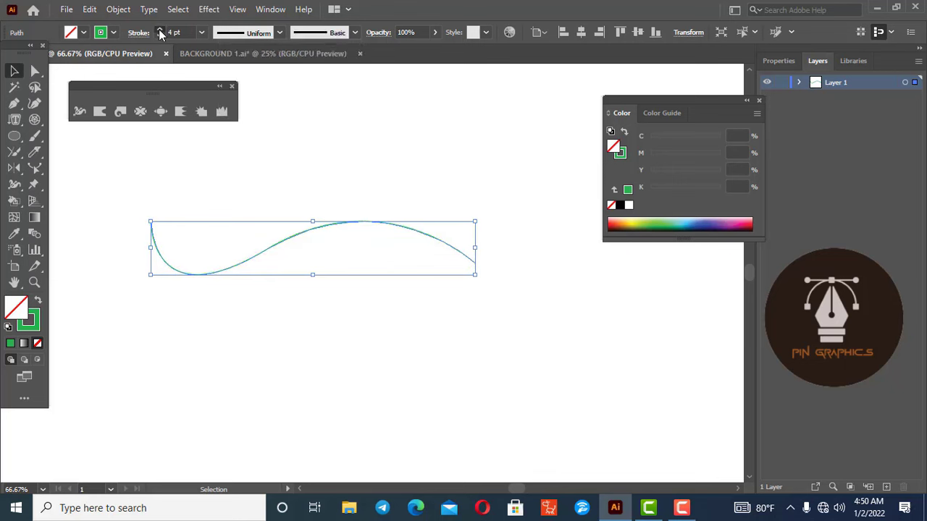
{"action": "left_click", "coordinate": [159, 30]}
{"action": "left_click", "coordinate": [160, 30]}
{"action": "left_click", "coordinate": [160, 31]}
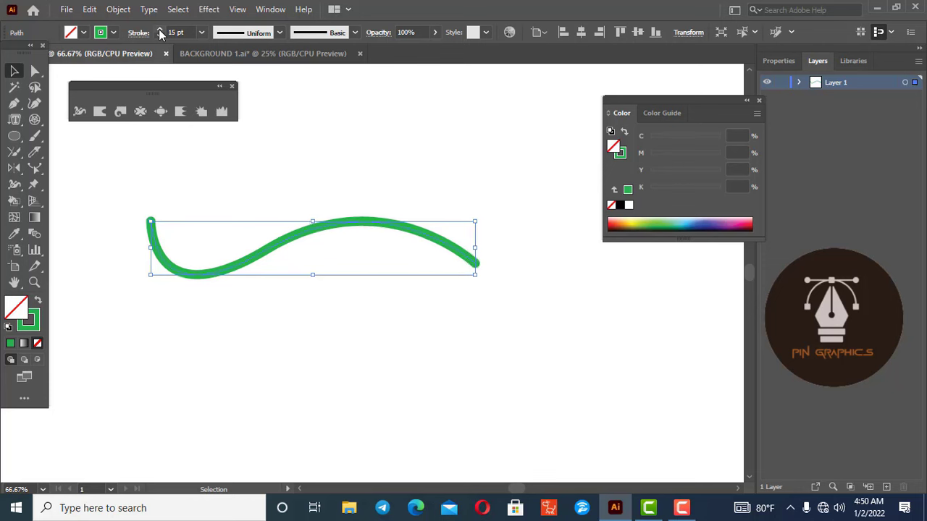
{"action": "left_click", "coordinate": [160, 31]}
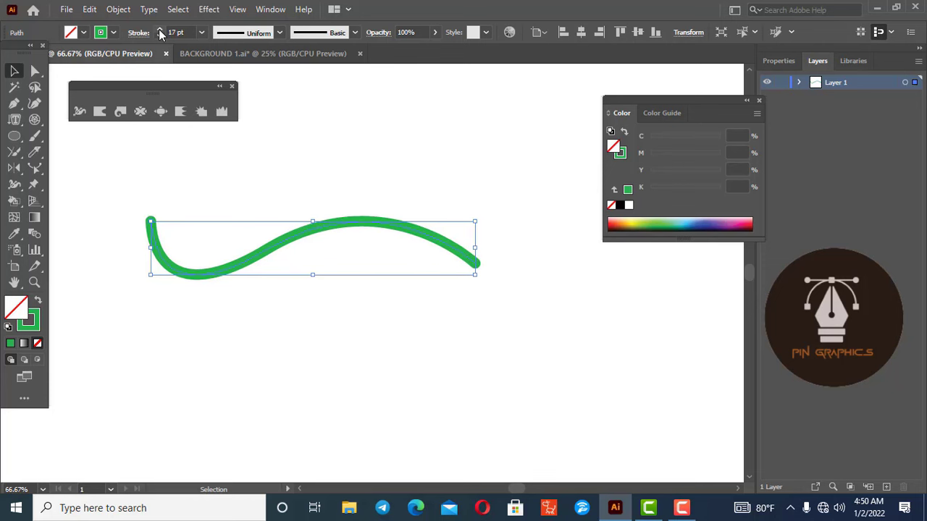
Try tapered and pointed variable width profiles on the curve's stroke.
{"action": "left_click", "coordinate": [279, 36]}
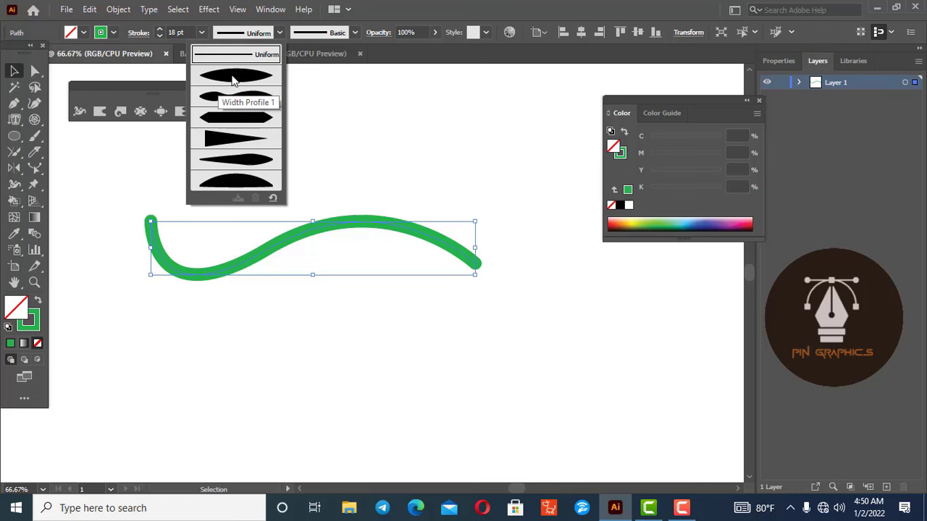
{"action": "left_click", "coordinate": [230, 75]}
{"action": "left_click", "coordinate": [277, 34]}
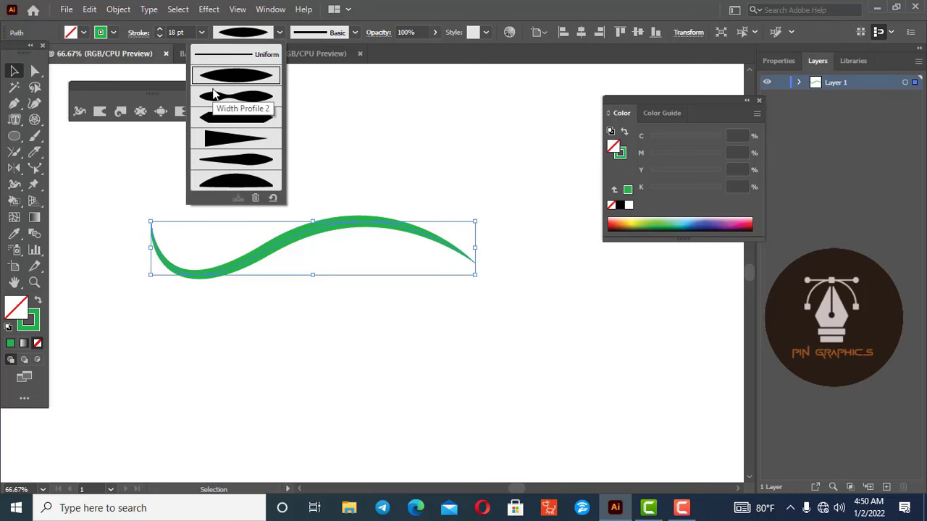
{"action": "left_click", "coordinate": [240, 96]}
{"action": "left_click", "coordinate": [279, 33]}
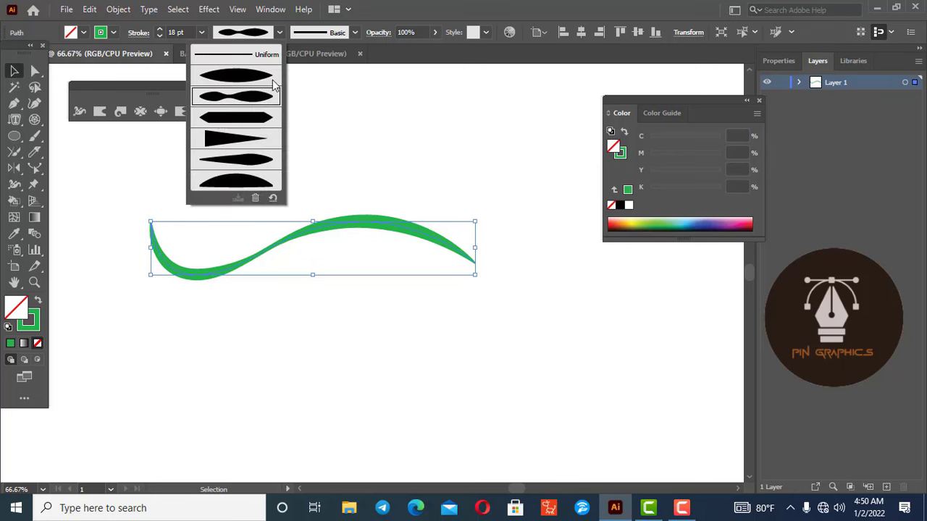
{"action": "left_click", "coordinate": [228, 118]}
Try the triangle, middle-thick and dome width profiles, then settle on Uniform.
{"action": "left_click", "coordinate": [280, 33]}
{"action": "left_click", "coordinate": [239, 138]}
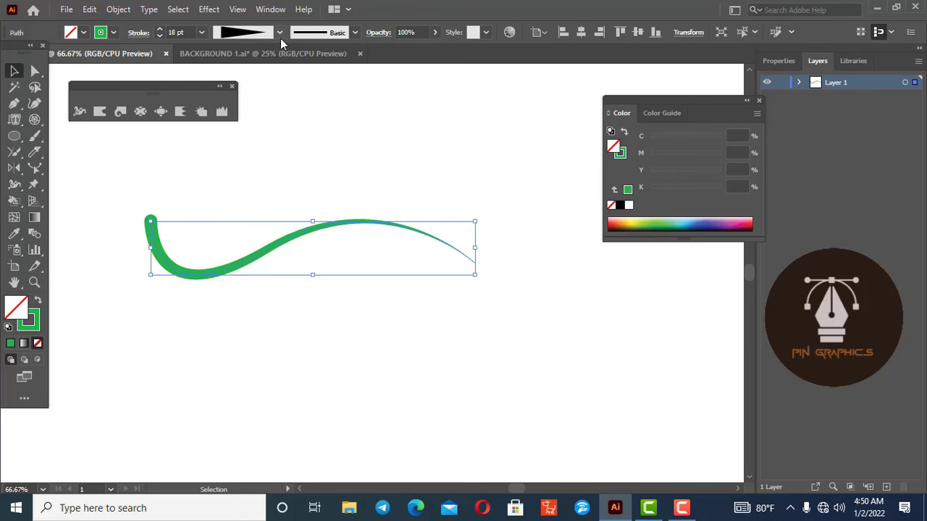
{"action": "left_click", "coordinate": [280, 34]}
{"action": "left_click", "coordinate": [230, 158]}
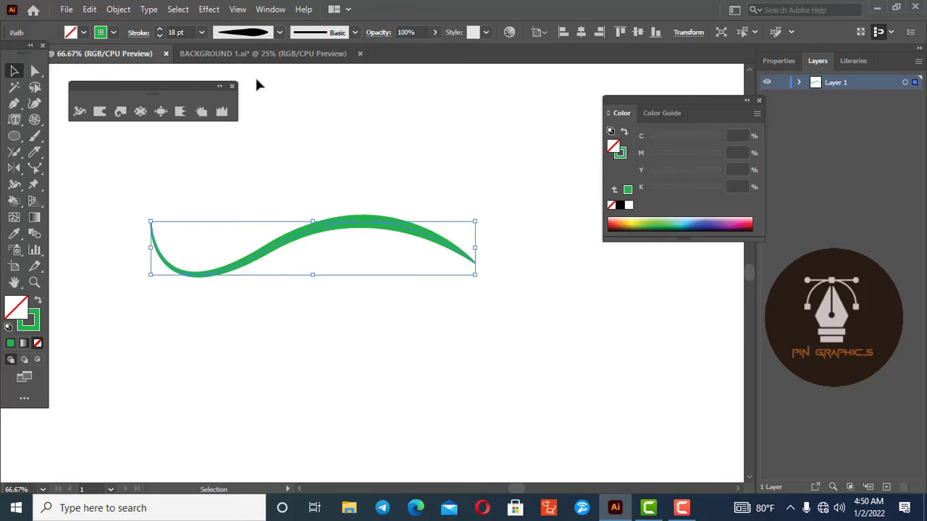
{"action": "left_click", "coordinate": [278, 34]}
{"action": "left_click", "coordinate": [230, 179]}
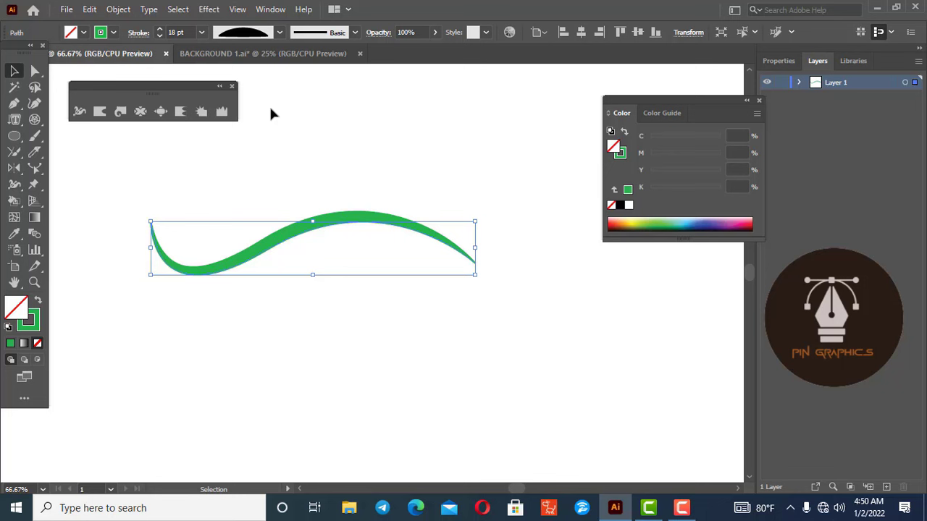
{"action": "left_click", "coordinate": [279, 34]}
{"action": "left_click", "coordinate": [248, 67]}
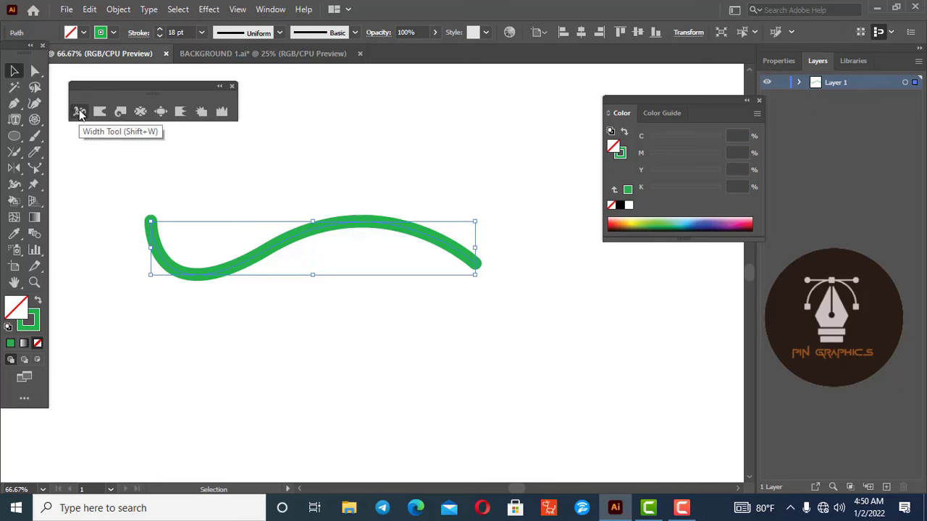
Use the Width tool to widen the curve's right end and taper its left end to 0 px.
{"action": "left_click", "coordinate": [80, 113]}
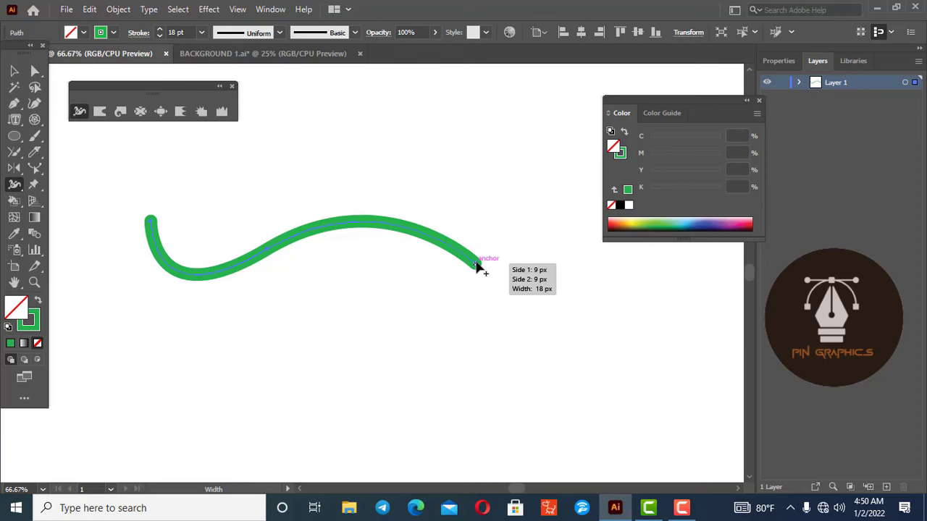
{"action": "mouse_move", "coordinate": [477, 267]}
{"action": "left_mouse_down"}
{"action": "mouse_move", "coordinate": [533, 228]}
{"action": "mouse_move", "coordinate": [501, 251]}
{"action": "left_mouse_up"}
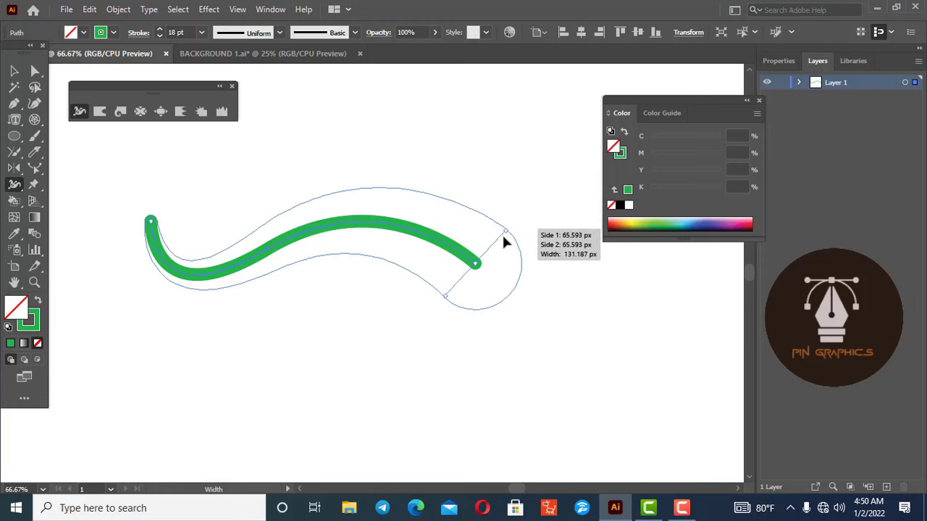
{"action": "left_click_drag", "start_coordinate": [501, 251], "coordinate": [501, 249]}
{"action": "left_click_drag", "start_coordinate": [500, 248], "coordinate": [500, 247]}
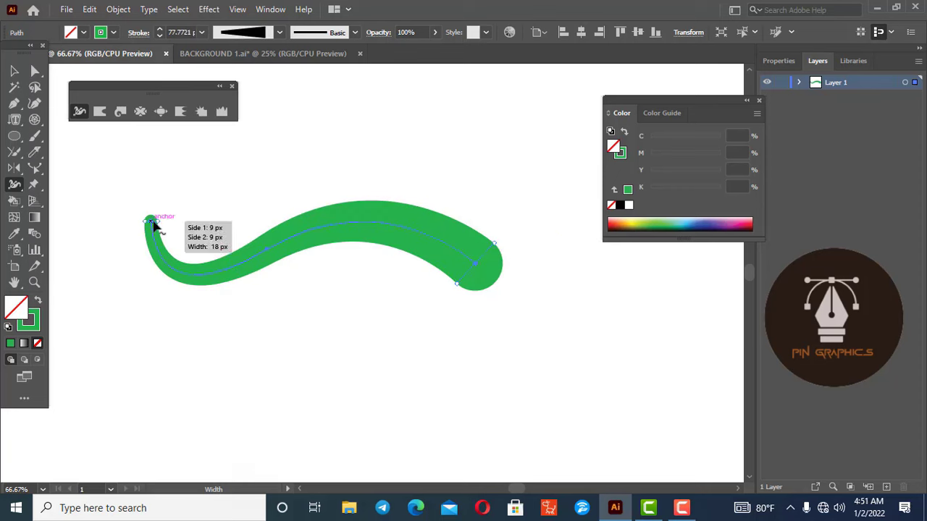
{"action": "left_click_drag", "start_coordinate": [154, 225], "coordinate": [133, 239]}
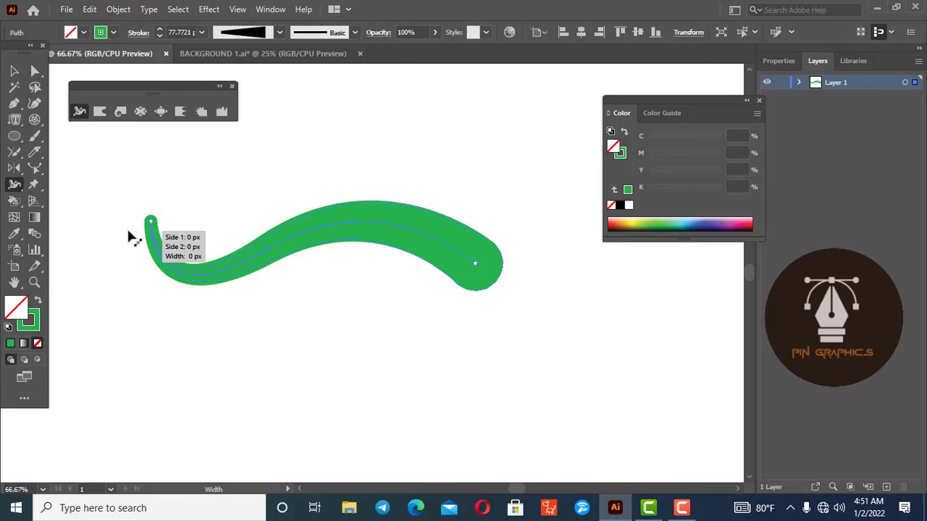
{"action": "left_click_drag", "start_coordinate": [133, 239], "coordinate": [131, 239]}
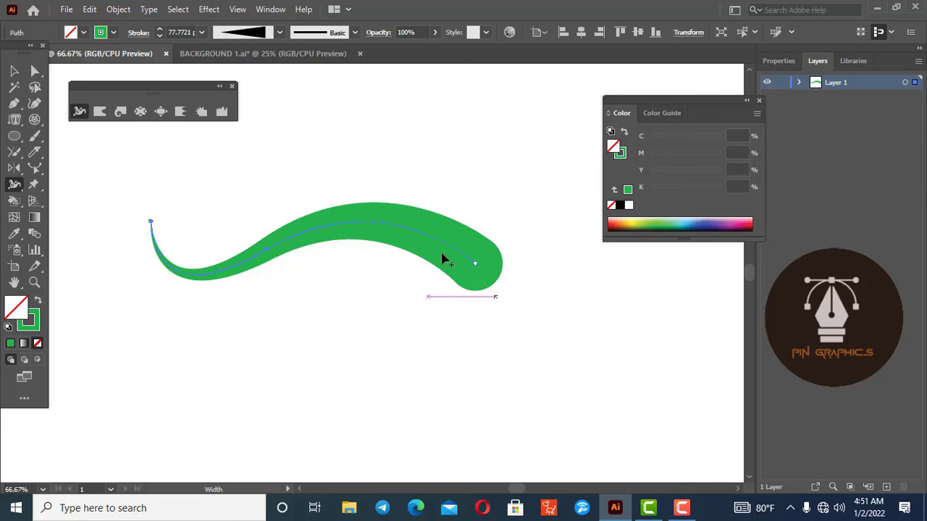
Add width points near the right bend and middle, undoing the last two width edits.
{"action": "mouse_move", "coordinate": [401, 230]}
{"action": "left_mouse_down"}
{"action": "mouse_move", "coordinate": [402, 244]}
{"action": "mouse_move", "coordinate": [403, 215]}
{"action": "left_mouse_up"}
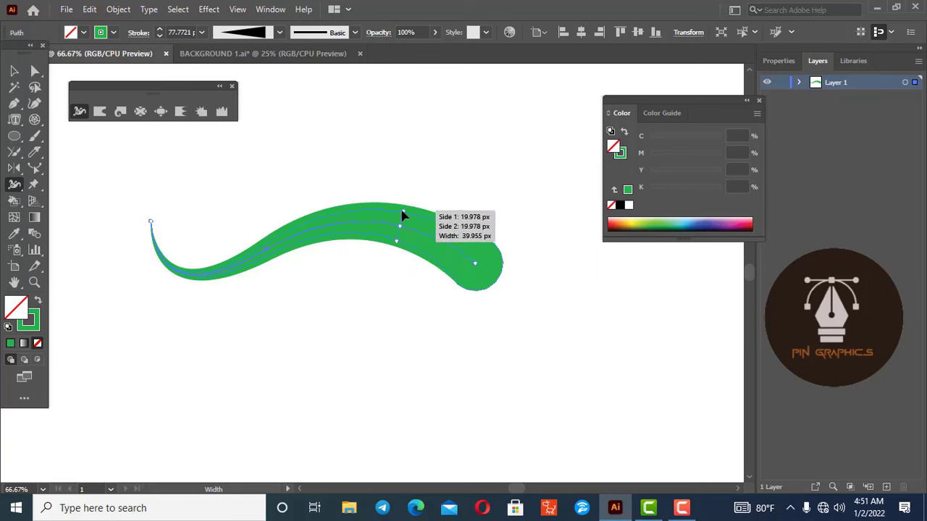
{"action": "mouse_move", "coordinate": [281, 243]}
{"action": "left_mouse_down"}
{"action": "mouse_move", "coordinate": [294, 273]}
{"action": "mouse_move", "coordinate": [288, 237]}
{"action": "left_mouse_up"}
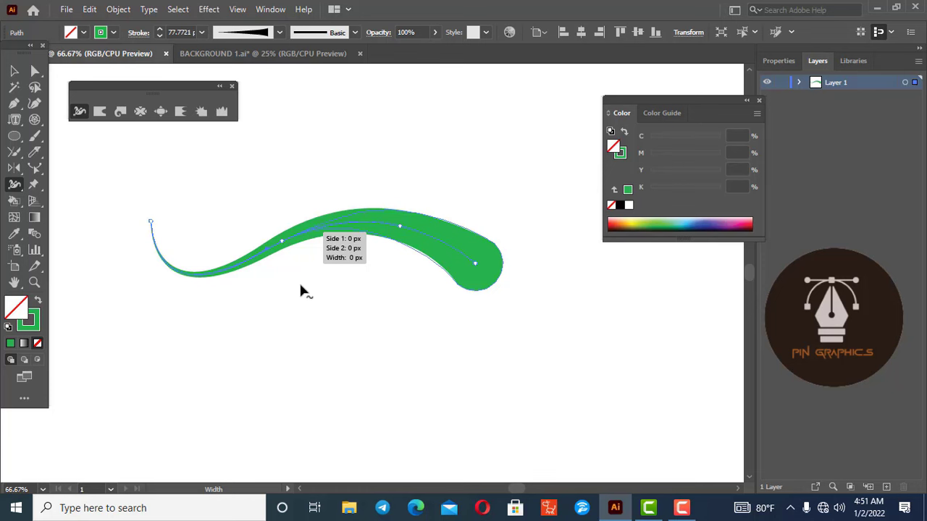
{"action": "left_click_drag", "start_coordinate": [301, 288], "coordinate": [301, 288]}
{"action": "key", "text": "ctrl+z"}
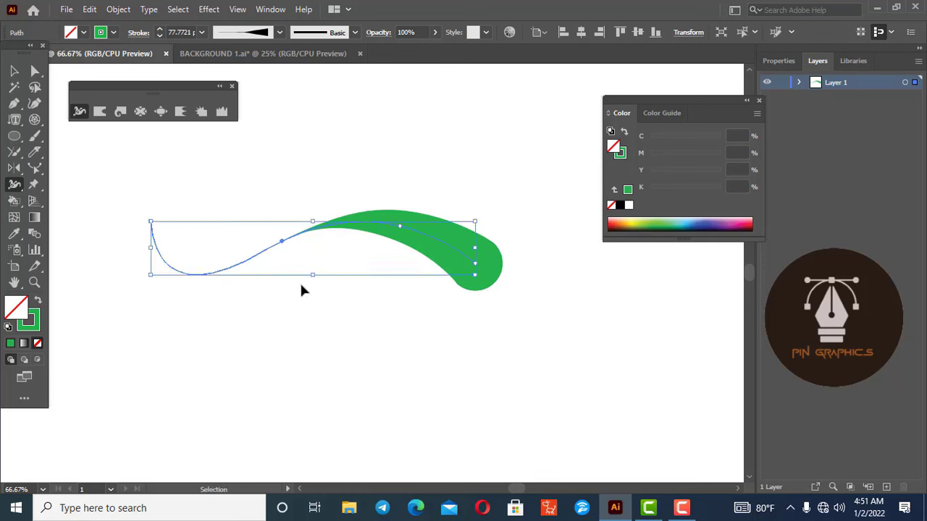
{"action": "key", "text": "ctrl+z"}
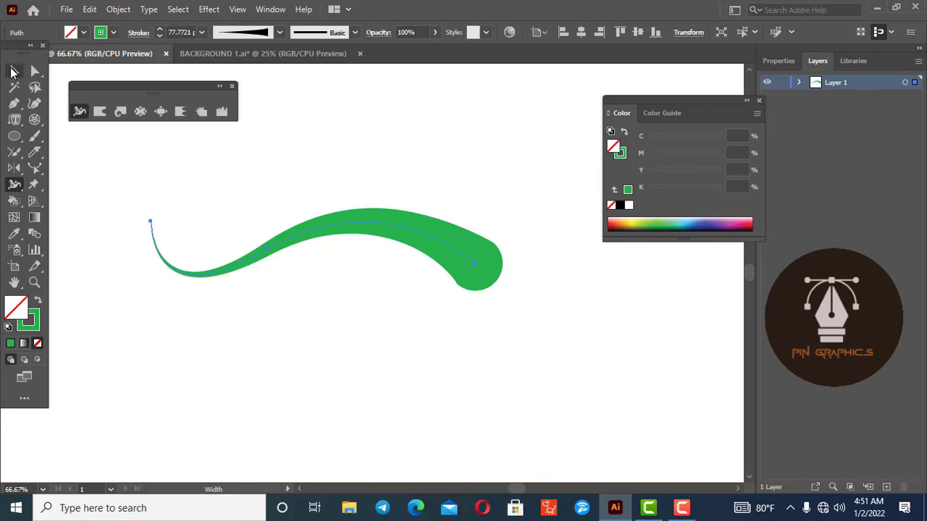
{"action": "left_click", "coordinate": [13, 70]}
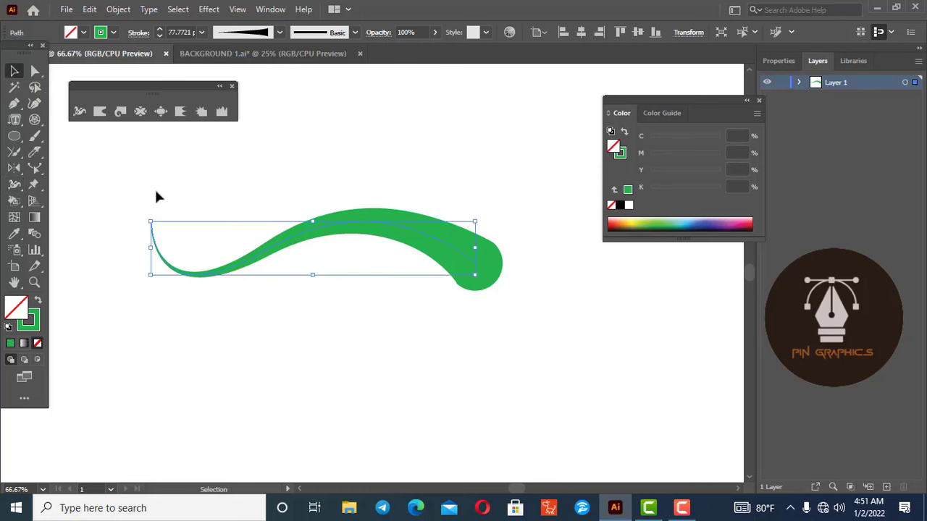
Delete the green curve and draw a rectangle in the middle of the page.
{"action": "left_click_drag", "start_coordinate": [155, 184], "coordinate": [515, 381]}
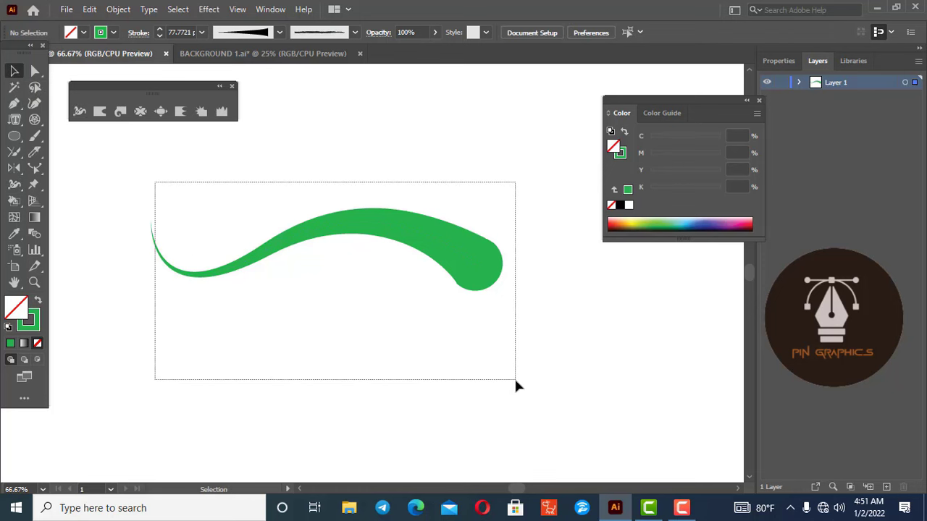
{"action": "key", "text": "Delete"}
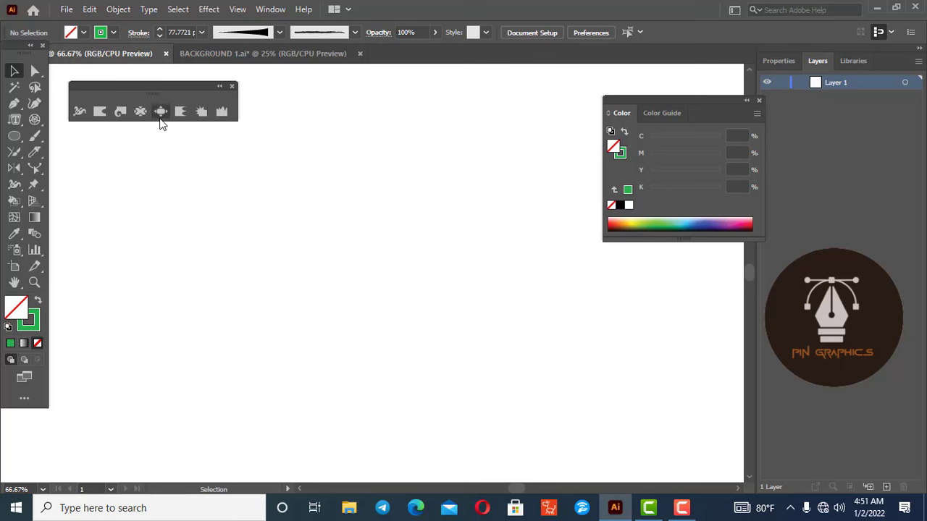
{"action": "left_click", "coordinate": [14, 135]}
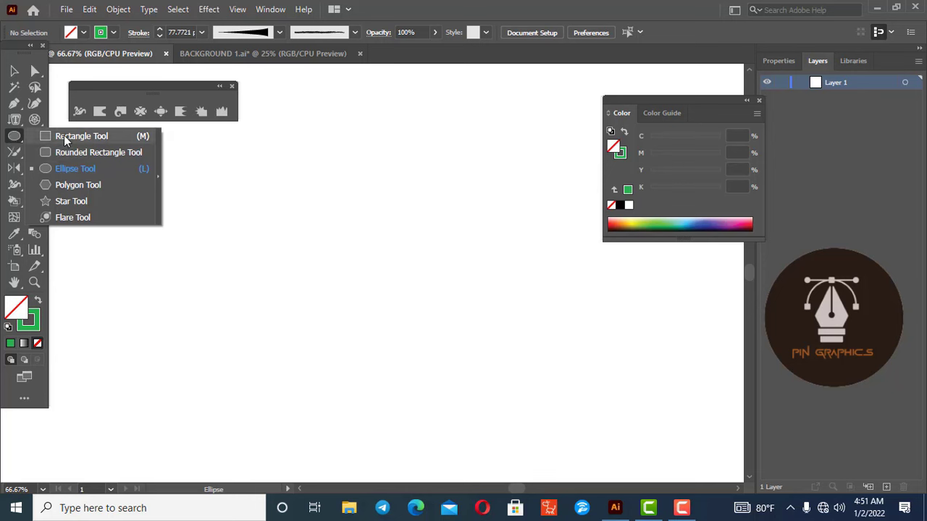
{"action": "left_click", "coordinate": [63, 135]}
{"action": "mouse_move", "coordinate": [260, 189]}
{"action": "left_mouse_down"}
{"action": "mouse_move", "coordinate": [434, 331]}
{"action": "mouse_move", "coordinate": [542, 377]}
{"action": "left_mouse_up"}
Fill the rectangle green, set its stroke to None and nudge it into place.
{"action": "left_click", "coordinate": [10, 345]}
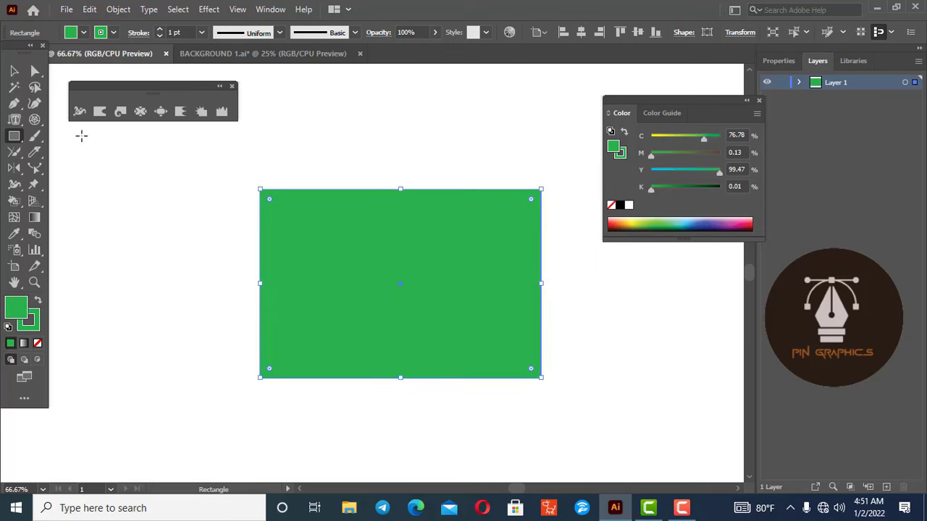
{"action": "left_click", "coordinate": [14, 71]}
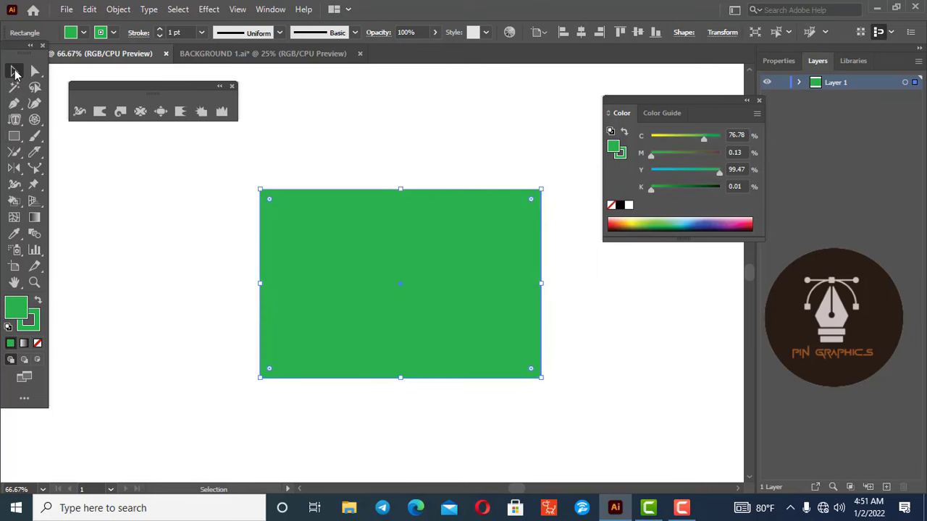
{"action": "left_click_drag", "start_coordinate": [405, 313], "coordinate": [370, 299]}
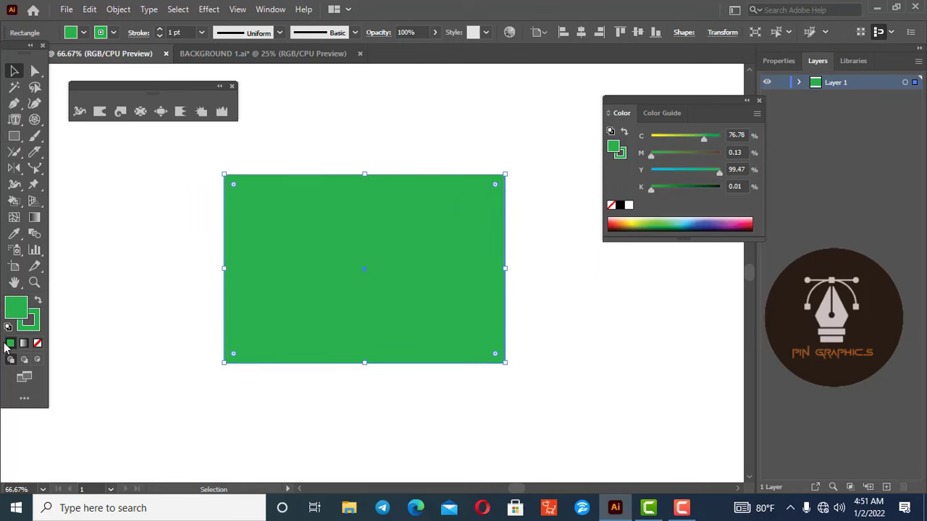
{"action": "left_click", "coordinate": [38, 343]}
{"action": "left_click", "coordinate": [21, 307]}
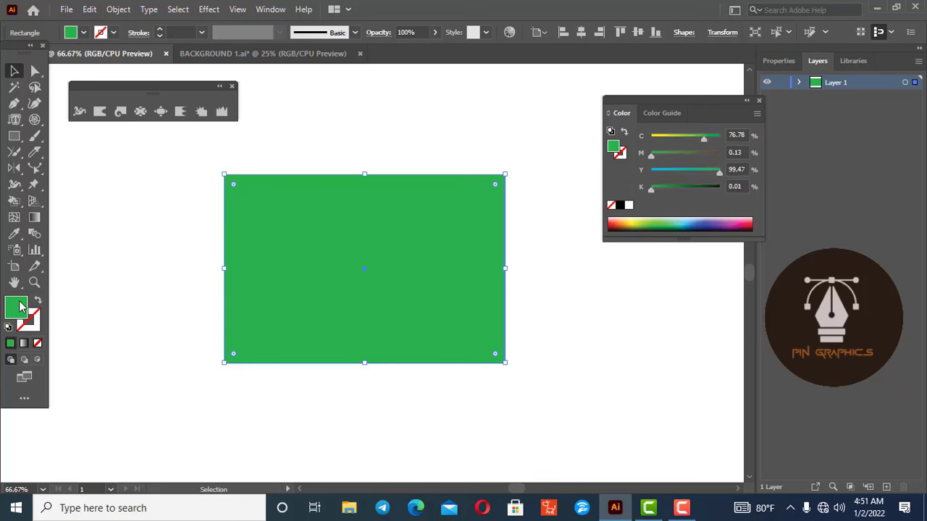
{"action": "left_click_drag", "start_coordinate": [327, 290], "coordinate": [311, 298]}
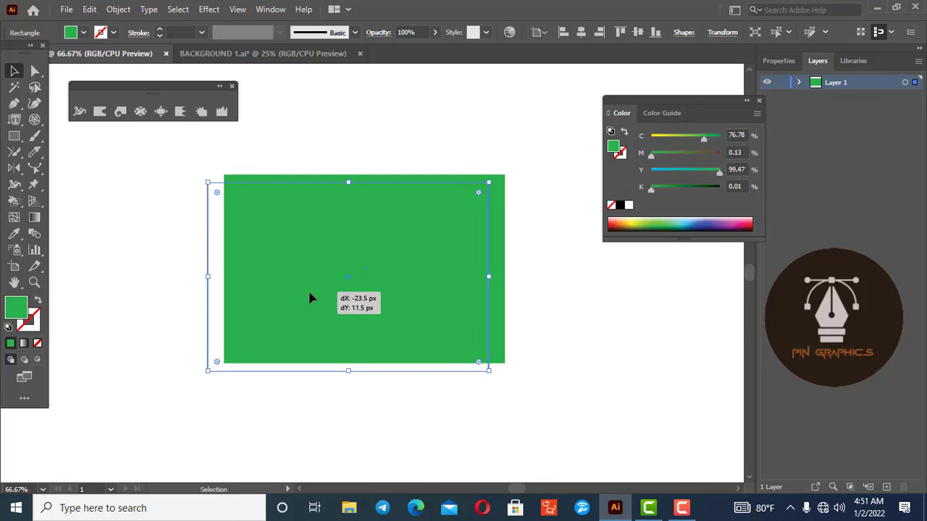
In Warp Tool Options, set the brush Width and Height to 50 px.
{"action": "left_click", "coordinate": [100, 113]}
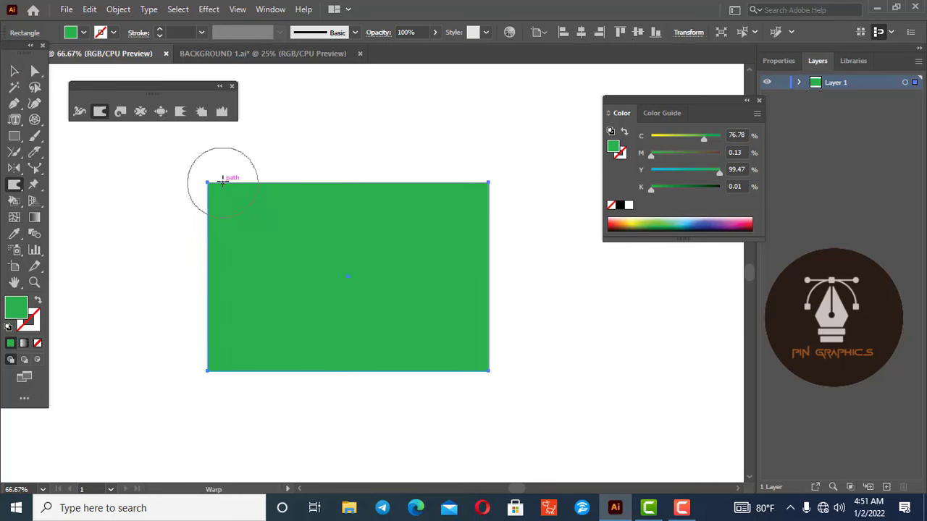
{"action": "double_click", "coordinate": [101, 114]}
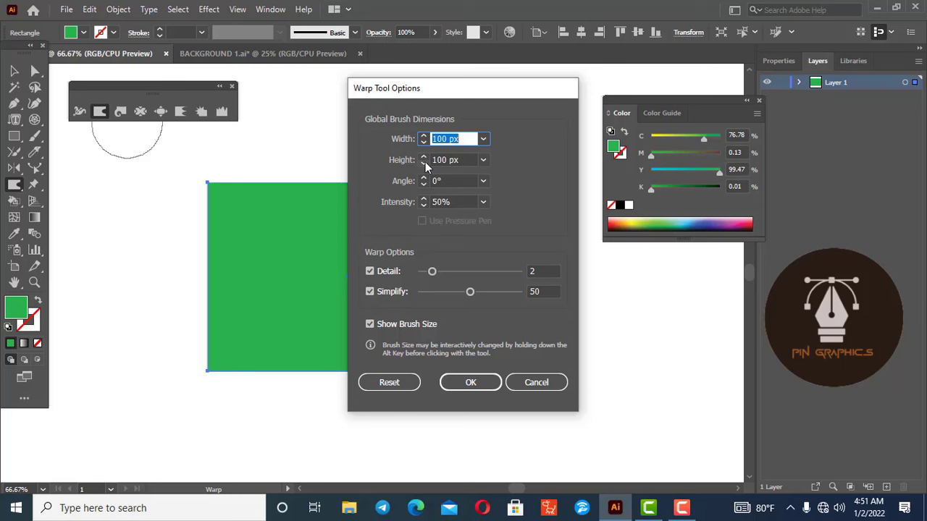
{"action": "left_click_drag", "start_coordinate": [449, 160], "coordinate": [436, 160]}
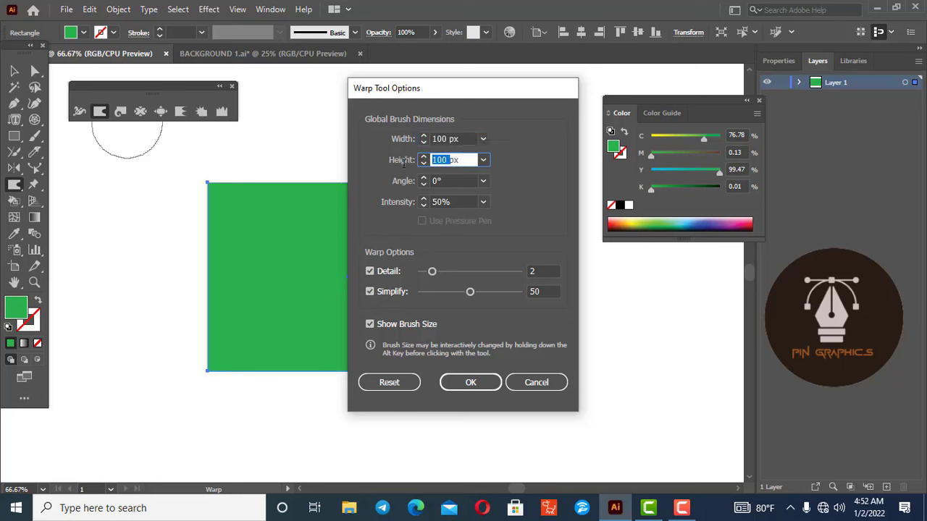
{"action": "type", "text": "50"}
{"action": "left_click", "coordinate": [445, 138]}
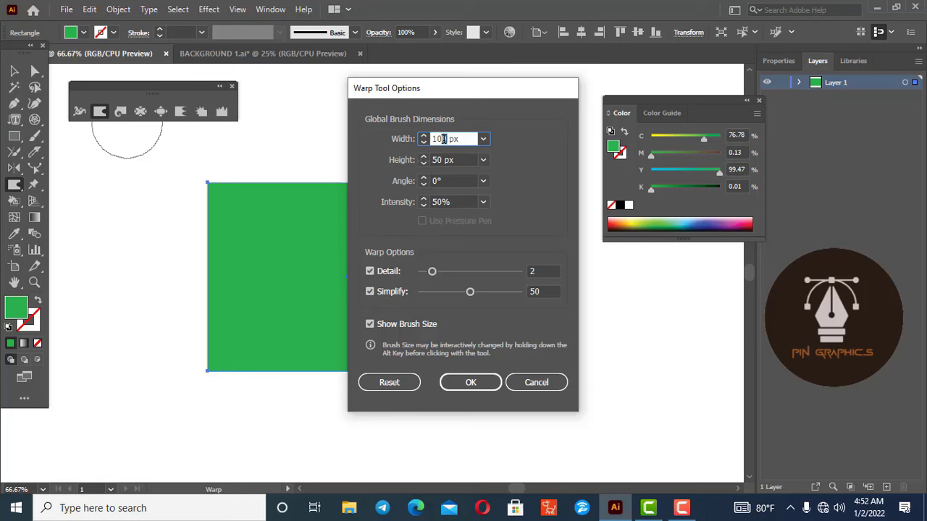
{"action": "type", "text": "5"}
{"action": "type", "text": "0"}
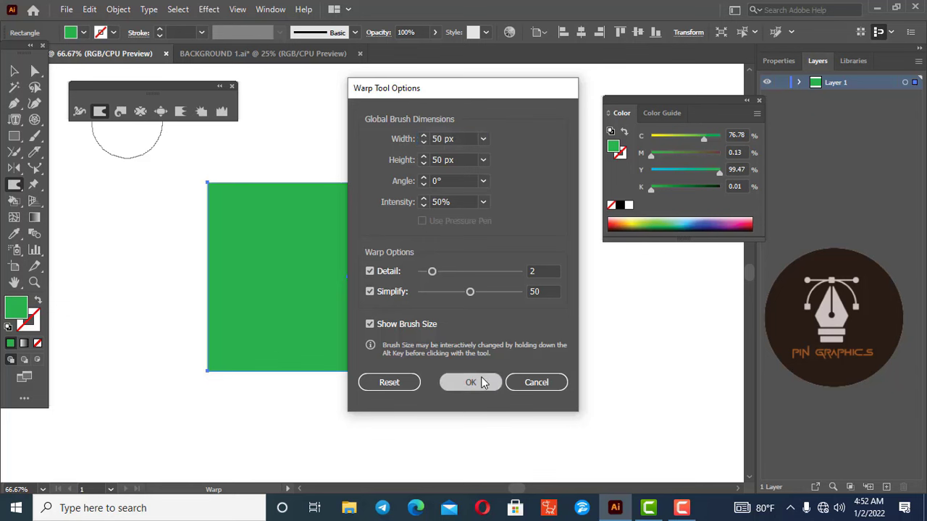
{"action": "left_click", "coordinate": [470, 382]}
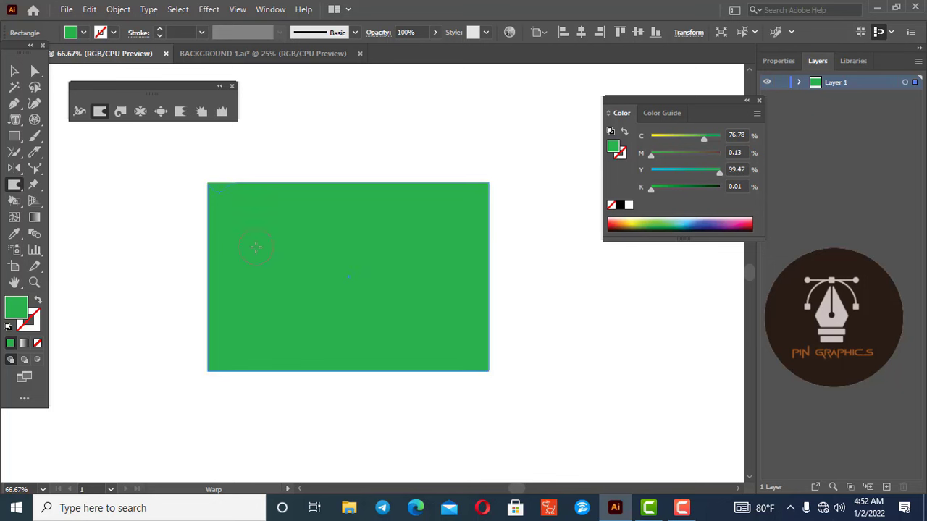
{"action": "left_click_drag", "start_coordinate": [255, 247], "coordinate": [254, 246]}
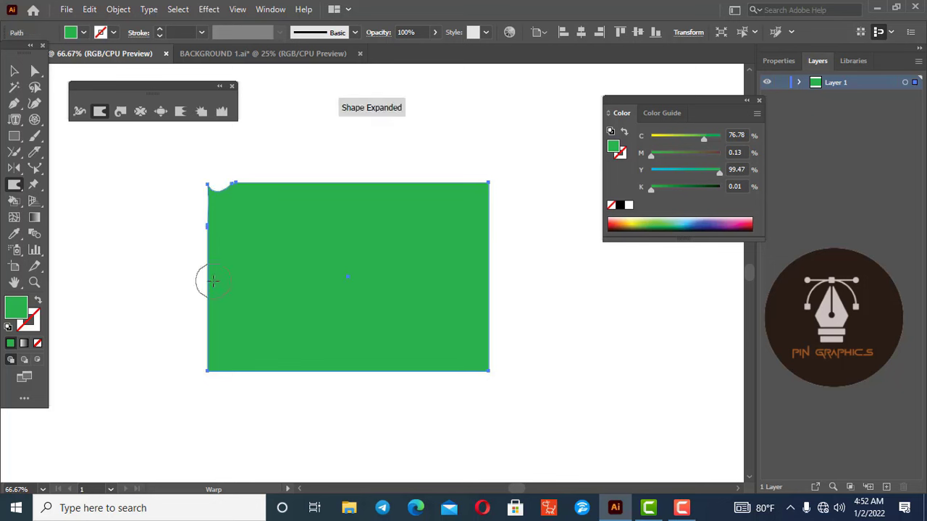
{"action": "left_click_drag", "start_coordinate": [212, 281], "coordinate": [179, 238]}
{"action": "left_click_drag", "start_coordinate": [285, 176], "coordinate": [293, 193]}
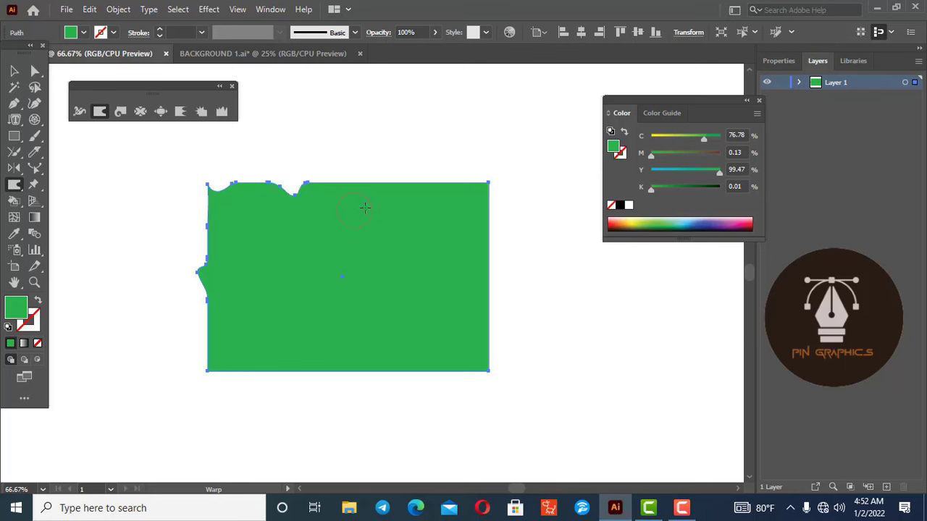
{"action": "mouse_move", "coordinate": [365, 207]}
{"action": "left_mouse_down"}
{"action": "mouse_move", "coordinate": [374, 161]}
{"action": "mouse_move", "coordinate": [435, 173]}
{"action": "mouse_move", "coordinate": [451, 221]}
{"action": "mouse_move", "coordinate": [475, 240]}
{"action": "left_mouse_up"}
{"action": "left_click_drag", "start_coordinate": [478, 303], "coordinate": [507, 311]}
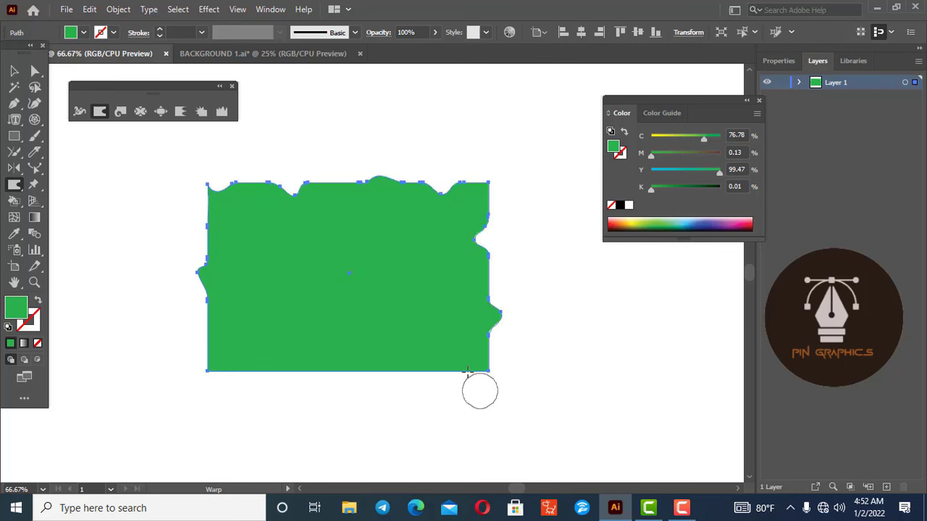
{"action": "left_click_drag", "start_coordinate": [481, 372], "coordinate": [463, 354]}
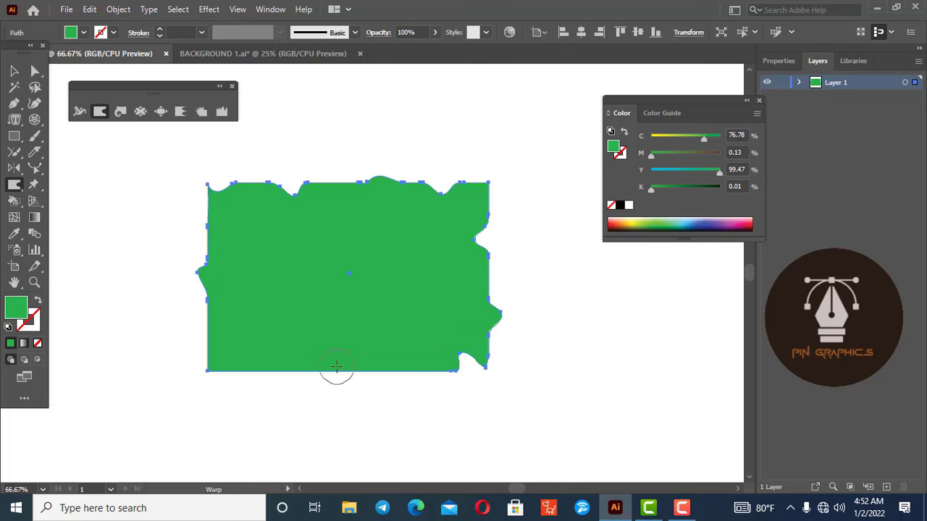
{"action": "left_click_drag", "start_coordinate": [390, 368], "coordinate": [410, 405]}
{"action": "left_click_drag", "start_coordinate": [366, 383], "coordinate": [330, 331]}
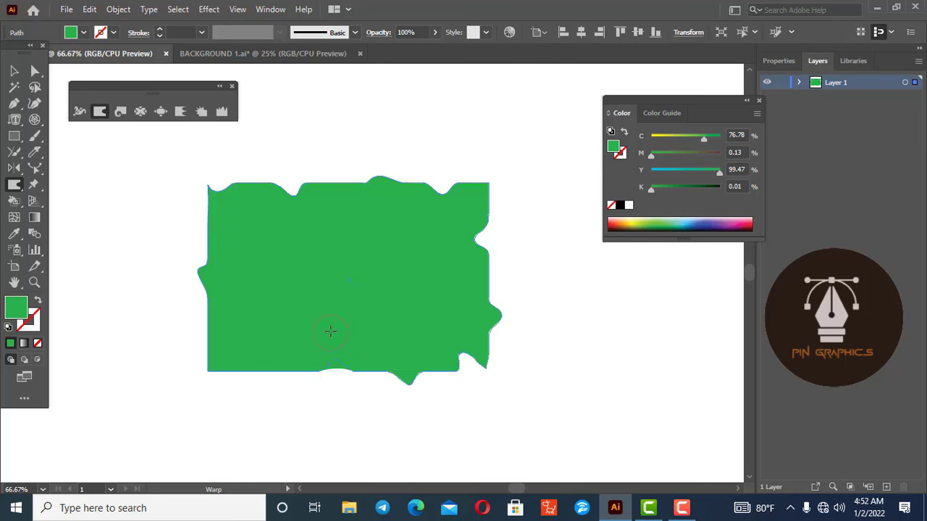
{"action": "left_click_drag", "start_coordinate": [253, 369], "coordinate": [244, 401]}
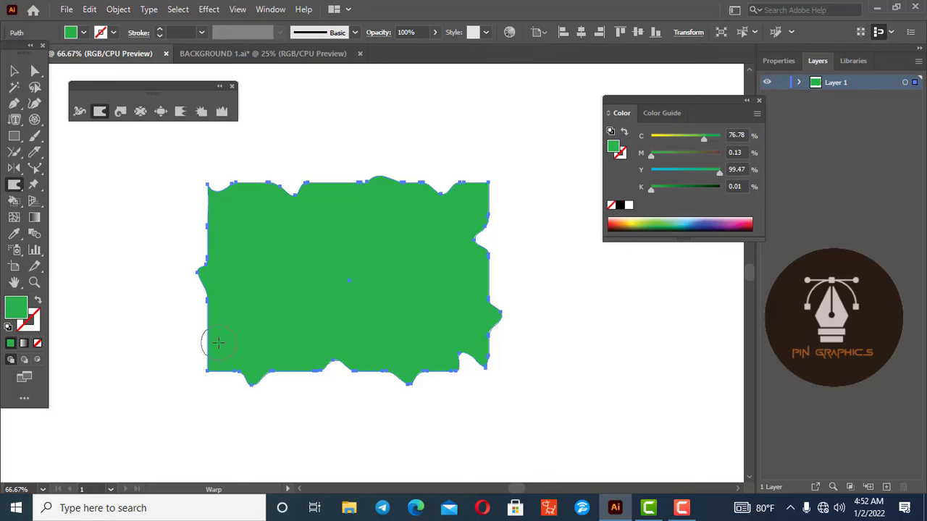
{"action": "left_click_drag", "start_coordinate": [218, 343], "coordinate": [180, 336]}
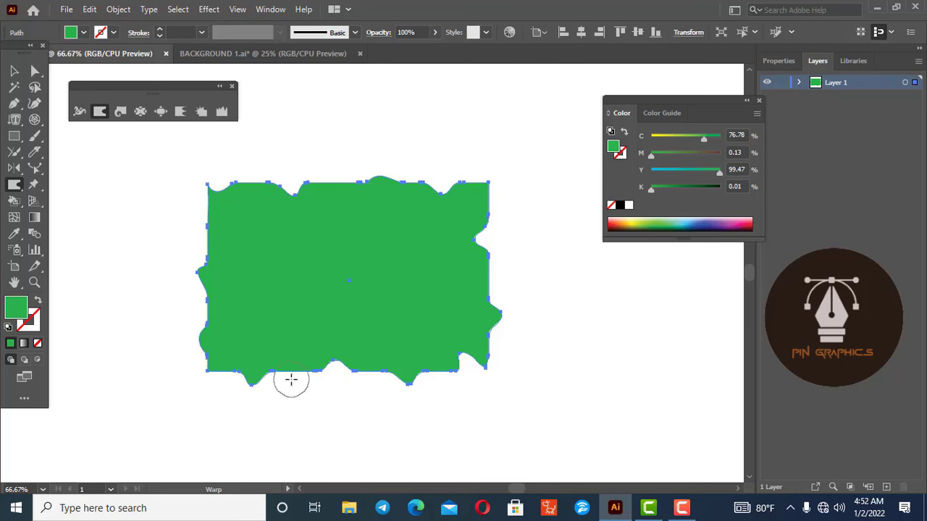
{"action": "key", "text": "v"}
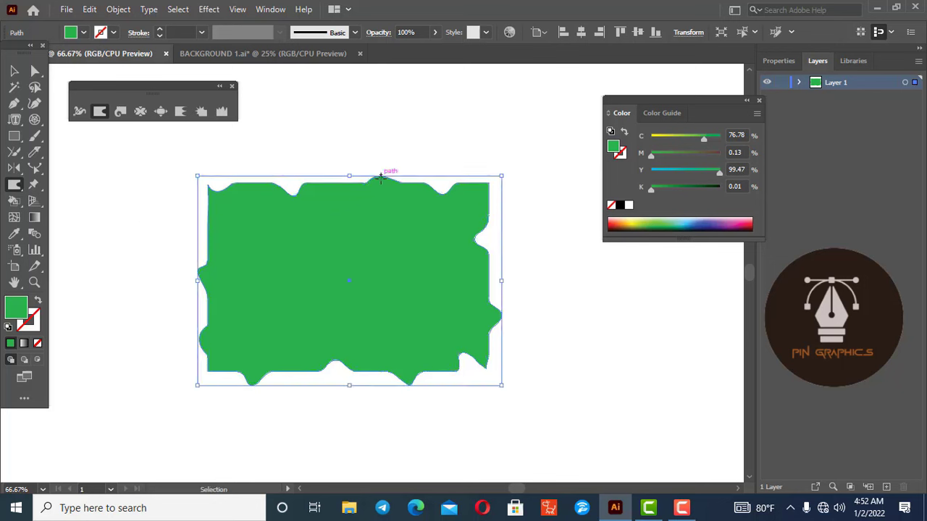
{"action": "key", "text": "ctrl+z"}
{"action": "key", "text": "ctrl+z"}
{"action": "key", "text": "ctrl+z"}
{"action": "key", "text": "ctrl+z"}
{"action": "key", "text": "ctrl+z"}
{"action": "key", "text": "ctrl+z"}
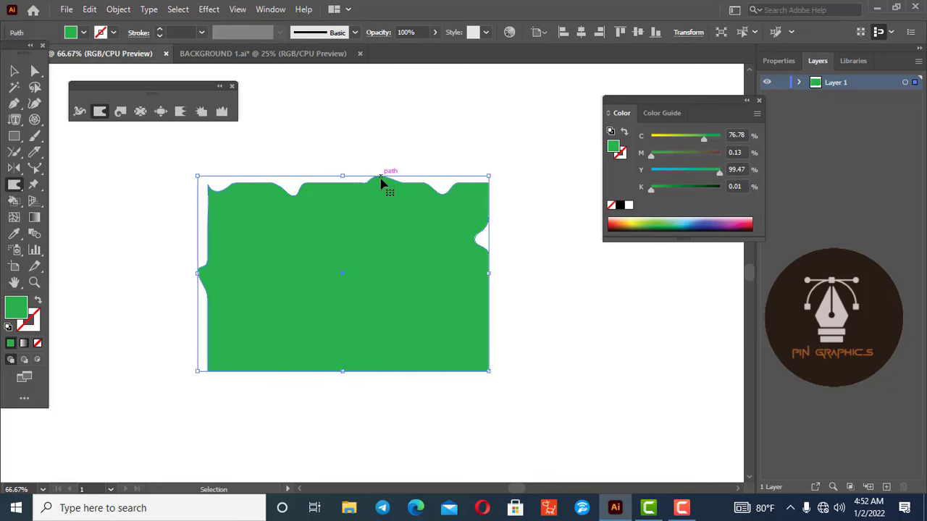
{"action": "key", "text": "ctrl+z"}
{"action": "key", "text": "ctrl+z"}
{"action": "key", "text": "ctrl+z"}
{"action": "key", "text": "ctrl+z"}
{"action": "key", "text": "ctrl+z"}
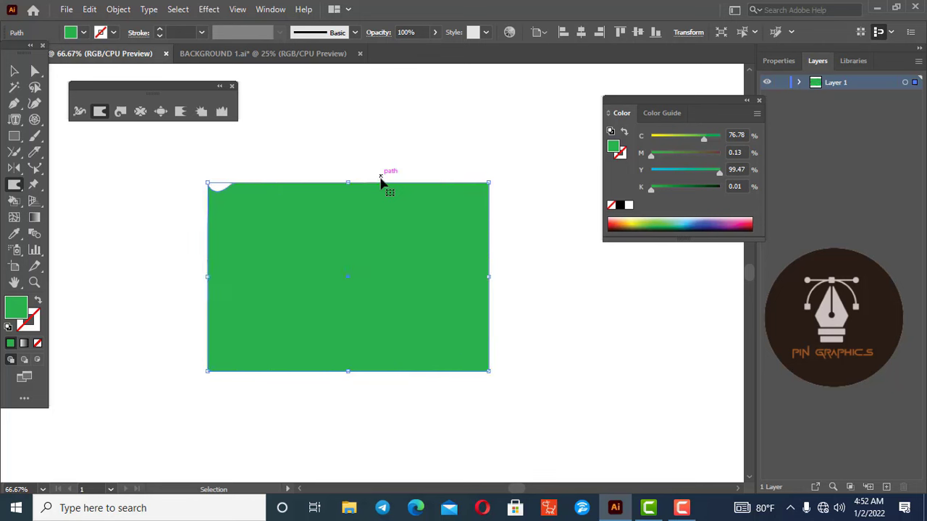
{"action": "key", "text": "ctrl+z"}
{"action": "key", "text": "shift+r"}
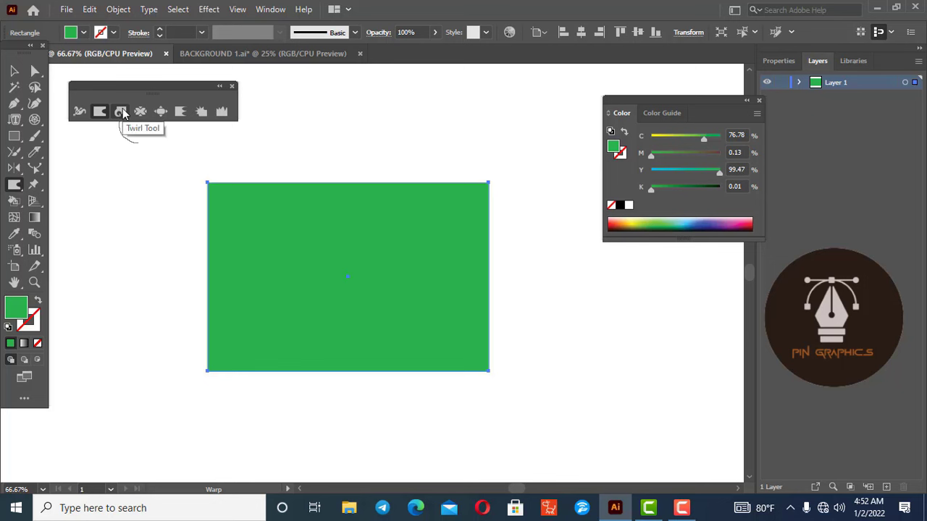
Twirl the rectangle's top-left corner into a spiral, then undo back to the plain rectangle.
{"action": "left_click", "coordinate": [120, 111]}
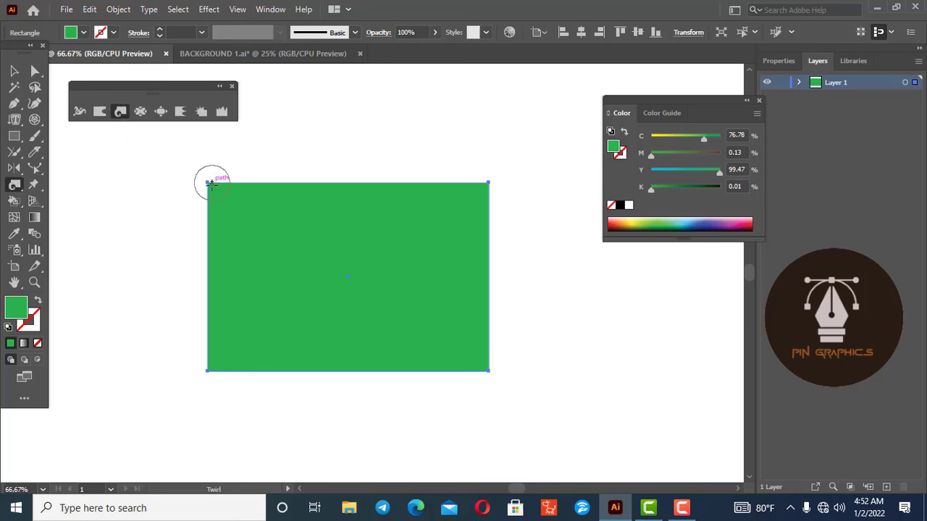
{"action": "left_click_drag", "start_coordinate": [211, 184], "coordinate": [211, 184]}
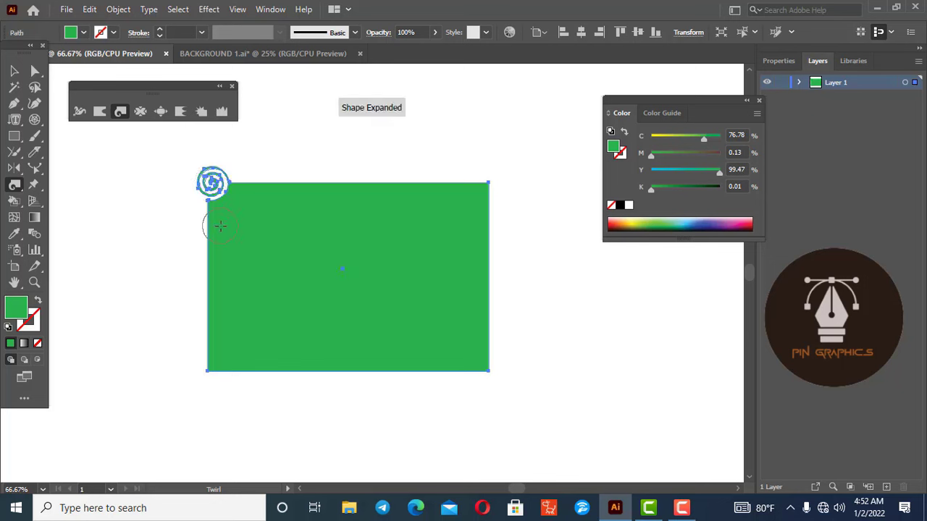
{"action": "key", "text": "ctrl+z"}
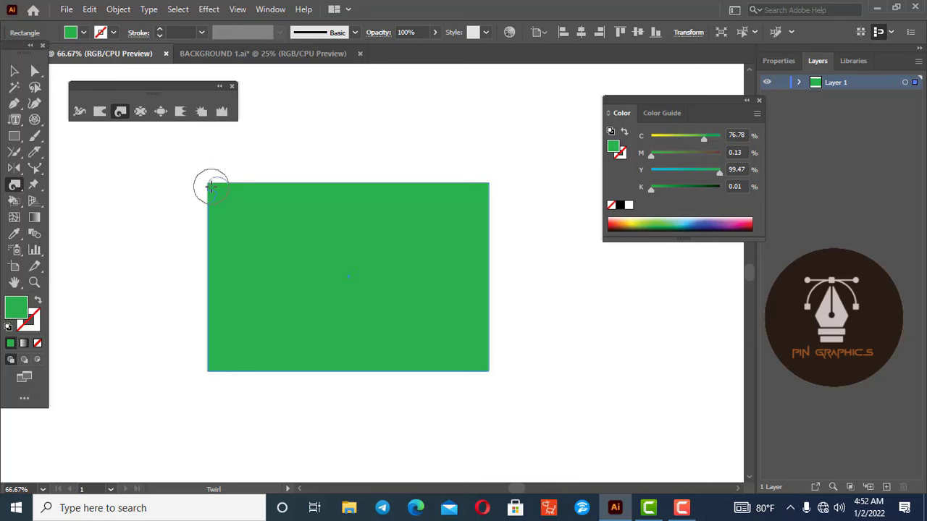
{"action": "left_click_drag", "start_coordinate": [211, 187], "coordinate": [211, 187]}
{"action": "key", "text": "ctrl+z"}
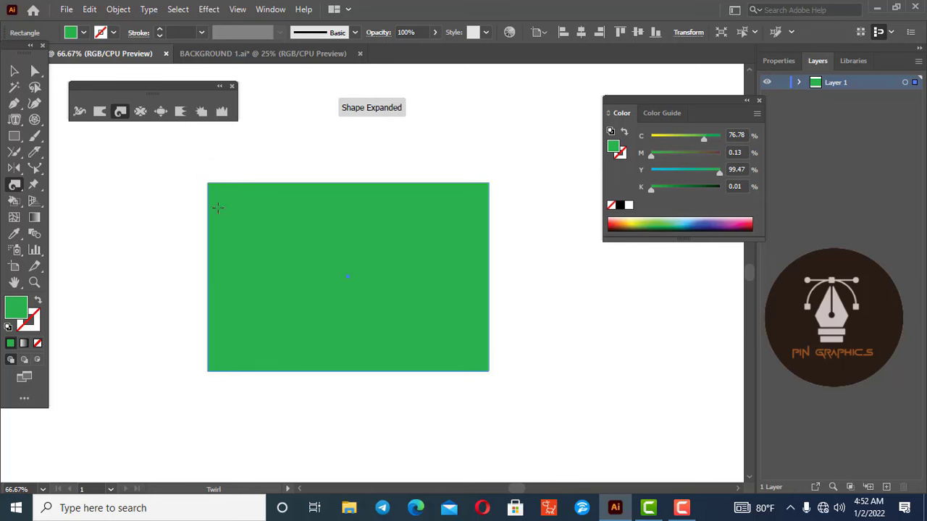
{"action": "left_click_drag", "start_coordinate": [209, 182], "coordinate": [208, 183]}
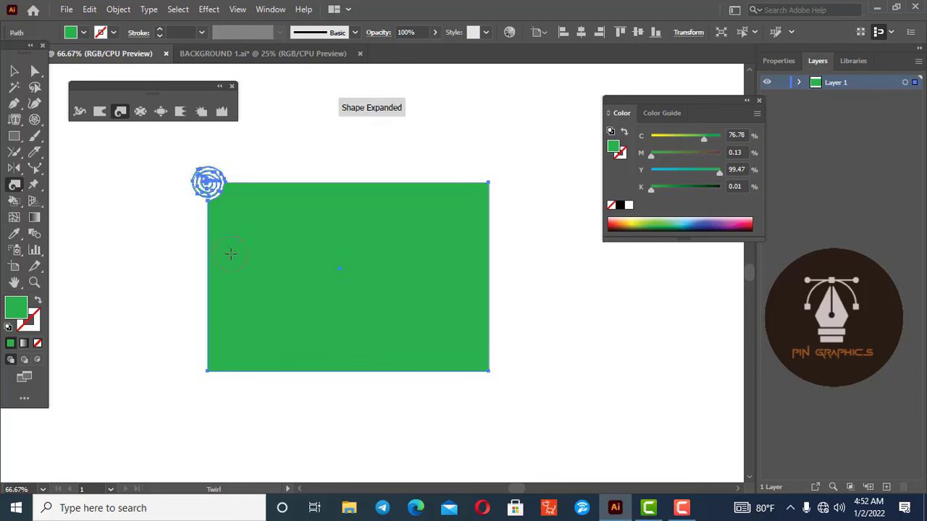
{"action": "left_click", "coordinate": [14, 70]}
{"action": "left_click", "coordinate": [112, 249]}
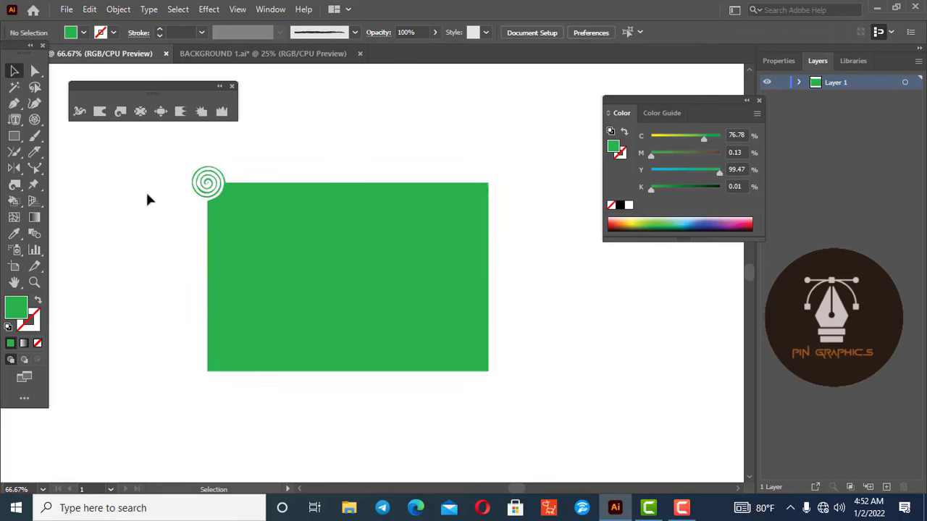
{"action": "left_click", "coordinate": [335, 227]}
{"action": "key", "text": "ctrl+z"}
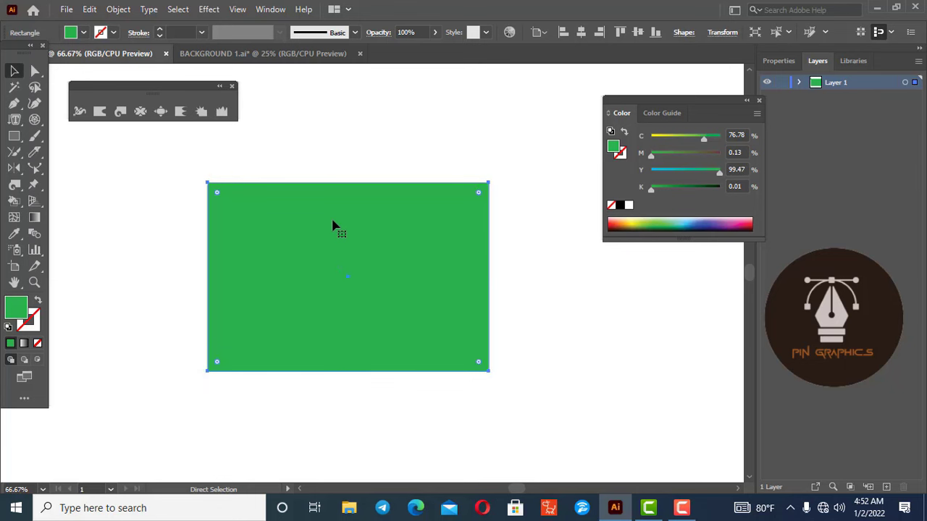
{"action": "key", "text": "ctrl+z"}
Twirl curls at five spots along the top edge, then undo the twirl edits.
{"action": "left_click", "coordinate": [120, 111]}
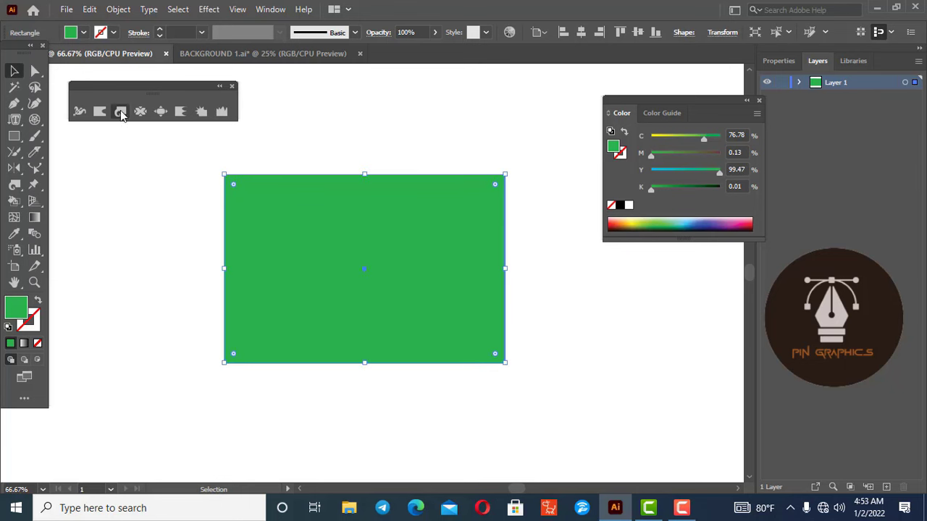
{"action": "left_click_drag", "start_coordinate": [246, 170], "coordinate": [255, 161]}
{"action": "left_click_drag", "start_coordinate": [293, 119], "coordinate": [294, 123]}
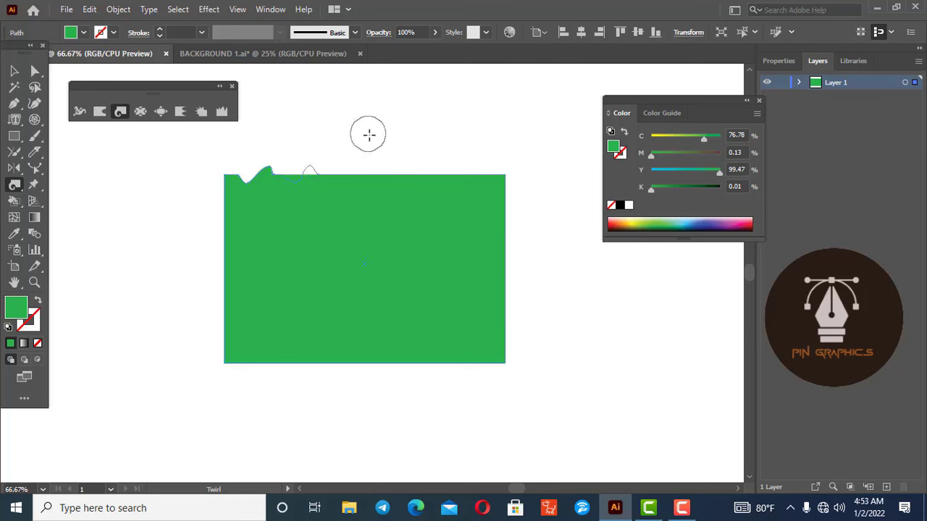
{"action": "left_click_drag", "start_coordinate": [336, 175], "coordinate": [342, 174]}
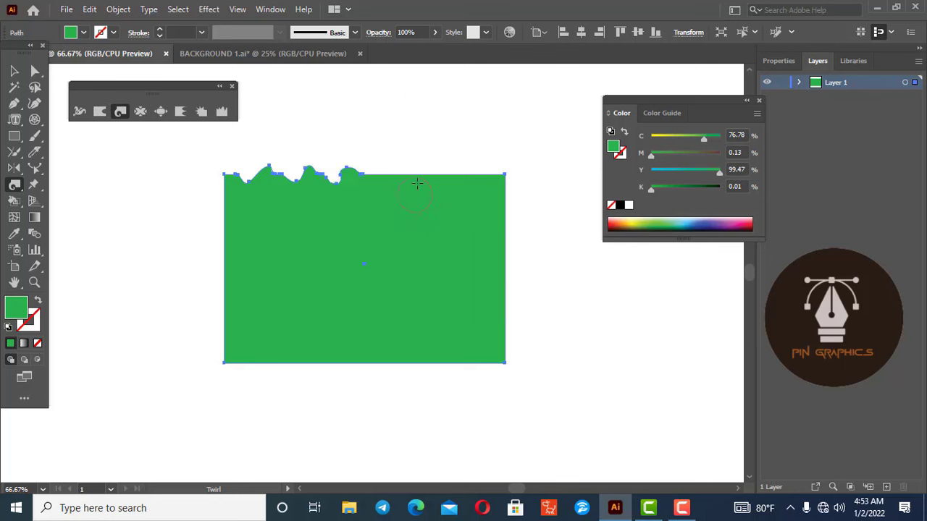
{"action": "left_click_drag", "start_coordinate": [419, 176], "coordinate": [414, 204]}
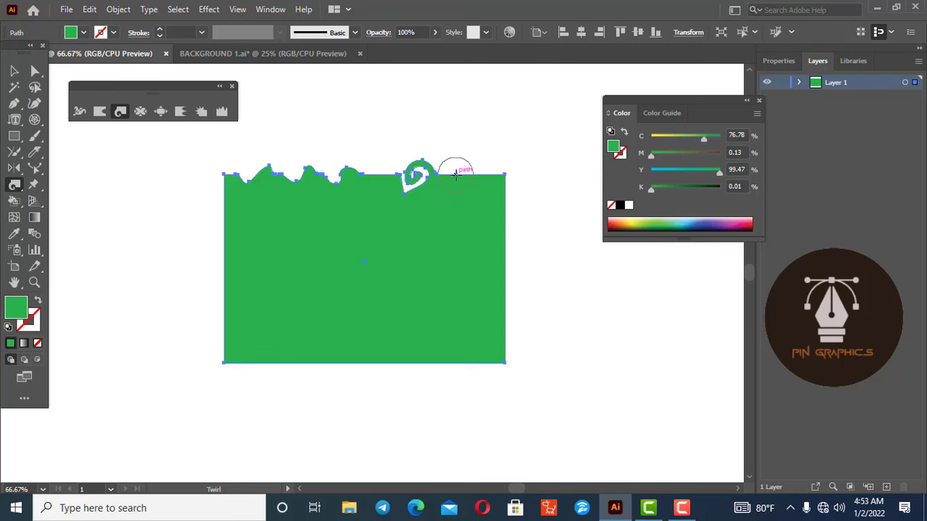
{"action": "left_click_drag", "start_coordinate": [459, 170], "coordinate": [470, 139]}
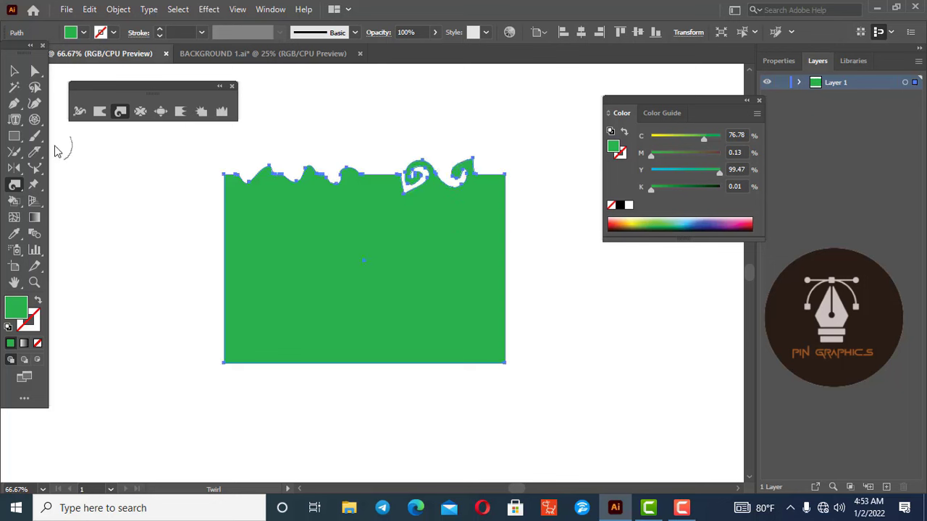
{"action": "left_click", "coordinate": [13, 70]}
{"action": "key", "text": "ctrl+z"}
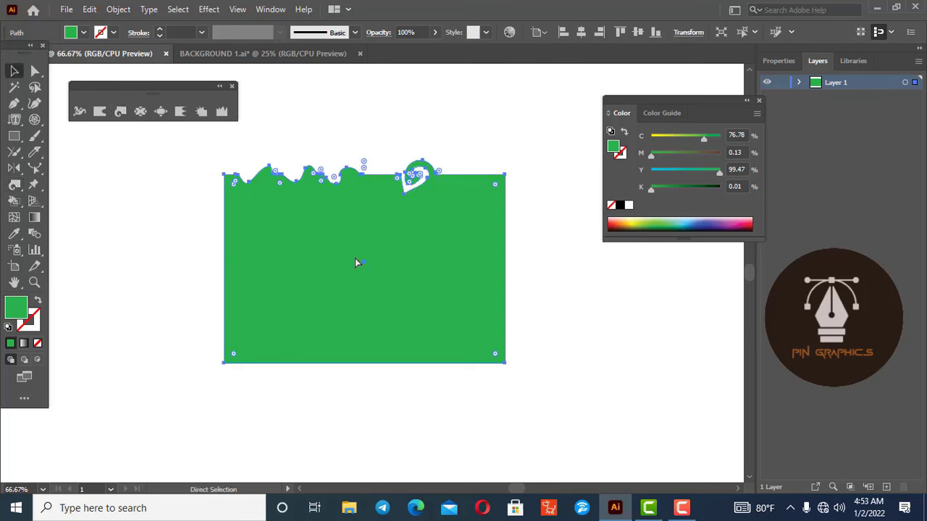
{"action": "key", "text": "ctrl+z"}
{"action": "key", "text": "ctrl+z"}
{"action": "key", "text": "ctrl+z"}
{"action": "key", "text": "ctrl+z"}
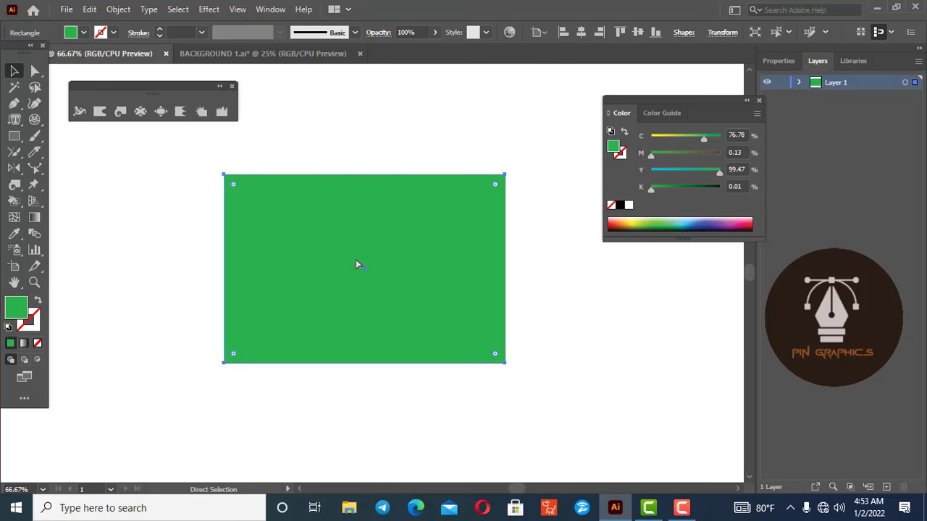
Pucker dents into the top edge, a spike at top-left, and curves along the left edge.
{"action": "left_click", "coordinate": [141, 116]}
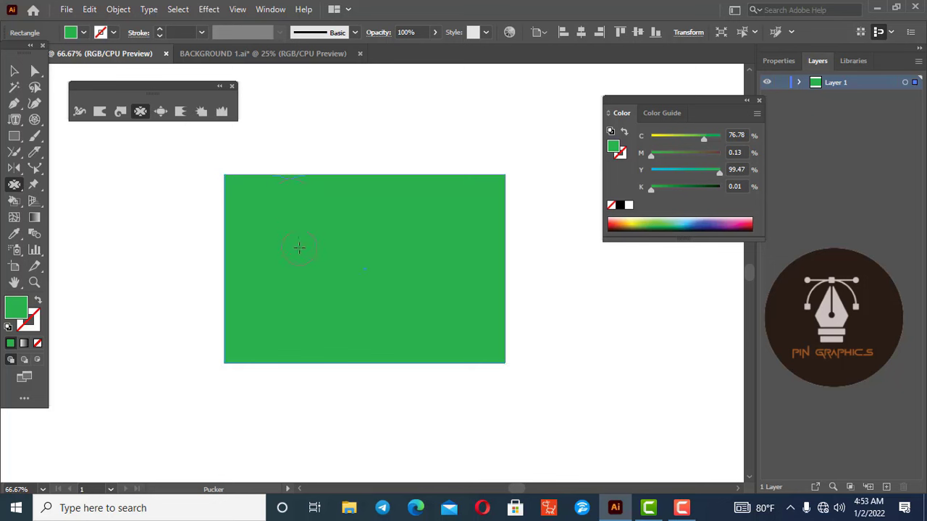
{"action": "left_click", "coordinate": [289, 175]}
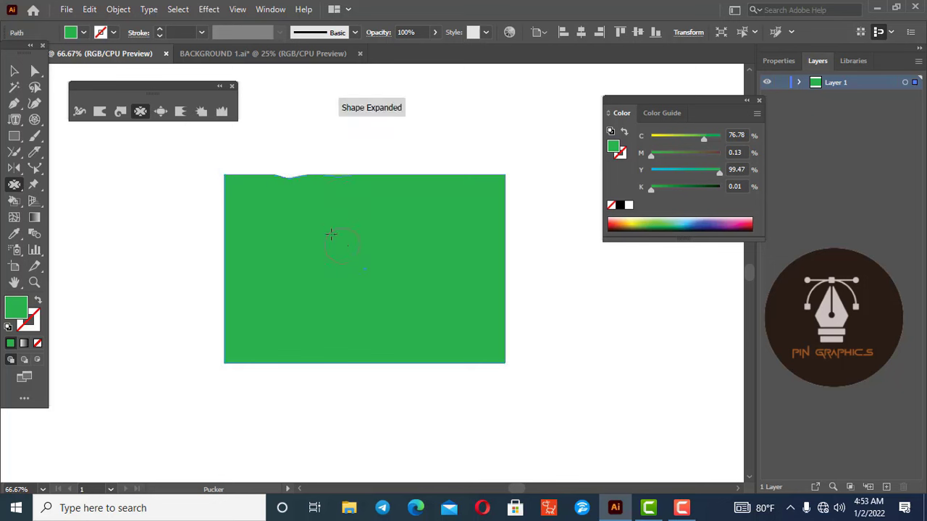
{"action": "left_click", "coordinate": [246, 180]}
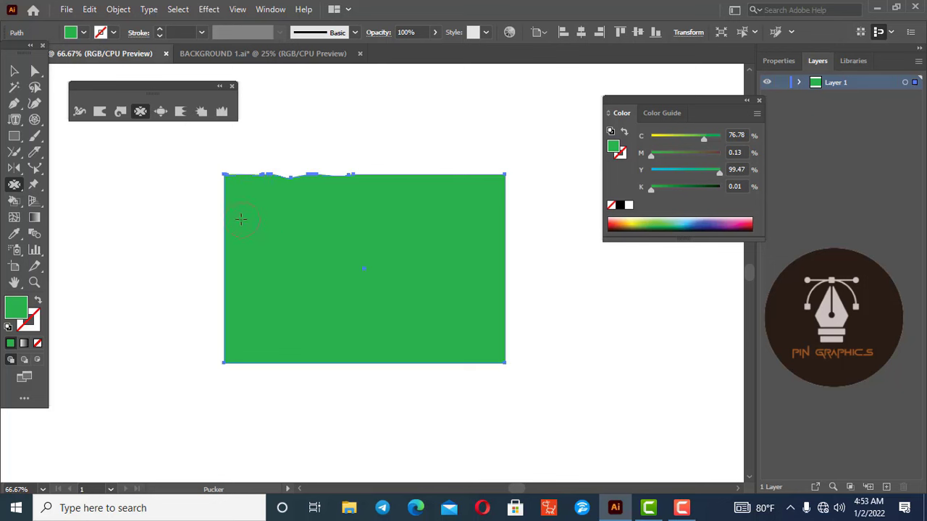
{"action": "left_click_drag", "start_coordinate": [241, 220], "coordinate": [242, 153]}
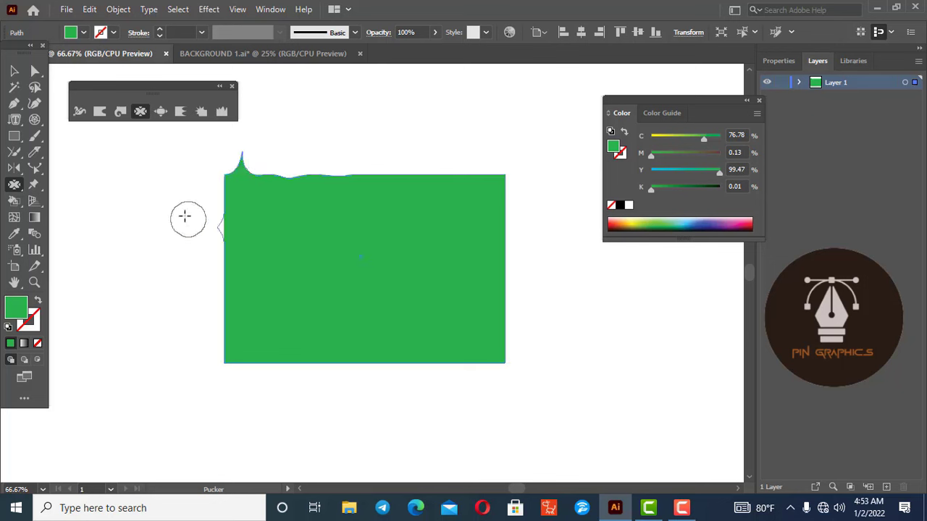
{"action": "left_click_drag", "start_coordinate": [216, 230], "coordinate": [223, 261]}
{"action": "mouse_move", "coordinate": [226, 297]}
{"action": "left_mouse_down"}
{"action": "mouse_move", "coordinate": [177, 253]}
{"action": "mouse_move", "coordinate": [176, 196]}
{"action": "left_mouse_up"}
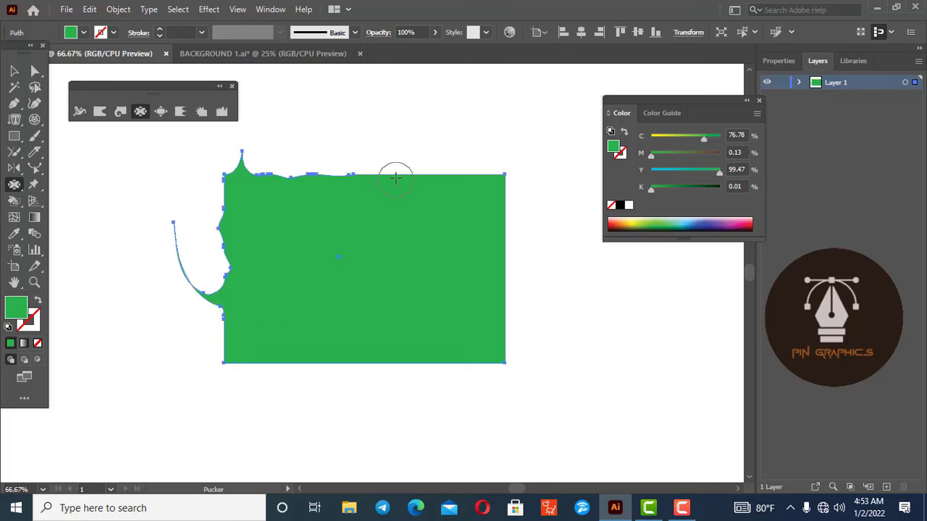
Pucker a top spike and right-side notches, then undo the pucker edits.
{"action": "left_click_drag", "start_coordinate": [395, 178], "coordinate": [430, 106]}
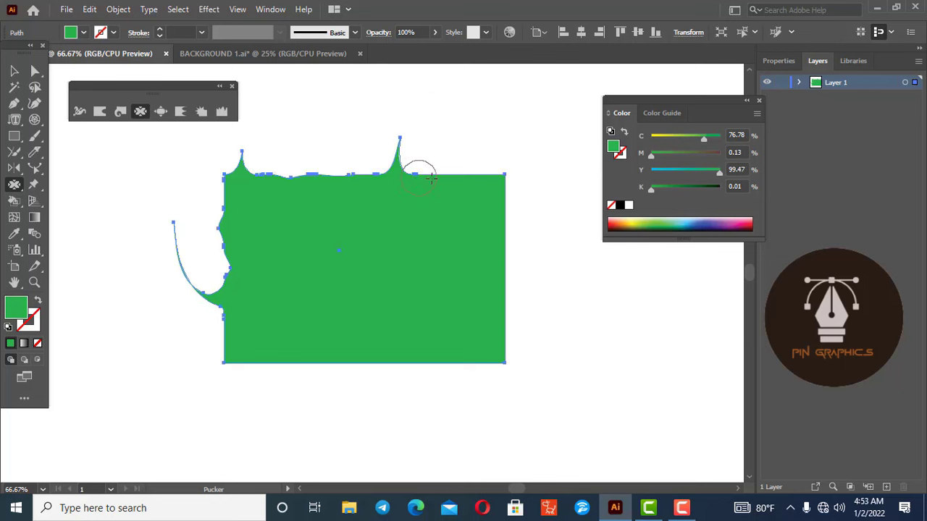
{"action": "left_click_drag", "start_coordinate": [434, 177], "coordinate": [433, 211]}
{"action": "left_click_drag", "start_coordinate": [425, 289], "coordinate": [393, 373]}
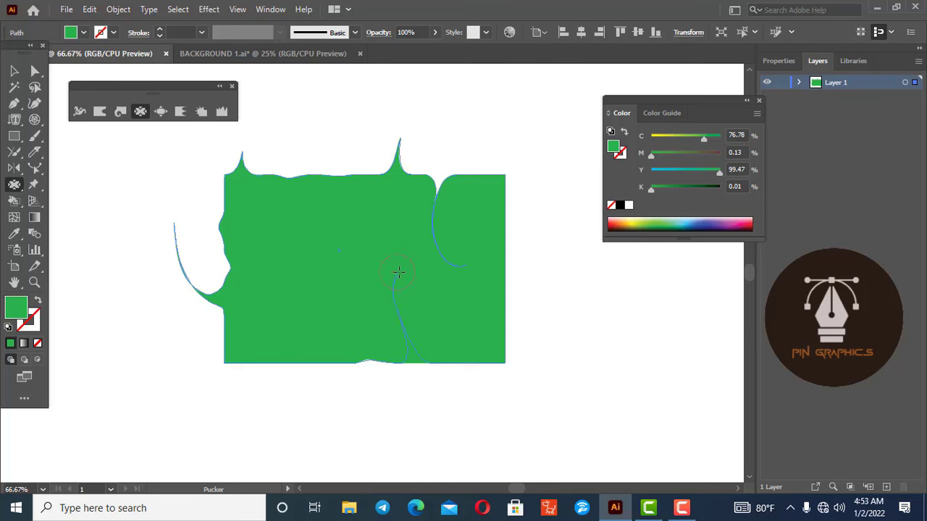
{"action": "left_click_drag", "start_coordinate": [459, 311], "coordinate": [459, 315]}
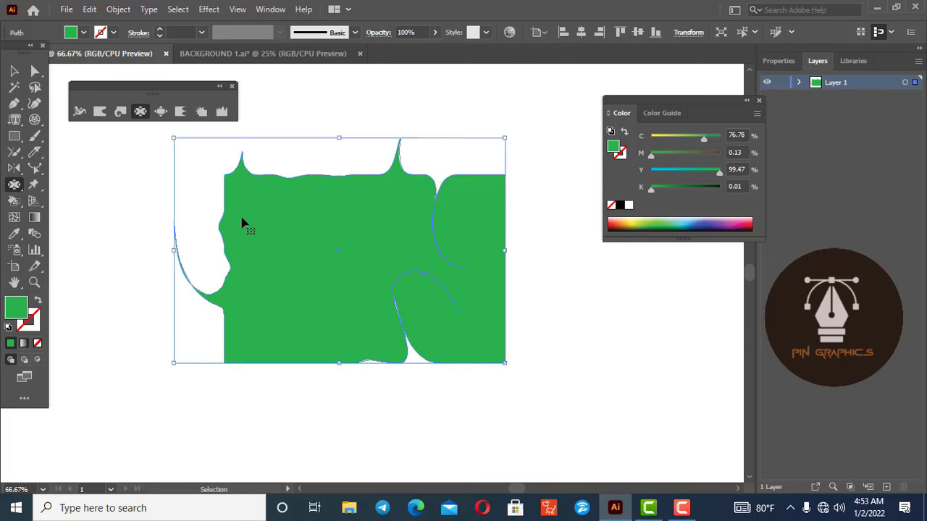
{"action": "key", "text": "ctrl+z"}
{"action": "key", "text": "ctrl+z"}
{"action": "key", "text": "ctrl+z"}
{"action": "key", "text": "ctrl+z"}
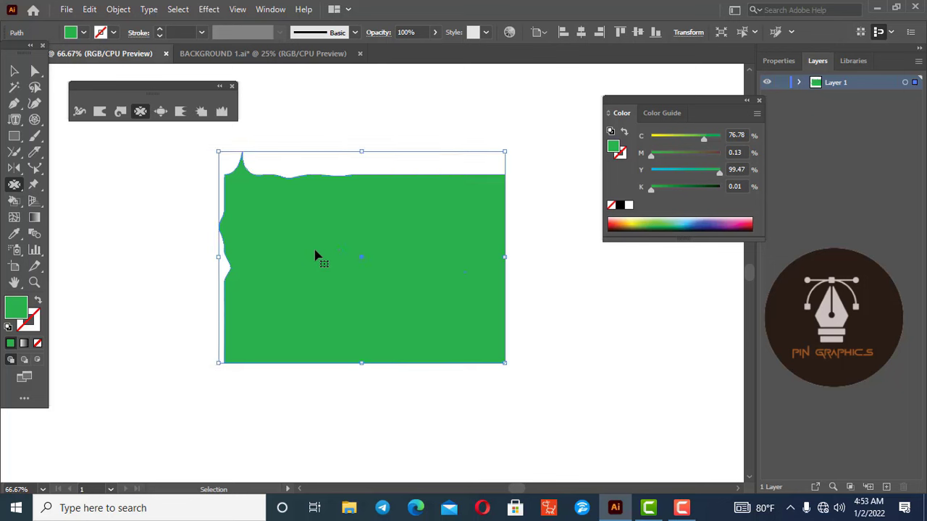
{"action": "key", "text": "ctrl+z"}
{"action": "key", "text": "ctrl+z"}
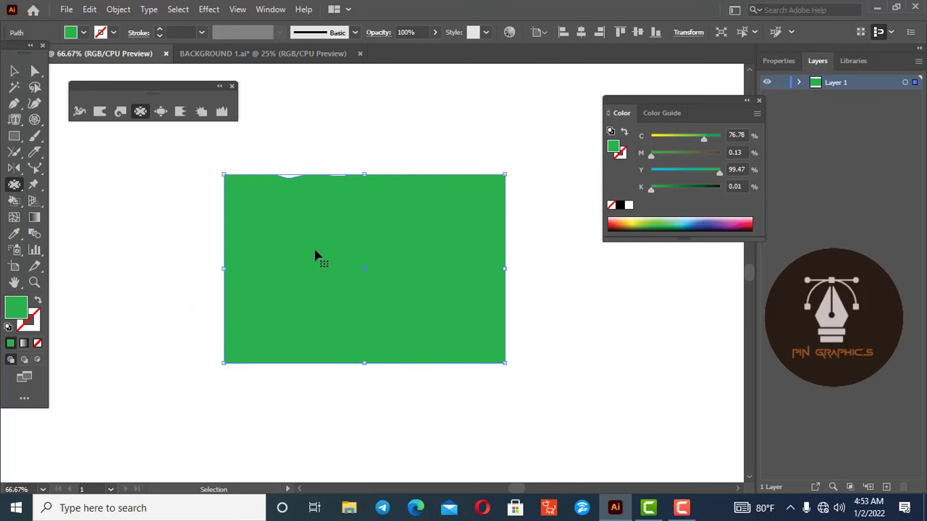
{"action": "key", "text": "ctrl+z"}
Bloat rounded bulges out of the rectangle's top, right, bottom and left edges.
{"action": "left_click", "coordinate": [161, 108]}
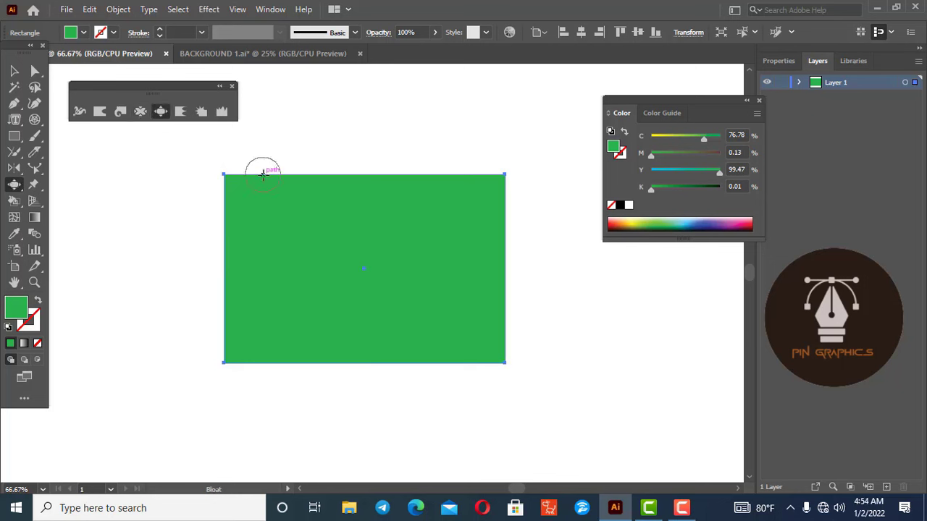
{"action": "left_click_drag", "start_coordinate": [283, 206], "coordinate": [348, 146]}
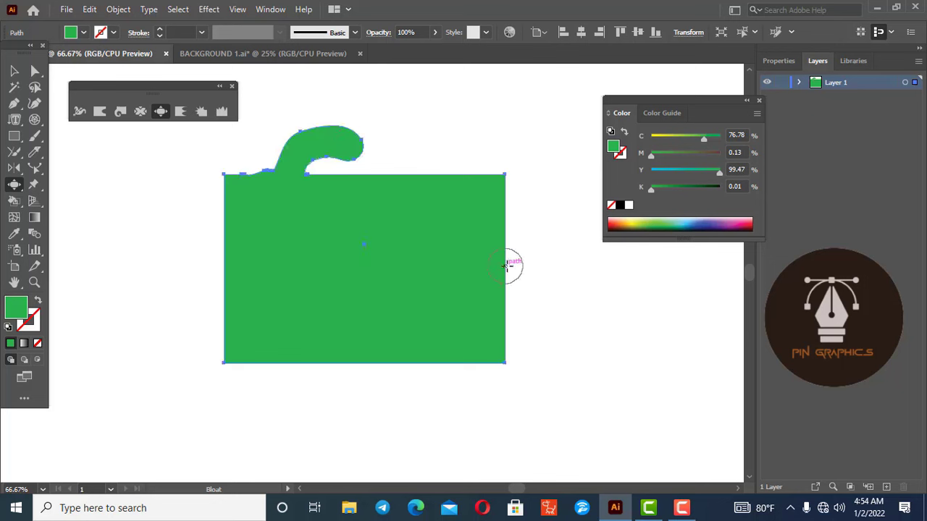
{"action": "left_click_drag", "start_coordinate": [507, 266], "coordinate": [457, 286]}
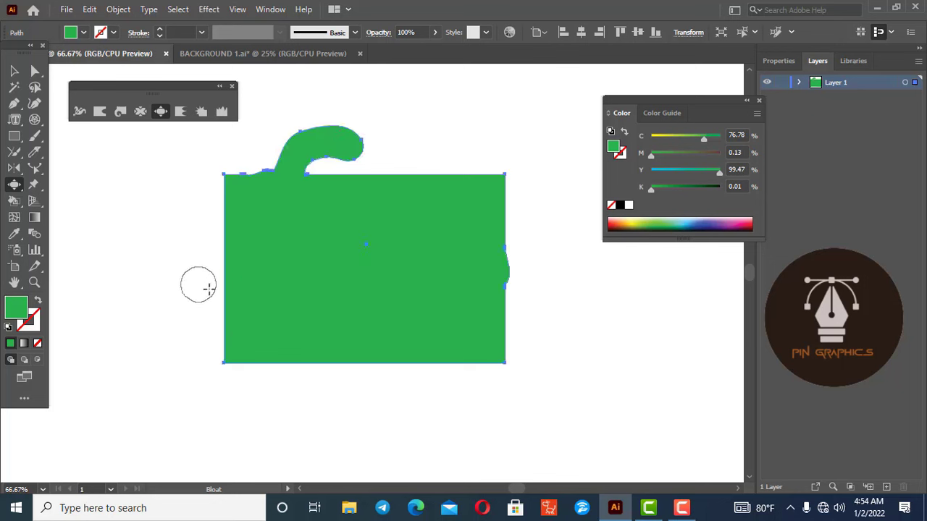
{"action": "left_click_drag", "start_coordinate": [196, 298], "coordinate": [187, 310]}
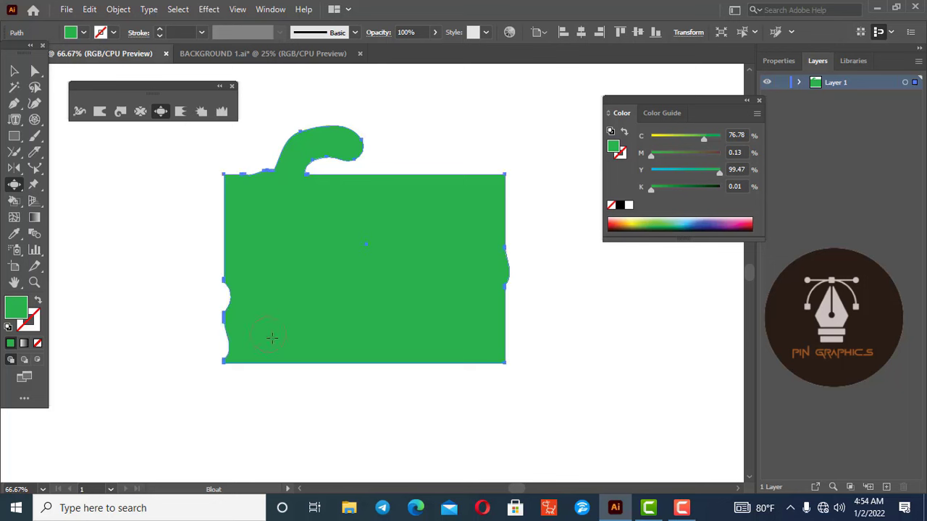
{"action": "mouse_move", "coordinate": [286, 354]}
{"action": "left_mouse_down"}
{"action": "mouse_move", "coordinate": [417, 422]}
{"action": "mouse_move", "coordinate": [362, 369]}
{"action": "left_mouse_up"}
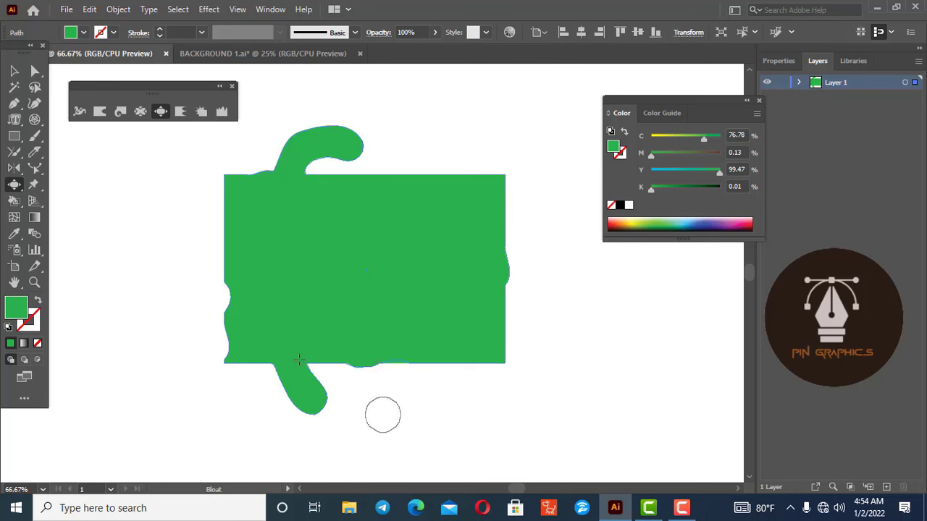
{"action": "left_click_drag", "start_coordinate": [214, 219], "coordinate": [212, 219]}
{"action": "left_click_drag", "start_coordinate": [178, 207], "coordinate": [222, 264]}
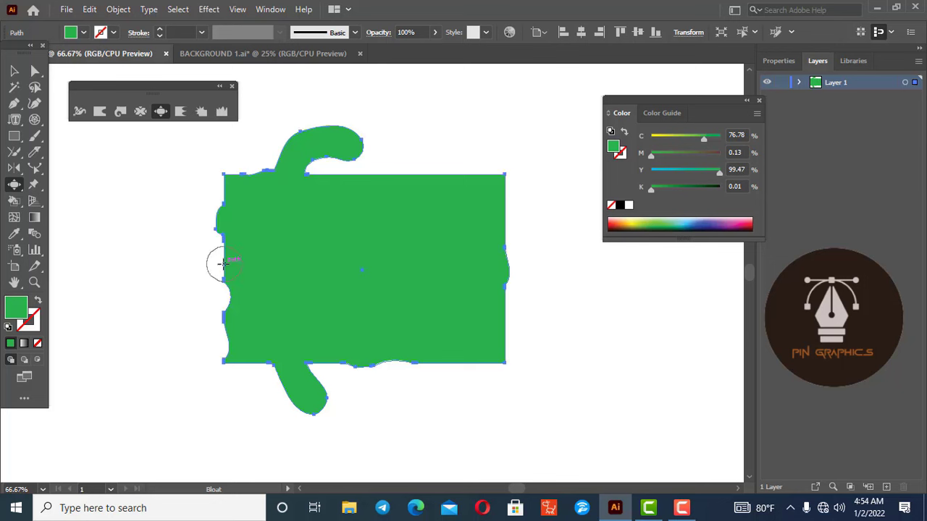
Bloat a large loop over the top right and a small bottom bulge, then undo the bloat edits.
{"action": "mouse_move", "coordinate": [395, 180]}
{"action": "left_mouse_down"}
{"action": "mouse_move", "coordinate": [408, 145]}
{"action": "mouse_move", "coordinate": [440, 117]}
{"action": "mouse_move", "coordinate": [495, 115]}
{"action": "mouse_move", "coordinate": [534, 145]}
{"action": "mouse_move", "coordinate": [542, 166]}
{"action": "mouse_move", "coordinate": [536, 199]}
{"action": "mouse_move", "coordinate": [496, 217]}
{"action": "left_mouse_up"}
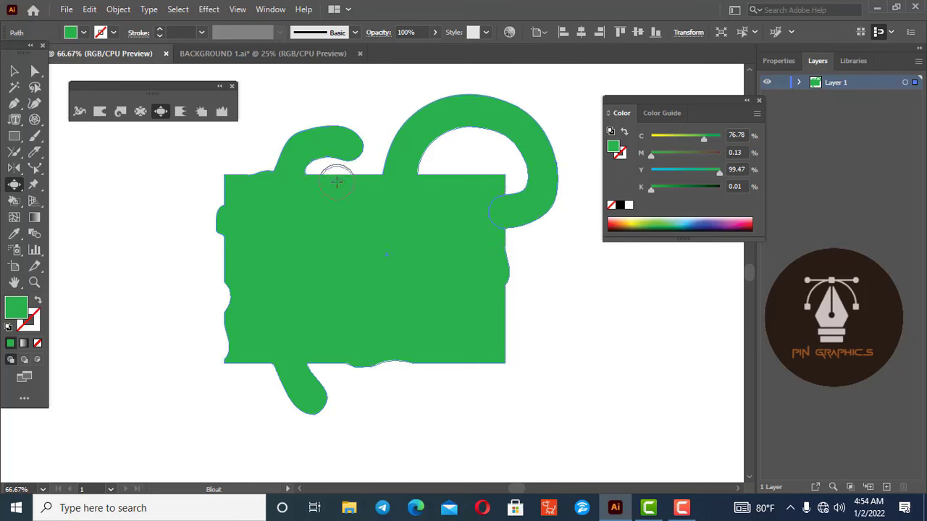
{"action": "left_click_drag", "start_coordinate": [340, 209], "coordinate": [341, 211]}
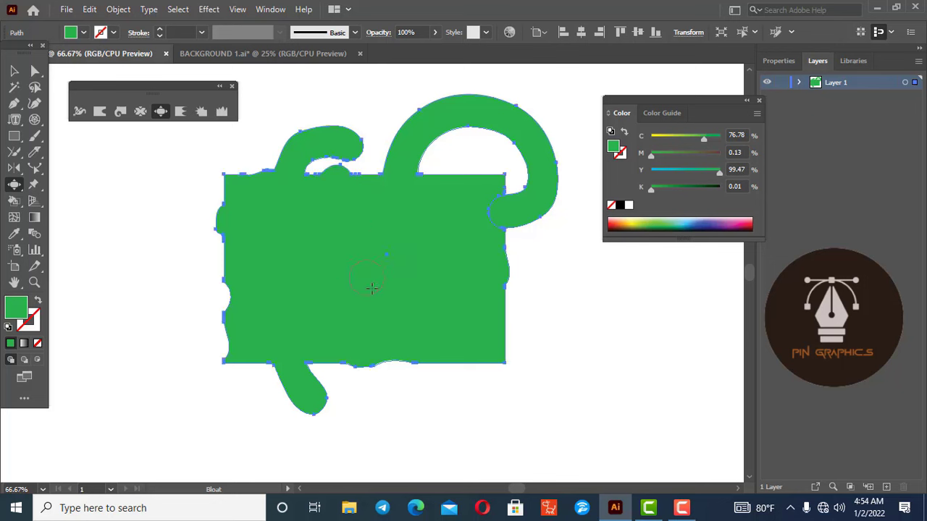
{"action": "left_click_drag", "start_coordinate": [440, 374], "coordinate": [501, 389]}
{"action": "key", "text": "ctrl"}
{"action": "key", "text": "ctrl+z"}
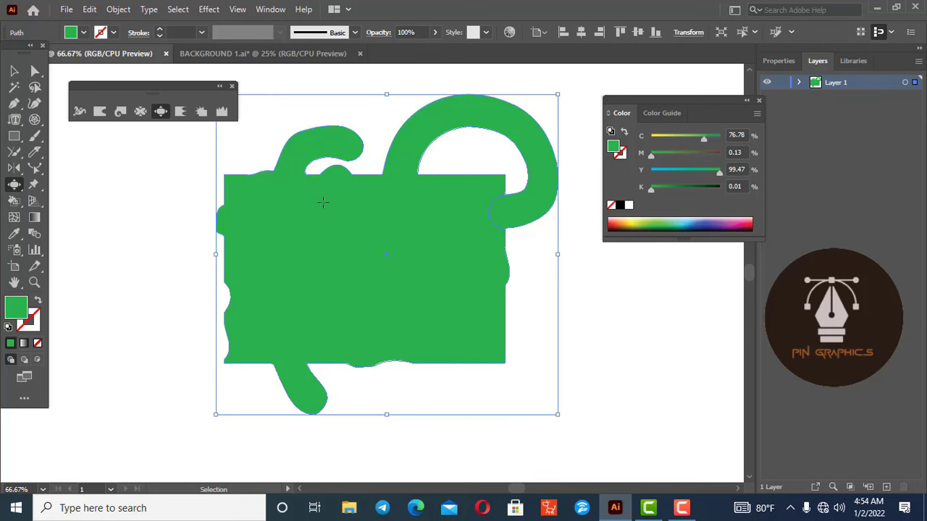
{"action": "key", "text": "ctrl+z"}
{"action": "key", "text": "ctrl+z"}
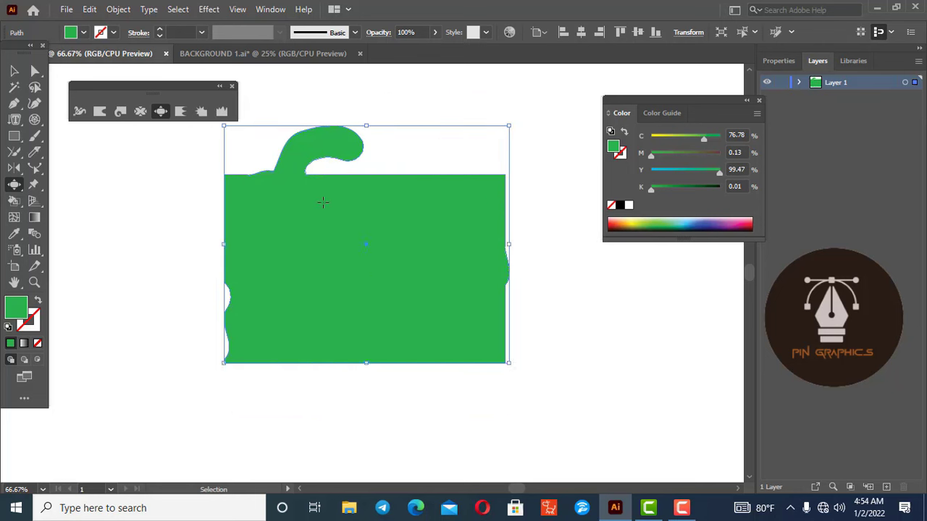
{"action": "key", "text": "ctrl+z"}
{"action": "key", "text": "ctrl+z"}
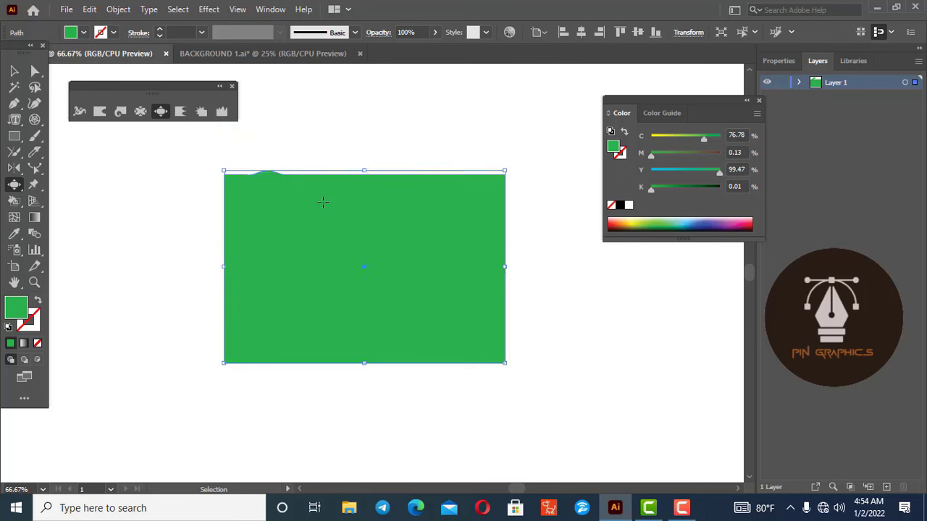
{"action": "key", "text": "ctrl+z"}
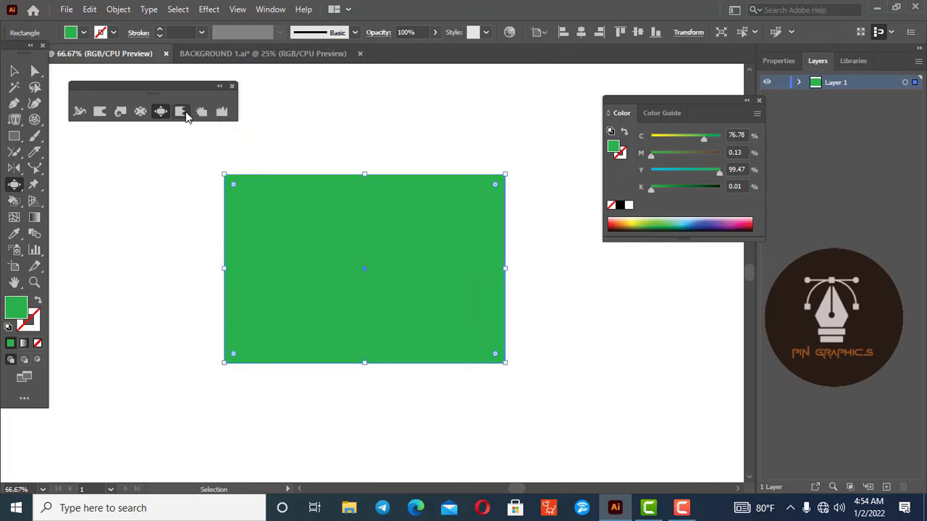
{"action": "left_click", "coordinate": [186, 114]}
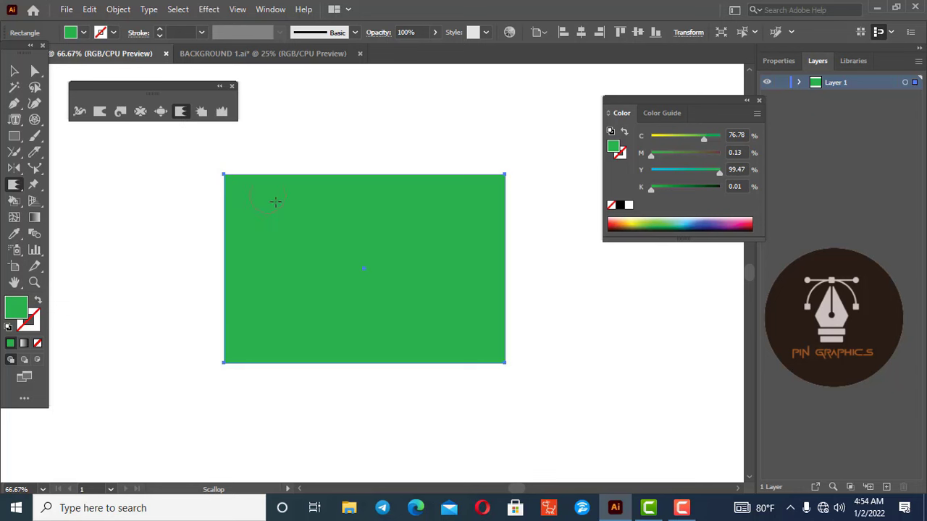
{"action": "left_click", "coordinate": [276, 172]}
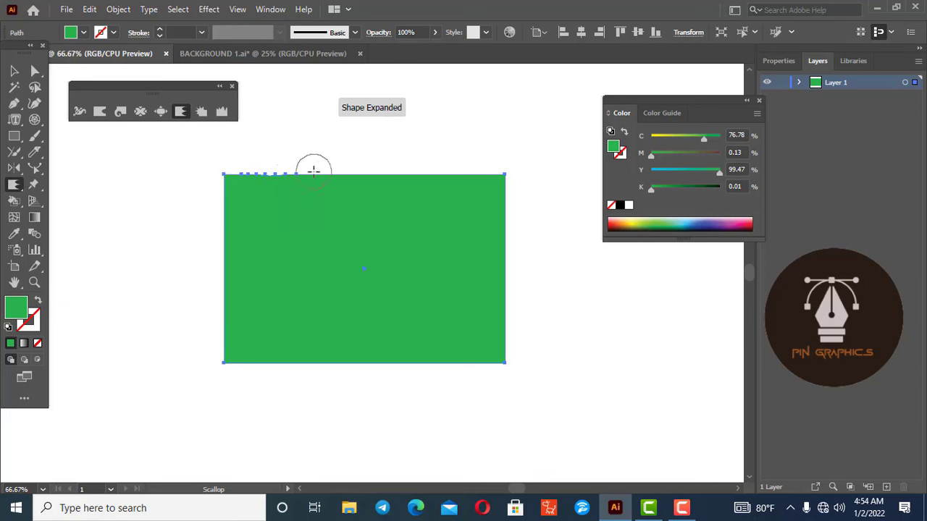
{"action": "scroll", "coordinate": [300, 163], "scroll_direction": "up", "scroll_amount": 3}
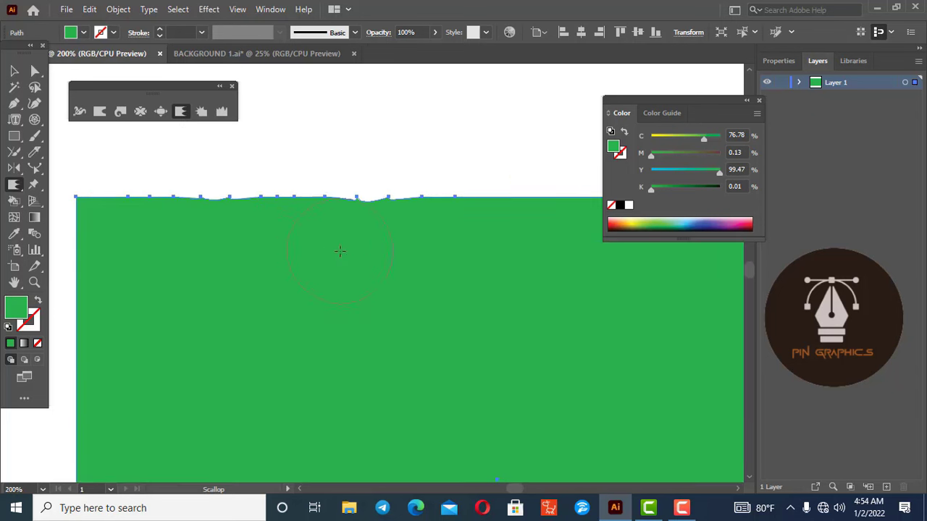
{"action": "scroll", "coordinate": [352, 223], "scroll_direction": "up", "scroll_amount": 2}
{"action": "left_click_drag", "start_coordinate": [289, 177], "coordinate": [341, 231]}
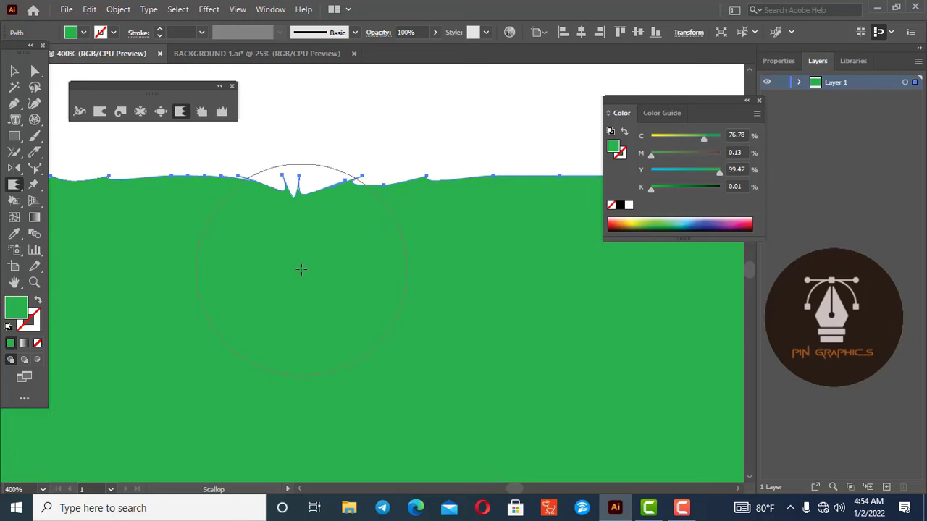
{"action": "scroll", "coordinate": [341, 230], "scroll_direction": "down", "scroll_amount": 2}
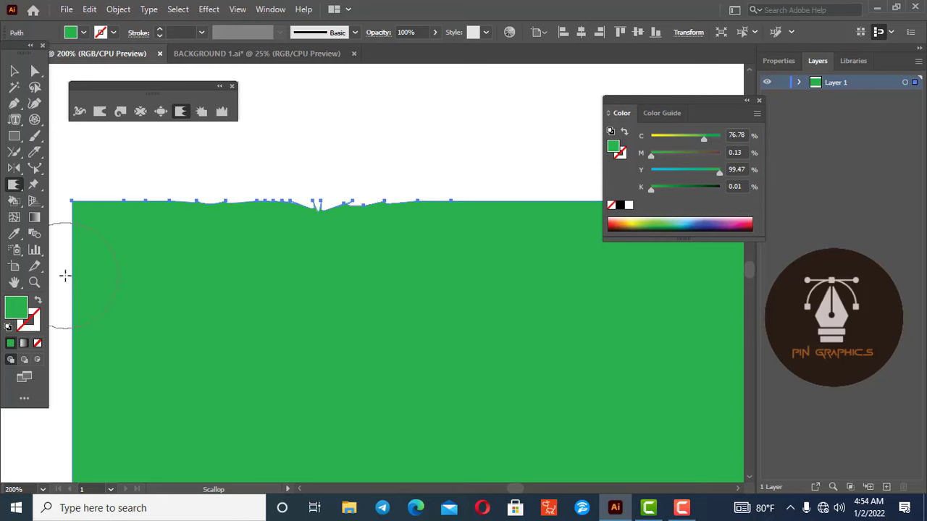
{"action": "left_click_drag", "start_coordinate": [64, 275], "coordinate": [139, 274]}
{"action": "mouse_move", "coordinate": [87, 289]}
{"action": "left_mouse_down"}
{"action": "mouse_move", "coordinate": [40, 353]}
{"action": "mouse_move", "coordinate": [145, 310]}
{"action": "left_mouse_up"}
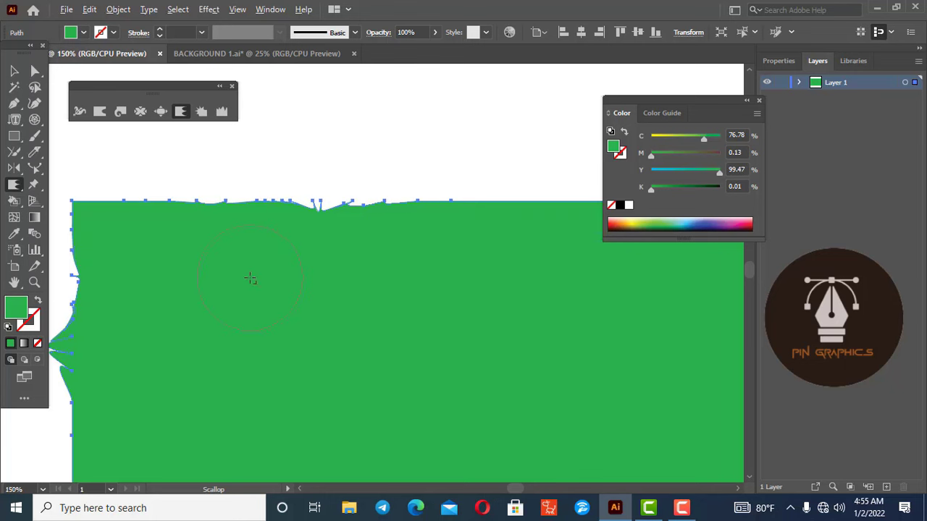
{"action": "scroll", "coordinate": [249, 275], "scroll_direction": "down", "scroll_amount": 2}
{"action": "left_click_drag", "start_coordinate": [402, 238], "coordinate": [413, 261]}
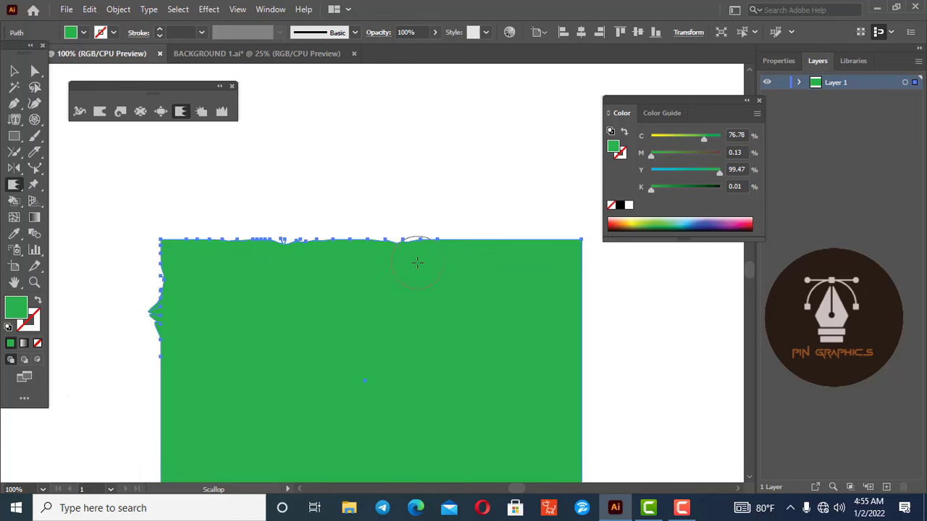
{"action": "scroll", "coordinate": [414, 261], "scroll_direction": "up", "scroll_amount": 2}
{"action": "left_click_drag", "start_coordinate": [483, 241], "coordinate": [480, 128]}
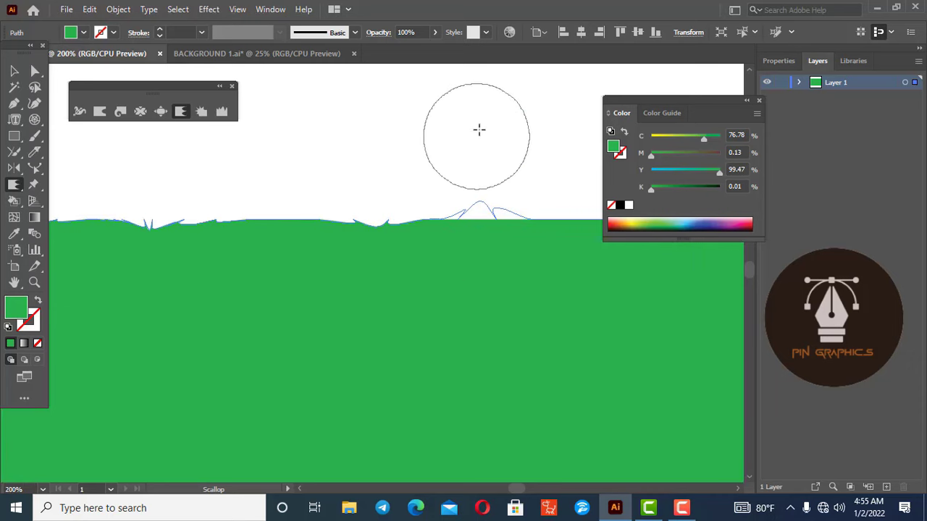
{"action": "scroll", "coordinate": [424, 319], "scroll_direction": "down", "scroll_amount": 2}
{"action": "scroll", "coordinate": [424, 319], "scroll_direction": "down", "scroll_amount": 1}
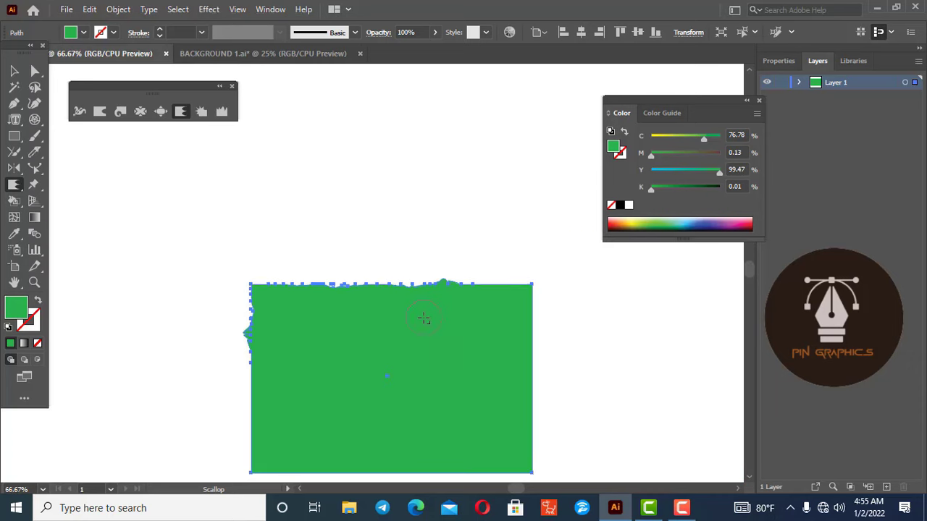
{"action": "scroll", "coordinate": [424, 318], "scroll_direction": "down", "scroll_amount": 2}
{"action": "scroll", "coordinate": [419, 327], "scroll_direction": "down", "scroll_amount": 2}
{"action": "scroll", "coordinate": [417, 330], "scroll_direction": "up", "scroll_amount": 1}
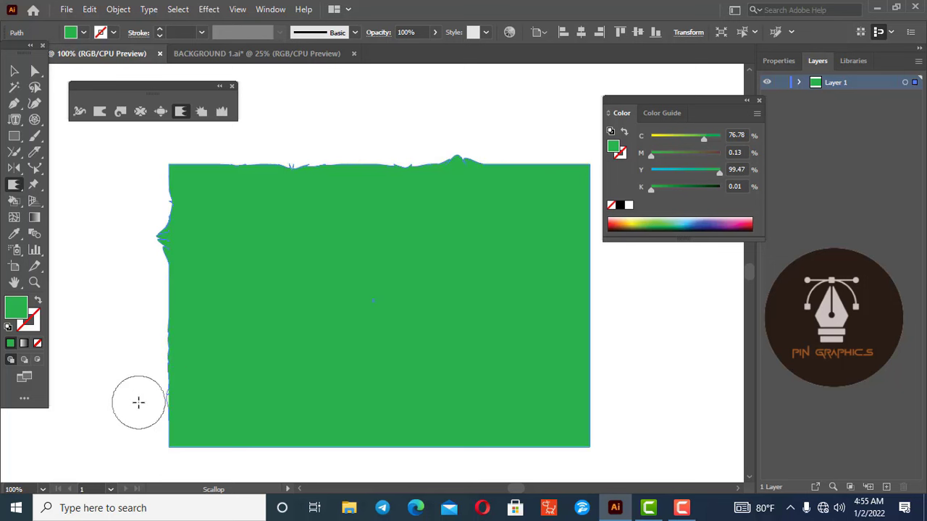
{"action": "left_click", "coordinate": [145, 405]}
{"action": "left_click", "coordinate": [13, 70]}
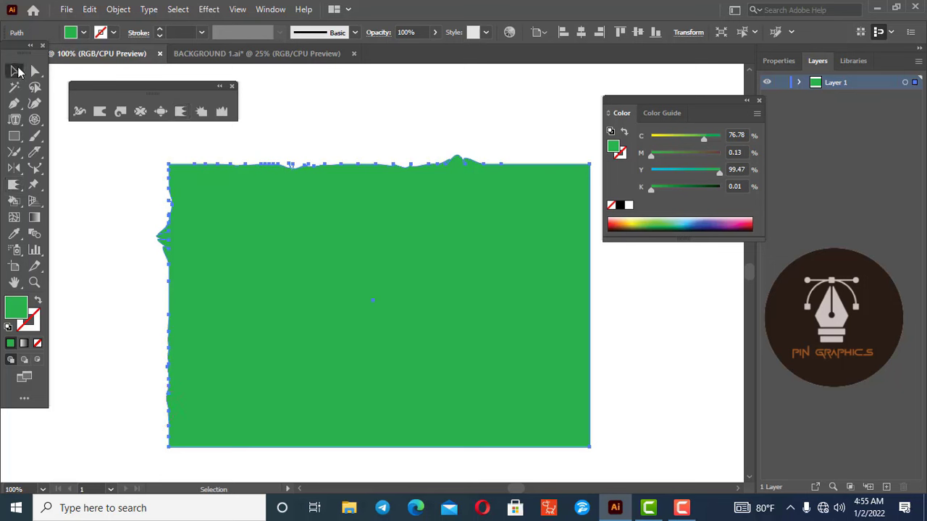
{"action": "key", "text": "a"}
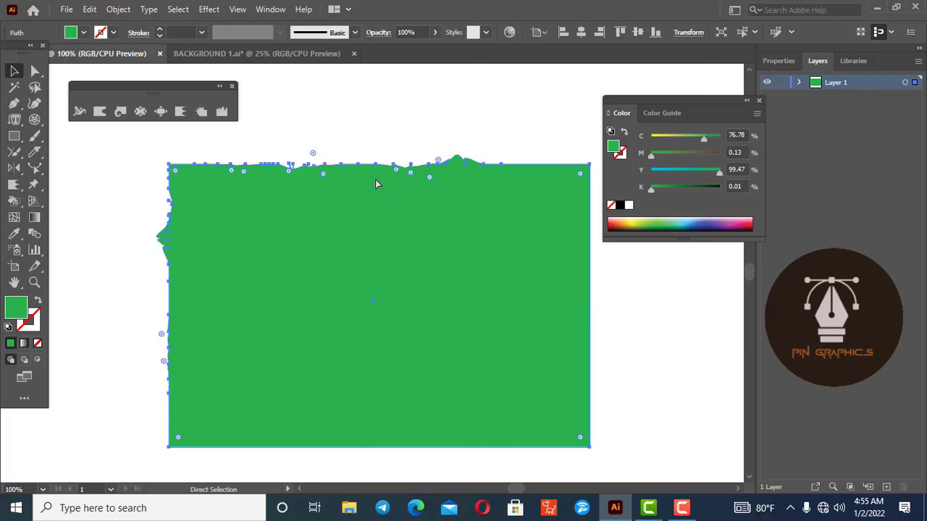
{"action": "key", "text": "ctrl+z"}
{"action": "key", "text": "ctrl+z"}
{"action": "key", "text": "ctrl+z"}
{"action": "key", "text": "ctrl+z"}
{"action": "key", "text": "ctrl+z"}
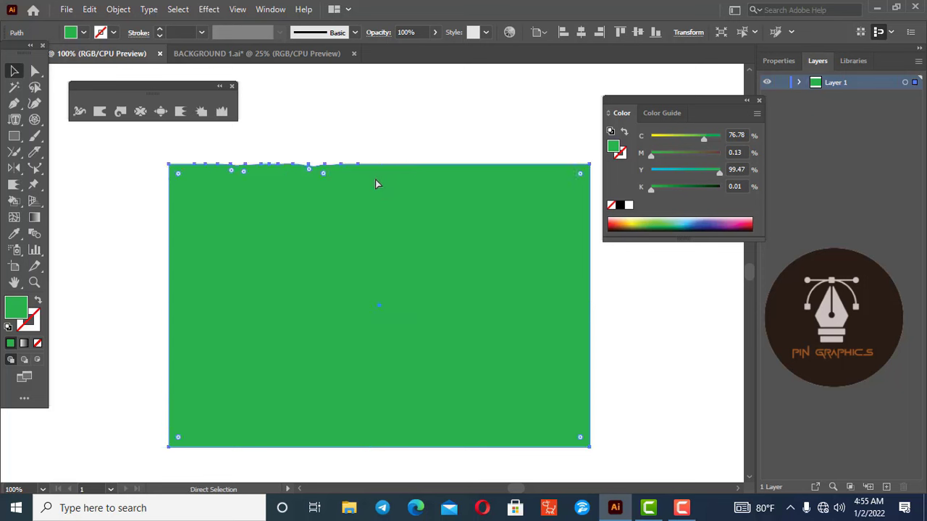
{"action": "key", "text": "ctrl+z"}
{"action": "key", "text": "ctrl+z"}
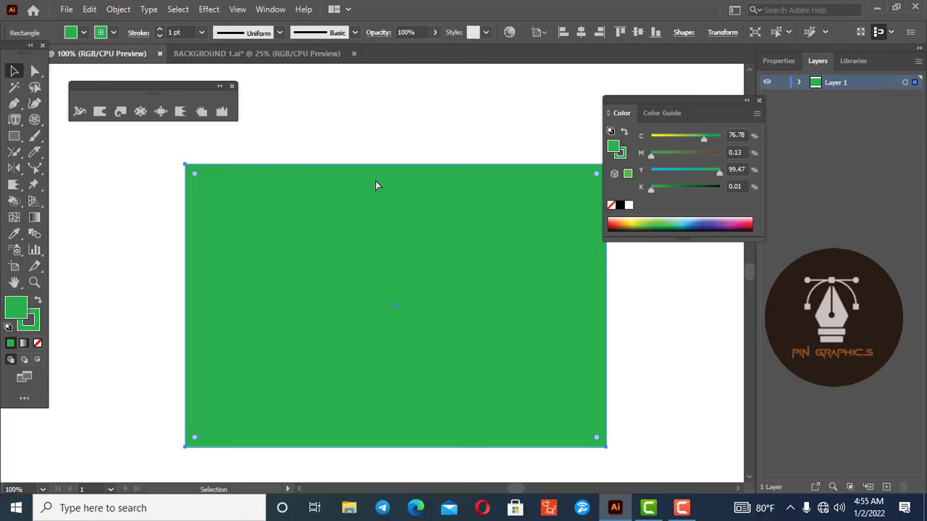
{"action": "key", "text": "v"}
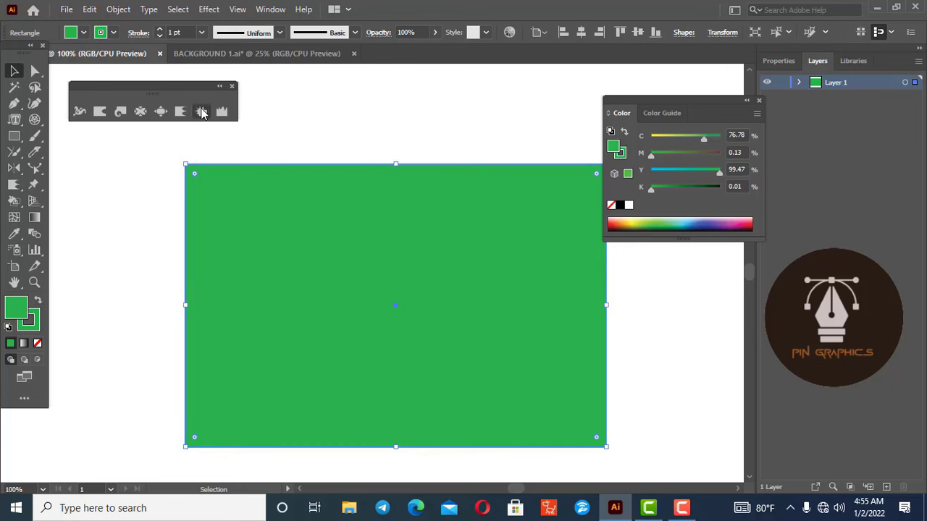
{"action": "left_click", "coordinate": [201, 111]}
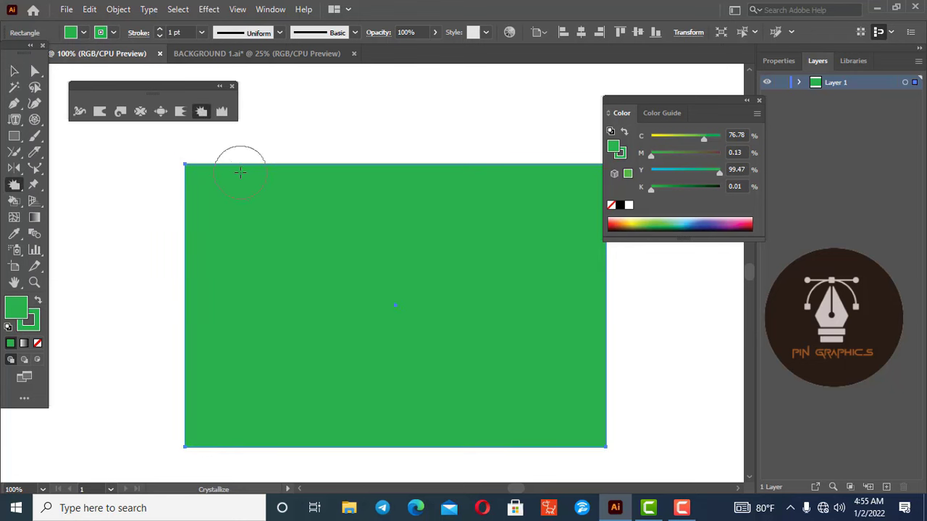
{"action": "mouse_move", "coordinate": [240, 171]}
{"action": "left_mouse_down"}
{"action": "mouse_move", "coordinate": [304, 134]}
{"action": "mouse_move", "coordinate": [351, 149]}
{"action": "left_mouse_up"}
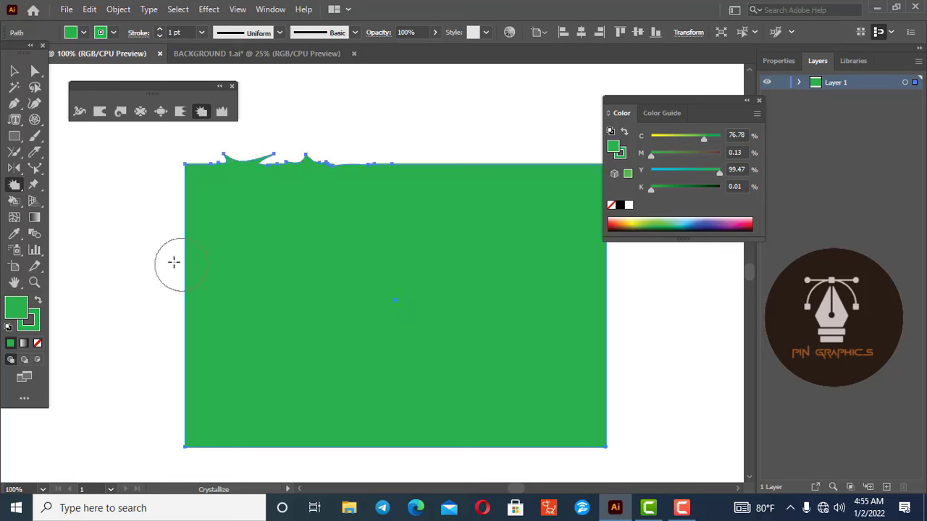
{"action": "mouse_move", "coordinate": [173, 262]}
{"action": "left_mouse_down"}
{"action": "mouse_move", "coordinate": [192, 269]}
{"action": "mouse_move", "coordinate": [159, 217]}
{"action": "left_mouse_up"}
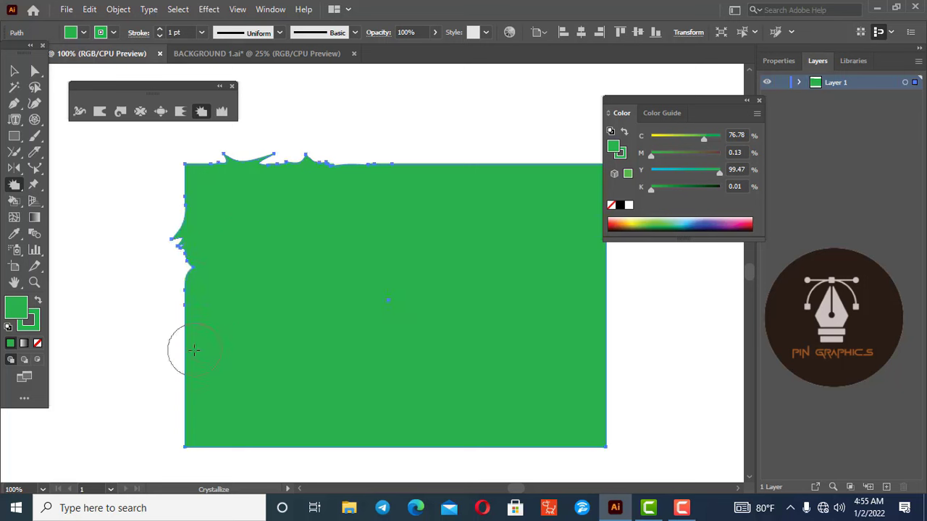
{"action": "left_click_drag", "start_coordinate": [194, 351], "coordinate": [107, 355]}
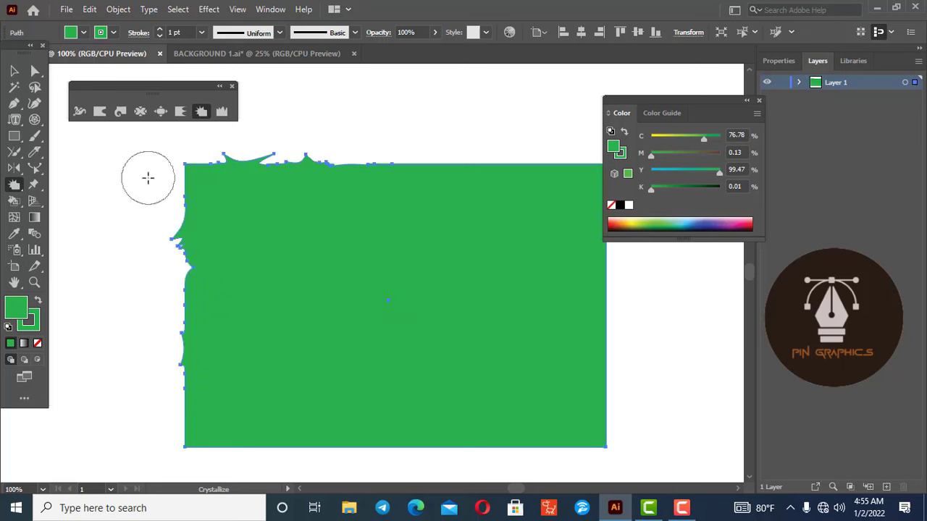
{"action": "key", "text": "v"}
{"action": "key", "text": "ctrl+z"}
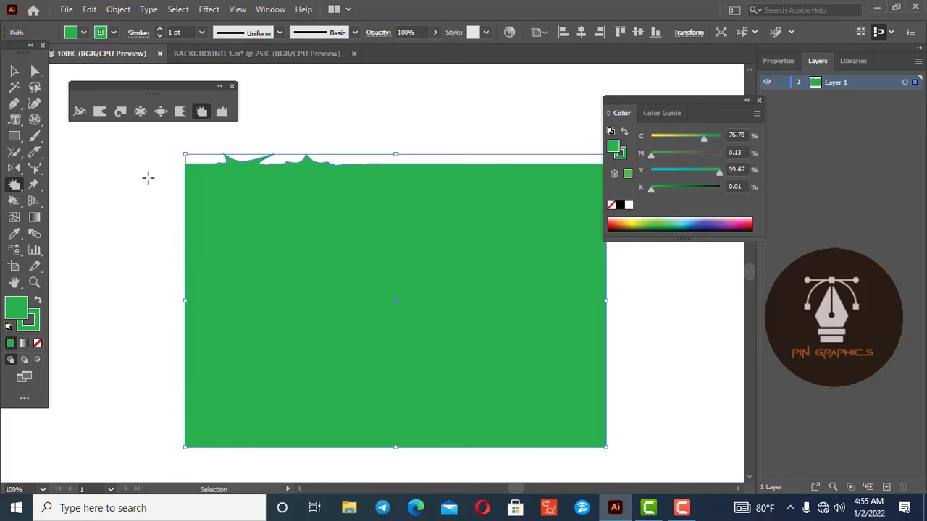
{"action": "key", "text": "ctrl+z"}
{"action": "left_click", "coordinate": [201, 111]}
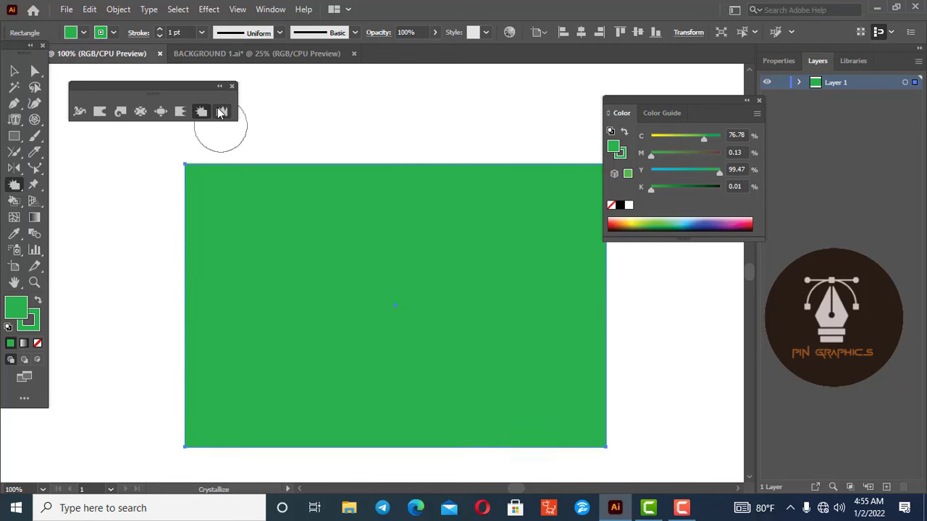
{"action": "left_click", "coordinate": [222, 112]}
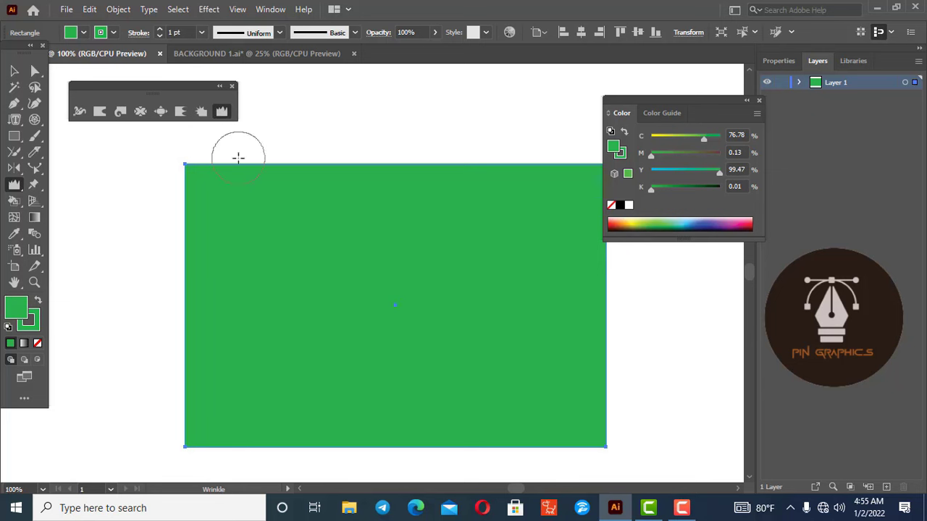
{"action": "left_click_drag", "start_coordinate": [217, 164], "coordinate": [324, 169]}
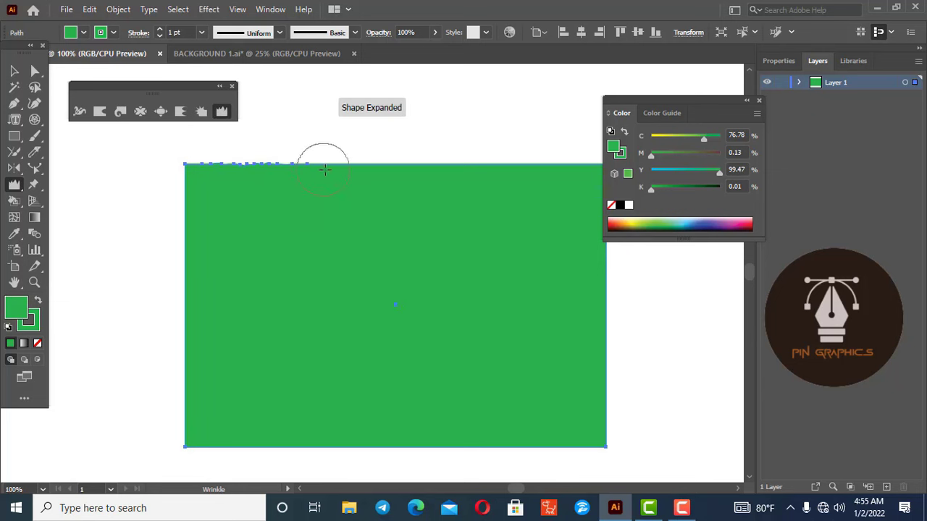
{"action": "scroll", "coordinate": [239, 149], "scroll_direction": "up", "scroll_amount": 2}
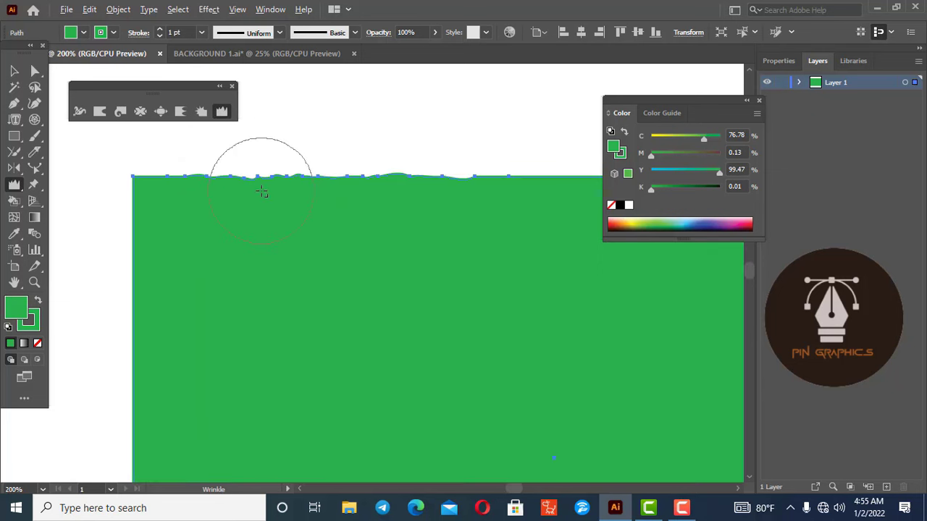
{"action": "scroll", "coordinate": [263, 191], "scroll_direction": "up", "scroll_amount": 1}
{"action": "scroll", "coordinate": [188, 190], "scroll_direction": "up", "scroll_amount": 1}
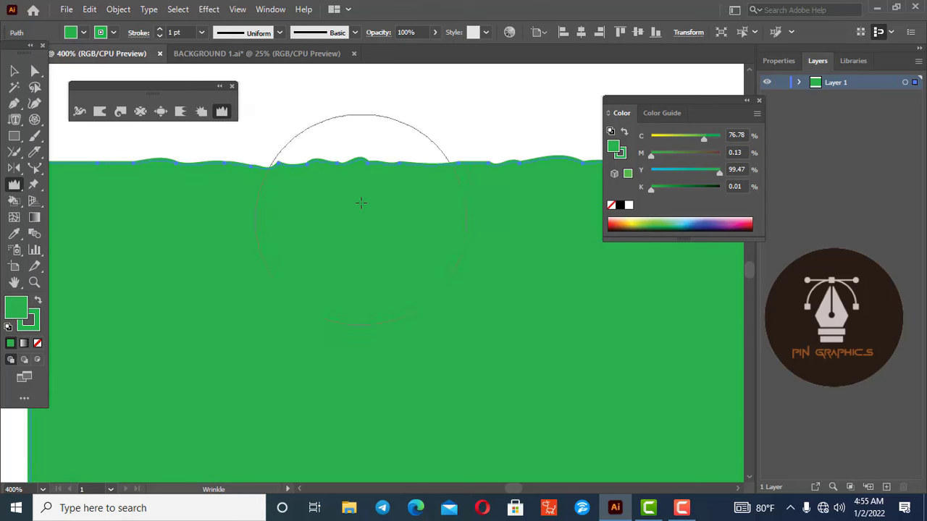
{"action": "scroll", "coordinate": [349, 172], "scroll_direction": "down", "scroll_amount": 4}
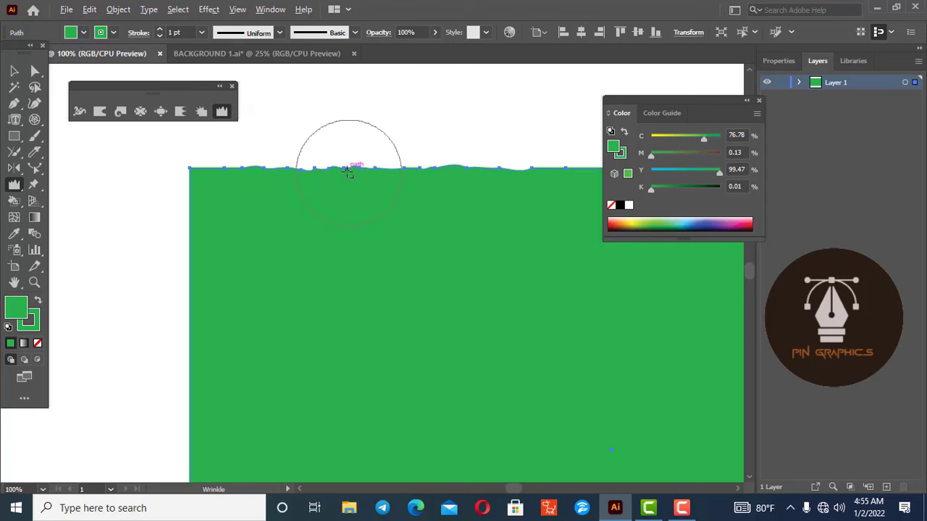
{"action": "key", "text": "v"}
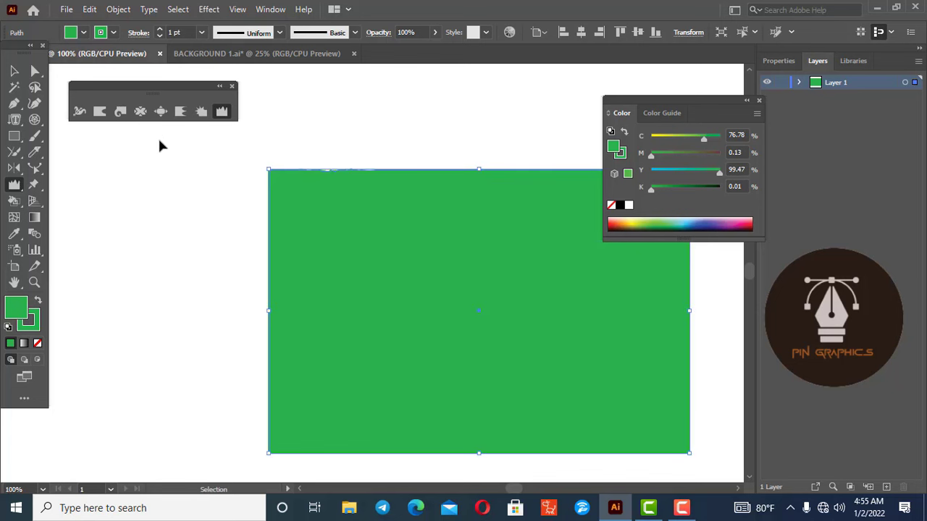
{"action": "key", "text": "ctrl+z"}
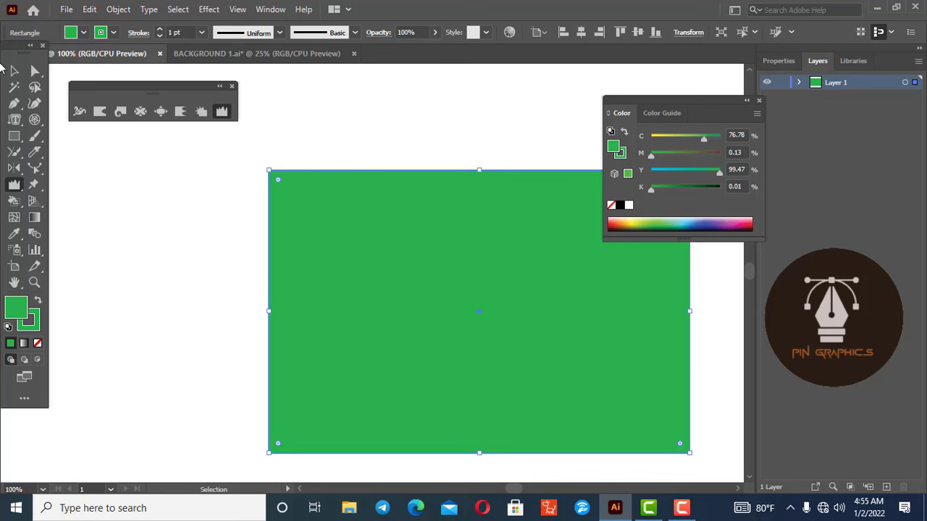
{"action": "left_click", "coordinate": [13, 70]}
Move the green rectangle aside, close the floating distortion tools panel, and delete the rectangle.
{"action": "left_click", "coordinate": [115, 211]}
{"action": "left_click_drag", "start_coordinate": [414, 303], "coordinate": [407, 276]}
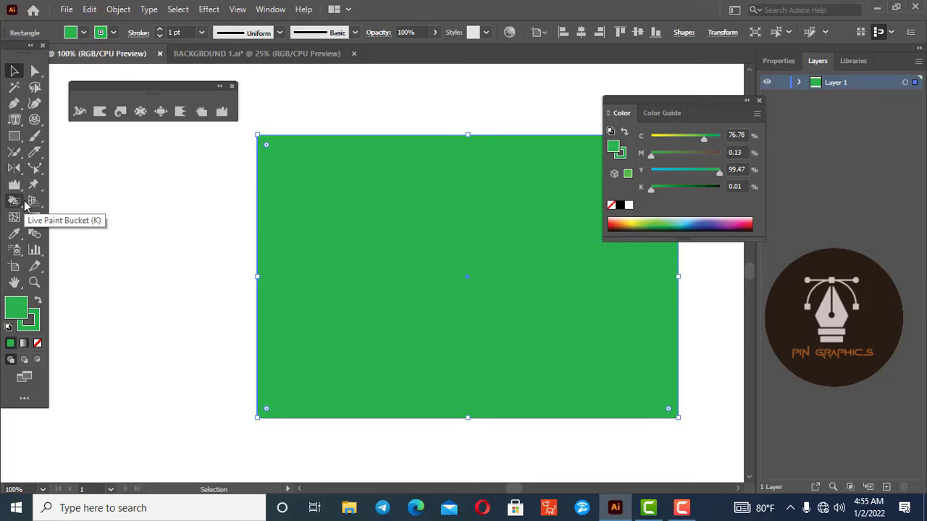
{"action": "left_click_drag", "start_coordinate": [18, 208], "coordinate": [52, 200]}
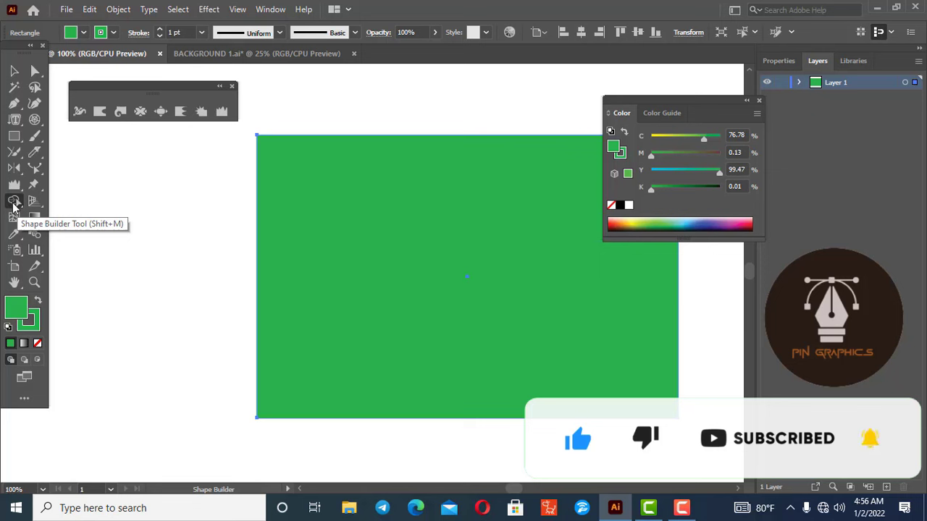
{"action": "left_click", "coordinate": [232, 86]}
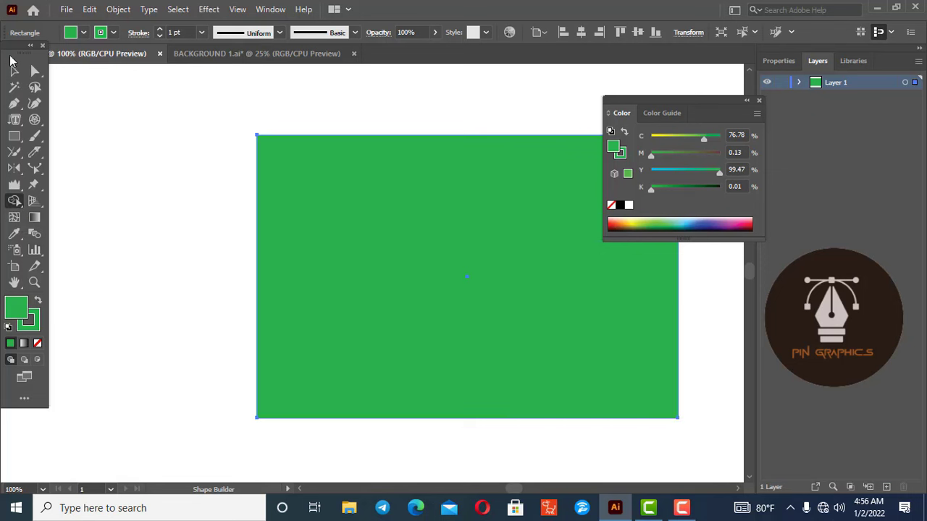
{"action": "left_click", "coordinate": [13, 70]}
{"action": "left_click_drag", "start_coordinate": [481, 274], "coordinate": [348, 255]}
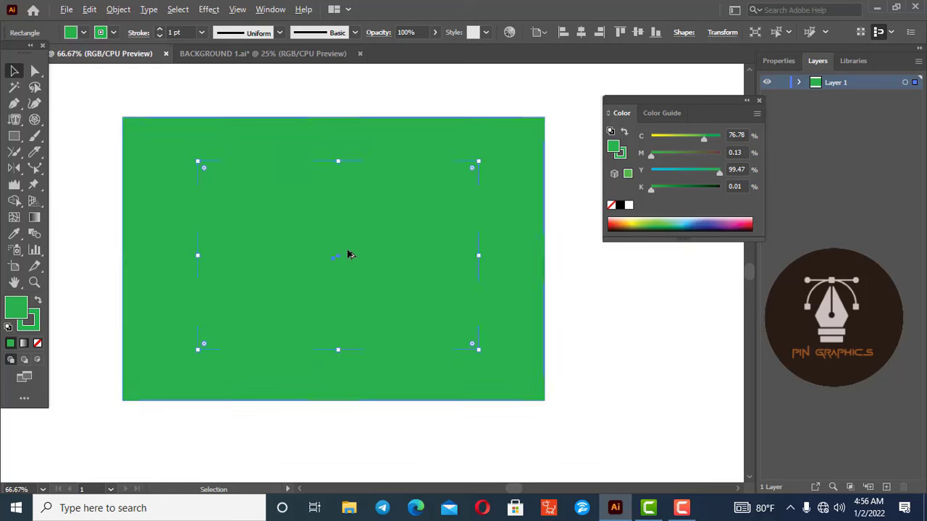
{"action": "scroll", "coordinate": [348, 254], "scroll_direction": "down", "scroll_amount": 1}
{"action": "key", "text": "Delete"}
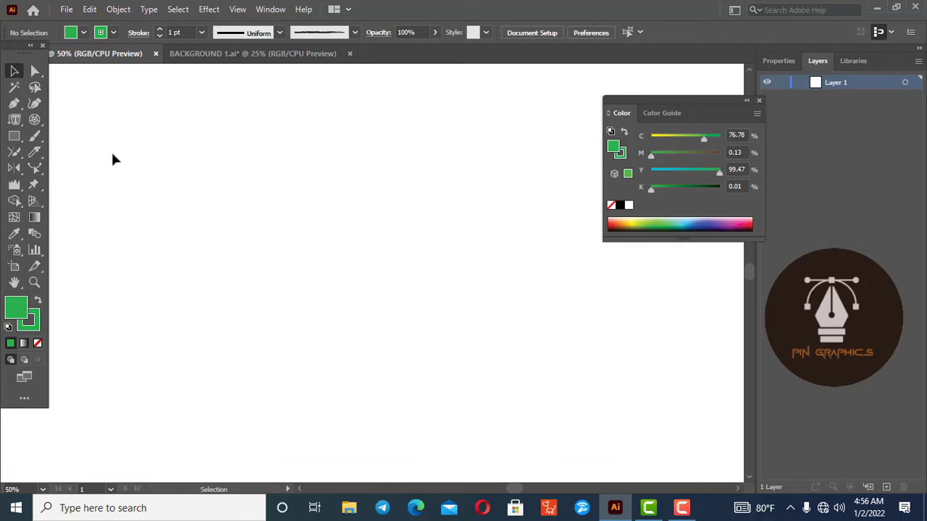
Draw three overlapping circles with the Ellipse tool.
{"action": "left_click", "coordinate": [14, 135]}
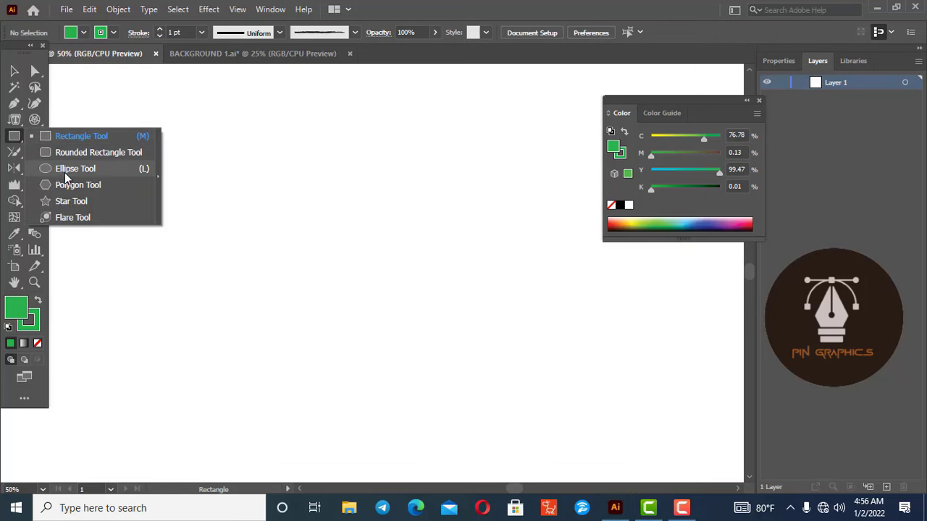
{"action": "left_click", "coordinate": [64, 169]}
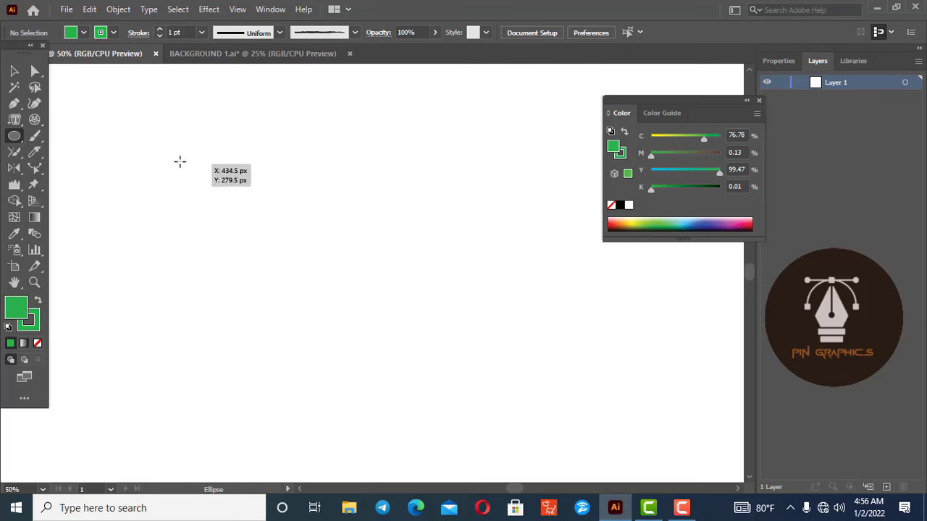
{"action": "mouse_move", "coordinate": [178, 157]}
{"action": "left_mouse_down"}
{"action": "mouse_move", "coordinate": [218, 219]}
{"action": "mouse_move", "coordinate": [293, 269]}
{"action": "left_mouse_up"}
{"action": "mouse_move", "coordinate": [265, 156]}
{"action": "left_mouse_down"}
{"action": "mouse_move", "coordinate": [296, 232]}
{"action": "mouse_move", "coordinate": [397, 290]}
{"action": "left_mouse_up"}
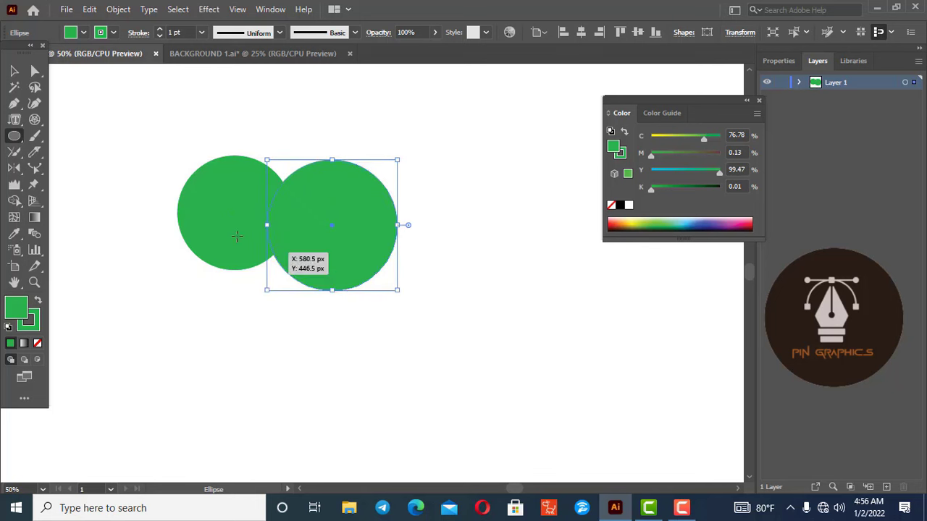
{"action": "mouse_move", "coordinate": [266, 225]}
{"action": "left_mouse_down"}
{"action": "mouse_move", "coordinate": [265, 327]}
{"action": "mouse_move", "coordinate": [282, 348]}
{"action": "left_mouse_up"}
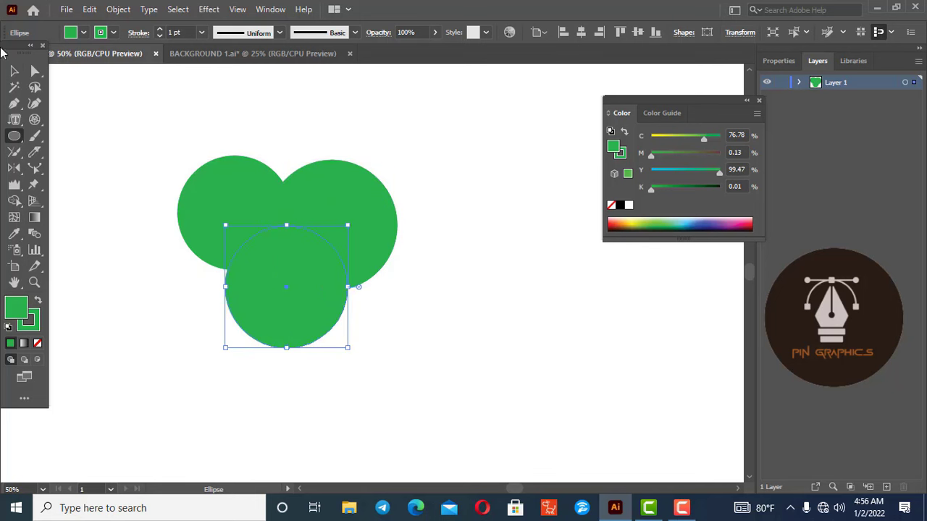
Colour the top-right circle light blue, the left magenta and the bottom olive, then select all three.
{"action": "left_click", "coordinate": [13, 71]}
{"action": "left_click", "coordinate": [409, 176]}
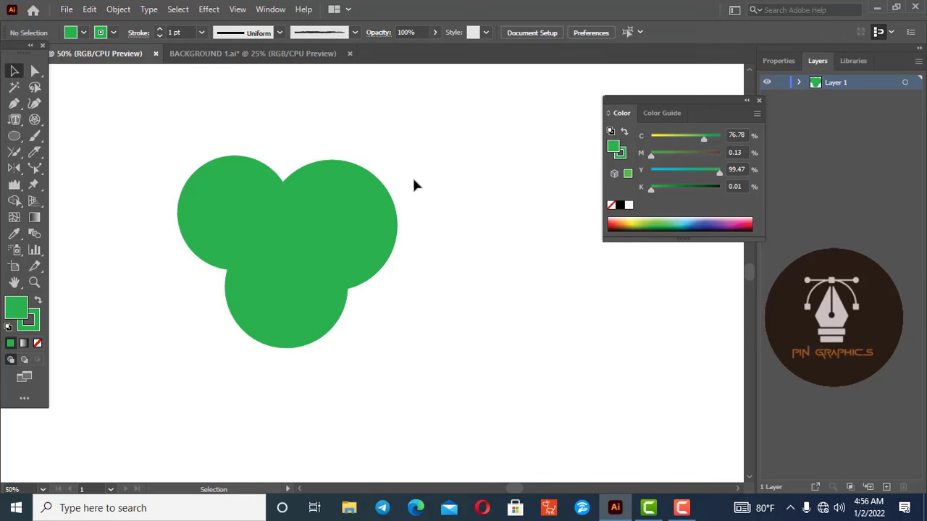
{"action": "left_click", "coordinate": [368, 202]}
{"action": "left_click", "coordinate": [680, 219]}
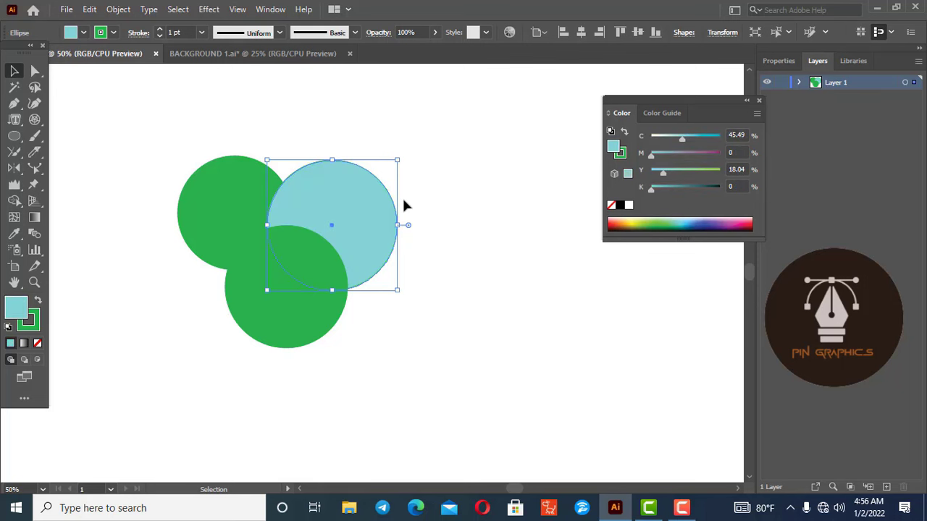
{"action": "left_click", "coordinate": [235, 203]}
{"action": "left_click", "coordinate": [741, 219]}
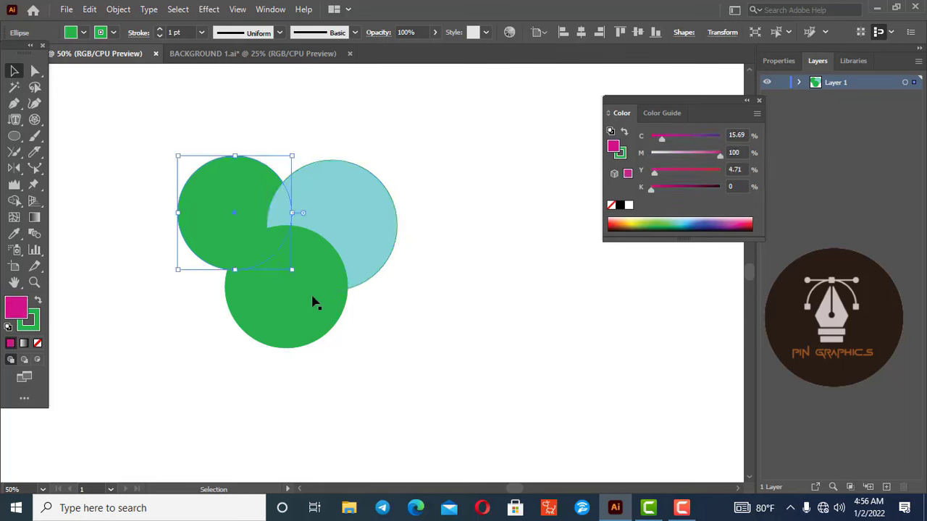
{"action": "left_click", "coordinate": [314, 302]}
{"action": "left_click", "coordinate": [638, 219]}
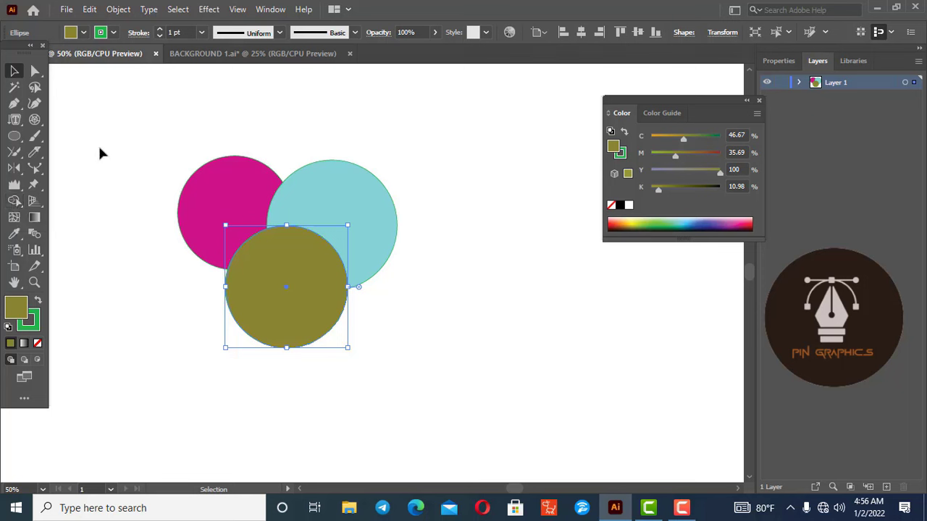
{"action": "left_click_drag", "start_coordinate": [111, 143], "coordinate": [445, 362]}
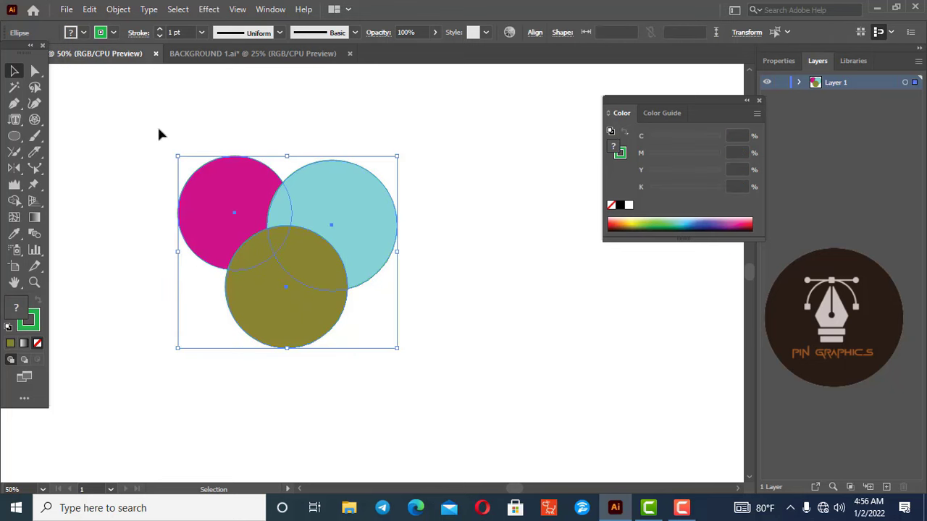
Try merging the three circles with Shape Builder, then undo back to the green bottom circle.
{"action": "left_click_drag", "start_coordinate": [118, 110], "coordinate": [402, 362]}
{"action": "left_click", "coordinate": [14, 203]}
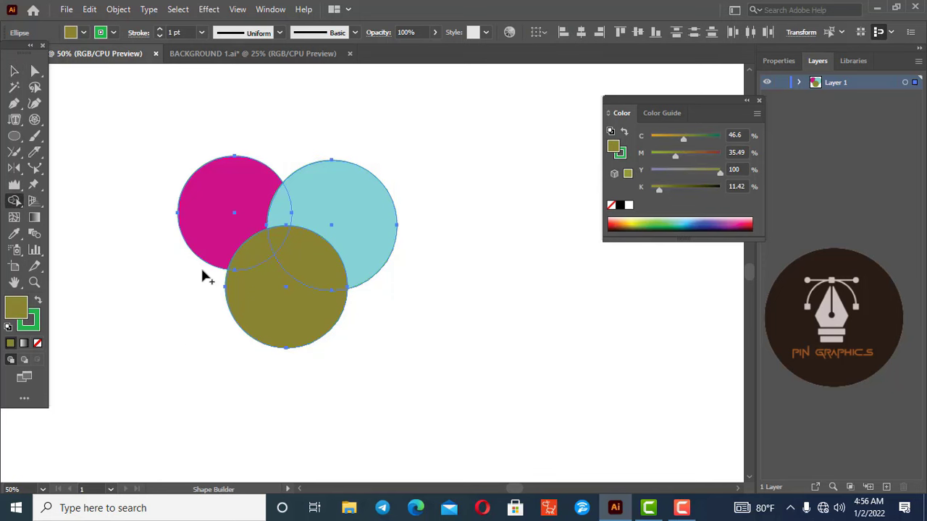
{"action": "key", "text": "ctrl+equal"}
{"action": "key", "text": "ctrl+equal"}
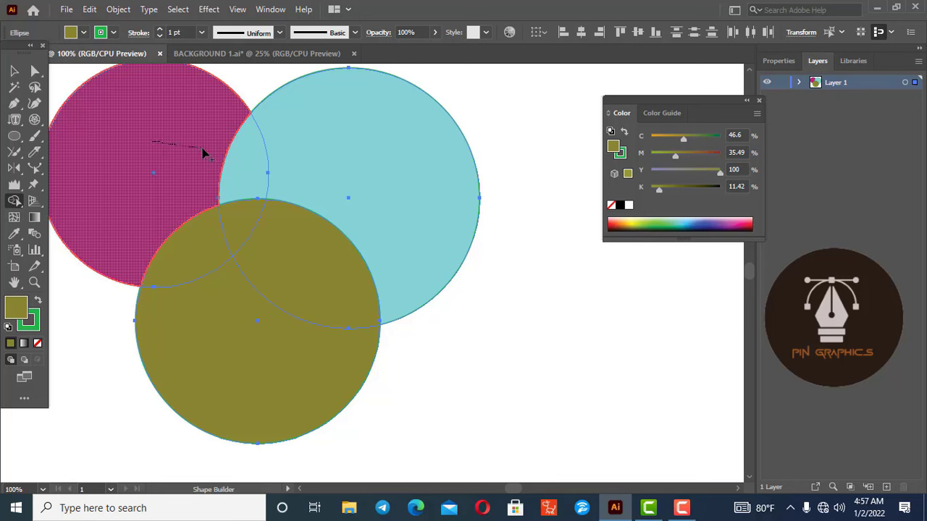
{"action": "left_click_drag", "start_coordinate": [221, 156], "coordinate": [314, 165]}
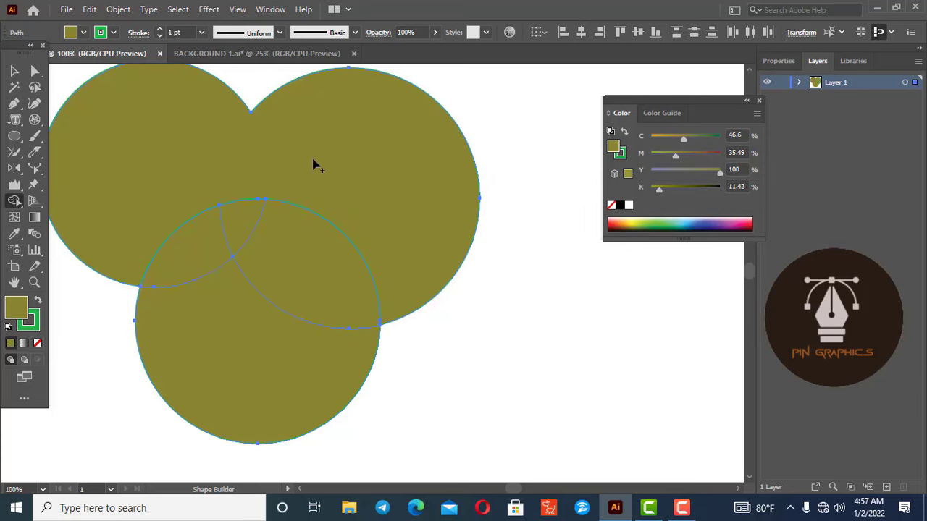
{"action": "mouse_move", "coordinate": [283, 137]}
{"action": "left_mouse_down"}
{"action": "mouse_move", "coordinate": [289, 306]}
{"action": "mouse_move", "coordinate": [186, 292]}
{"action": "mouse_move", "coordinate": [228, 231]}
{"action": "mouse_move", "coordinate": [239, 181]}
{"action": "left_mouse_up"}
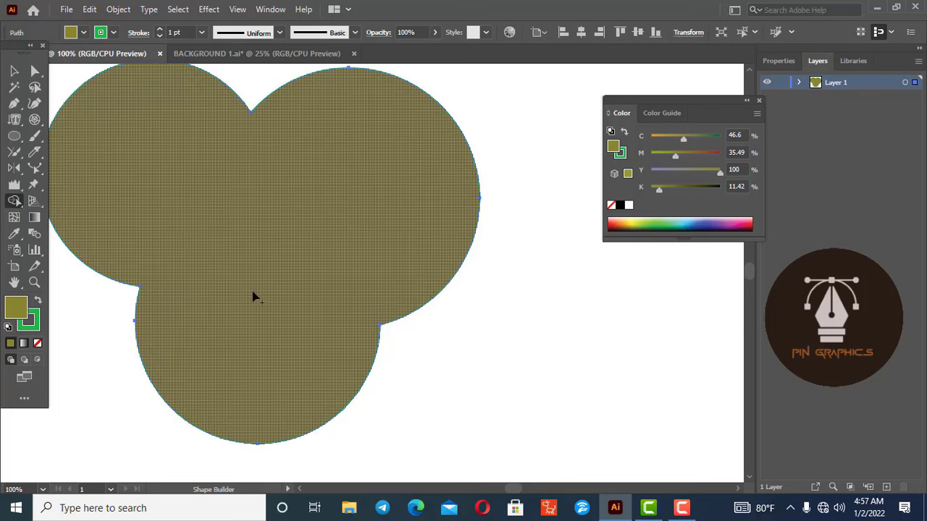
{"action": "key", "text": "ctrl+z"}
{"action": "key", "text": "ctrl+z"}
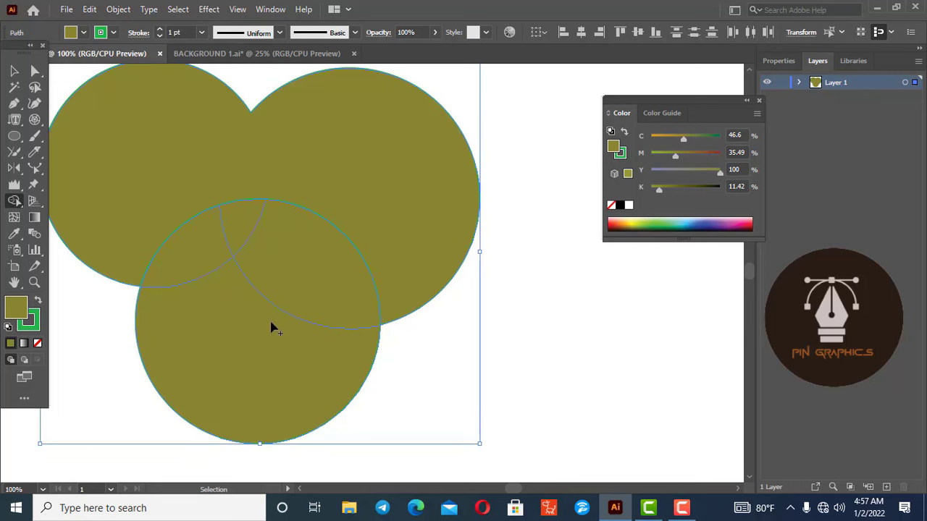
{"action": "key", "text": "ctrl+z"}
{"action": "key", "text": "ctrl+z"}
{"action": "key", "text": "v"}
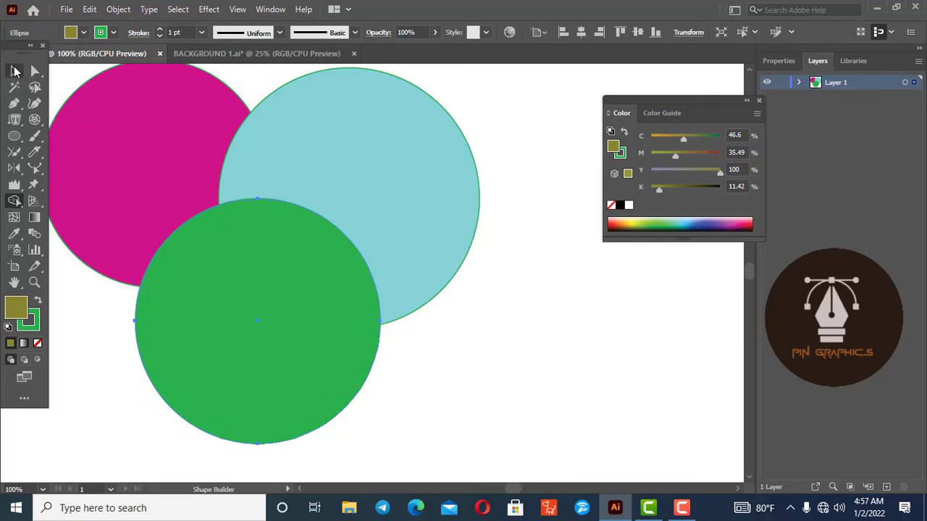
Move the green circle to the right, then try and undo merging the pink and light blue circles.
{"action": "left_click_drag", "start_coordinate": [324, 353], "coordinate": [723, 383]}
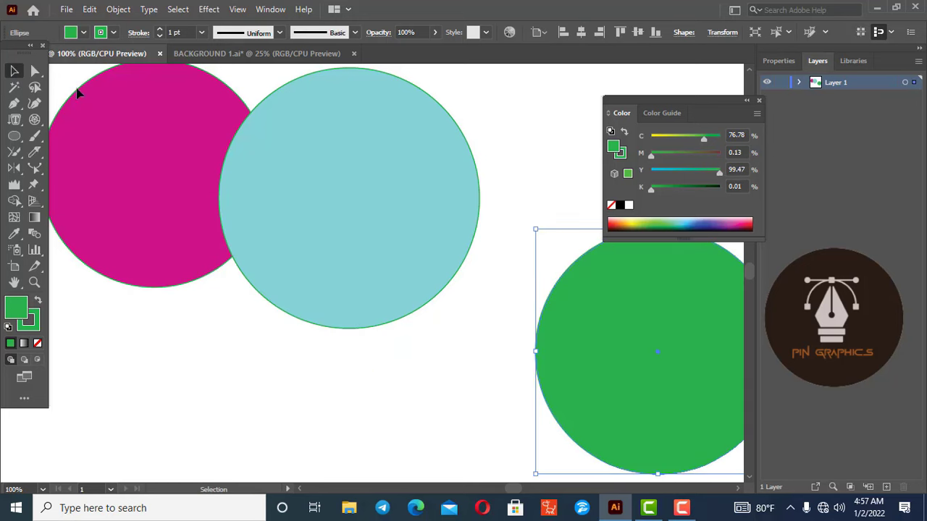
{"action": "left_click_drag", "start_coordinate": [78, 93], "coordinate": [439, 336]}
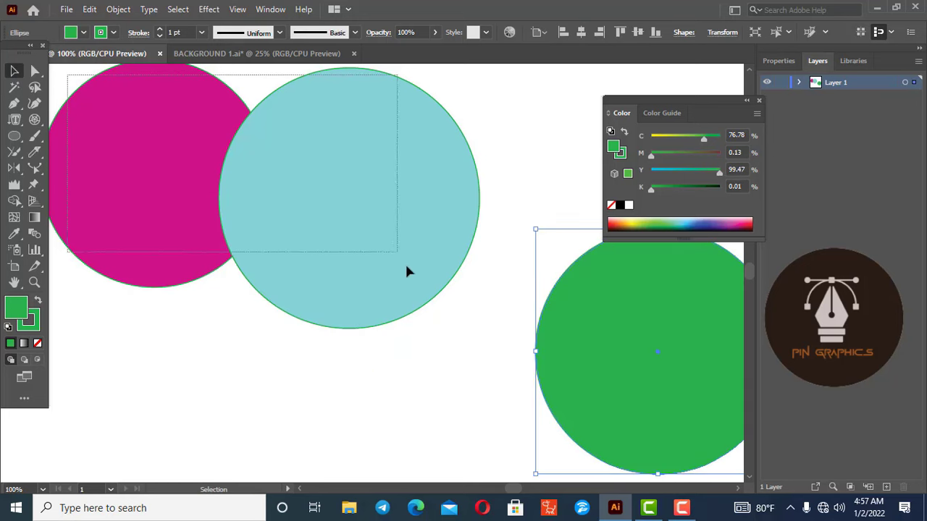
{"action": "left_click", "coordinate": [14, 202]}
{"action": "left_click_drag", "start_coordinate": [155, 174], "coordinate": [360, 205]}
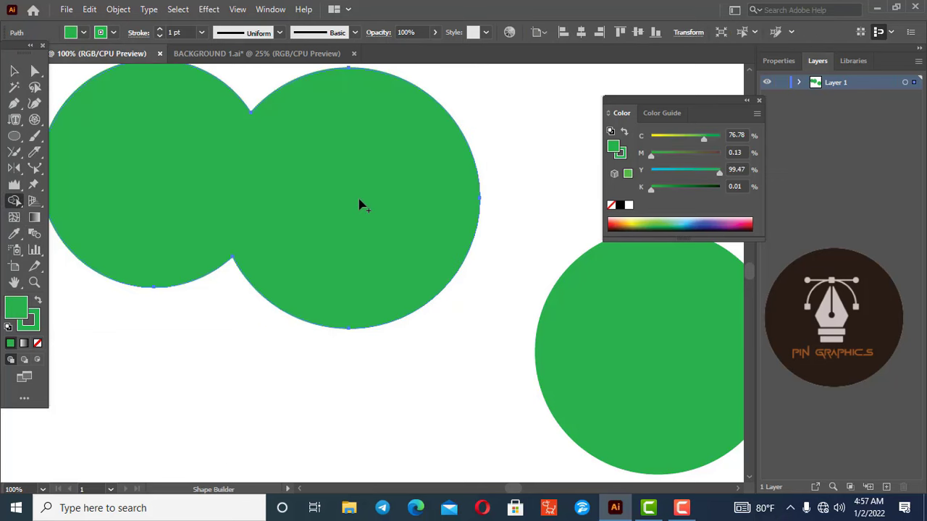
{"action": "key", "text": "ctrl+z"}
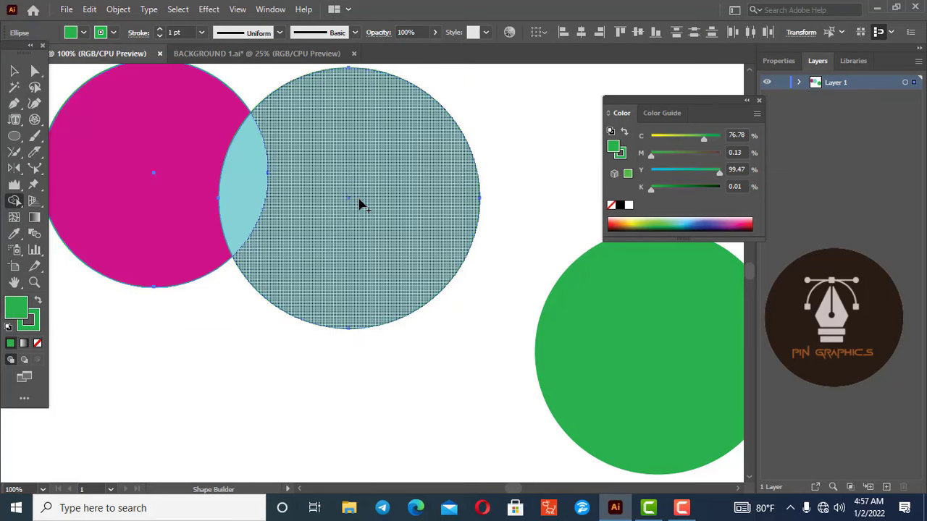
{"action": "scroll", "coordinate": [360, 205], "scroll_direction": "down", "scroll_amount": 1}
{"action": "scroll", "coordinate": [360, 205], "scroll_direction": "down", "scroll_amount": 1}
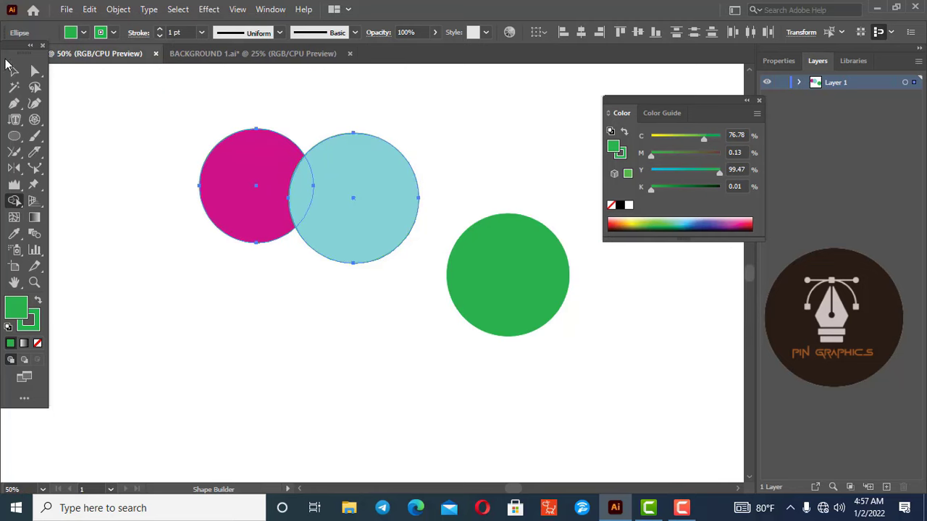
{"action": "left_click", "coordinate": [14, 71]}
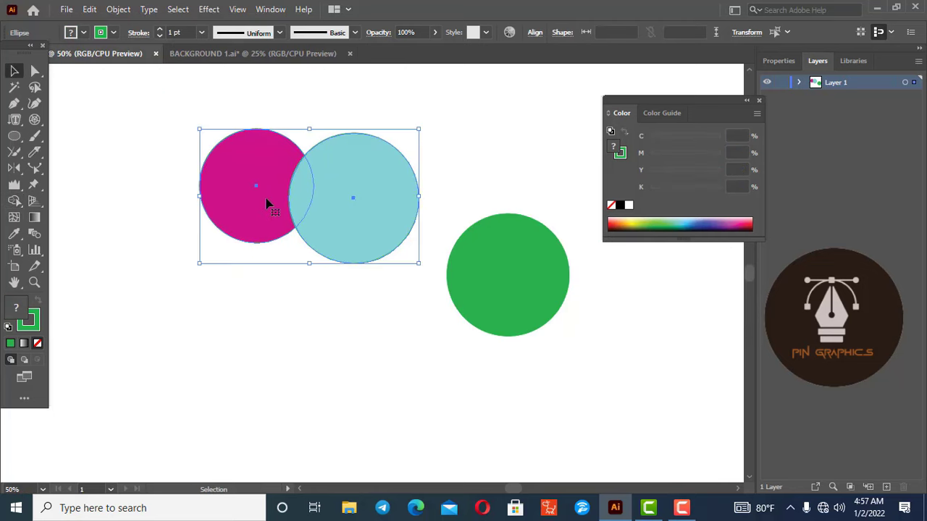
{"action": "scroll", "coordinate": [414, 279], "scroll_direction": "up", "scroll_amount": 1}
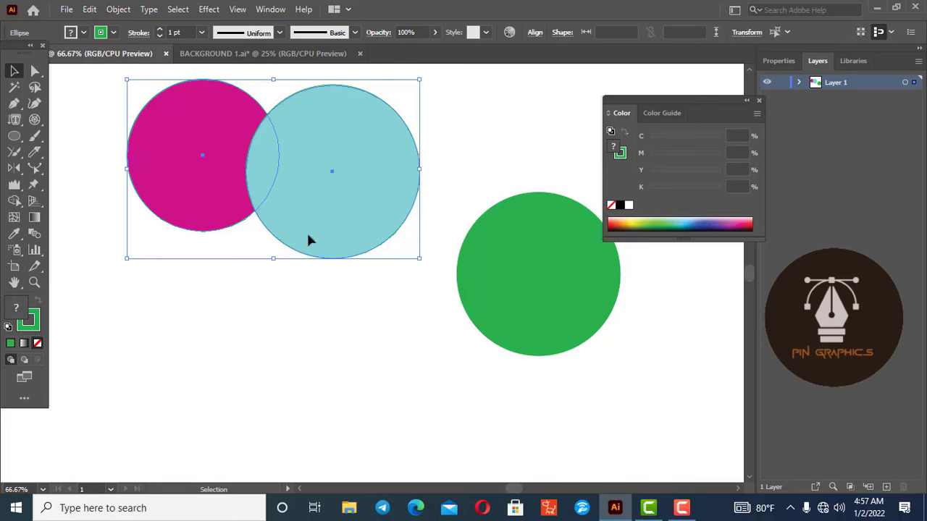
Move the green circle back below the other two and set the fill to none.
{"action": "left_click_drag", "start_coordinate": [499, 294], "coordinate": [233, 290]}
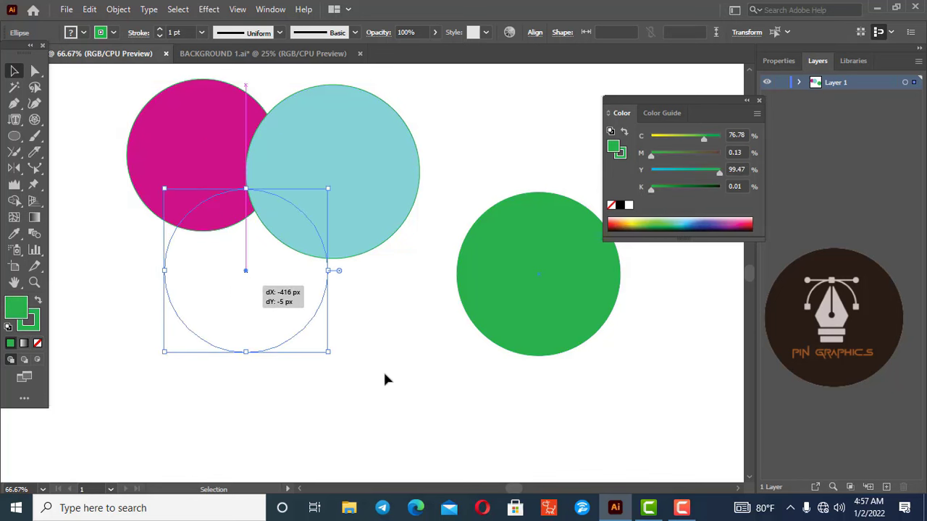
{"action": "left_click", "coordinate": [128, 373]}
{"action": "left_click", "coordinate": [38, 344]}
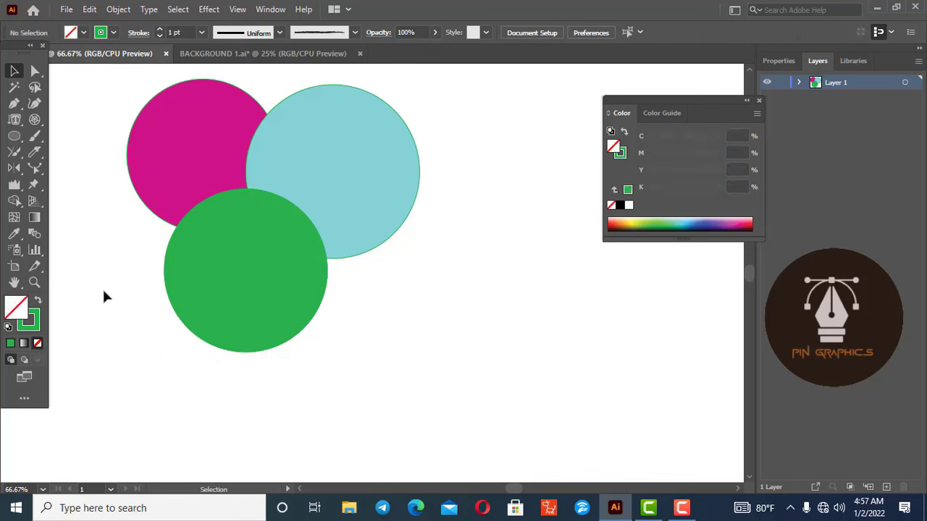
{"action": "key", "text": "x"}
Select all three circles, remove their outline, then undo that change.
{"action": "key", "text": "ctrl+a"}
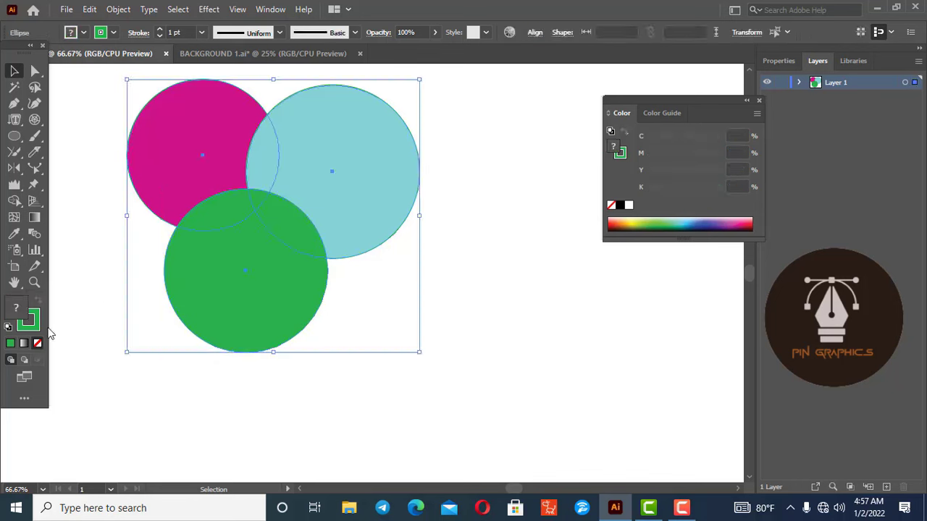
{"action": "left_click", "coordinate": [33, 328]}
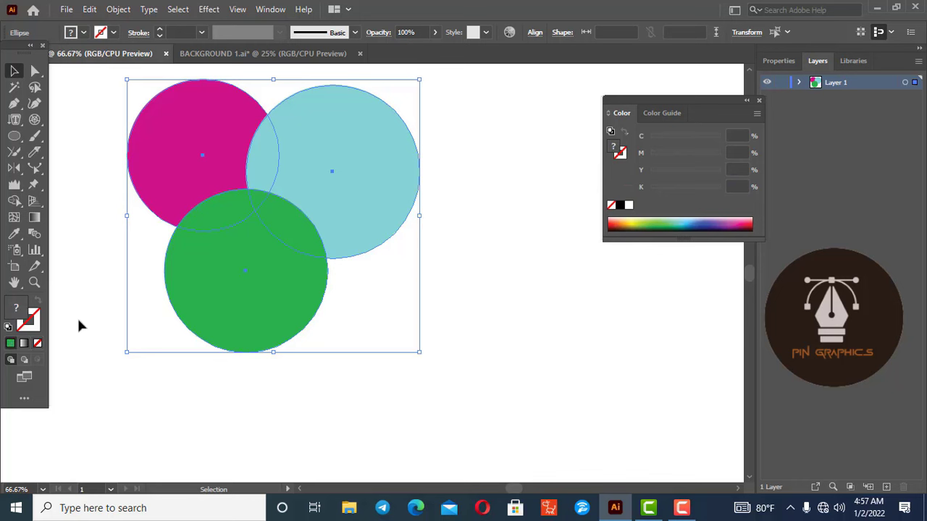
{"action": "left_click", "coordinate": [80, 313]}
{"action": "key", "text": "ctrl+z"}
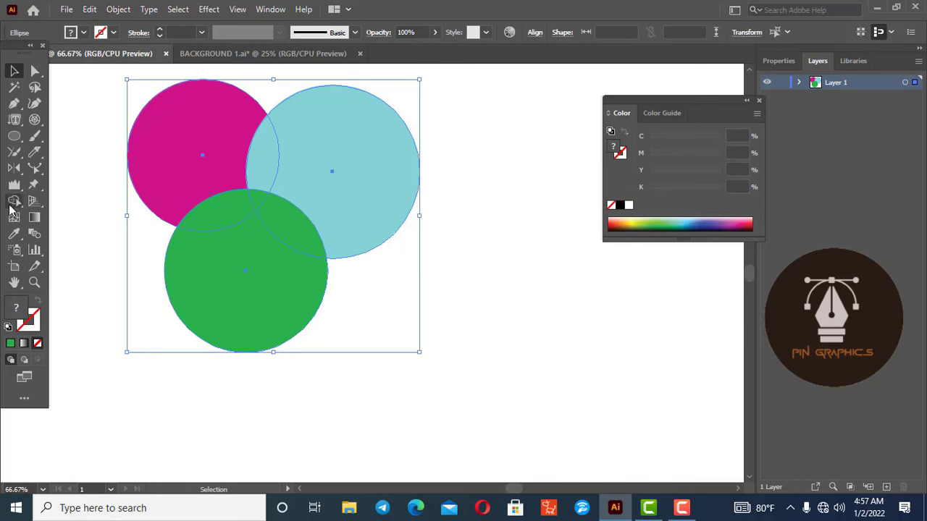
Test-merge the pink and light-blue circles with Shape Builder, then undo the merge.
{"action": "left_click", "coordinate": [13, 201]}
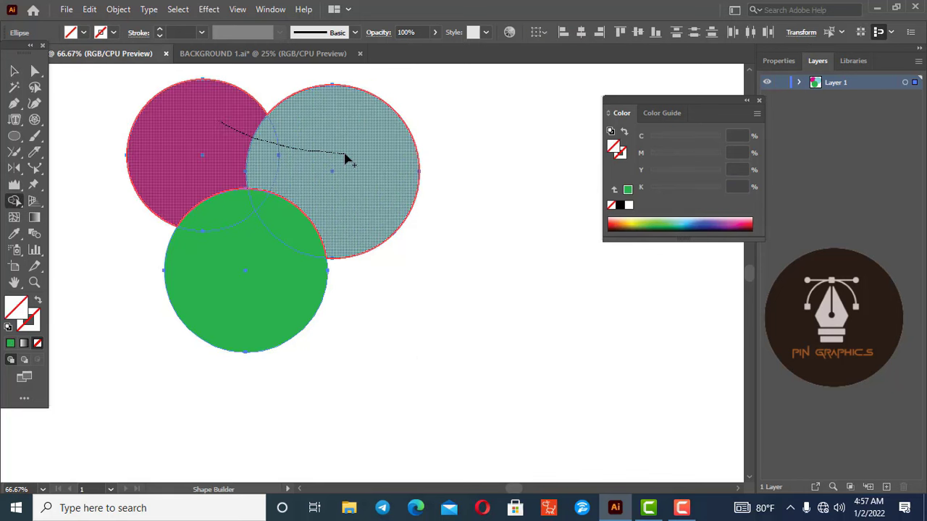
{"action": "left_click_drag", "start_coordinate": [219, 127], "coordinate": [346, 159]}
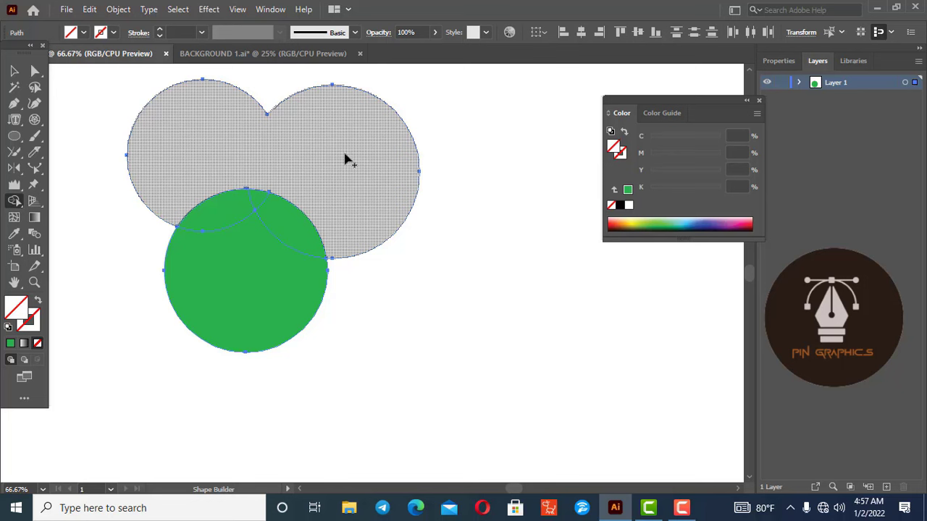
{"action": "key", "text": "v"}
{"action": "key", "text": "ctrl+z"}
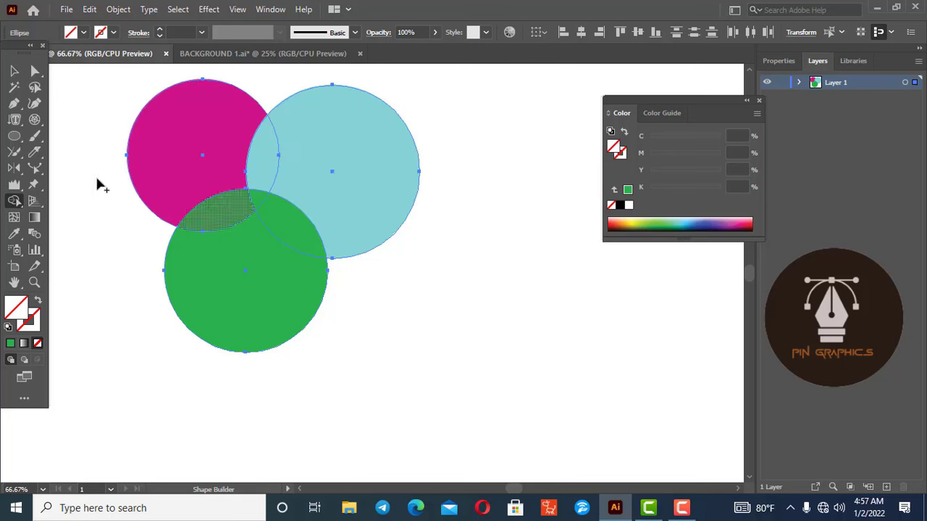
Sample the magenta fill from the top-left circle with the Eyedropper.
{"action": "key", "text": "v"}
{"action": "left_click", "coordinate": [62, 306]}
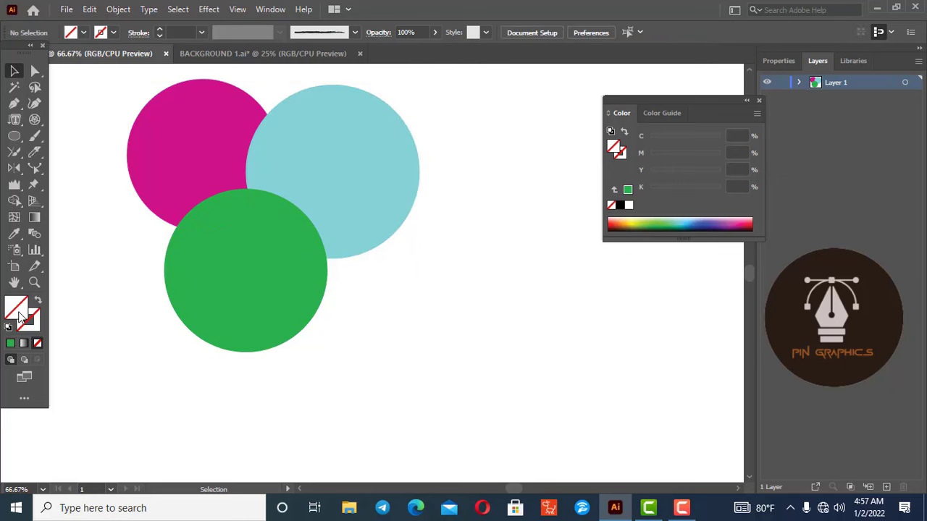
{"action": "left_click", "coordinate": [13, 233]}
{"action": "left_click", "coordinate": [170, 146]}
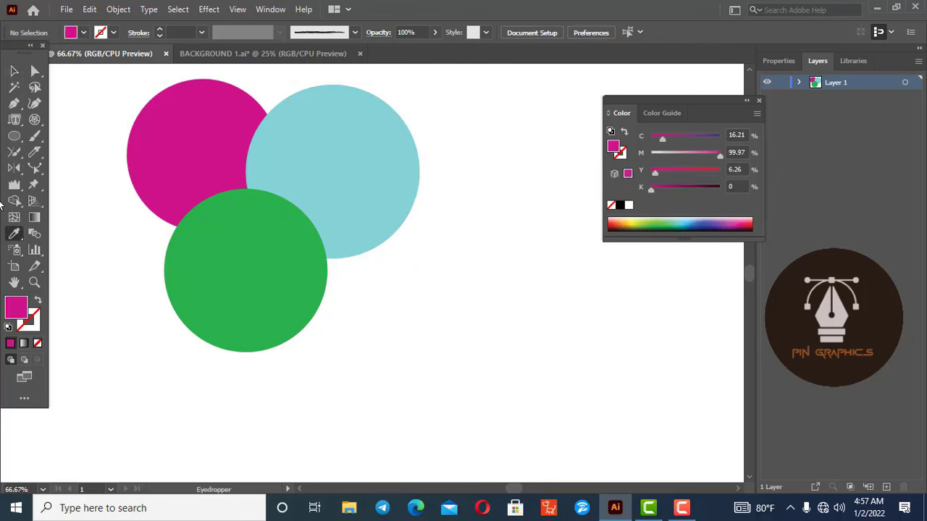
Trial-merge the magenta and light-blue circles, then undo it and deselect.
{"action": "left_click", "coordinate": [14, 202]}
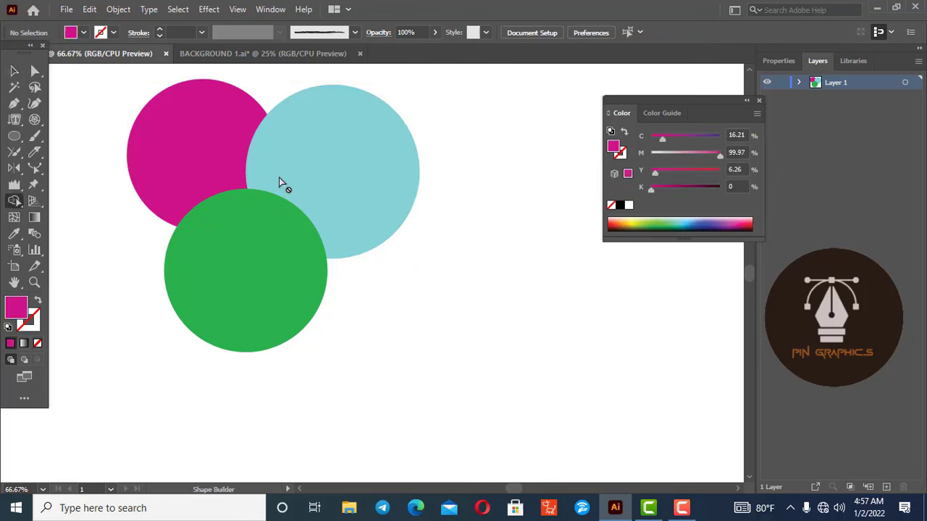
{"action": "key", "text": "ctrl+a"}
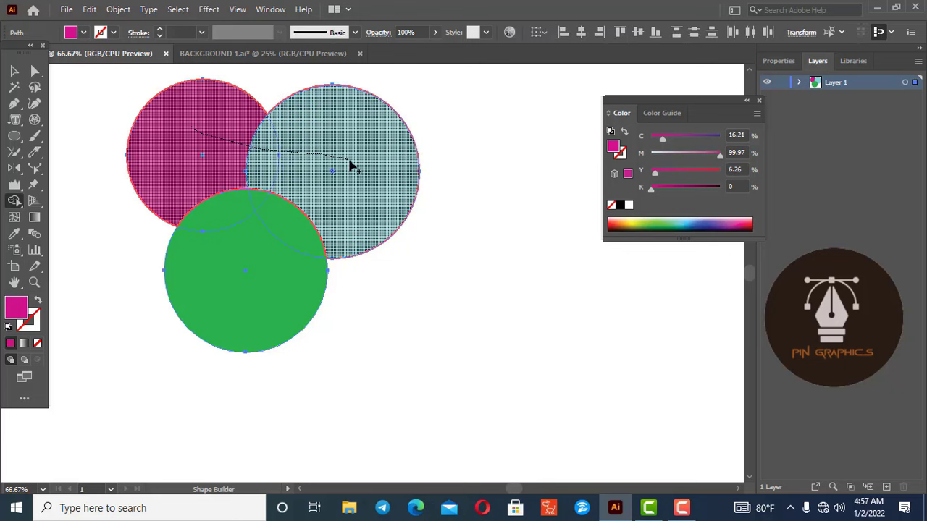
{"action": "left_click_drag", "start_coordinate": [319, 156], "coordinate": [349, 166]}
{"action": "key", "text": "v"}
{"action": "key", "text": "ctrl+z"}
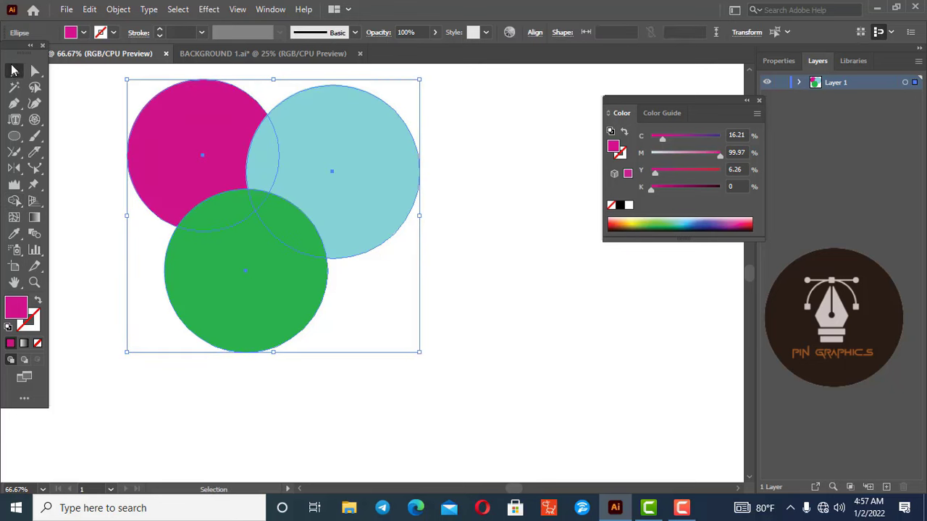
{"action": "left_click", "coordinate": [86, 138]}
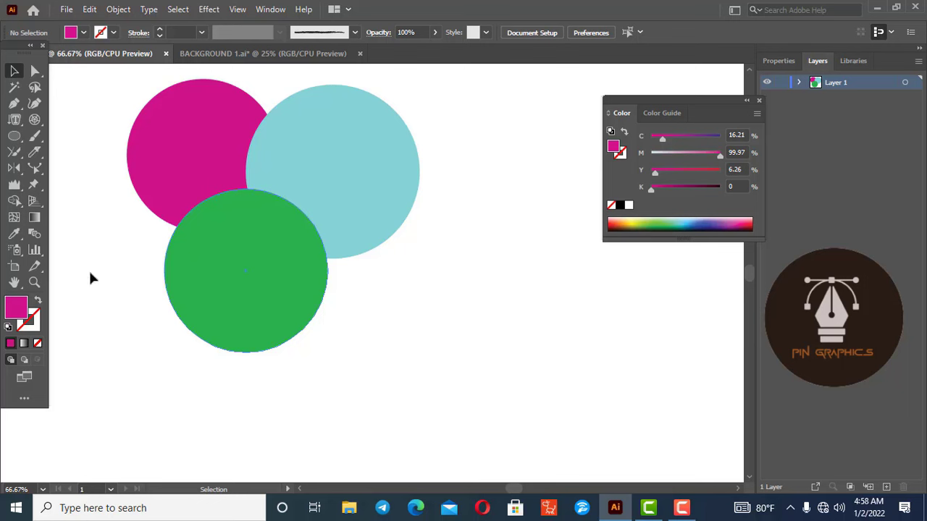
Sample the bottom circle's green and Shape Builder-merge all three circles into one shape.
{"action": "left_click", "coordinate": [14, 233]}
{"action": "left_click", "coordinate": [227, 281]}
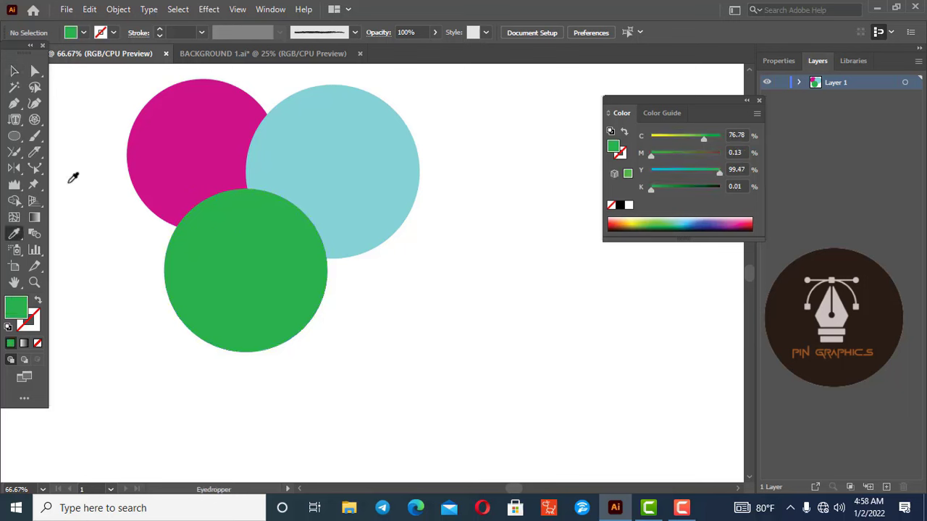
{"action": "left_click", "coordinate": [14, 200]}
{"action": "key", "text": "ctrl+a"}
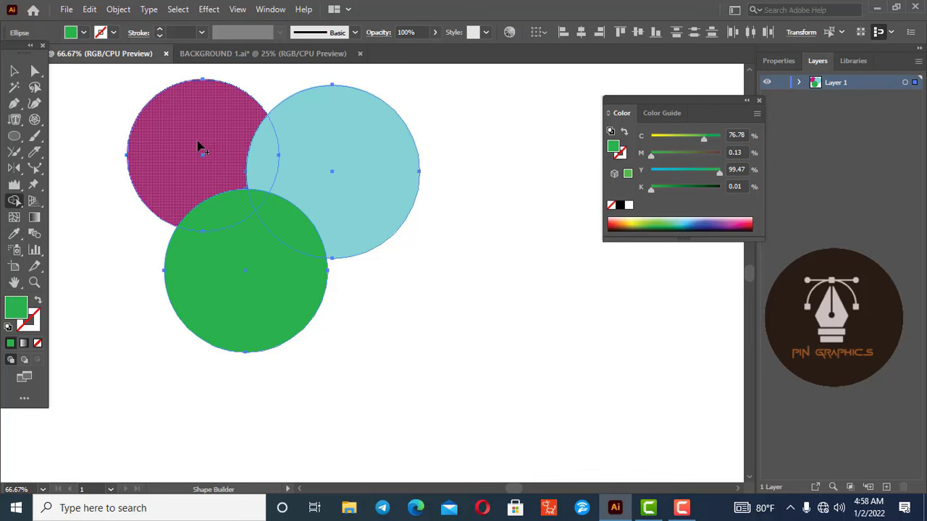
{"action": "left_click_drag", "start_coordinate": [196, 140], "coordinate": [335, 170]}
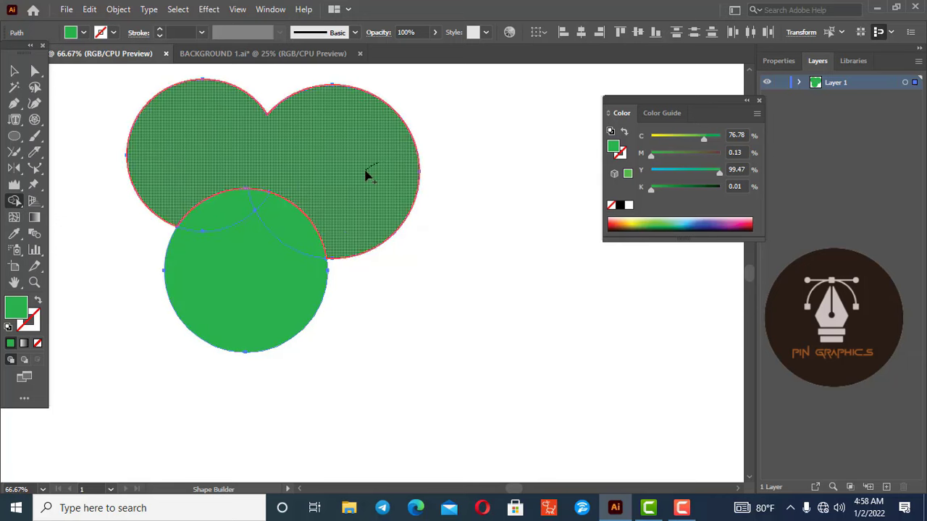
{"action": "mouse_move", "coordinate": [376, 165]}
{"action": "left_mouse_down"}
{"action": "mouse_move", "coordinate": [288, 259]}
{"action": "mouse_move", "coordinate": [210, 185]}
{"action": "mouse_move", "coordinate": [283, 207]}
{"action": "left_mouse_up"}
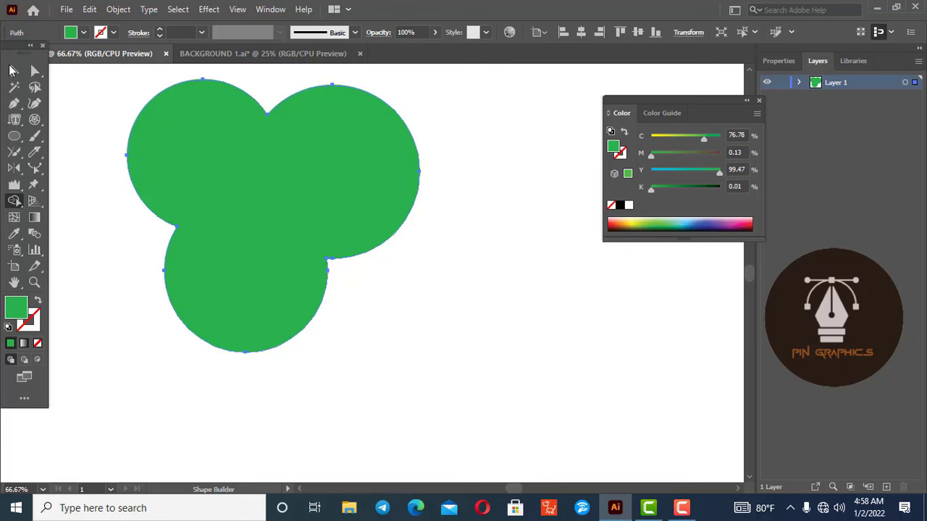
Move the merged green shape lower on the artboard.
{"action": "left_click", "coordinate": [12, 71]}
{"action": "left_click_drag", "start_coordinate": [323, 211], "coordinate": [327, 248]}
{"action": "scroll", "coordinate": [326, 248], "scroll_direction": "down", "scroll_amount": 1}
Select the merged green cloverleaf shape, nudge it right, and delete it.
{"action": "left_click", "coordinate": [512, 317]}
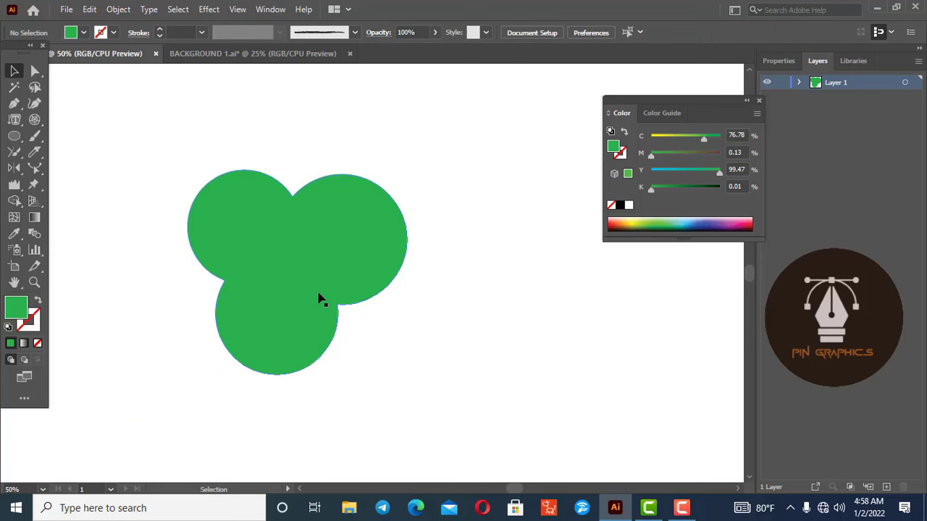
{"action": "left_click_drag", "start_coordinate": [304, 286], "coordinate": [332, 286]}
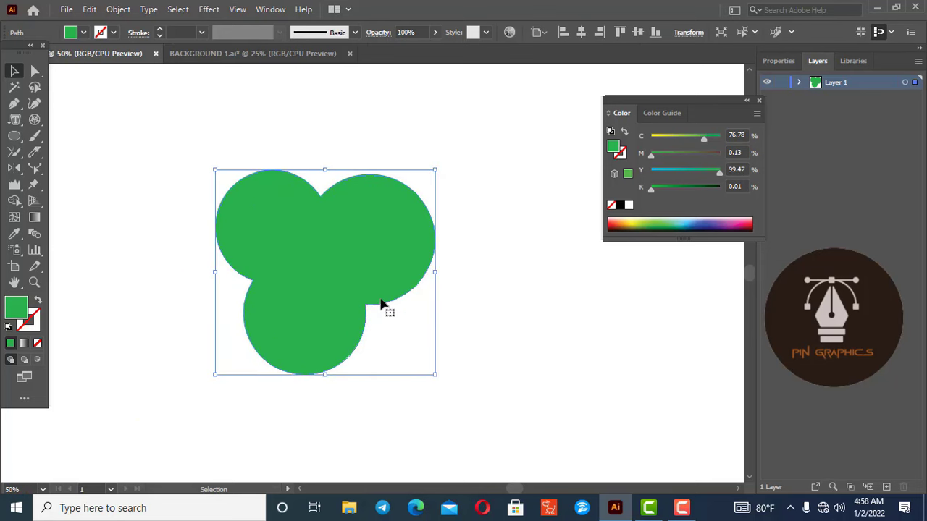
{"action": "key", "text": "Delete"}
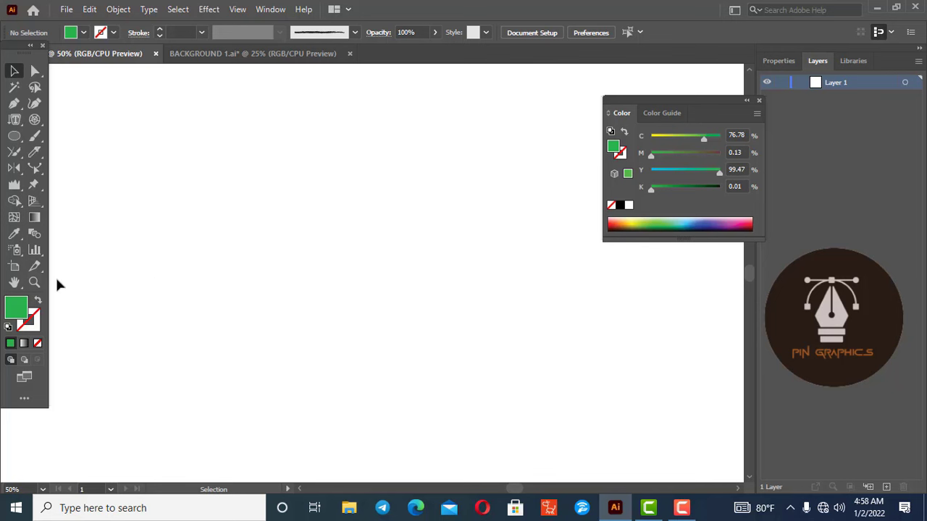
Zoom out to the whole artboard and pan it up with the Hand tool.
{"action": "key", "text": "ctrl+minus"}
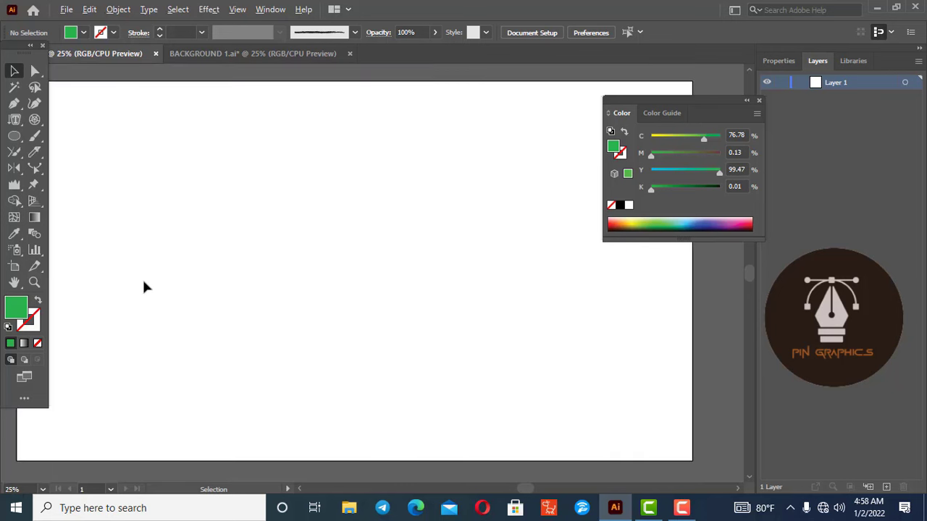
{"action": "key", "text": "ctrl+minus"}
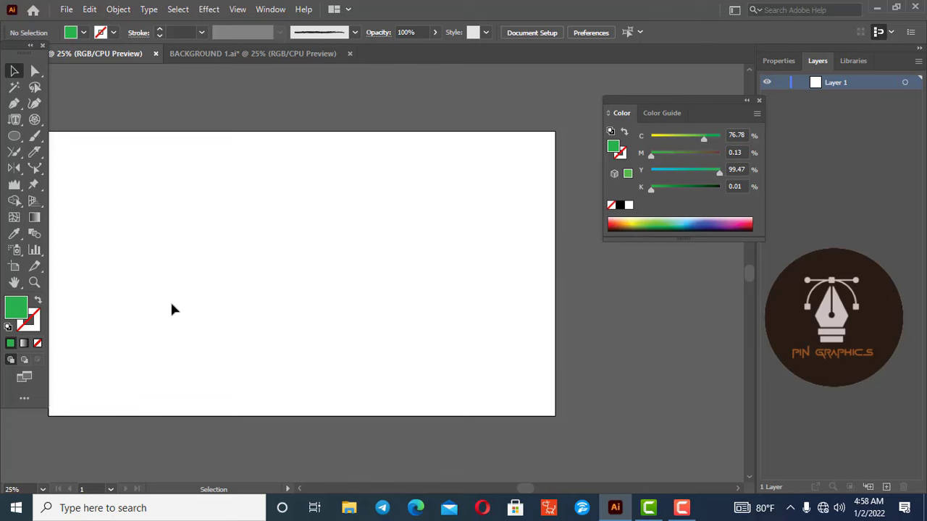
{"action": "key", "text": "ctrl+minus"}
{"action": "key", "text": "ctrl+plus"}
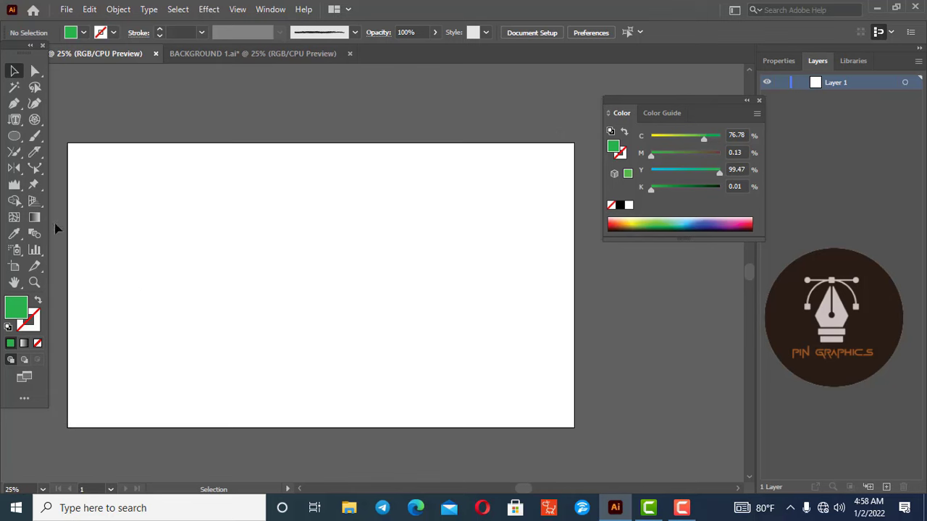
{"action": "left_click", "coordinate": [14, 282]}
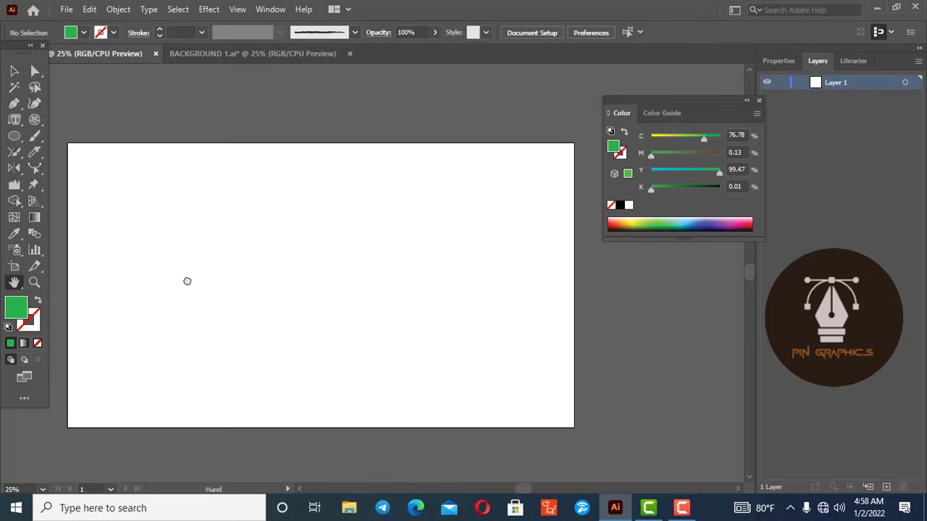
{"action": "mouse_move", "coordinate": [187, 281]}
{"action": "left_mouse_down"}
{"action": "mouse_move", "coordinate": [112, 312]}
{"action": "mouse_move", "coordinate": [182, 335]}
{"action": "mouse_move", "coordinate": [383, 321]}
{"action": "mouse_move", "coordinate": [437, 201]}
{"action": "mouse_move", "coordinate": [323, 109]}
{"action": "mouse_move", "coordinate": [286, 99]}
{"action": "mouse_move", "coordinate": [271, 164]}
{"action": "mouse_move", "coordinate": [147, 207]}
{"action": "mouse_move", "coordinate": [229, 263]}
{"action": "mouse_move", "coordinate": [89, 279]}
{"action": "mouse_move", "coordinate": [329, 257]}
{"action": "mouse_move", "coordinate": [111, 255]}
{"action": "mouse_move", "coordinate": [201, 260]}
{"action": "left_mouse_up"}
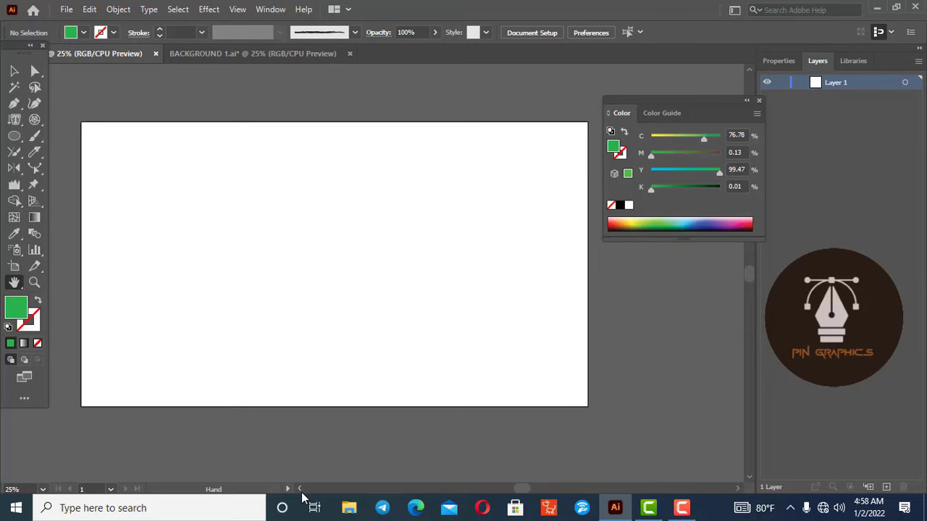
Drag along the bottom scrollbar and close the floating Color panel.
{"action": "left_click_drag", "start_coordinate": [301, 490], "coordinate": [717, 488]}
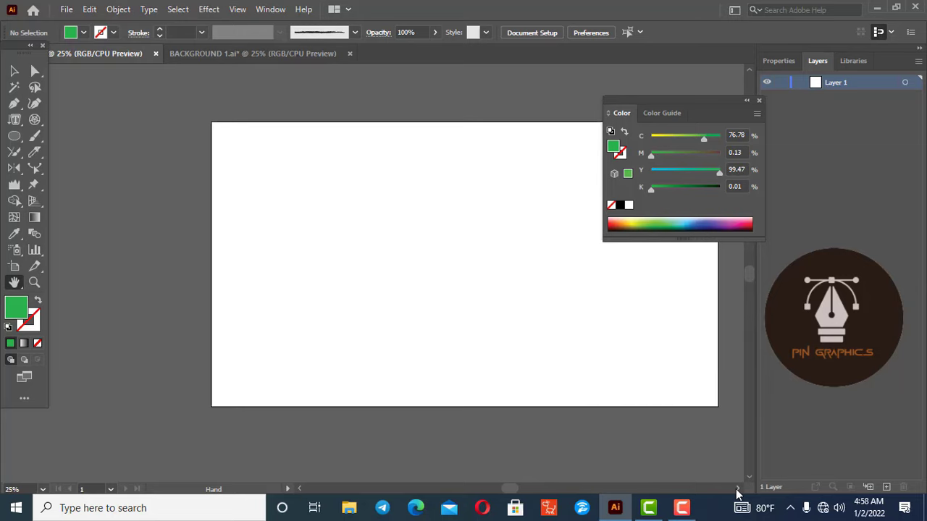
{"action": "left_click", "coordinate": [737, 492]}
{"action": "left_click", "coordinate": [300, 489]}
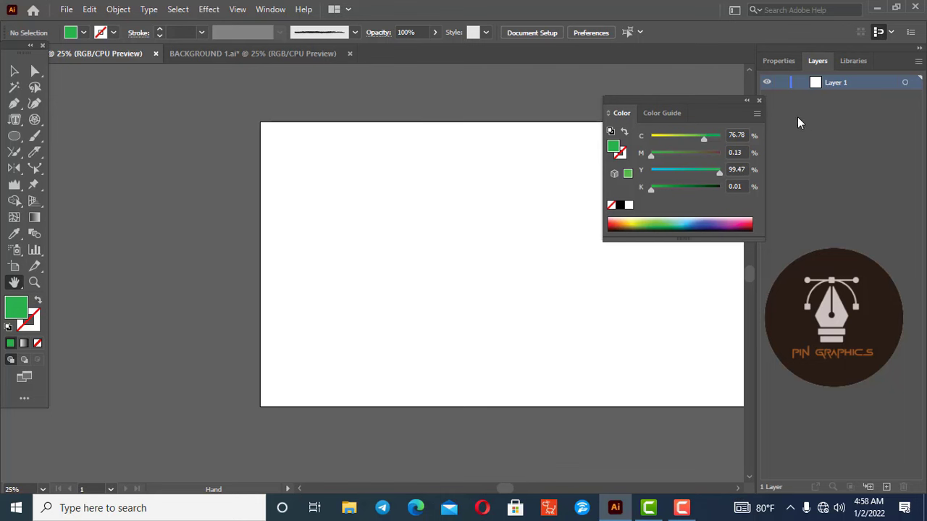
{"action": "left_click", "coordinate": [759, 102]}
{"action": "left_click", "coordinate": [750, 70]}
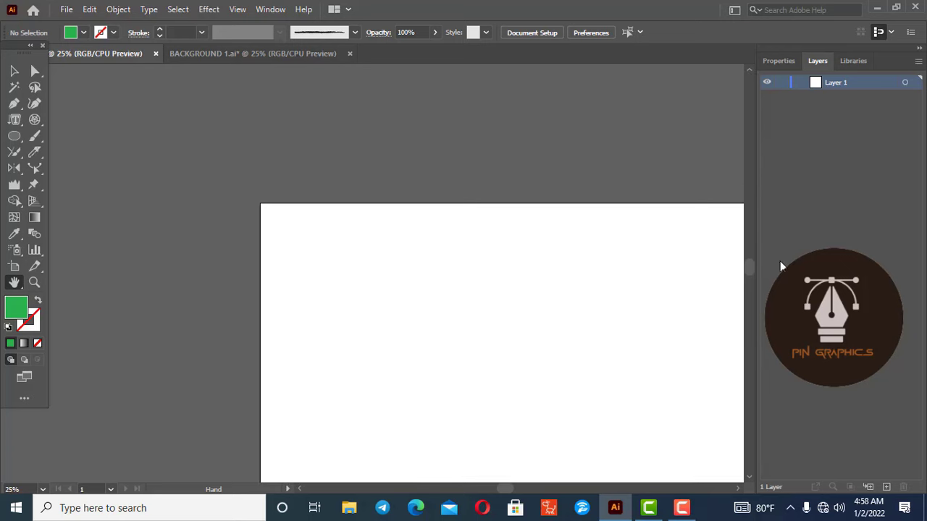
{"action": "left_click", "coordinate": [751, 475]}
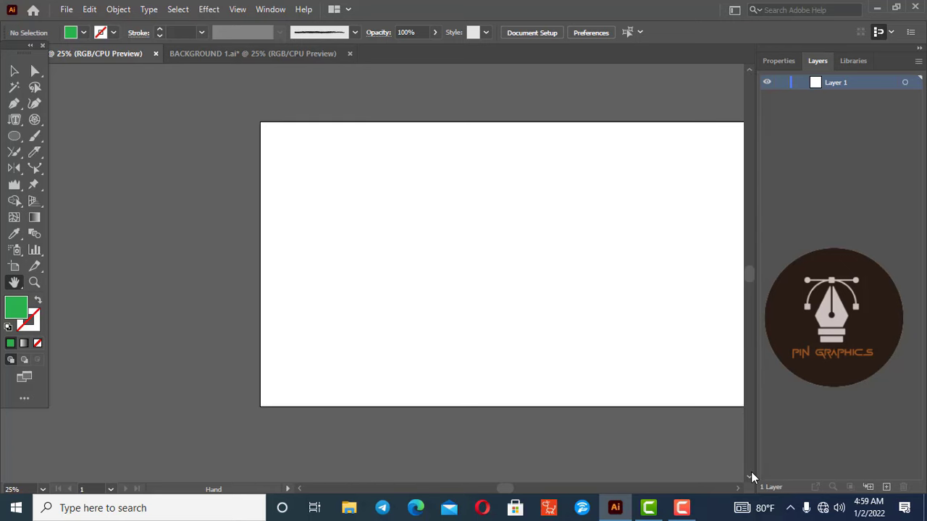
{"action": "left_click_drag", "start_coordinate": [748, 283], "coordinate": [749, 286]}
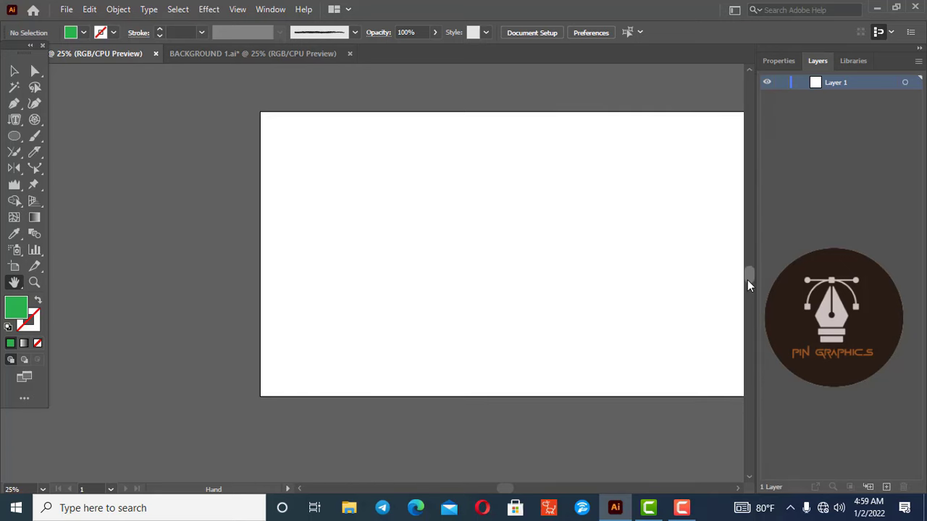
{"action": "left_click_drag", "start_coordinate": [503, 489], "coordinate": [514, 490]}
Scroll and pan until the empty artboard sits fully in view.
{"action": "scroll", "coordinate": [435, 314], "scroll_direction": "up", "scroll_amount": 2}
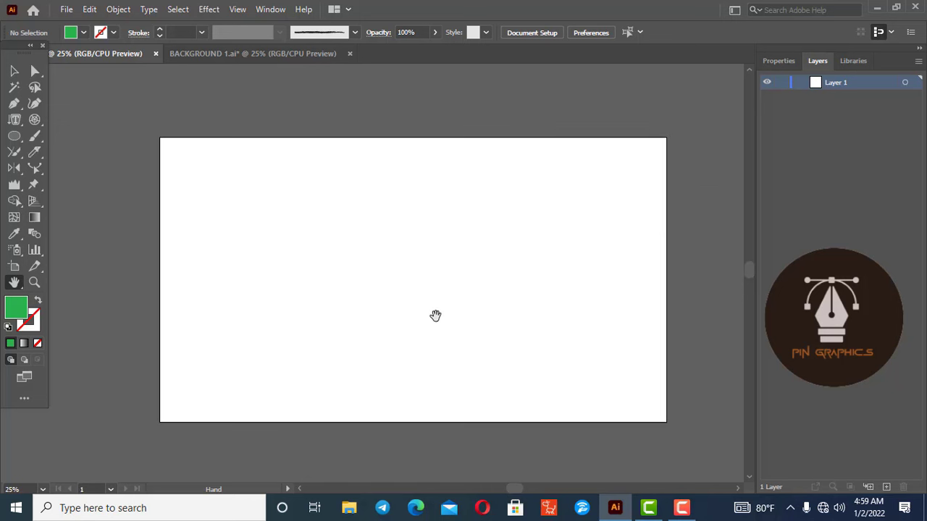
{"action": "scroll", "coordinate": [436, 316], "scroll_direction": "down", "scroll_amount": 2}
{"action": "scroll", "coordinate": [436, 315], "scroll_direction": "down", "scroll_amount": 4}
{"action": "scroll", "coordinate": [436, 316], "scroll_direction": "up", "scroll_amount": 2}
{"action": "scroll", "coordinate": [438, 315], "scroll_direction": "up", "scroll_amount": 6}
{"action": "scroll", "coordinate": [439, 315], "scroll_direction": "up", "scroll_amount": 2}
{"action": "scroll", "coordinate": [439, 316], "scroll_direction": "down", "scroll_amount": 7}
{"action": "scroll", "coordinate": [440, 316], "scroll_direction": "up", "scroll_amount": 3}
{"action": "scroll", "coordinate": [439, 317], "scroll_direction": "up", "scroll_amount": 2}
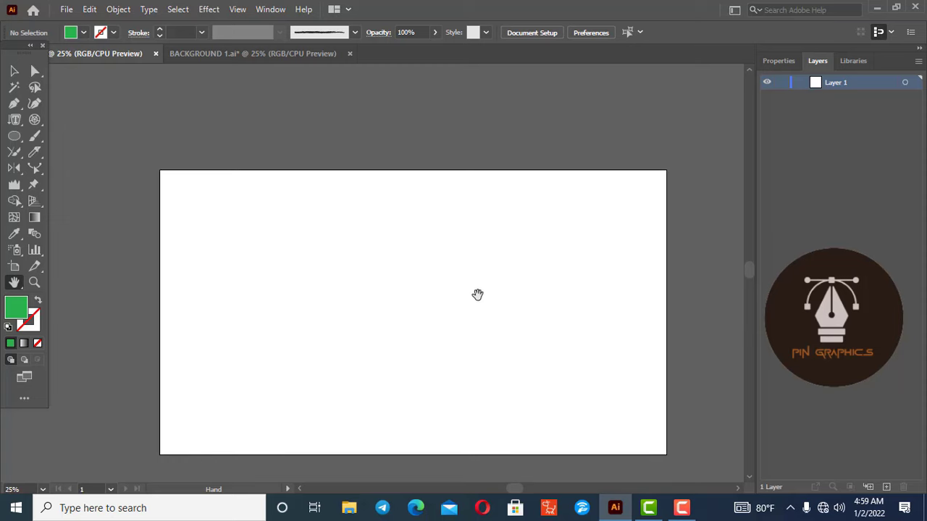
{"action": "mouse_move", "coordinate": [478, 337]}
{"action": "left_mouse_down"}
{"action": "mouse_move", "coordinate": [259, 409]}
{"action": "mouse_move", "coordinate": [292, 343]}
{"action": "mouse_move", "coordinate": [420, 335]}
{"action": "mouse_move", "coordinate": [473, 302]}
{"action": "left_mouse_up"}
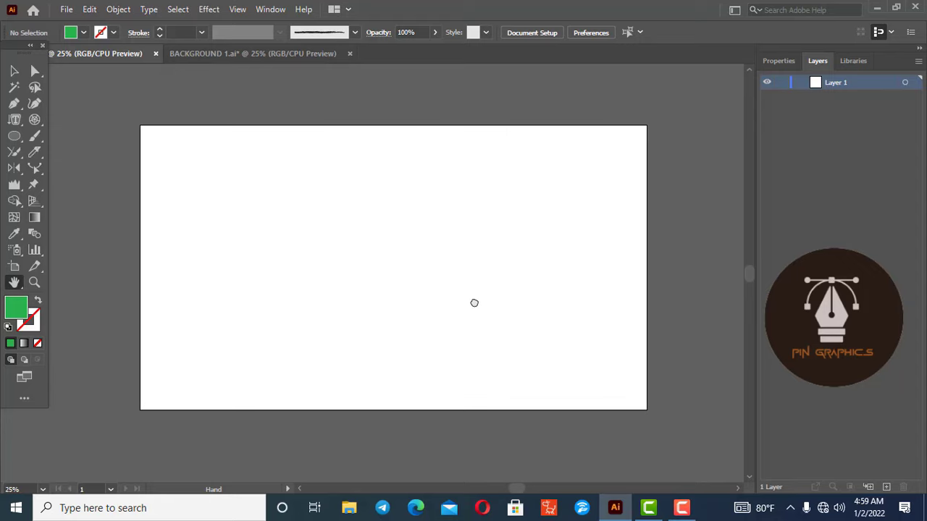
{"action": "scroll", "coordinate": [255, 284], "scroll_direction": "up", "scroll_amount": 1}
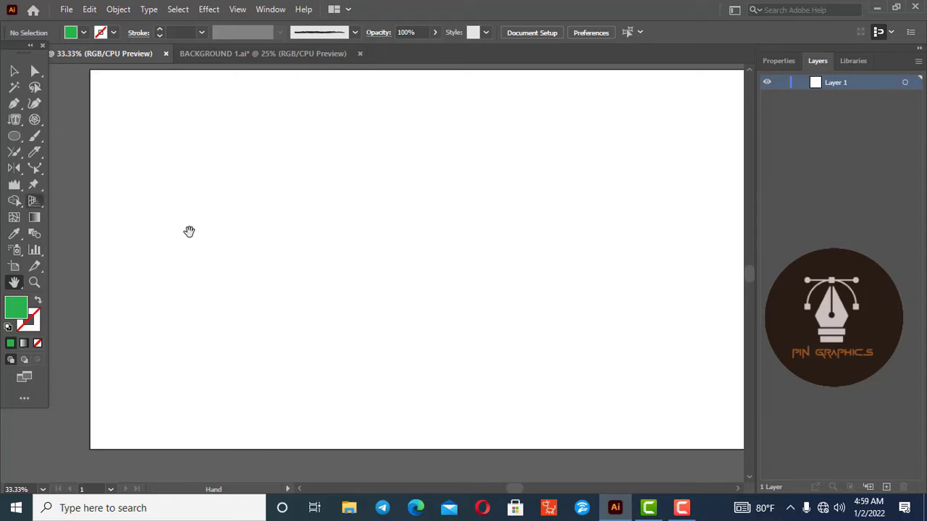
{"action": "scroll", "coordinate": [477, 297], "scroll_direction": "down", "scroll_amount": 1}
{"action": "left_click_drag", "start_coordinate": [510, 283], "coordinate": [457, 275]}
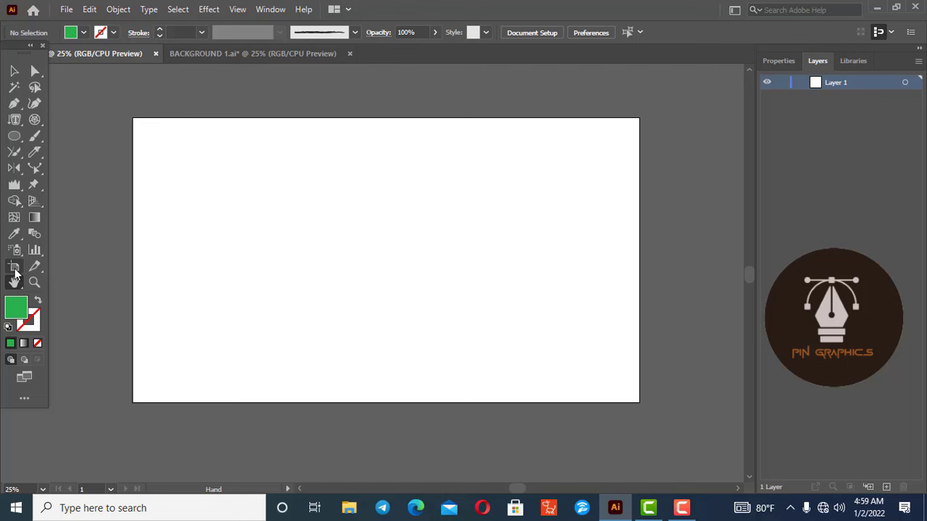
Select the 1920 × 1080 px Artboard 1 with the Artboard tool and zoom out slightly.
{"action": "left_click", "coordinate": [15, 268]}
{"action": "scroll", "coordinate": [311, 297], "scroll_direction": "down", "scroll_amount": 1}
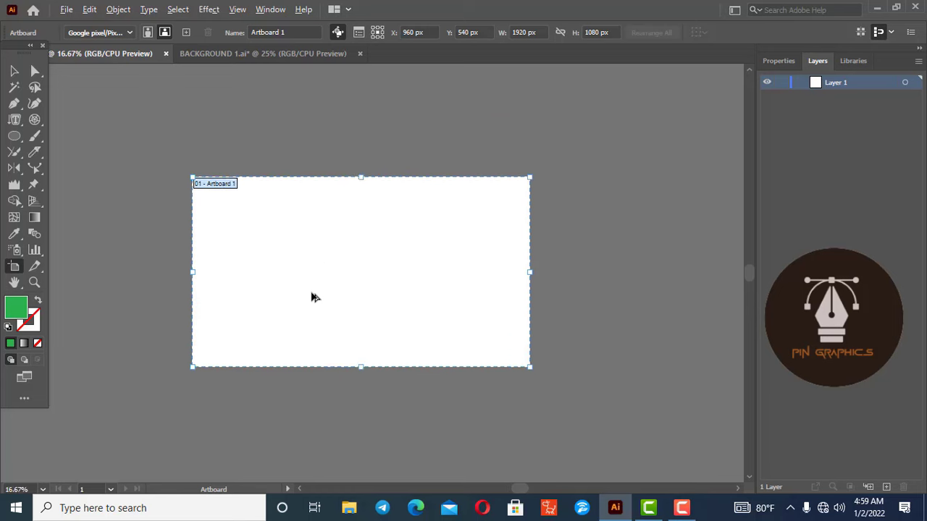
{"action": "scroll", "coordinate": [310, 296], "scroll_direction": "down", "scroll_amount": 1}
{"action": "scroll", "coordinate": [369, 293], "scroll_direction": "up", "scroll_amount": 1}
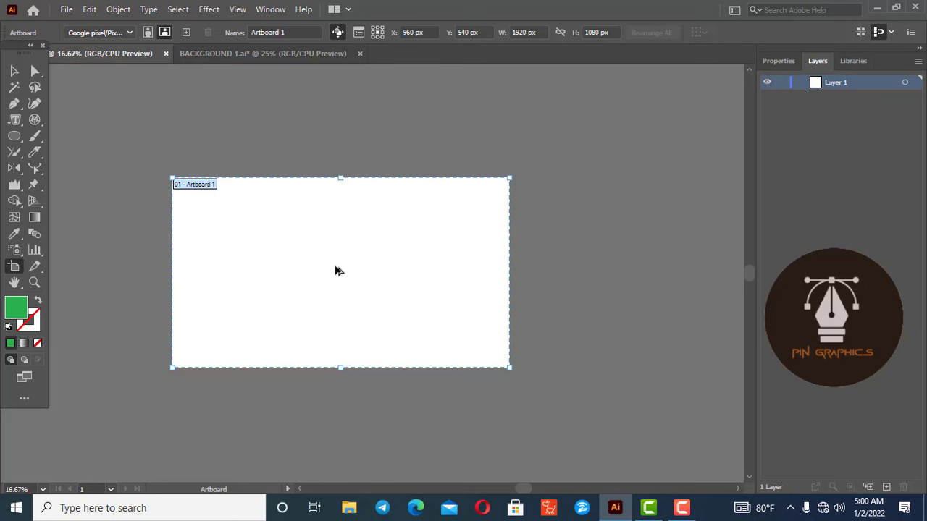
Duplicate Artboard 1 to the right and draw Artboard 3 below the first artboard.
{"action": "left_click_drag", "start_coordinate": [335, 271], "coordinate": [693, 272]}
{"action": "scroll", "coordinate": [422, 375], "scroll_direction": "down", "scroll_amount": 1}
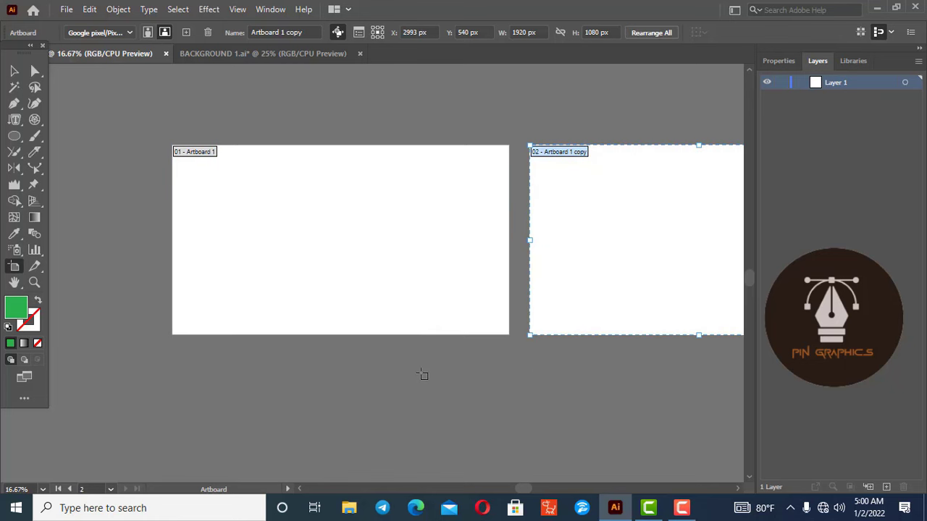
{"action": "scroll", "coordinate": [423, 375], "scroll_direction": "down", "scroll_amount": 1}
{"action": "scroll", "coordinate": [268, 344], "scroll_direction": "down", "scroll_amount": 1}
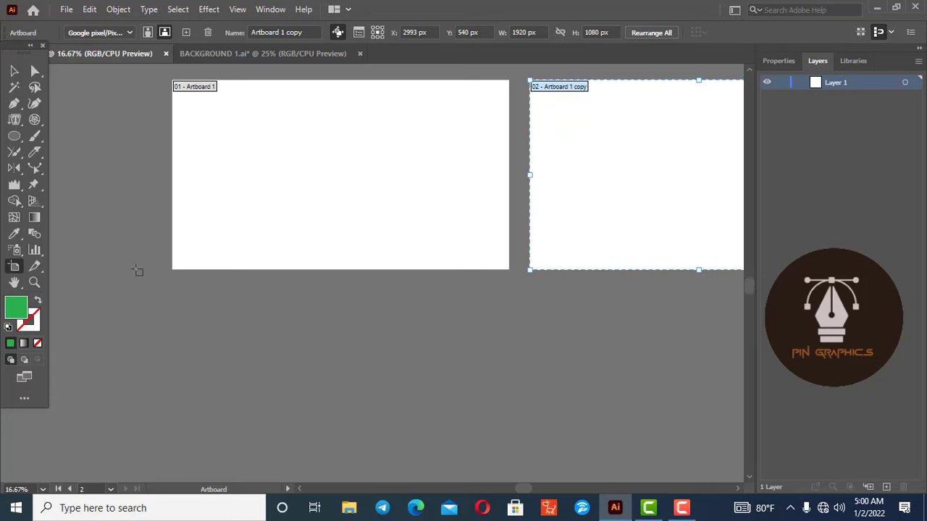
{"action": "left_click_drag", "start_coordinate": [173, 284], "coordinate": [513, 471]}
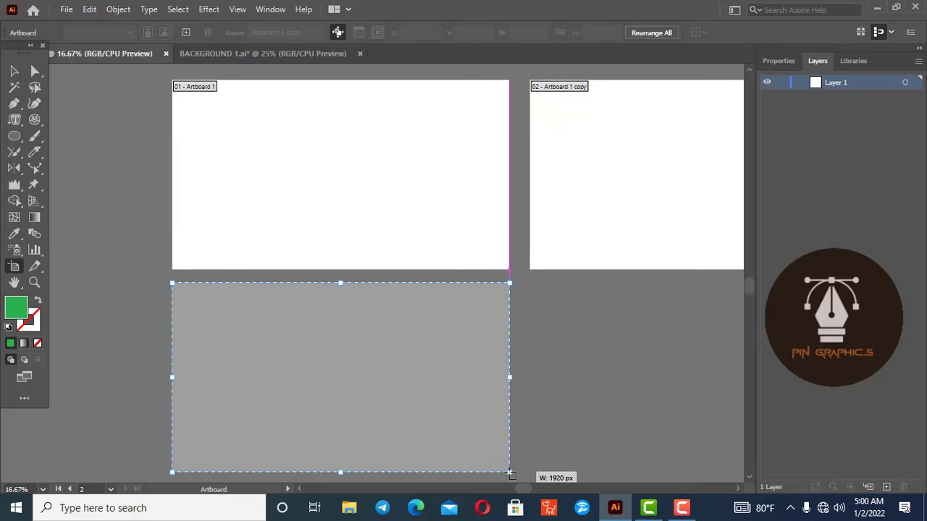
{"action": "left_click_drag", "start_coordinate": [513, 470], "coordinate": [505, 456]}
Draw two more artboards further down the canvas.
{"action": "scroll", "coordinate": [570, 269], "scroll_direction": "down", "scroll_amount": 1}
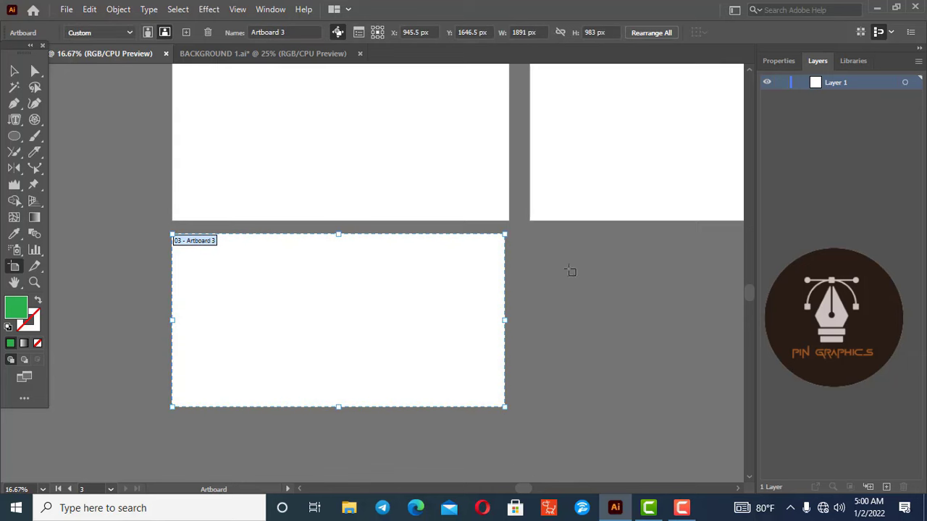
{"action": "left_click_drag", "start_coordinate": [543, 249], "coordinate": [680, 421]}
{"action": "scroll", "coordinate": [434, 384], "scroll_direction": "down", "scroll_amount": 1}
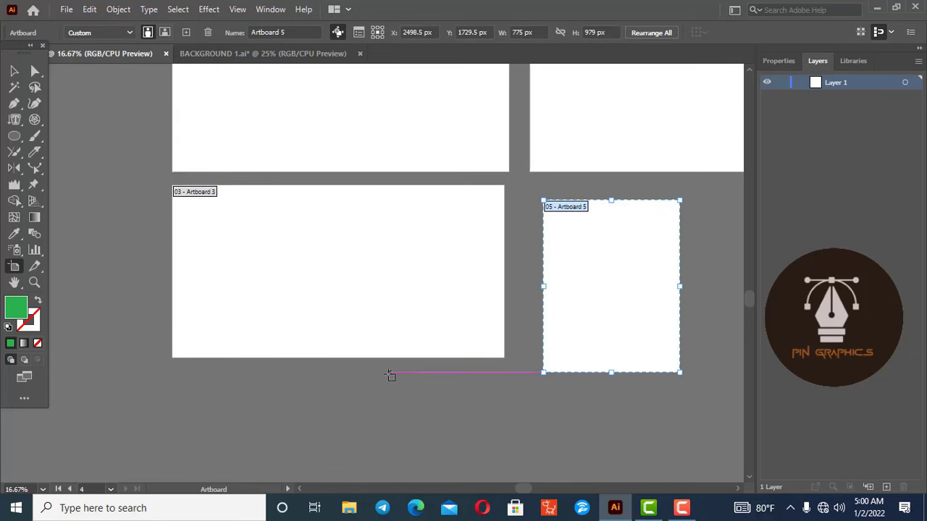
{"action": "scroll", "coordinate": [290, 362], "scroll_direction": "down", "scroll_amount": 1}
{"action": "left_click_drag", "start_coordinate": [160, 346], "coordinate": [470, 467]}
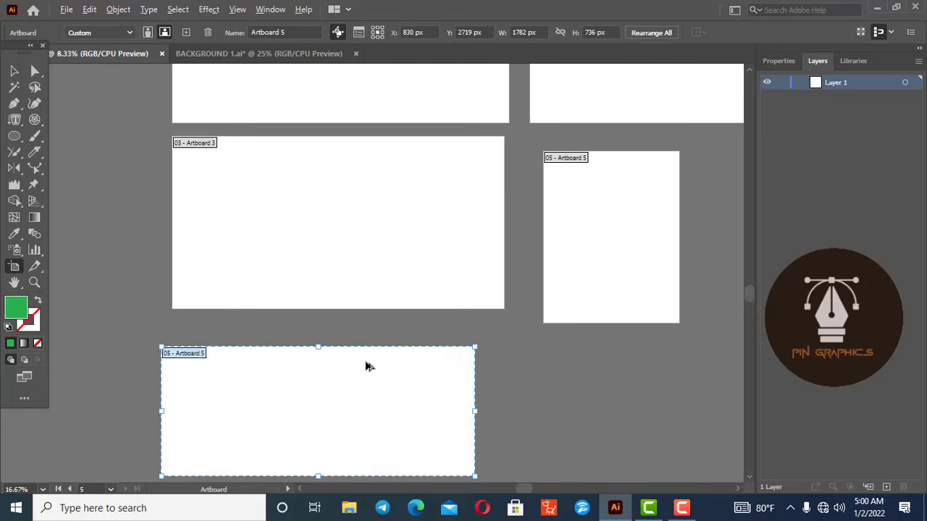
{"action": "scroll", "coordinate": [366, 365], "scroll_direction": "down", "scroll_amount": 3}
{"action": "scroll", "coordinate": [480, 294], "scroll_direction": "up", "scroll_amount": 2}
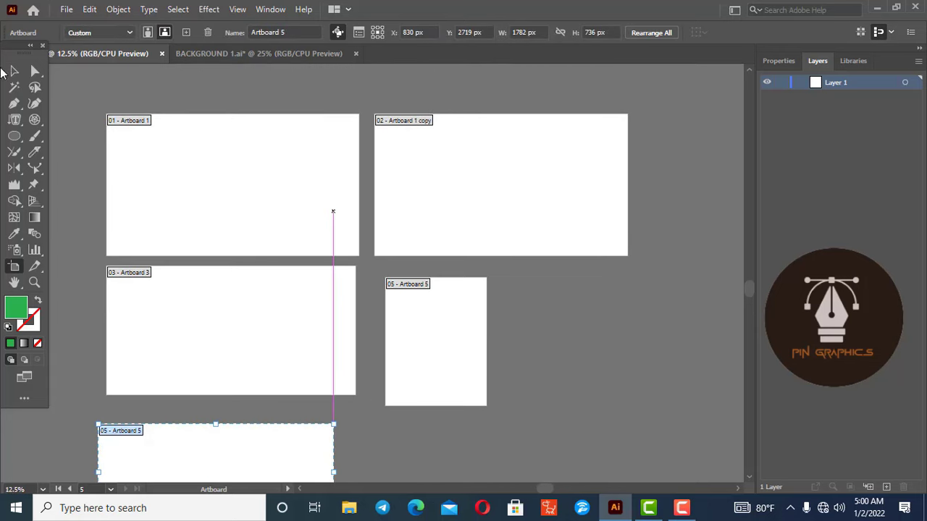
{"action": "scroll", "coordinate": [265, 398], "scroll_direction": "down", "scroll_amount": 1}
Delete Artboard 5, Artboard 3 and the Artboard 1 copy.
{"action": "key", "text": "Delete"}
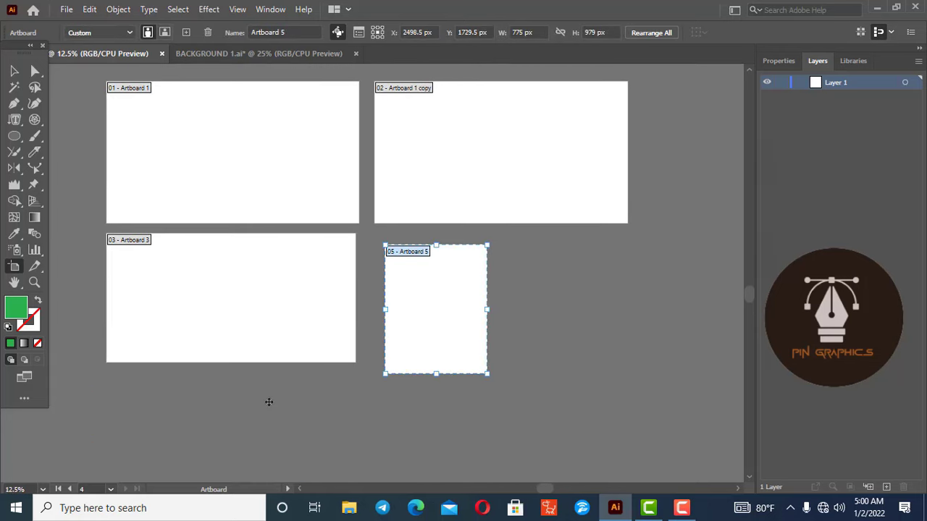
{"action": "key", "text": "Delete"}
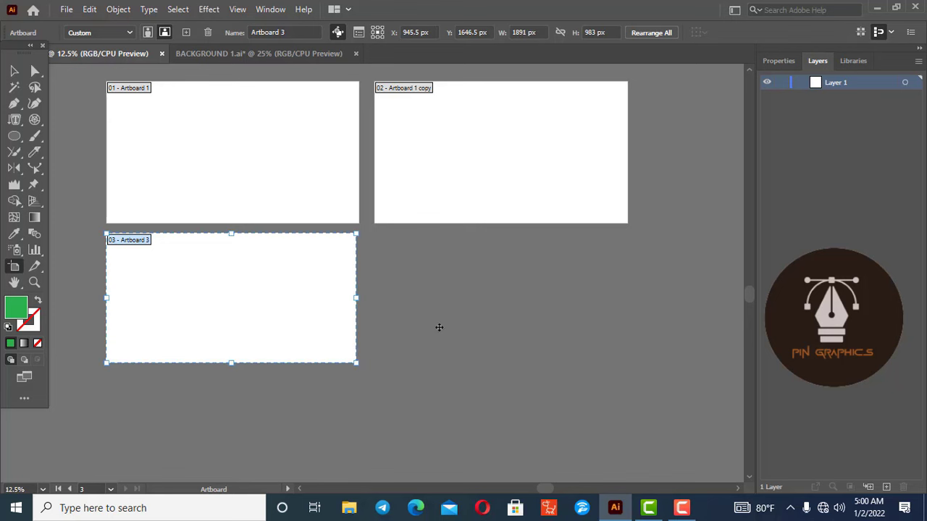
{"action": "key", "text": "Delete"}
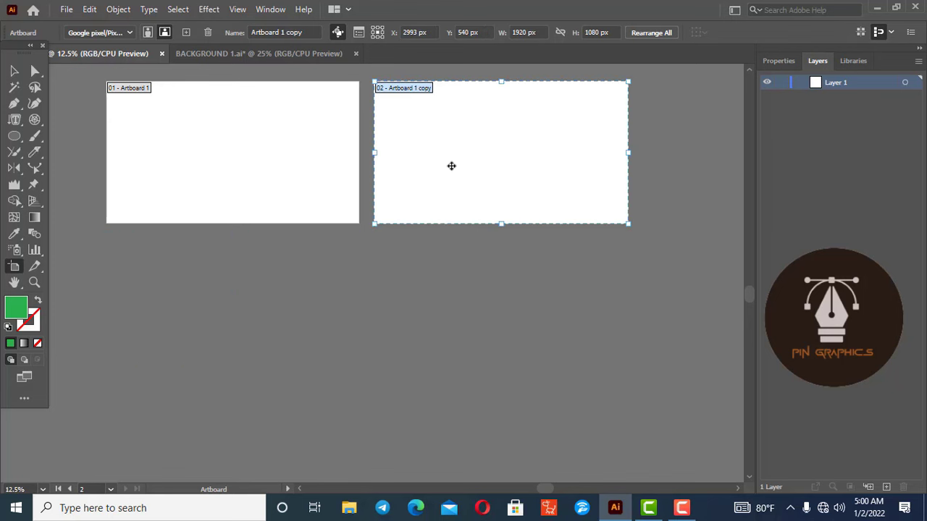
{"action": "key", "text": "Delete"}
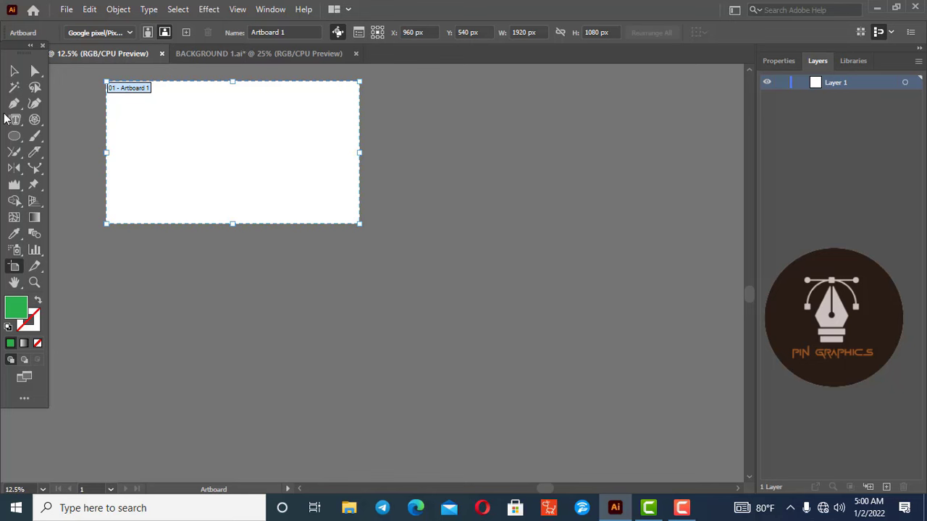
Return to the Selection tool, zoom in, and choose the Column Graph Tool.
{"action": "left_click", "coordinate": [13, 70]}
{"action": "scroll", "coordinate": [138, 118], "scroll_direction": "up", "scroll_amount": 1}
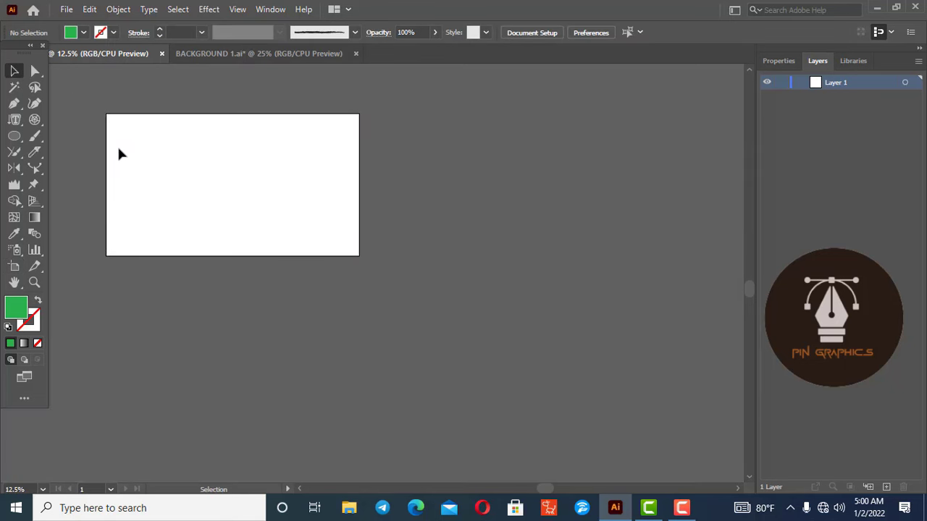
{"action": "scroll", "coordinate": [118, 153], "scroll_direction": "up", "scroll_amount": 1}
{"action": "scroll", "coordinate": [118, 153], "scroll_direction": "up", "scroll_amount": 2}
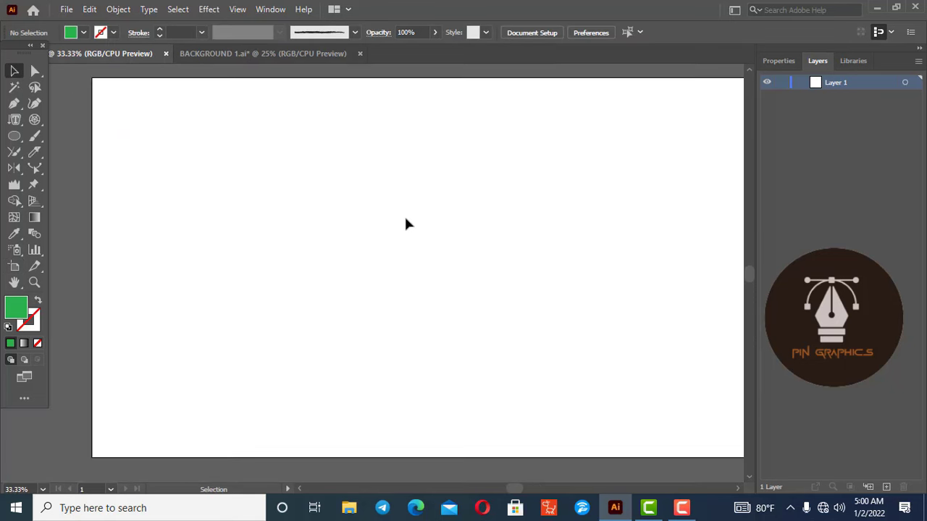
{"action": "scroll", "coordinate": [406, 223], "scroll_direction": "down", "scroll_amount": 1}
{"action": "scroll", "coordinate": [554, 246], "scroll_direction": "up", "scroll_amount": 1}
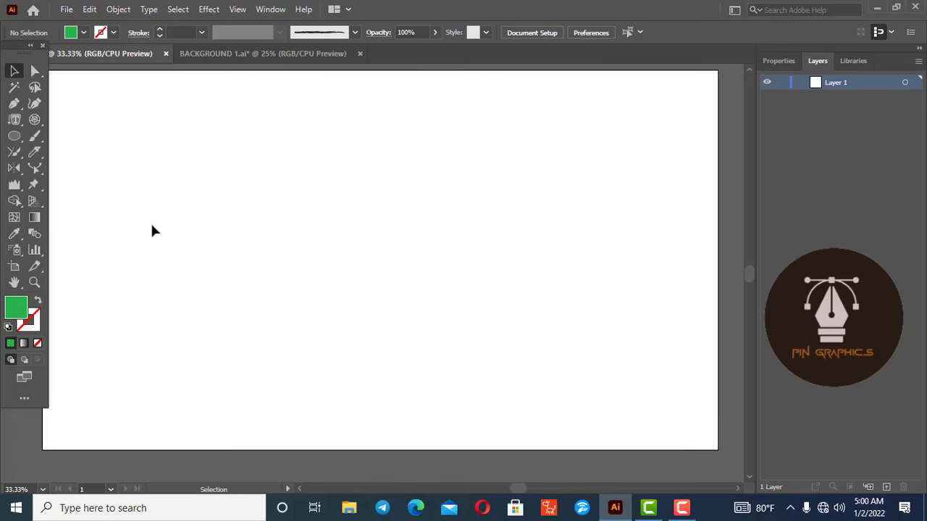
{"action": "left_click", "coordinate": [37, 251]}
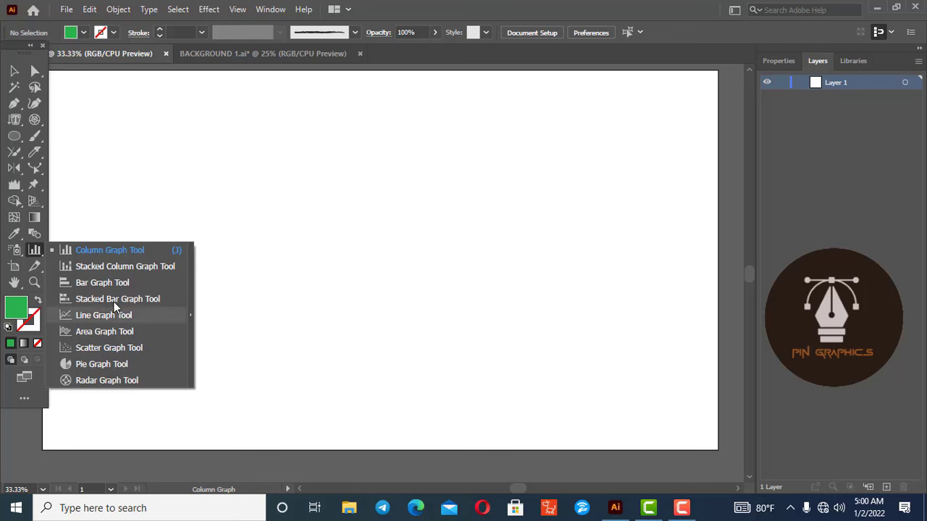
{"action": "left_click", "coordinate": [94, 250]}
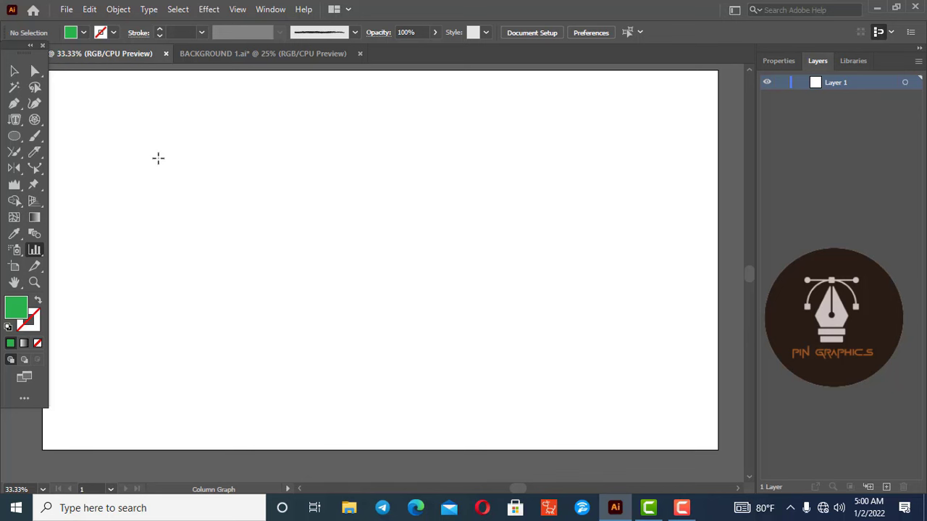
Drag out a column graph area on Artboard 1 and move the Graph Data window right.
{"action": "scroll", "coordinate": [162, 158], "scroll_direction": "down", "scroll_amount": 1}
{"action": "left_click_drag", "start_coordinate": [124, 134], "coordinate": [458, 311]}
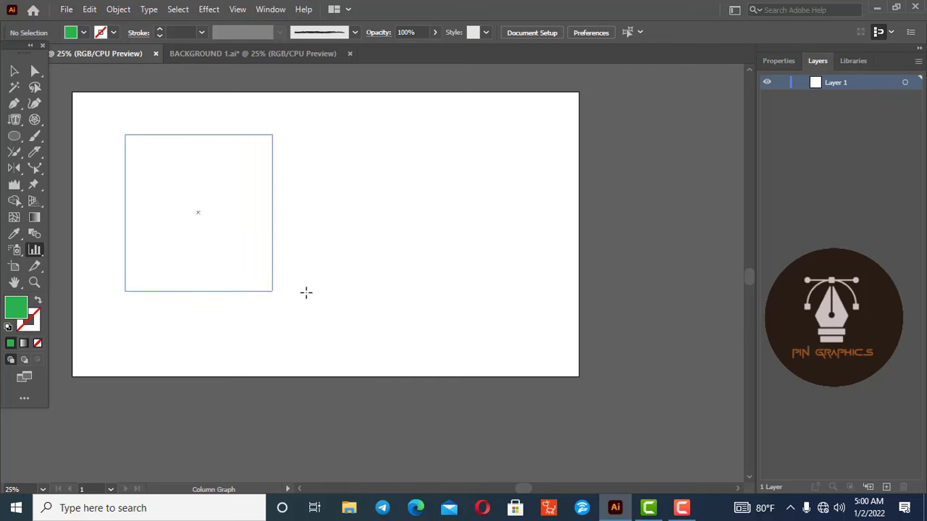
{"action": "left_click_drag", "start_coordinate": [439, 322], "coordinate": [438, 337]}
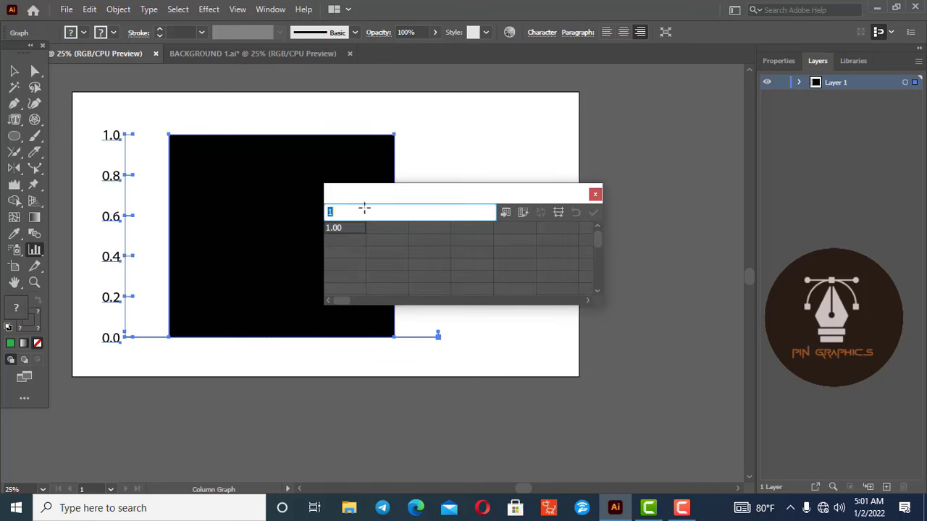
{"action": "left_click_drag", "start_coordinate": [355, 194], "coordinate": [495, 187]}
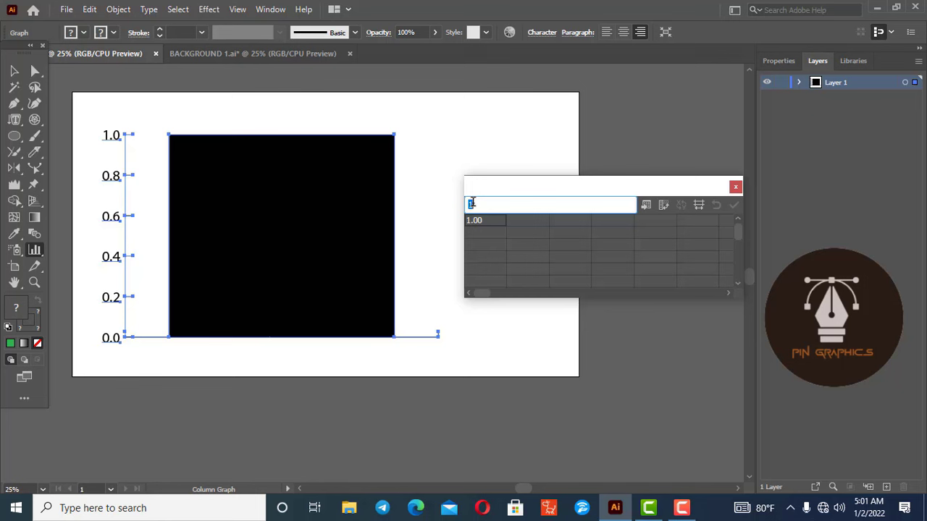
Enter 3, 6, 2, 9 in the first data column.
{"action": "type", "text": "3"}
{"action": "type", "text": "2"}
{"action": "key", "text": "Return"}
{"action": "type", "text": "9"}
{"action": "key", "text": "Return"}
Enter 7, 2, 10, 13 in the second column and apply the data.
{"action": "left_click", "coordinate": [522, 223]}
{"action": "type", "text": "7"}
{"action": "key", "text": "Return"}
{"action": "type", "text": "2"}
{"action": "key", "text": "Return"}
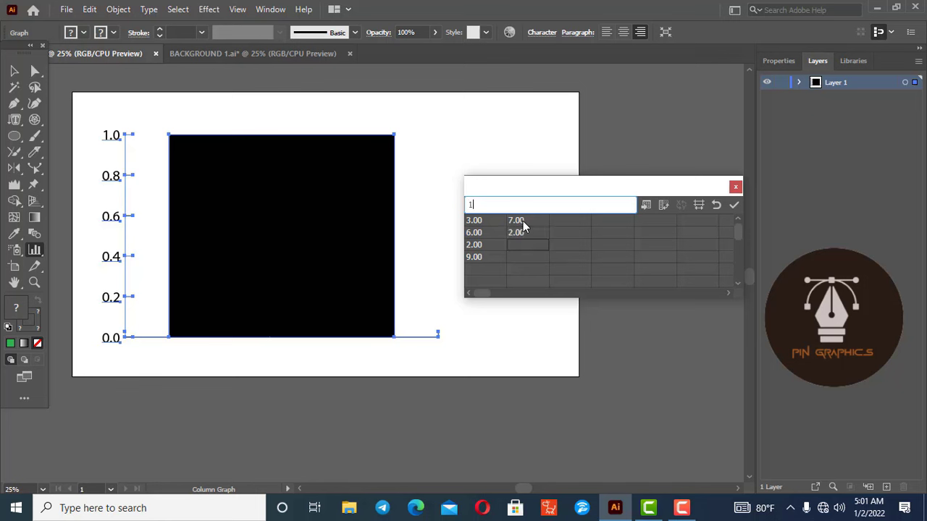
{"action": "type", "text": "10"}
{"action": "key", "text": "Return"}
{"action": "left_click", "coordinate": [565, 223]}
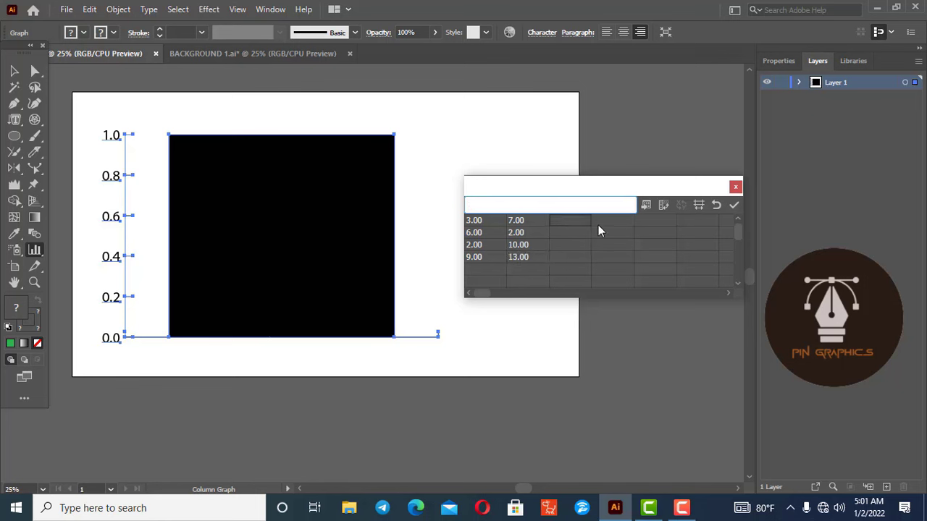
{"action": "left_click", "coordinate": [732, 206]}
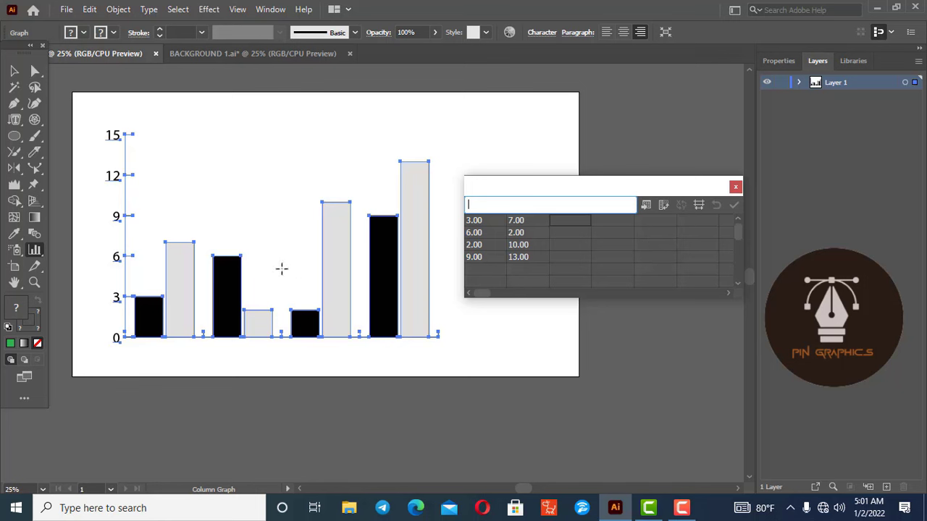
Switch to Direct Selection, deselect the column graph, and move the Graph Data window up.
{"action": "left_click", "coordinate": [34, 72]}
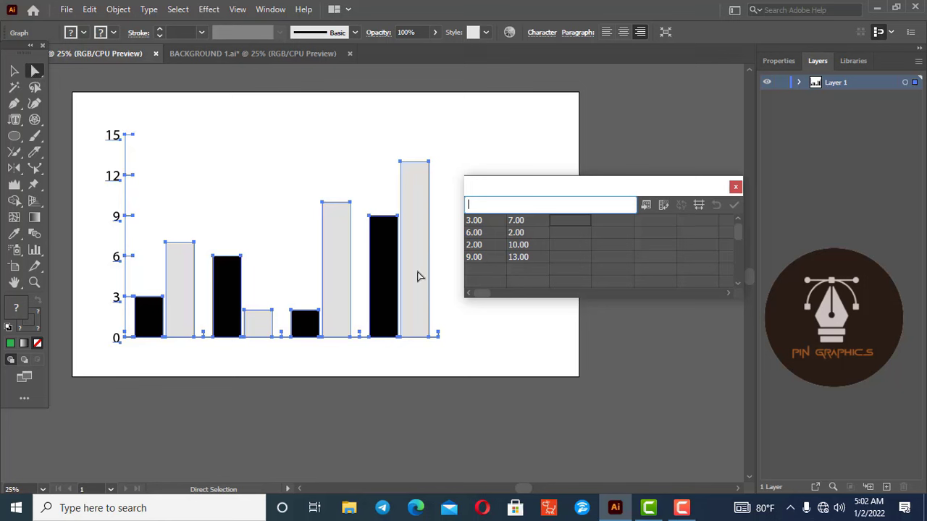
{"action": "left_click", "coordinate": [343, 265]}
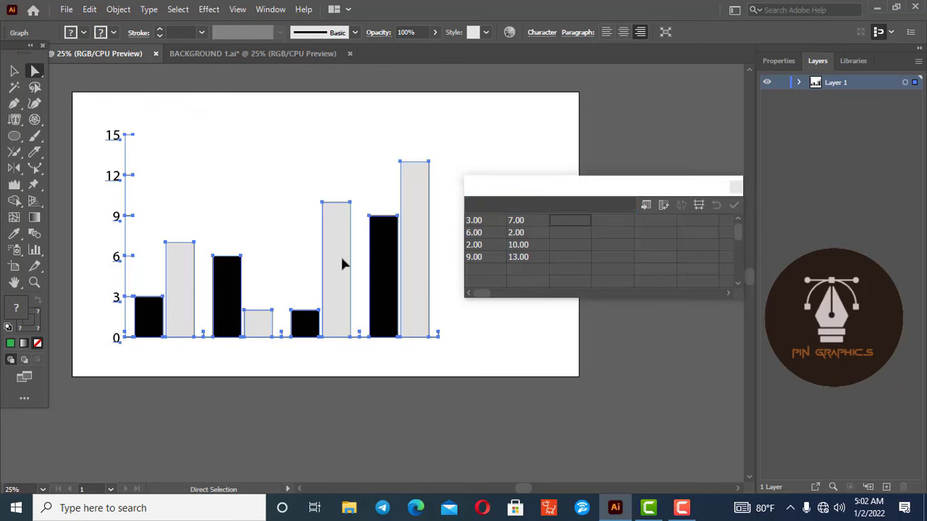
{"action": "left_click", "coordinate": [306, 218]}
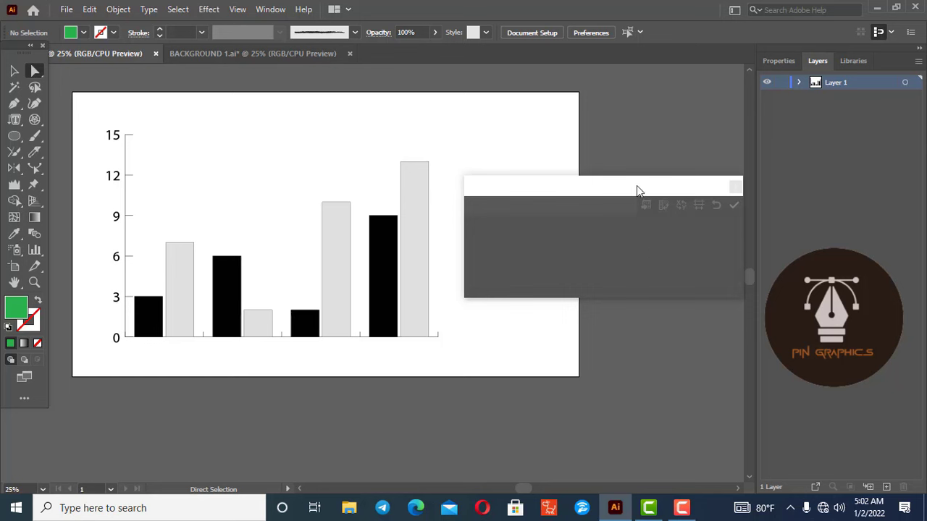
{"action": "left_click_drag", "start_coordinate": [636, 190], "coordinate": [639, 173]}
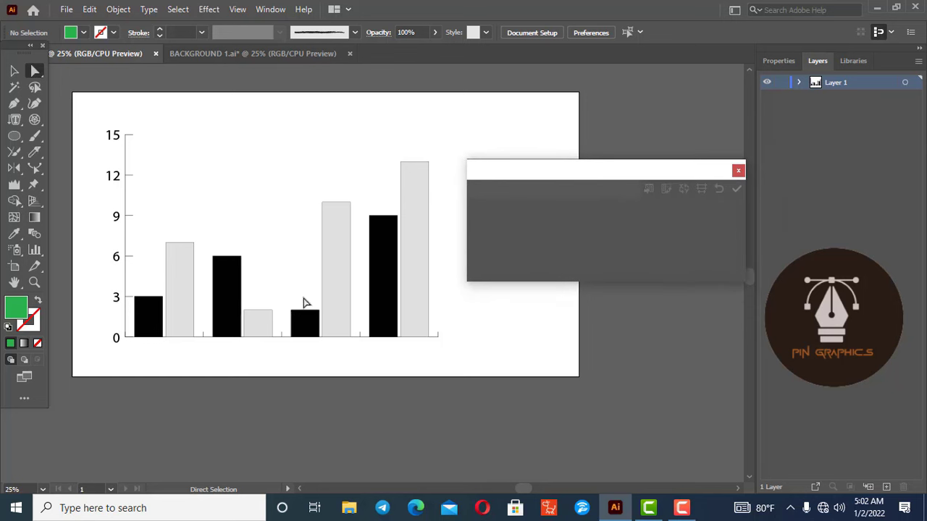
Select the four first-series bars (3, 6, 2, 9) and give them a grey fill.
{"action": "left_click", "coordinate": [139, 319]}
{"action": "left_click", "coordinate": [214, 323], "text": "shift"}
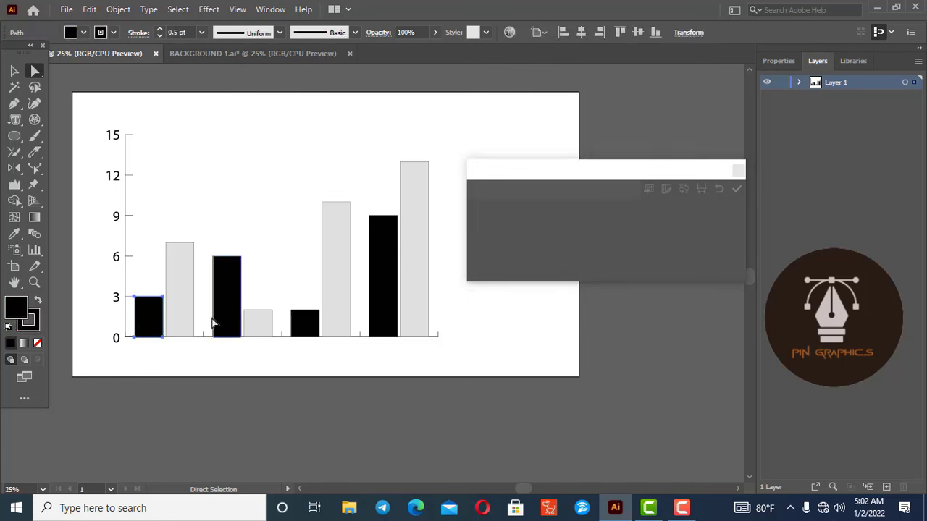
{"action": "left_click", "coordinate": [215, 293], "text": "shift"}
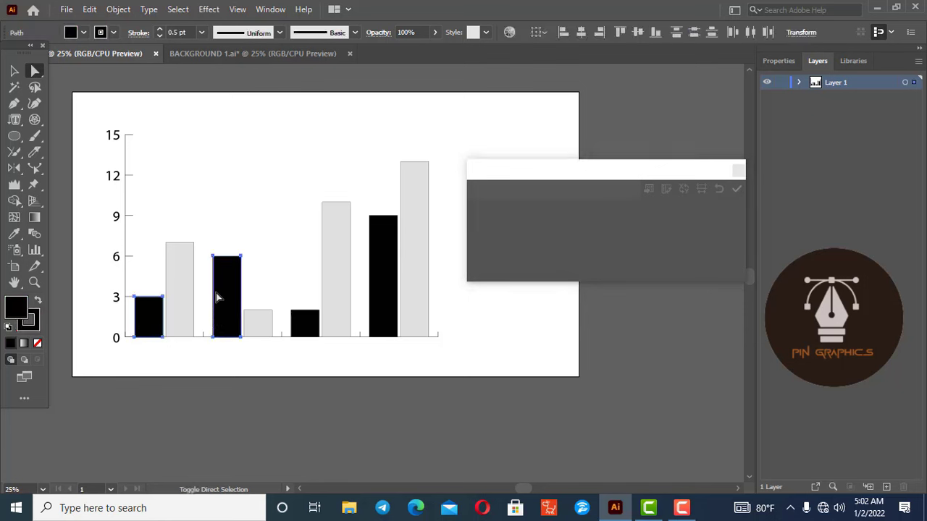
{"action": "left_click", "coordinate": [311, 326], "text": "shift"}
{"action": "left_click", "coordinate": [382, 271], "text": "shift"}
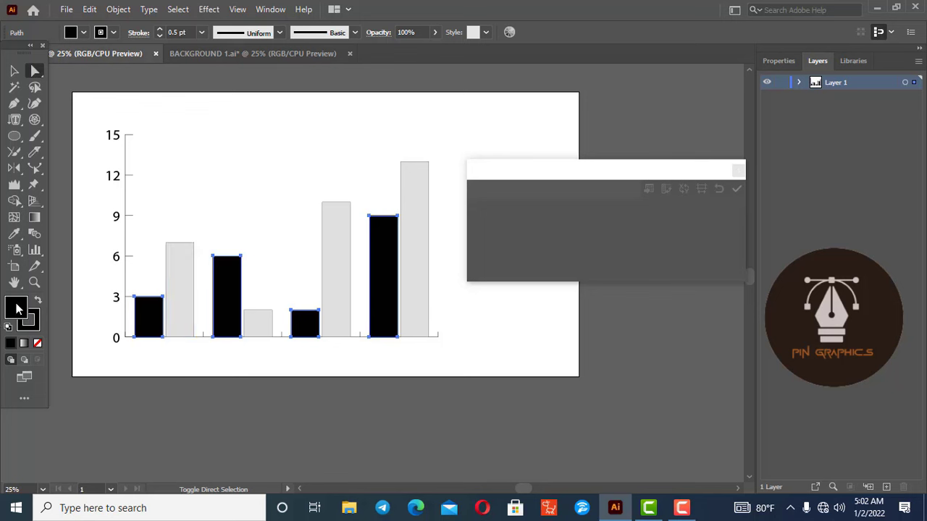
{"action": "double_click", "coordinate": [18, 309]}
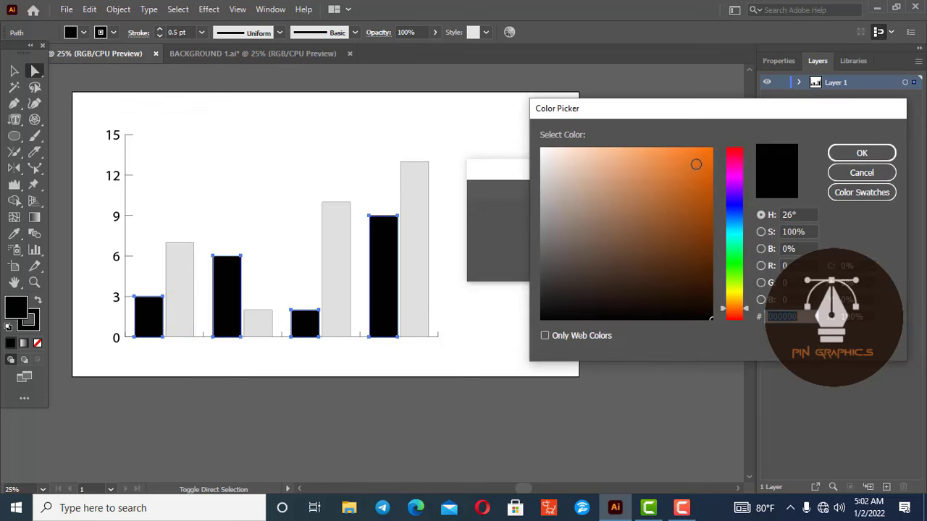
{"action": "left_click", "coordinate": [695, 165]}
{"action": "left_click", "coordinate": [861, 152]}
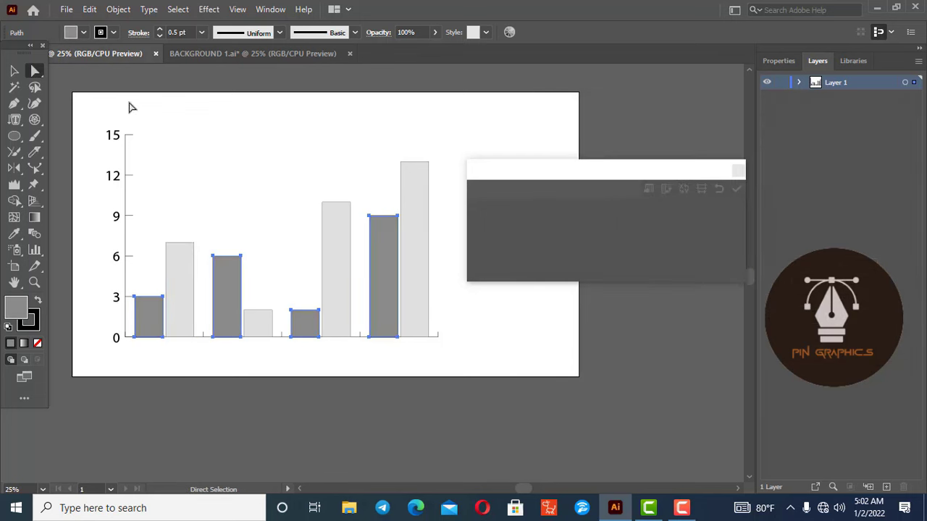
Refill those bars cyan (1AD6D1), then start selecting the grey bars at 7 and 2.
{"action": "left_click", "coordinate": [84, 33]}
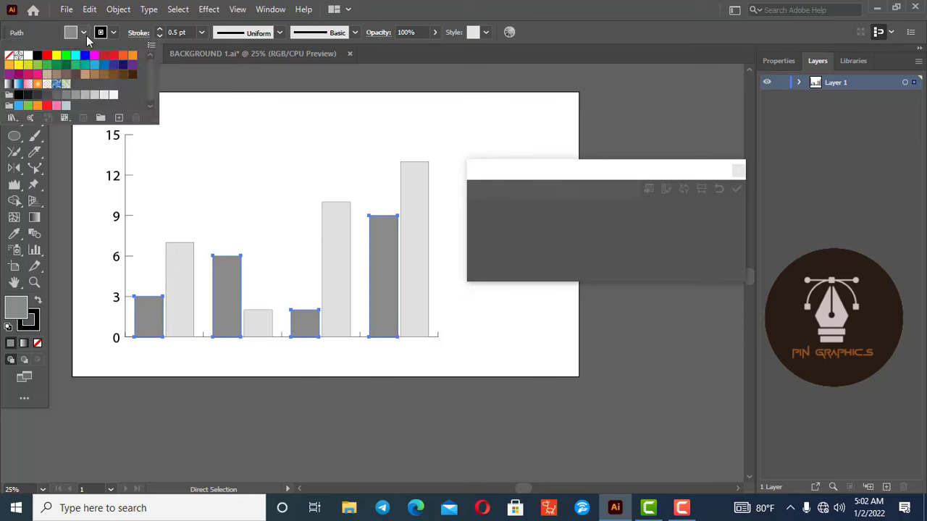
{"action": "left_click", "coordinate": [122, 55]}
{"action": "double_click", "coordinate": [18, 310]}
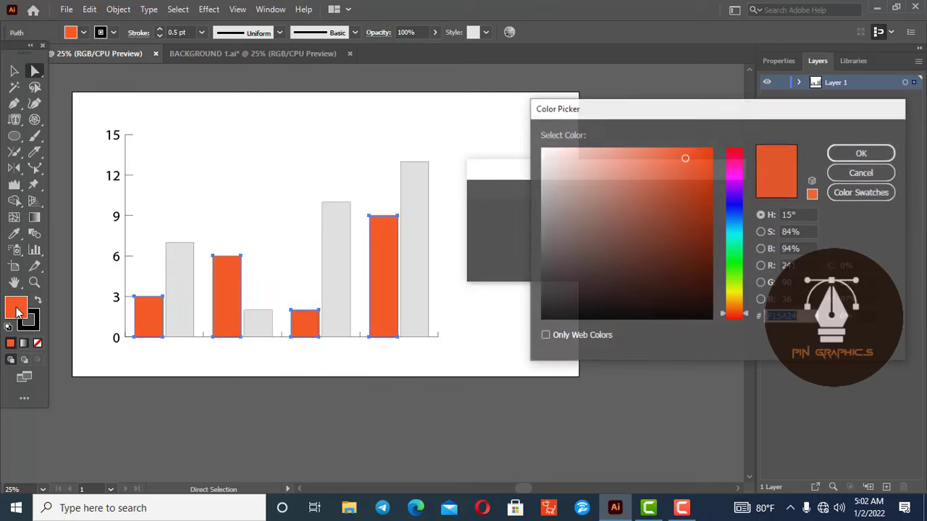
{"action": "left_click", "coordinate": [734, 234]}
{"action": "left_click", "coordinate": [692, 174]}
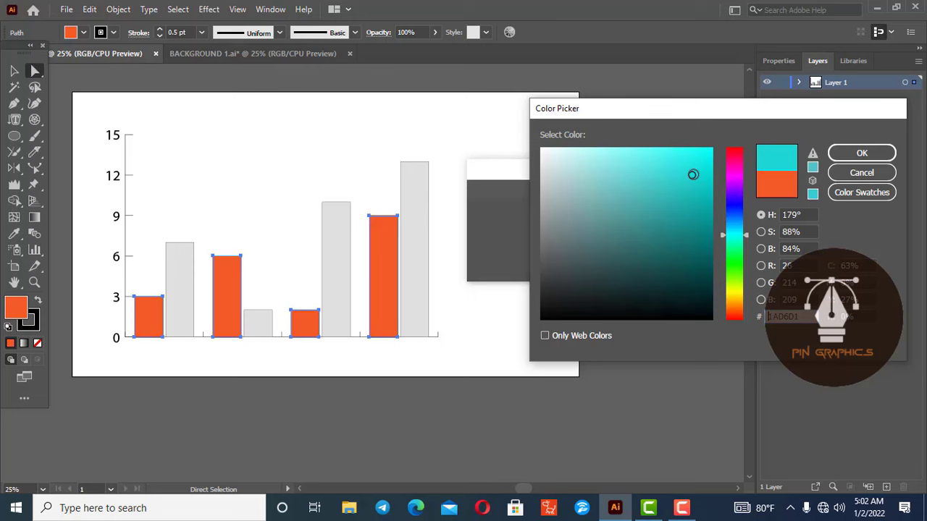
{"action": "left_click", "coordinate": [861, 152]}
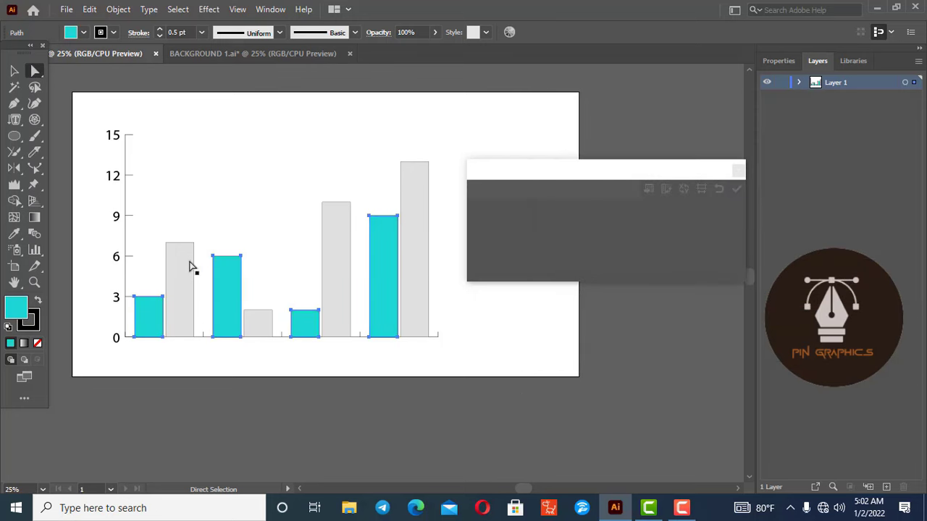
{"action": "left_click", "coordinate": [181, 285]}
{"action": "left_click", "coordinate": [258, 329], "text": "shift"}
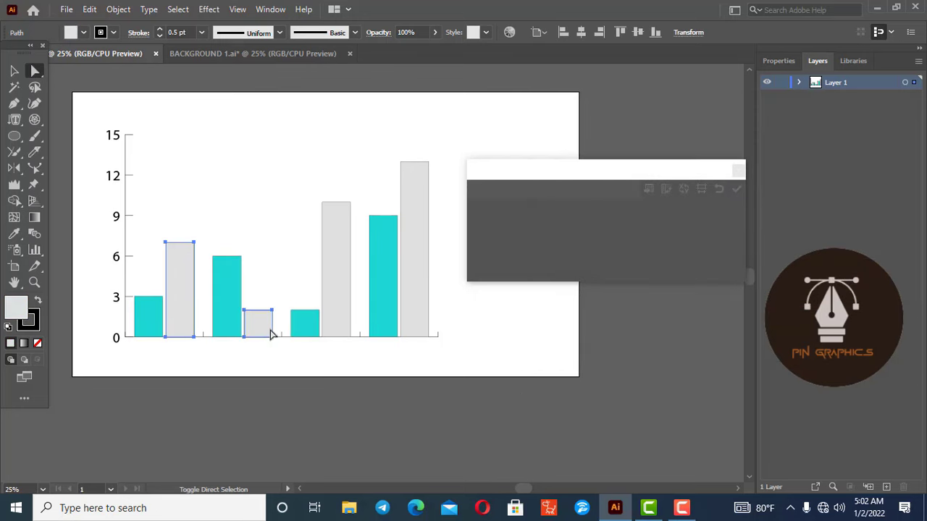
Add grey bars 10 and 13 to the selection and darken their fill.
{"action": "left_click", "coordinate": [326, 290], "text": "shift"}
{"action": "left_click", "coordinate": [425, 289], "text": "shift"}
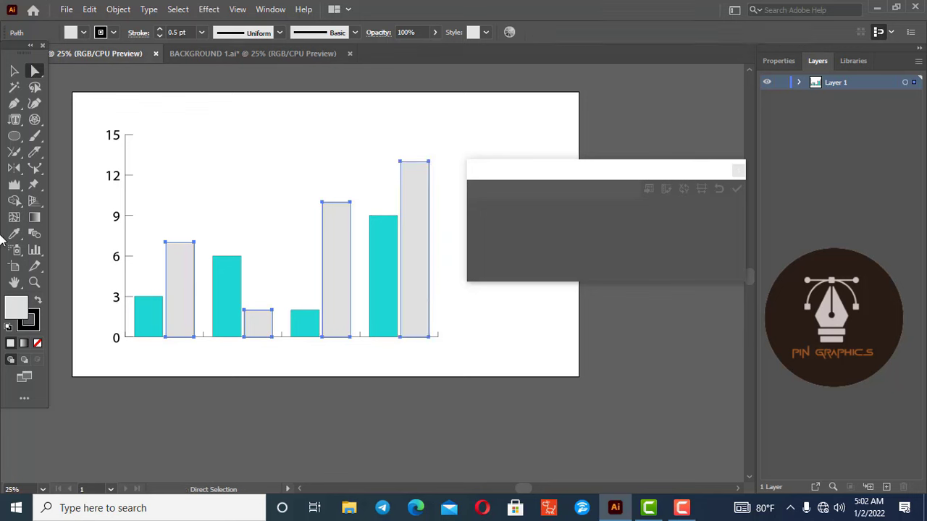
{"action": "double_click", "coordinate": [16, 308]}
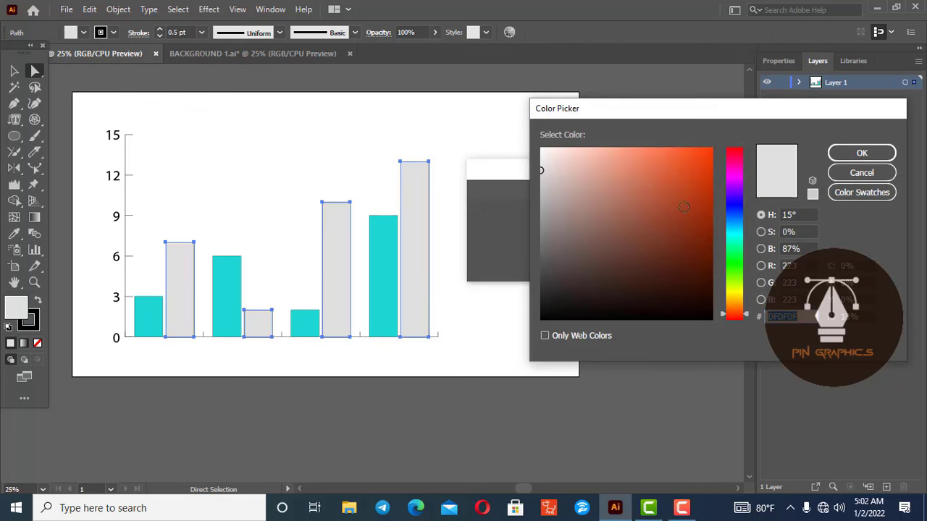
{"action": "left_click", "coordinate": [733, 216]}
{"action": "left_click", "coordinate": [705, 159]}
{"action": "left_click", "coordinate": [884, 153]}
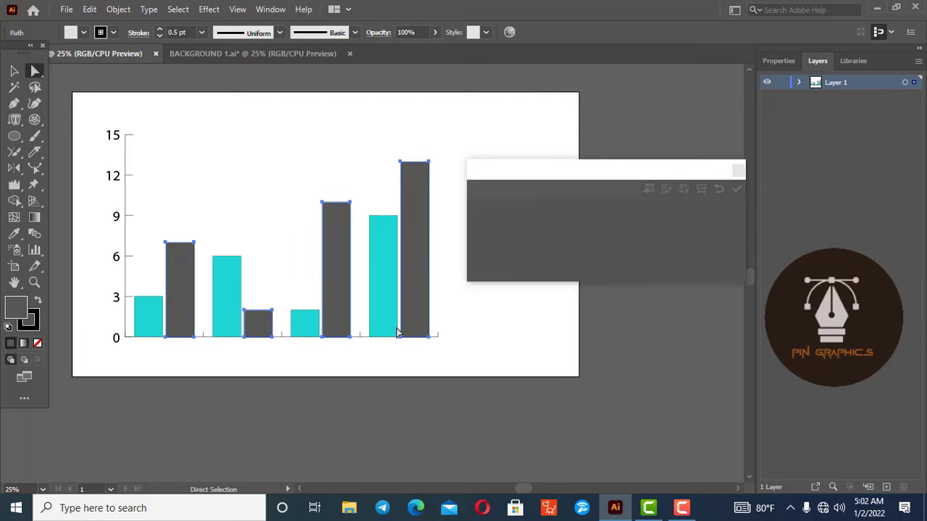
Fill the second-series bars blue and fine-tune the blue in the Color Picker.
{"action": "left_click", "coordinate": [80, 32]}
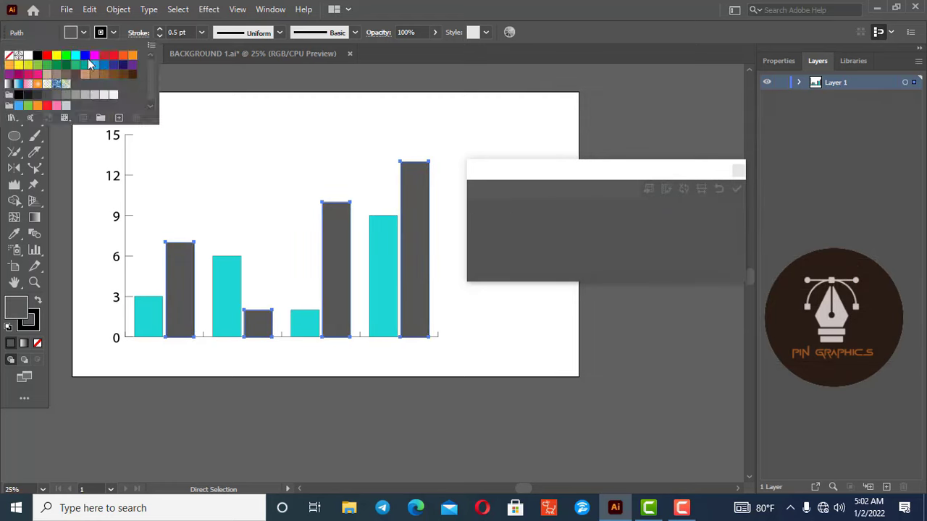
{"action": "left_click", "coordinate": [84, 56]}
{"action": "left_click", "coordinate": [16, 308]}
{"action": "double_click", "coordinate": [16, 308]}
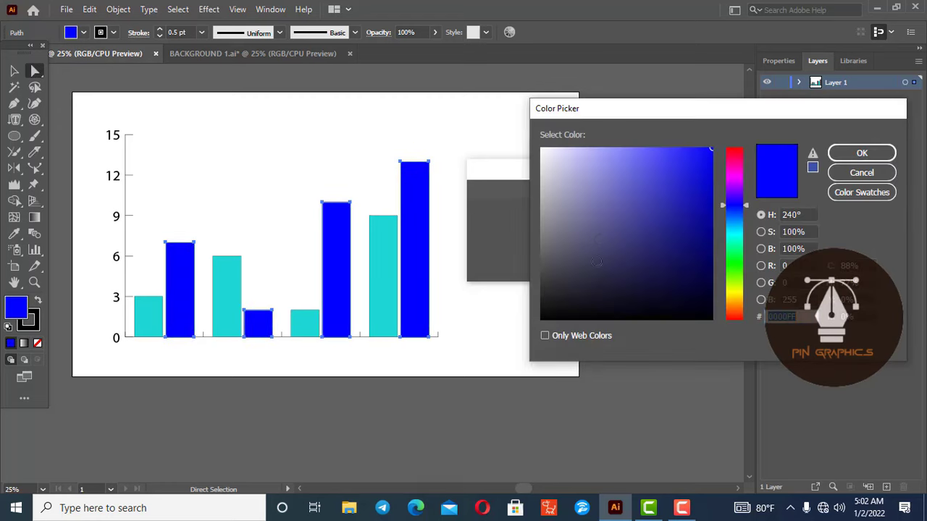
{"action": "left_click", "coordinate": [729, 214]}
{"action": "left_click", "coordinate": [703, 166]}
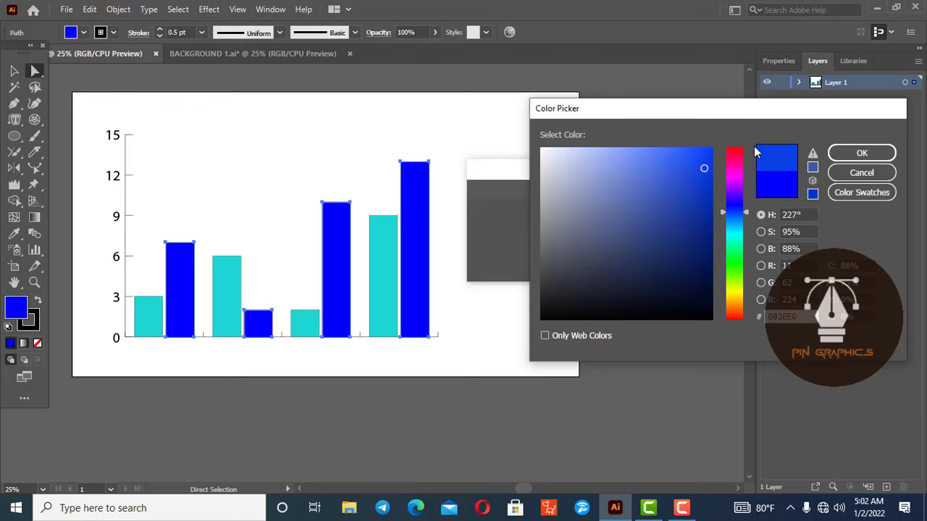
{"action": "left_click", "coordinate": [861, 153]}
Deselect the bars and marquee-select the whole graph with the Selection tool.
{"action": "left_click", "coordinate": [250, 384]}
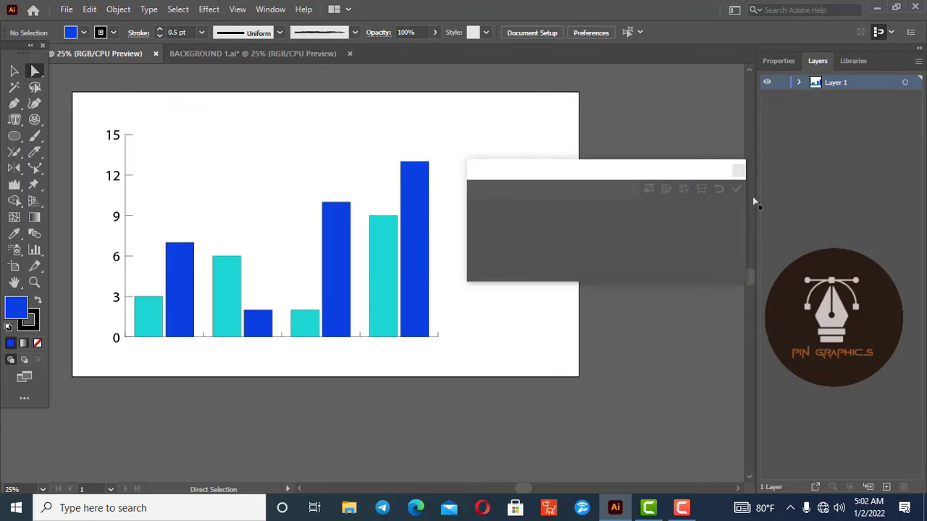
{"action": "left_click", "coordinate": [14, 70]}
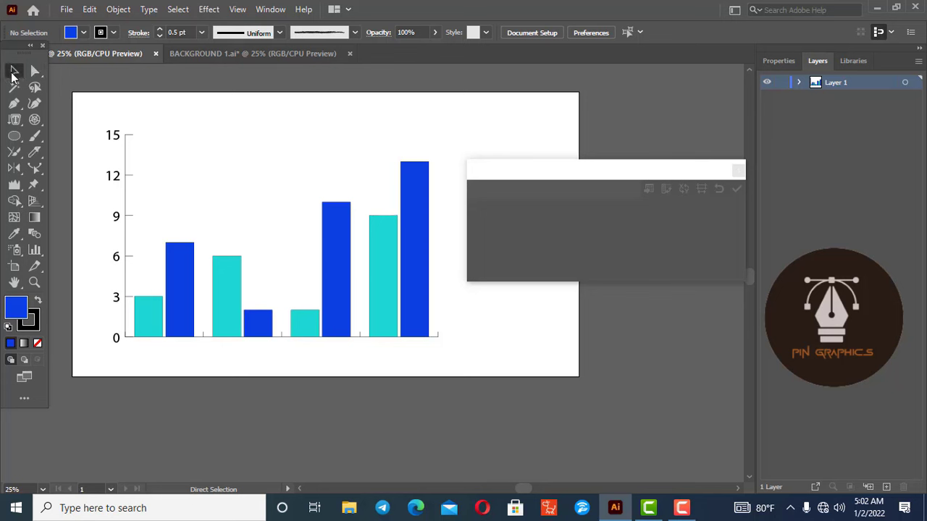
{"action": "left_click_drag", "start_coordinate": [86, 129], "coordinate": [201, 290]}
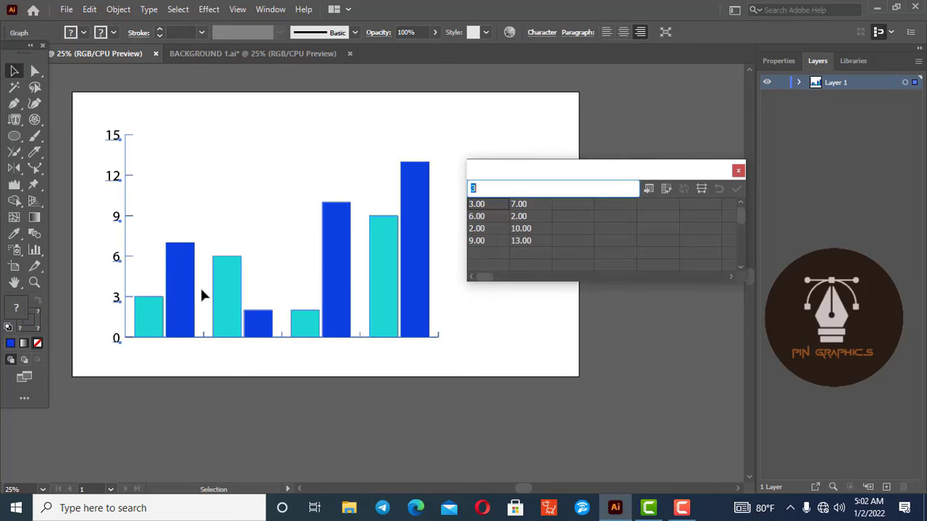
Close the Graph Data window without saving changes and delete the coloured column graph.
{"action": "key", "text": "BackSpace"}
{"action": "left_click", "coordinate": [738, 170]}
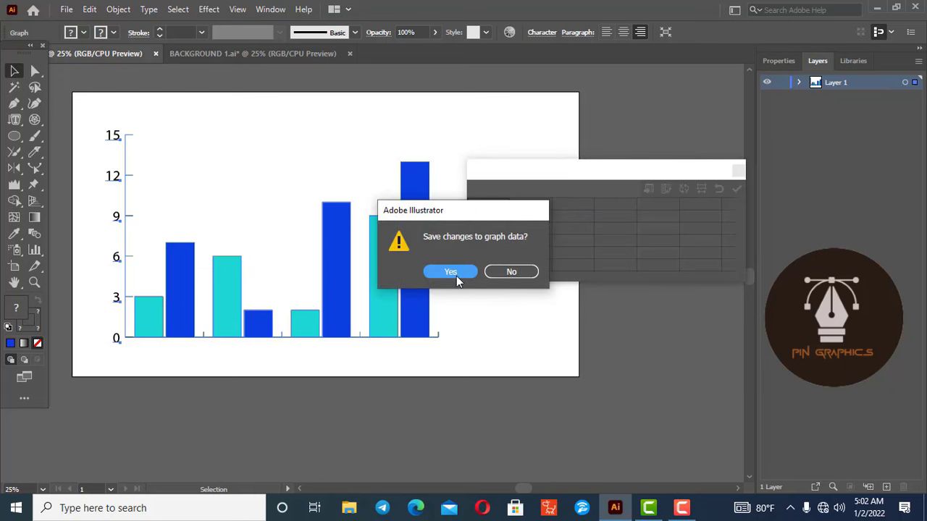
{"action": "left_click", "coordinate": [500, 271]}
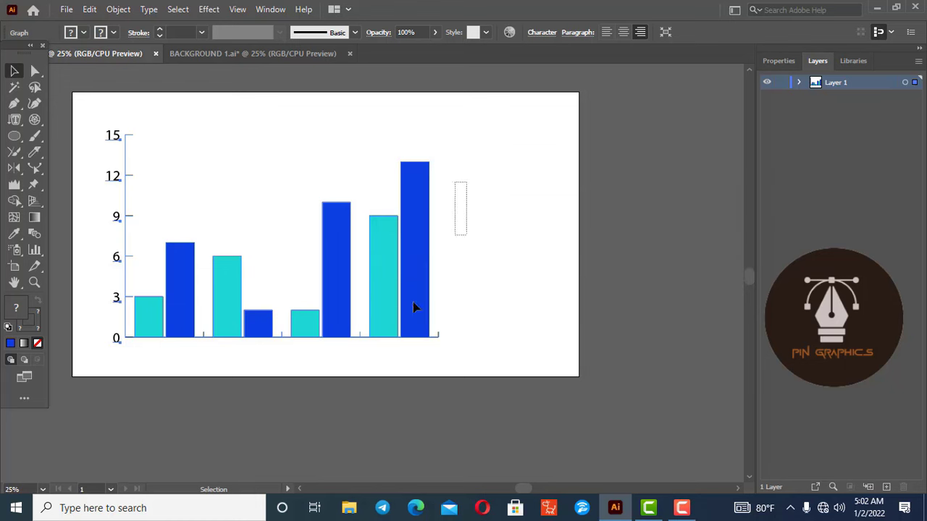
{"action": "key", "text": "Delete"}
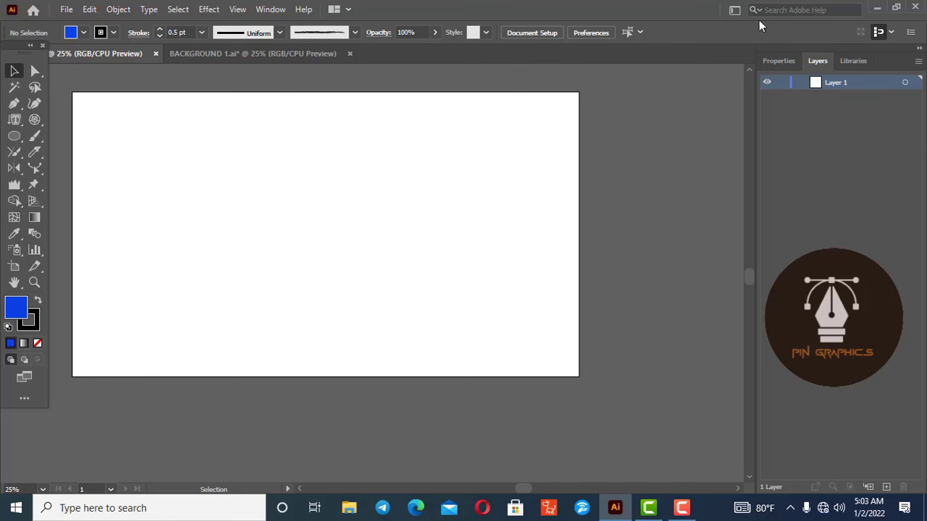
Select the Symbol Sprayer Tool and float its tool flyout near the artboard's top-left.
{"action": "left_click", "coordinate": [12, 252]}
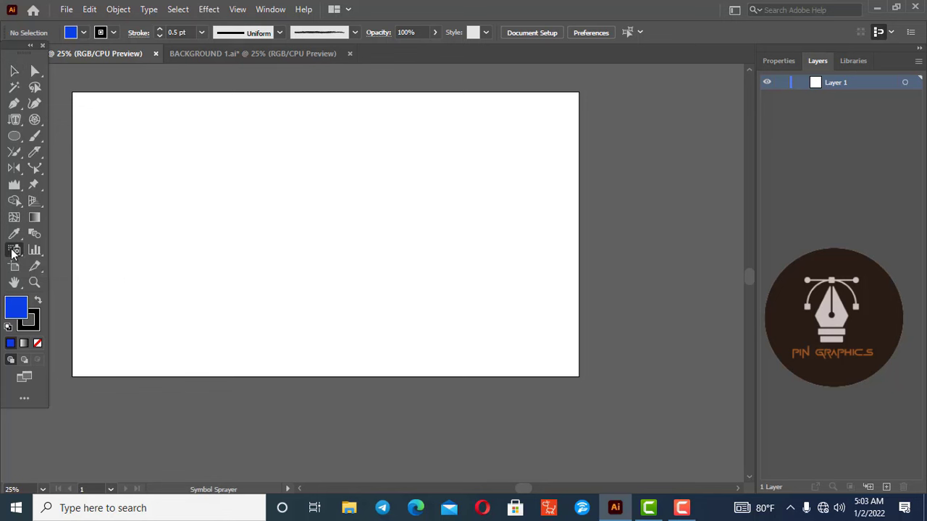
{"action": "left_click", "coordinate": [179, 322]}
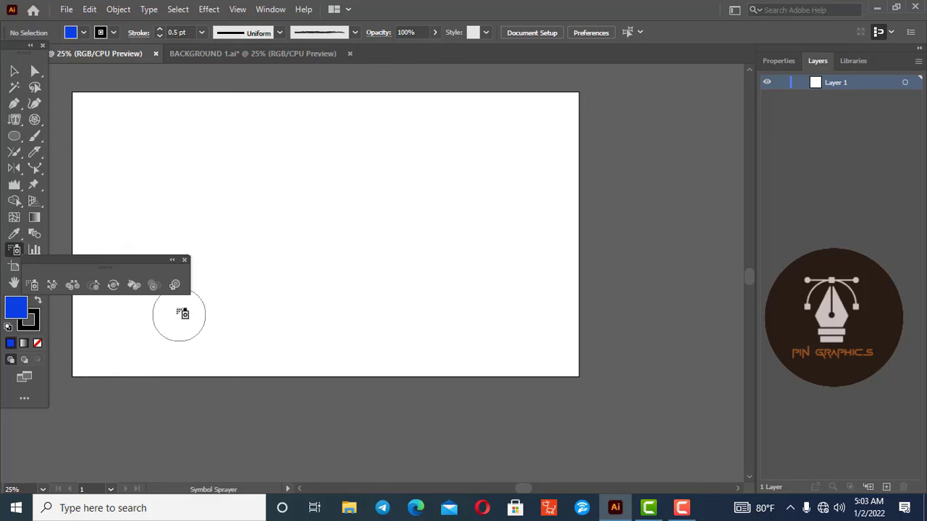
{"action": "left_click_drag", "start_coordinate": [93, 259], "coordinate": [132, 93]}
Open the Symbols panel and Flowers library, and pick the Gerbera symbol.
{"action": "left_click", "coordinate": [277, 11]}
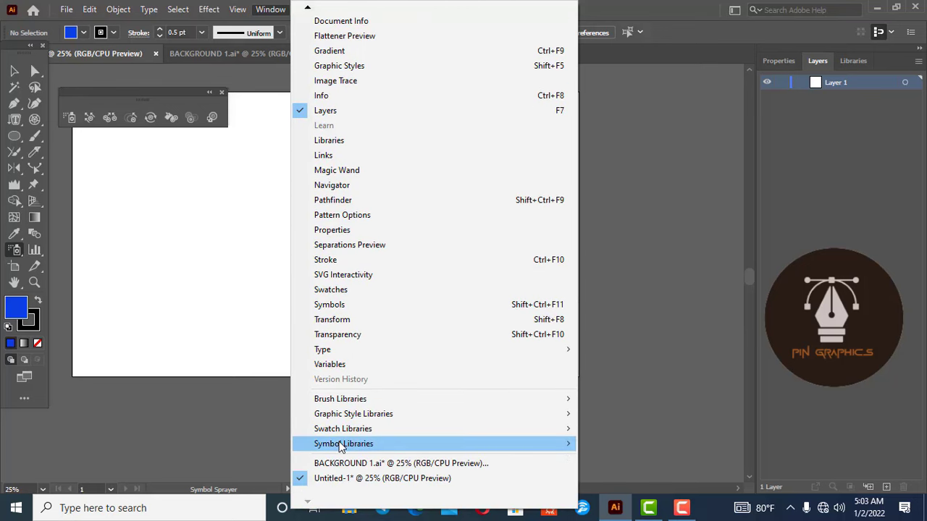
{"action": "left_click", "coordinate": [352, 307]}
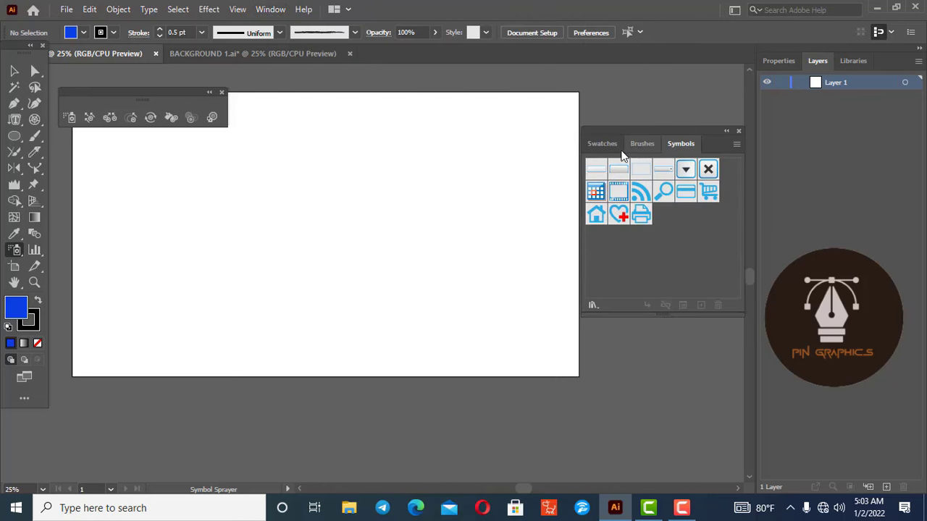
{"action": "left_click", "coordinate": [592, 306]}
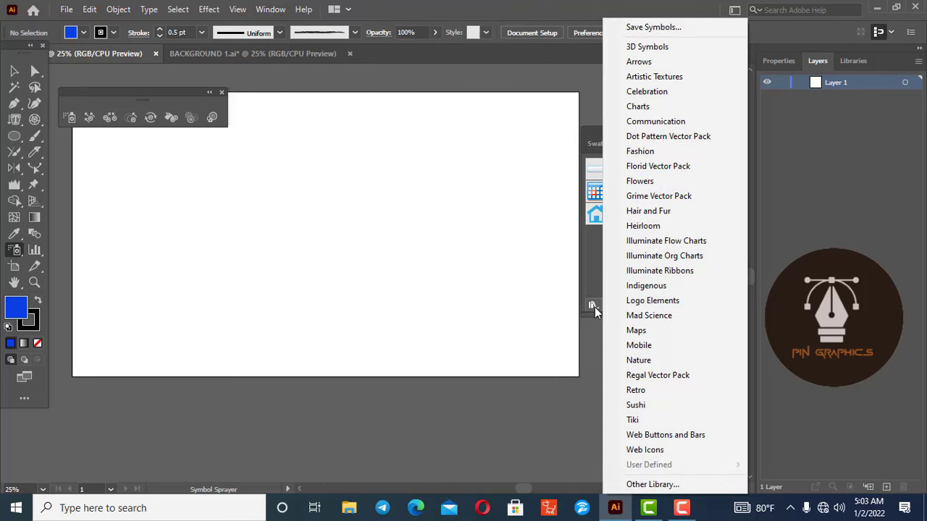
{"action": "left_click", "coordinate": [669, 186]}
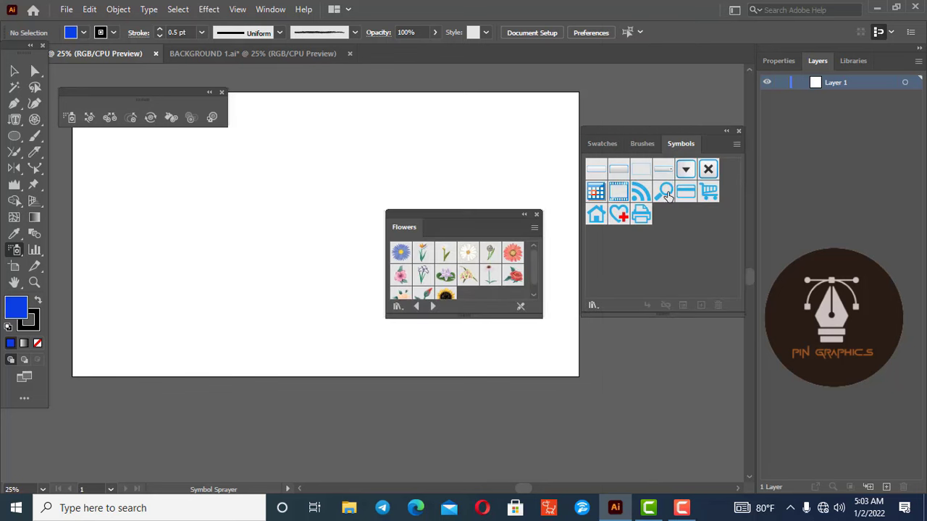
{"action": "mouse_move", "coordinate": [457, 215]}
{"action": "left_mouse_down"}
{"action": "mouse_move", "coordinate": [640, 189]}
{"action": "mouse_move", "coordinate": [644, 179]}
{"action": "left_mouse_up"}
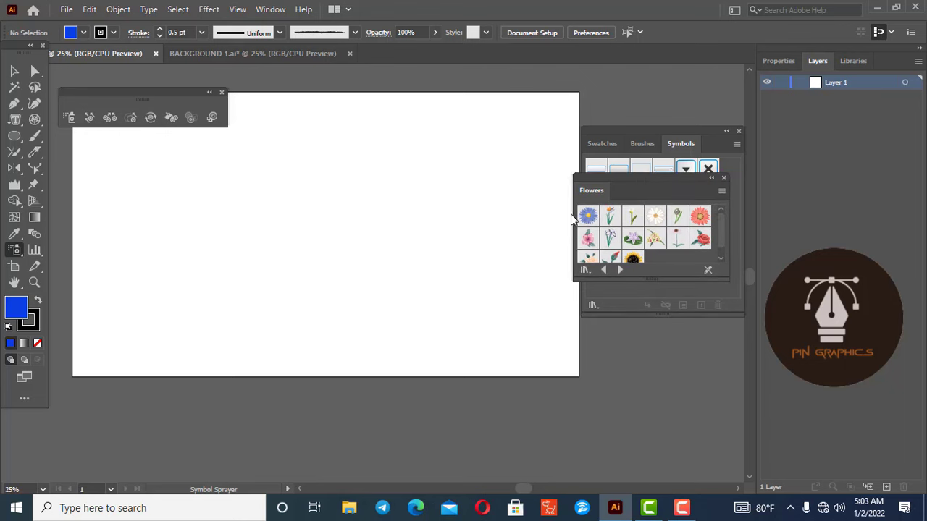
{"action": "left_click", "coordinate": [701, 220]}
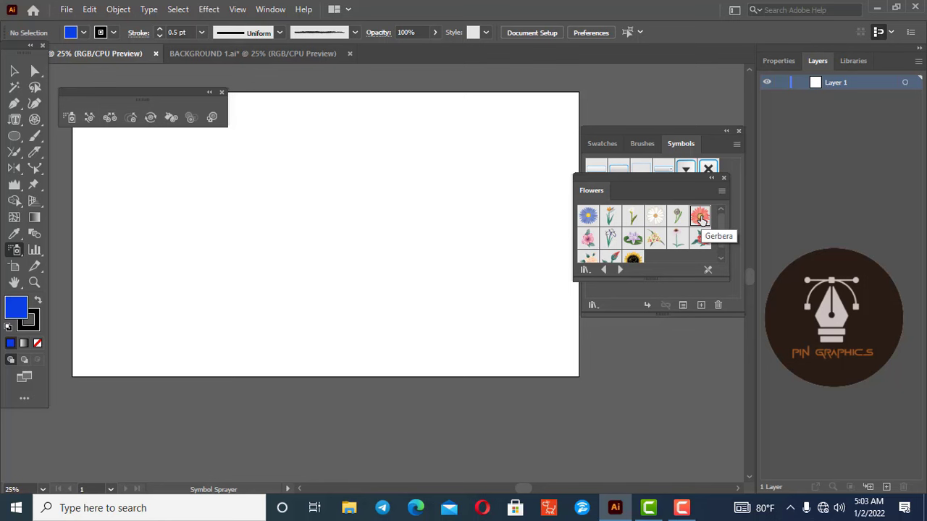
Spray two trails of Gerbera flowers across the artboard.
{"action": "left_click", "coordinate": [71, 120]}
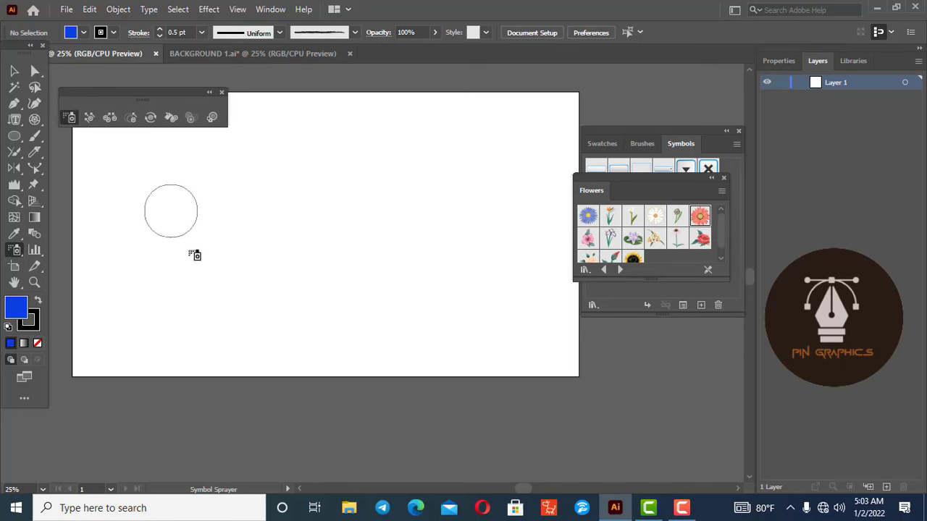
{"action": "left_click_drag", "start_coordinate": [170, 210], "coordinate": [203, 269]}
{"action": "key", "text": "v"}
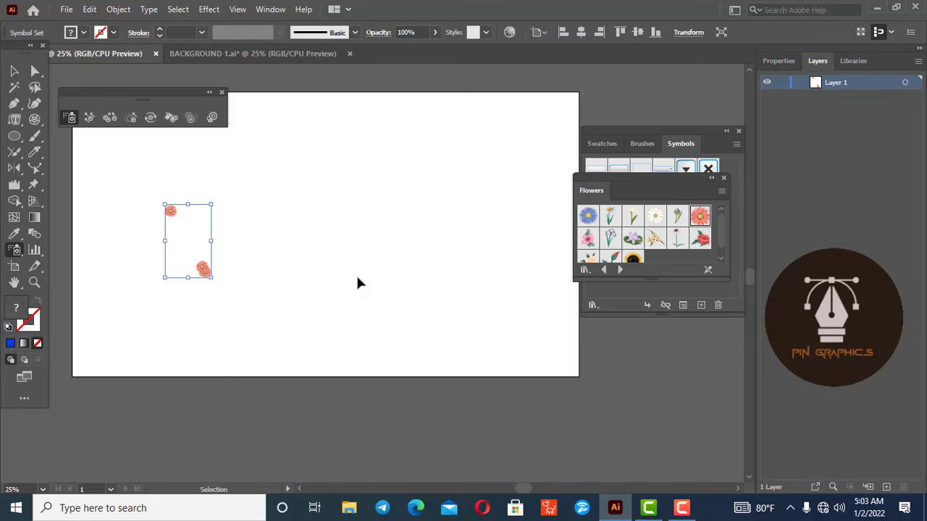
{"action": "key", "text": "ctrl+z"}
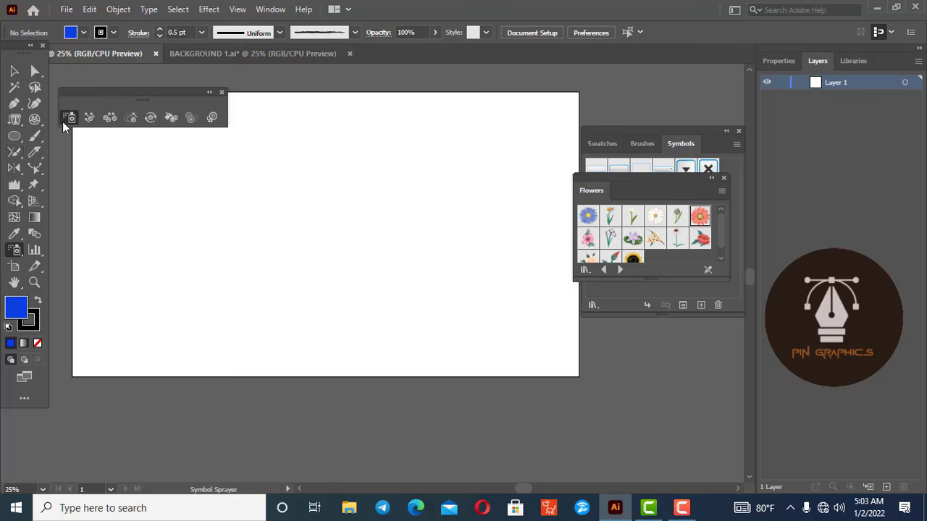
{"action": "mouse_move", "coordinate": [155, 177]}
{"action": "left_mouse_down"}
{"action": "mouse_move", "coordinate": [197, 248]}
{"action": "mouse_move", "coordinate": [221, 202]}
{"action": "mouse_move", "coordinate": [224, 210]}
{"action": "mouse_move", "coordinate": [189, 207]}
{"action": "mouse_move", "coordinate": [189, 186]}
{"action": "mouse_move", "coordinate": [226, 189]}
{"action": "left_mouse_up"}
{"action": "left_click_drag", "start_coordinate": [216, 256], "coordinate": [259, 256]}
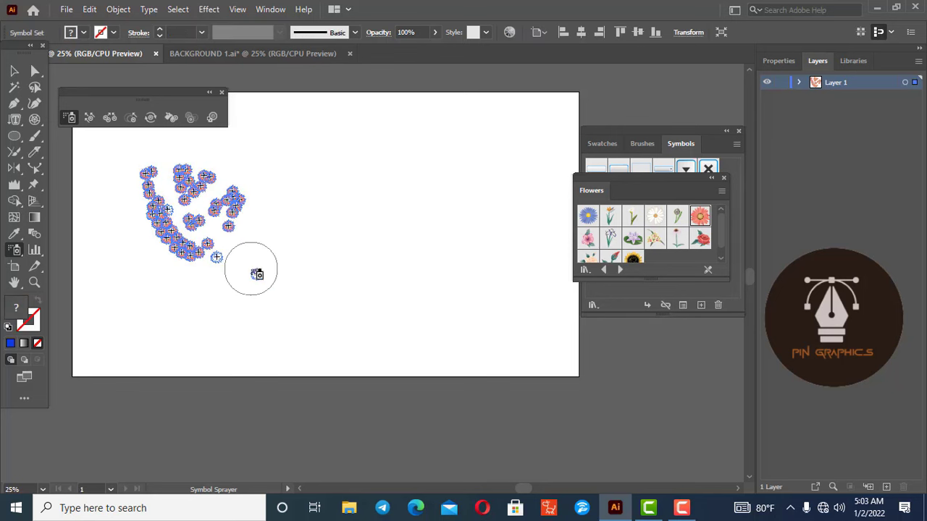
Enlarge the spray brush, spray more flowers, then select and delete the symbol set.
{"action": "key", "text": "bracketright"}
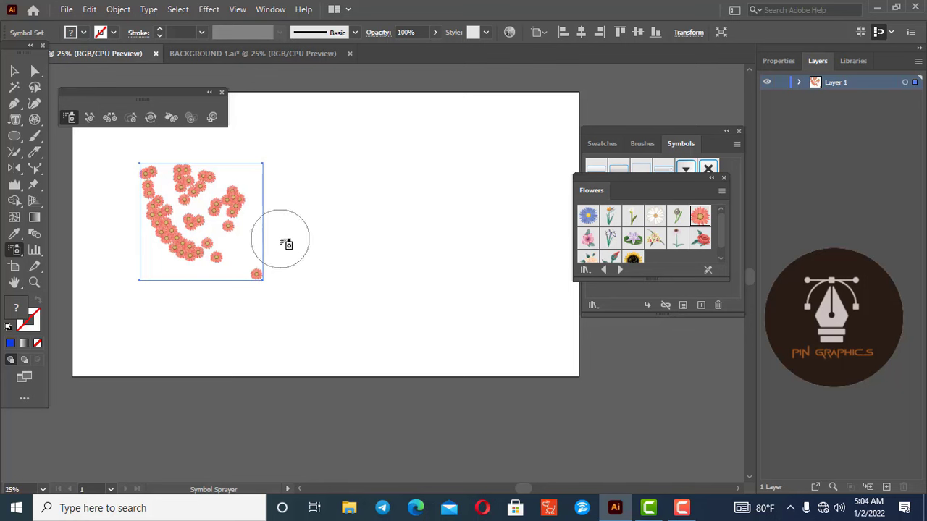
{"action": "key", "text": "bracketright"}
{"action": "key", "text": "bracketright"}
{"action": "key", "text": "bracketright"}
{"action": "key", "text": "bracketright"}
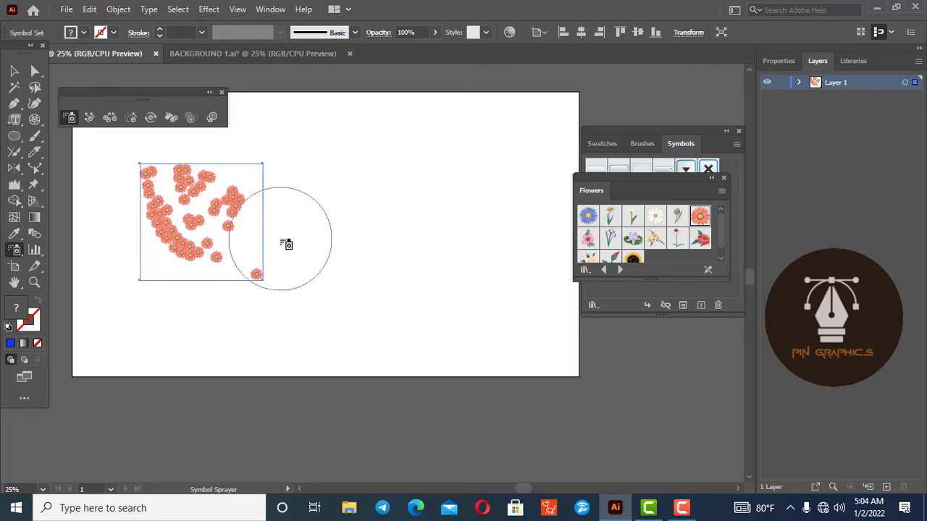
{"action": "key", "text": "bracketright"}
{"action": "key", "text": "bracketright"}
{"action": "key", "text": "bracketright"}
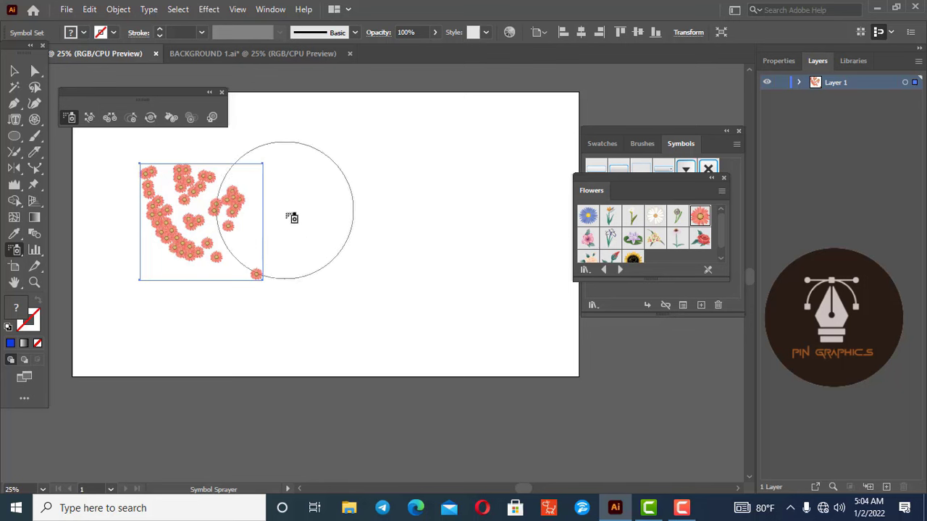
{"action": "left_click_drag", "start_coordinate": [292, 214], "coordinate": [325, 262]}
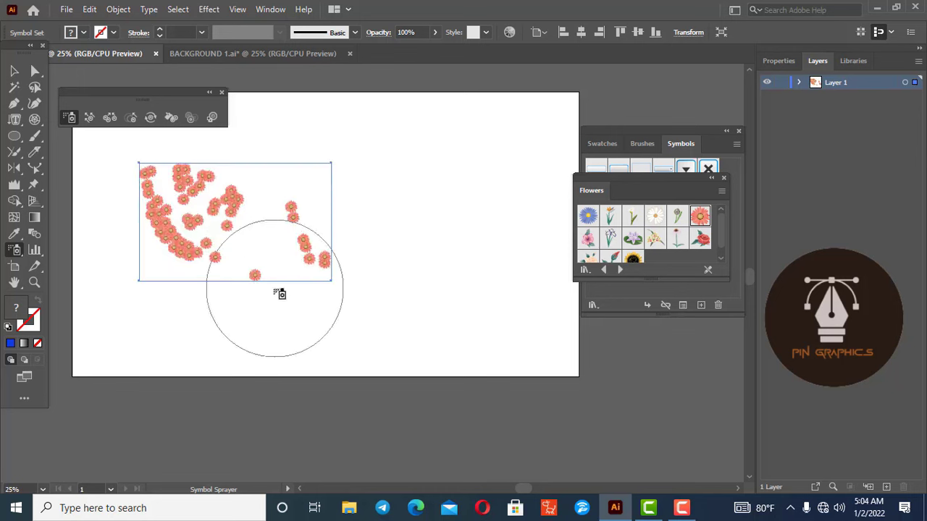
{"action": "mouse_move", "coordinate": [280, 292]}
{"action": "left_mouse_down"}
{"action": "mouse_move", "coordinate": [215, 274]}
{"action": "mouse_move", "coordinate": [124, 195]}
{"action": "mouse_move", "coordinate": [265, 232]}
{"action": "left_mouse_up"}
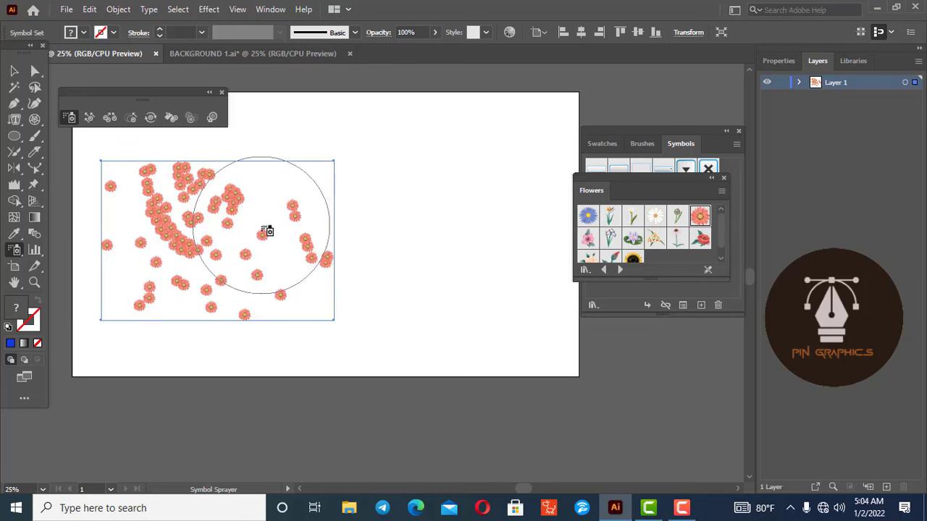
{"action": "left_click", "coordinate": [14, 72]}
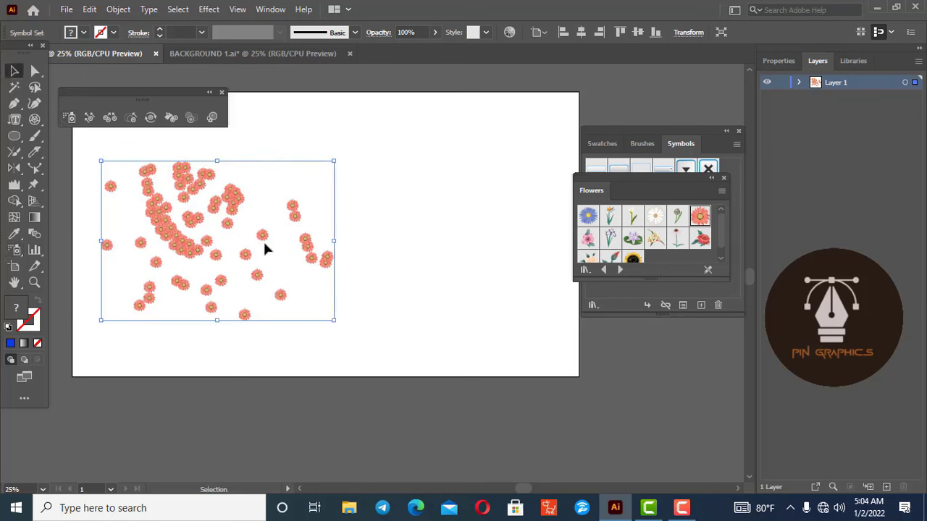
{"action": "key", "text": "Delete"}
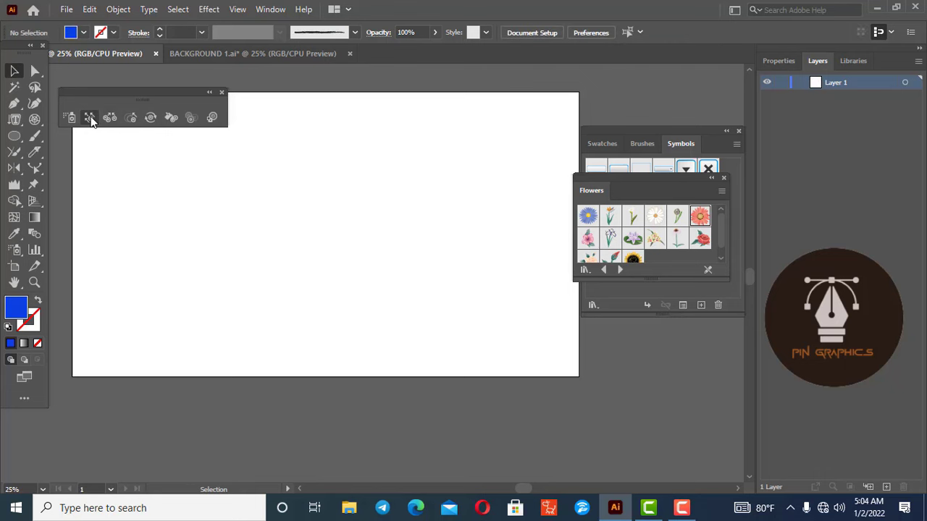
Try the Symbol Shifter with aster and gerbera symbols, dismissing the missing-symbol alerts.
{"action": "left_click", "coordinate": [90, 120]}
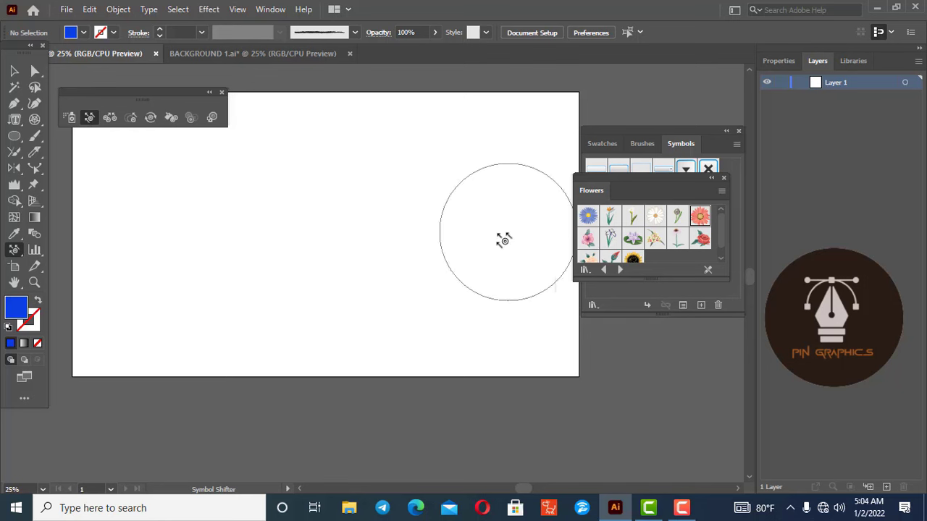
{"action": "left_click", "coordinate": [587, 215]}
{"action": "left_click", "coordinate": [391, 271]}
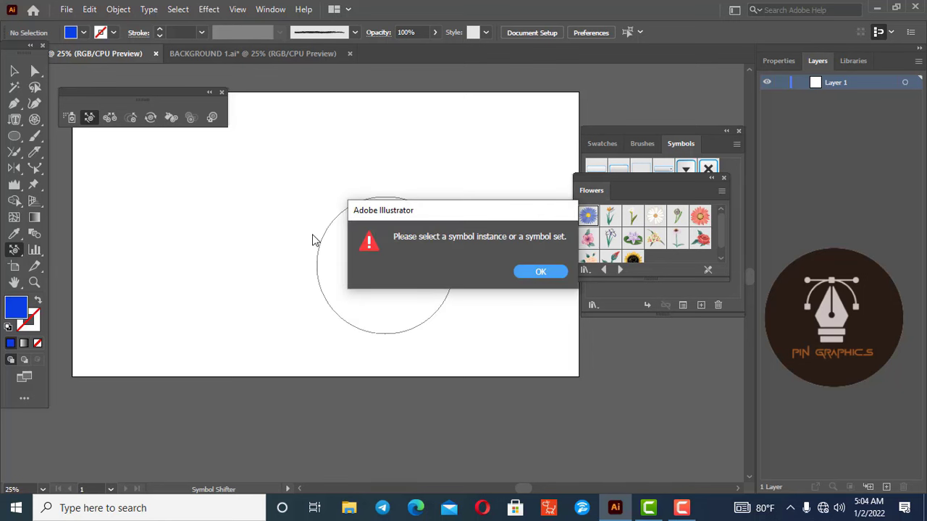
{"action": "left_click", "coordinate": [539, 273]}
{"action": "left_click", "coordinate": [700, 215]}
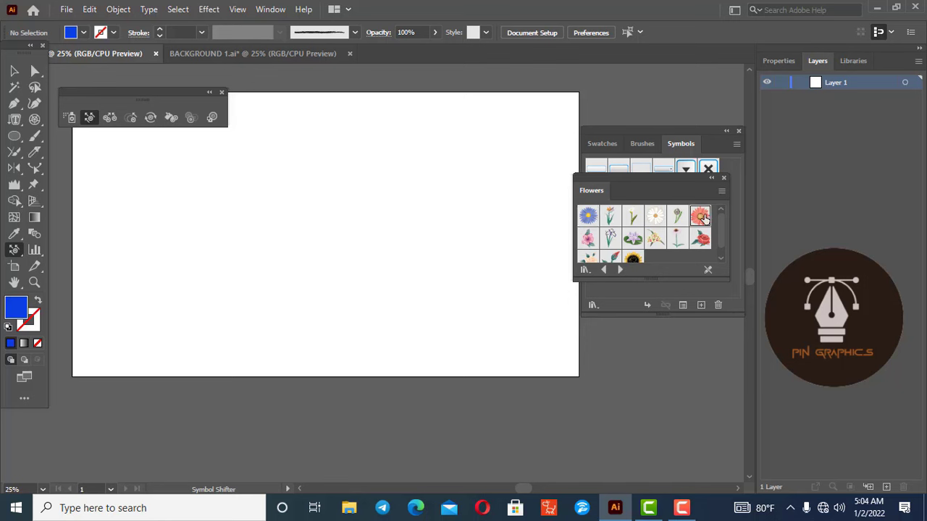
{"action": "left_click", "coordinate": [388, 239]}
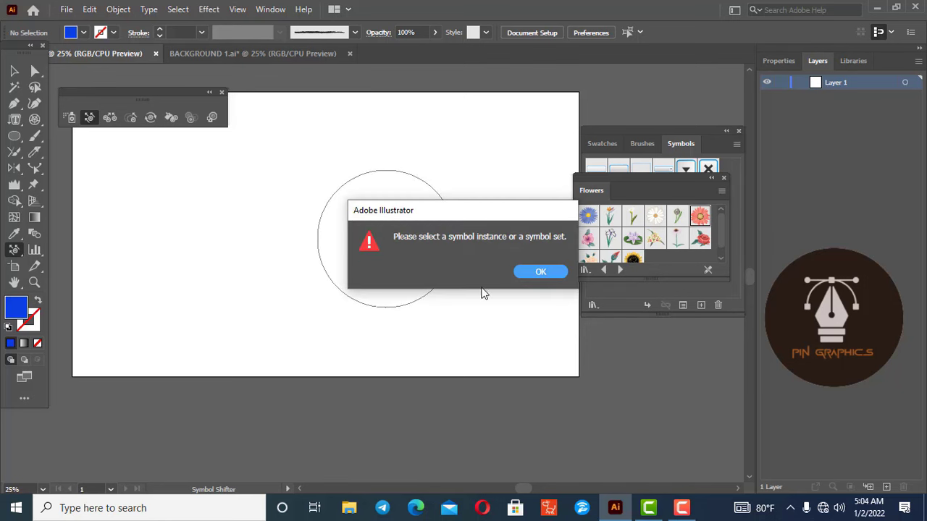
{"action": "left_click", "coordinate": [539, 273]}
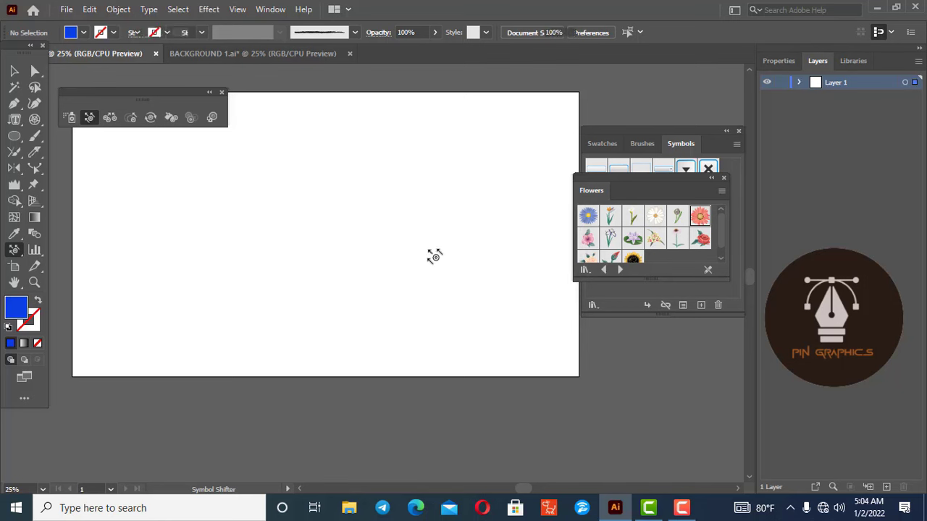
Drag two Gerbera symbols from the library onto the upper middle of the artboard.
{"action": "left_click_drag", "start_coordinate": [655, 237], "coordinate": [428, 251]}
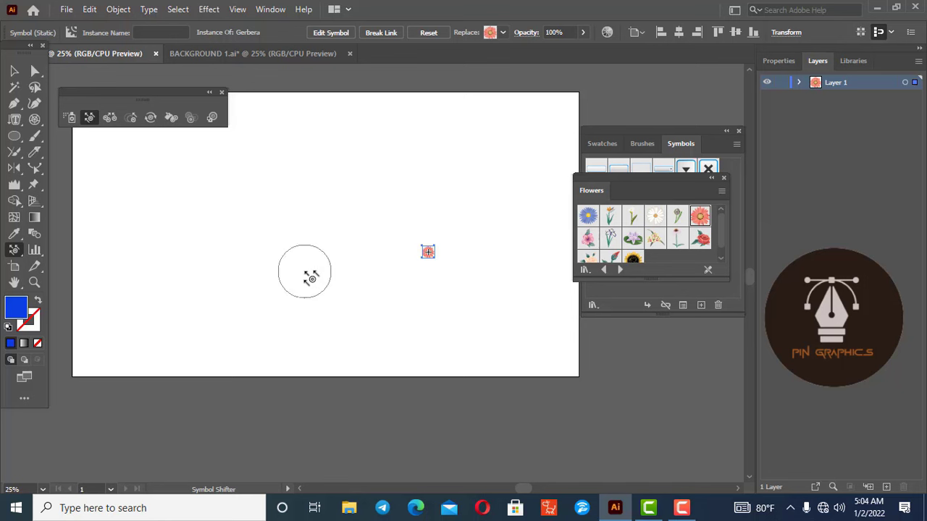
{"action": "key", "text": "ctrl+z"}
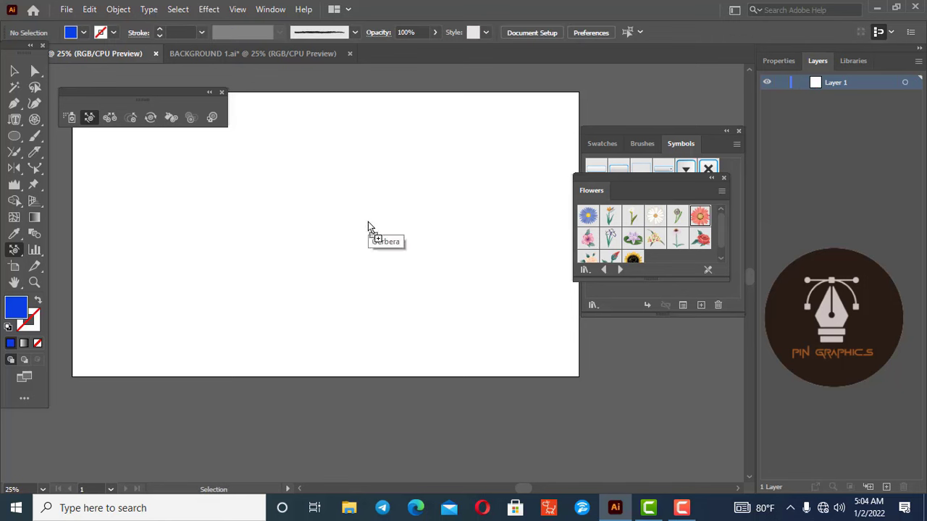
{"action": "mouse_move", "coordinate": [615, 221]}
{"action": "left_mouse_down"}
{"action": "mouse_move", "coordinate": [367, 221]}
{"action": "mouse_move", "coordinate": [304, 194]}
{"action": "left_mouse_up"}
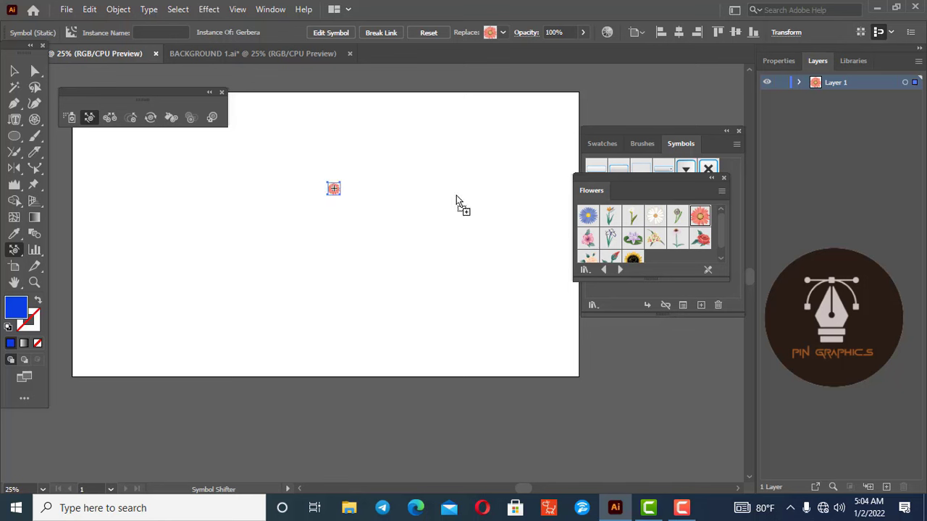
{"action": "left_click_drag", "start_coordinate": [706, 225], "coordinate": [346, 215]}
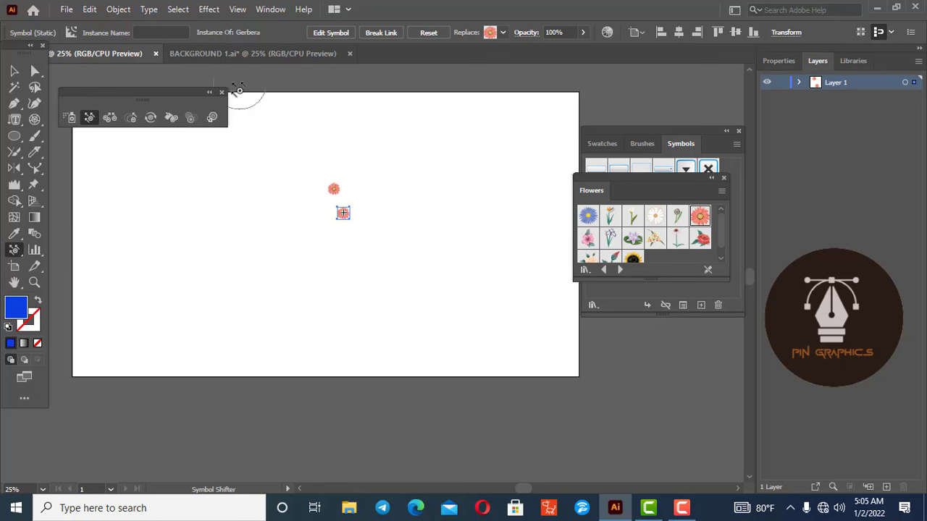
Close the Symbolism, Flowers and Symbols panels, then select all and delete both gerberas.
{"action": "left_click", "coordinate": [221, 92]}
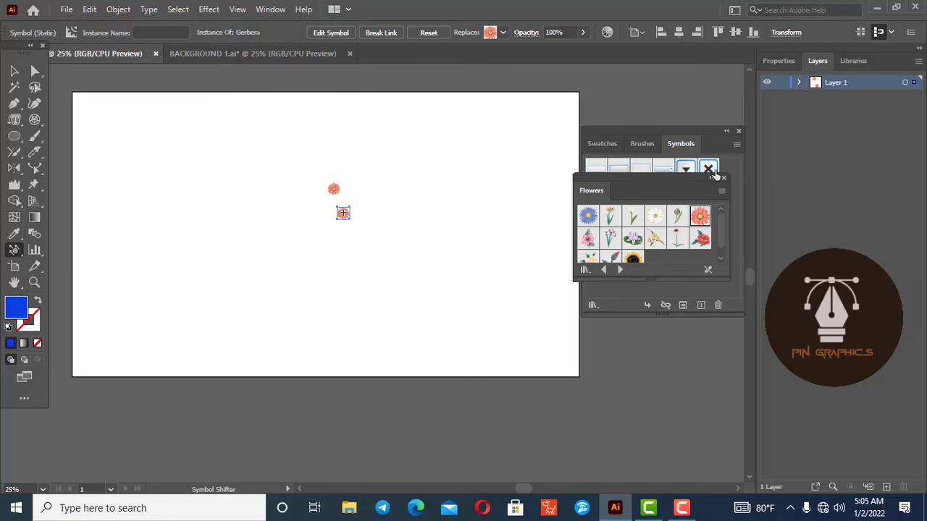
{"action": "left_click", "coordinate": [725, 178]}
{"action": "left_click", "coordinate": [738, 133]}
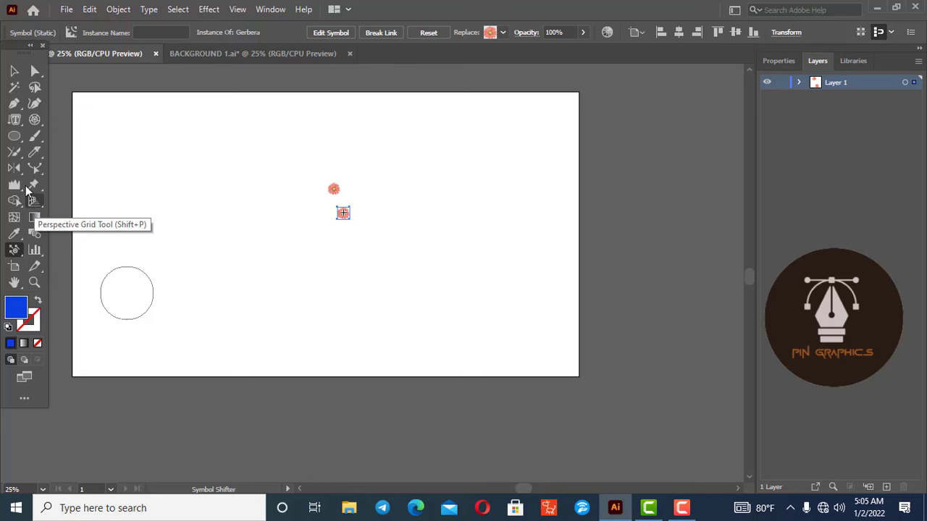
{"action": "left_click", "coordinate": [14, 70]}
{"action": "key", "text": "ctrl+a"}
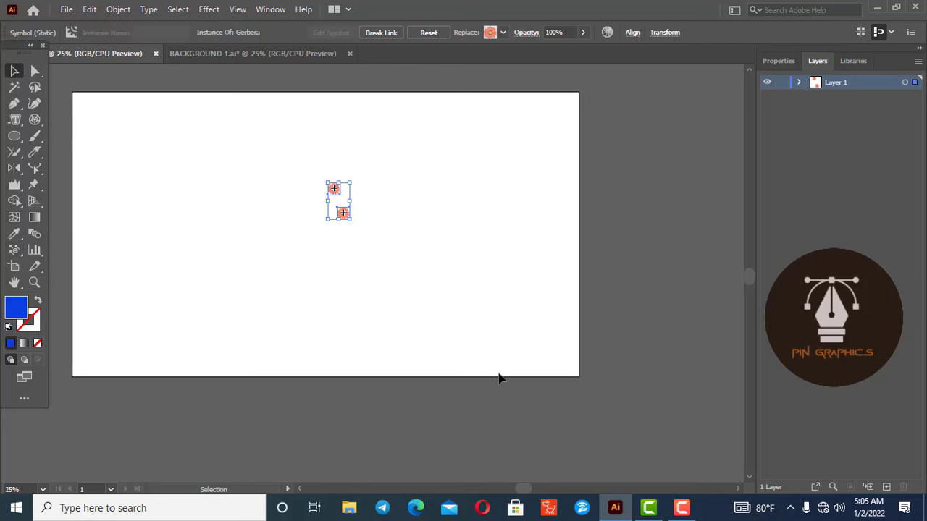
{"action": "key", "text": "Delete"}
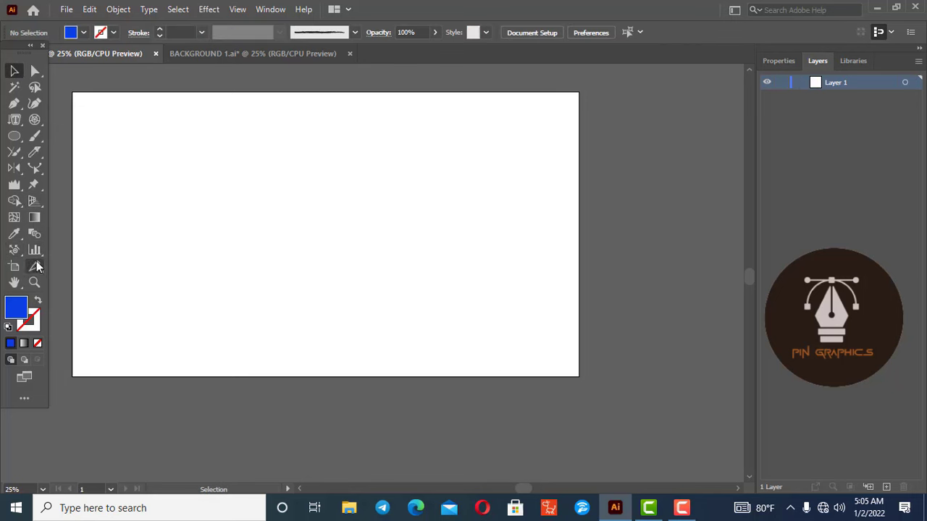
Show the perspective grid, drag its top node up, zoom in, and float the toolbar right.
{"action": "left_click", "coordinate": [35, 203]}
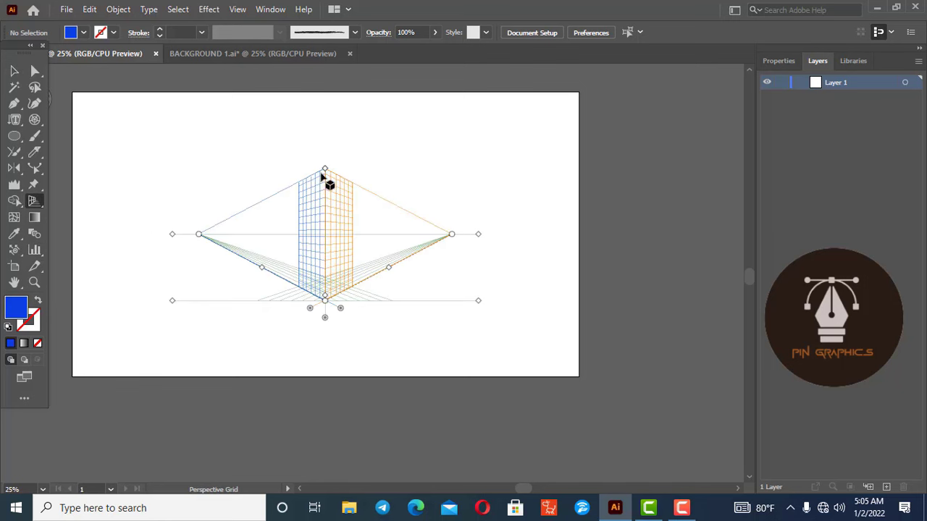
{"action": "left_click_drag", "start_coordinate": [325, 169], "coordinate": [326, 99]}
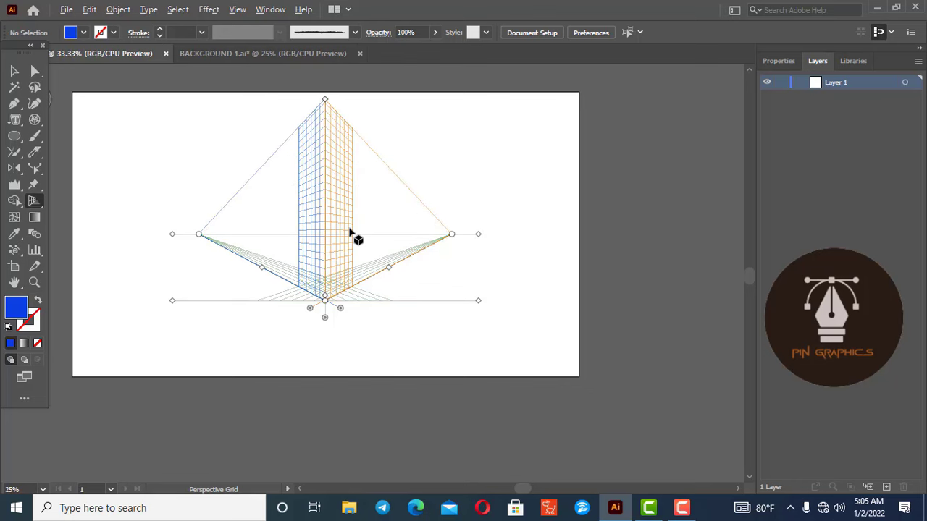
{"action": "scroll", "coordinate": [351, 234], "scroll_direction": "up", "scroll_amount": 1}
{"action": "scroll", "coordinate": [305, 192], "scroll_direction": "up", "scroll_amount": 1}
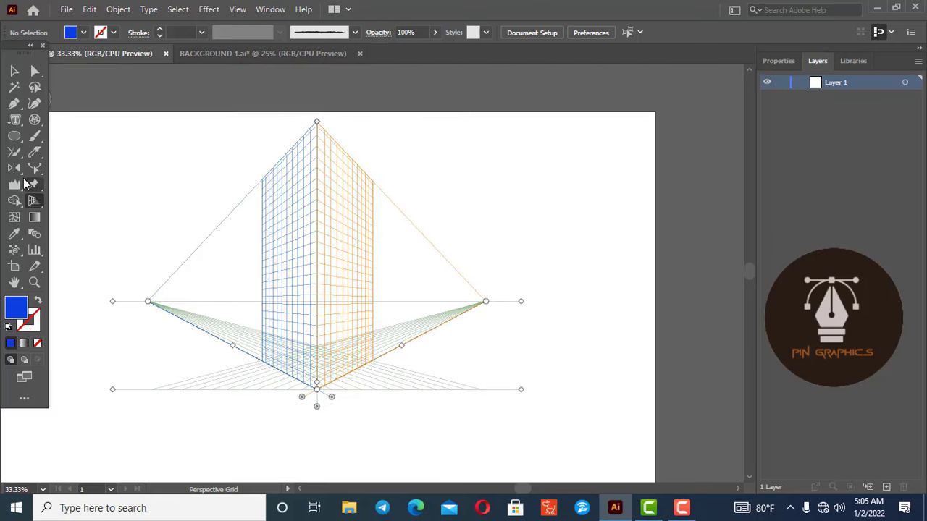
{"action": "mouse_move", "coordinate": [2, 49]}
{"action": "left_mouse_down"}
{"action": "mouse_move", "coordinate": [2, 124]}
{"action": "mouse_move", "coordinate": [680, 100]}
{"action": "left_mouse_up"}
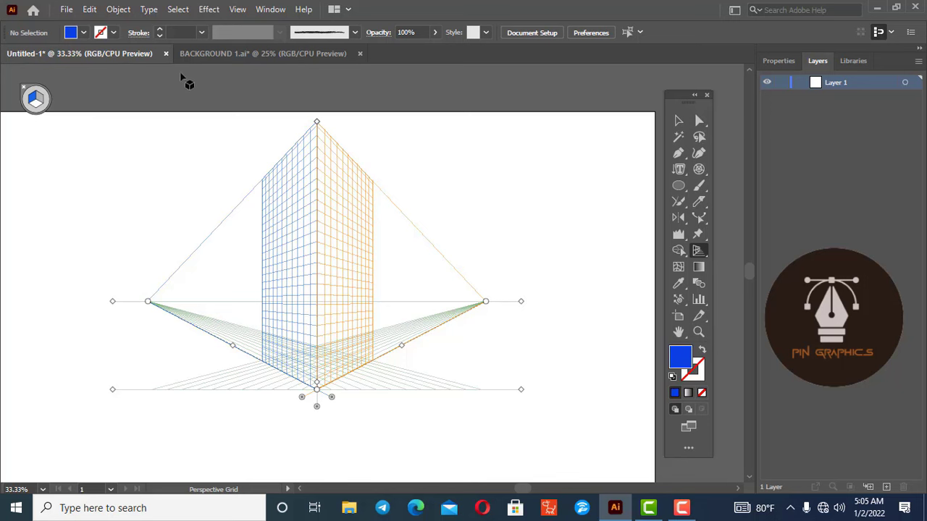
Draw a trial perspective rectangle on the left plane, then undo it.
{"action": "left_click", "coordinate": [679, 186]}
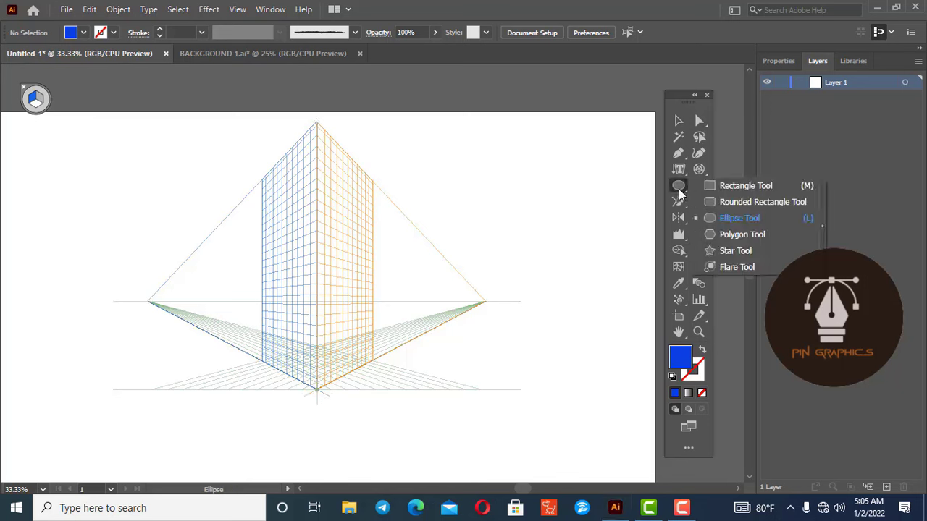
{"action": "left_click", "coordinate": [733, 189]}
{"action": "left_click_drag", "start_coordinate": [52, 171], "coordinate": [94, 302]}
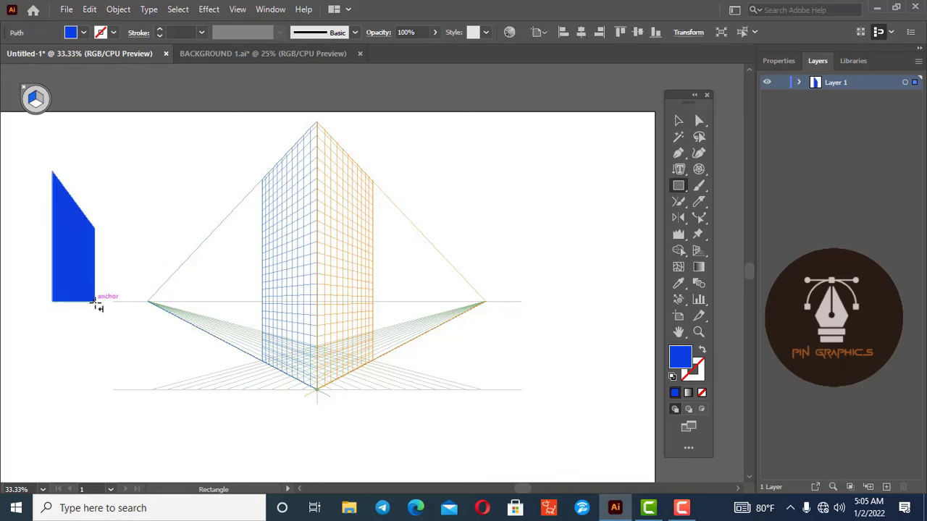
{"action": "key", "text": "shift+v"}
{"action": "key", "text": "ctrl+z"}
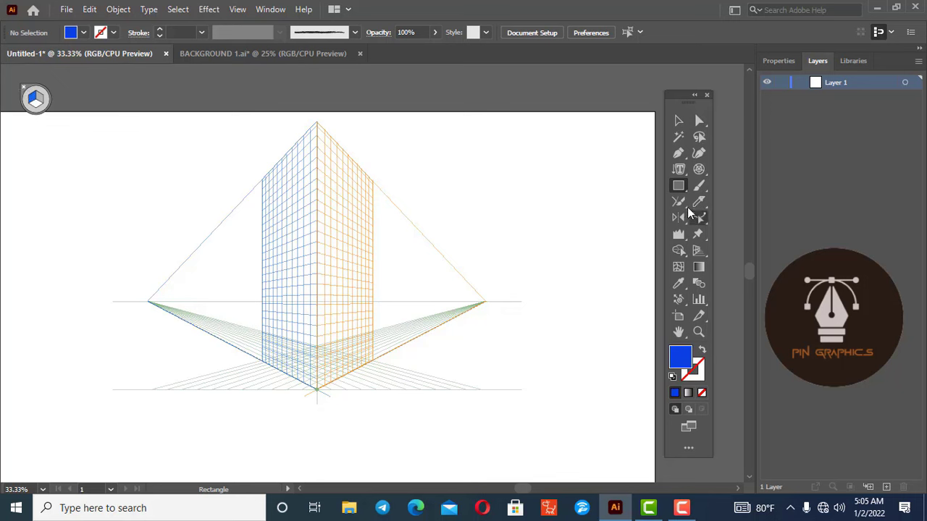
Float the perspective grid tools as a panel at the top of the canvas.
{"action": "left_click", "coordinate": [703, 254]}
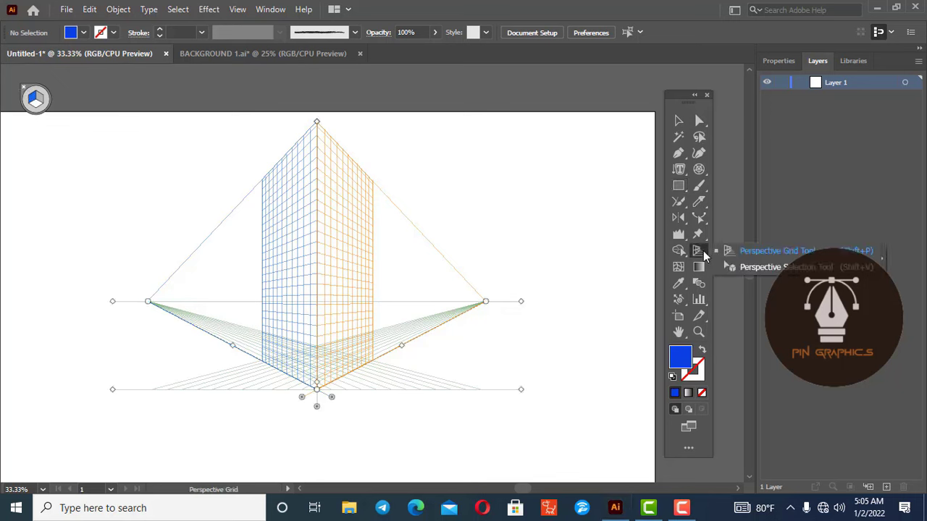
{"action": "left_click", "coordinate": [883, 261]}
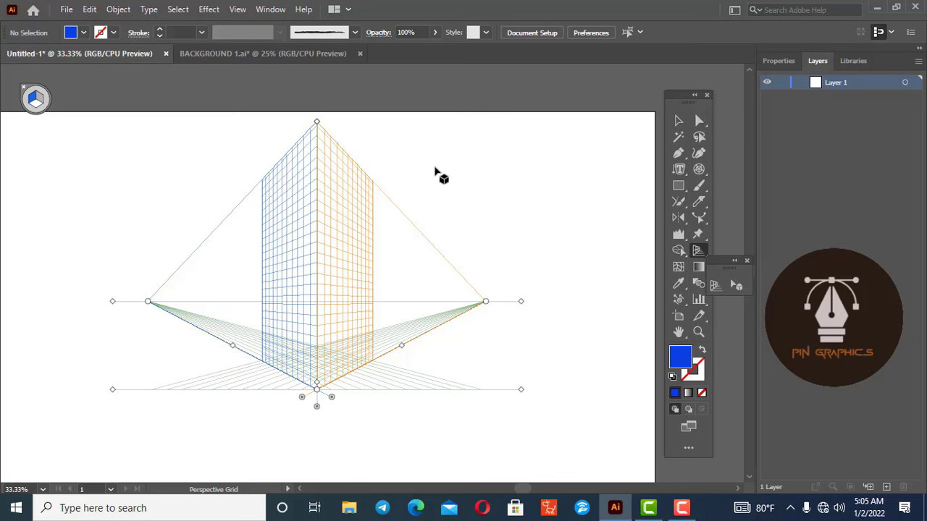
{"action": "left_click_drag", "start_coordinate": [721, 266], "coordinate": [549, 107]}
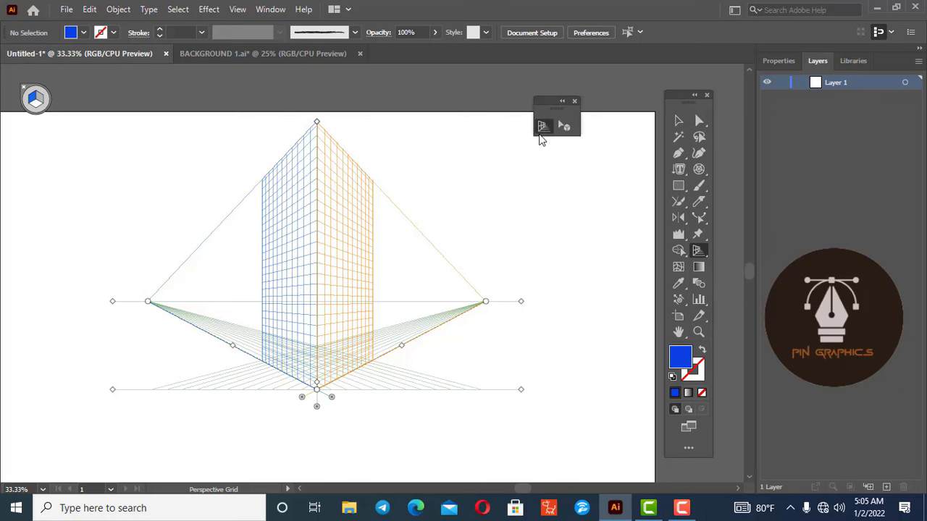
Draw tall blue rectangles on the left and right vertical grid planes.
{"action": "left_click", "coordinate": [679, 186]}
{"action": "left_click_drag", "start_coordinate": [477, 210], "coordinate": [507, 268]}
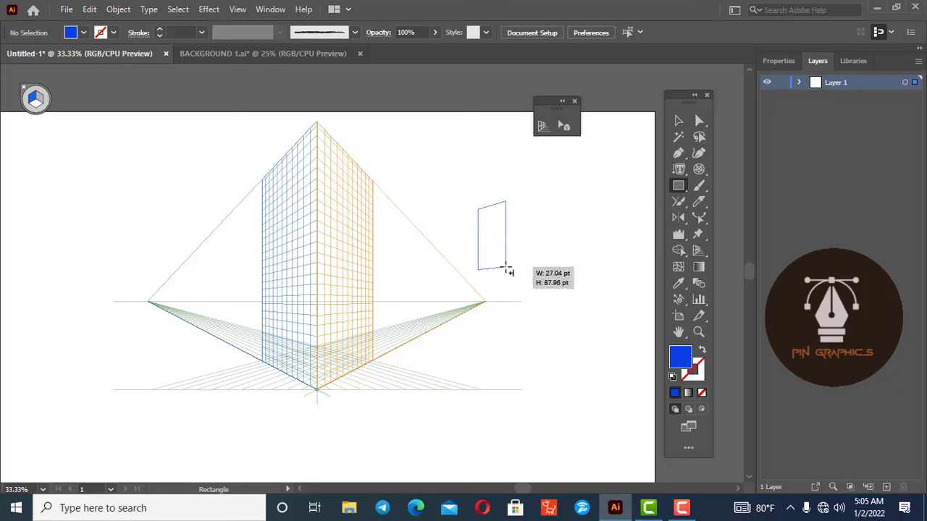
{"action": "key", "text": "ctrl+z"}
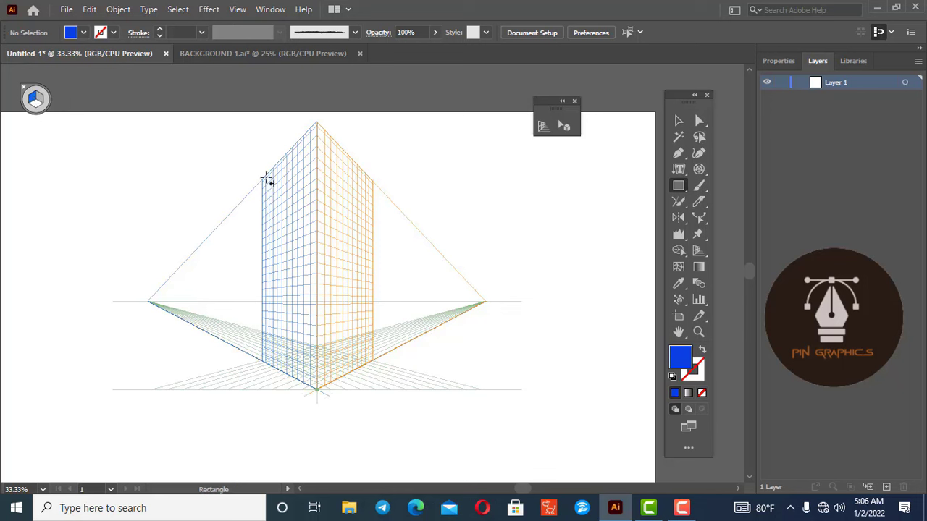
{"action": "left_click_drag", "start_coordinate": [268, 176], "coordinate": [313, 296]}
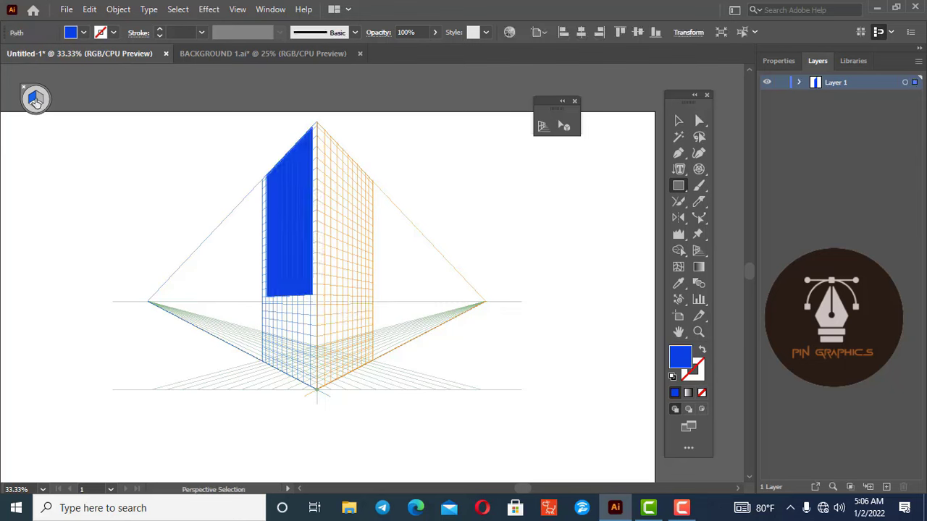
{"action": "left_click", "coordinate": [37, 98]}
{"action": "left_click_drag", "start_coordinate": [327, 174], "coordinate": [357, 342]}
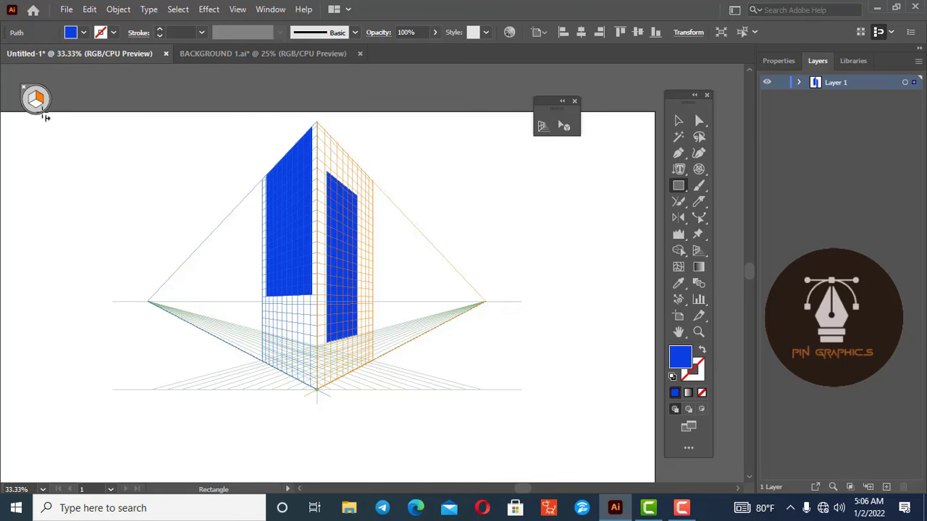
Draw a blue rectangle on the floor grid beneath the building, then use Perspective Selection.
{"action": "left_click", "coordinate": [31, 101]}
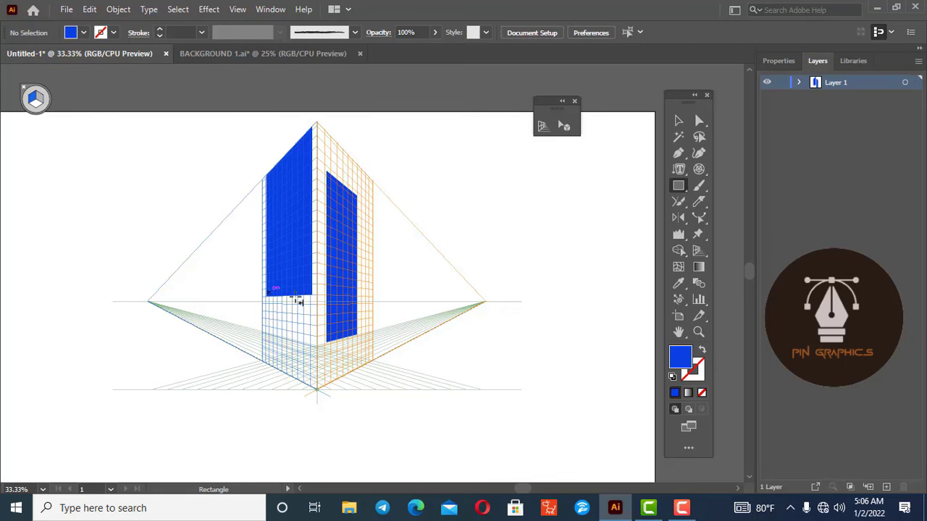
{"action": "left_click_drag", "start_coordinate": [271, 308], "coordinate": [296, 325]}
{"action": "left_click", "coordinate": [34, 104]}
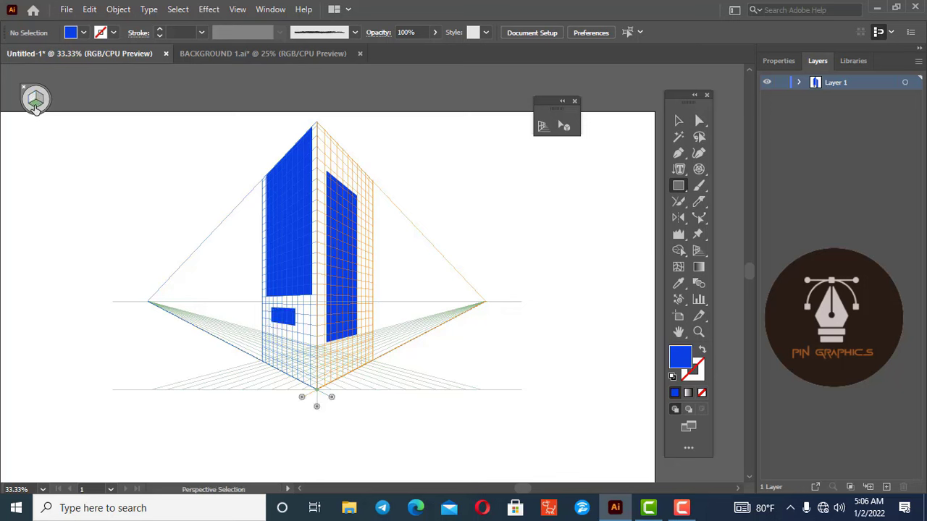
{"action": "left_click_drag", "start_coordinate": [269, 337], "coordinate": [322, 390]}
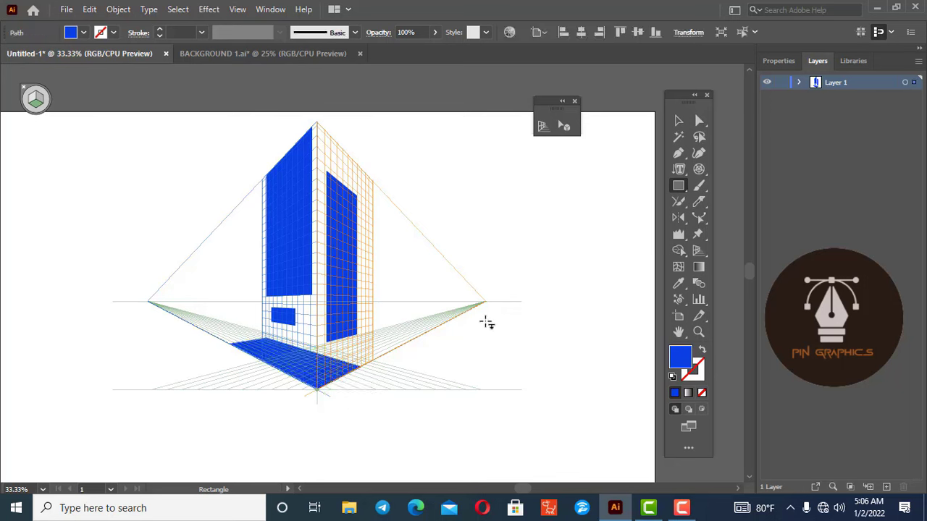
{"action": "key", "text": "shift+v"}
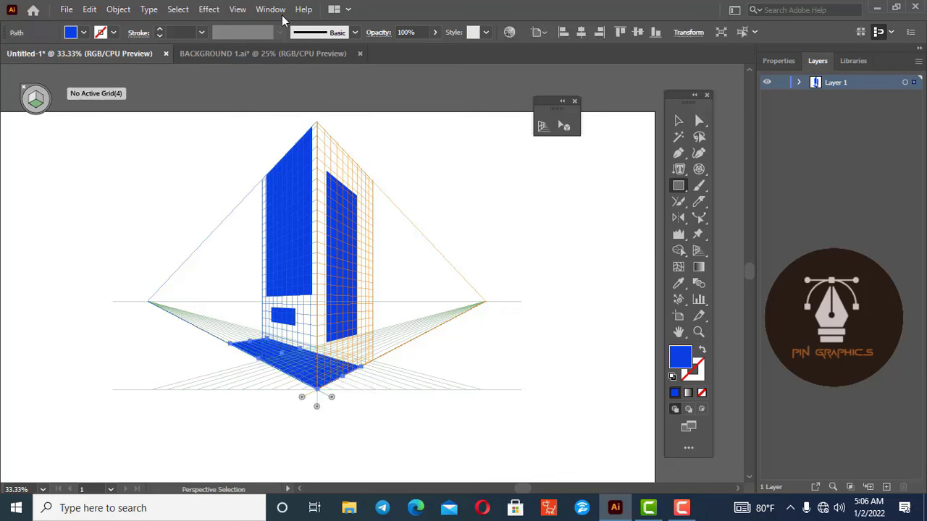
Hide the perspective grid and move the floating tool set away from the artboard.
{"action": "left_click", "coordinate": [238, 9]}
{"action": "mouse_move", "coordinate": [303, 442]}
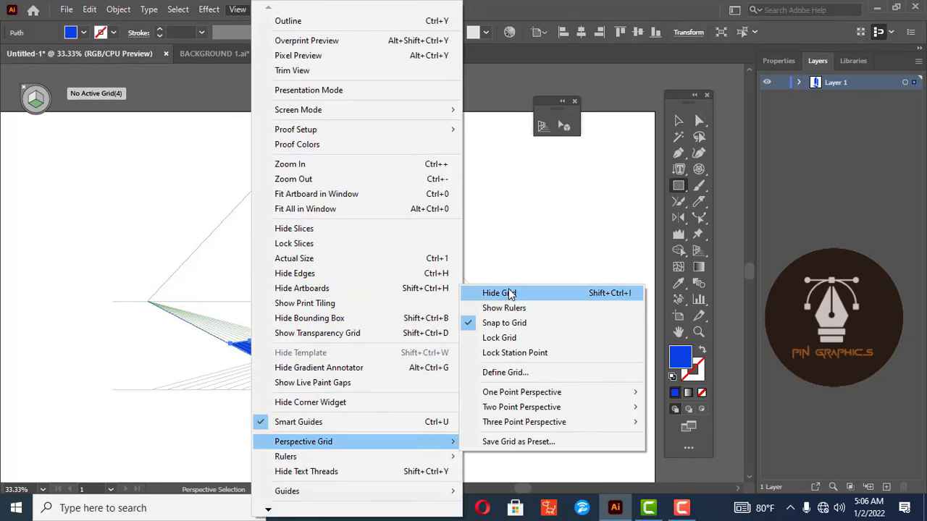
{"action": "left_click", "coordinate": [507, 294]}
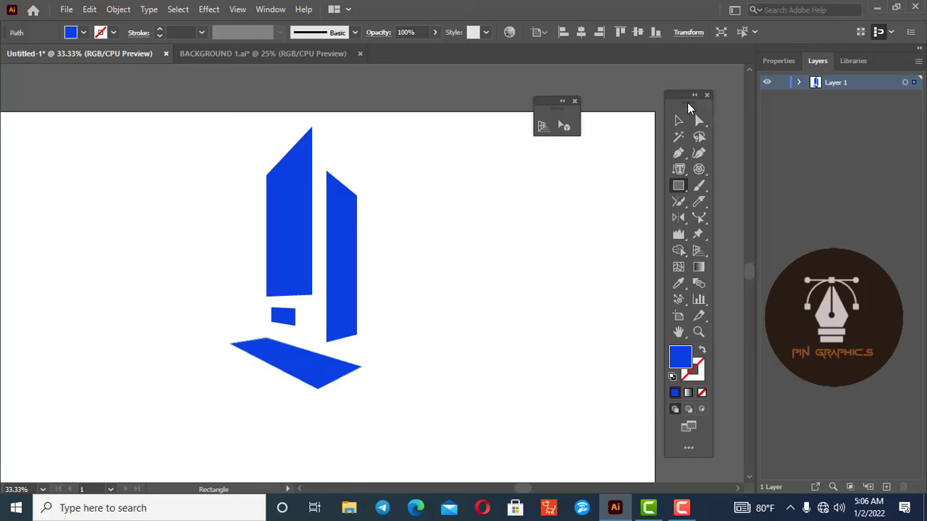
{"action": "left_click_drag", "start_coordinate": [689, 105], "coordinate": [38, 91]}
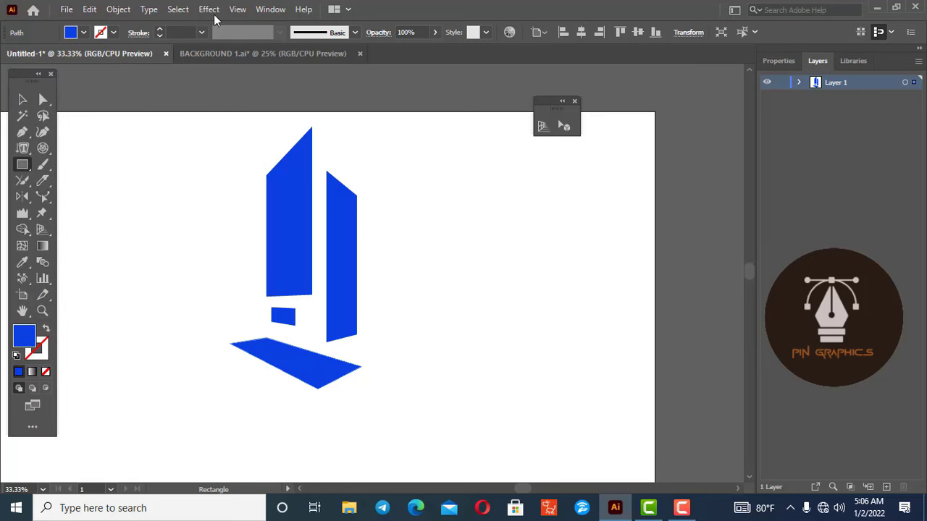
Marquee-select and delete all the blue building shapes, then zoom out.
{"action": "left_click", "coordinate": [37, 97]}
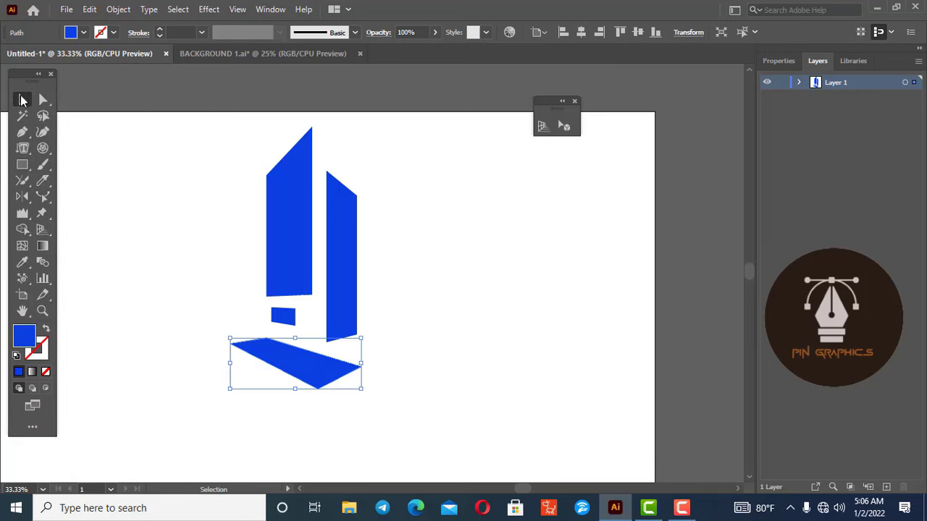
{"action": "left_click_drag", "start_coordinate": [188, 127], "coordinate": [426, 411]}
{"action": "key", "text": "Delete"}
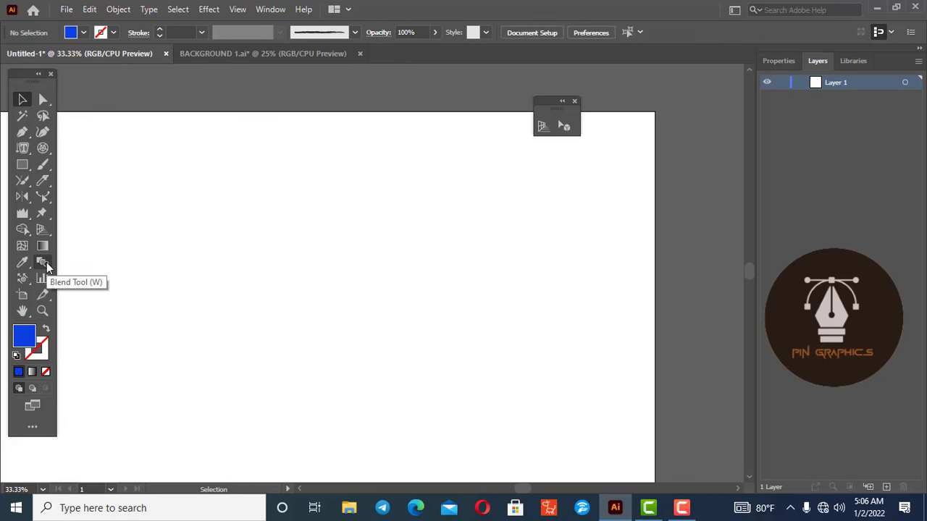
{"action": "key", "text": "ctrl+minus"}
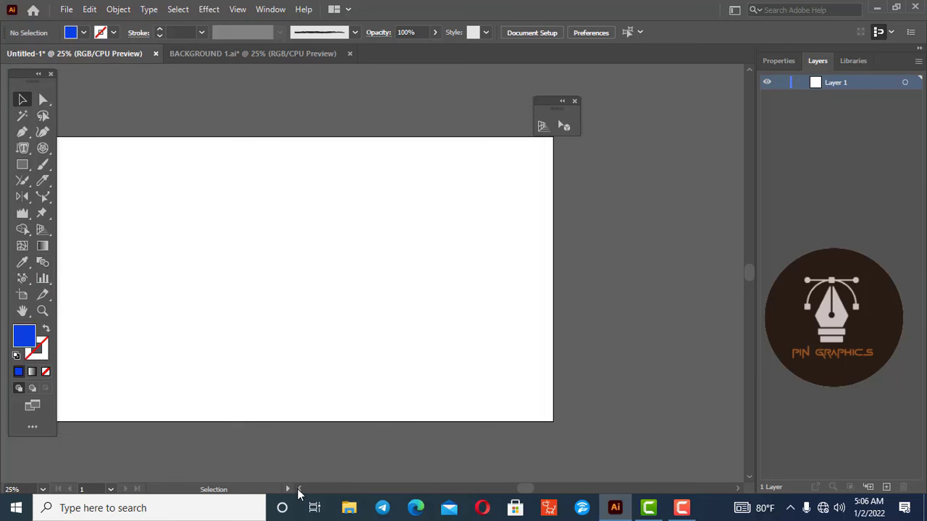
Draw a curved open path from top left to the bottom with no fill and a blue stroke.
{"action": "left_click", "coordinate": [23, 133]}
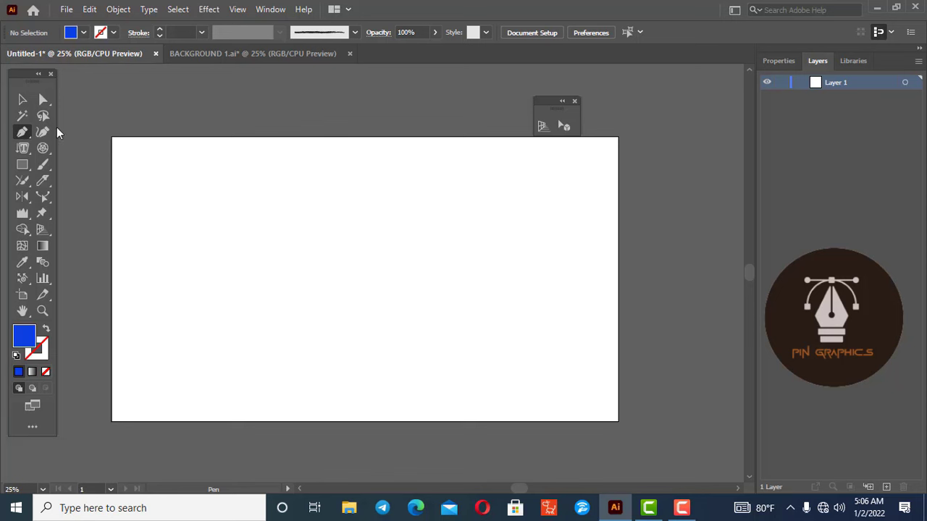
{"action": "left_click", "coordinate": [198, 152]}
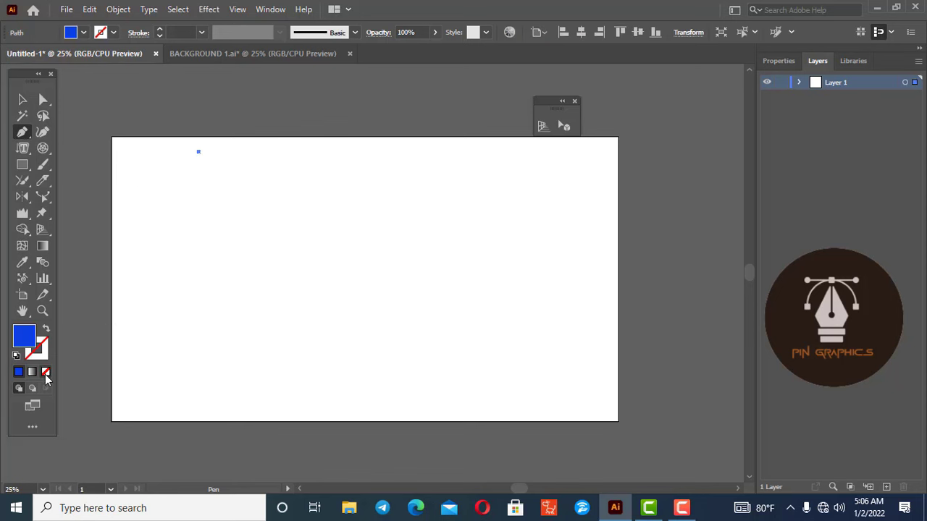
{"action": "left_click", "coordinate": [45, 372]}
{"action": "key", "text": "x"}
{"action": "left_click_drag", "start_coordinate": [341, 320], "coordinate": [492, 343]}
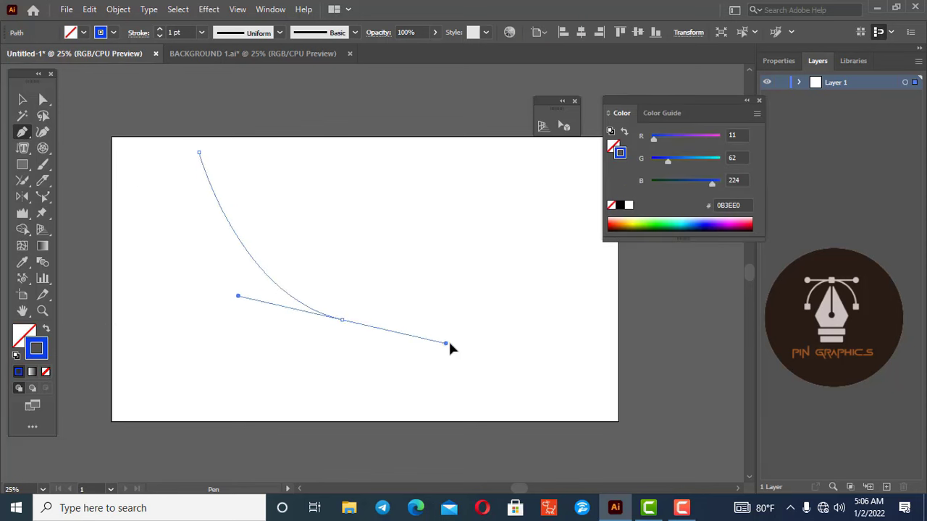
{"action": "left_click_drag", "start_coordinate": [500, 412], "coordinate": [159, 114]}
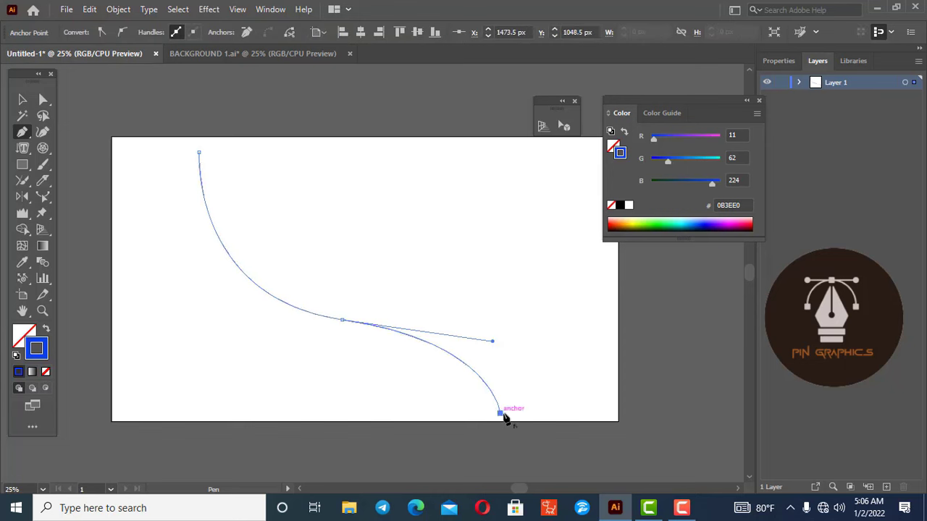
{"action": "key", "text": "v"}
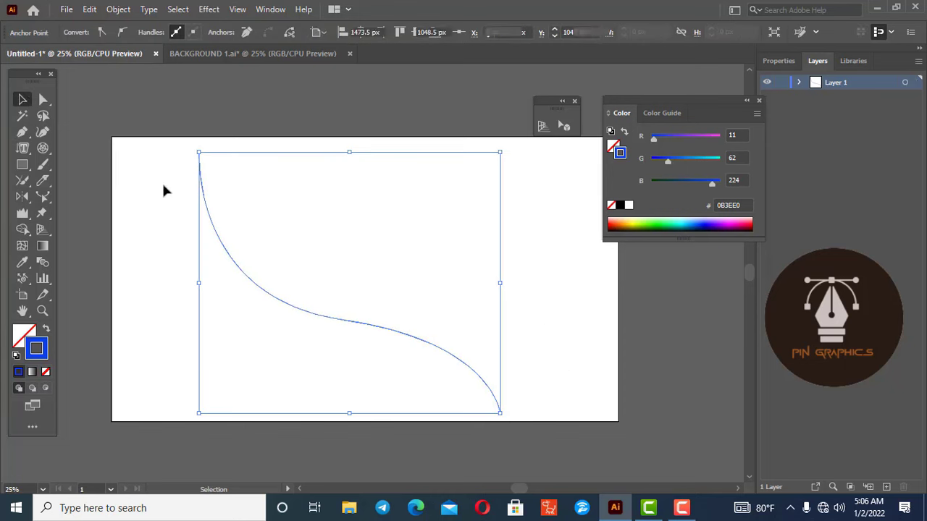
{"action": "left_click", "coordinate": [162, 181]}
Draw a second crossing curve from the top centre, then select both curves.
{"action": "left_click", "coordinate": [21, 132]}
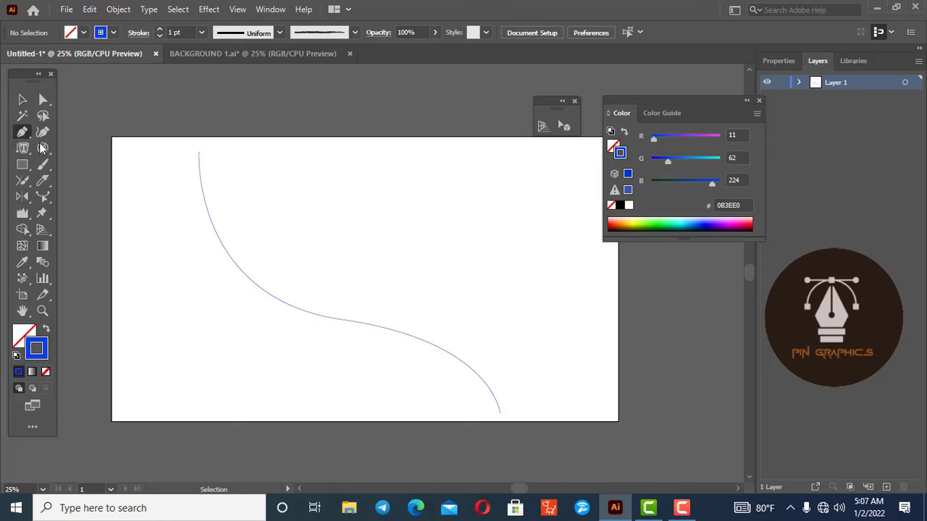
{"action": "left_click", "coordinate": [305, 152]}
{"action": "left_click_drag", "start_coordinate": [341, 228], "coordinate": [321, 296]}
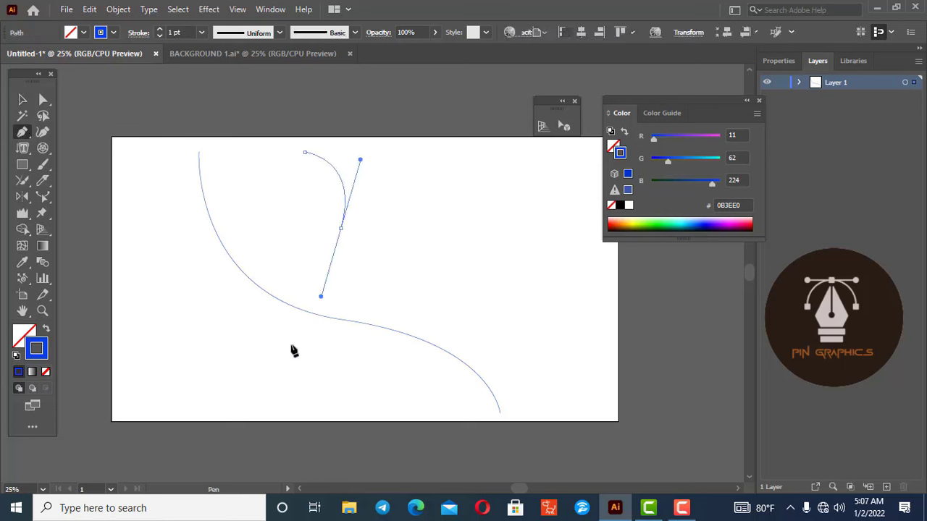
{"action": "left_click_drag", "start_coordinate": [319, 395], "coordinate": [353, 422]}
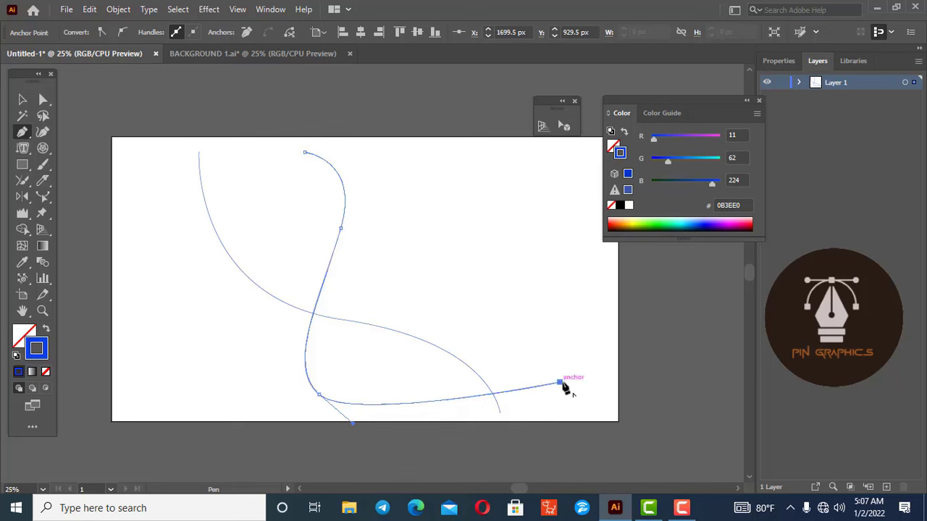
{"action": "left_click", "coordinate": [559, 381]}
{"action": "left_click", "coordinate": [22, 100]}
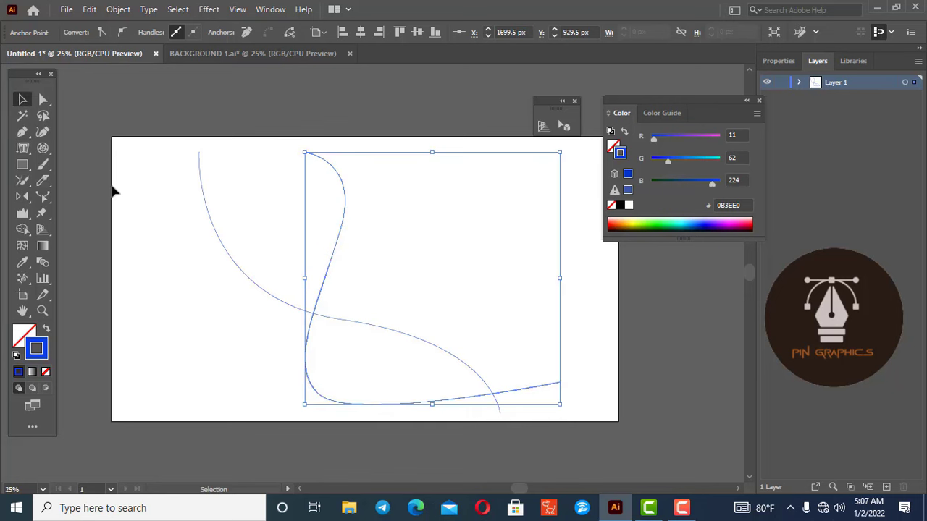
{"action": "left_click", "coordinate": [144, 203]}
{"action": "left_click_drag", "start_coordinate": [142, 138], "coordinate": [446, 369]}
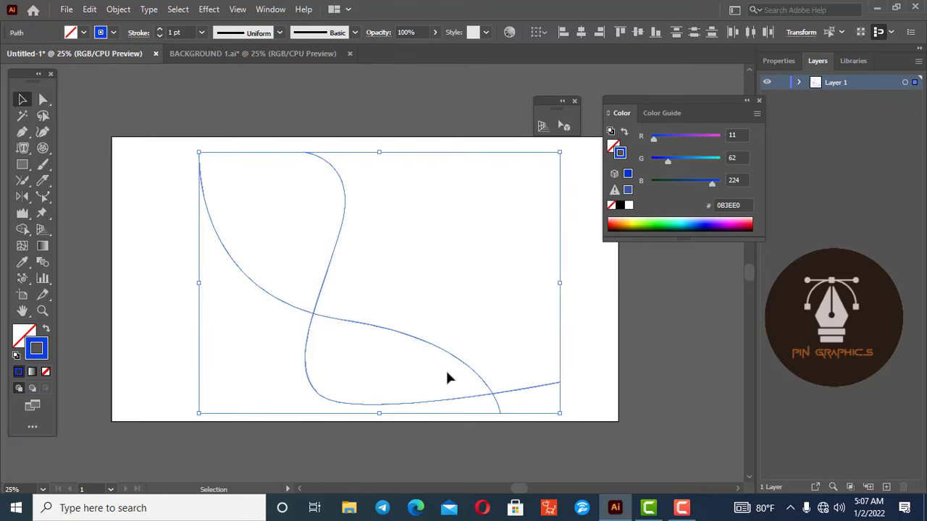
{"action": "left_click", "coordinate": [118, 10]}
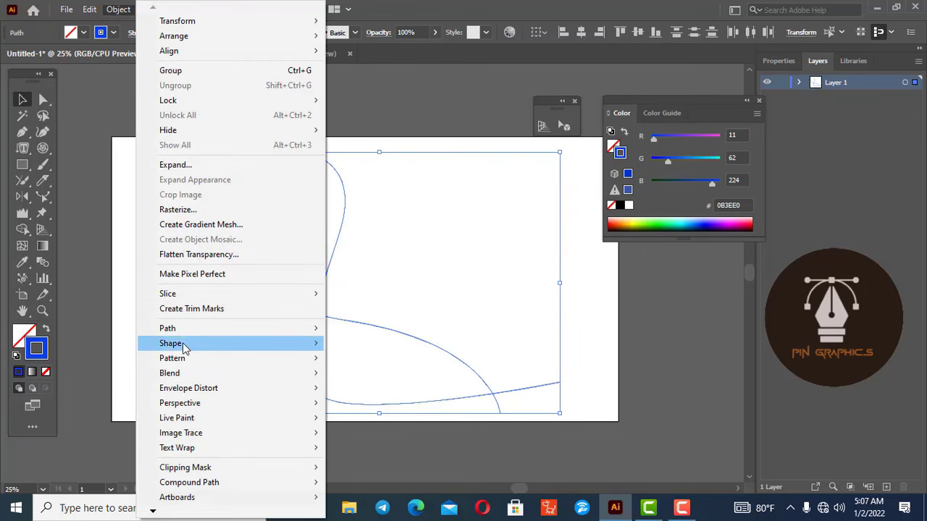
{"action": "mouse_move", "coordinate": [169, 373]}
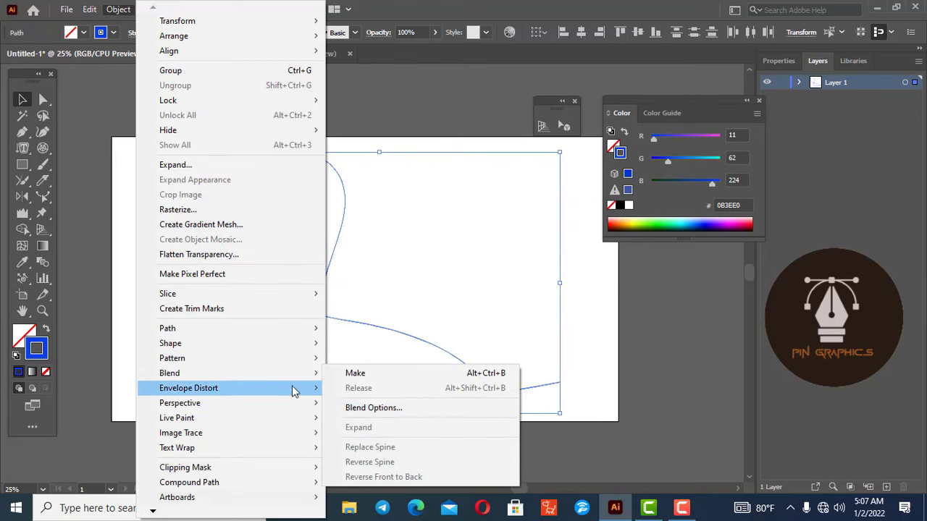
Make a blend between the two curves with Specified Steps spacing of 36.
{"action": "left_click", "coordinate": [382, 375]}
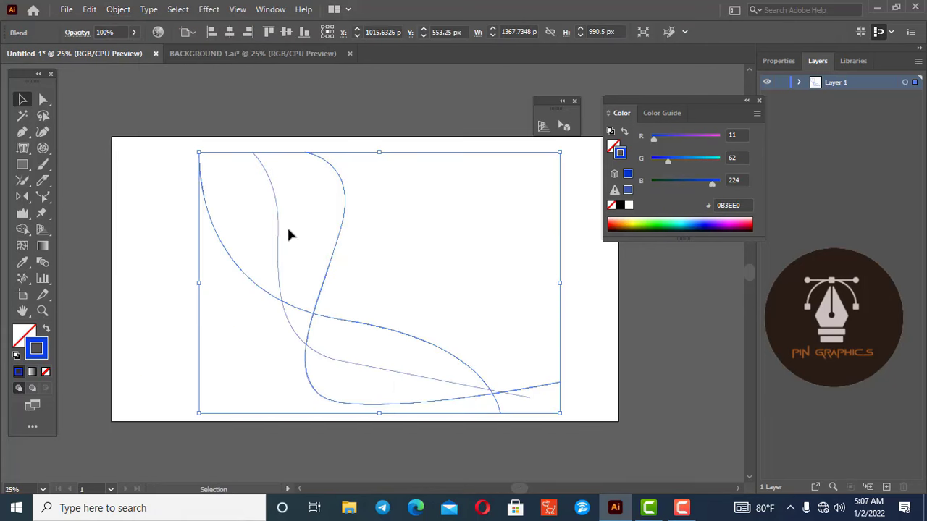
{"action": "double_click", "coordinate": [42, 265]}
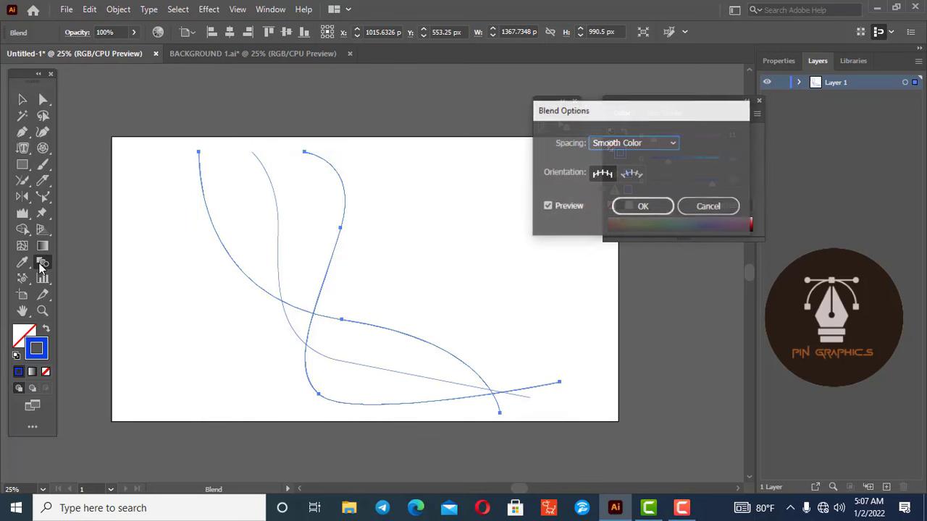
{"action": "left_click", "coordinate": [651, 148]}
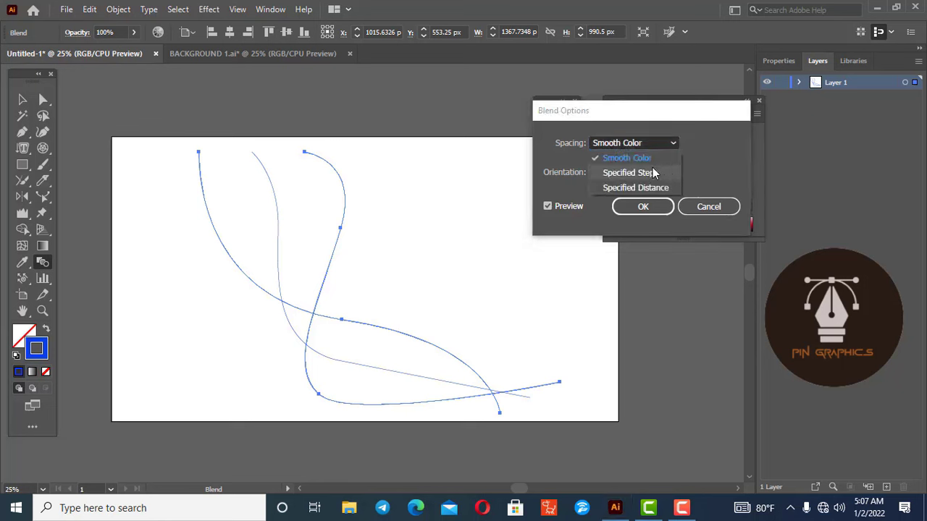
{"action": "left_click", "coordinate": [634, 174]}
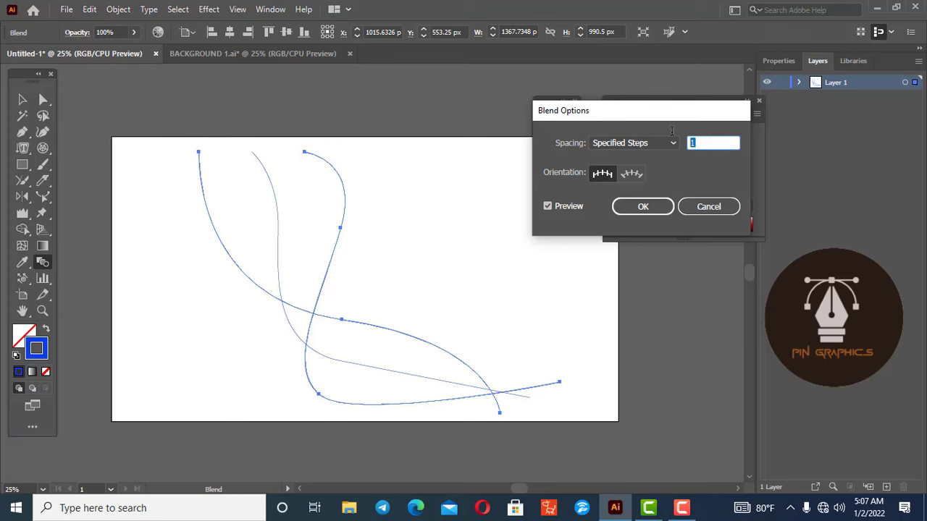
{"action": "key", "text": "Up"}
{"action": "key", "text": "Up"}
{"action": "key", "text": "Up"}
{"action": "key", "text": "Up"}
{"action": "key", "text": "Up"}
{"action": "key", "text": "Up"}
{"action": "key", "text": "Up"}
{"action": "key", "text": "Up"}
{"action": "key", "text": "Up"}
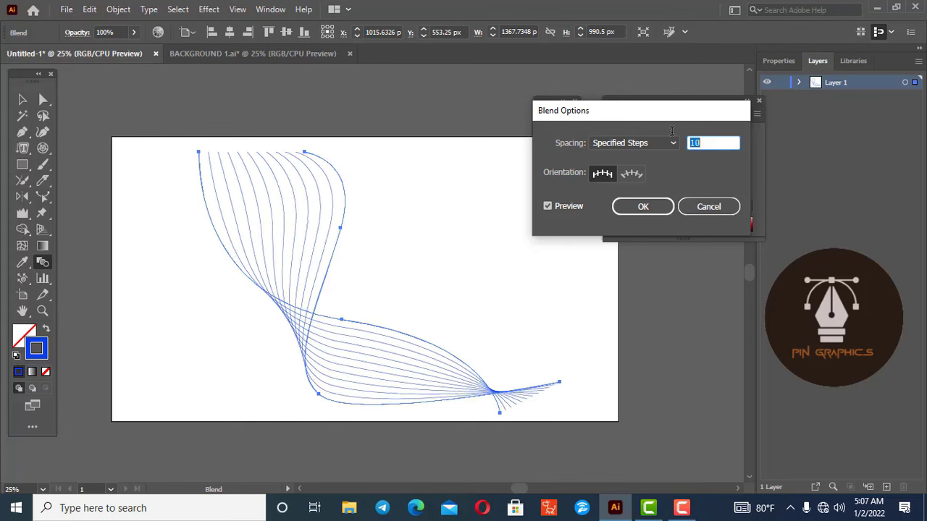
{"action": "key", "text": "Up"}
{"action": "key", "text": "Up"}
{"action": "key", "text": "Up"}
{"action": "key", "text": "Up"}
{"action": "key", "text": "Up"}
{"action": "key", "text": "Up"}
{"action": "key", "text": "Up"}
{"action": "key", "text": "Up"}
{"action": "key", "text": "Up"}
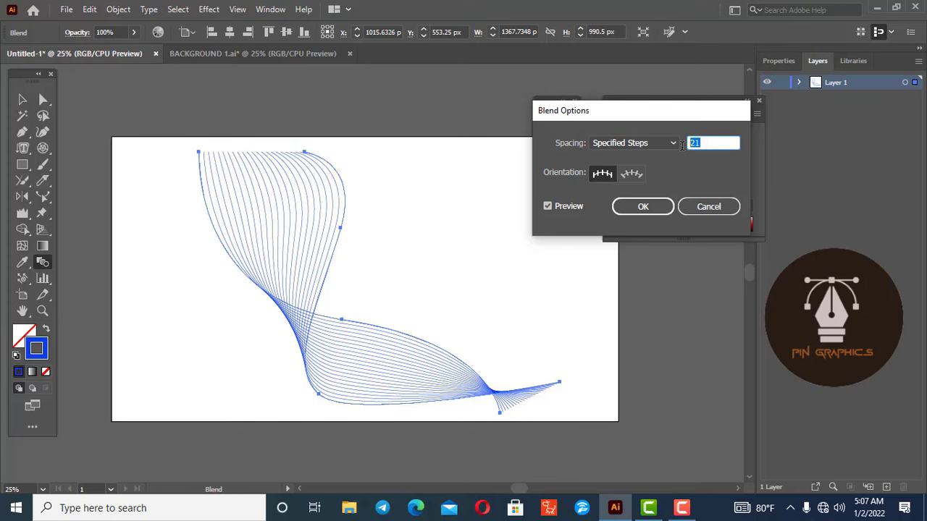
{"action": "scroll", "coordinate": [697, 144], "scroll_direction": "up", "scroll_amount": 3}
{"action": "scroll", "coordinate": [698, 144], "scroll_direction": "up", "scroll_amount": 3}
{"action": "scroll", "coordinate": [697, 144], "scroll_direction": "up", "scroll_amount": 3}
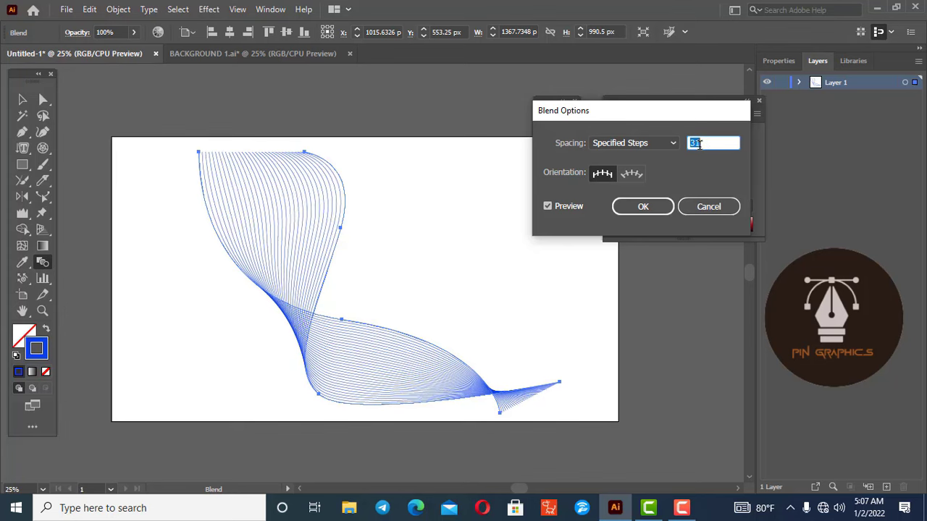
{"action": "scroll", "coordinate": [697, 144], "scroll_direction": "up", "scroll_amount": 4}
{"action": "scroll", "coordinate": [698, 144], "scroll_direction": "up", "scroll_amount": 2}
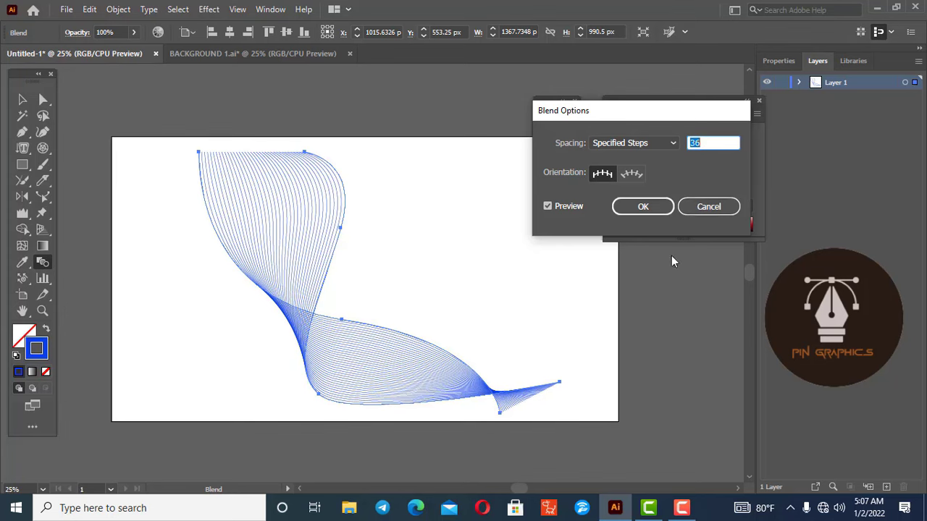
{"action": "left_click", "coordinate": [659, 209]}
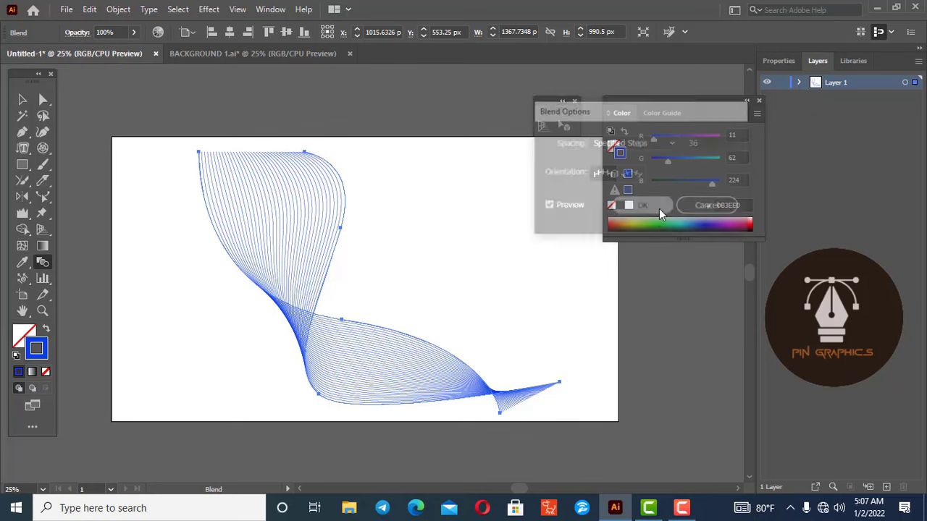
{"action": "left_click", "coordinate": [22, 99]}
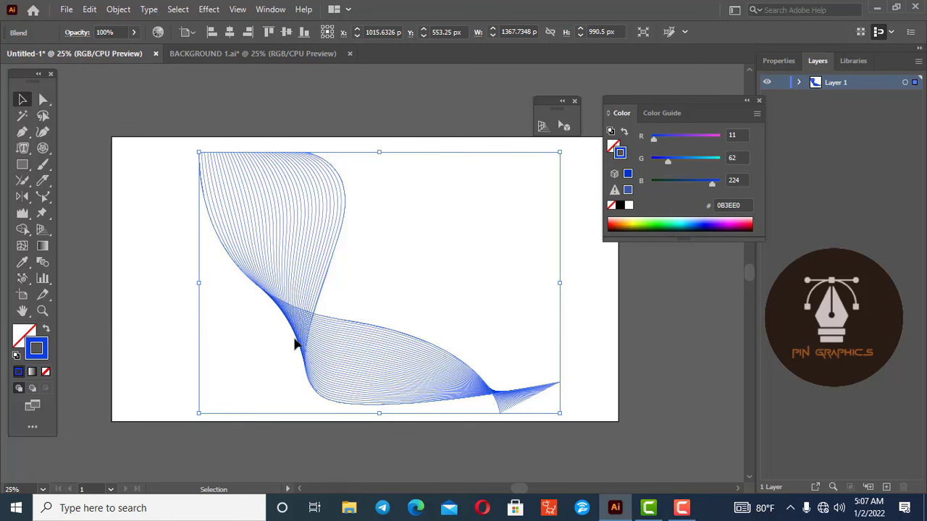
Delete the blend and draw a green-filled circle left of the artboard centre.
{"action": "key", "text": "Delete"}
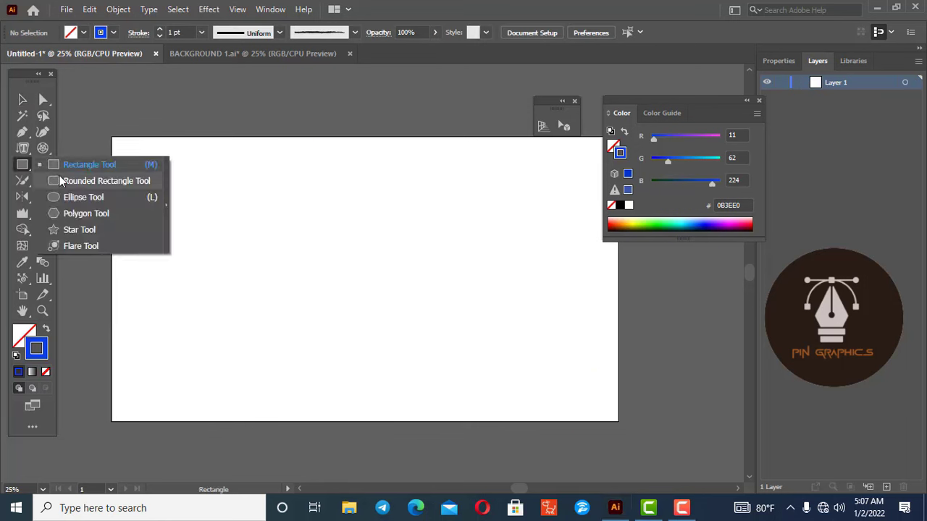
{"action": "left_click_drag", "start_coordinate": [19, 167], "coordinate": [94, 197]}
{"action": "left_click_drag", "start_coordinate": [271, 285], "coordinate": [345, 366]}
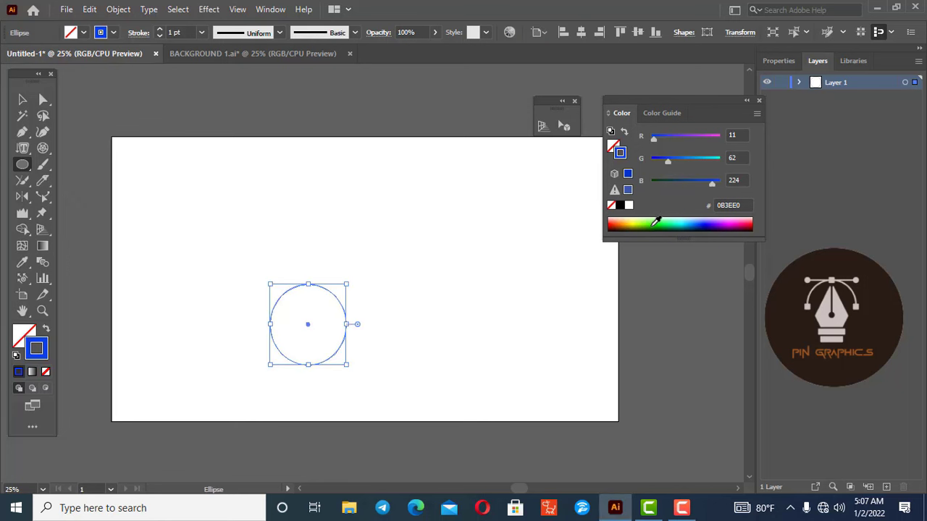
{"action": "left_click", "coordinate": [657, 221]}
{"action": "left_click", "coordinate": [20, 331]}
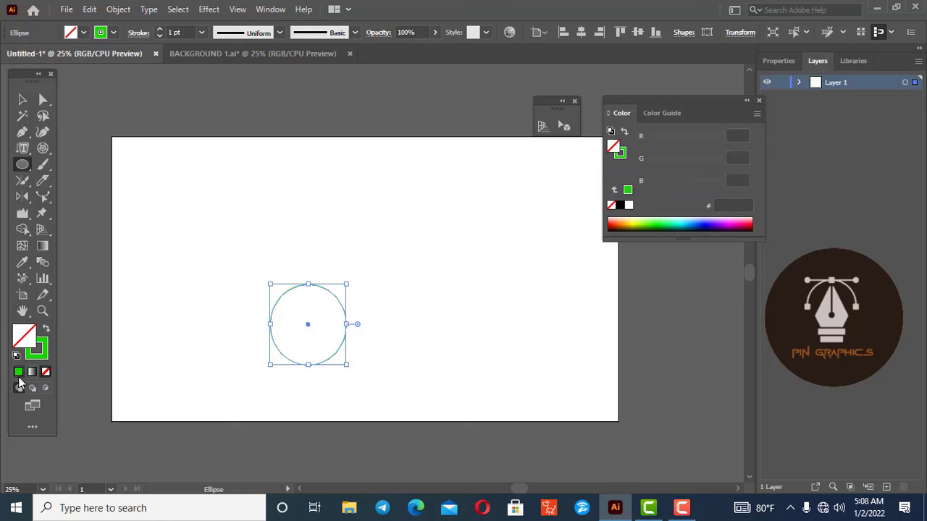
{"action": "left_click", "coordinate": [19, 372]}
{"action": "left_click", "coordinate": [20, 100]}
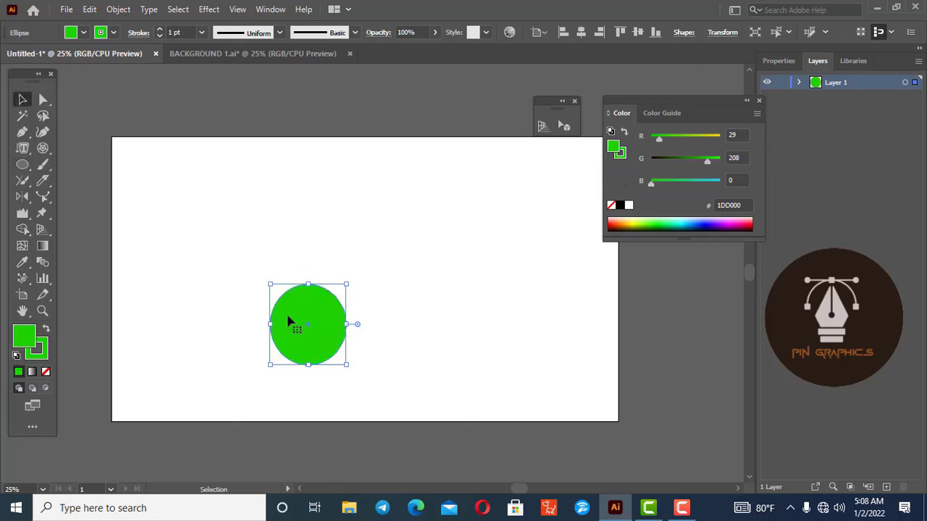
Draw a blue (1F00A2) square above the circle with no outline, then select the circle.
{"action": "left_click_drag", "start_coordinate": [22, 165], "coordinate": [78, 165]}
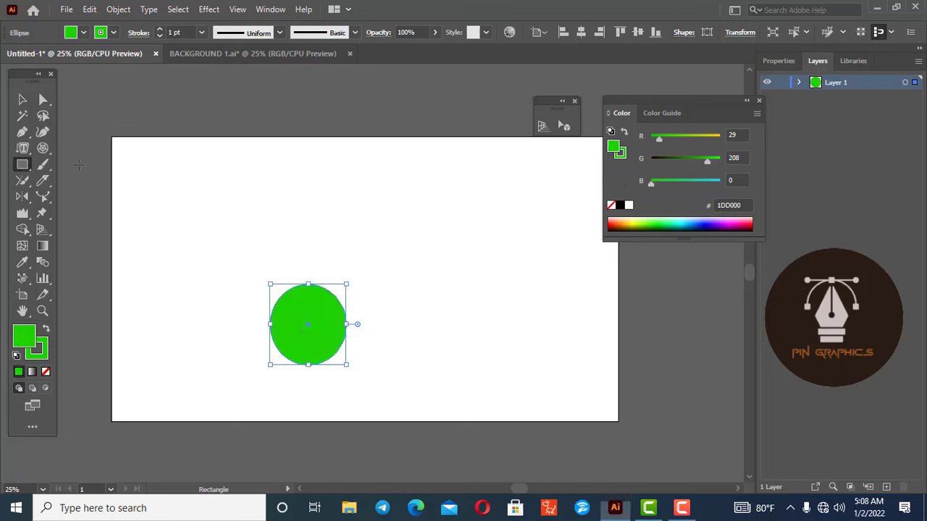
{"action": "left_click_drag", "start_coordinate": [283, 145], "coordinate": [339, 202]}
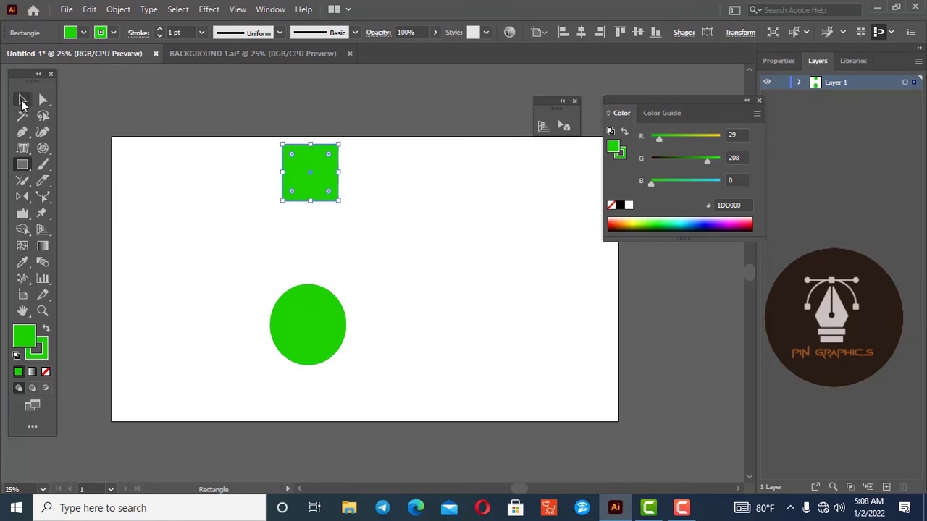
{"action": "left_click", "coordinate": [22, 101]}
{"action": "left_click", "coordinate": [713, 223]}
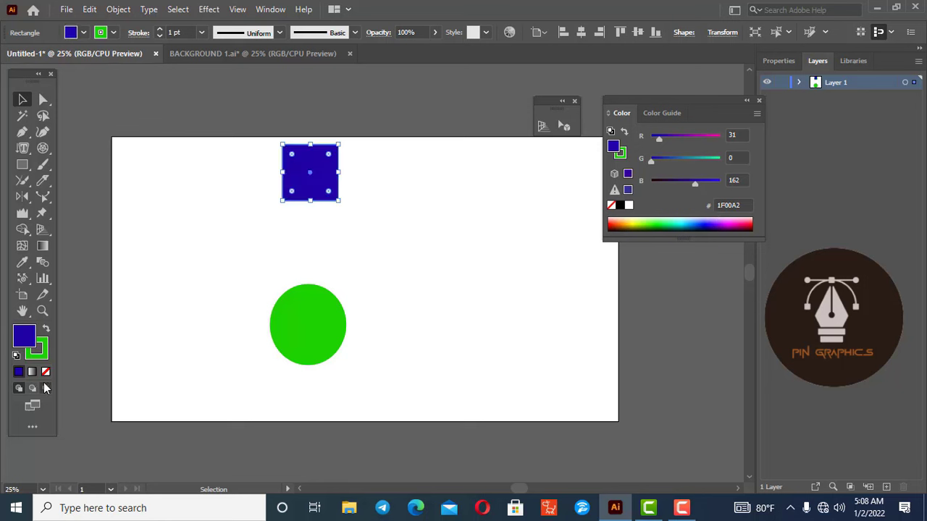
{"action": "left_click", "coordinate": [38, 350]}
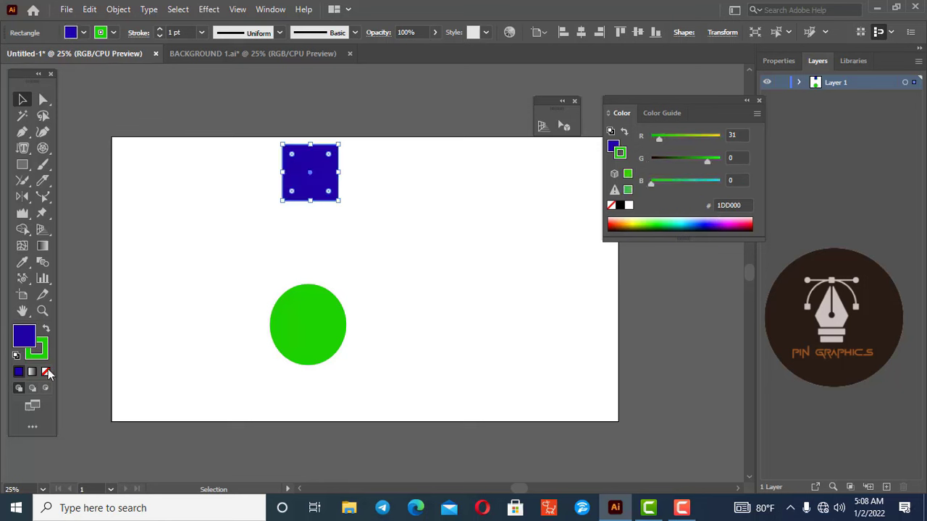
{"action": "left_click", "coordinate": [45, 371]}
{"action": "left_click", "coordinate": [19, 331]}
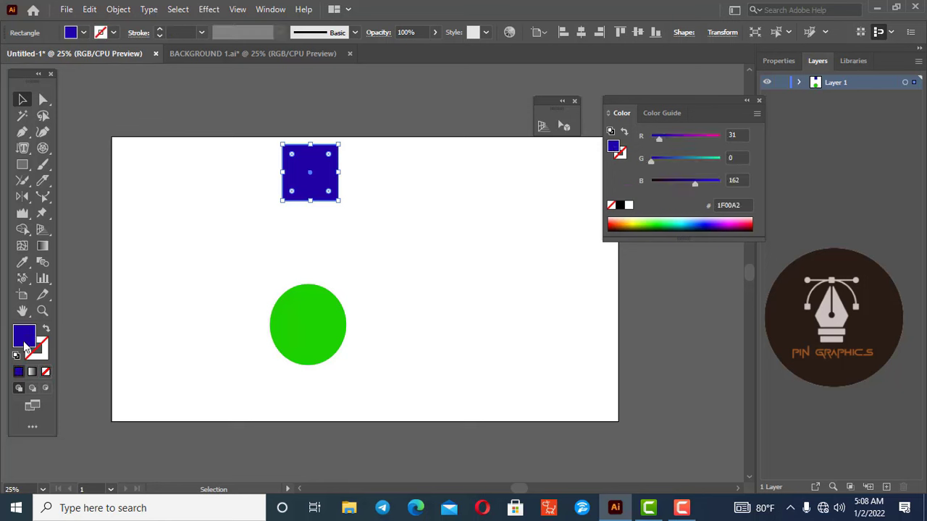
{"action": "left_click", "coordinate": [312, 341]}
Remove the circle's stroke, then blend from the blue square to the green circle.
{"action": "left_click", "coordinate": [45, 371]}
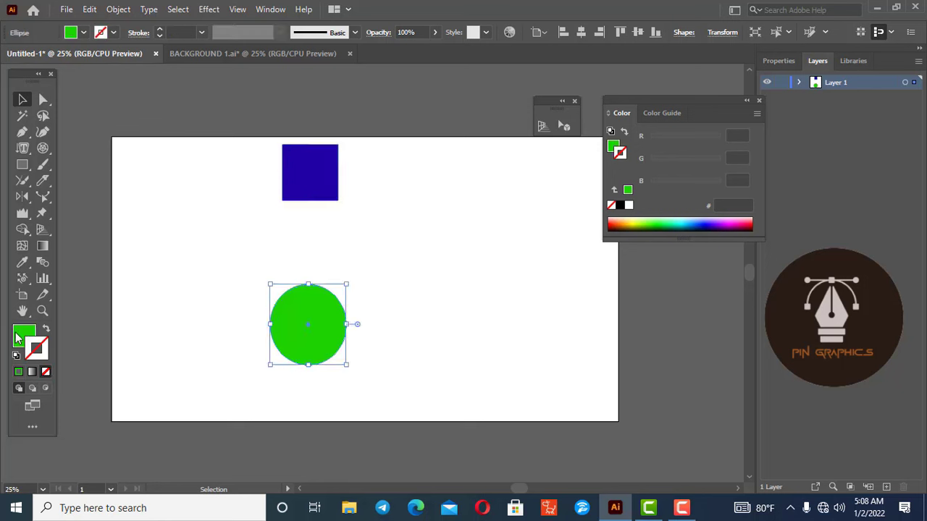
{"action": "left_click", "coordinate": [21, 333]}
{"action": "key", "text": "ctrl+shift+a"}
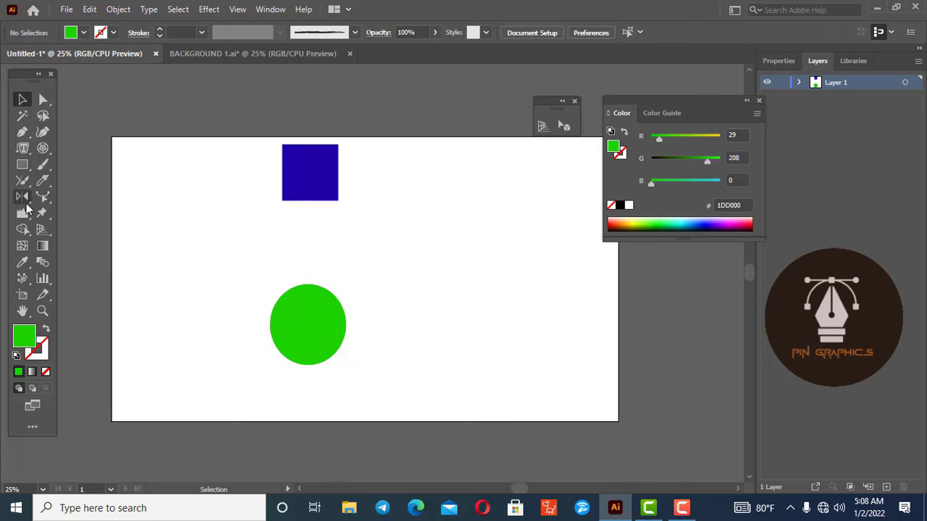
{"action": "left_click", "coordinate": [42, 262]}
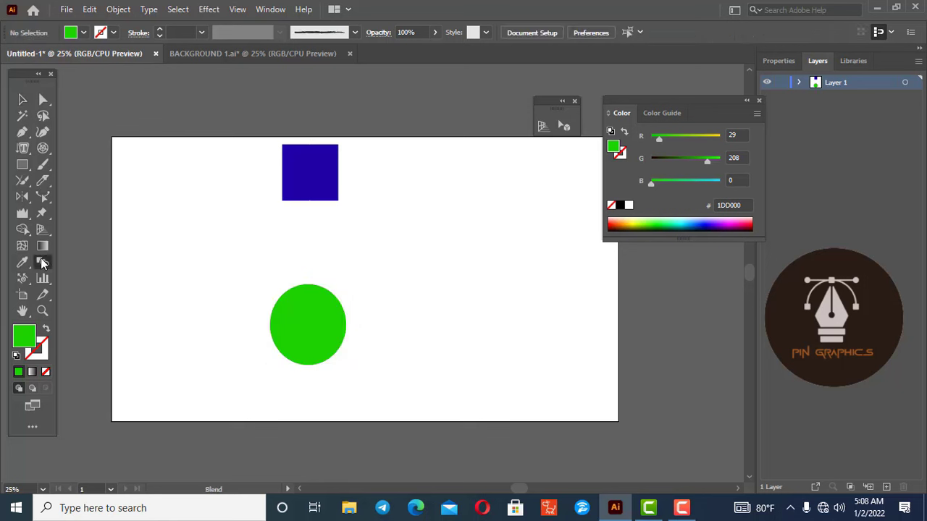
{"action": "left_click", "coordinate": [304, 189]}
{"action": "left_click", "coordinate": [308, 331]}
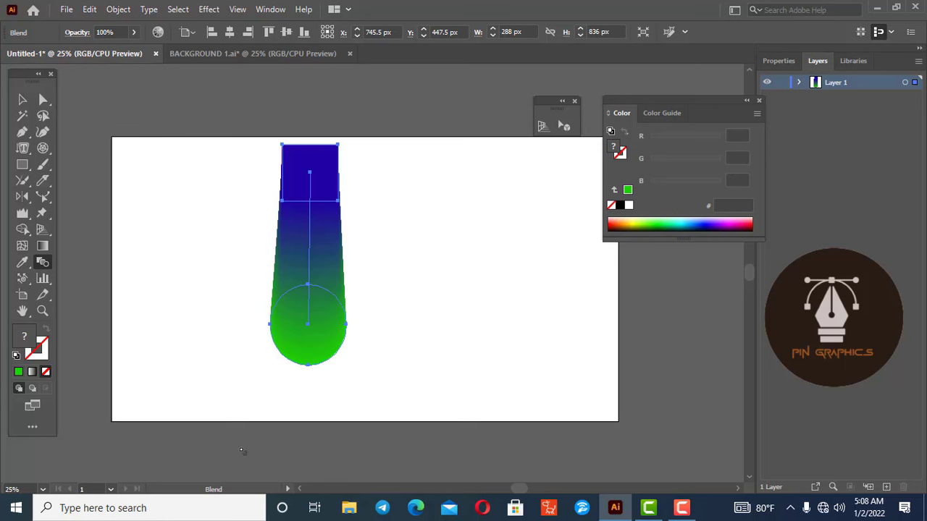
Change the blend options to Specified Steps with 7 steps.
{"action": "double_click", "coordinate": [42, 263]}
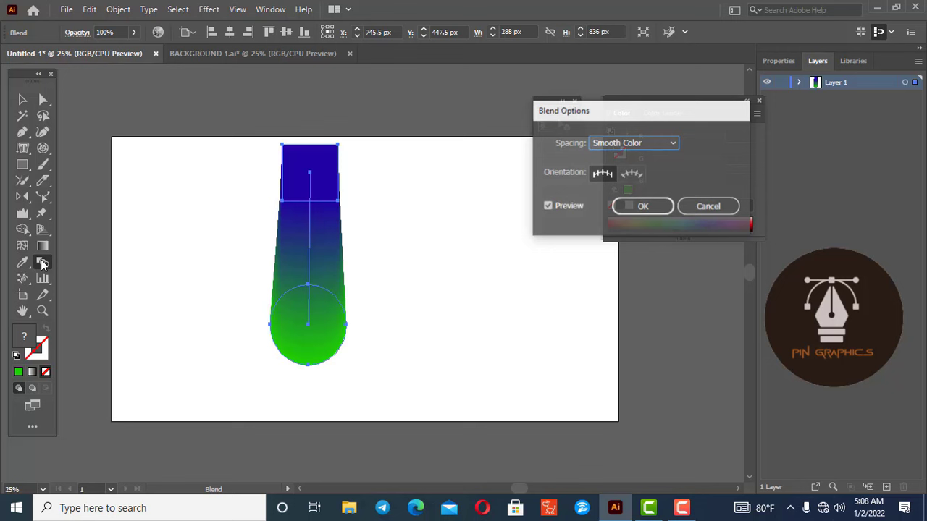
{"action": "left_click", "coordinate": [651, 142]}
{"action": "left_click", "coordinate": [641, 173]}
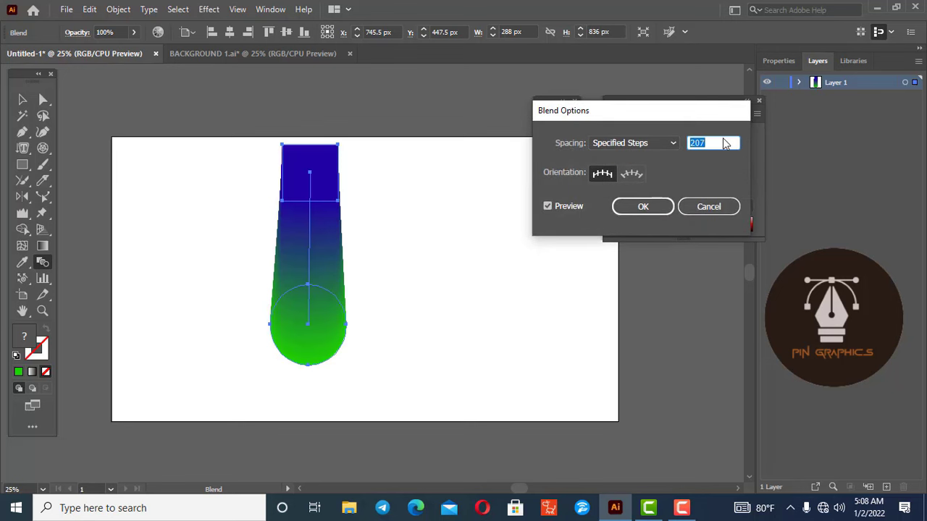
{"action": "scroll", "coordinate": [724, 143], "scroll_direction": "down", "scroll_amount": 20}
{"action": "scroll", "coordinate": [724, 143], "scroll_direction": "down", "scroll_amount": 20}
{"action": "scroll", "coordinate": [723, 142], "scroll_direction": "down", "scroll_amount": 20}
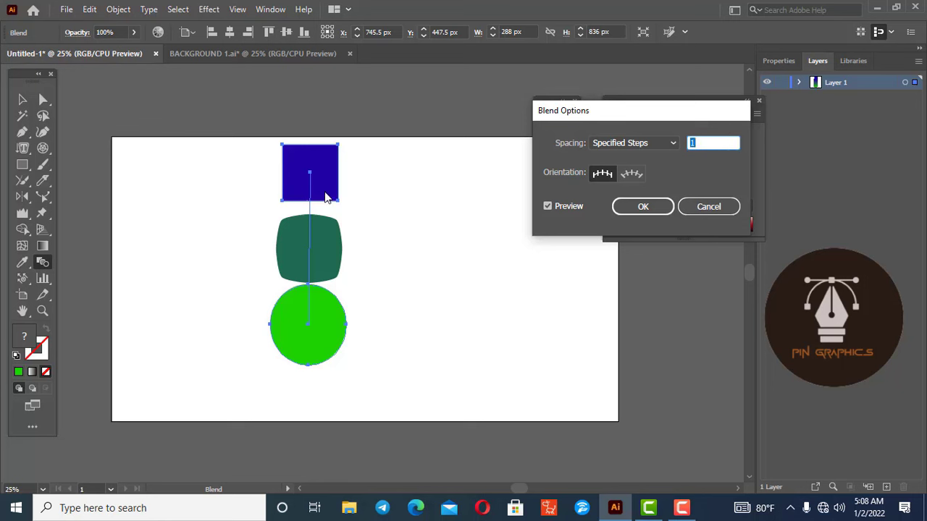
{"action": "scroll", "coordinate": [720, 139], "scroll_direction": "up", "scroll_amount": 1}
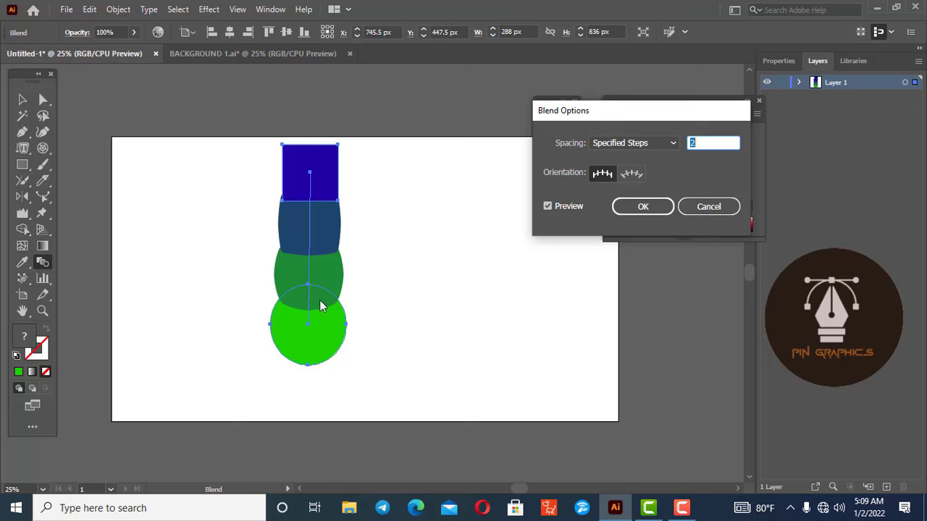
{"action": "key", "text": "Up"}
{"action": "key", "text": "Up"}
{"action": "key", "text": "Up"}
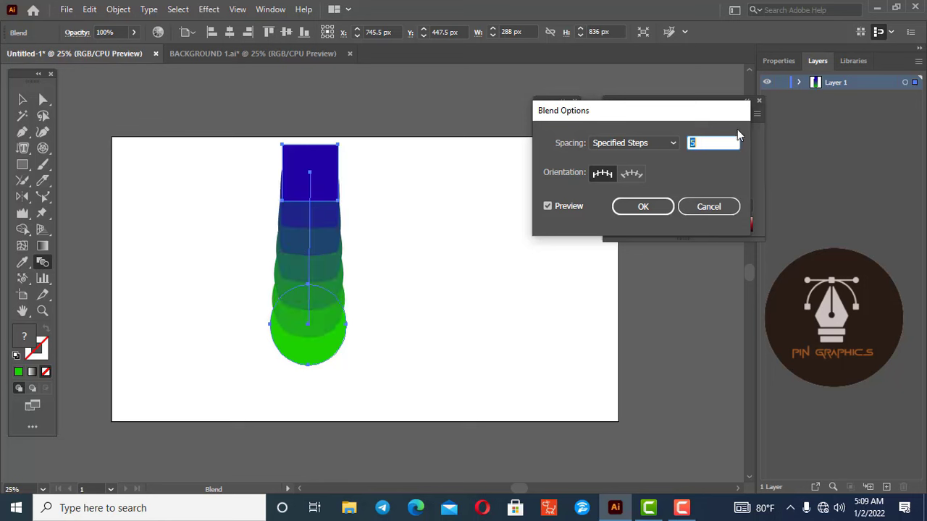
{"action": "key", "text": "Up"}
{"action": "key", "text": "Up"}
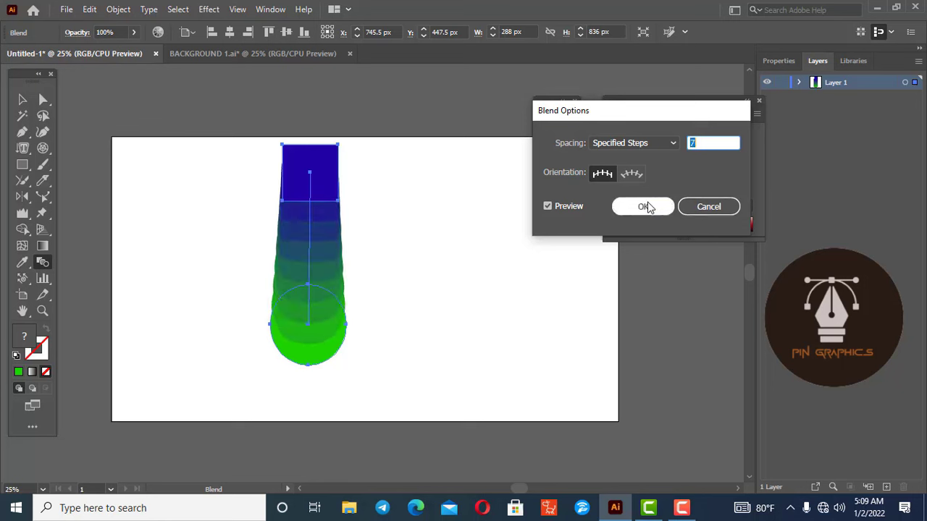
{"action": "left_click", "coordinate": [647, 207]}
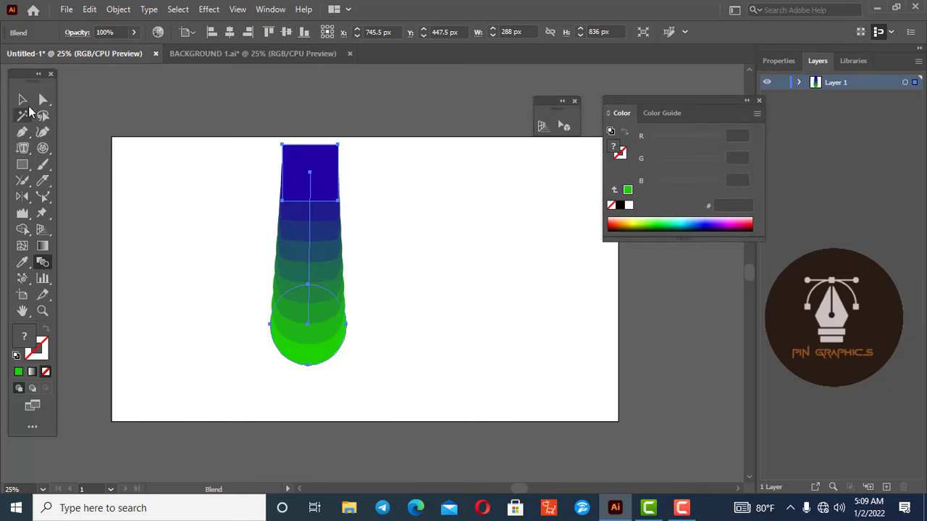
Marquee-select the whole blend and delete it.
{"action": "left_click", "coordinate": [23, 102]}
{"action": "left_click", "coordinate": [139, 203]}
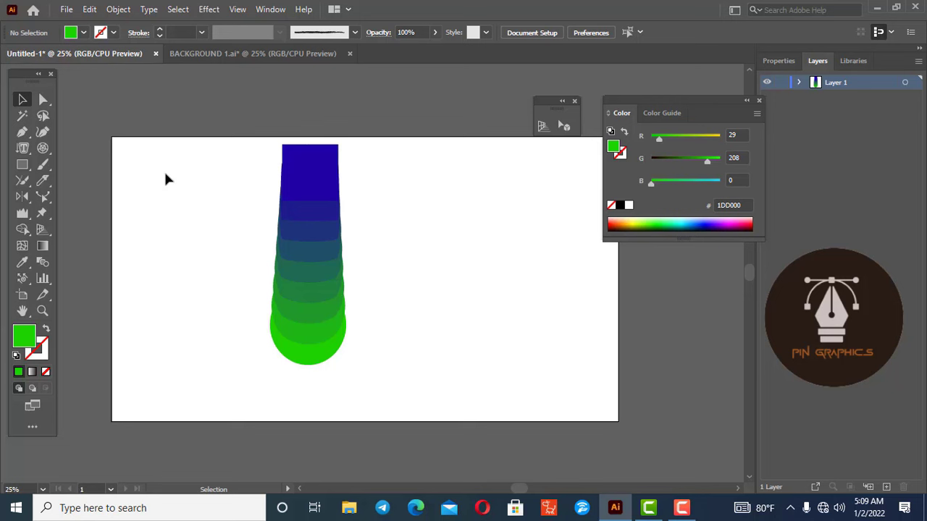
{"action": "left_click_drag", "start_coordinate": [225, 143], "coordinate": [408, 378]}
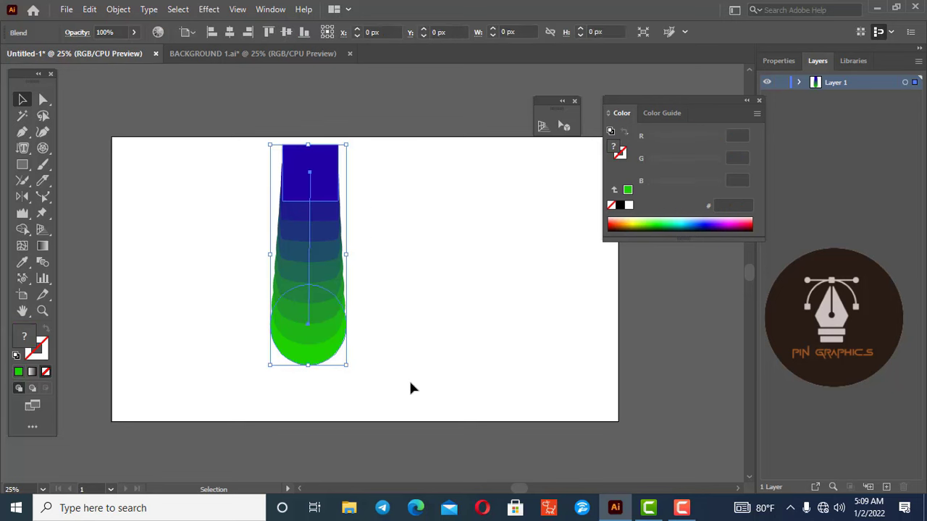
{"action": "key", "text": "Delete"}
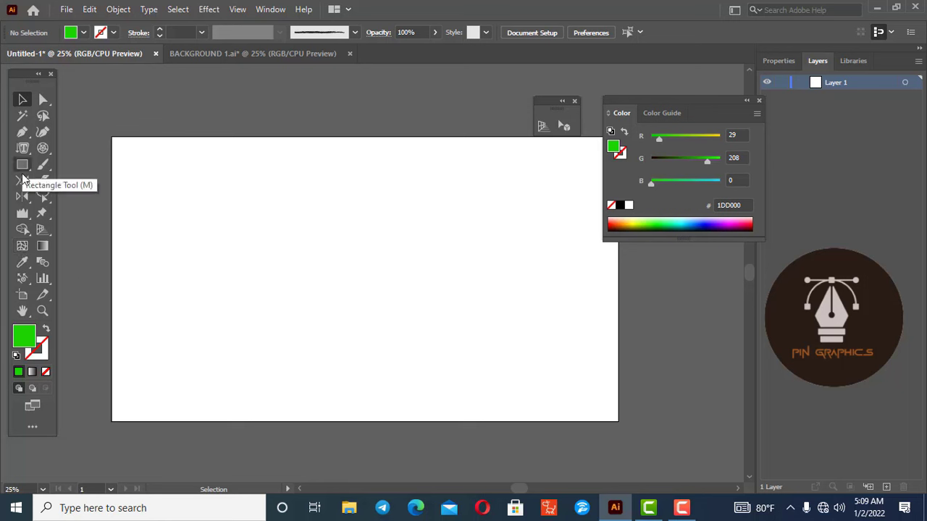
Draw a large green (1DD000) rectangle and add two vertical mesh lines to it.
{"action": "left_click", "coordinate": [22, 171]}
{"action": "left_click_drag", "start_coordinate": [296, 191], "coordinate": [494, 375]}
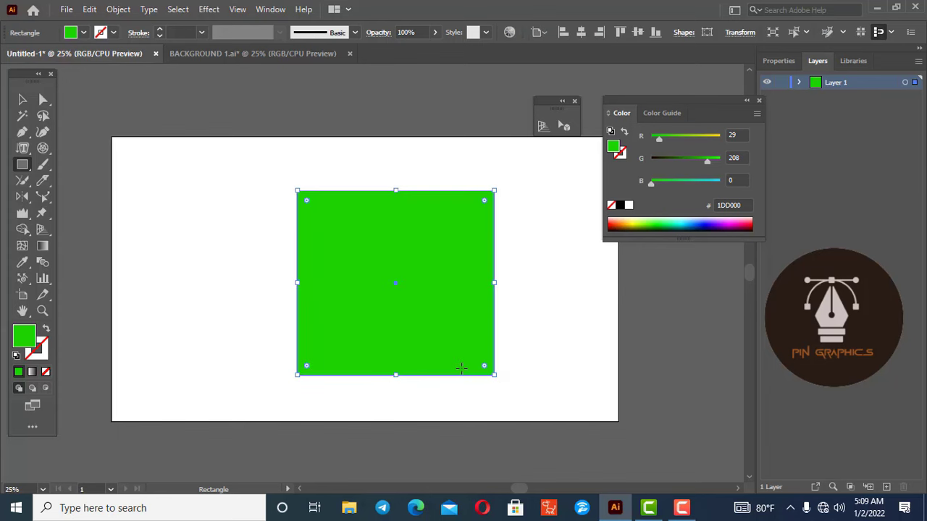
{"action": "left_click", "coordinate": [22, 247]}
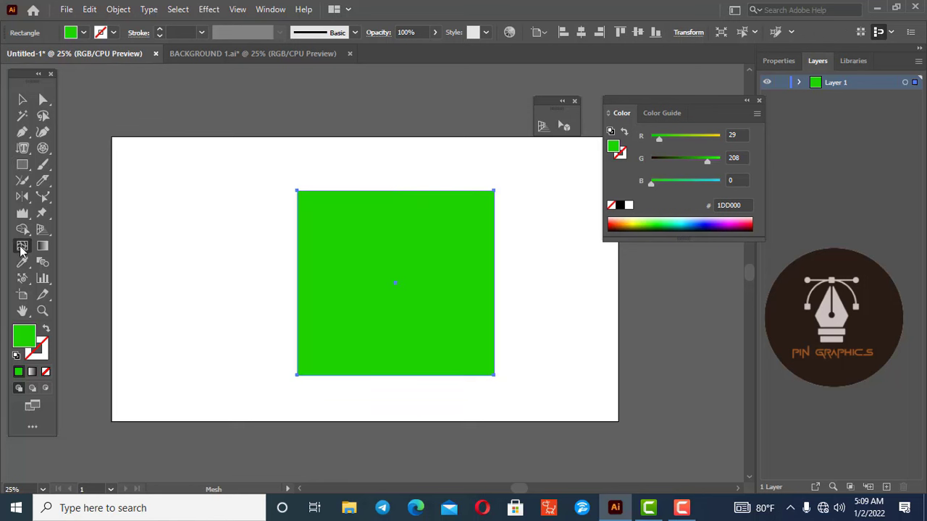
{"action": "left_click", "coordinate": [350, 192]}
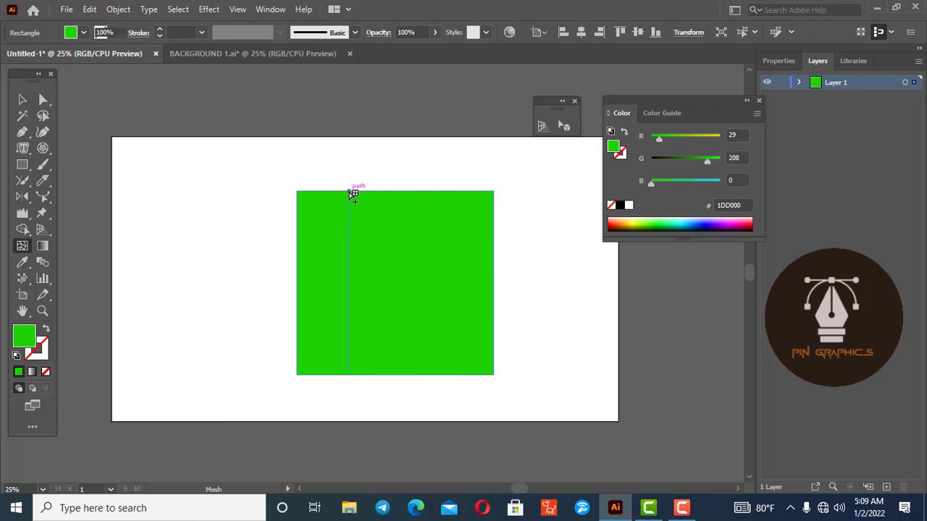
{"action": "left_click", "coordinate": [427, 192]}
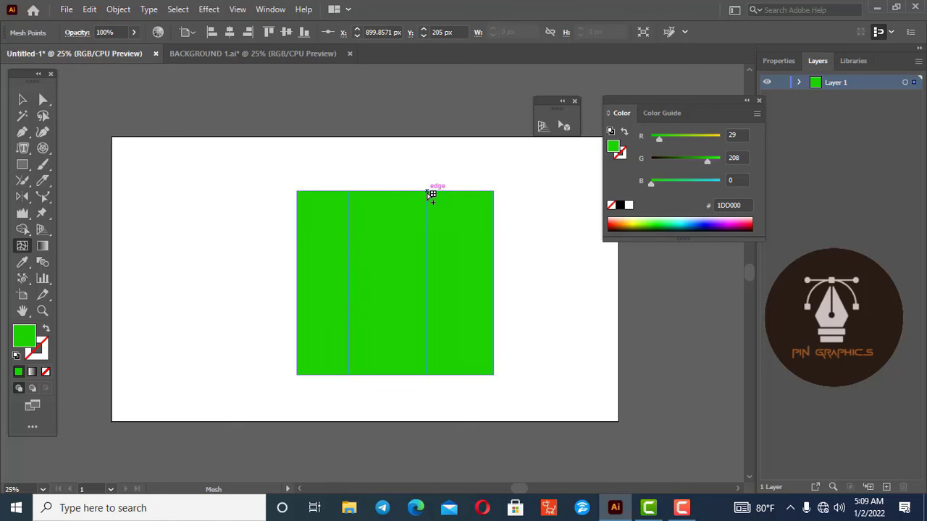
Add many more mesh points across the rectangle, then select a left-edge mesh point.
{"action": "left_click", "coordinate": [316, 238]}
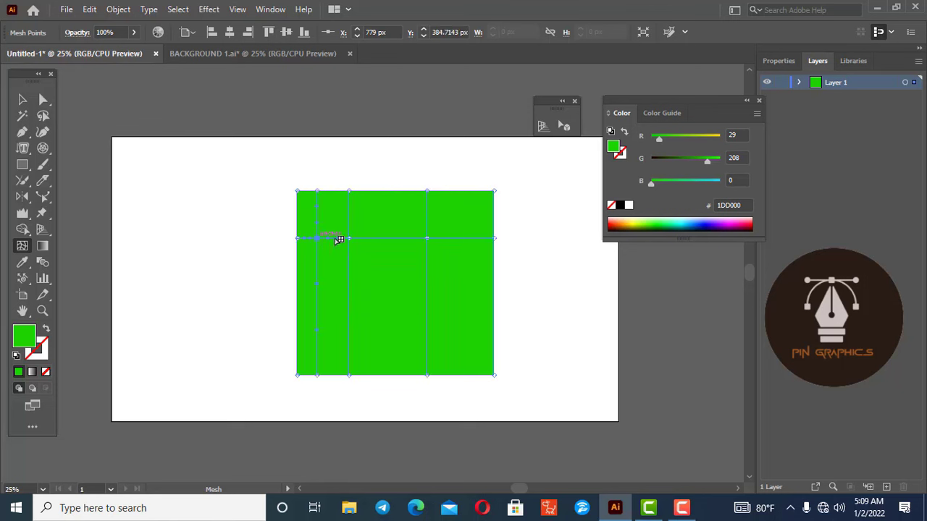
{"action": "left_click", "coordinate": [387, 261]}
{"action": "left_click", "coordinate": [376, 343]}
{"action": "left_click", "coordinate": [446, 316]}
{"action": "left_click", "coordinate": [460, 290]}
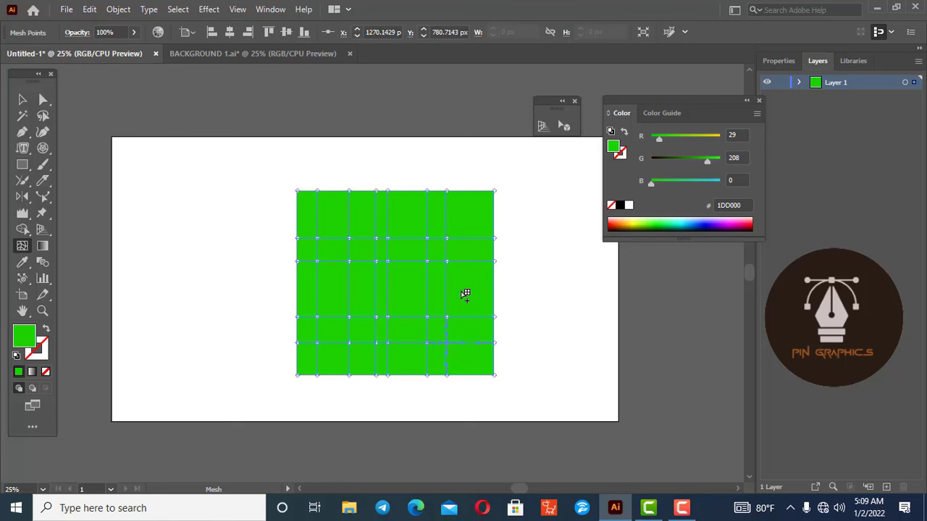
{"action": "left_click", "coordinate": [407, 204]}
{"action": "left_click", "coordinate": [337, 217]}
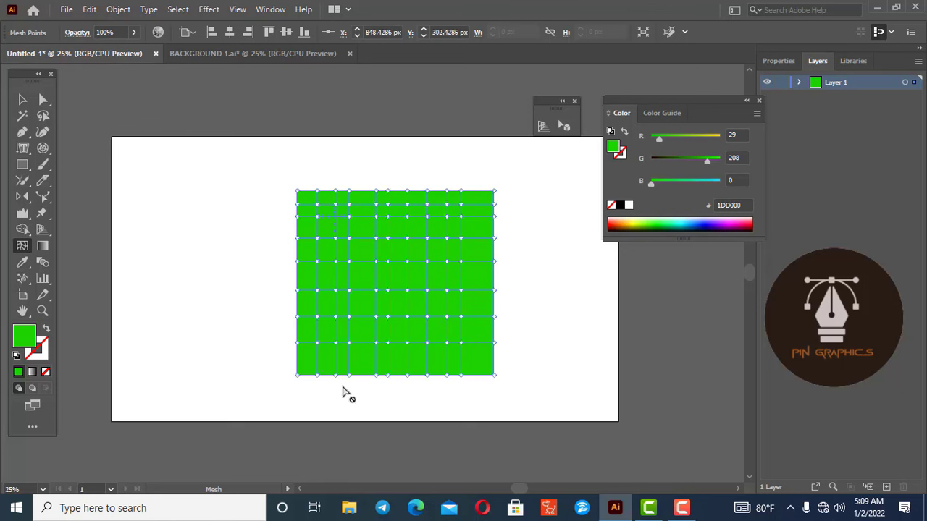
{"action": "left_click", "coordinate": [477, 197]}
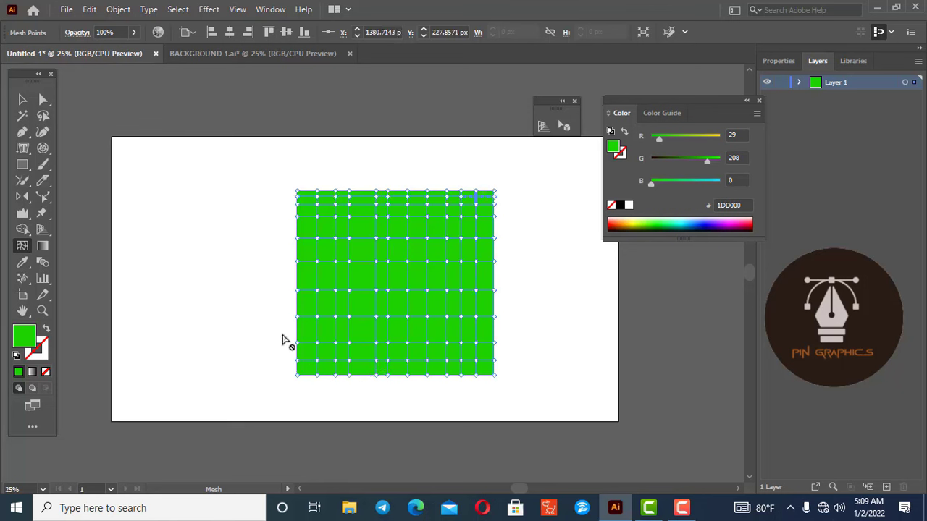
{"action": "left_click", "coordinate": [318, 318]}
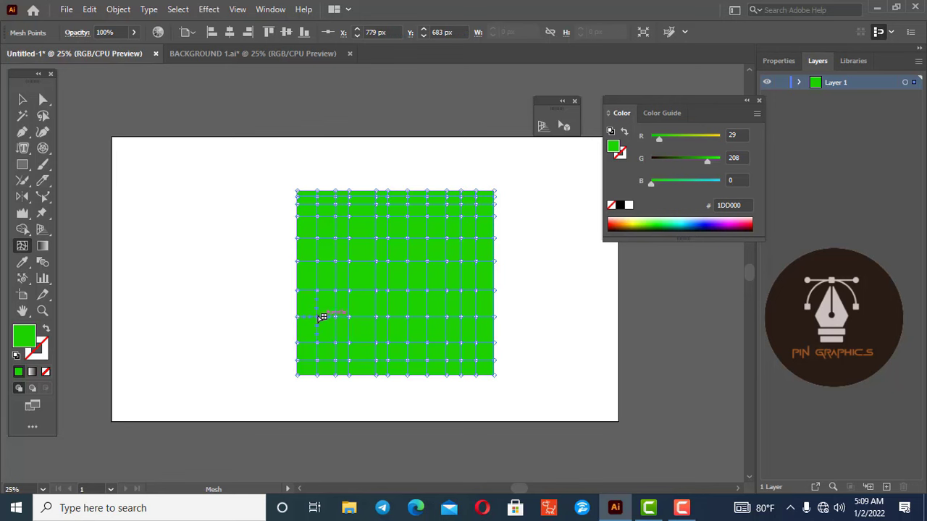
{"action": "scroll", "coordinate": [320, 321], "scroll_direction": "up", "scroll_amount": 1}
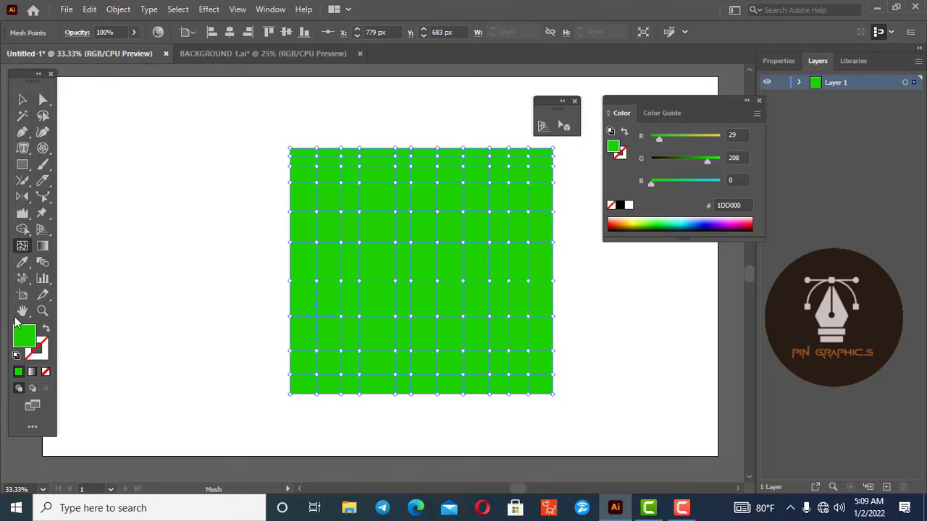
Tint mesh points pale green and a central point teal (00E7B6).
{"action": "double_click", "coordinate": [23, 337]}
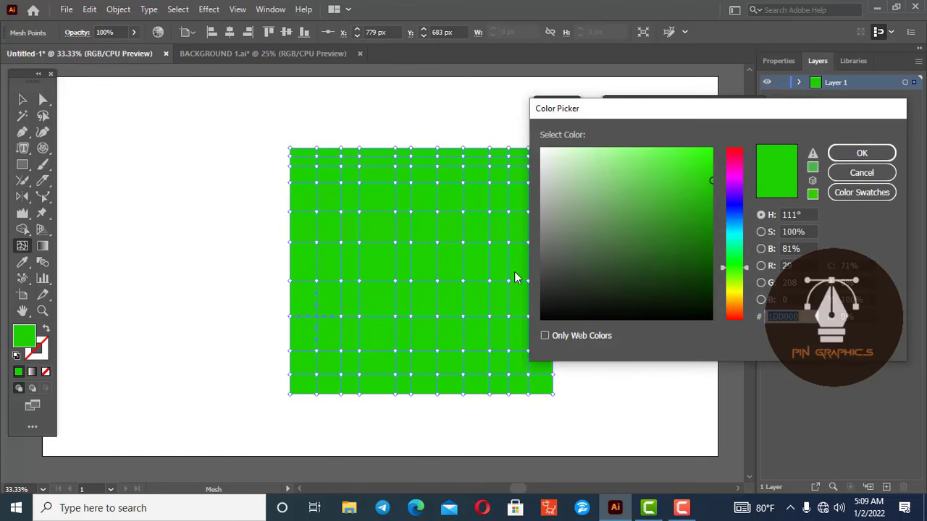
{"action": "left_click", "coordinate": [616, 170]}
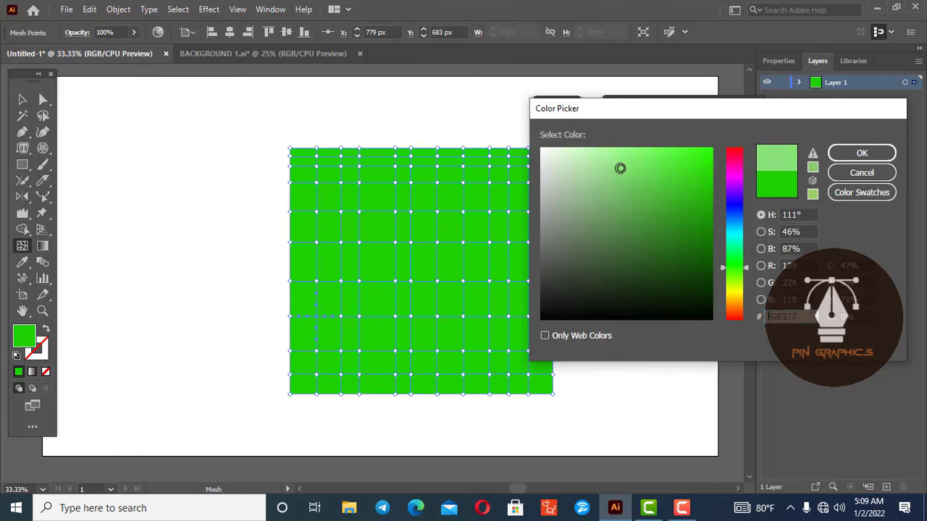
{"action": "left_click", "coordinate": [839, 152]}
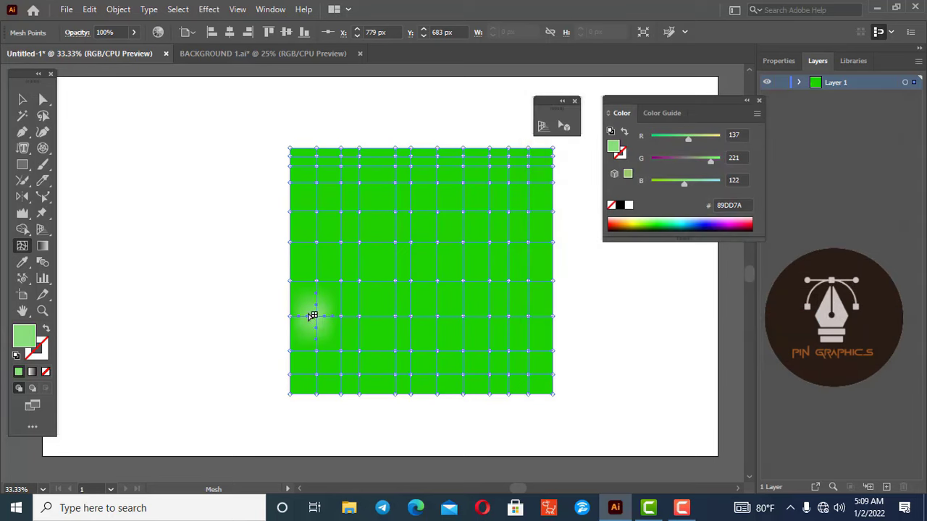
{"action": "scroll", "coordinate": [312, 331], "scroll_direction": "up", "scroll_amount": 1}
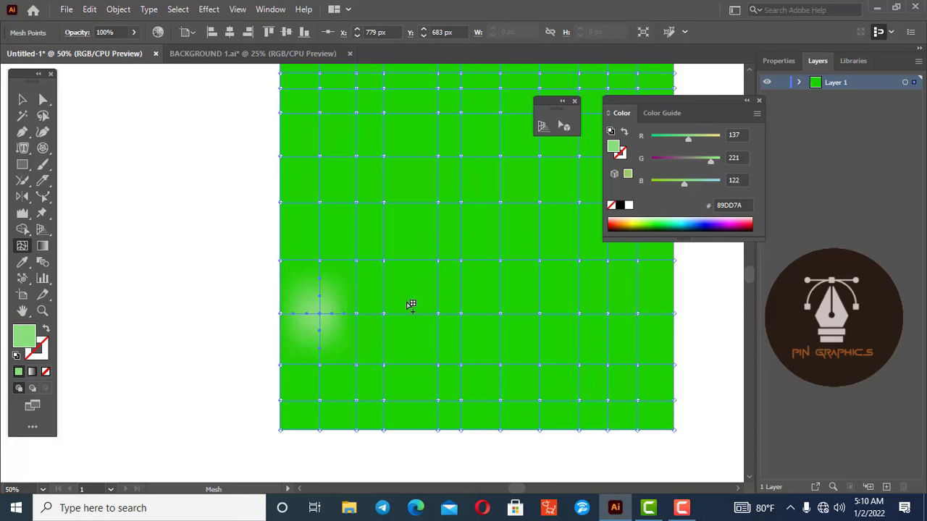
{"action": "left_click", "coordinate": [503, 313]}
{"action": "left_click", "coordinate": [703, 223]}
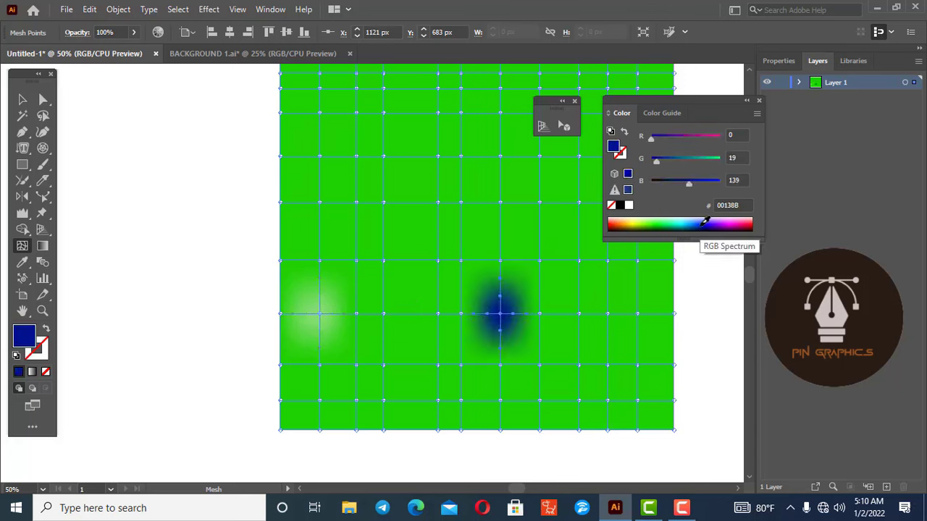
{"action": "left_click", "coordinate": [685, 219]}
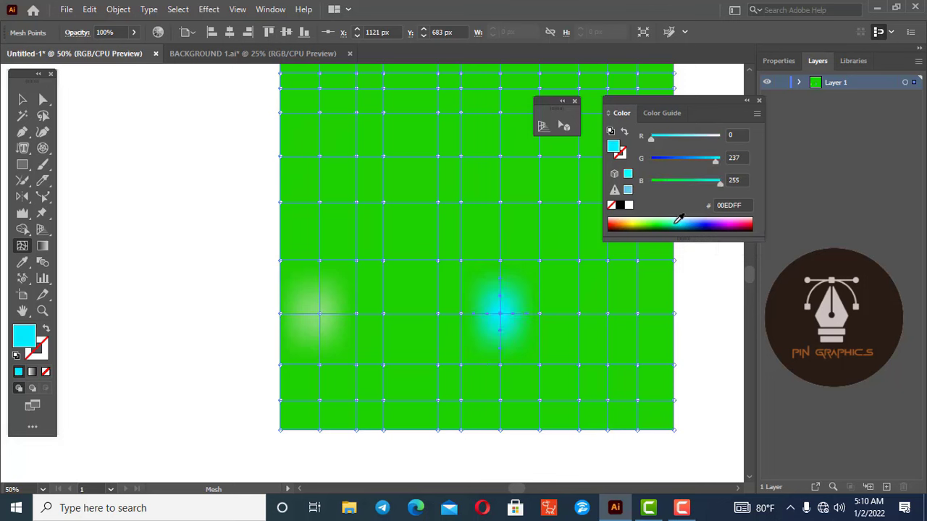
{"action": "left_click", "coordinate": [679, 219]}
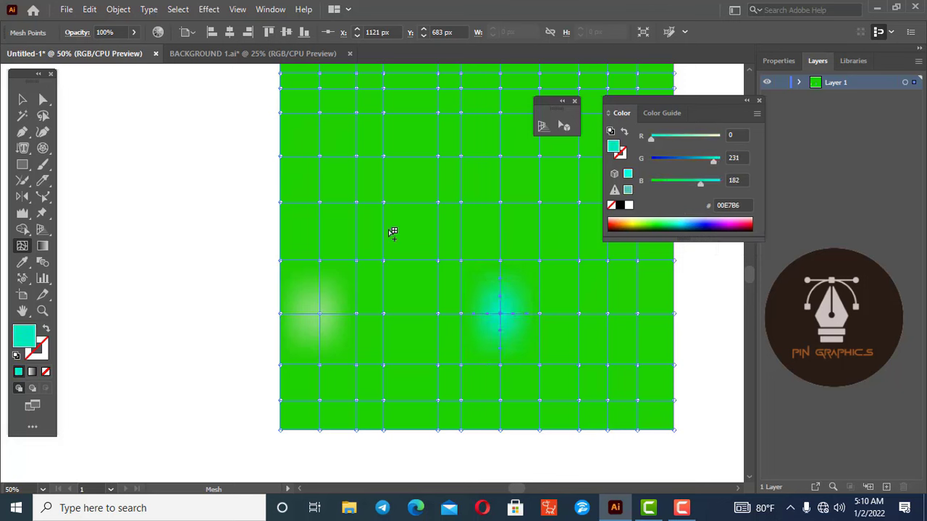
Colour another mesh point dark grey-green (2F352E), then select the whole mesh object.
{"action": "left_click", "coordinate": [384, 203]}
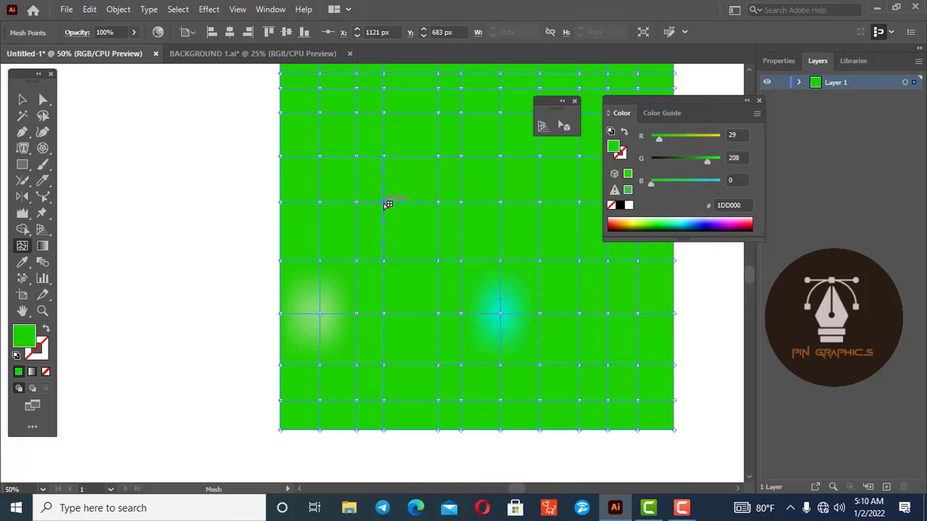
{"action": "double_click", "coordinate": [18, 337]}
{"action": "left_click_drag", "start_coordinate": [555, 262], "coordinate": [563, 284]}
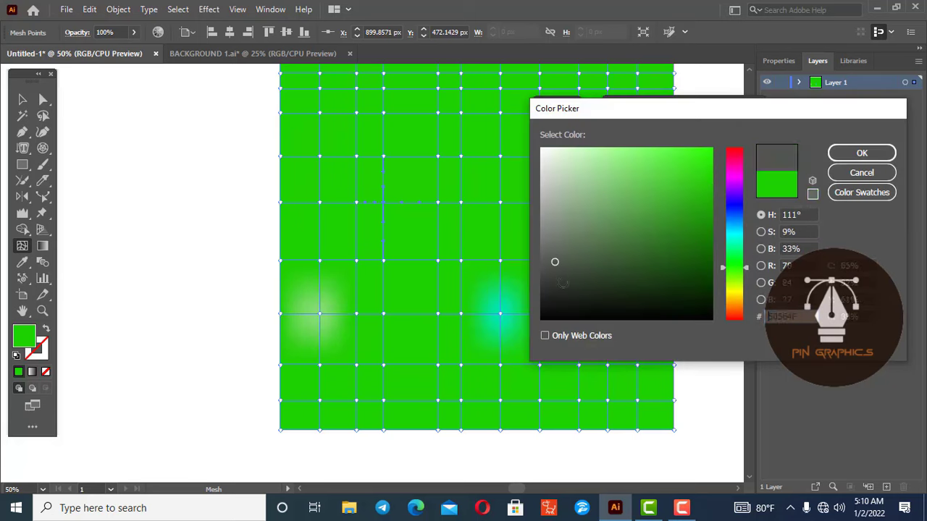
{"action": "left_click", "coordinate": [862, 152]}
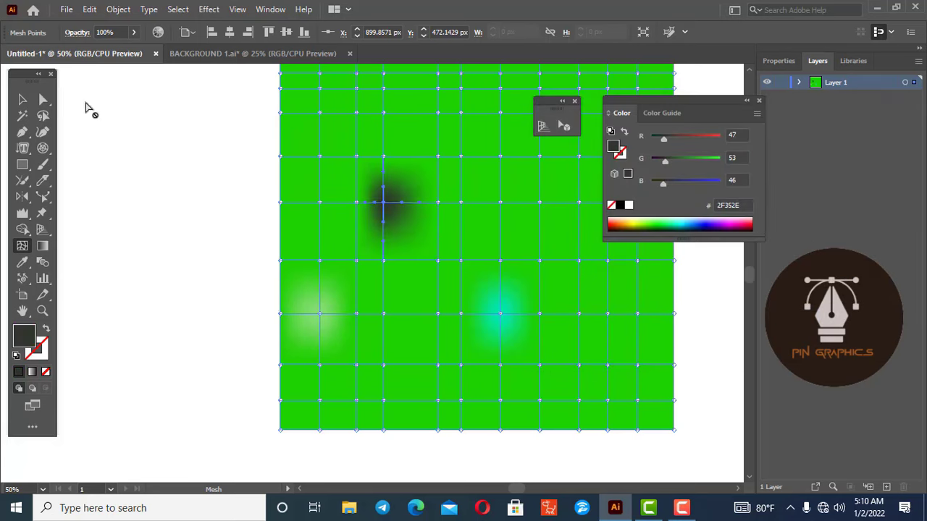
{"action": "left_click", "coordinate": [22, 99]}
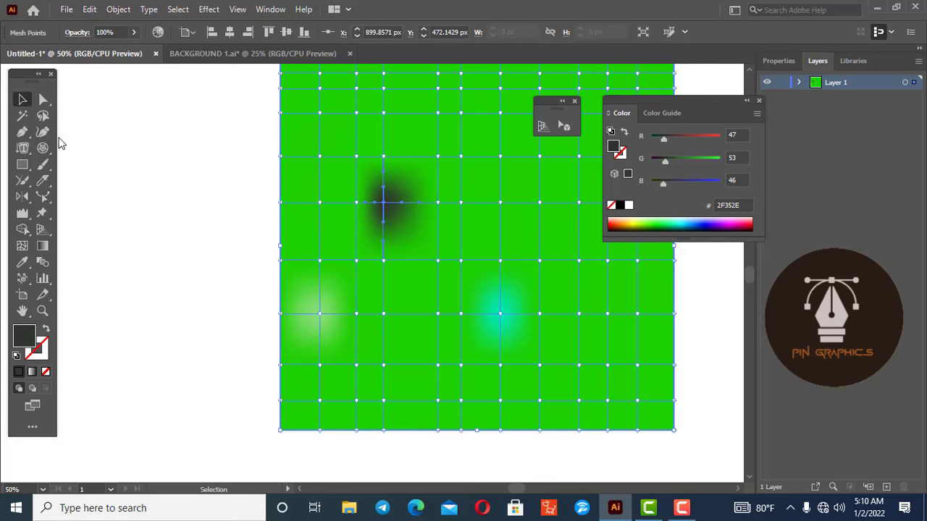
{"action": "left_click", "coordinate": [191, 229]}
{"action": "scroll", "coordinate": [191, 221], "scroll_direction": "down", "scroll_amount": 2}
{"action": "left_click_drag", "start_coordinate": [176, 149], "coordinate": [387, 293]}
Delete the gradient mesh and draw a new rectangle on the artboard.
{"action": "key", "text": "Delete"}
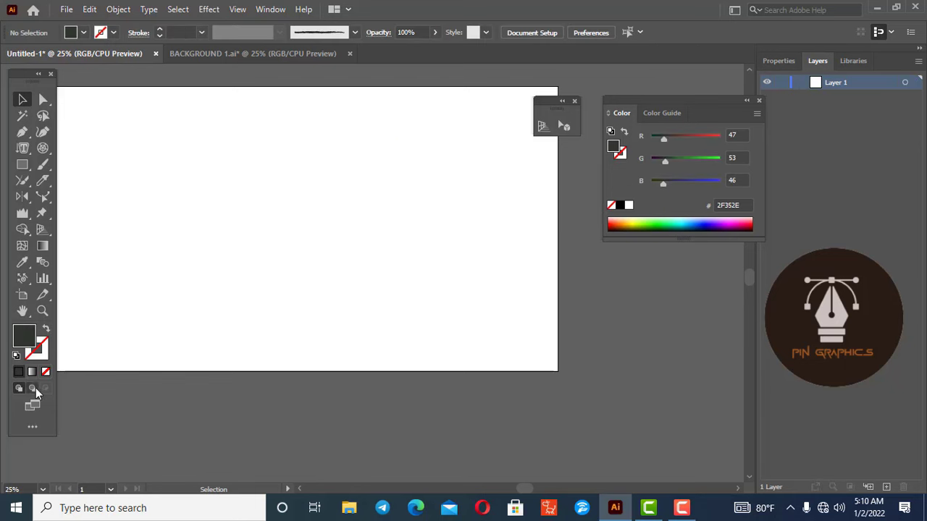
{"action": "scroll", "coordinate": [141, 315], "scroll_direction": "up", "scroll_amount": 1}
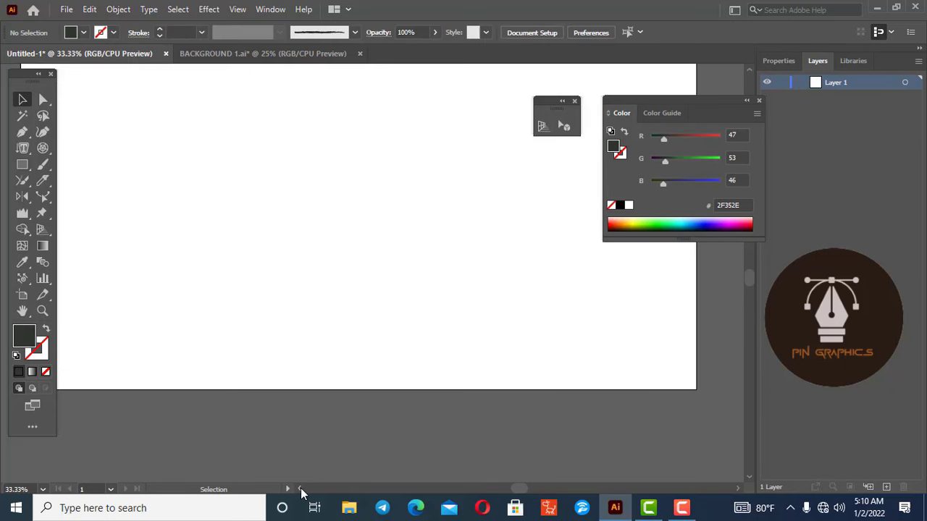
{"action": "left_click", "coordinate": [22, 165]}
{"action": "left_click_drag", "start_coordinate": [220, 130], "coordinate": [323, 254]}
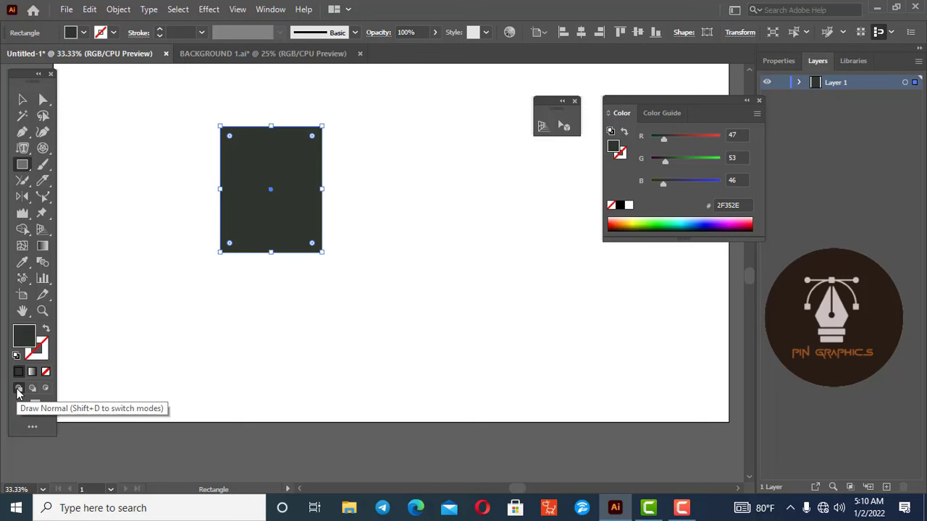
Fill the rectangle bright green (4AE529) and deselect it.
{"action": "double_click", "coordinate": [22, 337]}
{"action": "left_click_drag", "start_coordinate": [618, 189], "coordinate": [679, 165]}
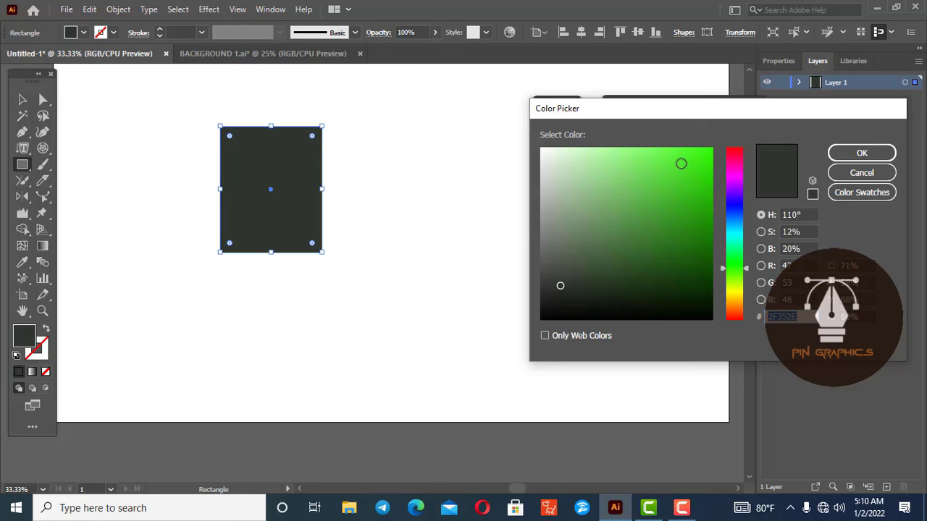
{"action": "left_click", "coordinate": [862, 153]}
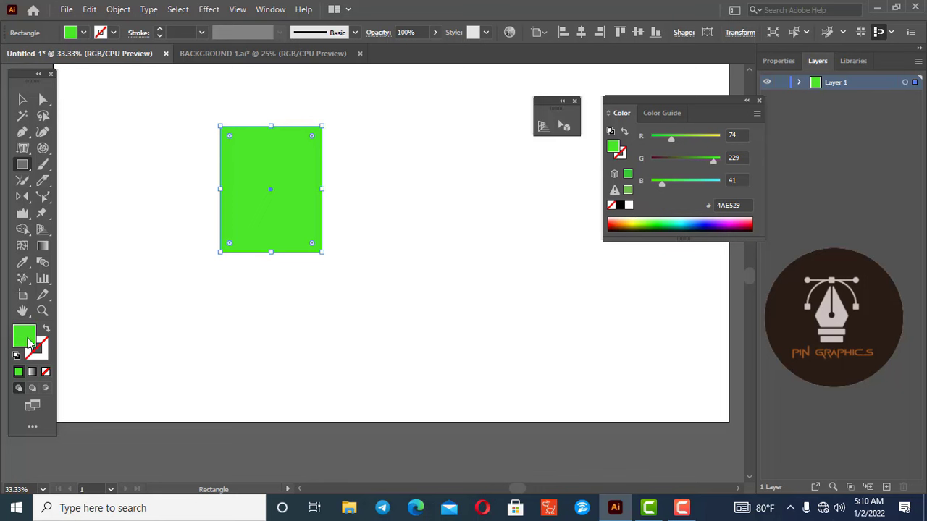
{"action": "left_click", "coordinate": [22, 100]}
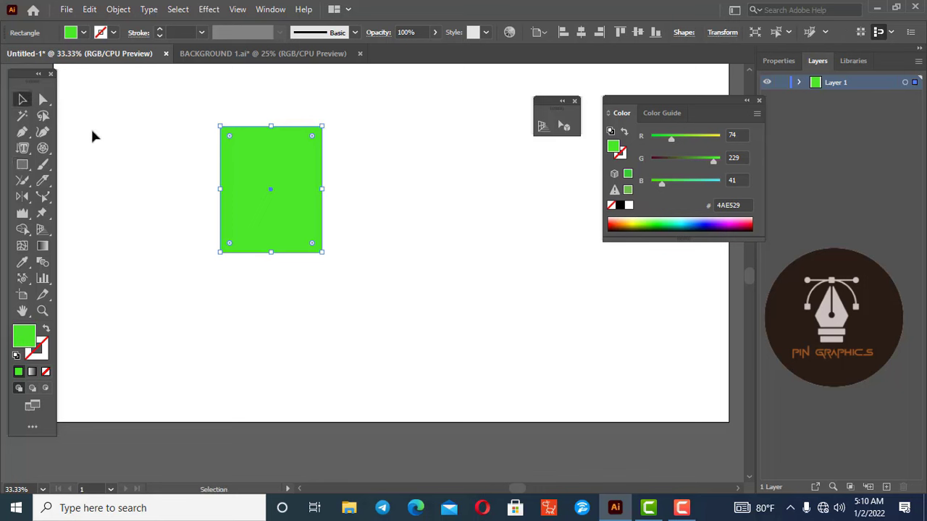
{"action": "left_click", "coordinate": [91, 127]}
{"action": "left_click", "coordinate": [22, 166]}
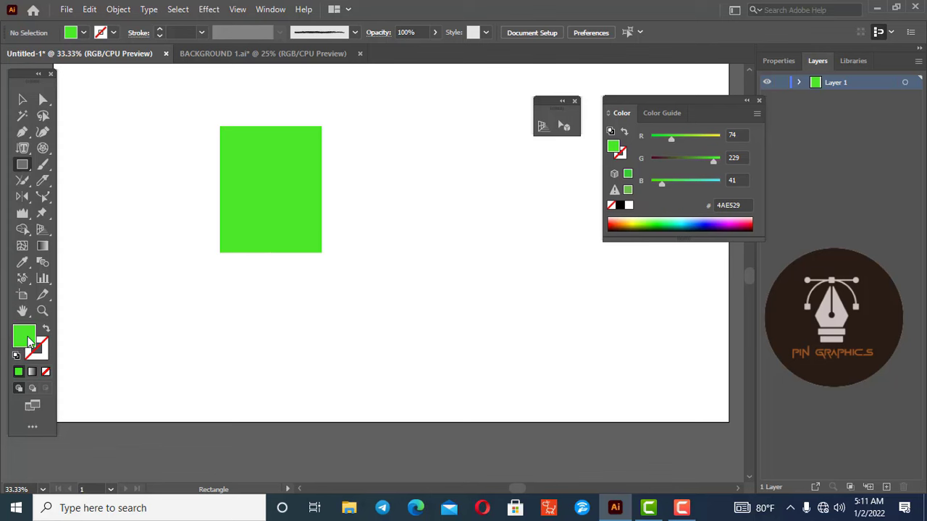
Set the fill colour to blue 0713E2.
{"action": "double_click", "coordinate": [28, 338]}
{"action": "left_click", "coordinate": [734, 208]}
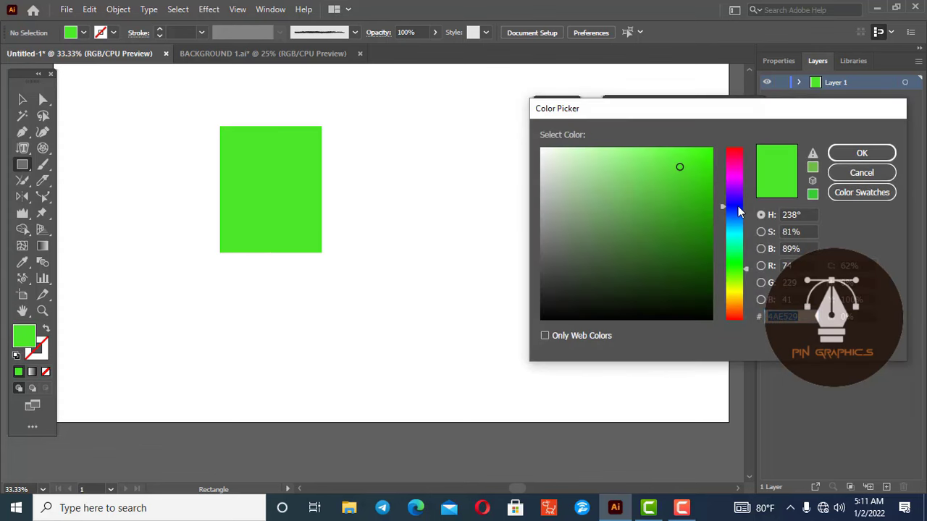
{"action": "left_click", "coordinate": [858, 153]}
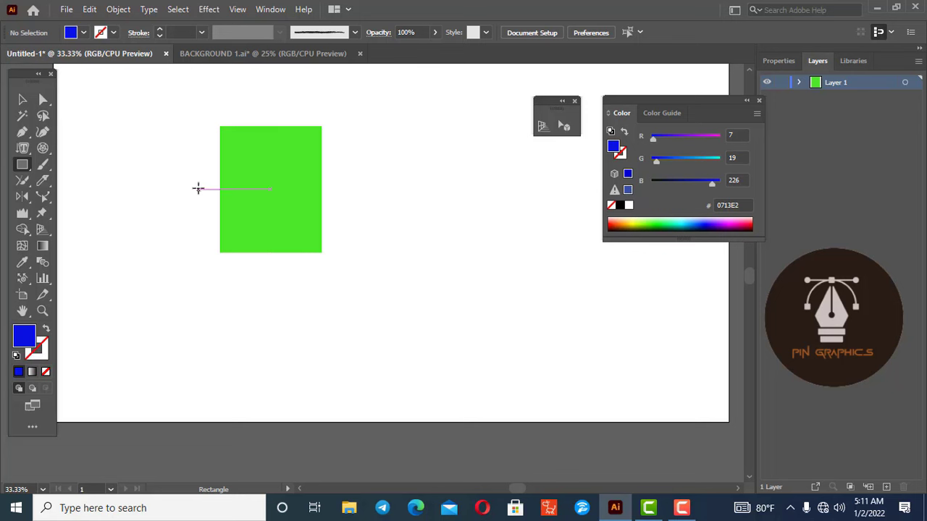
Draw test blue rectangles in normal and Draw Behind modes, deleting each one.
{"action": "left_click_drag", "start_coordinate": [183, 197], "coordinate": [315, 307]}
{"action": "key", "text": "Delete"}
{"action": "left_click", "coordinate": [31, 394]}
{"action": "left_click_drag", "start_coordinate": [201, 155], "coordinate": [322, 316]}
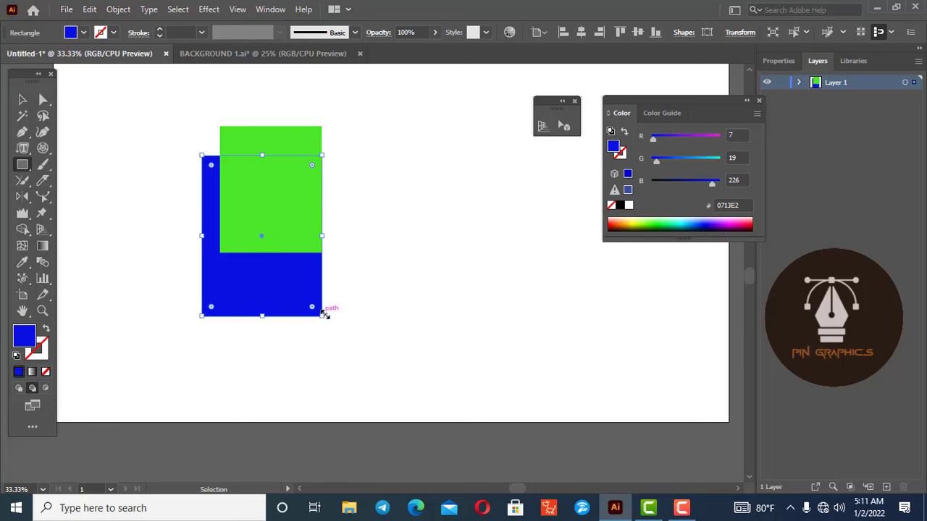
{"action": "key", "text": "Delete"}
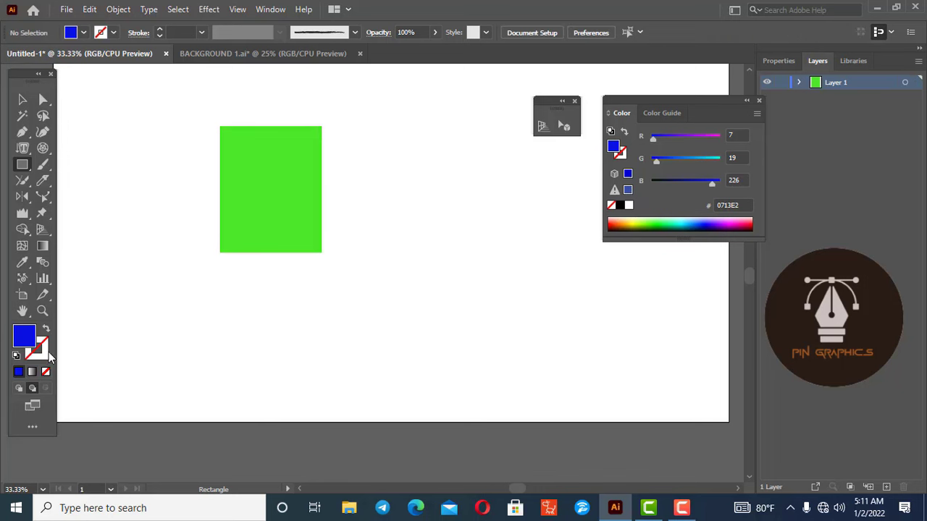
In Draw Normal mode, draw a large blue square at lower left and a small one at top-left.
{"action": "left_click", "coordinate": [20, 389]}
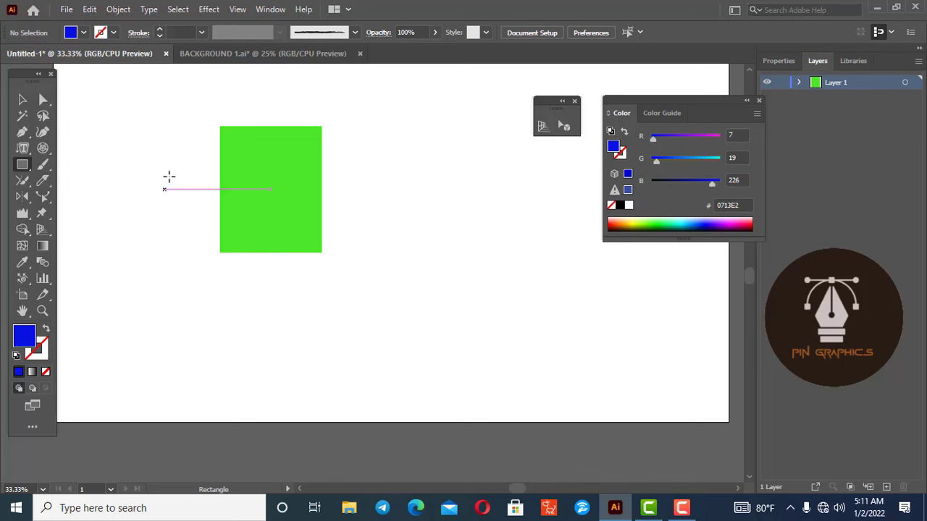
{"action": "mouse_move", "coordinate": [180, 183]}
{"action": "left_mouse_down"}
{"action": "mouse_move", "coordinate": [255, 230]}
{"action": "mouse_move", "coordinate": [279, 280]}
{"action": "left_mouse_up"}
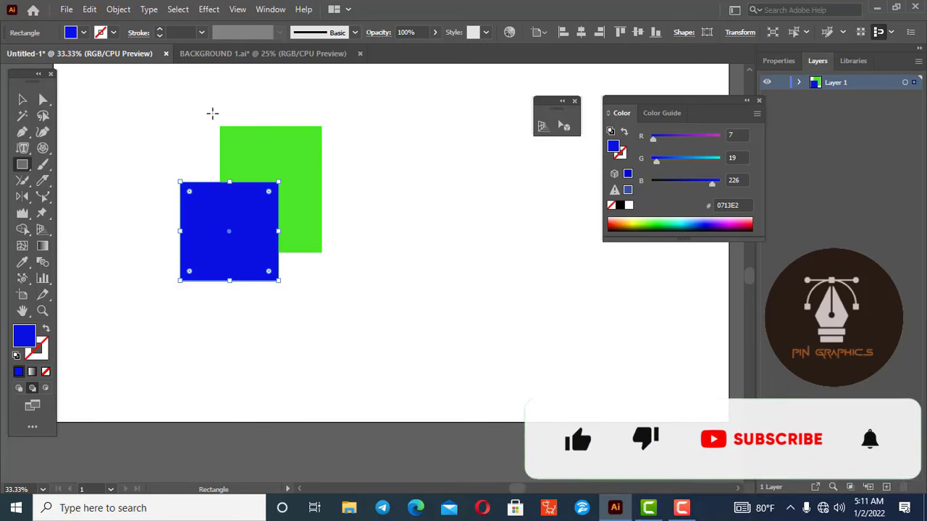
{"action": "left_click_drag", "start_coordinate": [211, 115], "coordinate": [262, 171]}
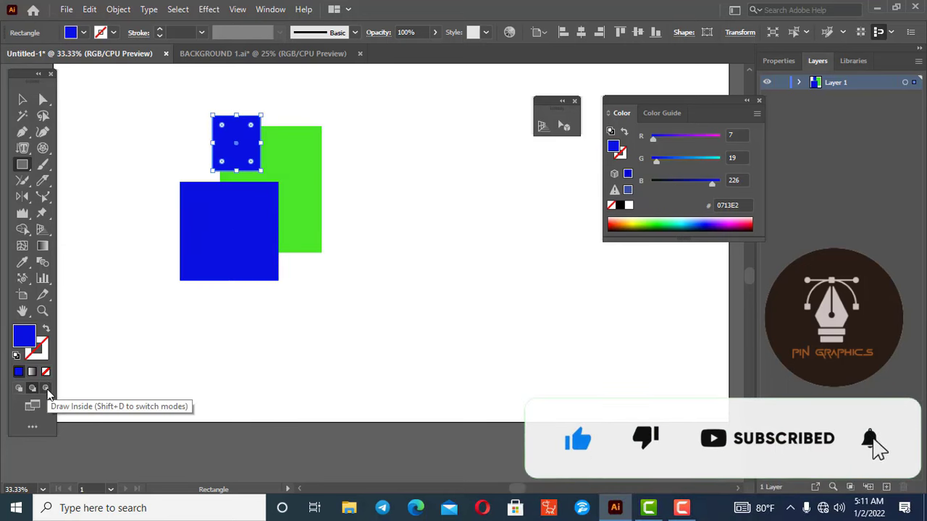
{"action": "left_click", "coordinate": [46, 389]}
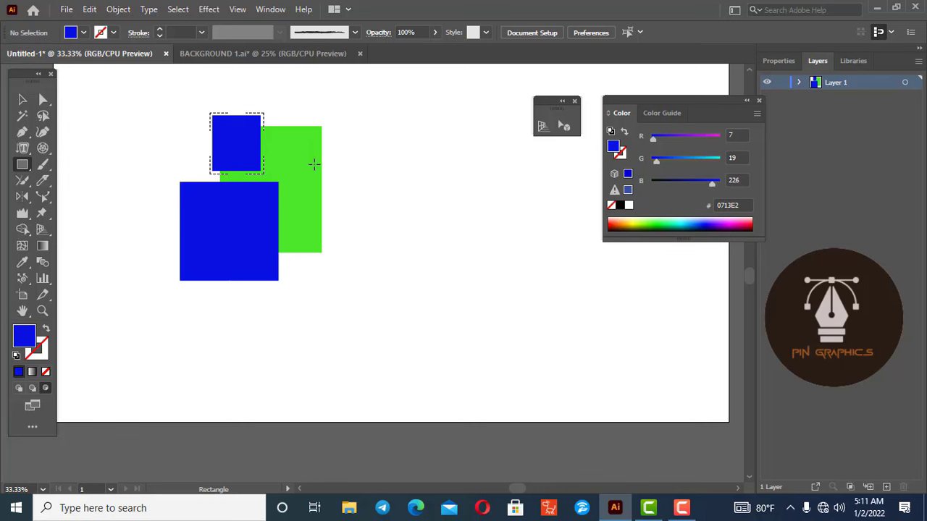
{"action": "left_click_drag", "start_coordinate": [314, 164], "coordinate": [261, 225]}
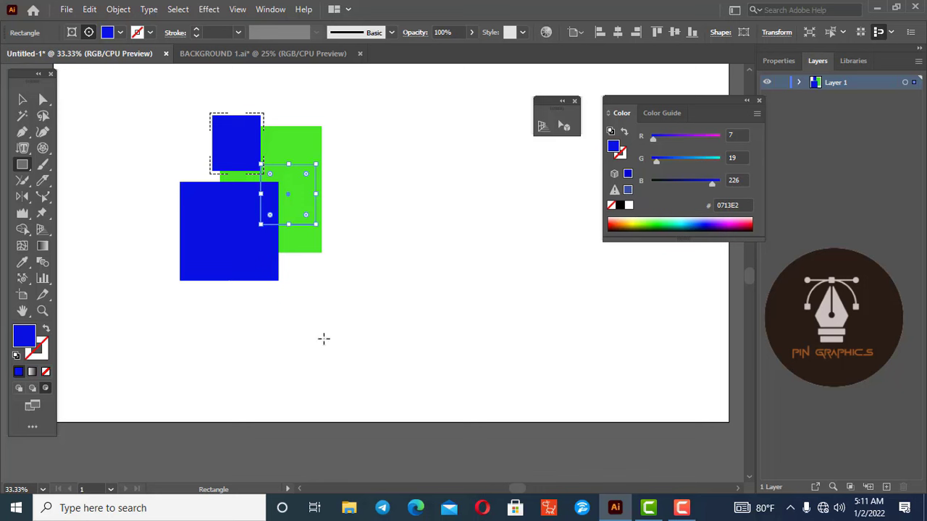
{"action": "left_click", "coordinate": [21, 100]}
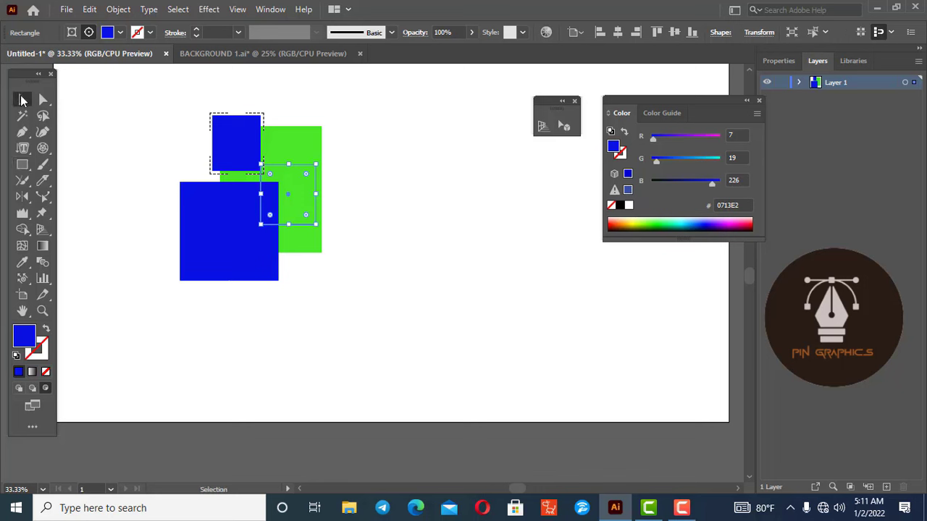
{"action": "left_click", "coordinate": [15, 389]}
Delete the small square and green rectangle, leaving the blue square selected.
{"action": "left_click", "coordinate": [167, 110]}
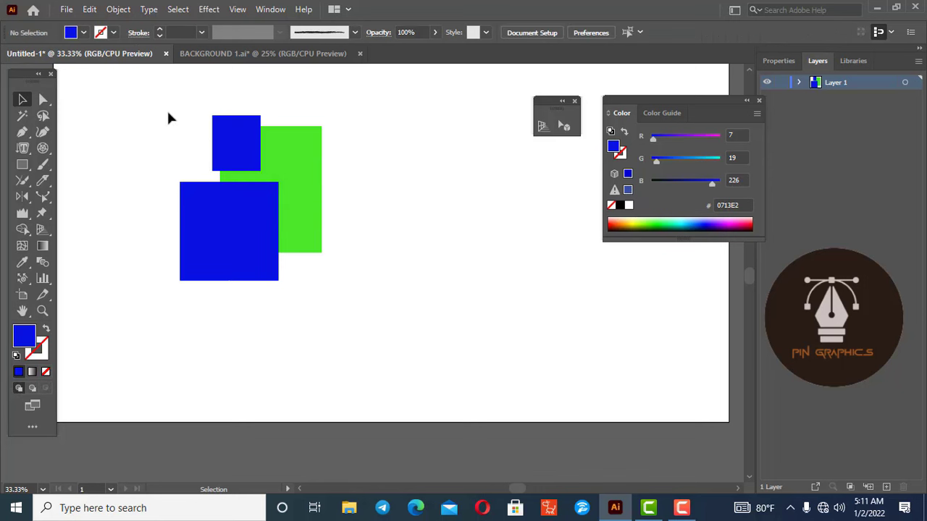
{"action": "left_click_drag", "start_coordinate": [177, 105], "coordinate": [312, 154]}
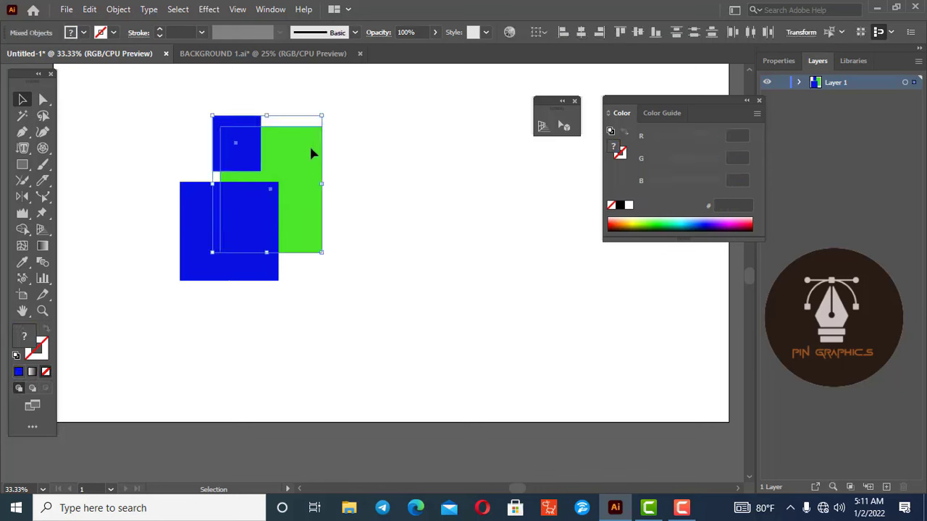
{"action": "key", "text": "Delete"}
{"action": "left_click", "coordinate": [205, 259]}
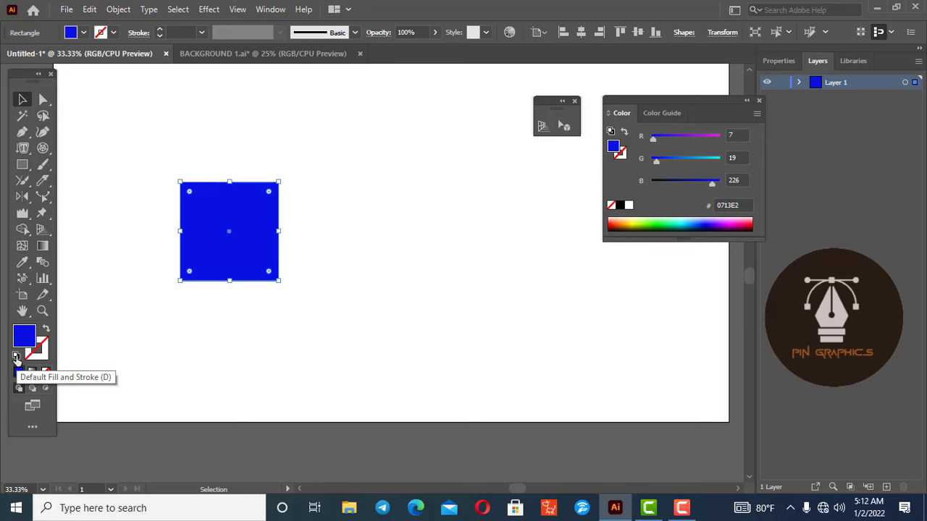
Reset the square to white fill and black stroke, thickening the stroke to 11 pt.
{"action": "left_click", "coordinate": [16, 356]}
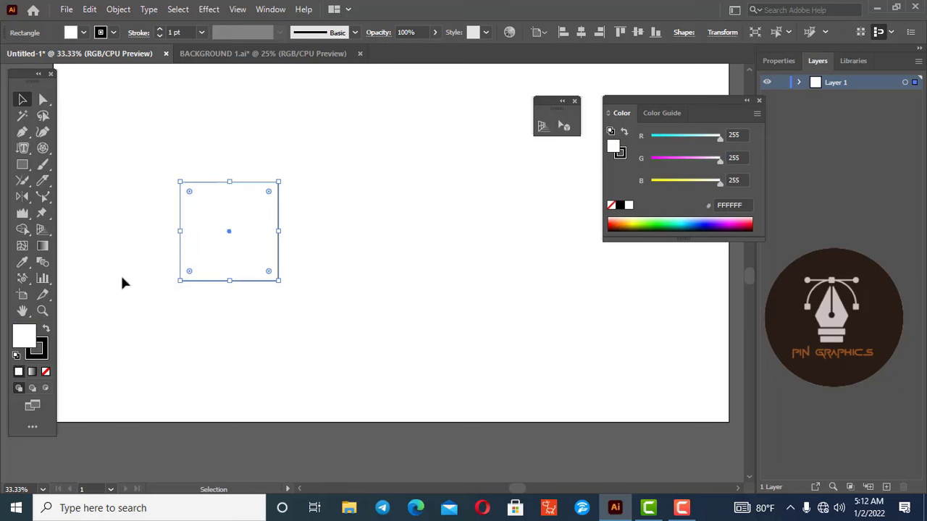
{"action": "left_click", "coordinate": [160, 29]}
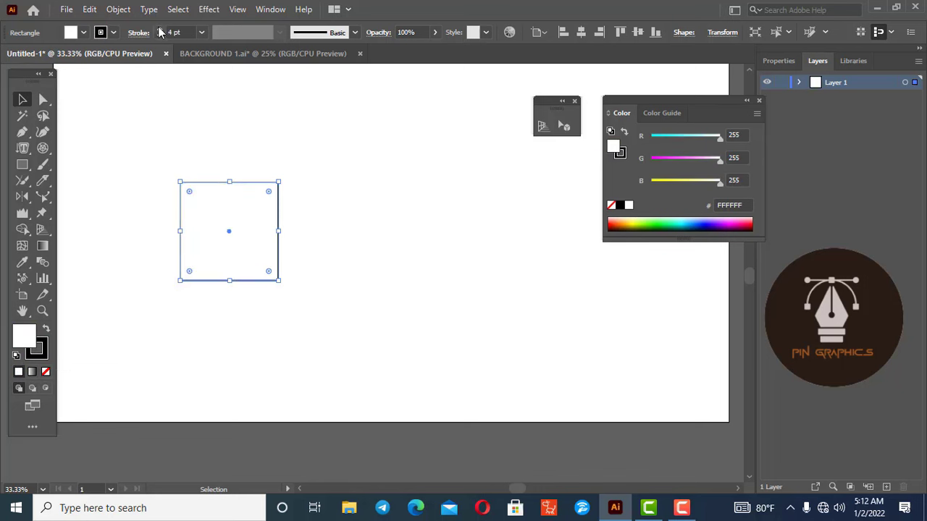
{"action": "left_click", "coordinate": [160, 29]}
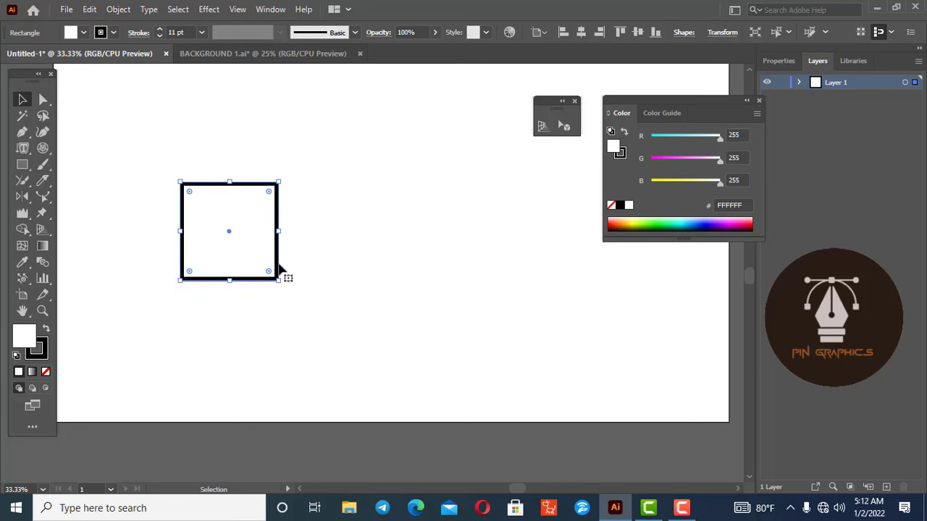
Try white-to-black gradients on the fill and stroke, then remove the stroke.
{"action": "left_click", "coordinate": [32, 372]}
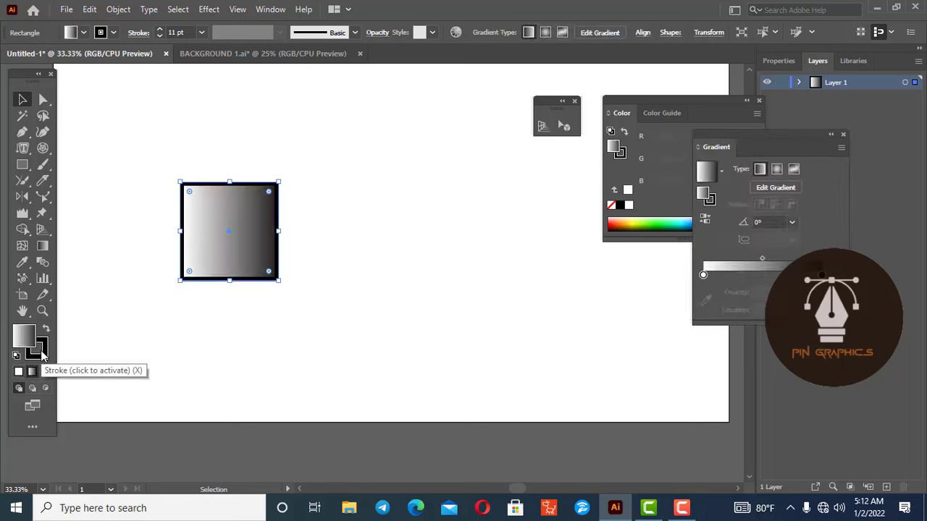
{"action": "left_click", "coordinate": [41, 352]}
{"action": "left_click", "coordinate": [31, 372]}
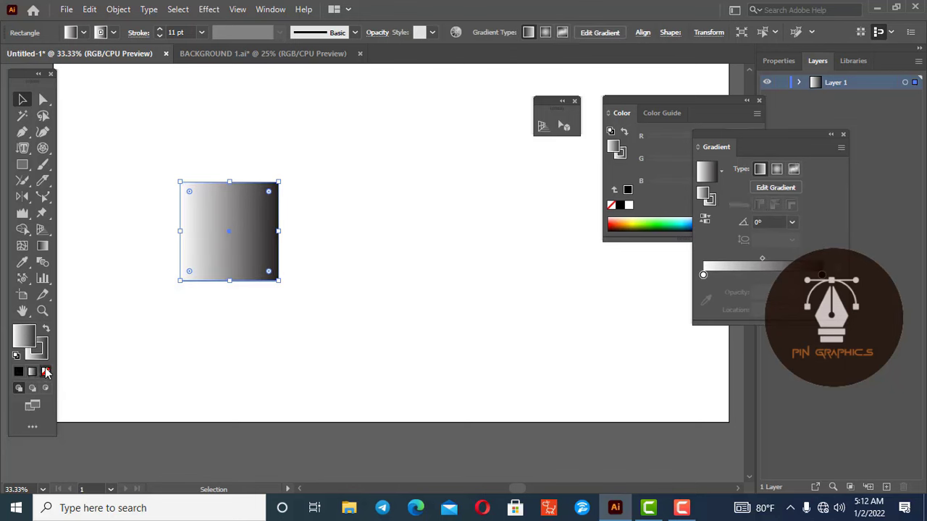
{"action": "left_click", "coordinate": [45, 371]}
Make the rectangle's stroke solid black and its fill cyan 00FFE5.
{"action": "left_click", "coordinate": [42, 355]}
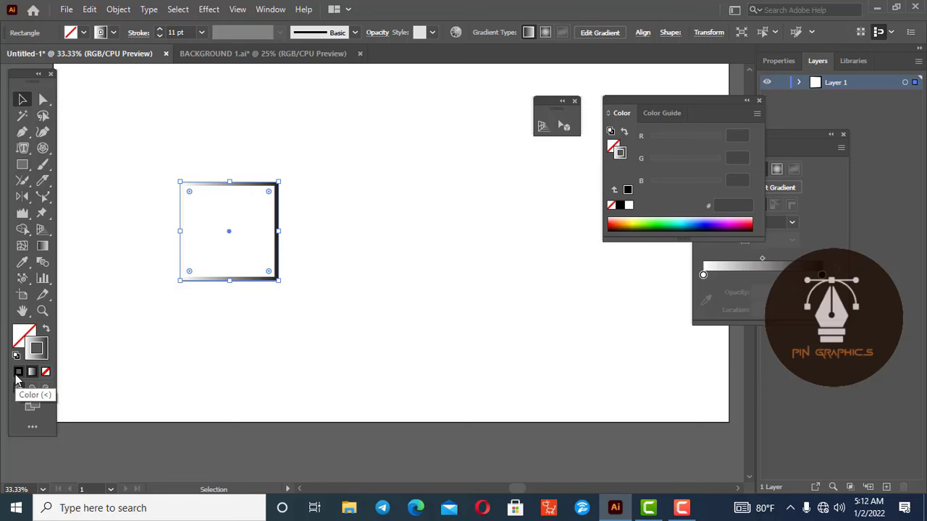
{"action": "left_click", "coordinate": [18, 372]}
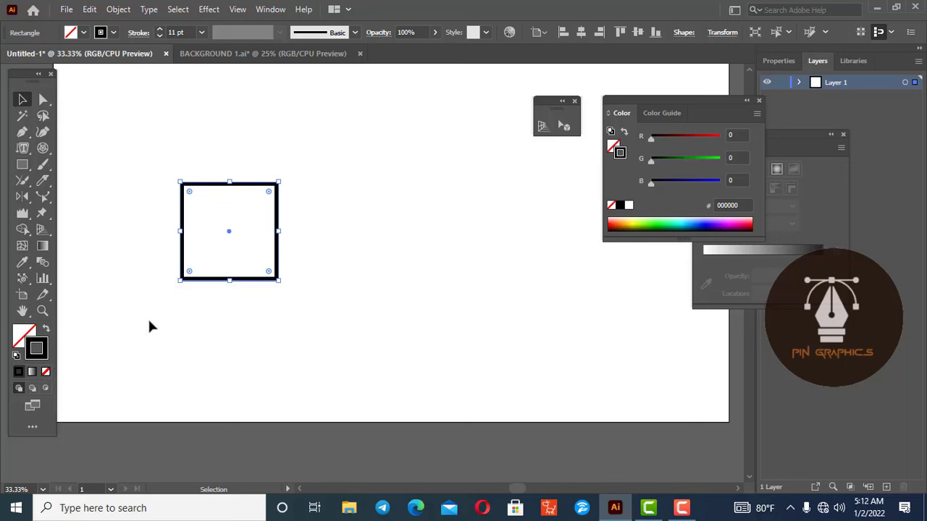
{"action": "left_click", "coordinate": [153, 296]}
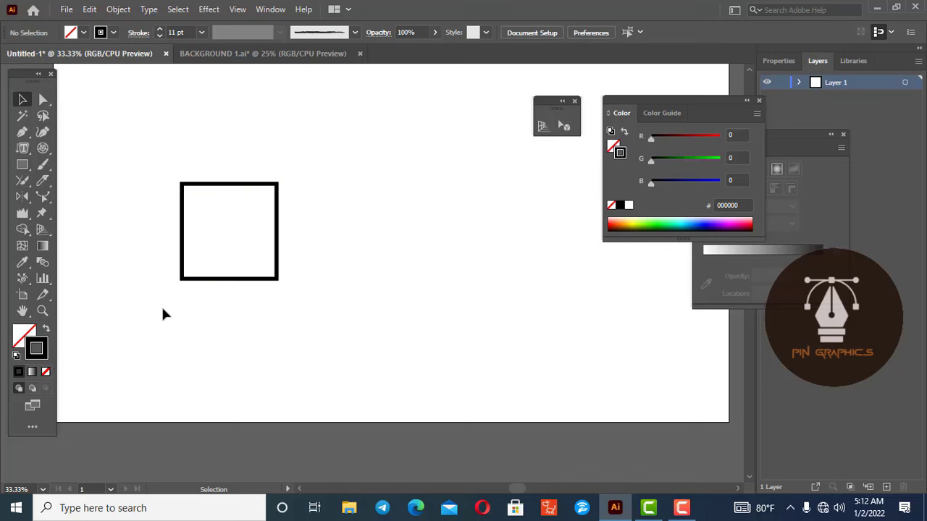
{"action": "left_click", "coordinate": [254, 283]}
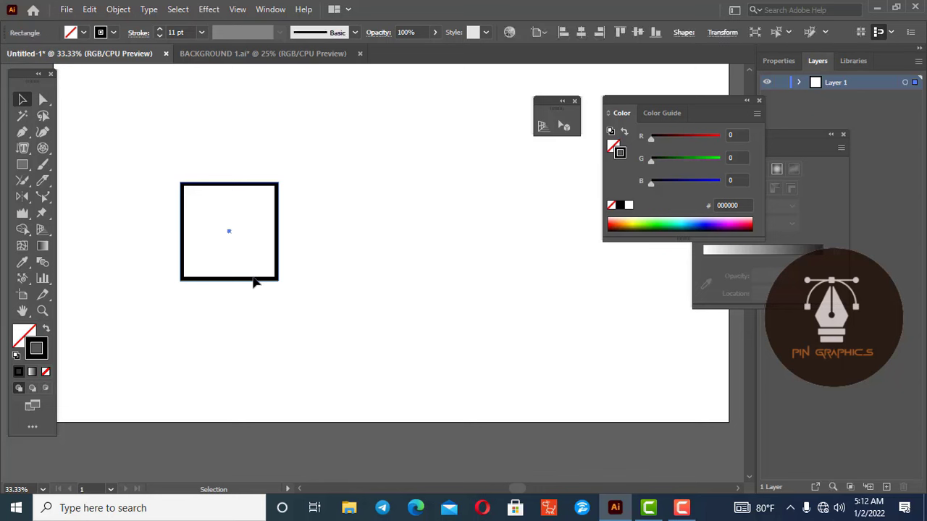
{"action": "left_click", "coordinate": [21, 337]}
{"action": "left_click", "coordinate": [19, 372]}
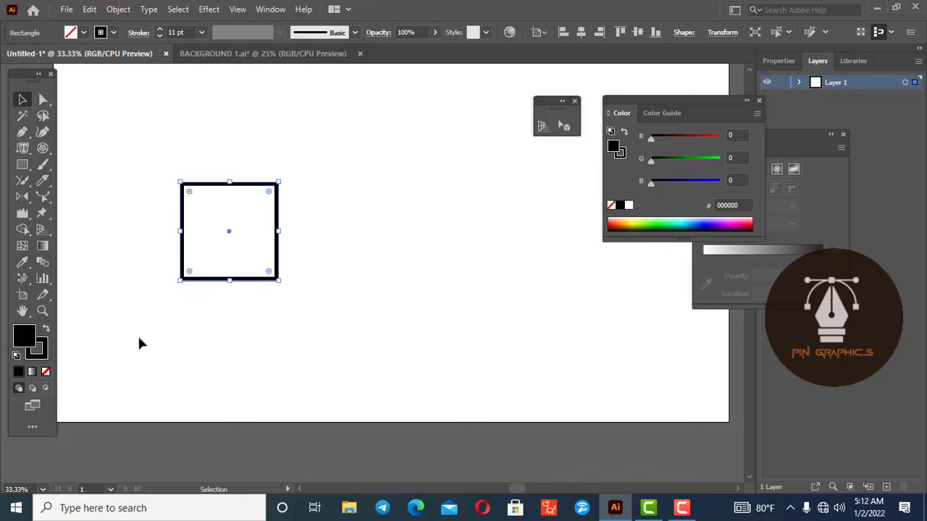
{"action": "left_click", "coordinate": [681, 219]}
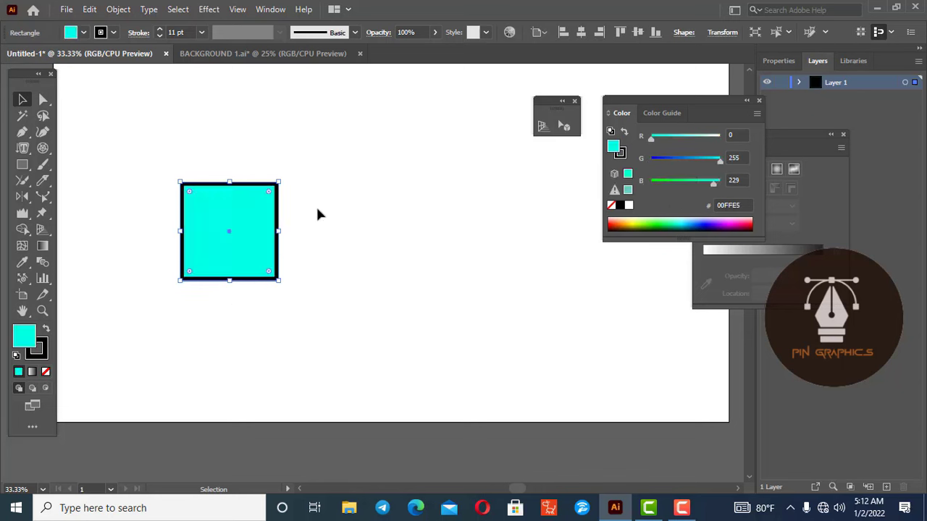
Close the collapsed floating panel and the floating Color and Gradient panels.
{"action": "scroll", "coordinate": [319, 214], "scroll_direction": "up", "scroll_amount": 1}
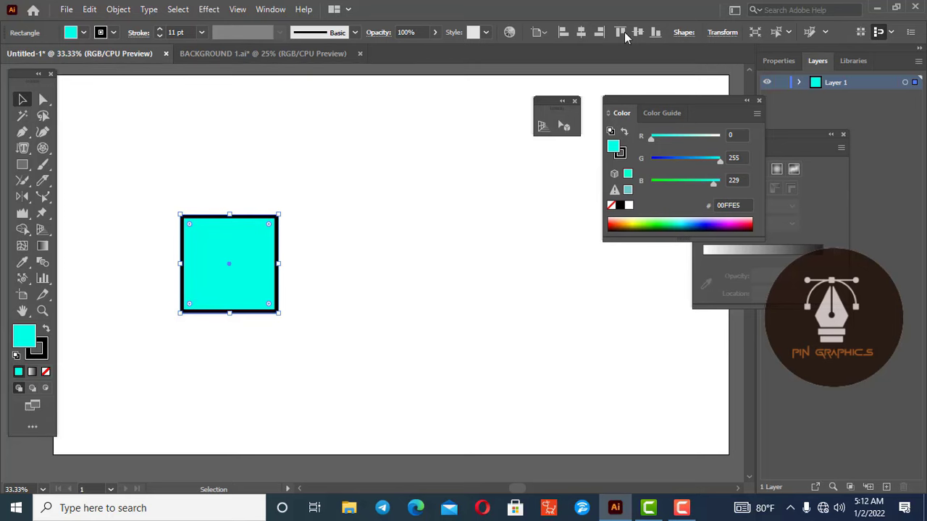
{"action": "left_click", "coordinate": [723, 32]}
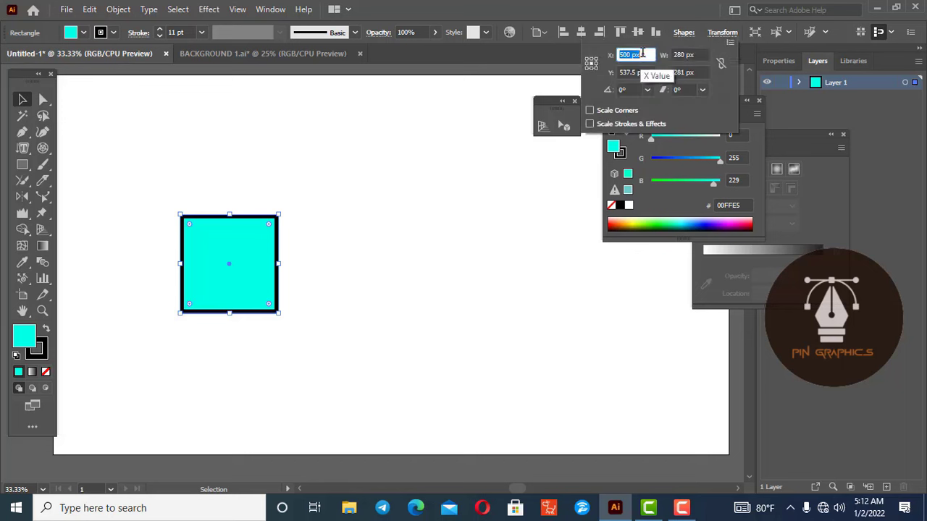
{"action": "left_click", "coordinate": [574, 100]}
{"action": "left_click", "coordinate": [758, 102]}
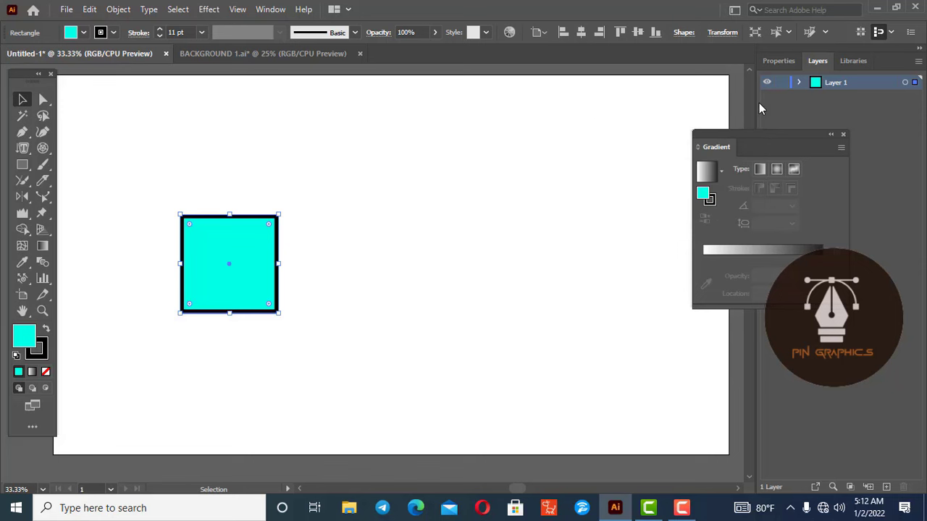
{"action": "left_click", "coordinate": [844, 134]}
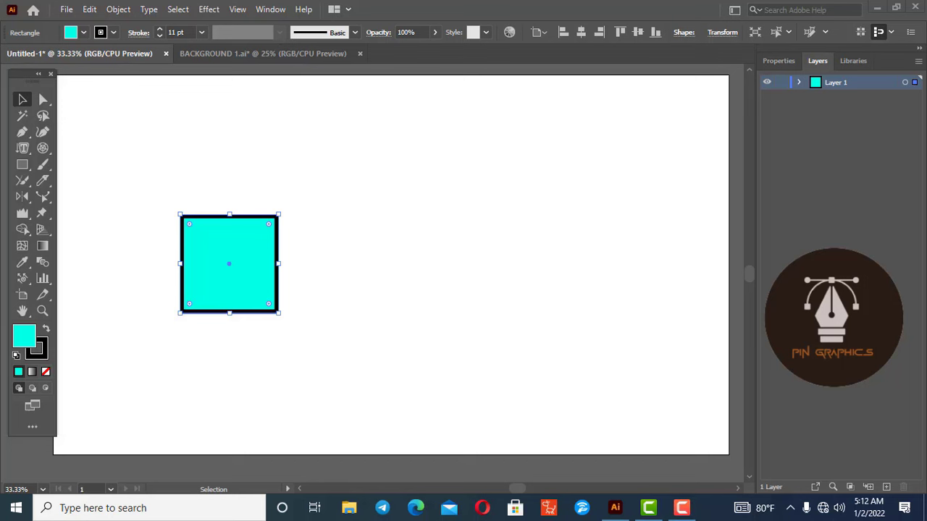
Position the cyan shape at X 512 px and Y 529 px.
{"action": "left_click", "coordinate": [732, 33]}
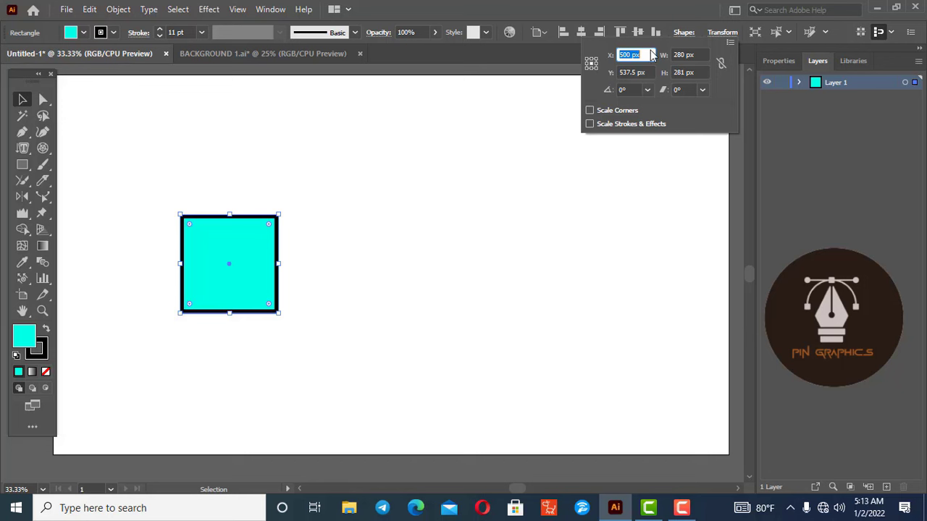
{"action": "key", "text": "Up"}
{"action": "key", "text": "Up"}
{"action": "key", "text": "Up"}
{"action": "key", "text": "Up"}
{"action": "key", "text": "Up"}
{"action": "key", "text": "Up"}
{"action": "key", "text": "Up"}
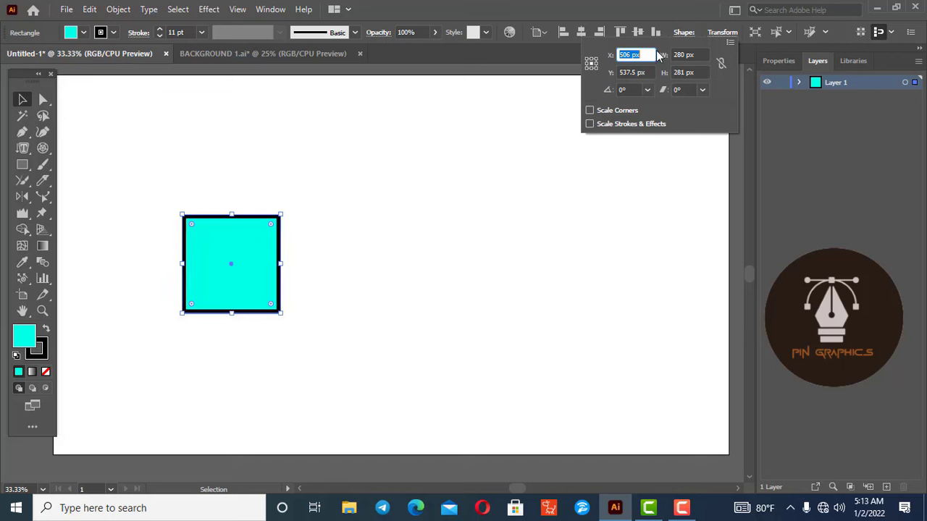
{"action": "key", "text": "Up"}
{"action": "key", "text": "Up"}
{"action": "key", "text": "Up"}
{"action": "key", "text": "Up"}
{"action": "key", "text": "Up"}
{"action": "key", "text": "Tab"}
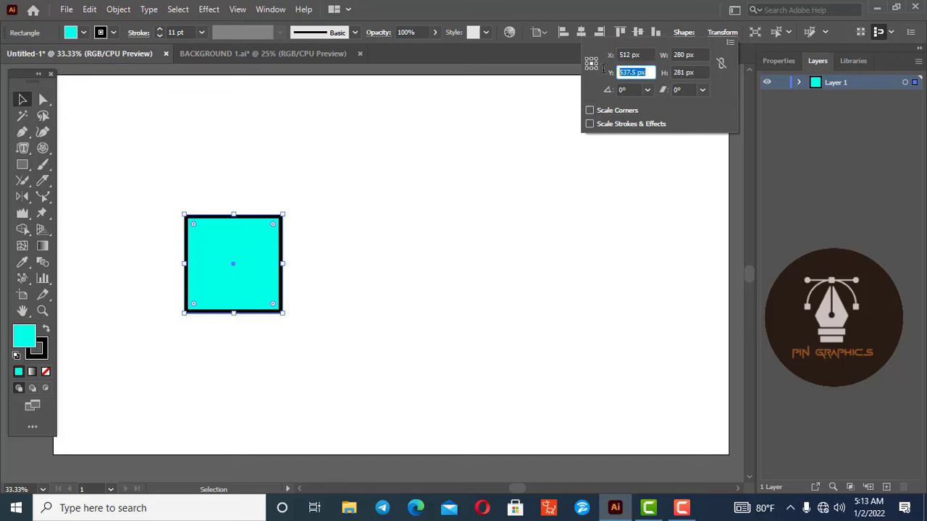
{"action": "key", "text": "Down"}
{"action": "key", "text": "Down"}
{"action": "key", "text": "Down"}
{"action": "key", "text": "Down"}
{"action": "key", "text": "Down"}
{"action": "key", "text": "Down"}
{"action": "key", "text": "Down"}
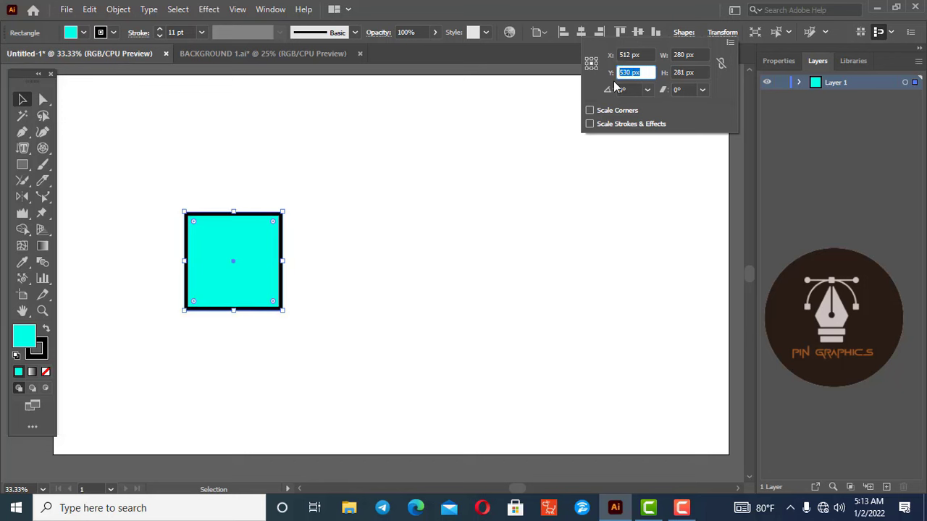
{"action": "key", "text": "Down"}
{"action": "key", "text": "Down"}
Set the shape's width and height to 330 px each.
{"action": "left_click", "coordinate": [697, 55]}
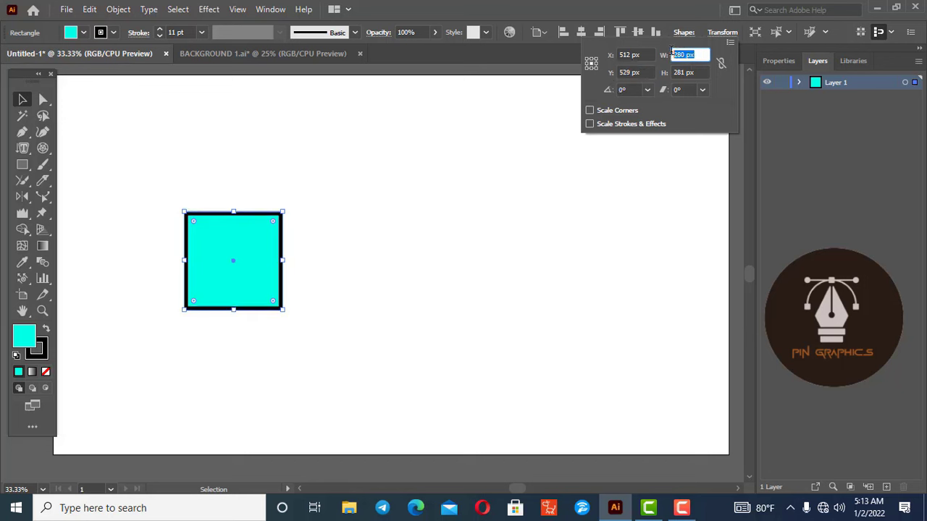
{"action": "key", "text": "shift+Up"}
{"action": "key", "text": "shift+Up"}
{"action": "key", "text": "shift+Up"}
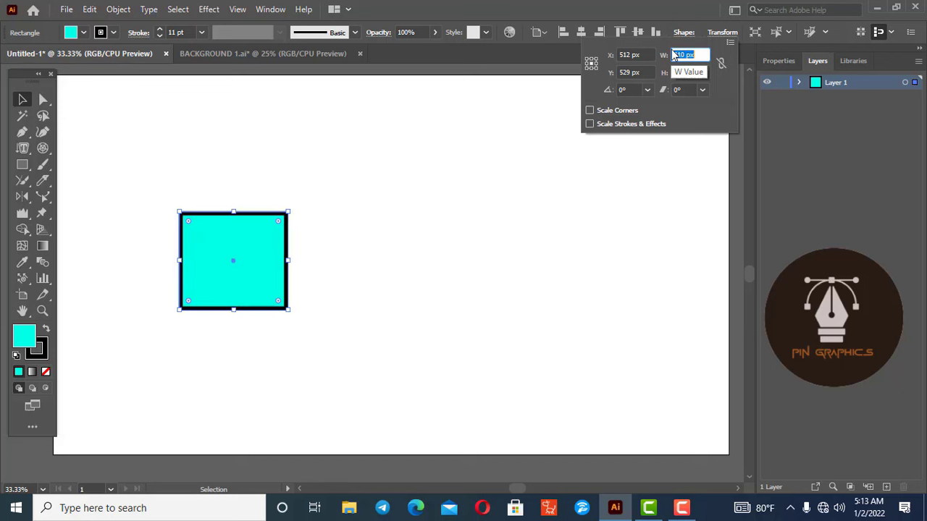
{"action": "key", "text": "shift+Up"}
{"action": "key", "text": "shift+Up"}
{"action": "key", "text": "Tab"}
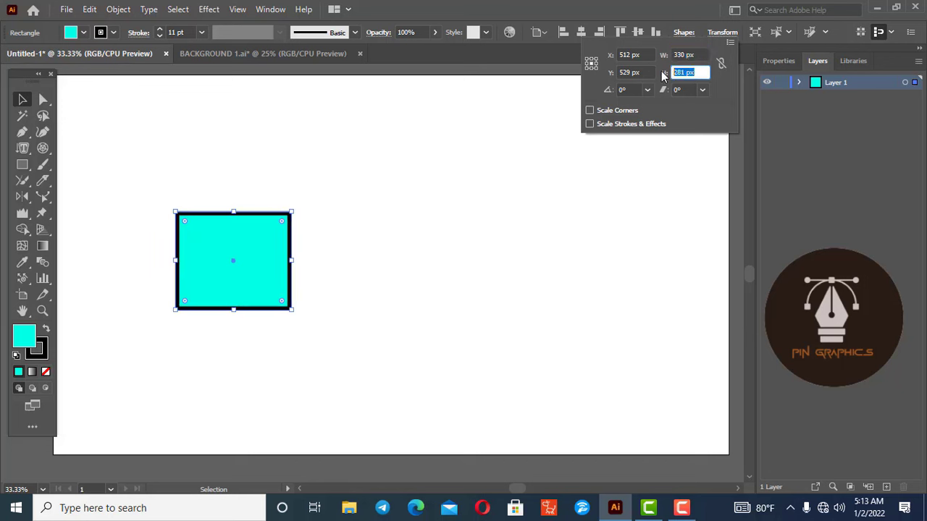
{"action": "key", "text": "shift+Up"}
{"action": "key", "text": "shift+Up"}
{"action": "key", "text": "shift+Up"}
{"action": "key", "text": "shift+Up"}
{"action": "key", "text": "shift+Up"}
{"action": "key", "text": "Tab"}
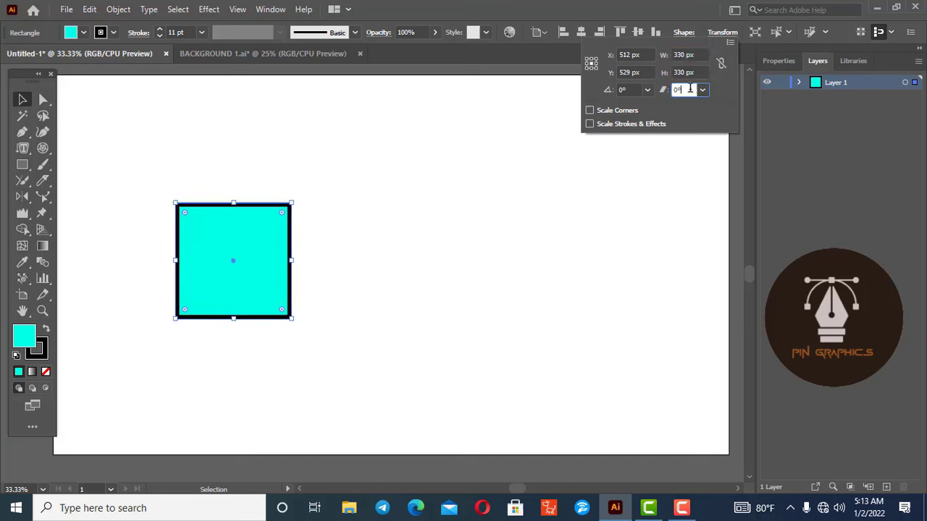
Try a shear and a 90° rotation on the square, then zoom out.
{"action": "key", "text": "shift+Up"}
{"action": "key", "text": "shift+Up"}
{"action": "key", "text": "shift+Up"}
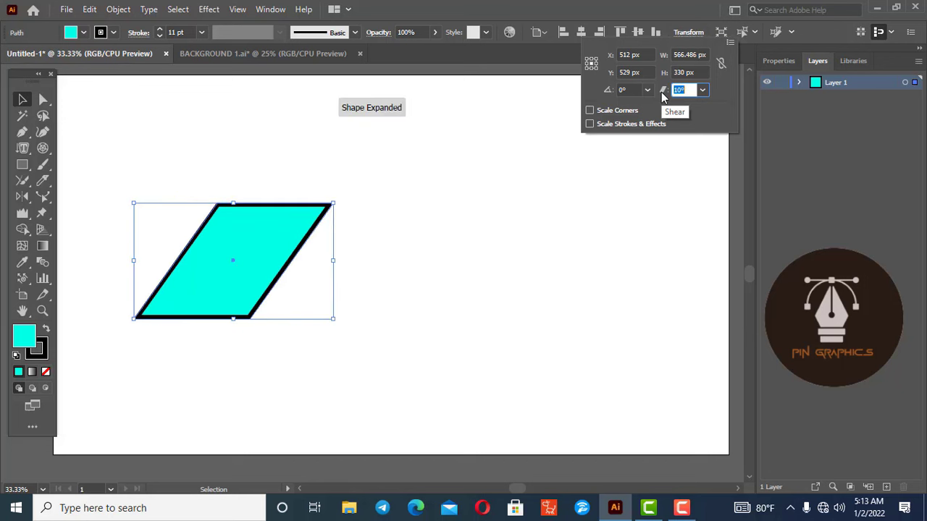
{"action": "key", "text": "shift+Up"}
{"action": "key", "text": "ctrl+z"}
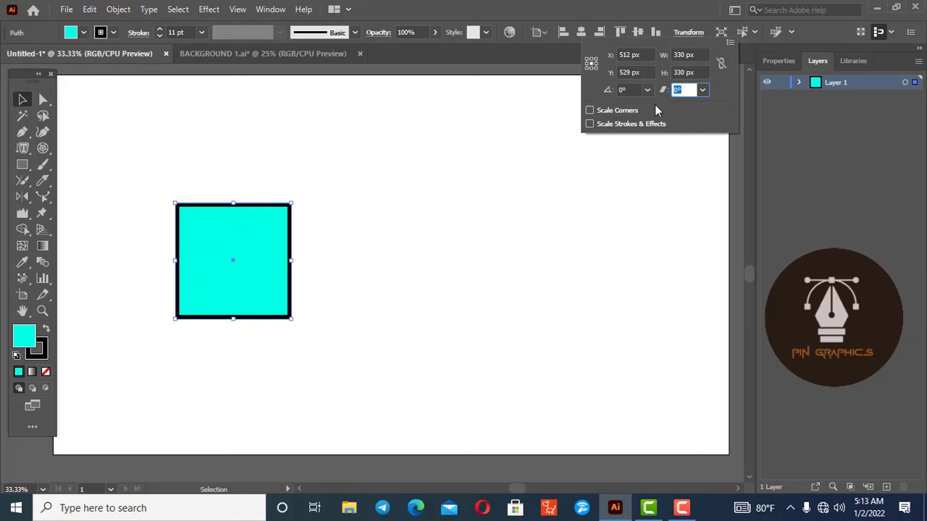
{"action": "key", "text": "shift+Tab"}
{"action": "key", "text": "shift+Up"}
{"action": "key", "text": "shift+Up"}
{"action": "key", "text": "shift+Up"}
{"action": "key", "text": "shift+Up"}
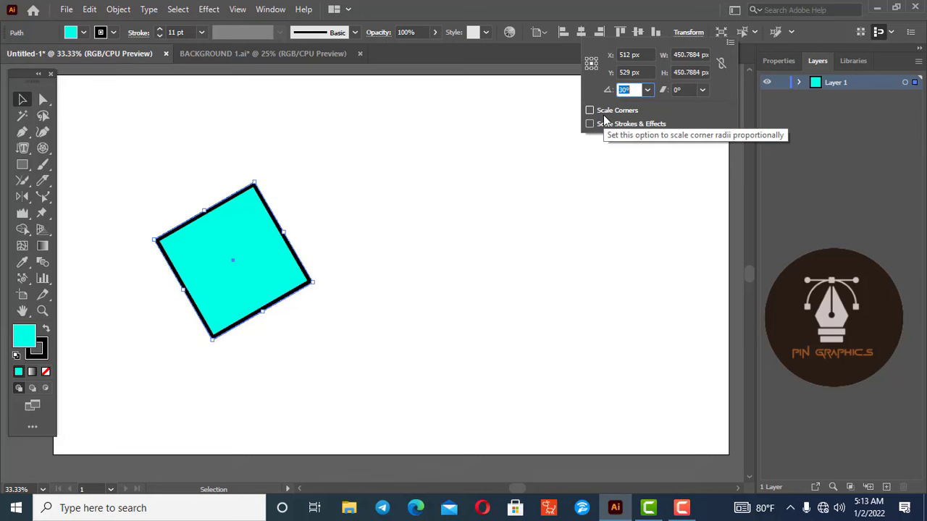
{"action": "key", "text": "shift+Up"}
{"action": "key", "text": "shift+Up"}
{"action": "key", "text": "shift+Up"}
{"action": "key", "text": "shift+Up"}
{"action": "key", "text": "shift+Up"}
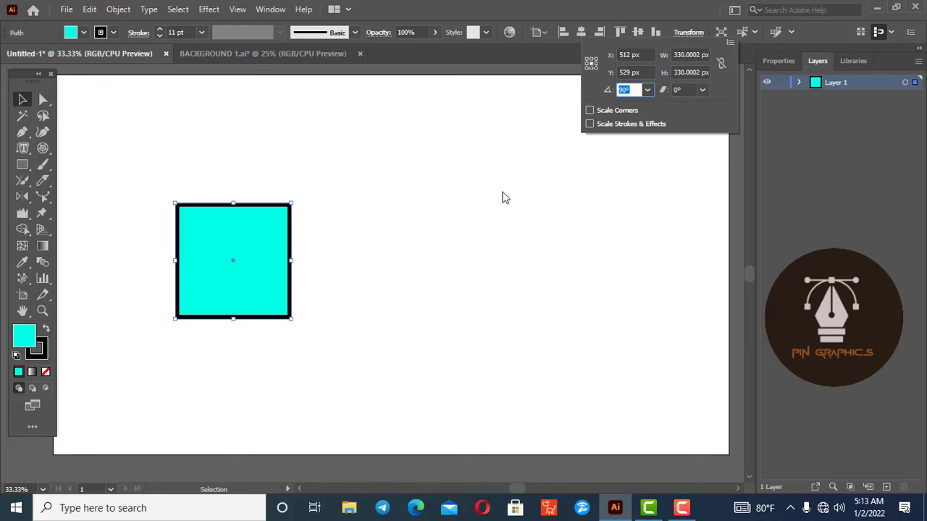
{"action": "key", "text": "Return"}
{"action": "key", "text": "ctrl+minus"}
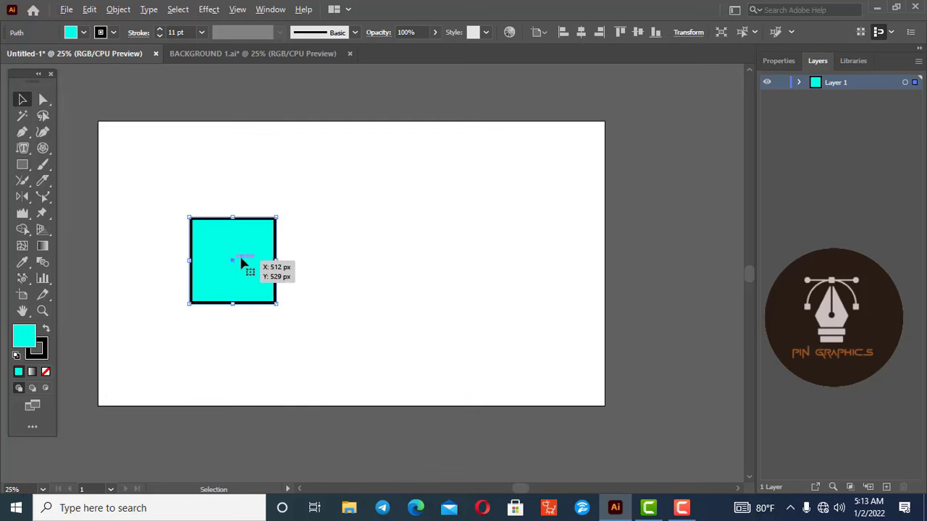
Try left, right, top and bottom alignment, finishing with horizontal and vertical centre.
{"action": "left_click", "coordinate": [563, 33]}
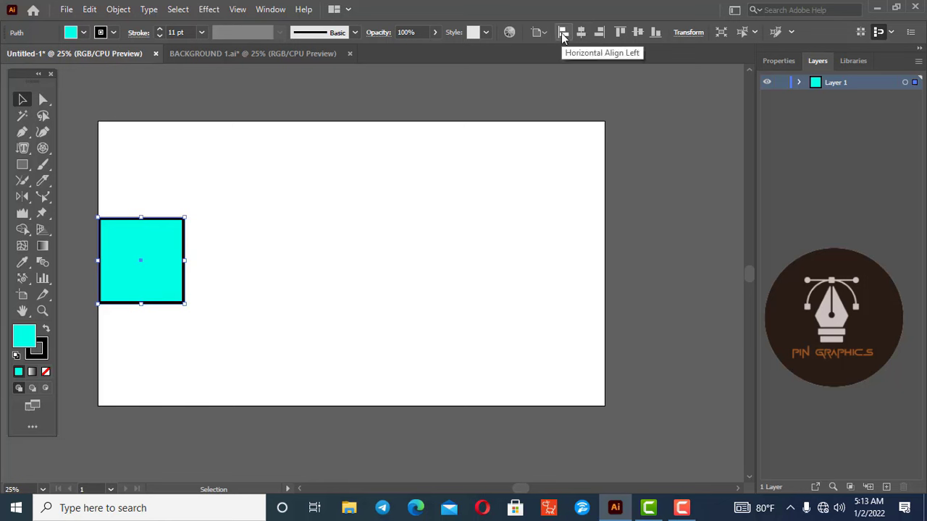
{"action": "left_click", "coordinate": [598, 34]}
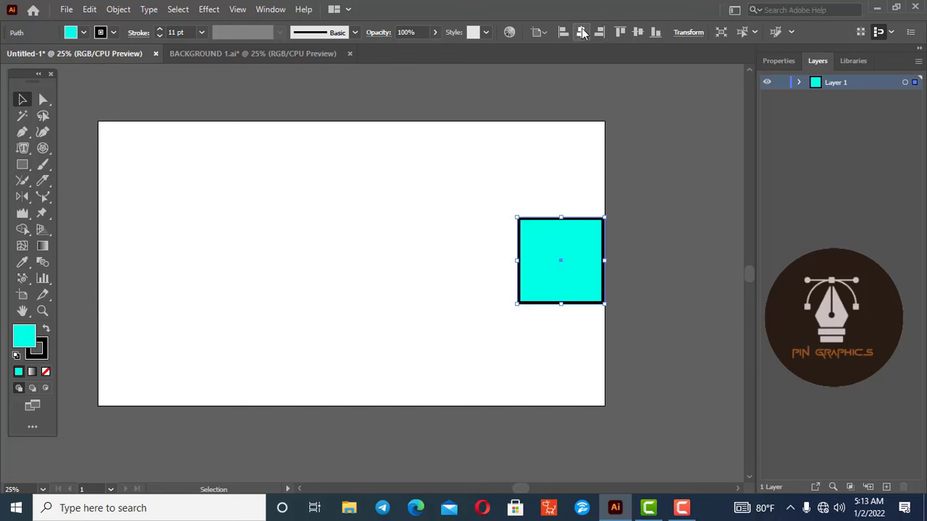
{"action": "left_click", "coordinate": [583, 33]}
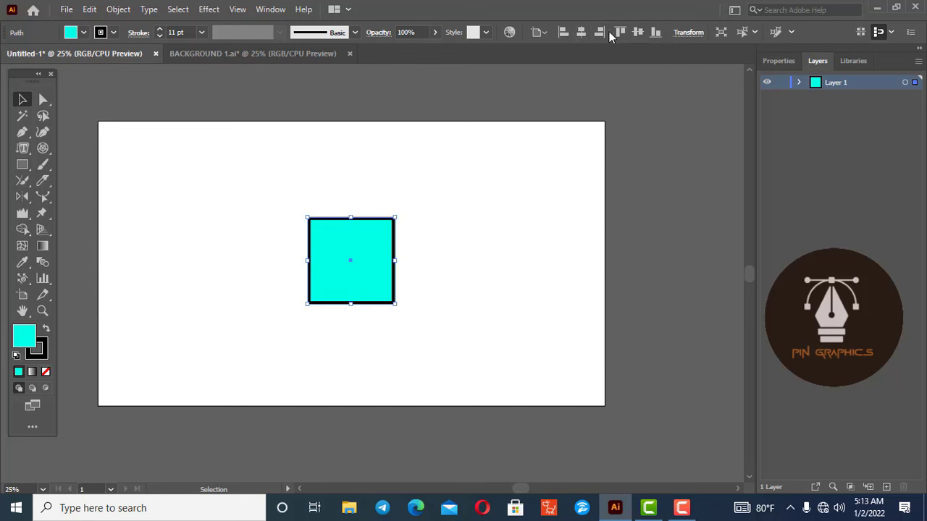
{"action": "left_click", "coordinate": [620, 32]}
{"action": "left_click", "coordinate": [657, 31]}
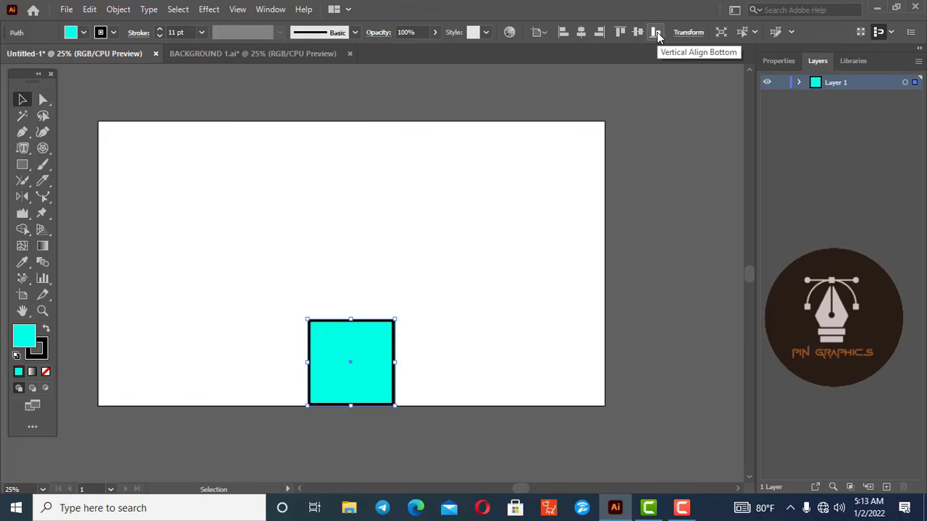
{"action": "left_click", "coordinate": [638, 33]}
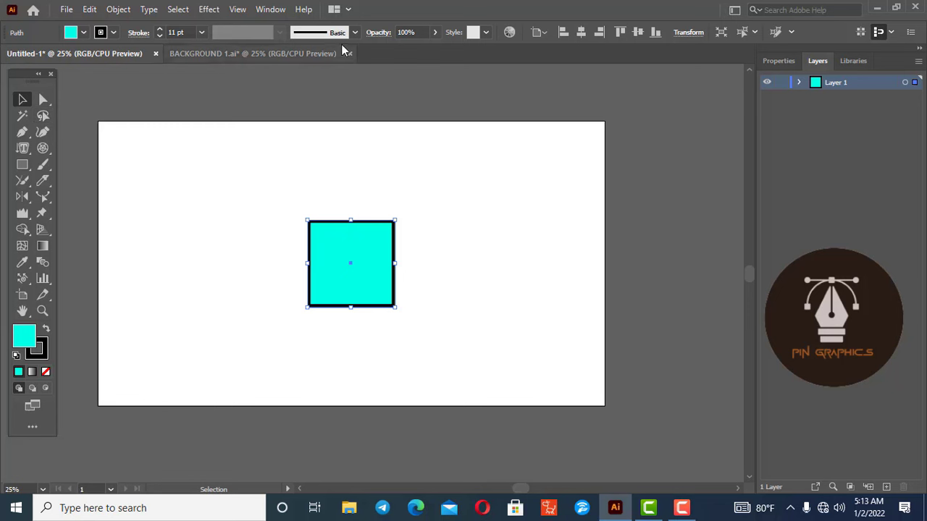
{"action": "left_click", "coordinate": [432, 266]}
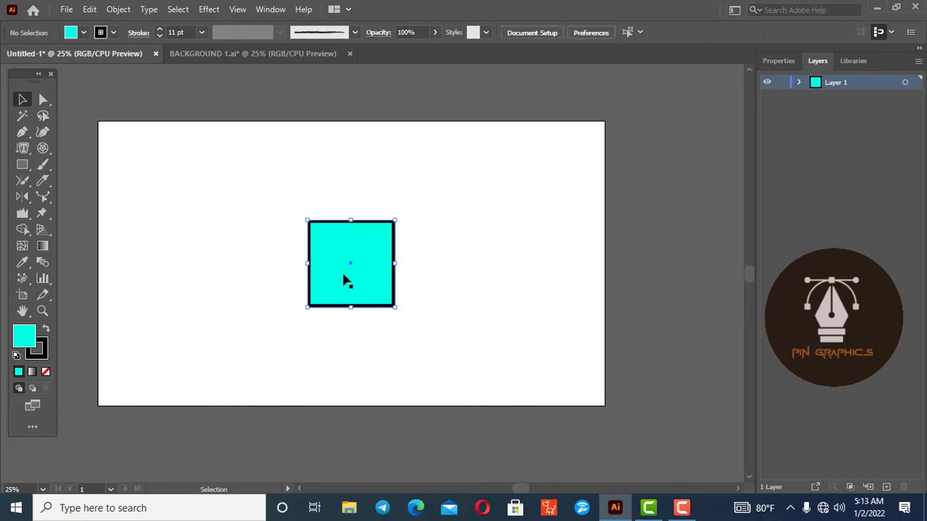
{"action": "left_click", "coordinate": [342, 270]}
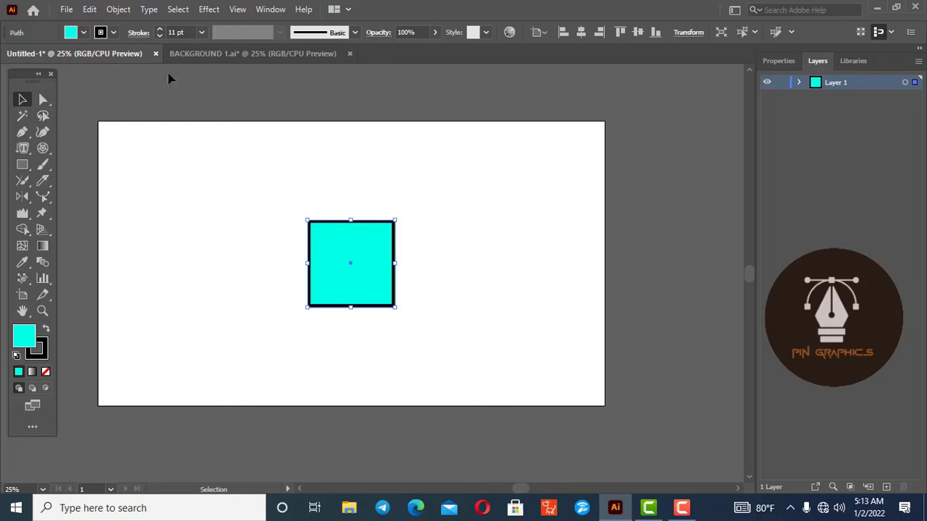